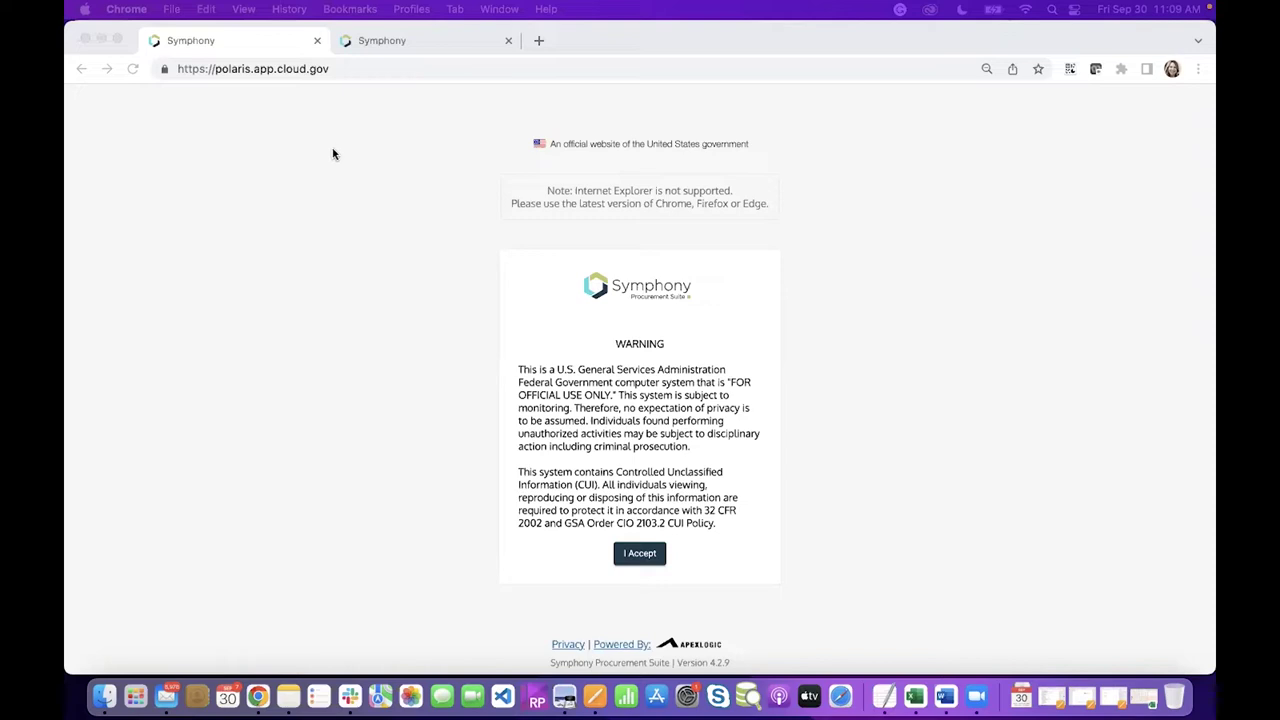
# Leave full screen and switch to the second Symphony tab with the logged-off page
pyautogui.click(146, 186)
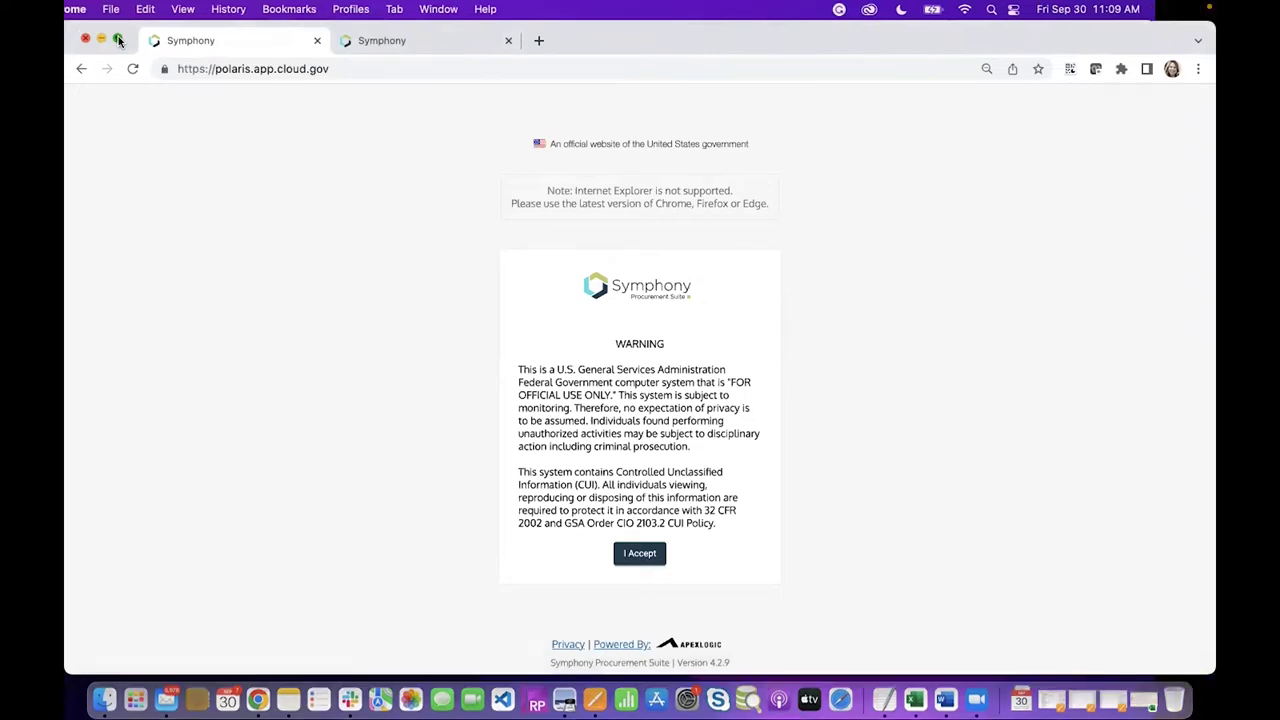
pyautogui.click(118, 40)
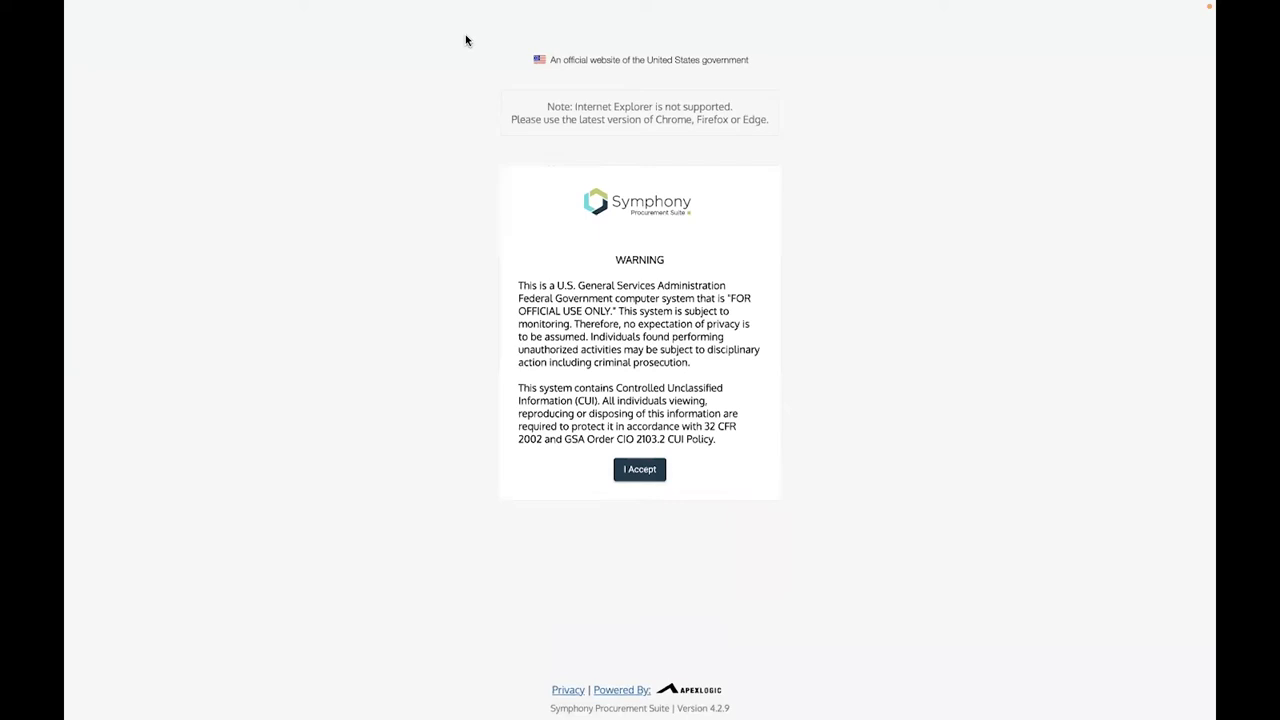
pyautogui.press('super+Tab')
pyautogui.moveTo(70, 4)
pyautogui.click(116, 30)
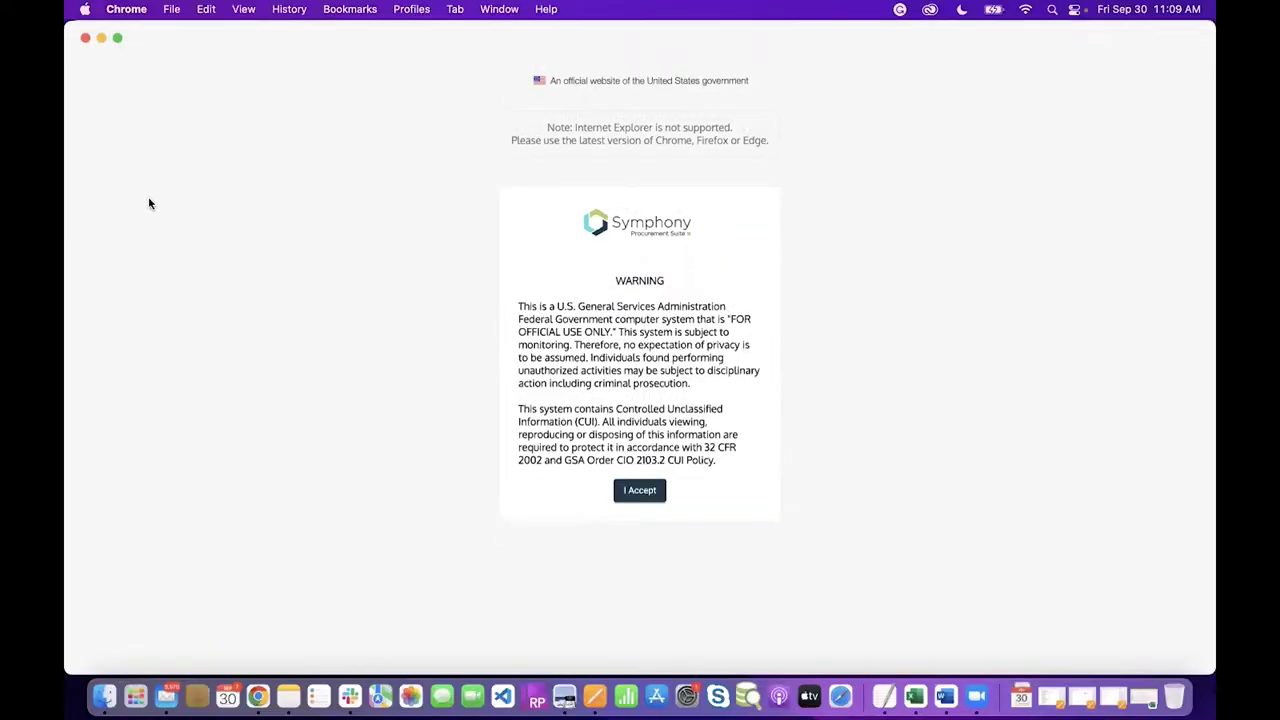
pyautogui.click(382, 40)
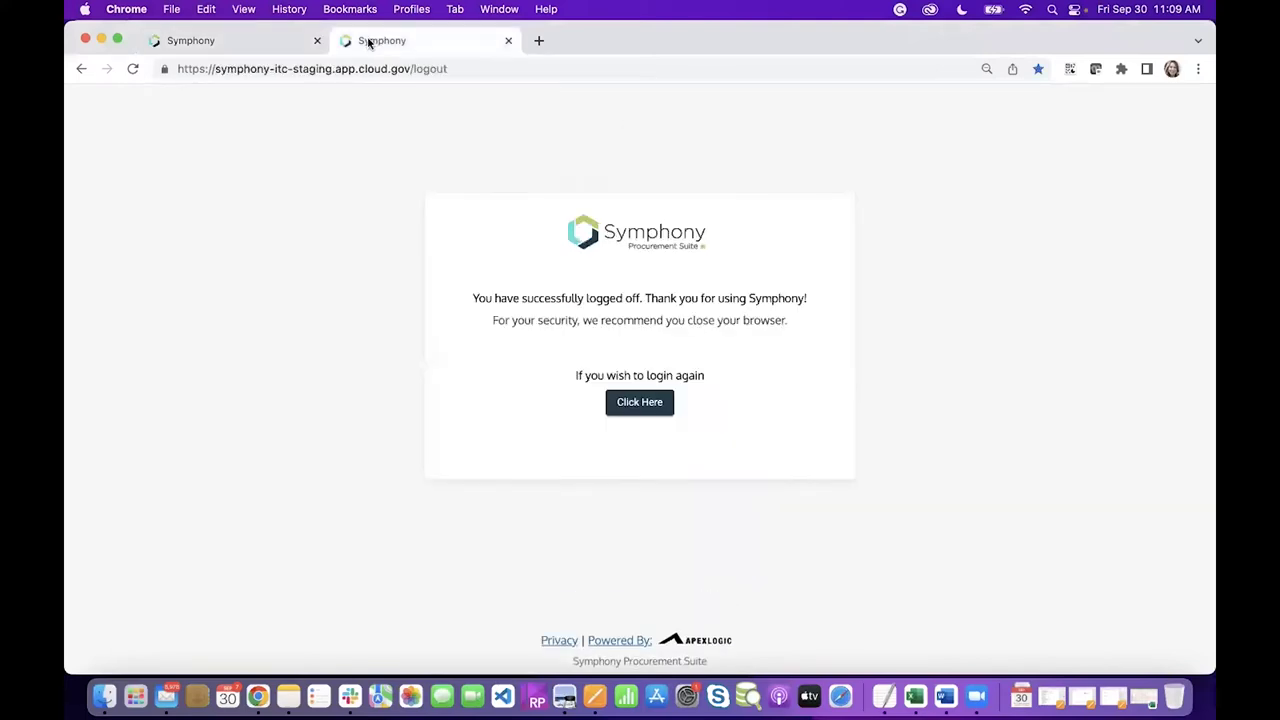
# Follow 'Click Here' from the logout page and choose 'I Accept' on the government warning
pyautogui.click(118, 40)
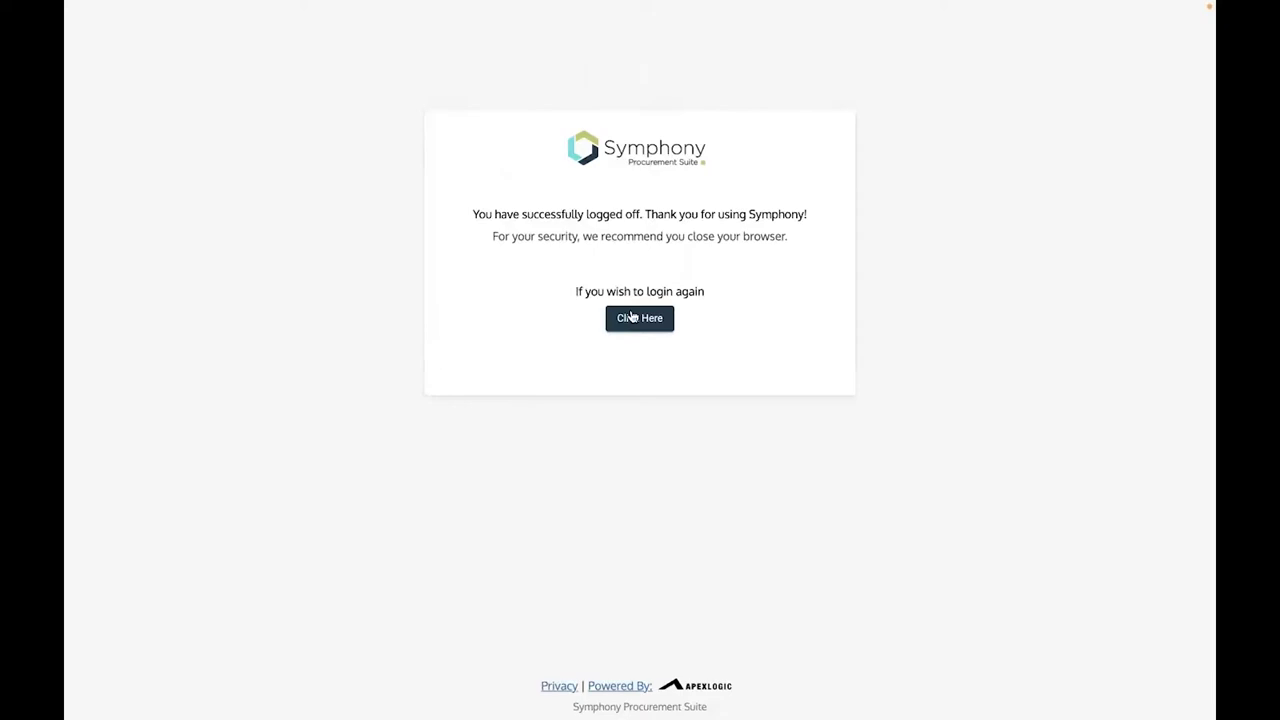
pyautogui.click(632, 317)
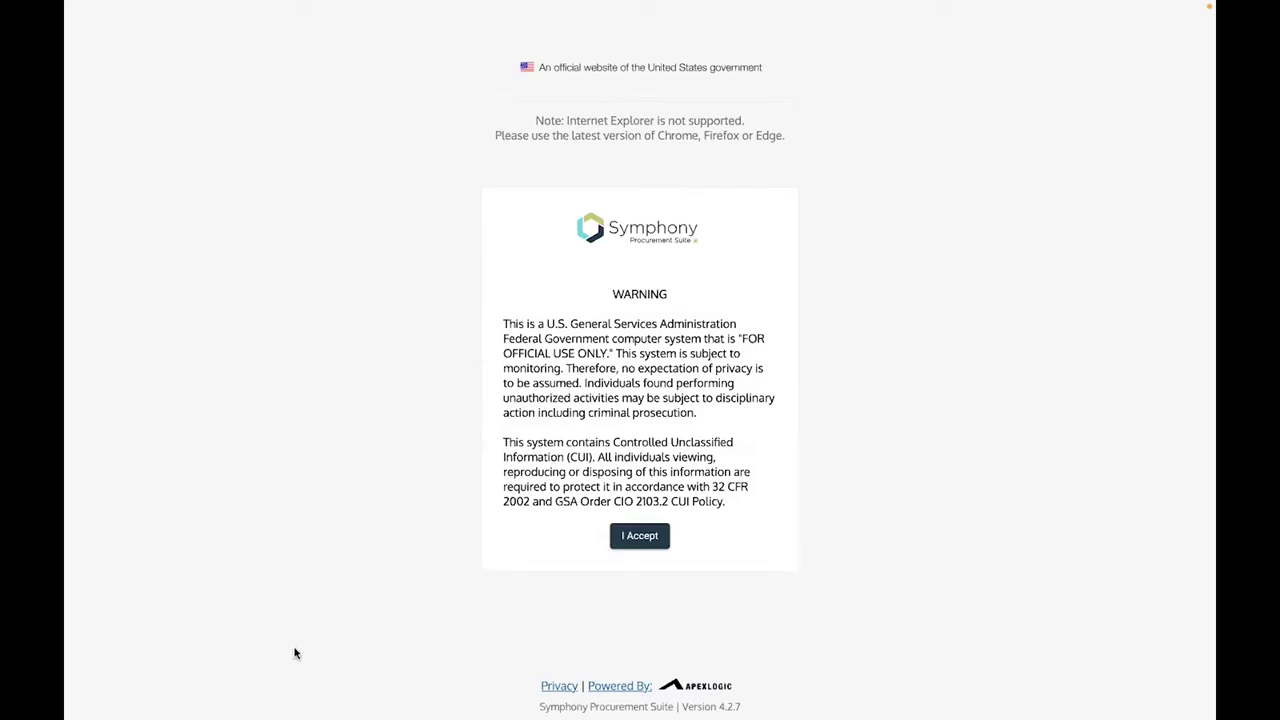
pyautogui.click(639, 537)
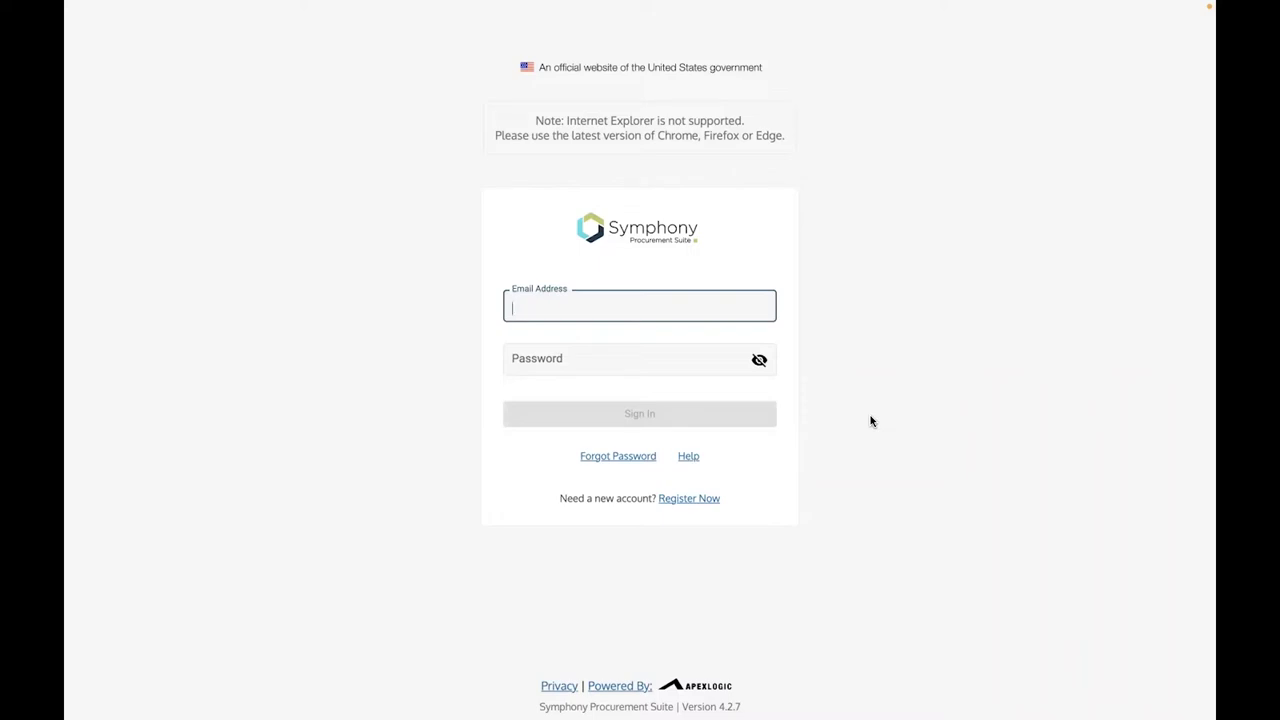
# Start 'Register Now', enter the user's email address, and continue to the validation-code page
pyautogui.click(692, 500)
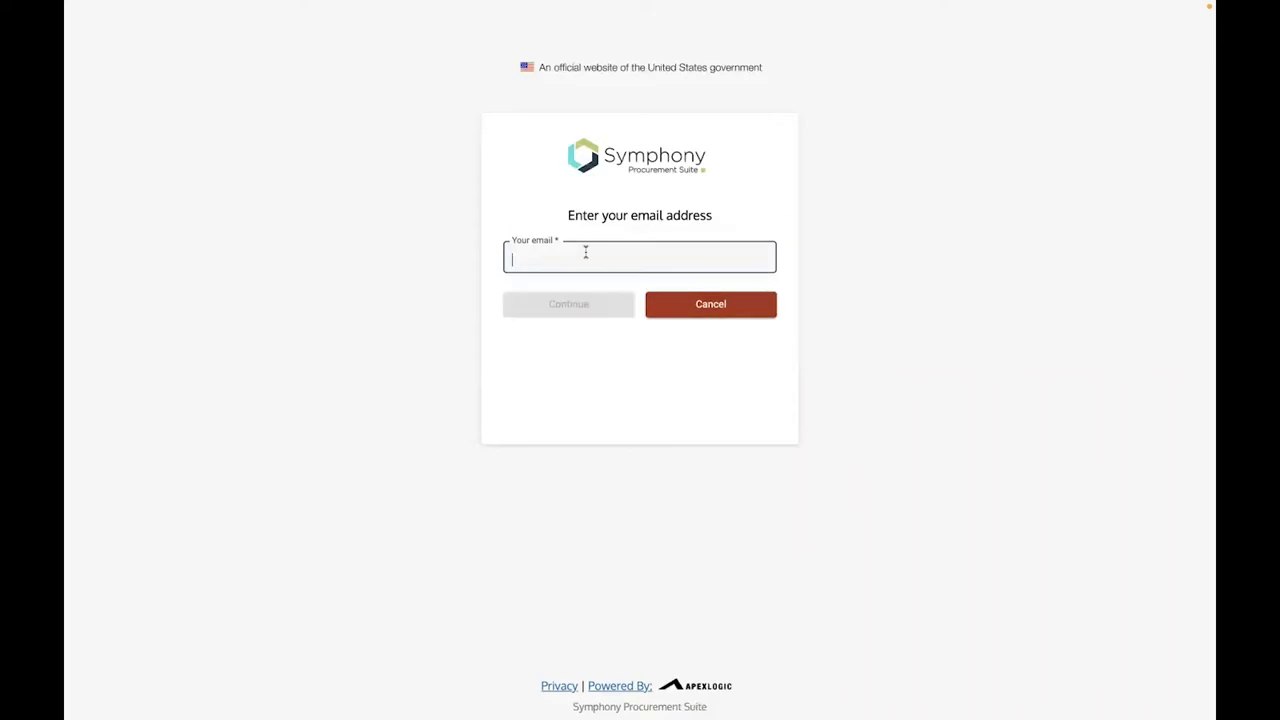
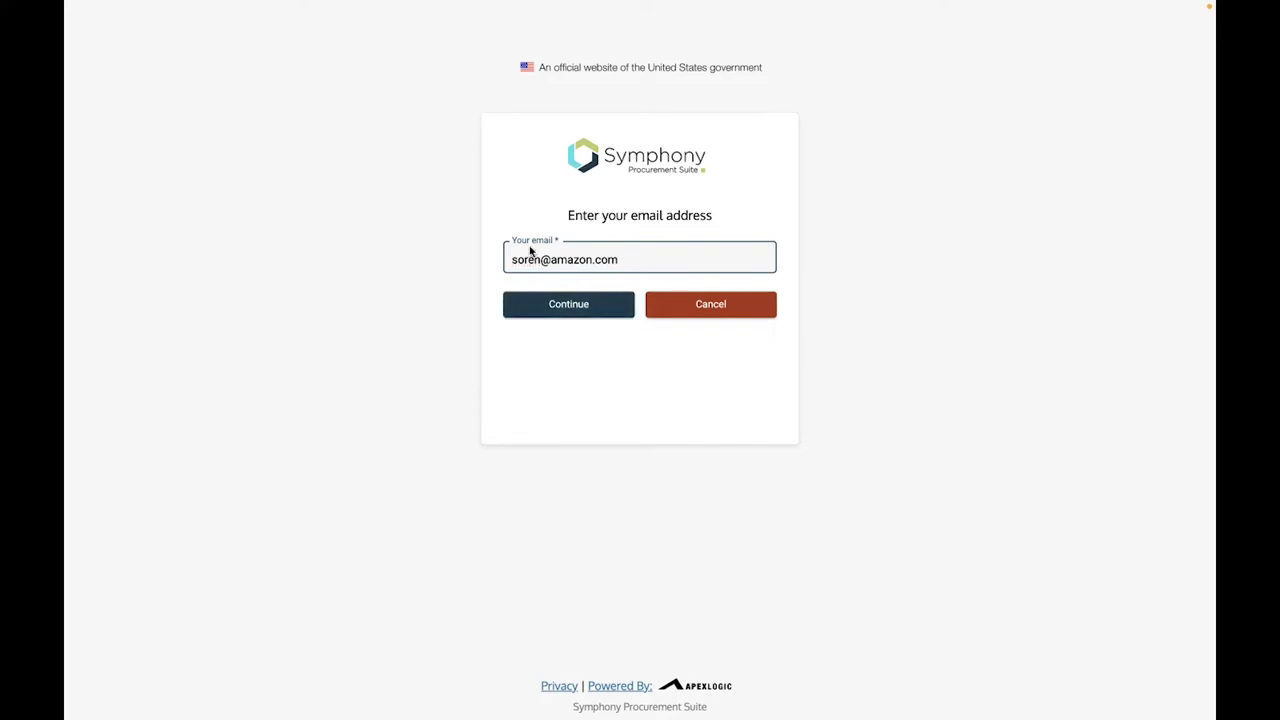
pyautogui.click(561, 311)
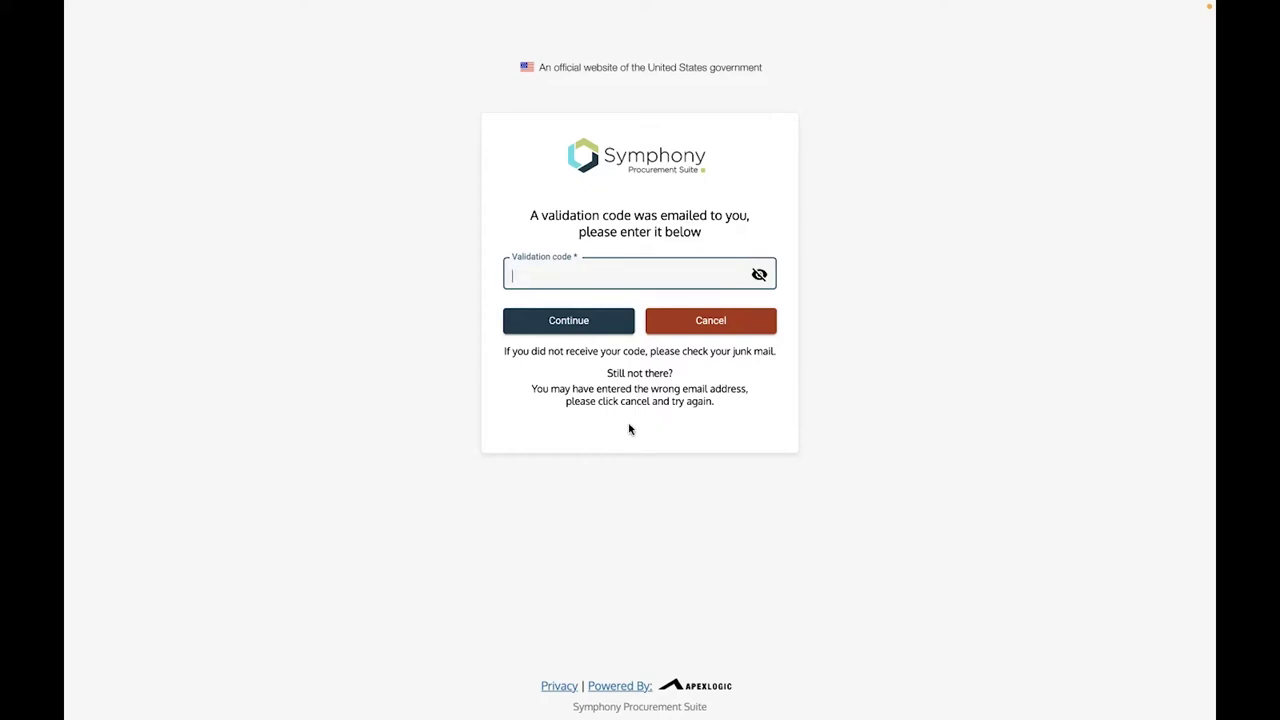
# Enter the emailed validation code in the Validation code field
pyautogui.write('•••••••••••')
# Continue past the validation code to the MFA, UEI/CAGE and SAM requirements checklist
pyautogui.click(576, 324)
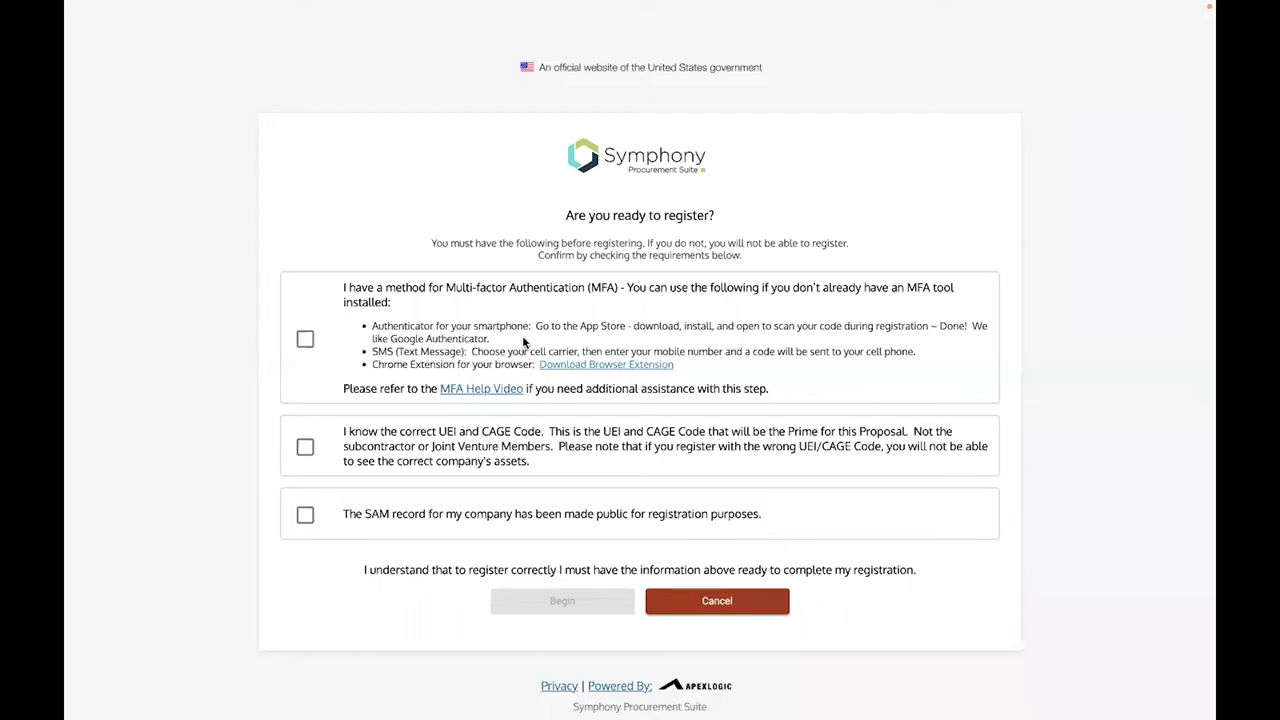
# Tick the multi-factor authentication confirmation on the 'Are you ready to register?' page
pyautogui.click(305, 340)
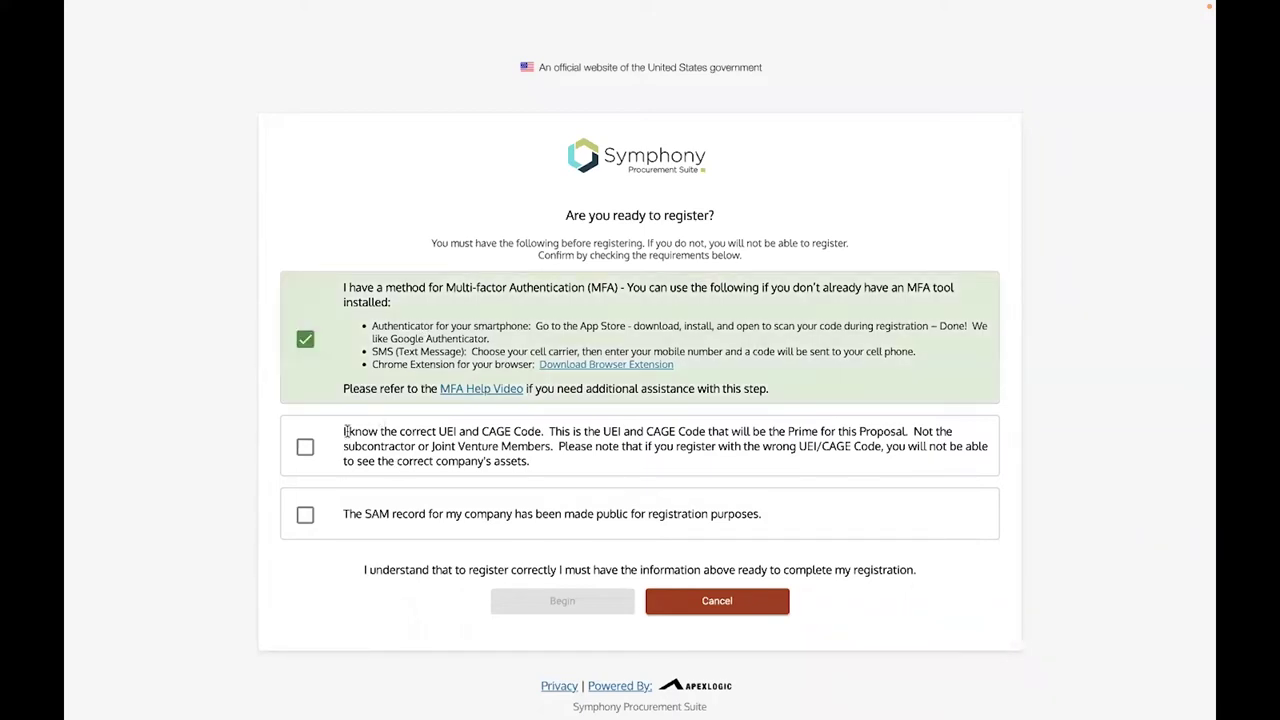
pyautogui.moveTo(347, 429); pyautogui.dragTo(552, 473)
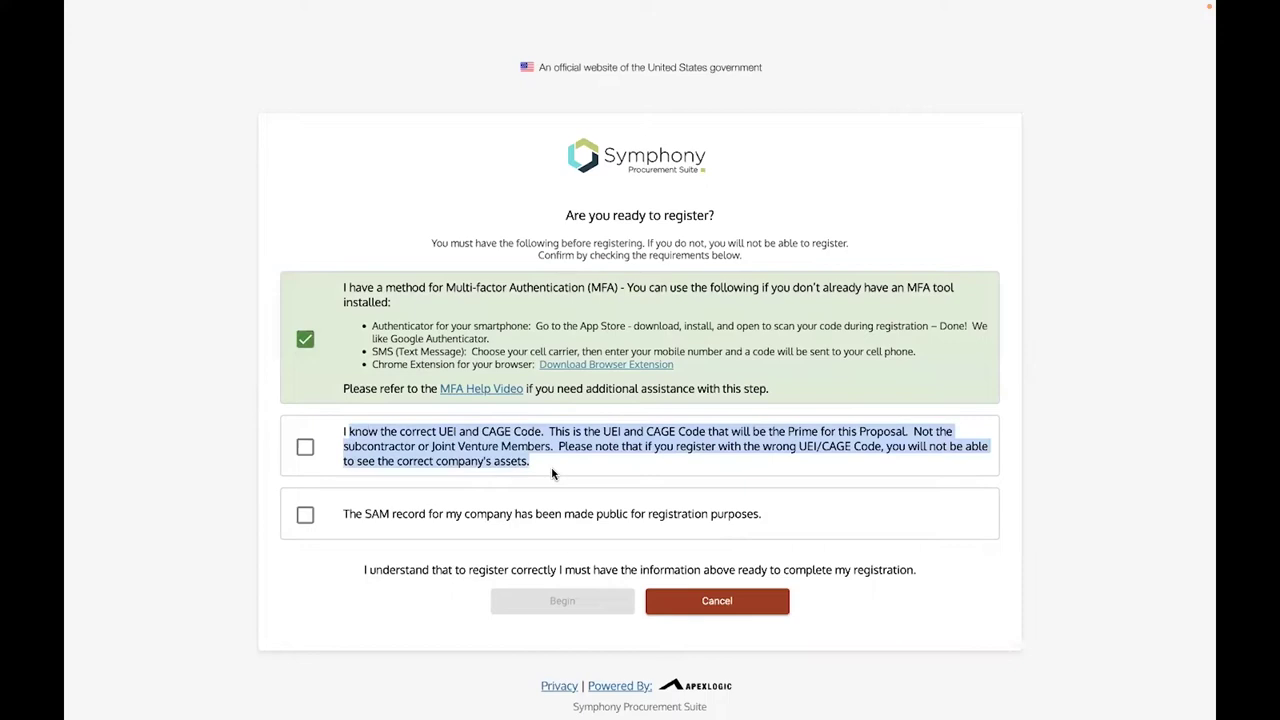
pyautogui.click(552, 473)
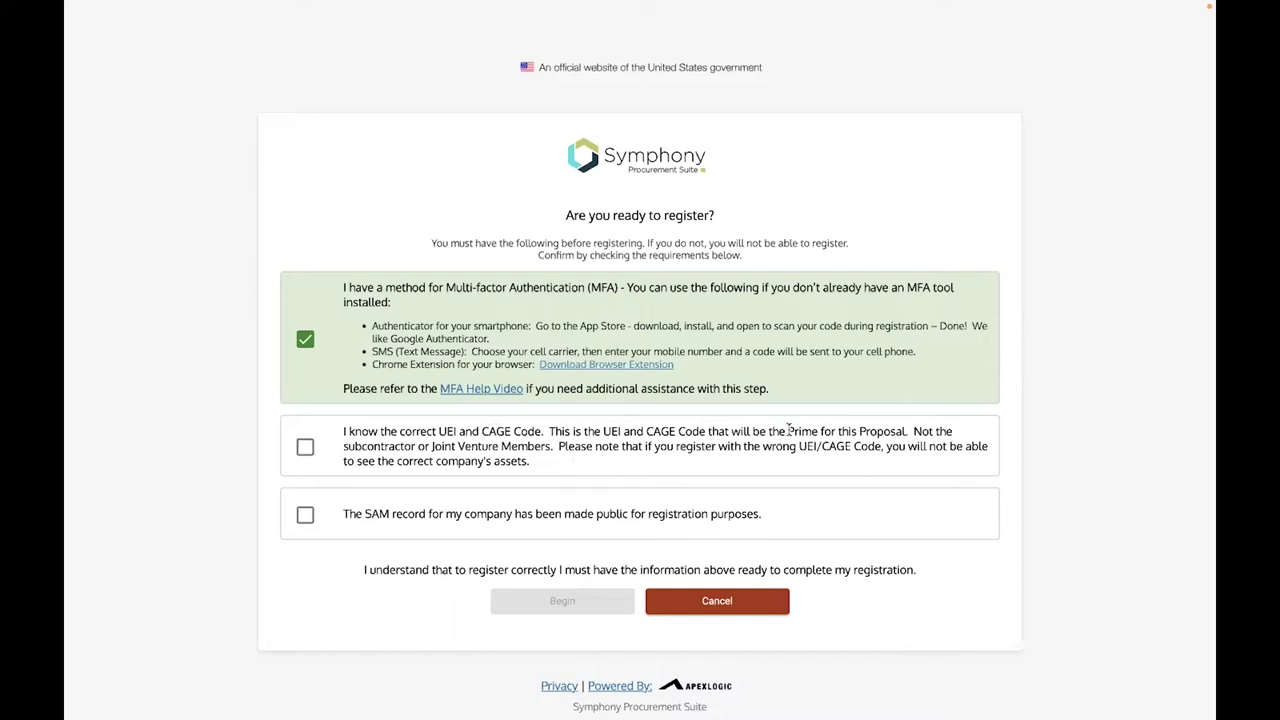
# Tick the UEI/CAGE Code and public SAM record confirmations, then Begin registration
pyautogui.moveTo(789, 431); pyautogui.dragTo(906, 431)
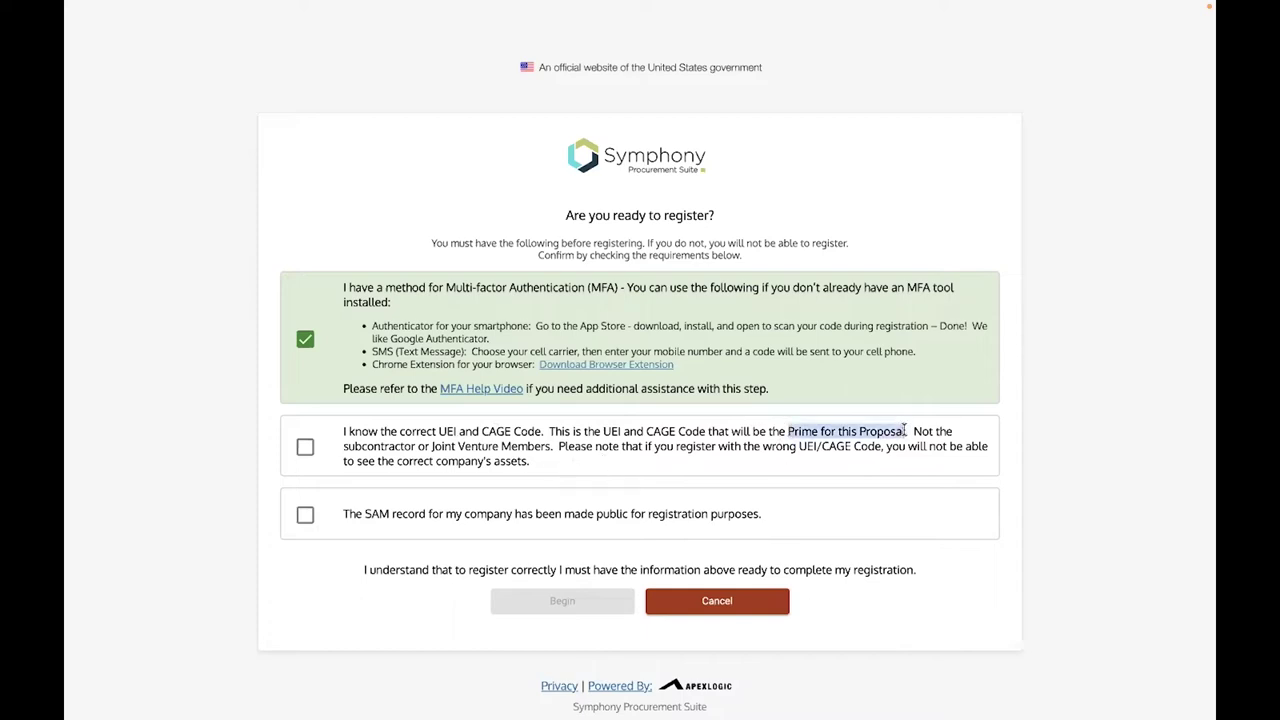
pyautogui.click(720, 467)
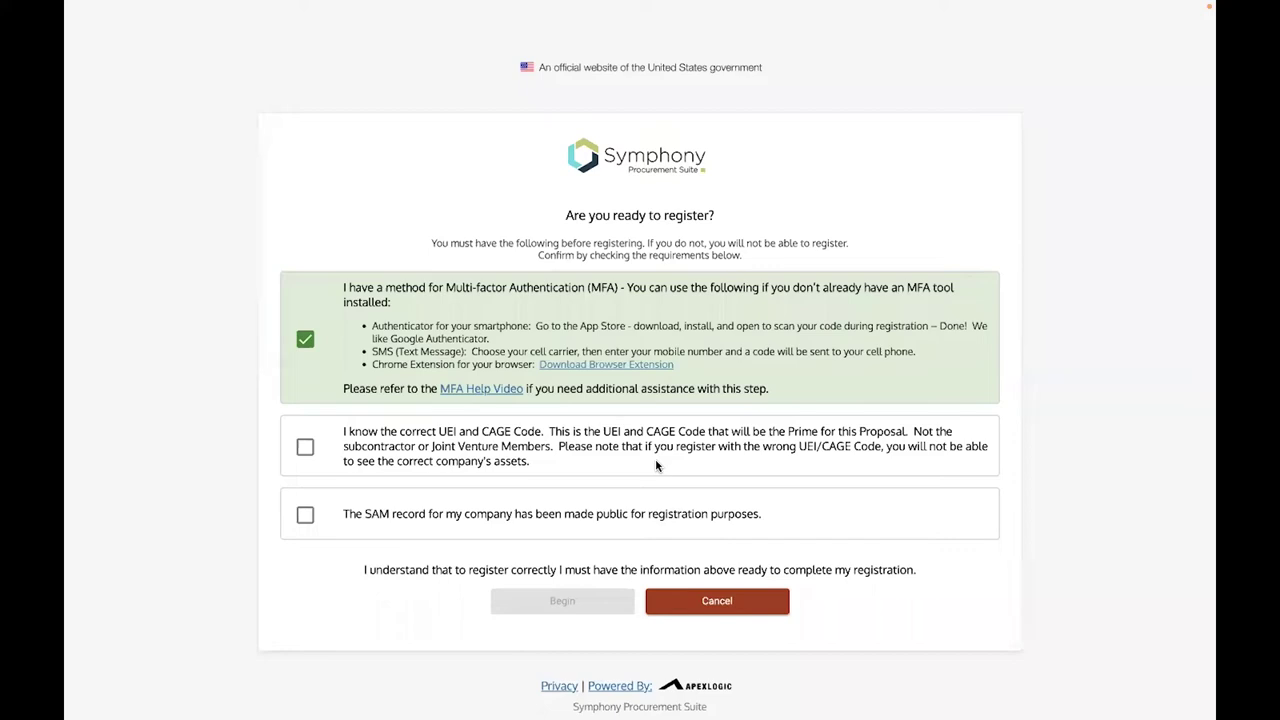
pyautogui.click(306, 450)
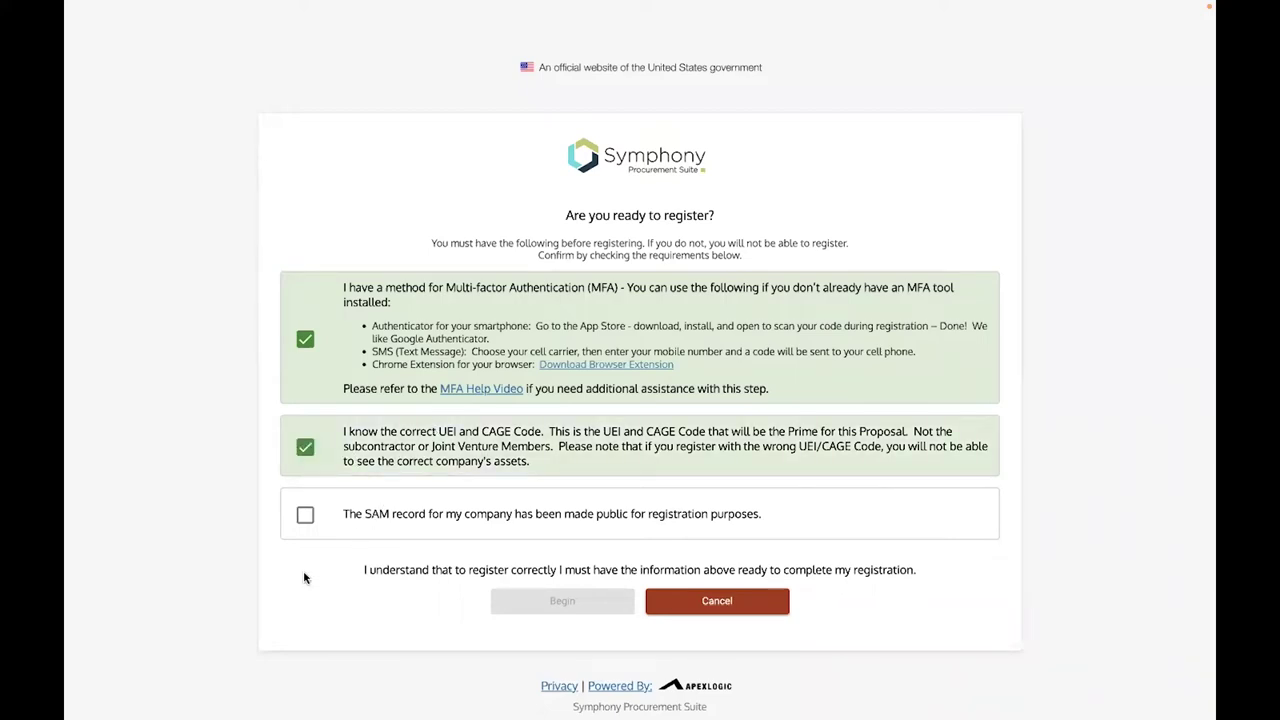
pyautogui.click(305, 516)
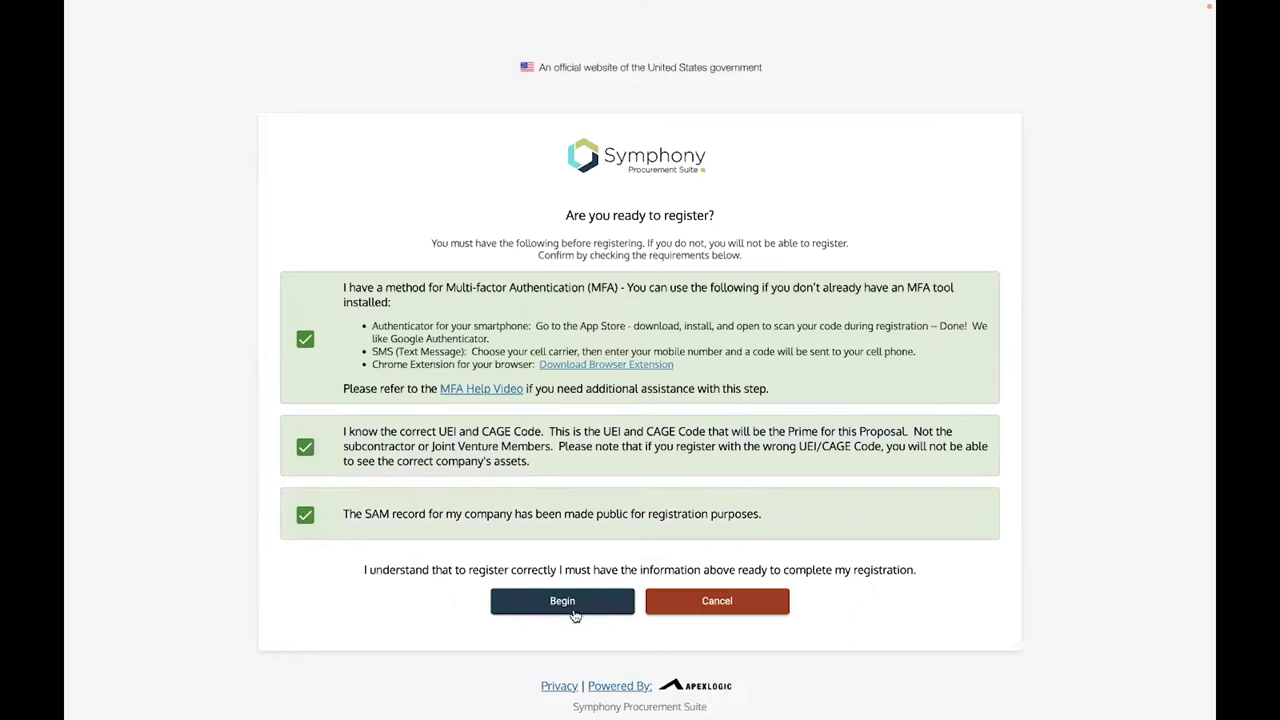
pyautogui.click(562, 601)
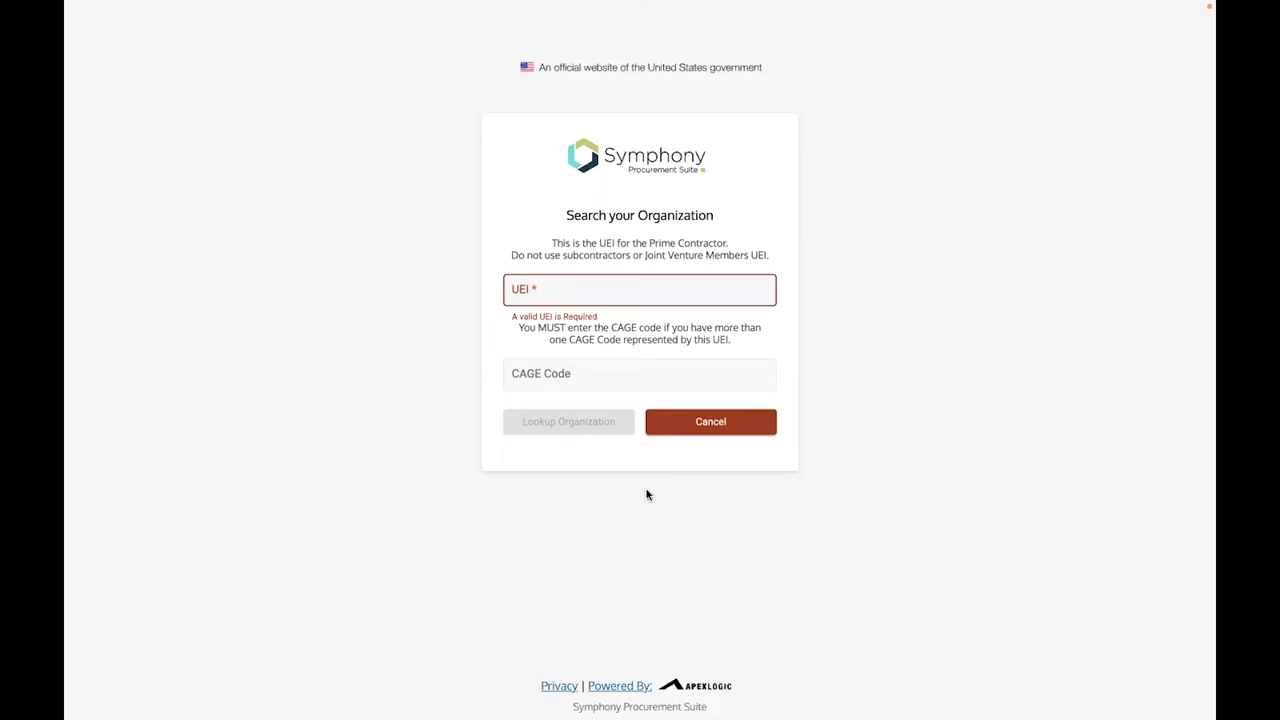
# Paste the prime contractor's UEI, replacing a mistaken meeting link, and enter CAGE code 66EB1
pyautogui.click(557, 290)
pyautogui.write('https://meet.google.com/wom-wwwy-azn')
pyautogui.moveTo(737, 292); pyautogui.dragTo(485, 299)
pyautogui.press('BackSpace')
pyautogui.moveTo(64, 5)
pyautogui.click(568, 293)
pyautogui.write('NQEWN6C1LSU5')
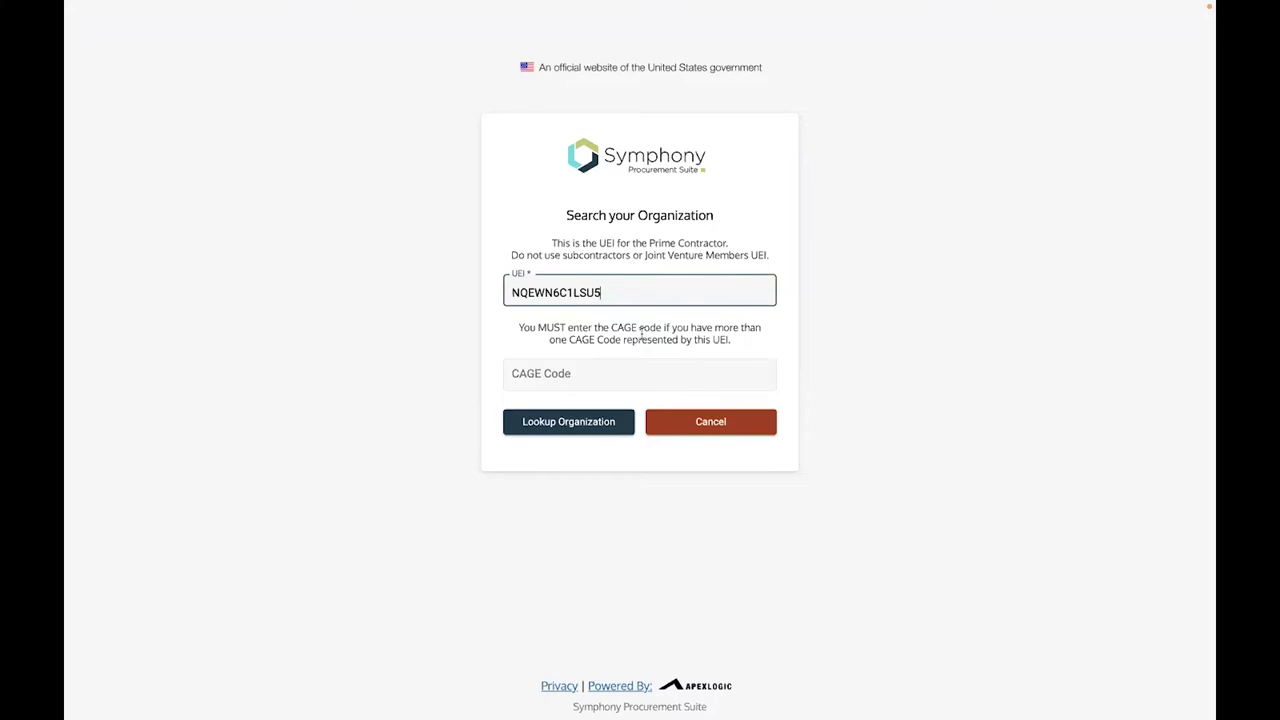
pyautogui.click(580, 373)
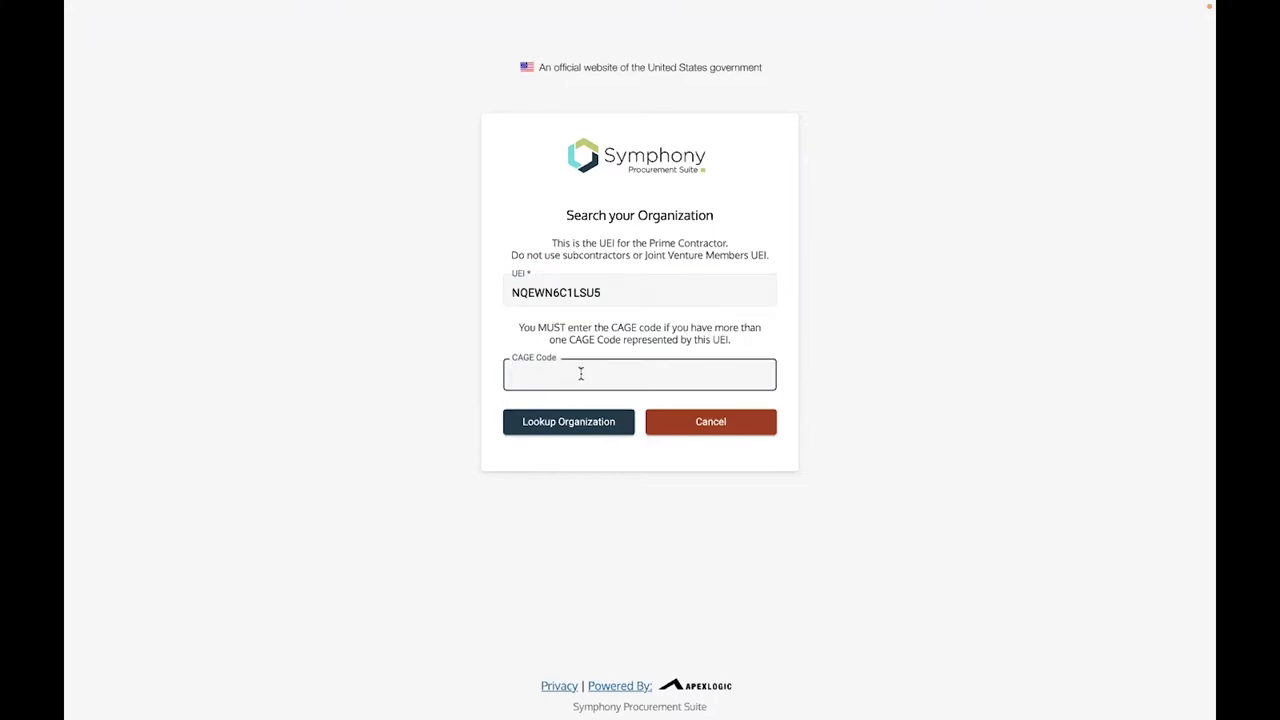
pyautogui.write('66EB1')
# Look up the organization and confirm Amazon Web Services, Inc. as the correct match
pyautogui.click(561, 423)
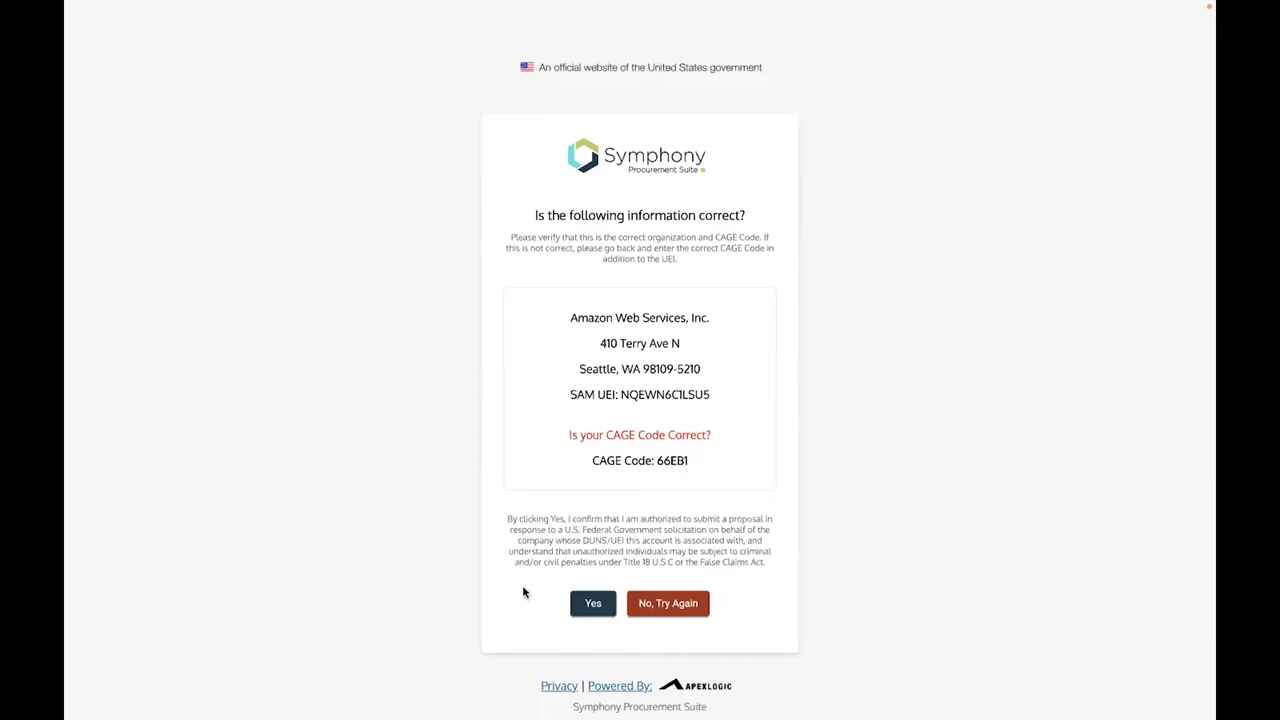
pyautogui.click(594, 605)
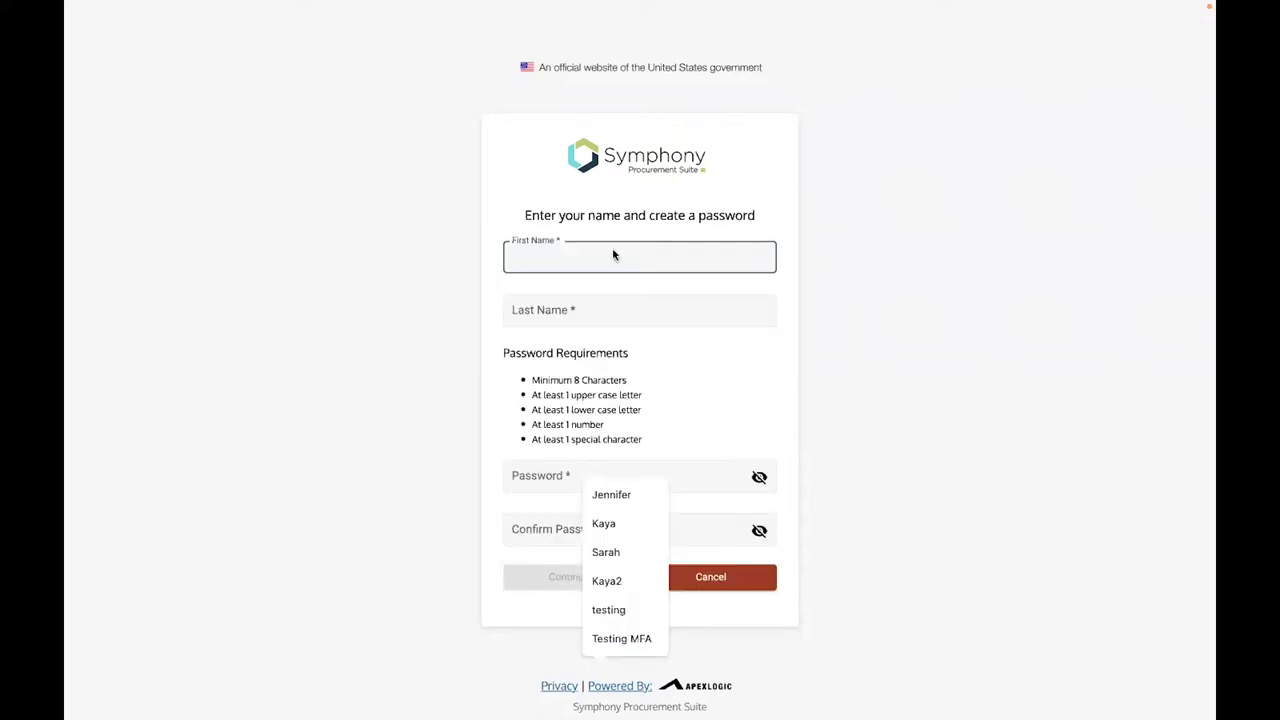
# Enter the user's first and last name on the account form
pyautogui.write('J')
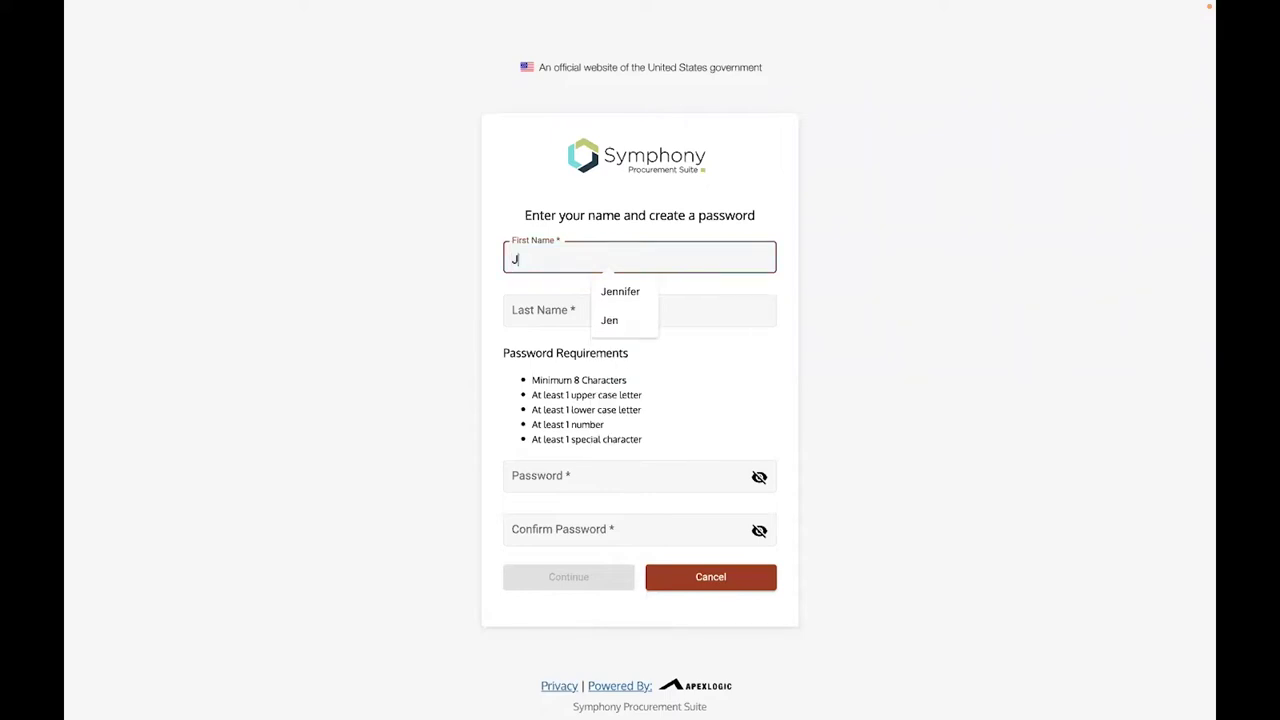
pyautogui.press('BackSpace')
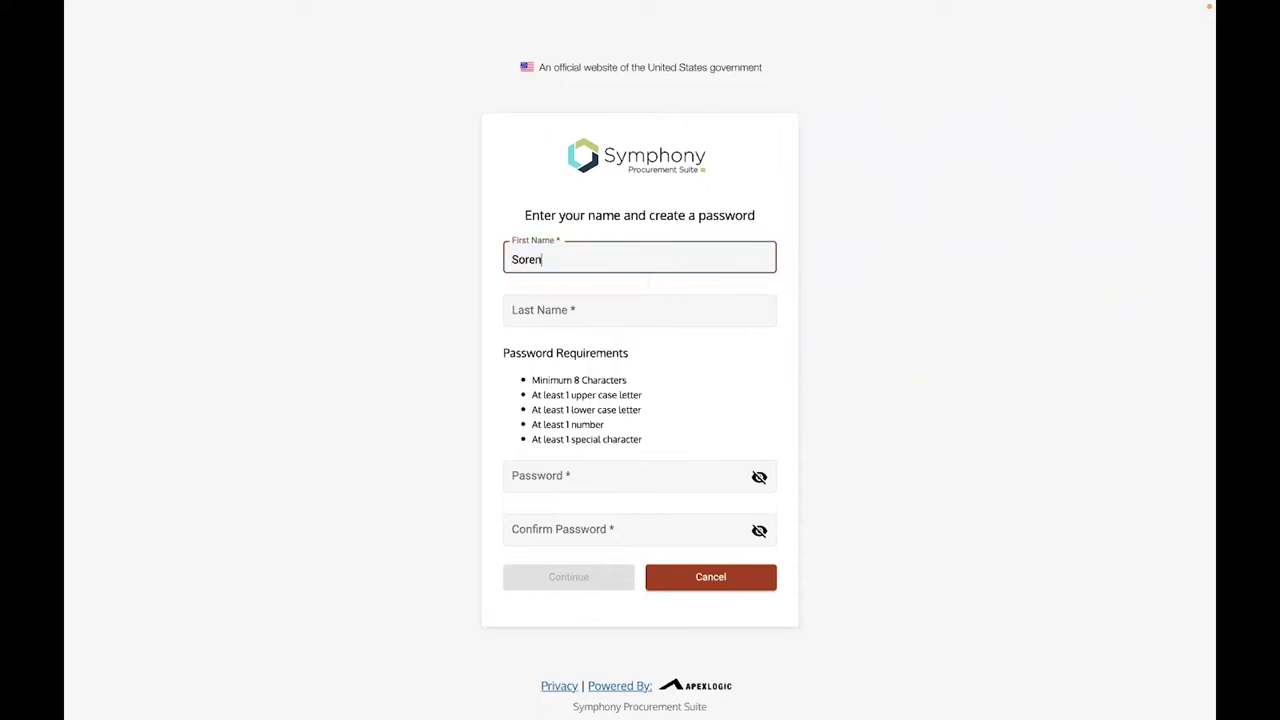
pyautogui.press('Tab')
# Set and confirm the account password, then continue to multi-factor authentication setup
pyautogui.press('Tab')
pyautogui.write('********')
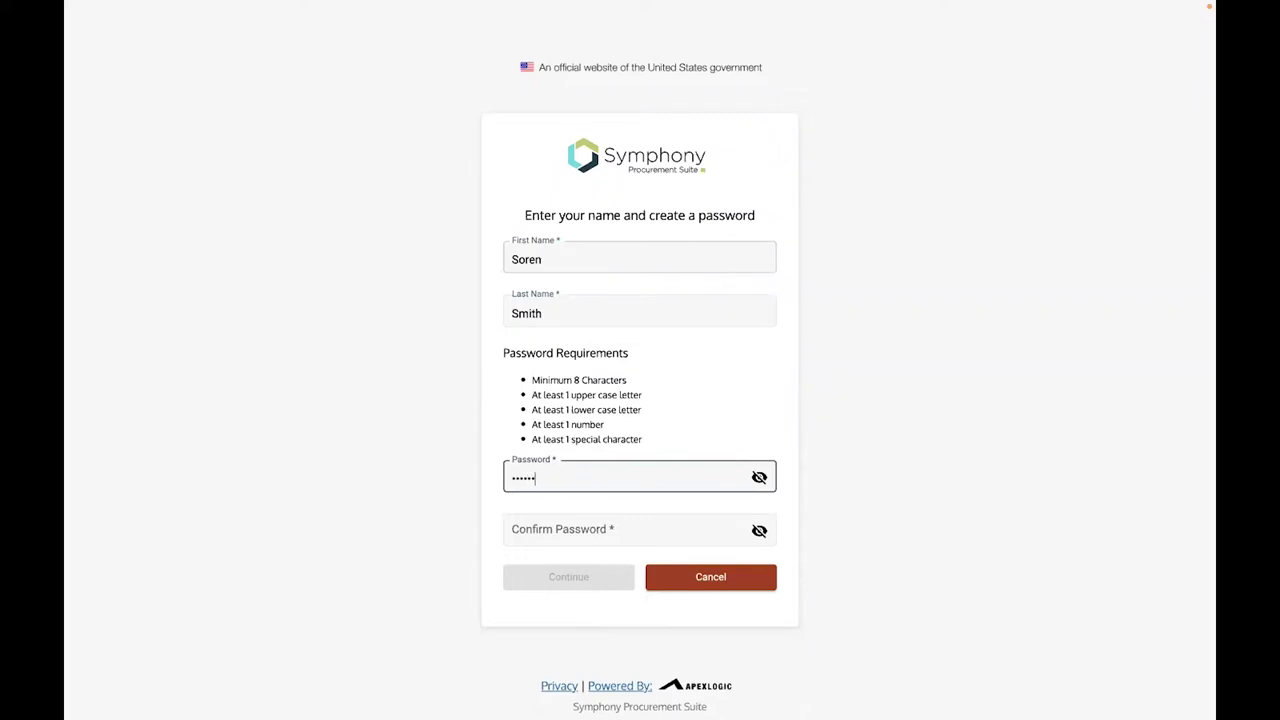
pyautogui.write('*')
pyautogui.click(571, 529)
pyautogui.write('**********')
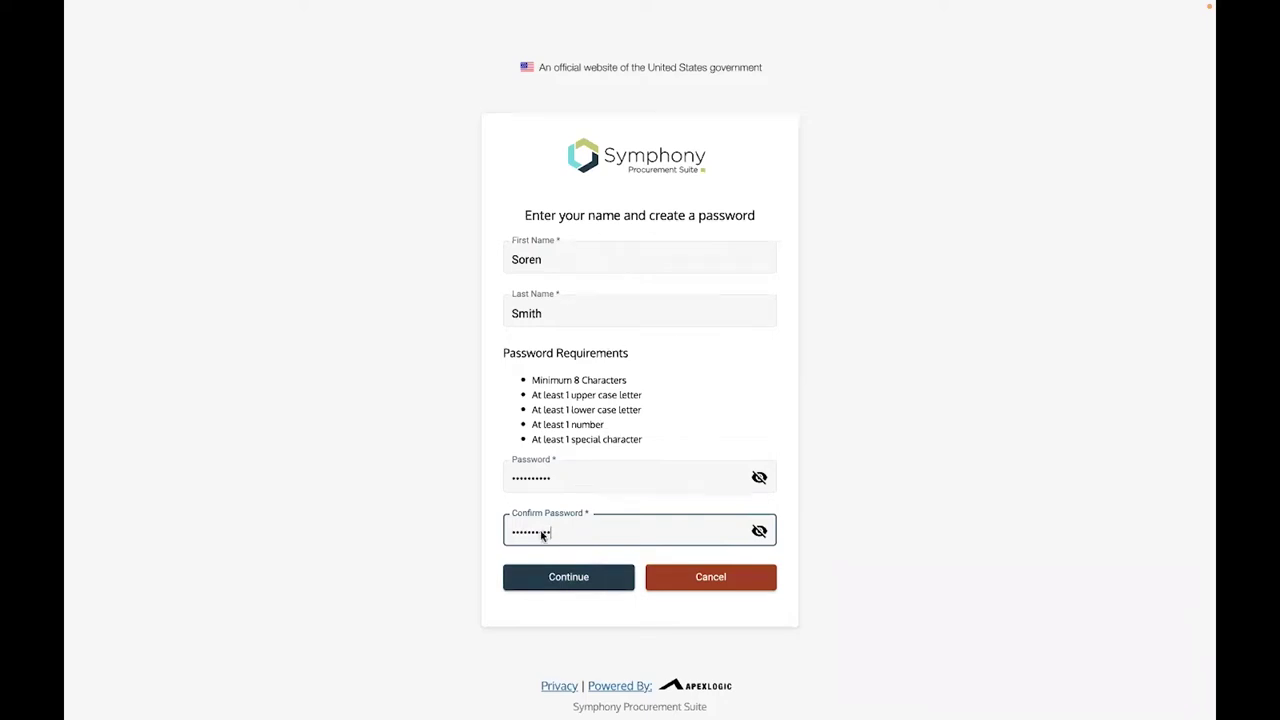
pyautogui.click(576, 580)
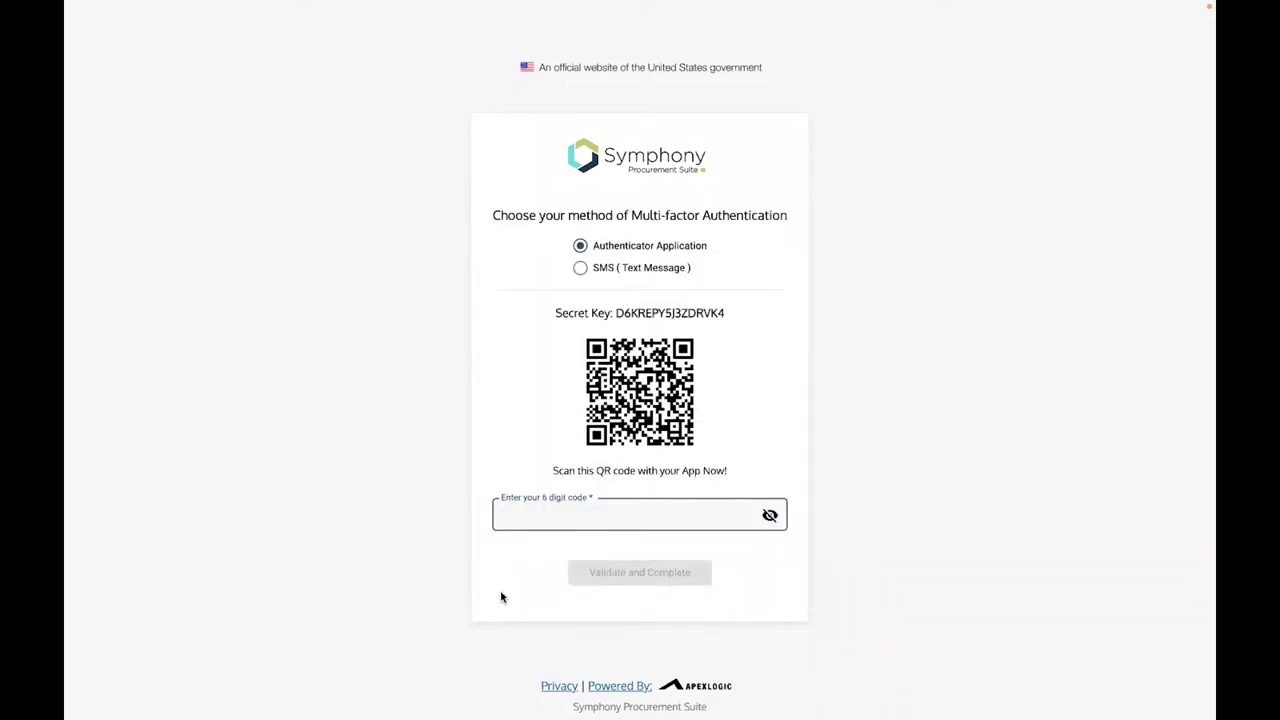
pyautogui.click(580, 268)
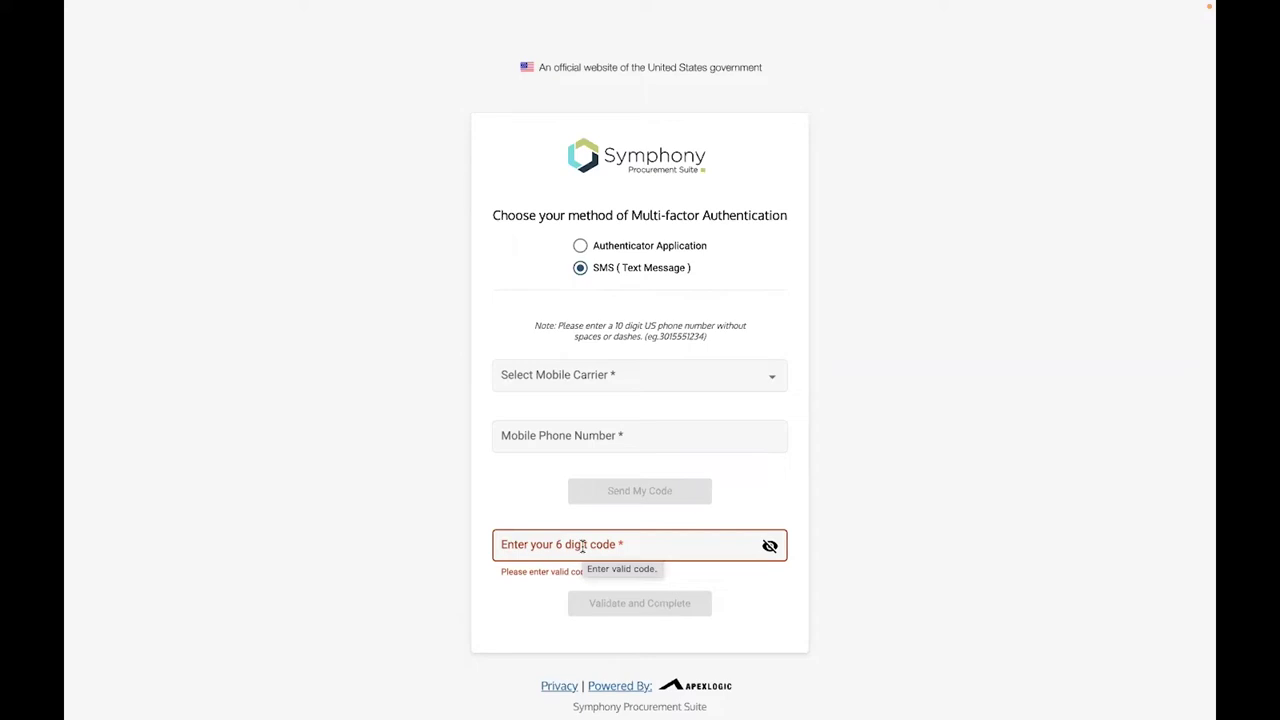
pyautogui.click(581, 247)
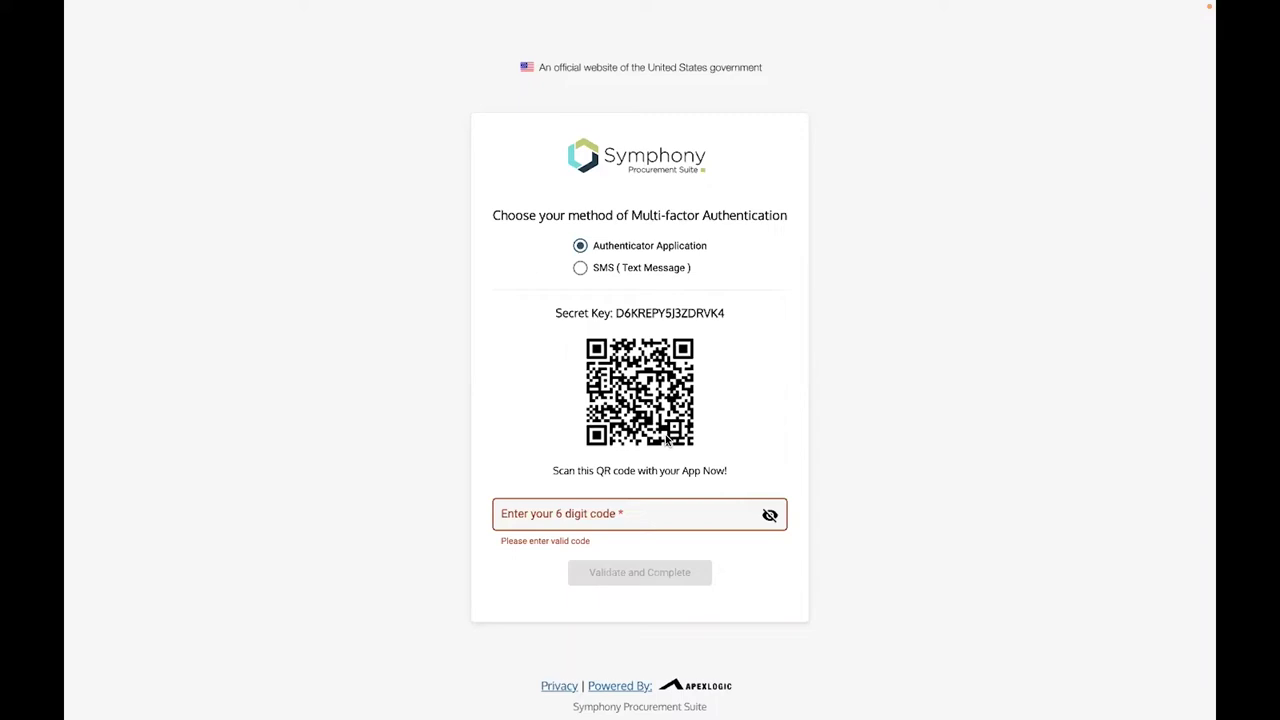
# Enter the six-digit authenticator app code and validate it to finish registration
pyautogui.click(582, 518)
pyautogui.write('•••')
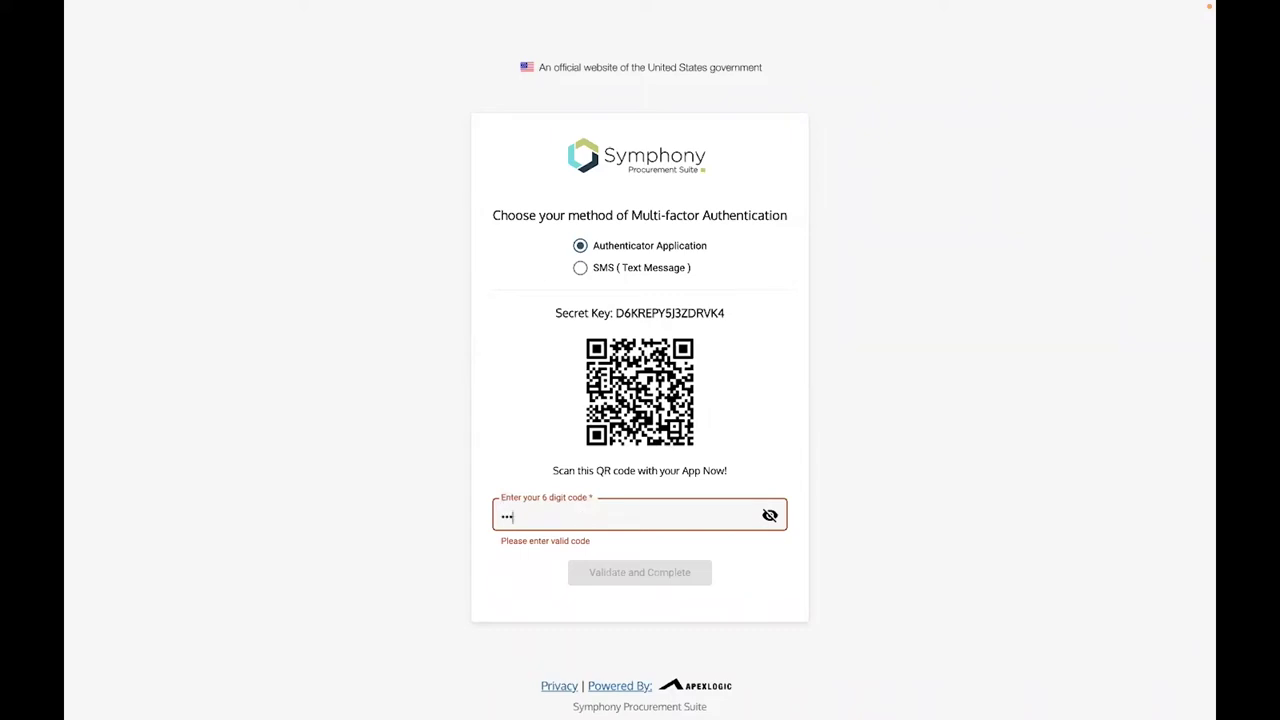
pyautogui.write('•••')
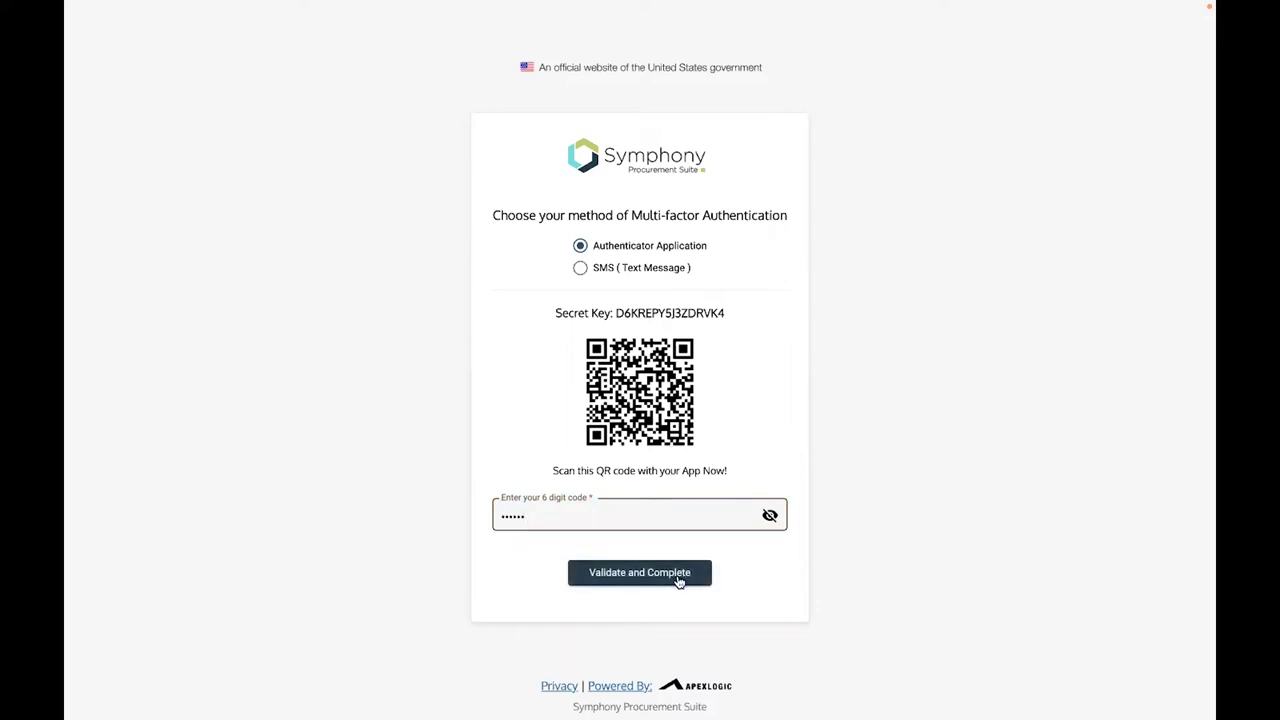
pyautogui.click(678, 575)
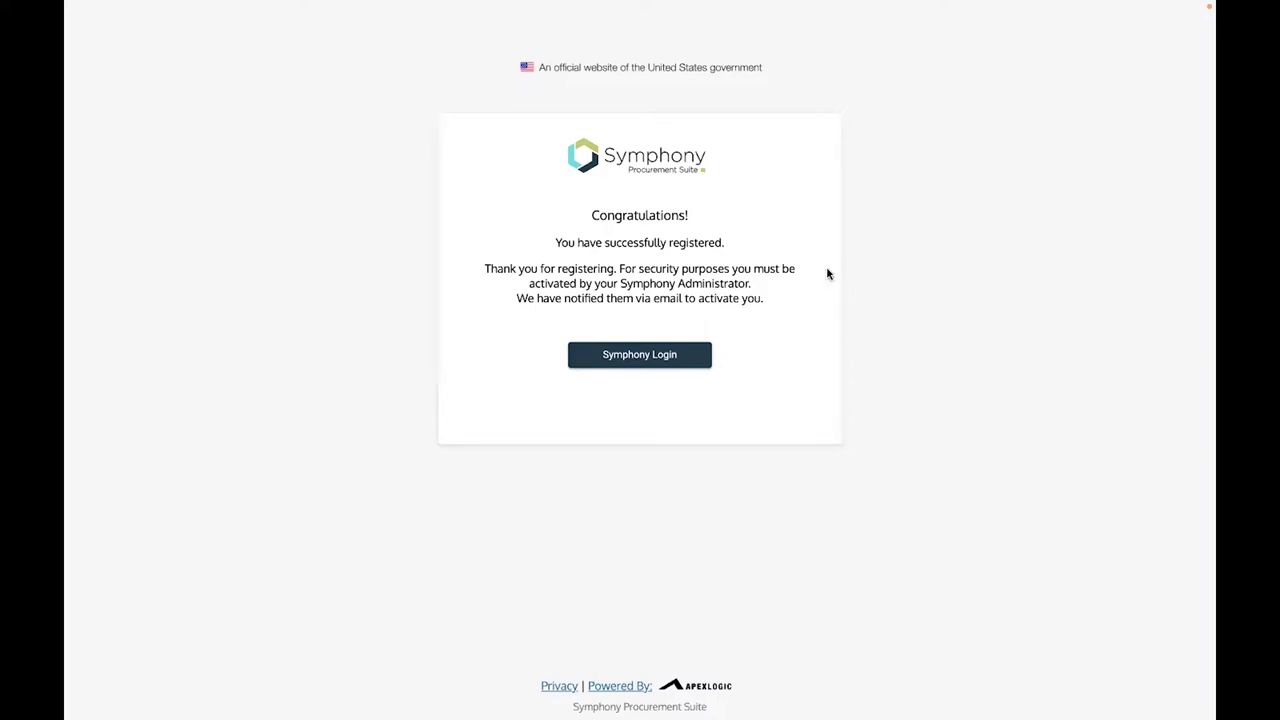
# Highlight and clear the activation notice paragraph, then continue to the Symphony login
pyautogui.moveTo(484, 268); pyautogui.dragTo(771, 309)
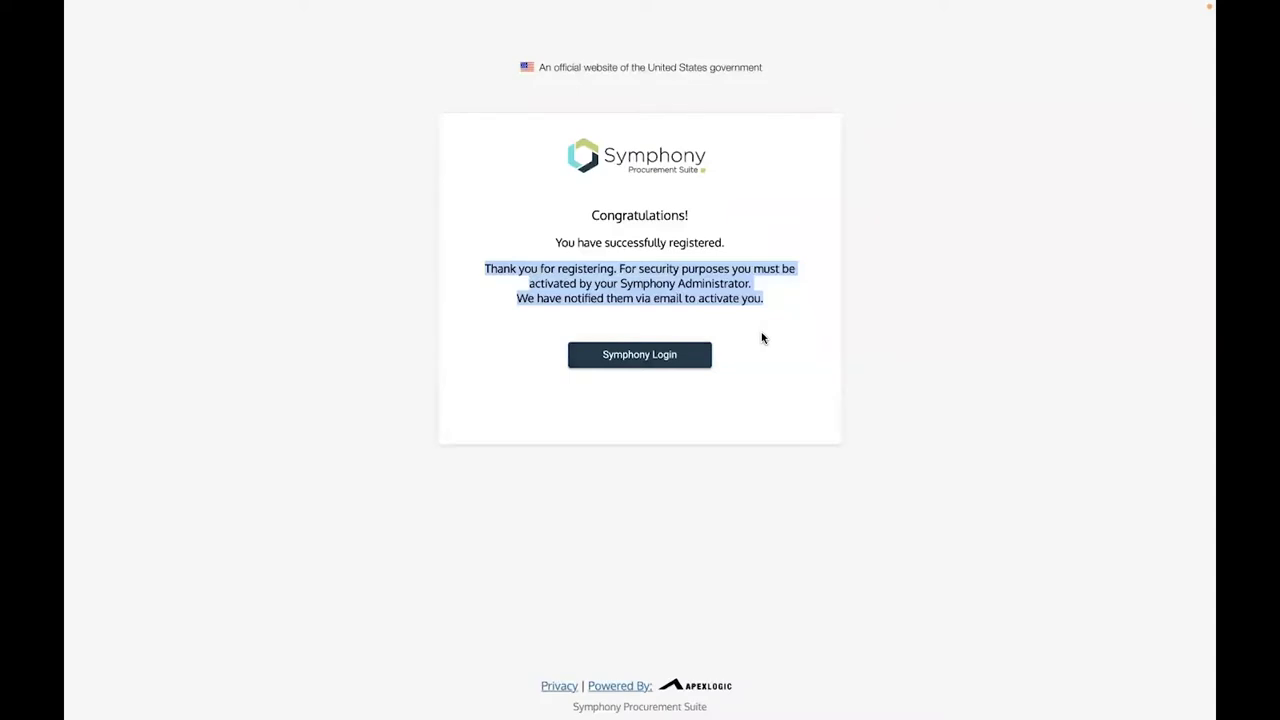
pyautogui.click(761, 338)
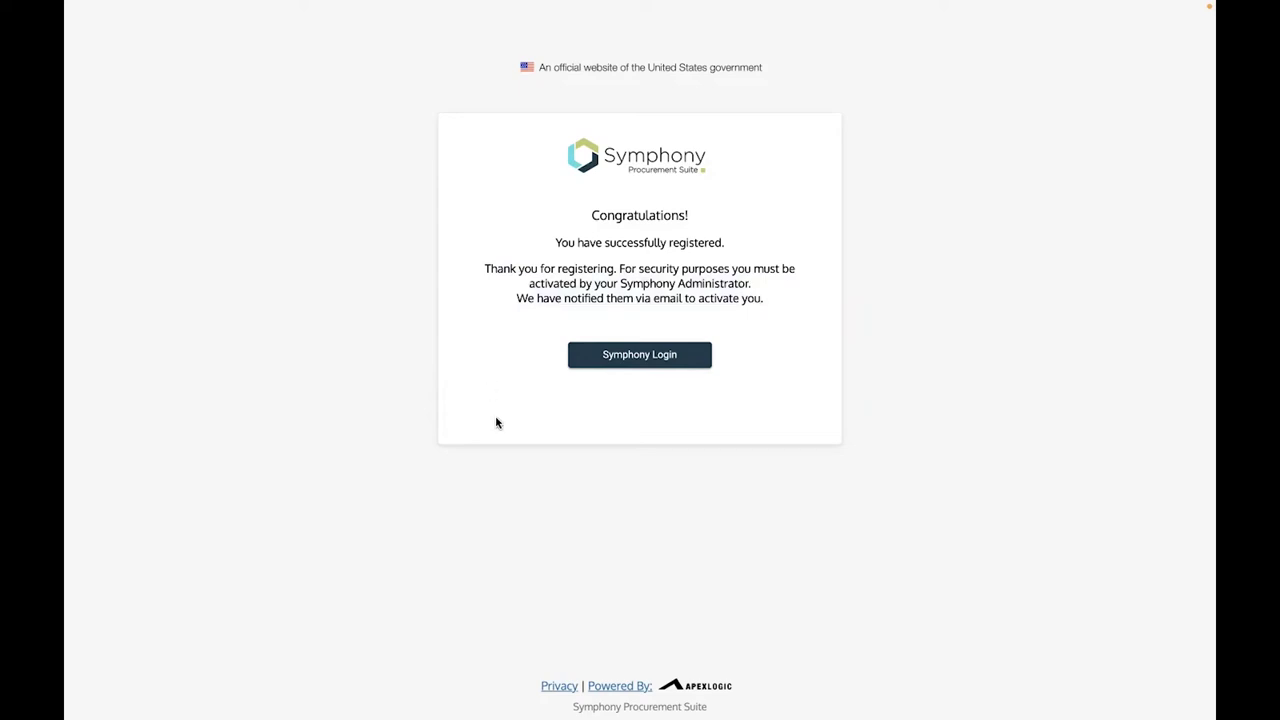
pyautogui.click(633, 360)
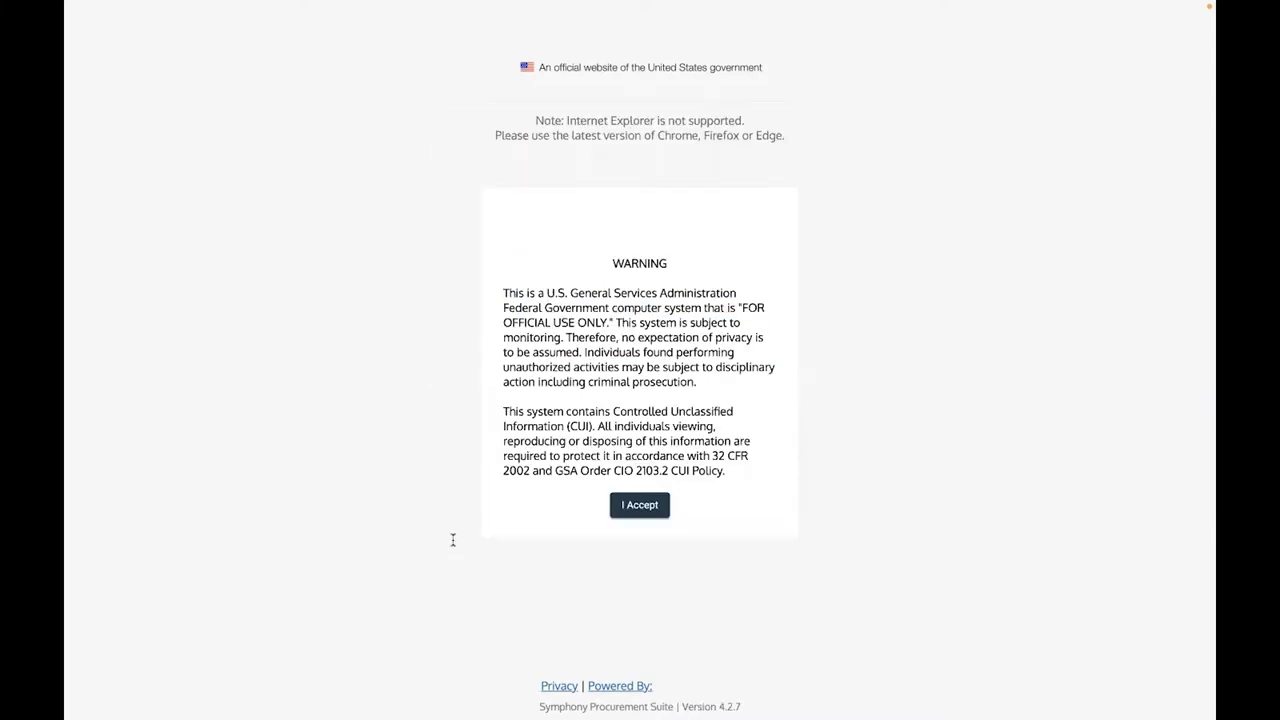
# Accept the warning, sign in with the new account's email and password, and highlight the inactive-account error
pyautogui.click(640, 537)
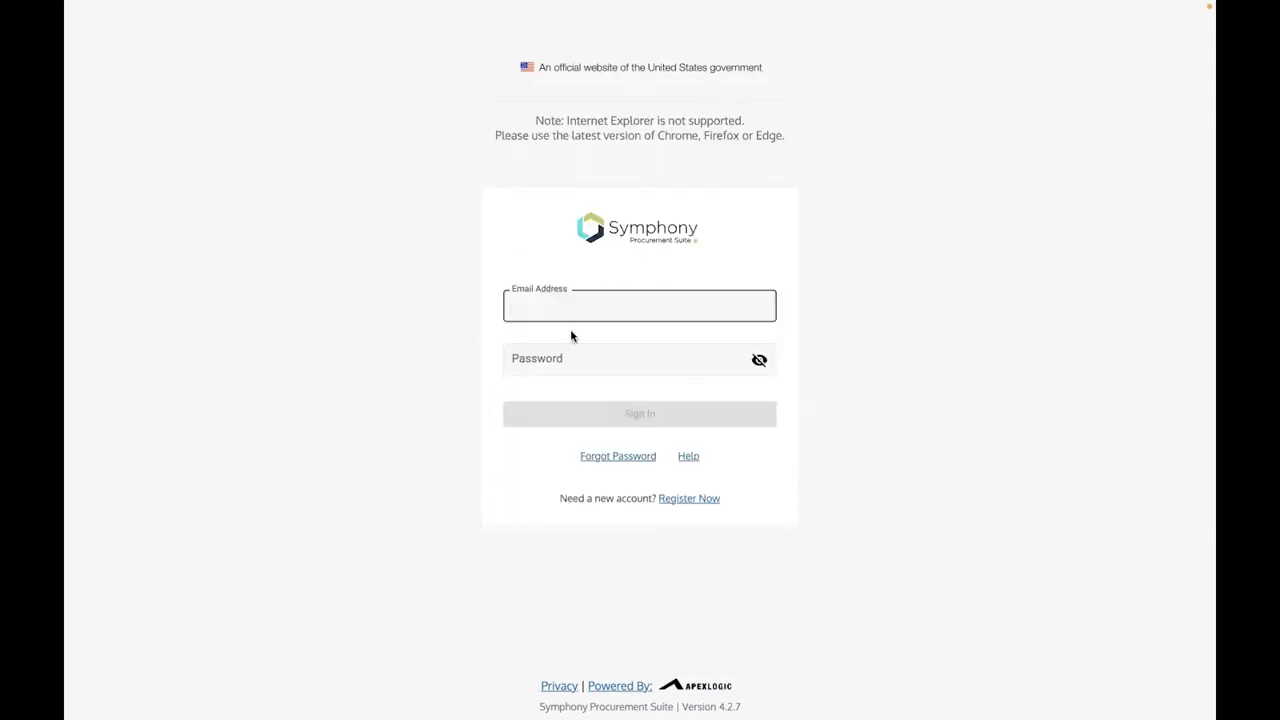
pyautogui.click(620, 359)
pyautogui.write('********')
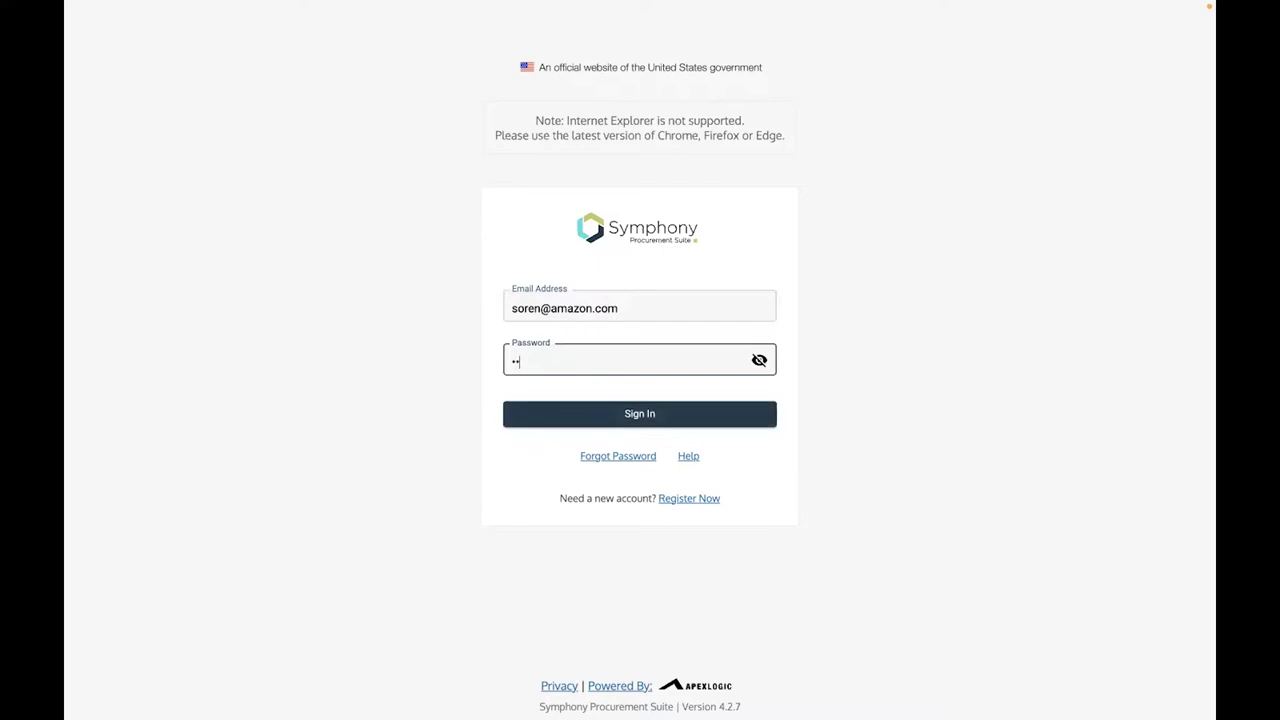
pyautogui.write('**')
pyautogui.click(632, 419)
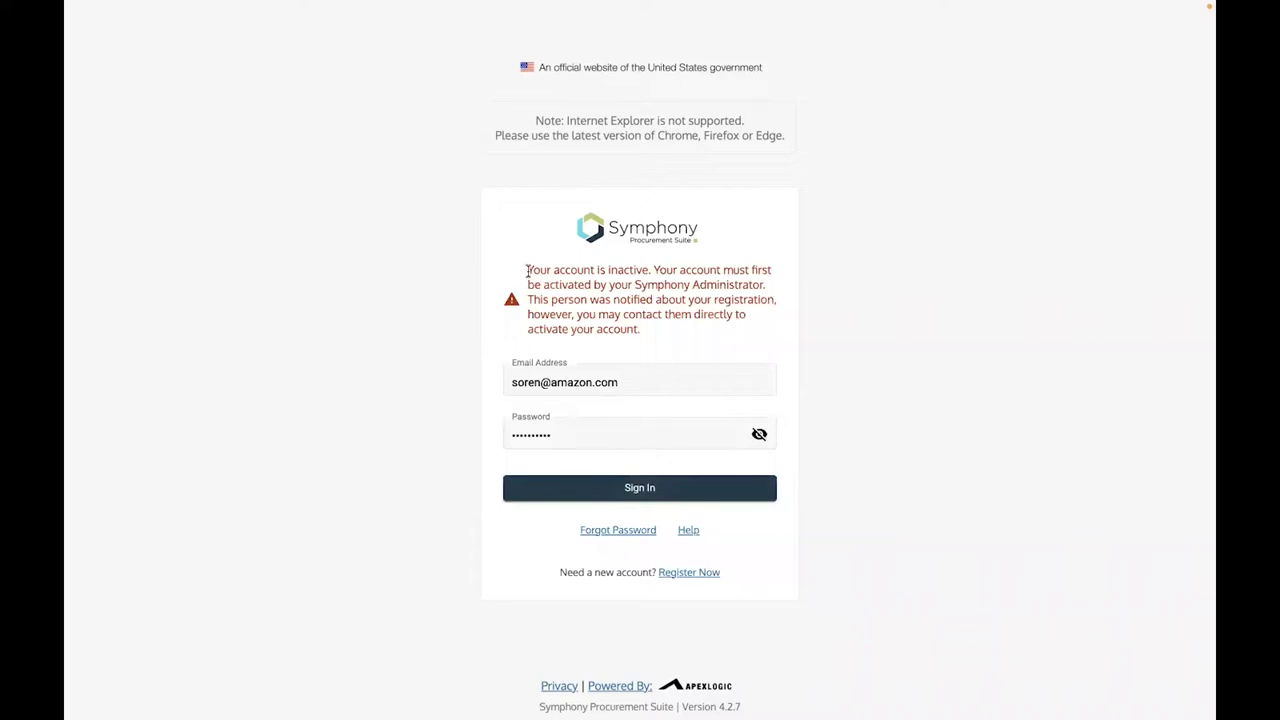
pyautogui.moveTo(527, 270); pyautogui.dragTo(655, 334)
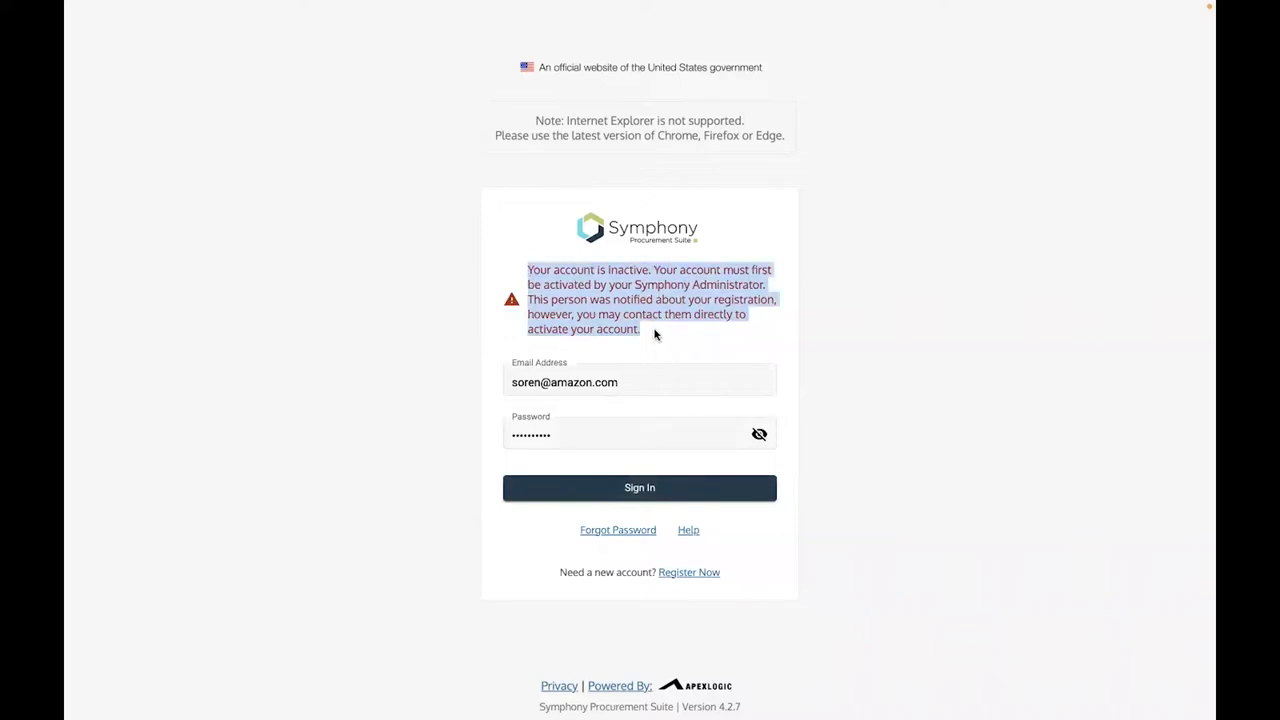
pyautogui.click(668, 343)
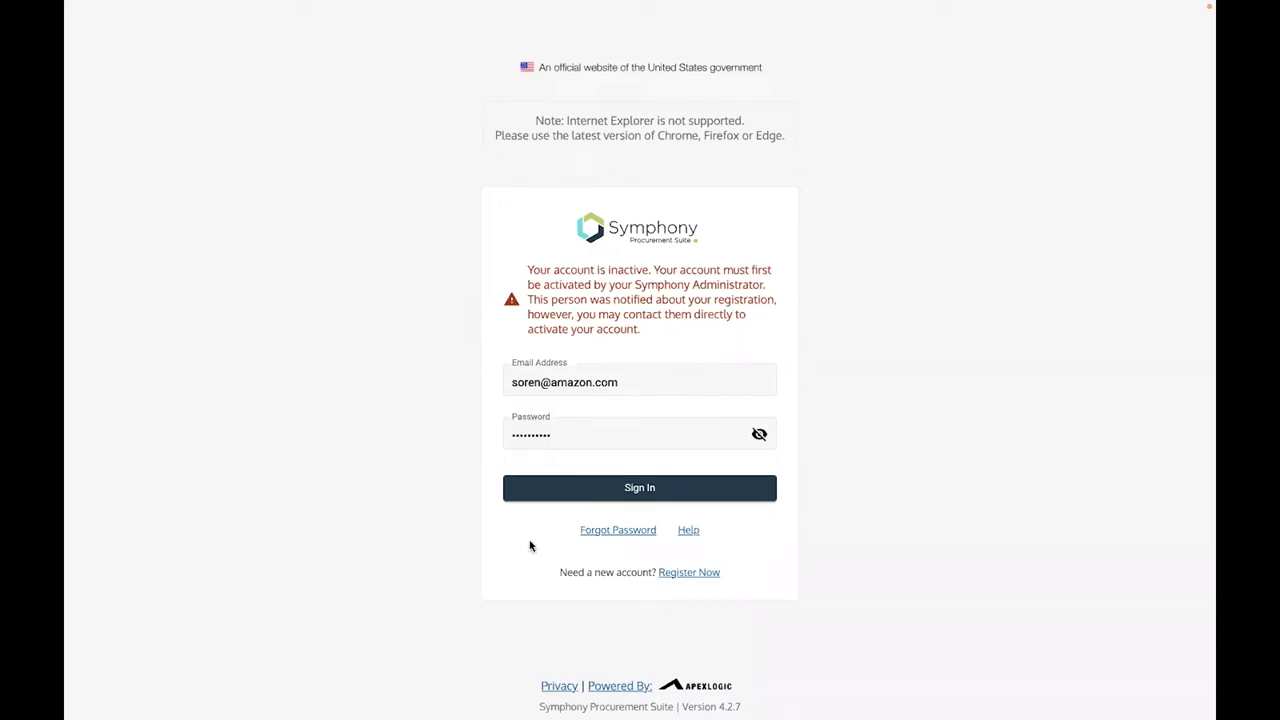
# Change the email's user name to another account, sign in, and submit the MFA code
pyautogui.click(540, 383)
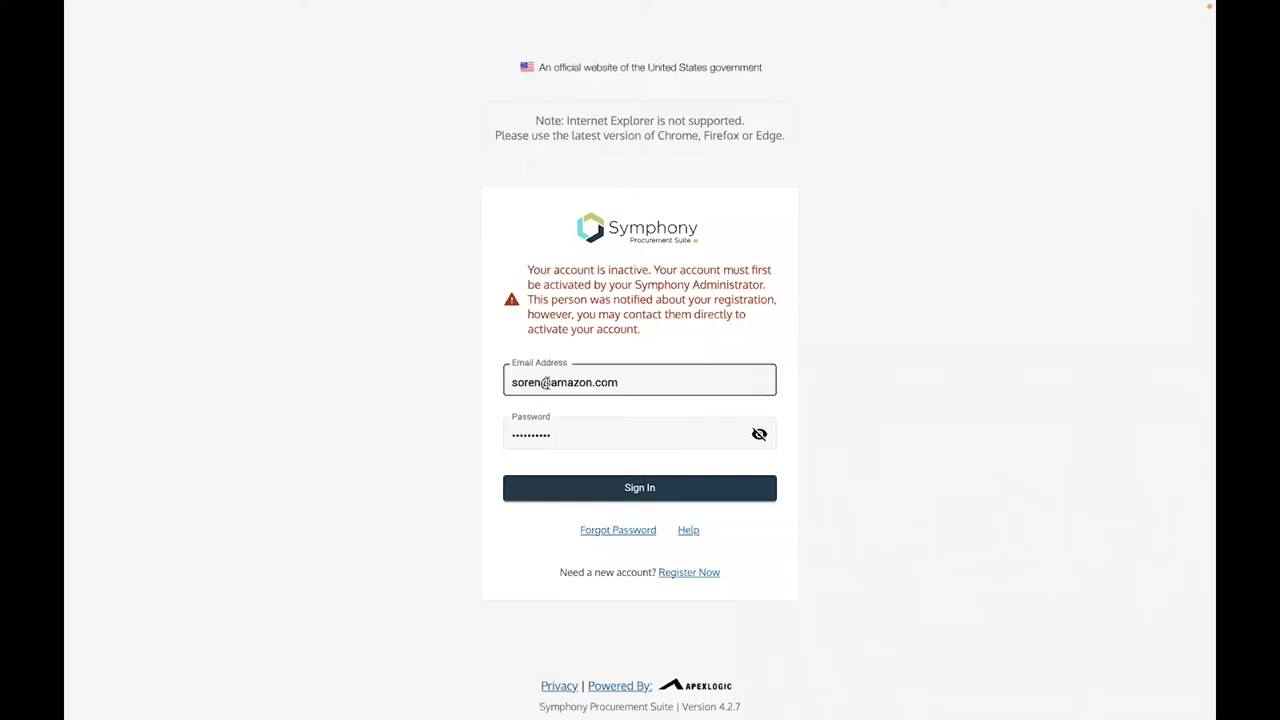
pyautogui.doubleClick(540, 383)
pyautogui.write('jen')
pyautogui.click(652, 489)
pyautogui.write('••••••')
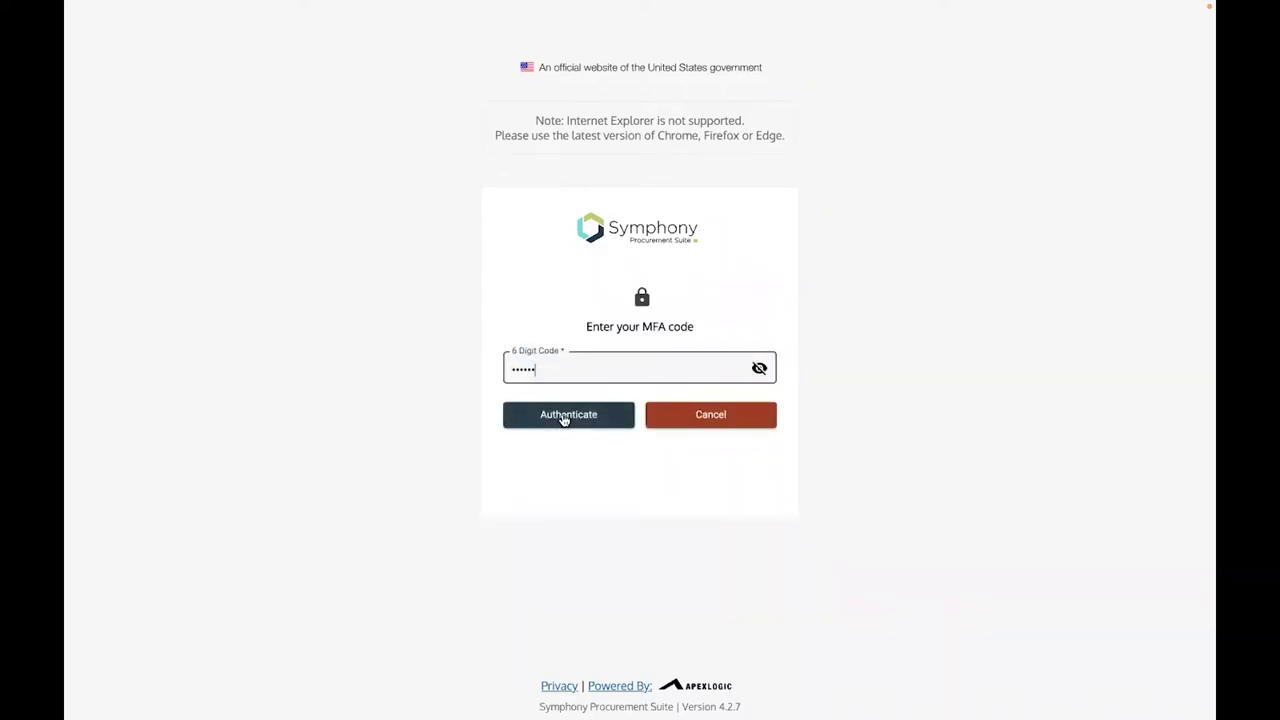
pyautogui.click(566, 418)
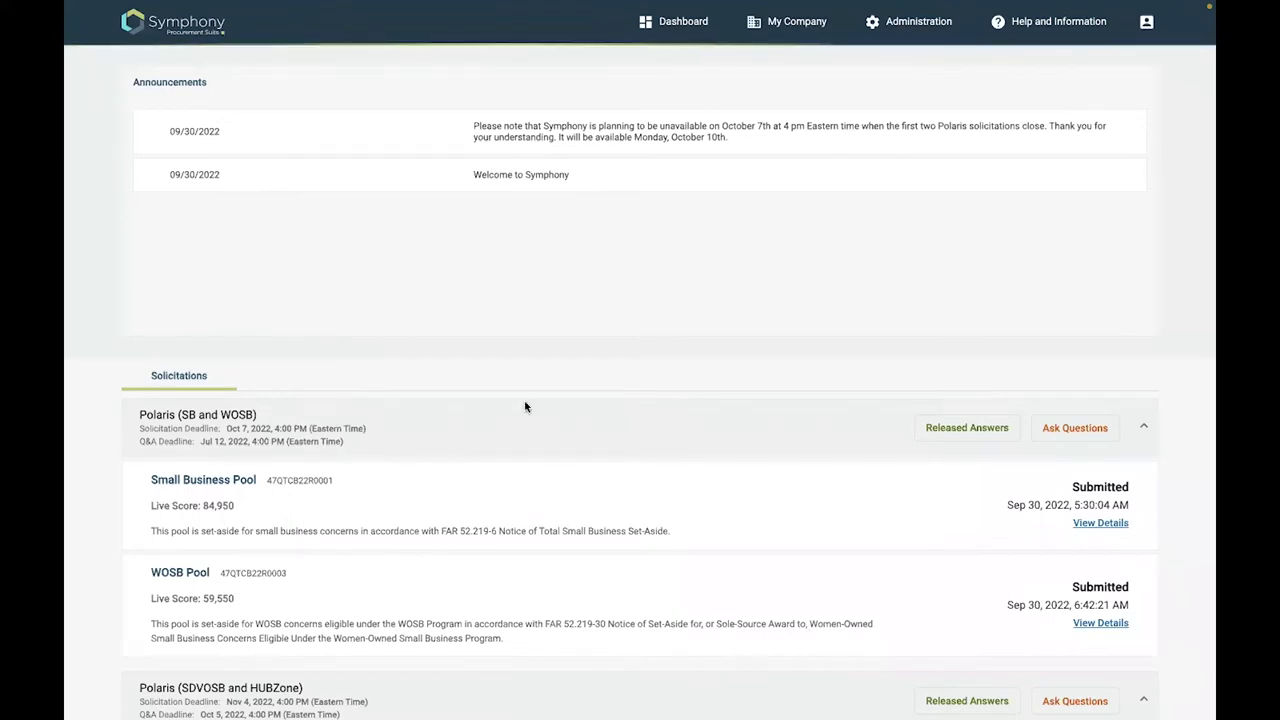
# Scroll through the dashboard to review its announcements and solicitations
pyautogui.scroll(-1, 717, 518)
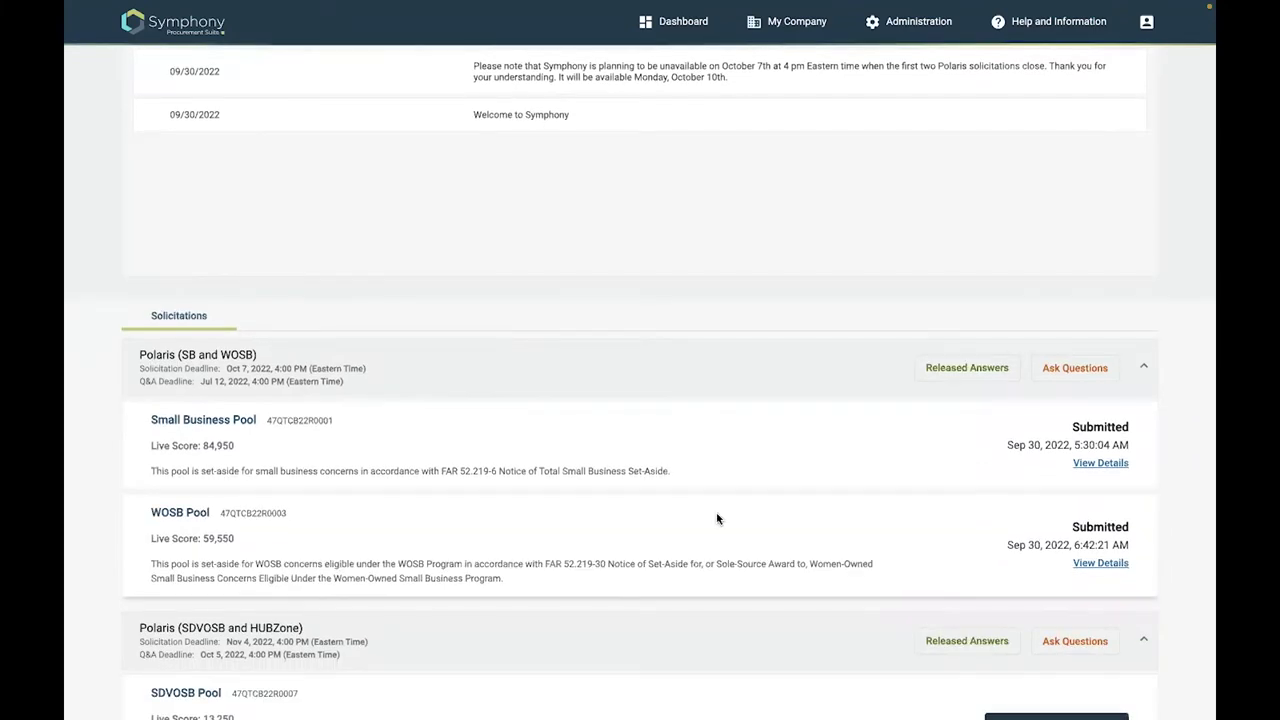
pyautogui.scroll(-3, 733, 318)
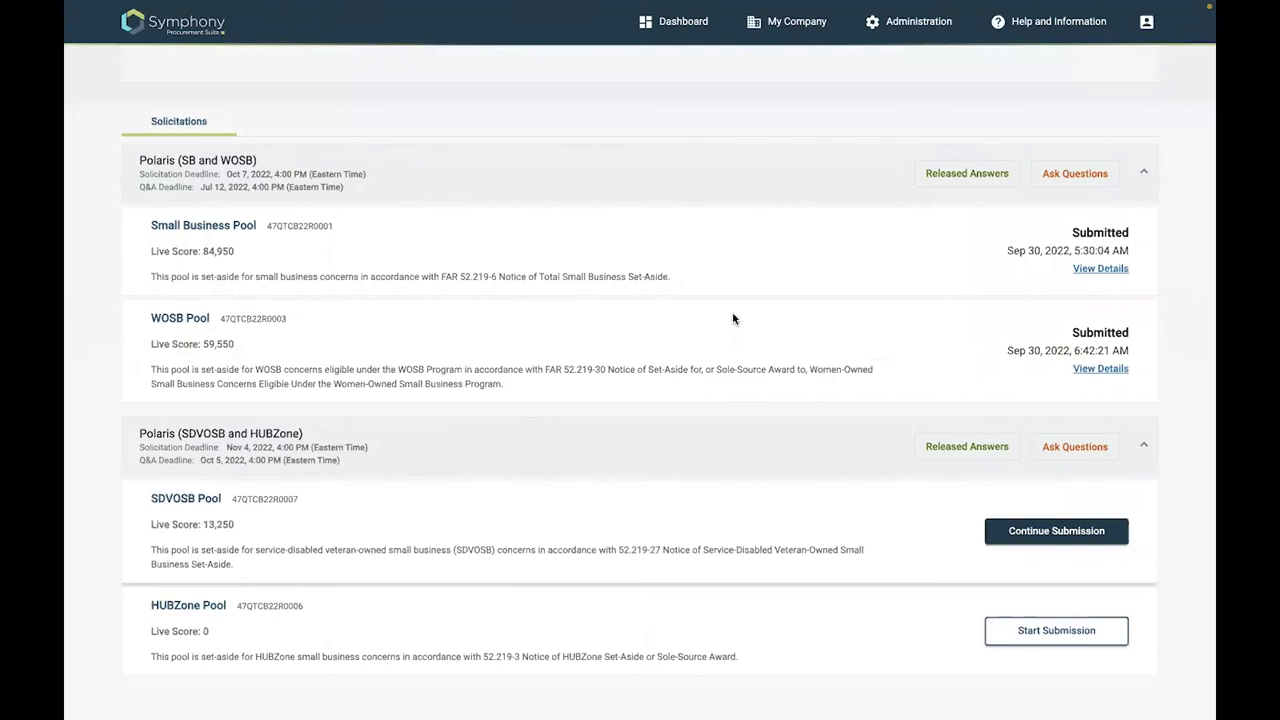
pyautogui.scroll(1, 466, 348)
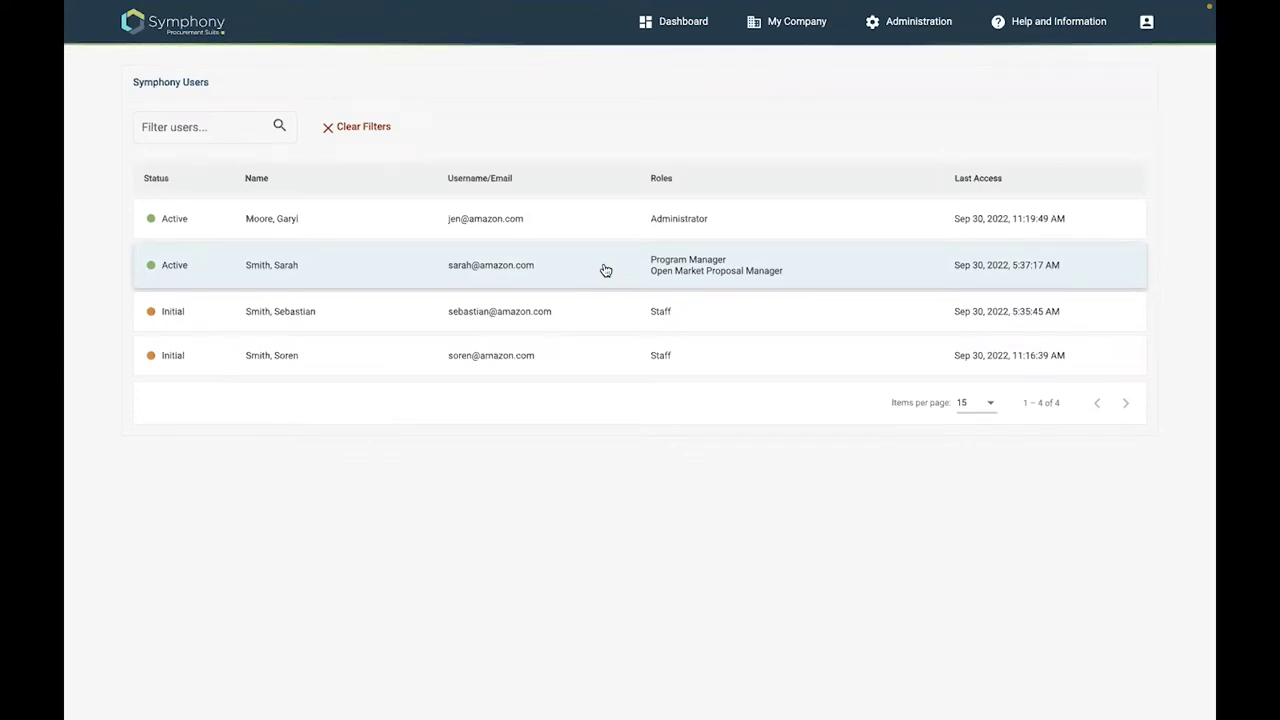
# Open the first Initial-status user's account and change the status to Active
pyautogui.click(597, 316)
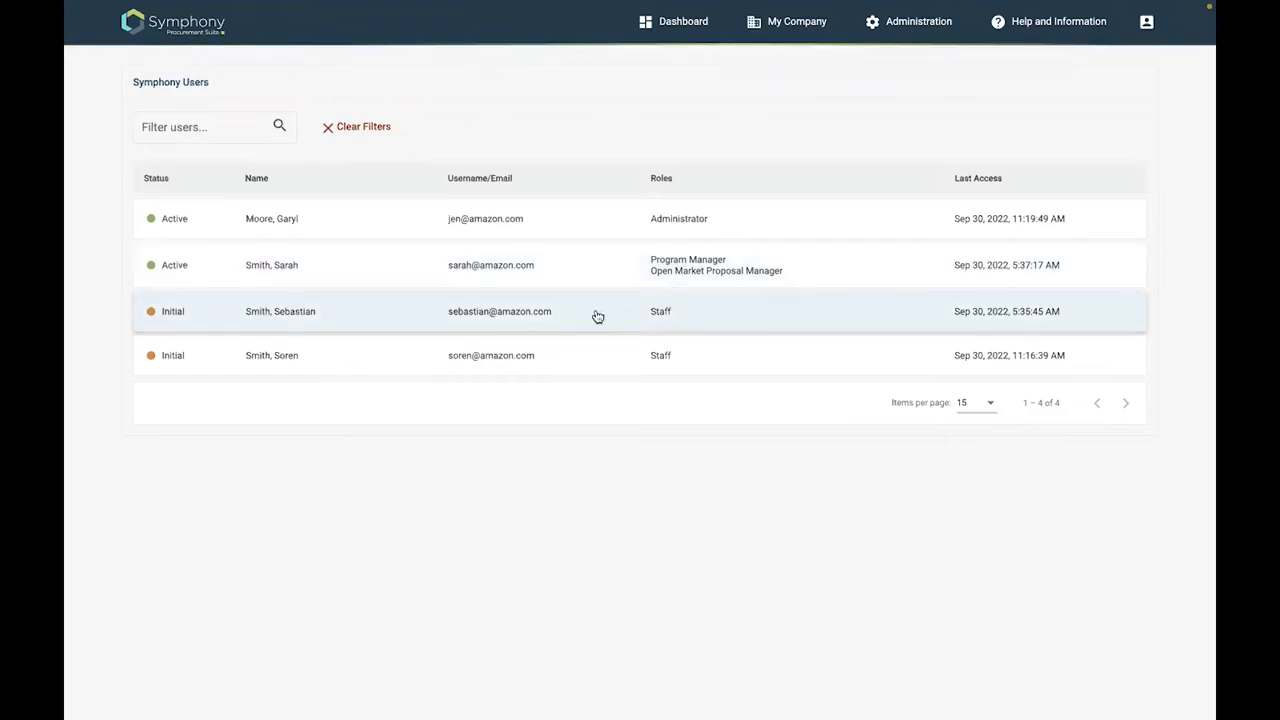
pyautogui.click(597, 316)
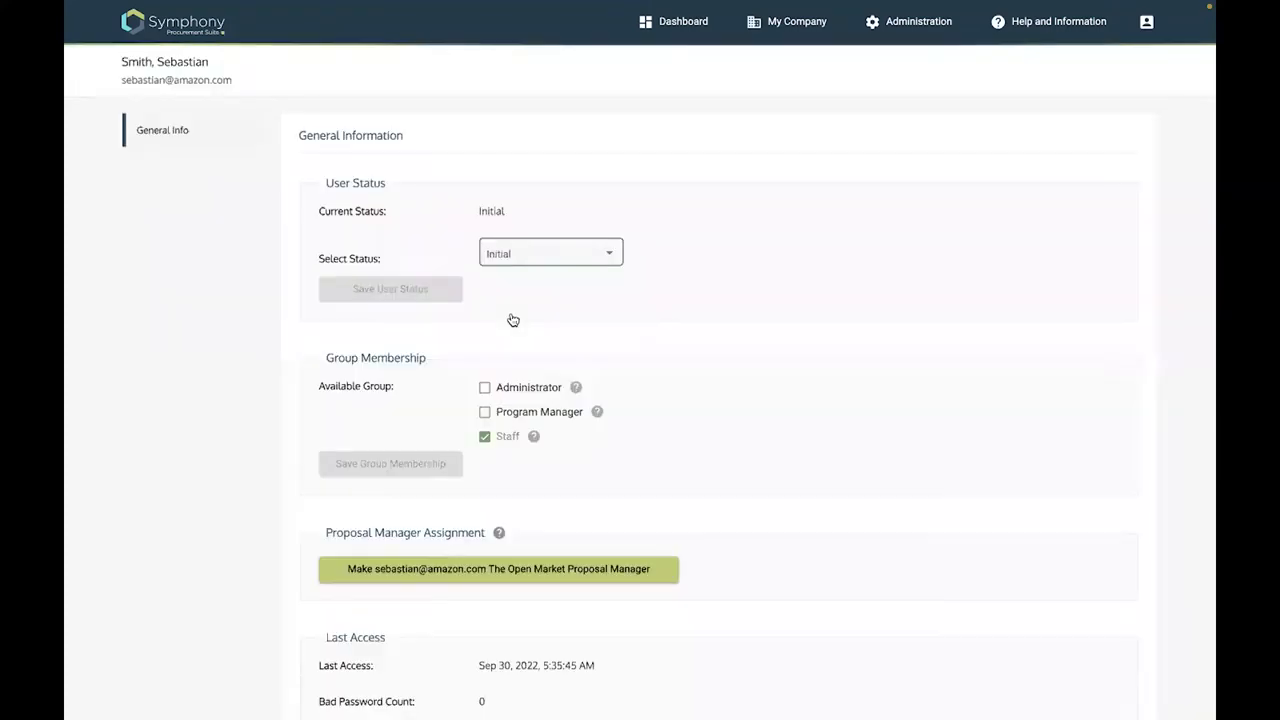
pyautogui.hotkey('alt', 'Down')
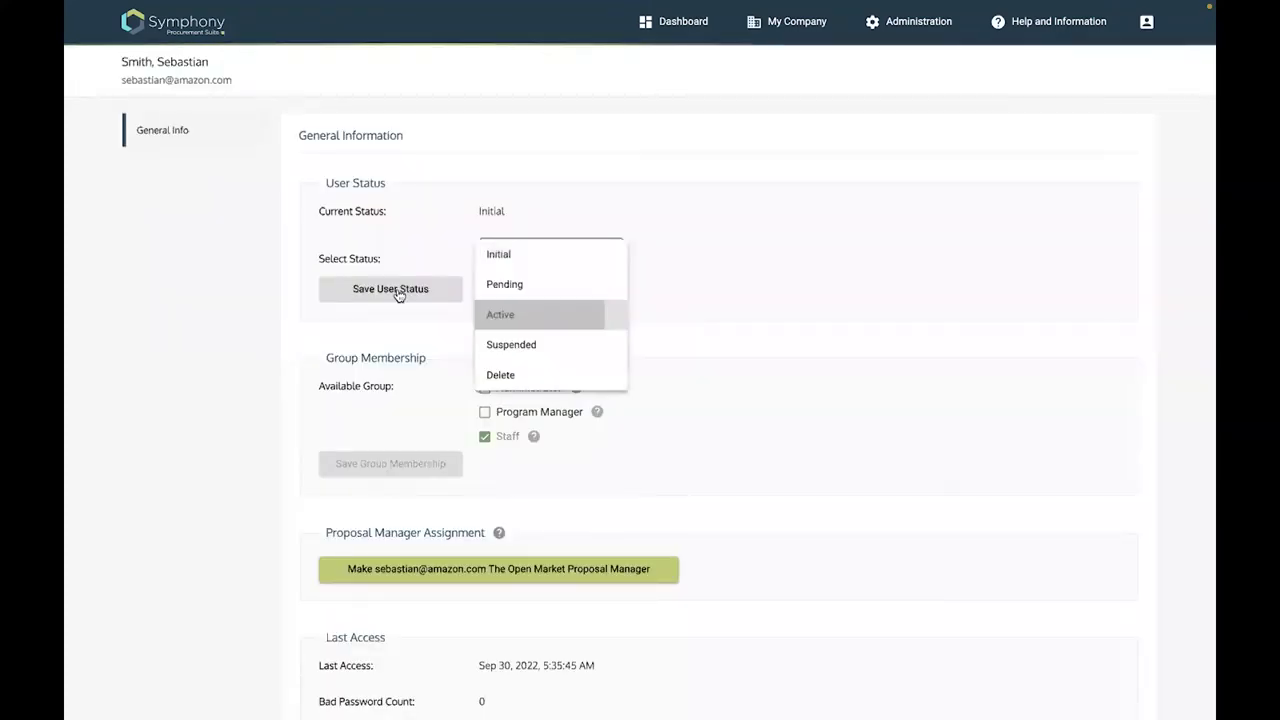
pyautogui.press('Return')
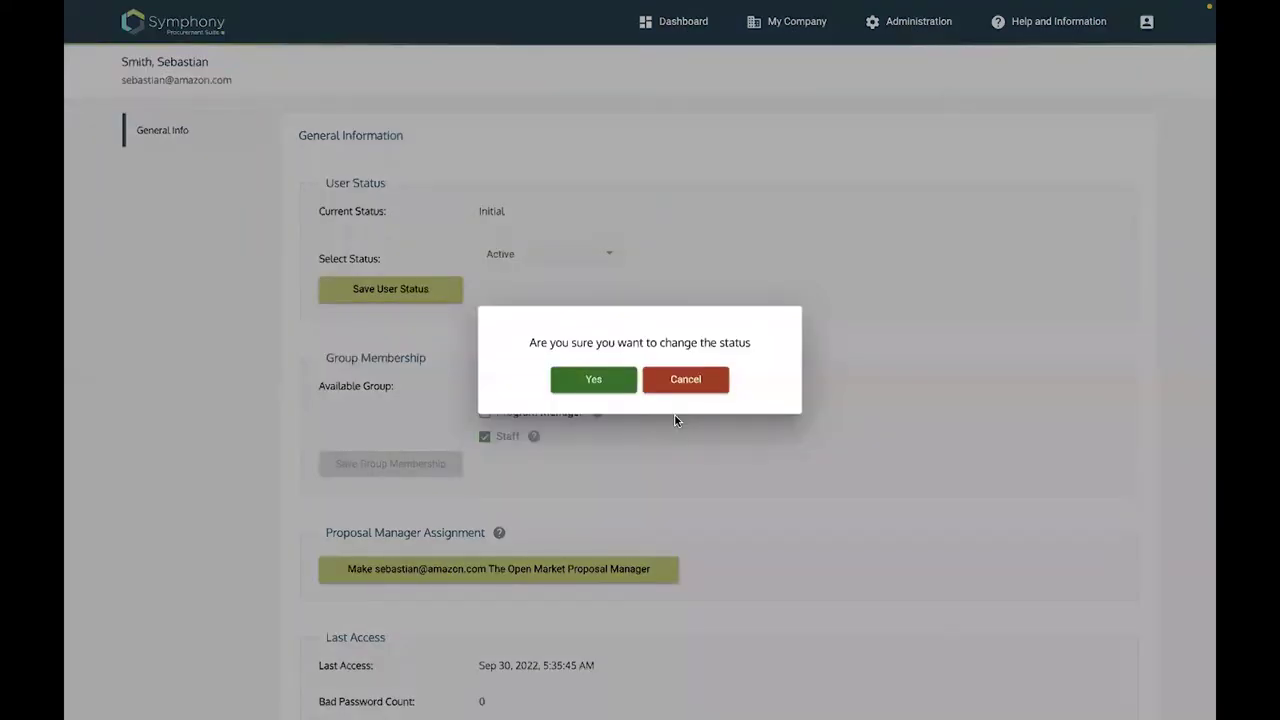
pyautogui.press('Return')
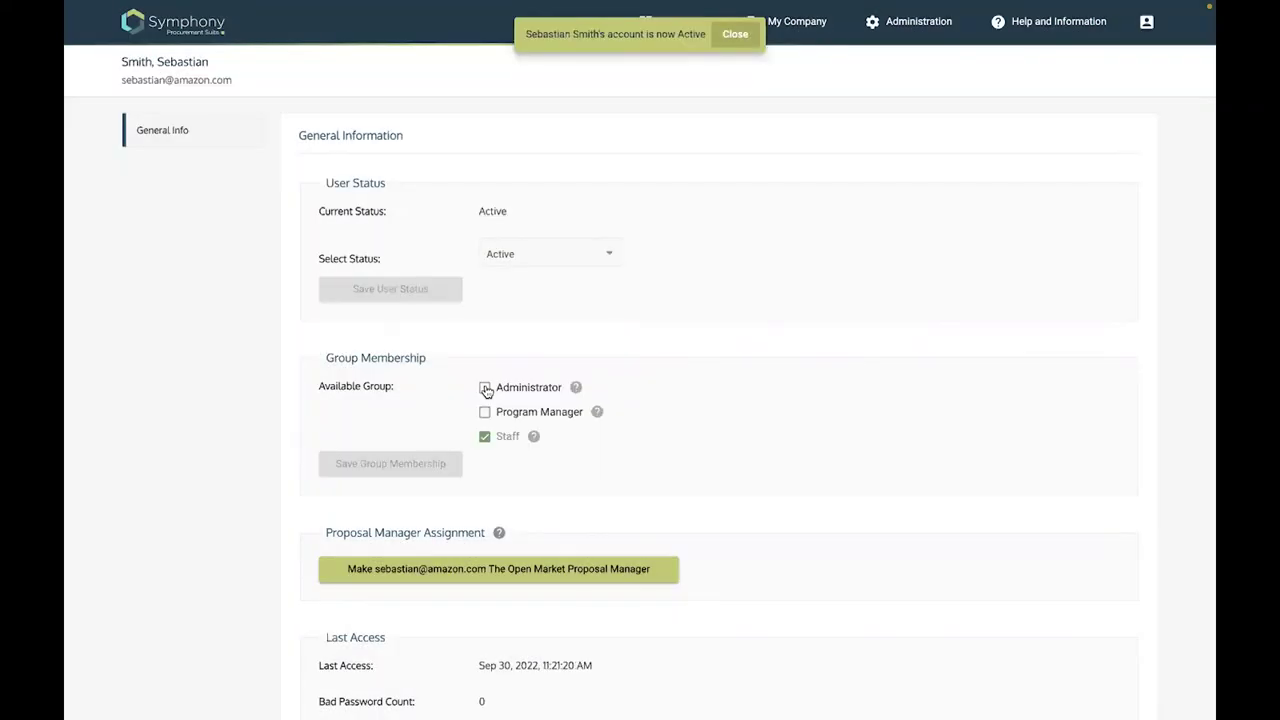
# Add the user to the Administrator and Program Manager groups, save, and return to Symphony Users
pyautogui.click(485, 388)
pyautogui.click(484, 412)
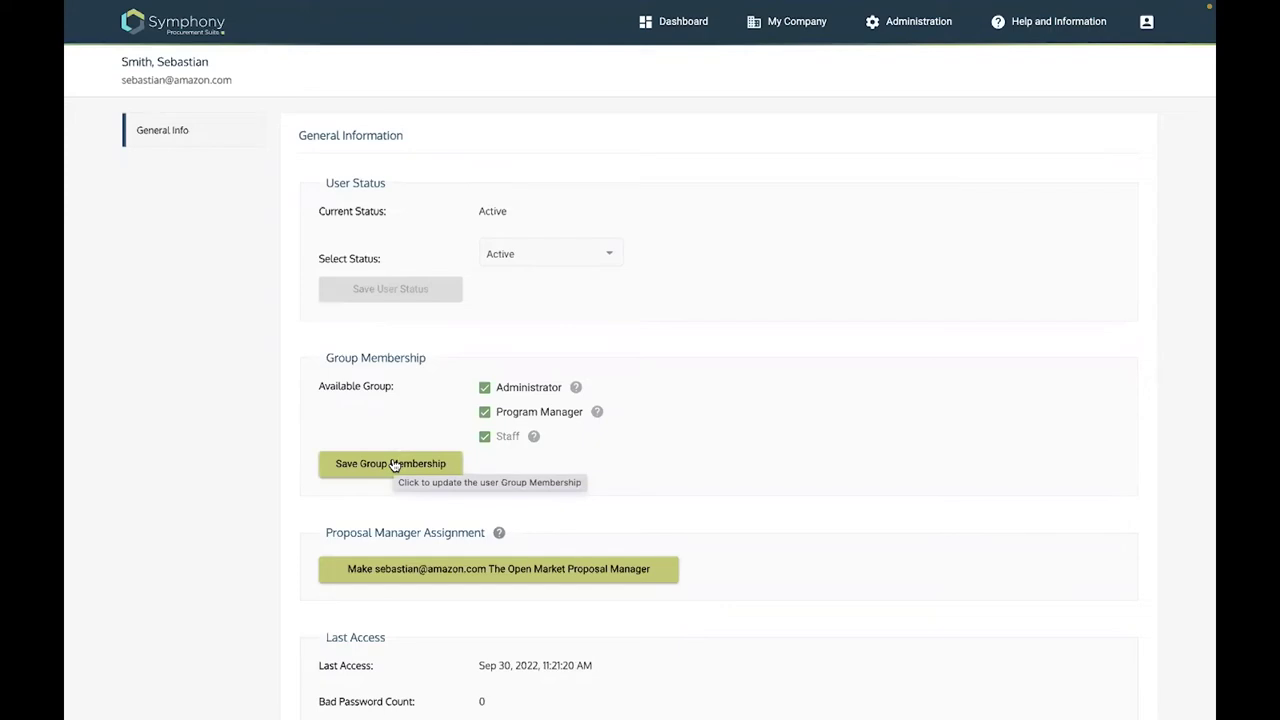
pyautogui.click(390, 463)
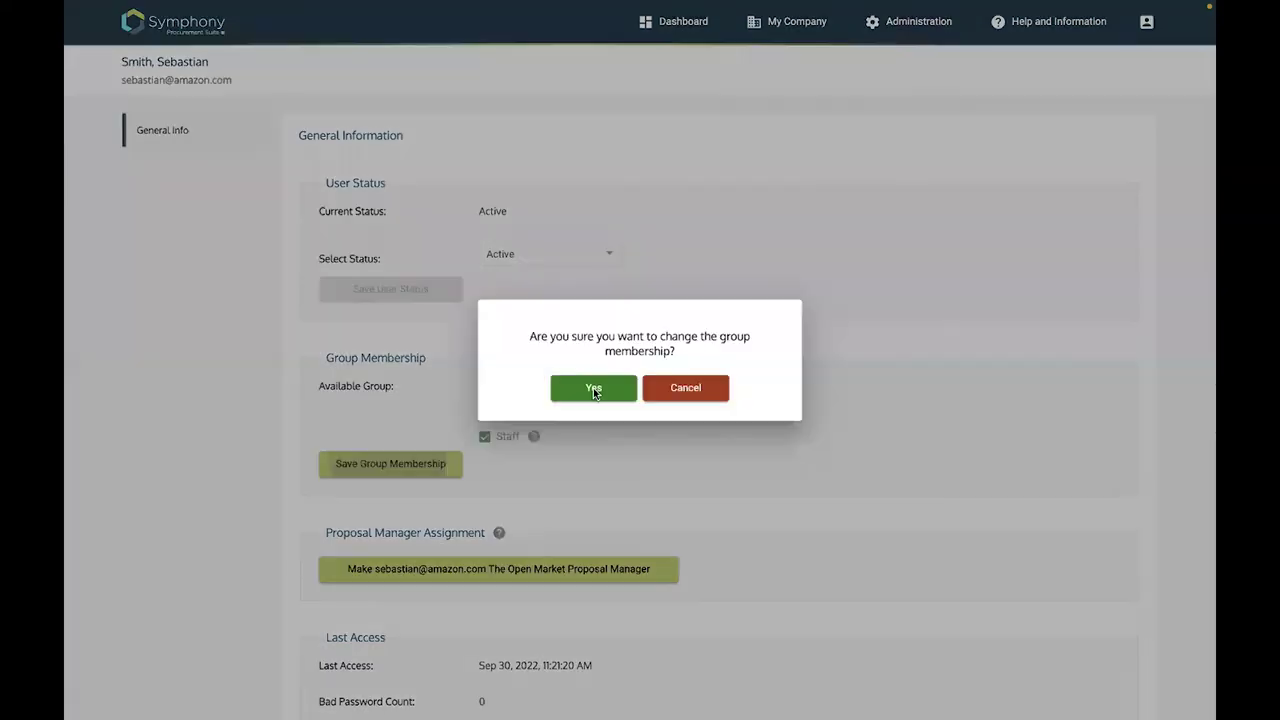
pyautogui.click(593, 388)
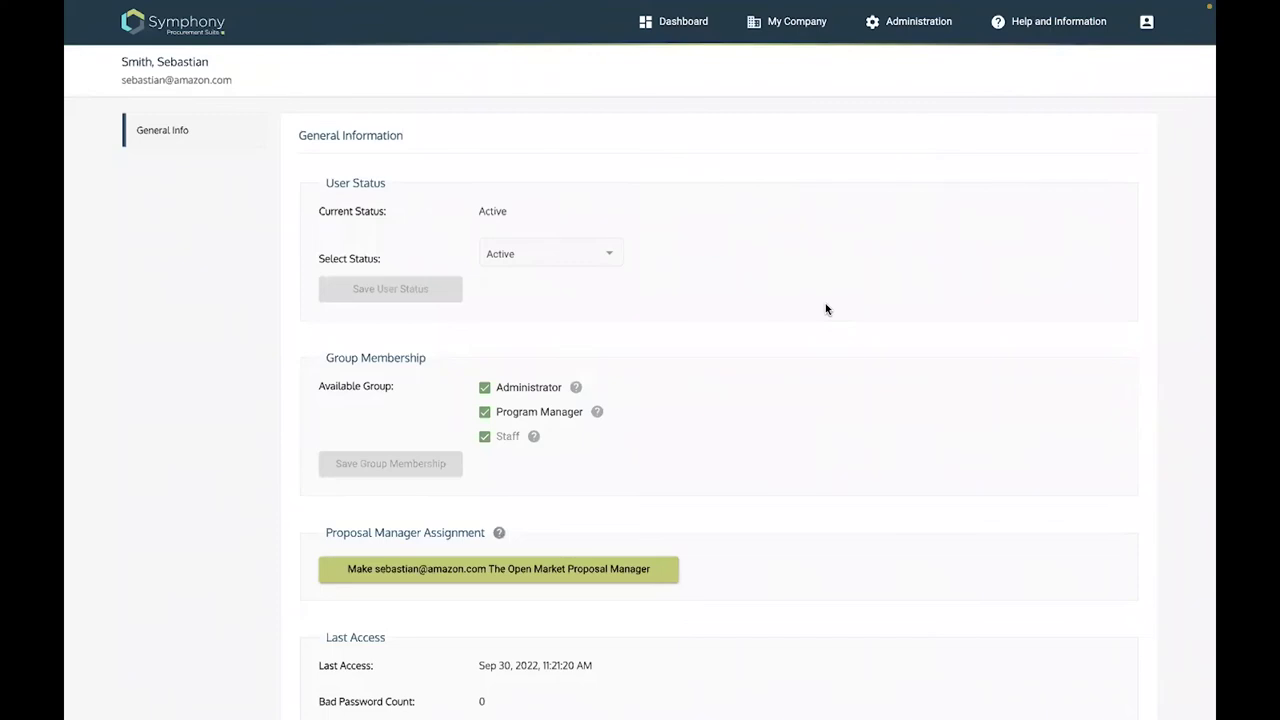
pyautogui.scroll(-2, 820, 22)
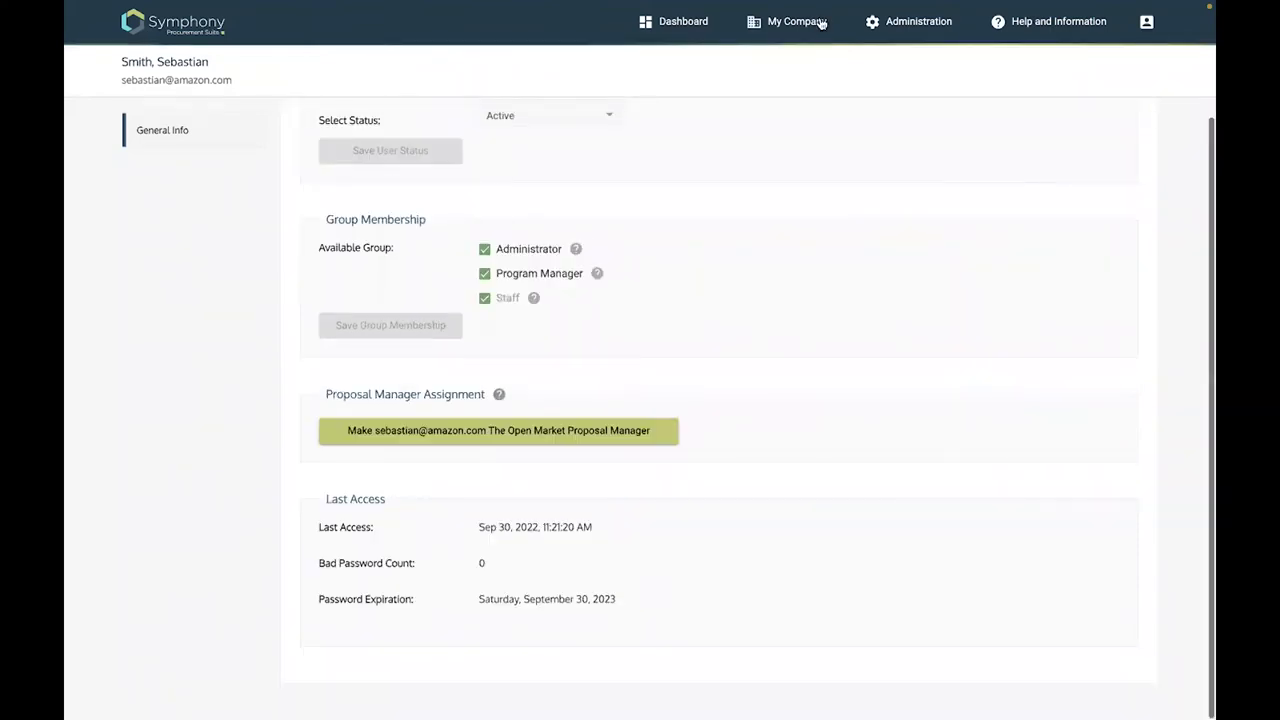
pyautogui.click(927, 22)
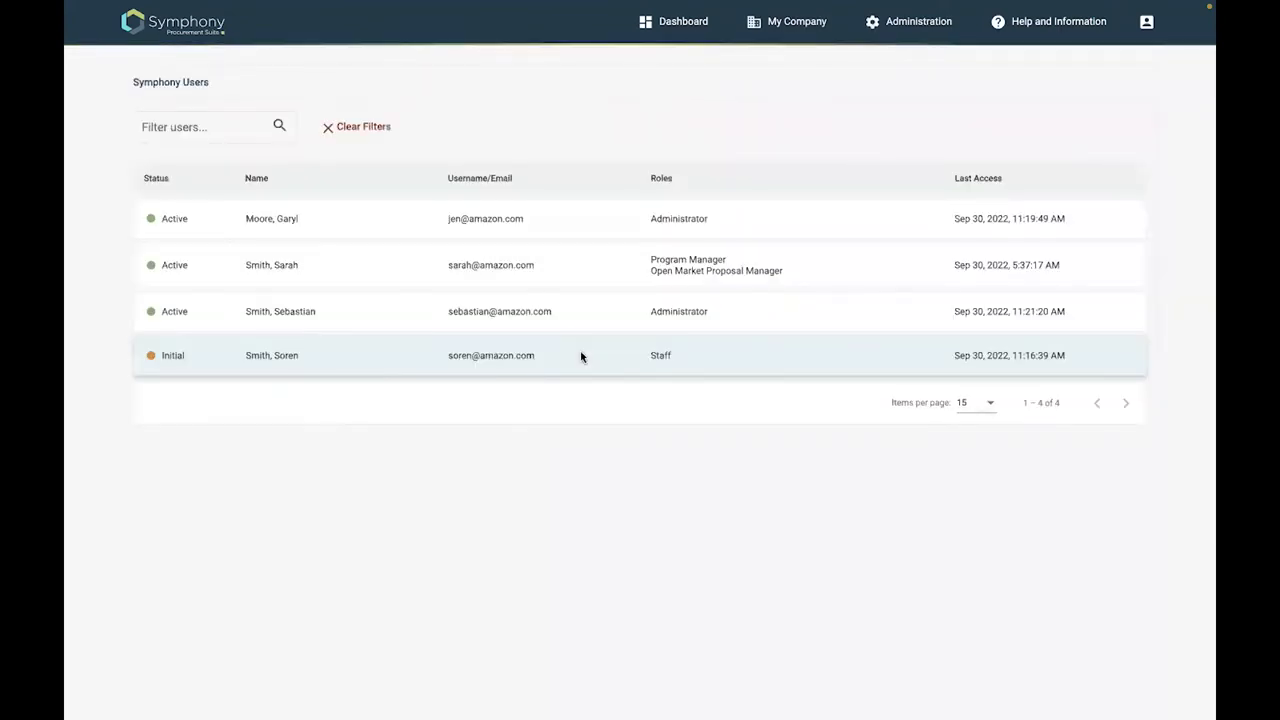
# Set the remaining Initial-status staff user to Active, then return to the dashboard
pyautogui.click(581, 357)
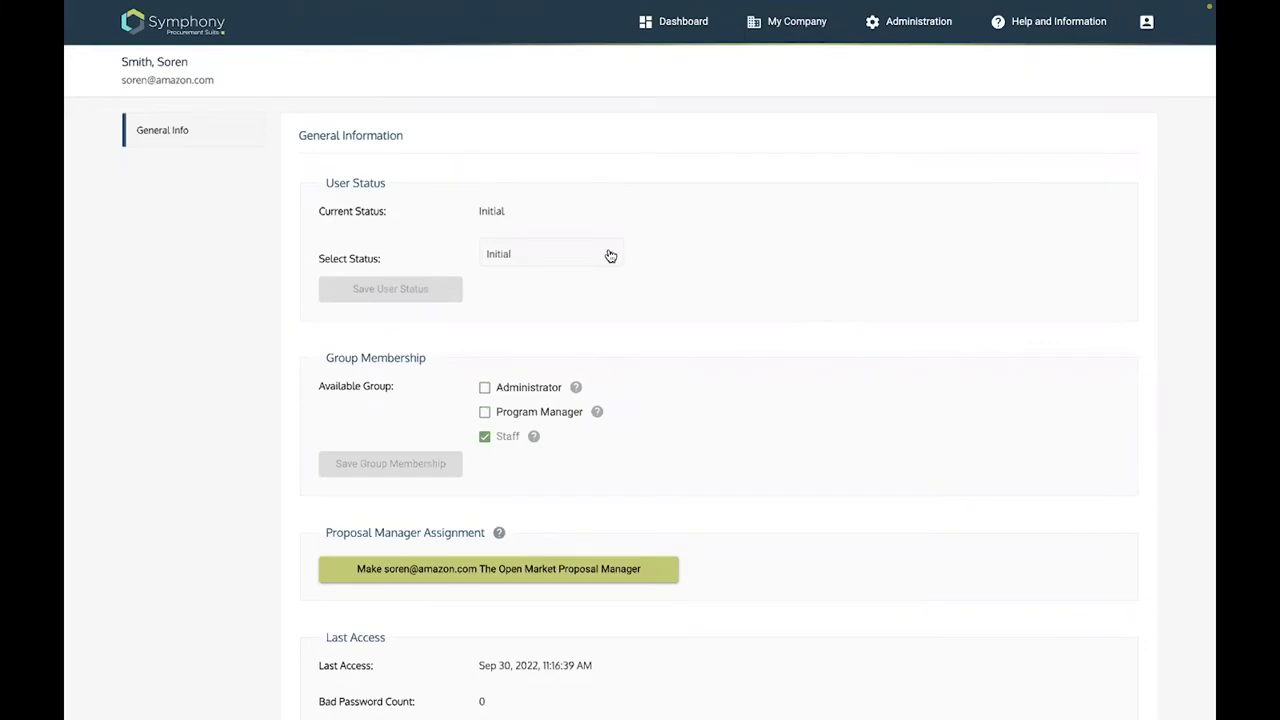
pyautogui.click(610, 256)
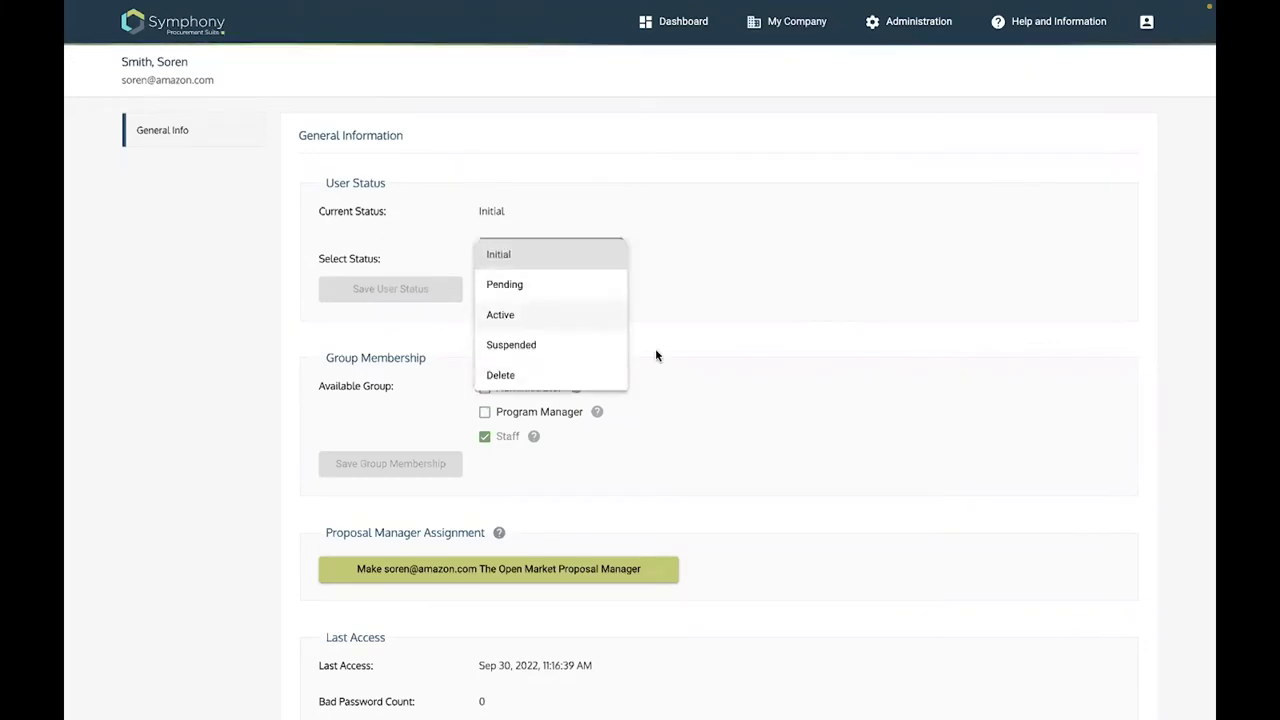
pyautogui.press('Return')
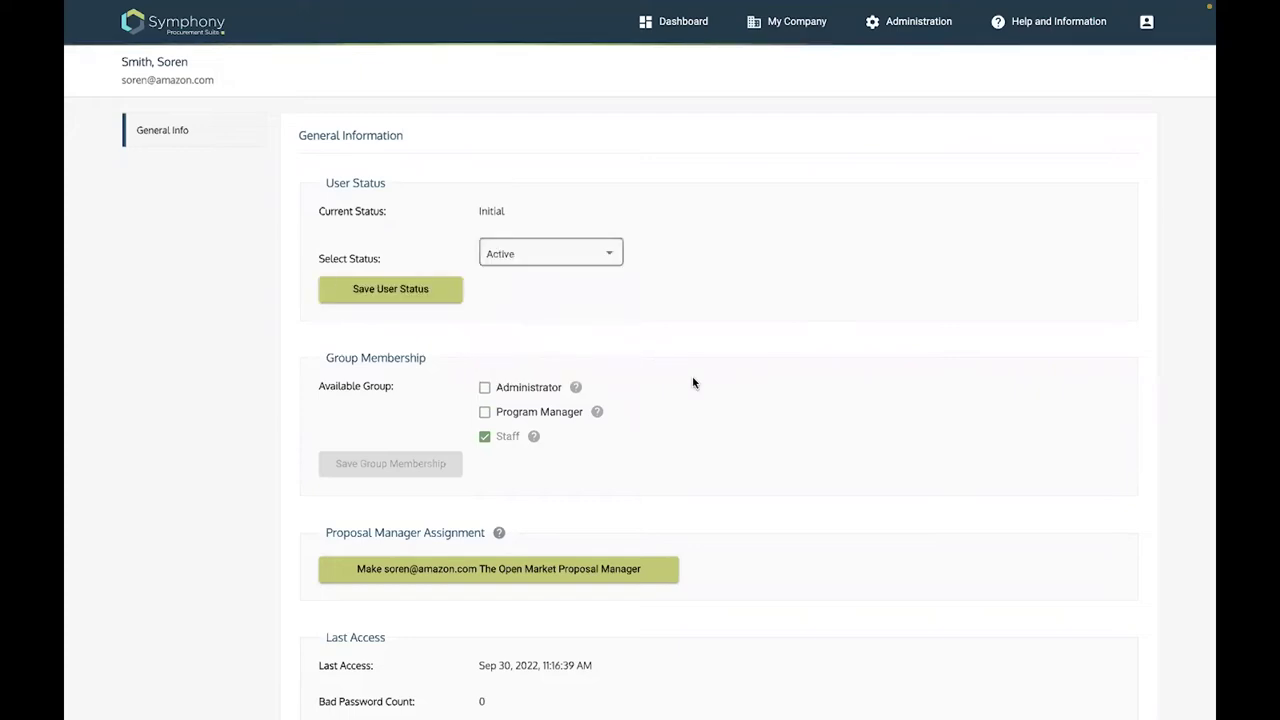
pyautogui.scroll(1, 775, 292)
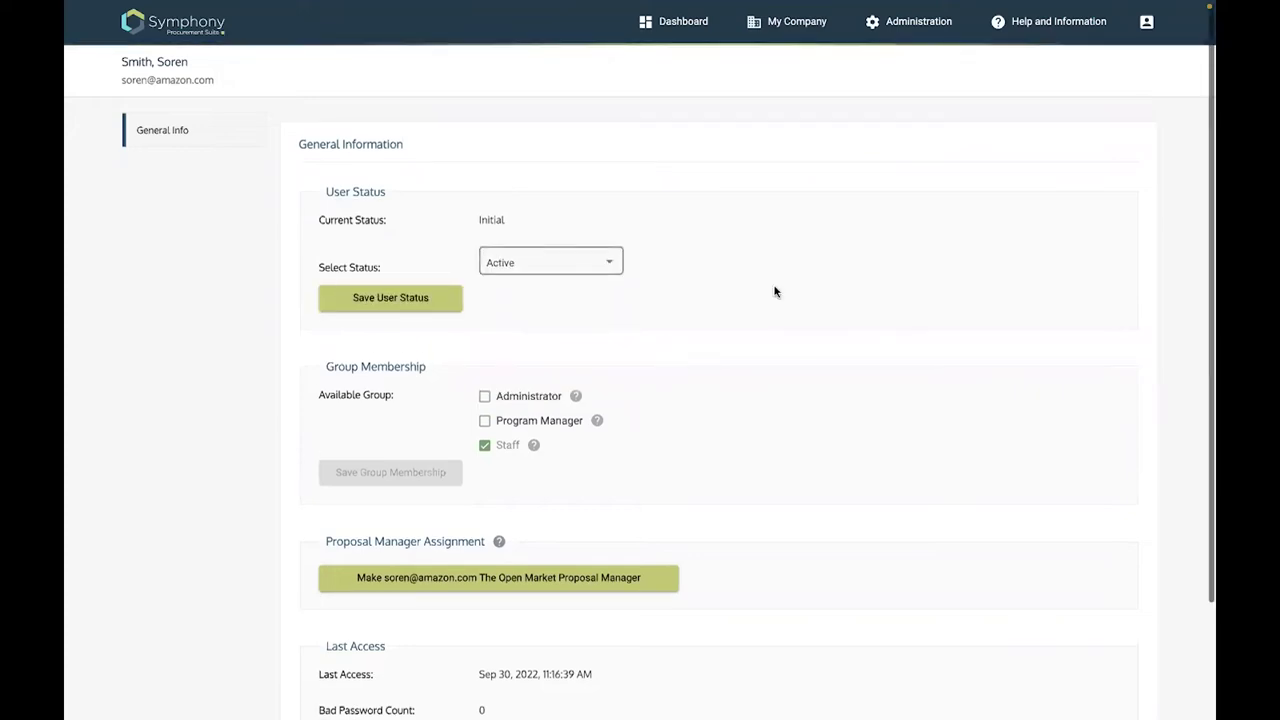
pyautogui.scroll(-1, 775, 292)
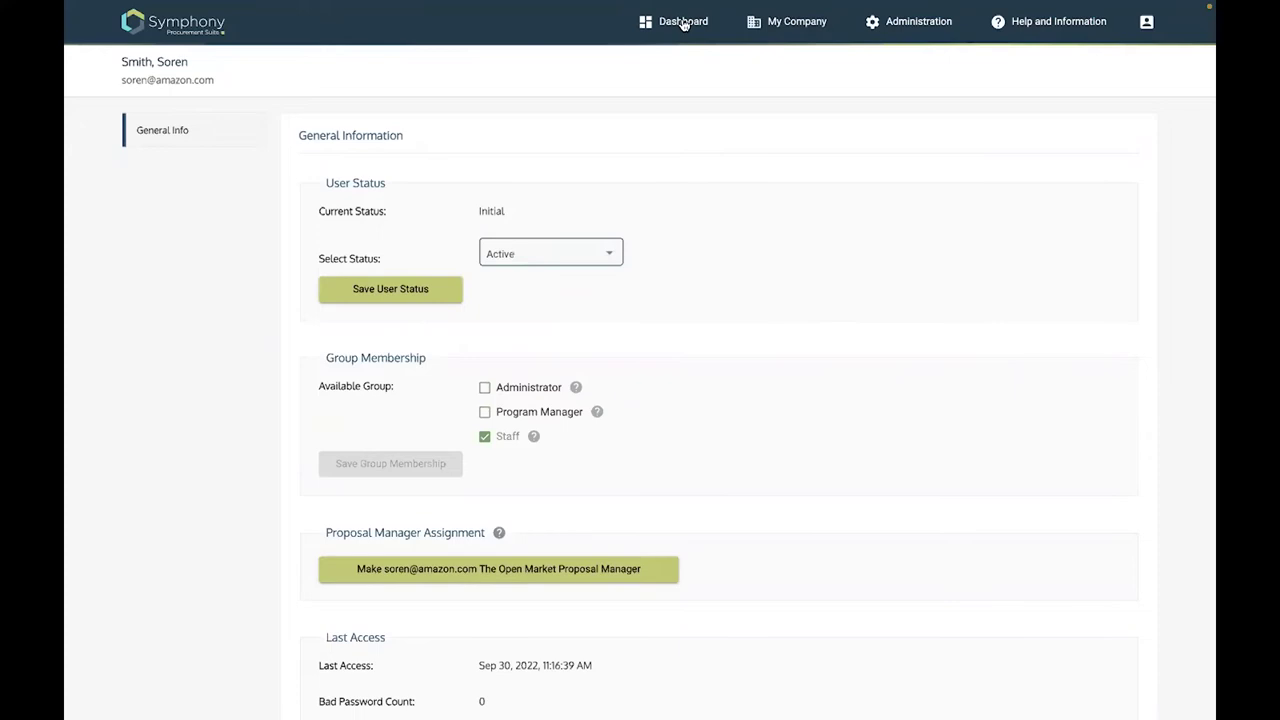
pyautogui.click(683, 22)
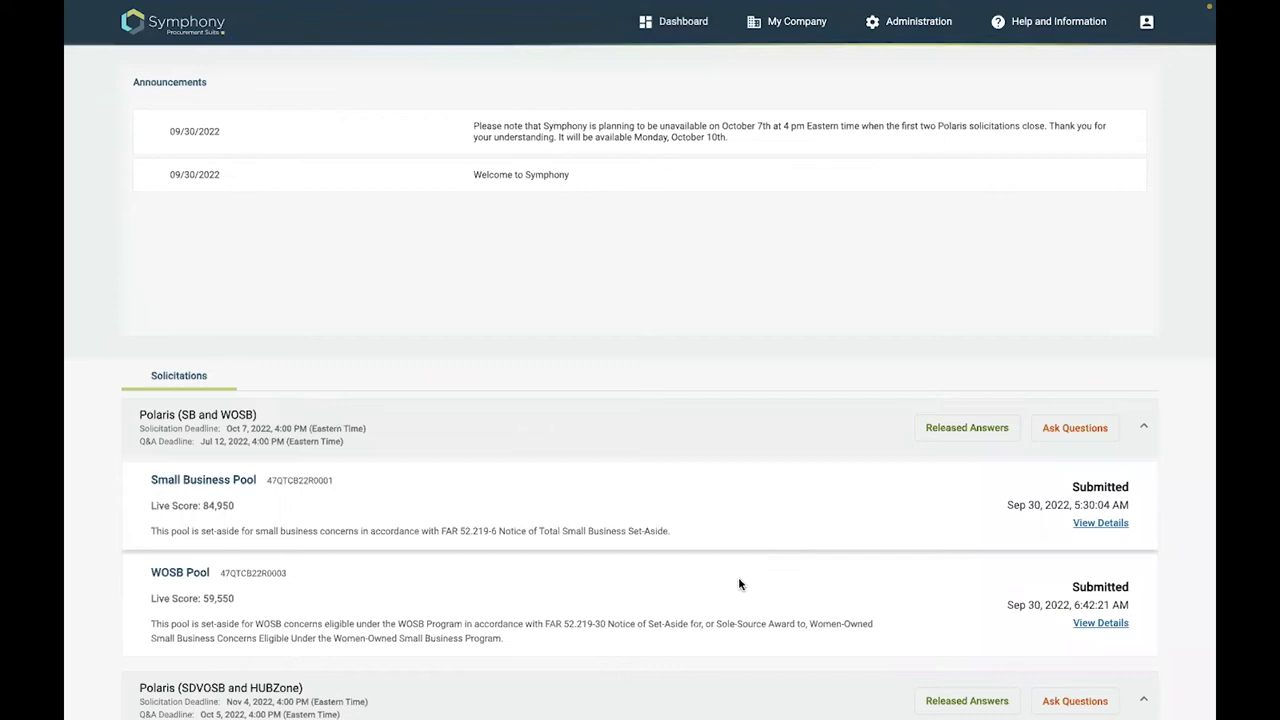
# Collapse the Polaris (SB and WOSB) solicitation to reveal the SDVOSB and HUBZone pools
pyautogui.scroll(-3, 738, 584)
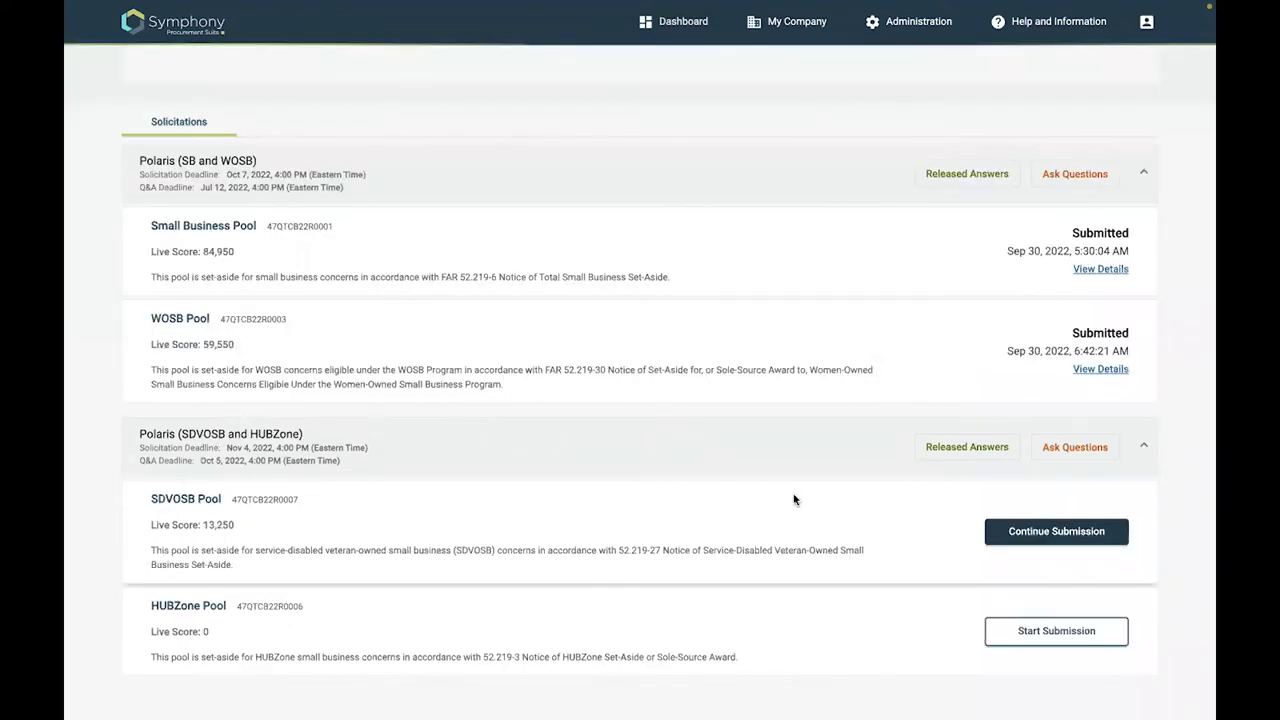
pyautogui.scroll(3, 790, 540)
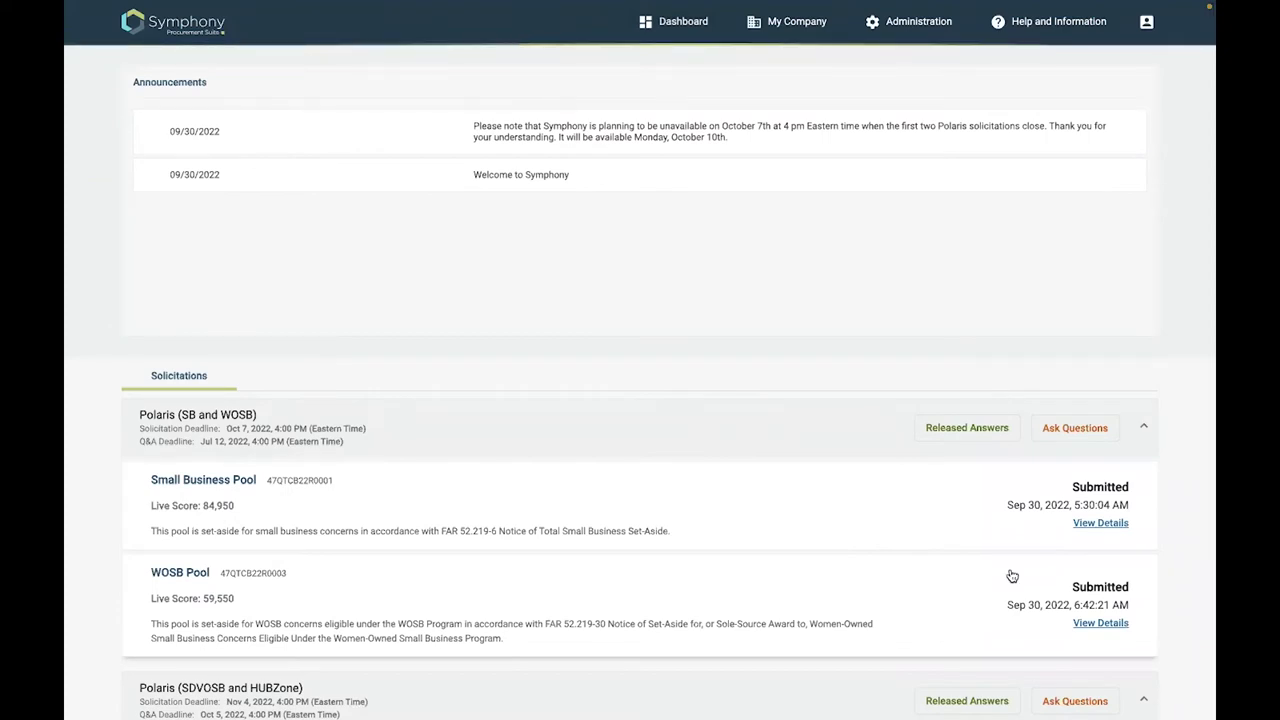
pyautogui.scroll(-3, 1104, 346)
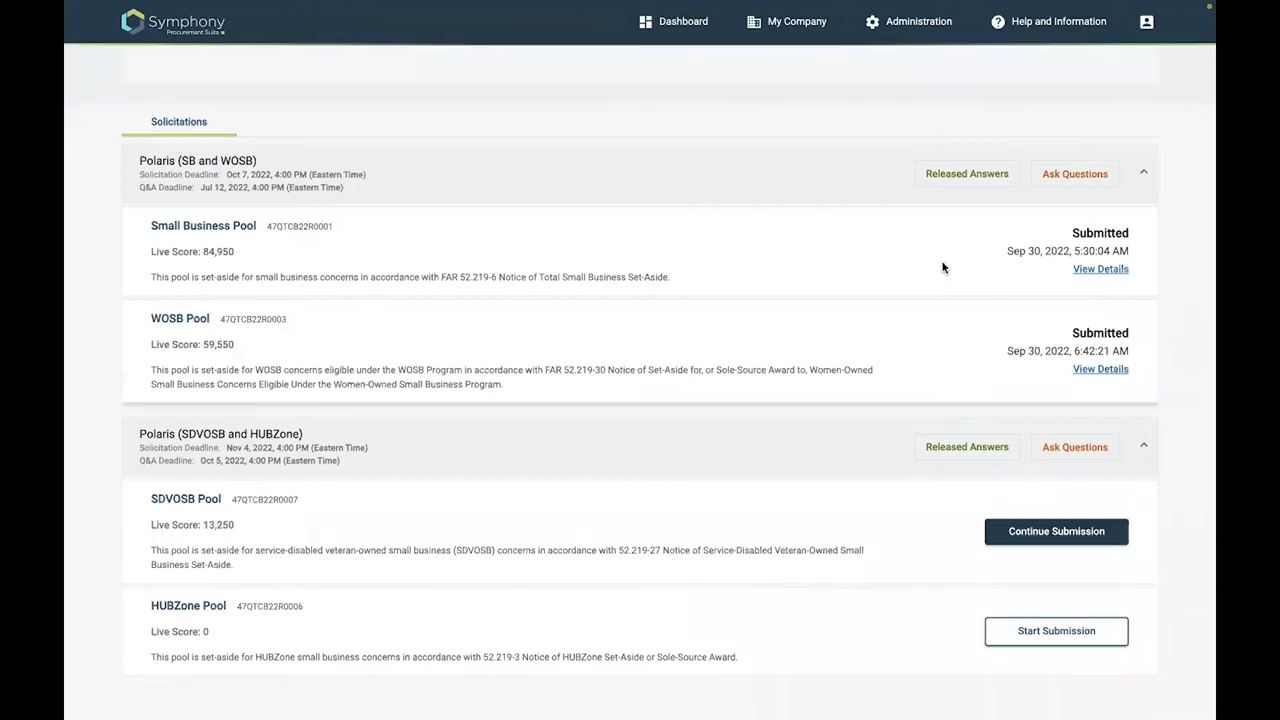
pyautogui.scroll(3, 942, 267)
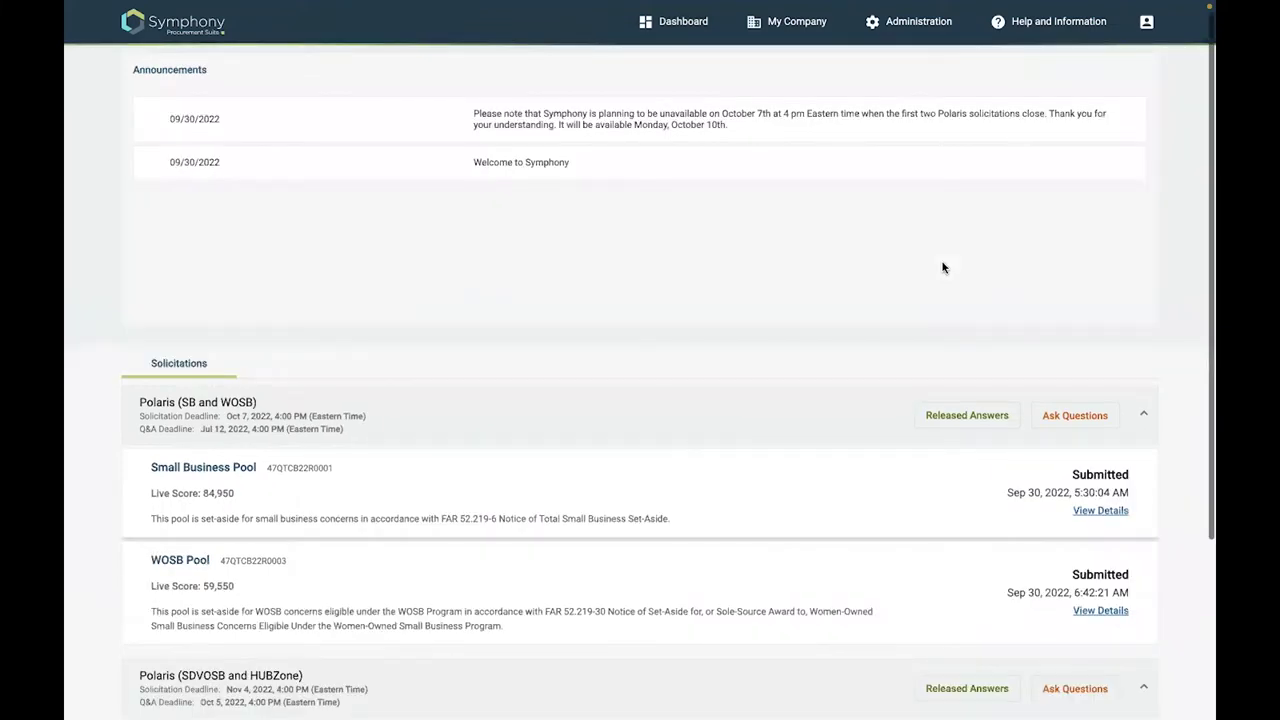
pyautogui.scroll(1, 942, 267)
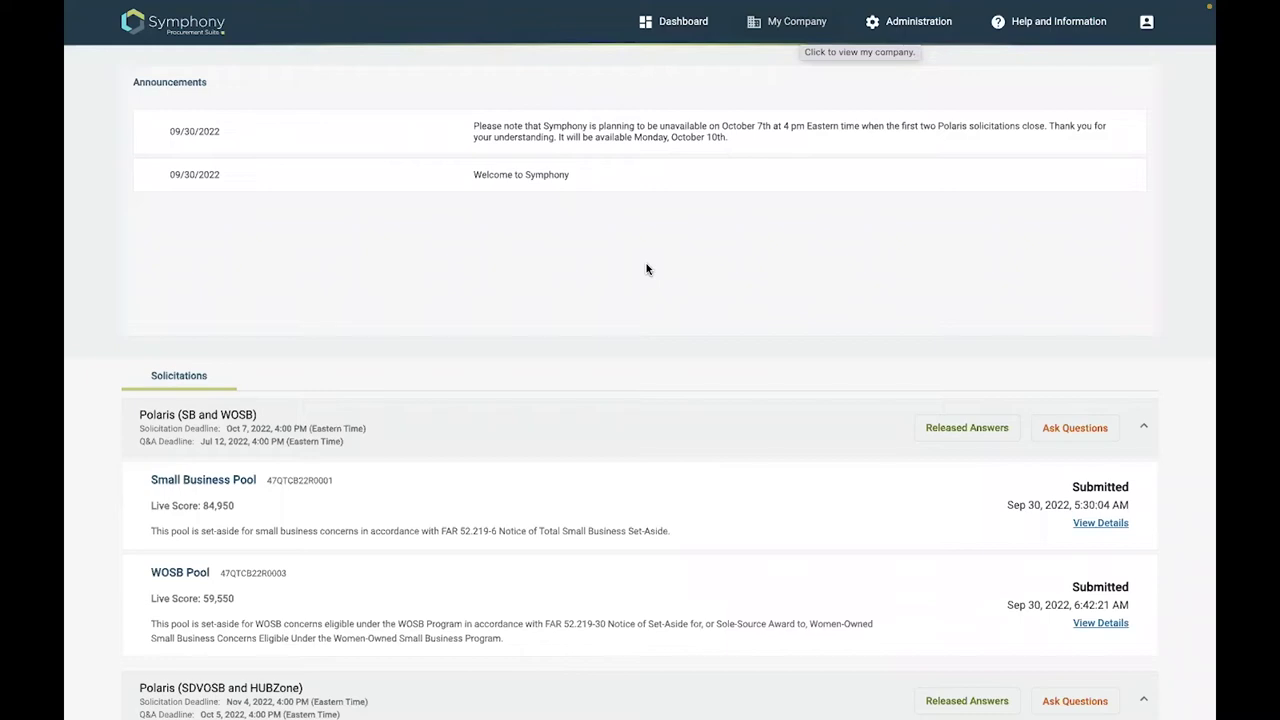
pyautogui.scroll(-3, 686, 241)
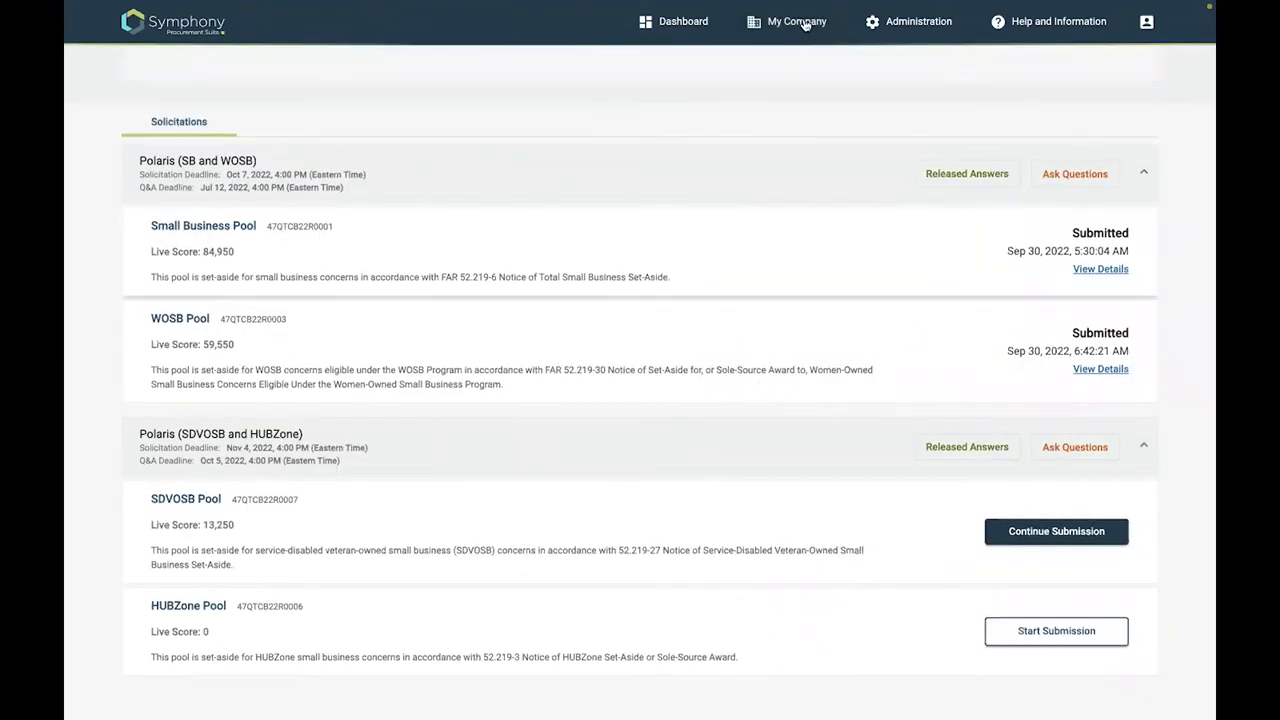
pyautogui.scroll(3, 805, 24)
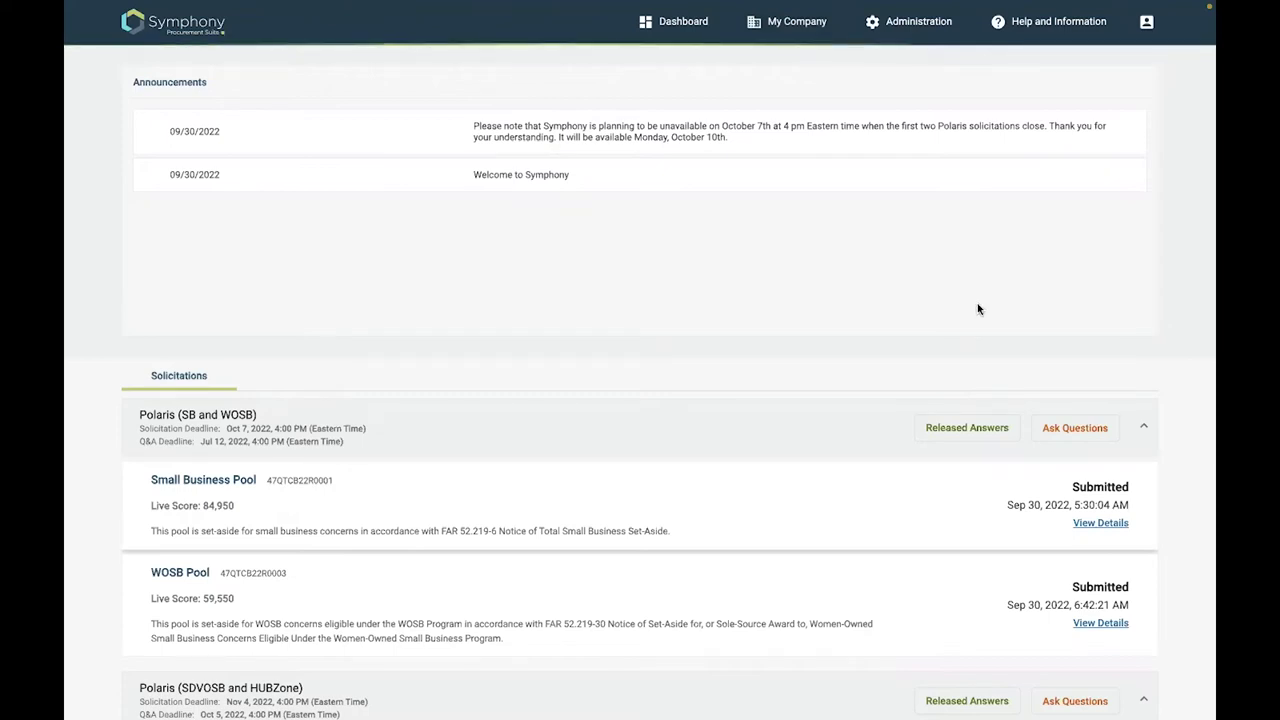
pyautogui.scroll(-1, 823, 414)
pyautogui.click(821, 414)
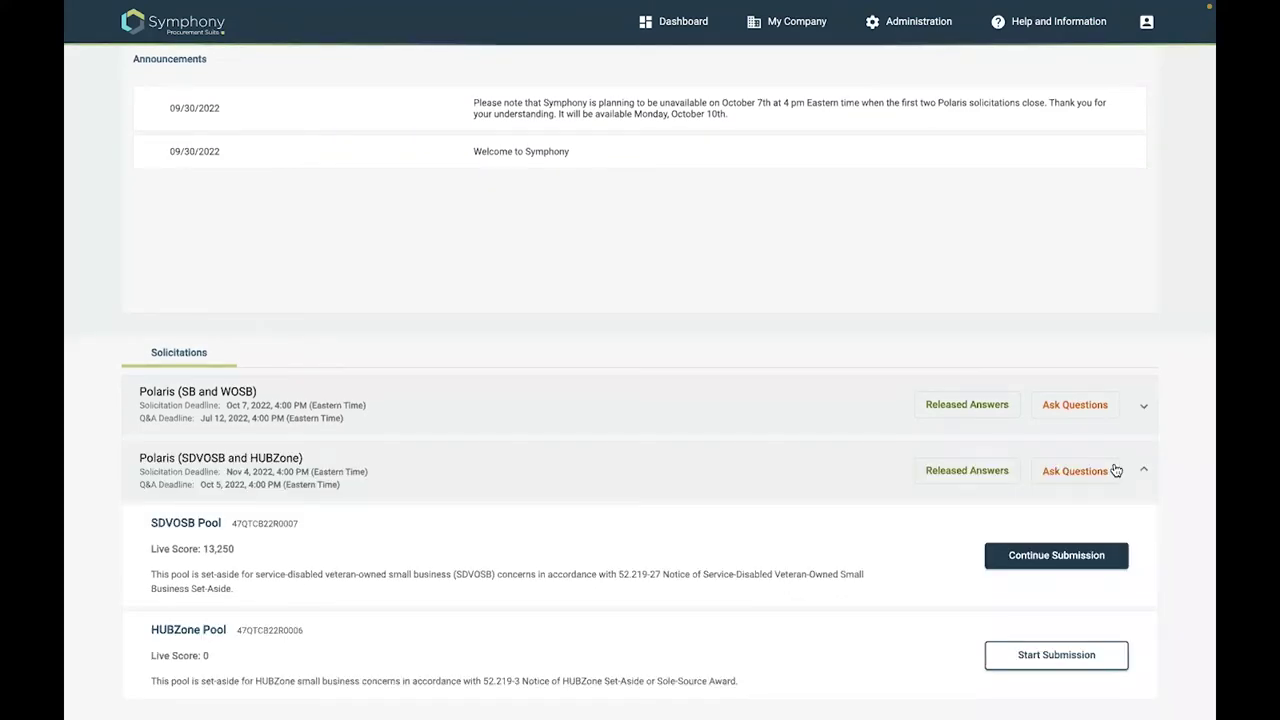
# Scroll down the question-entry form for the Polaris (SDVOSB and HUBZone) solicitation
pyautogui.scroll(-1, 1095, 460)
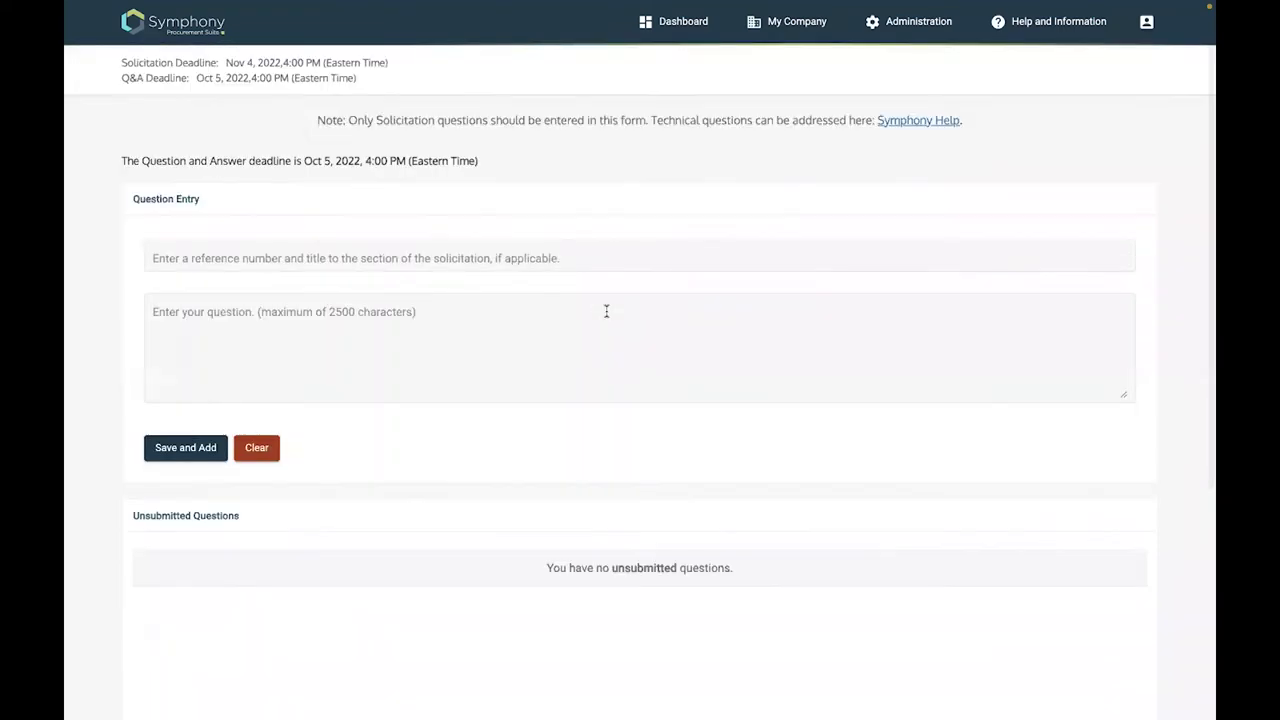
# Save question 'What is the meaning of the first paragraph?' under reference L.5.2.1
pyautogui.click(240, 256)
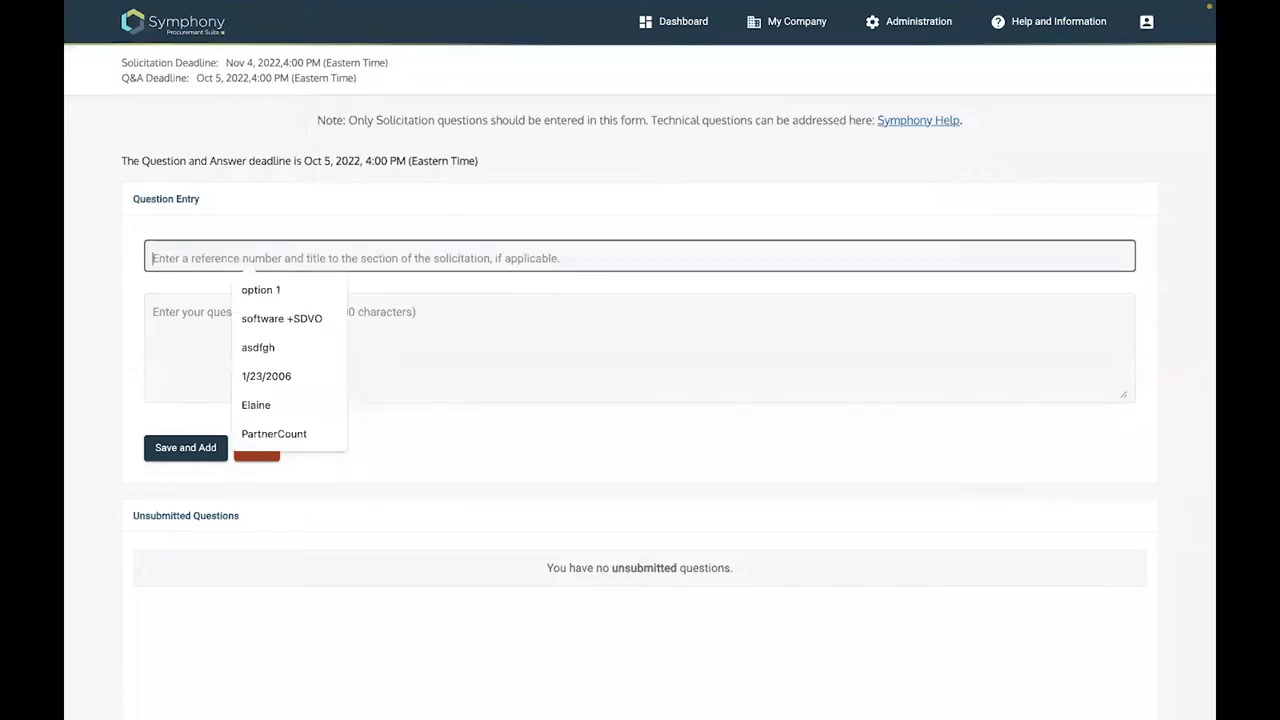
pyautogui.write('L')
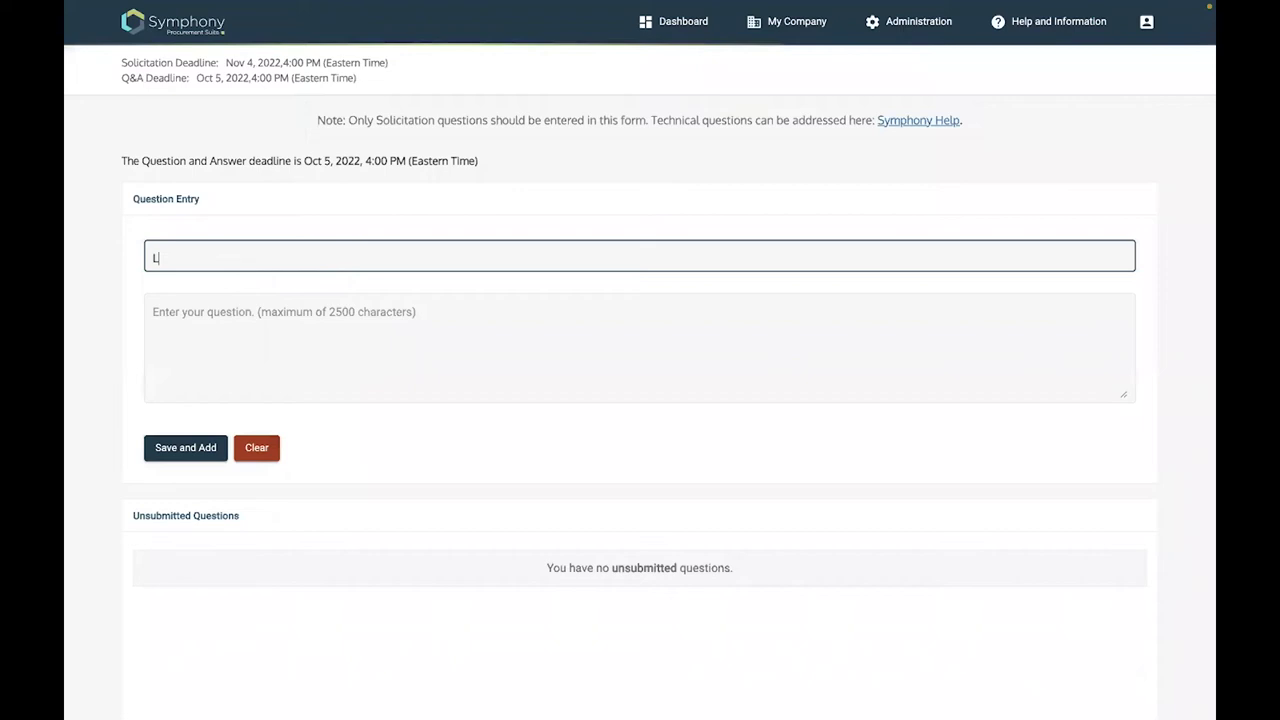
pyautogui.write('.5.2.1')
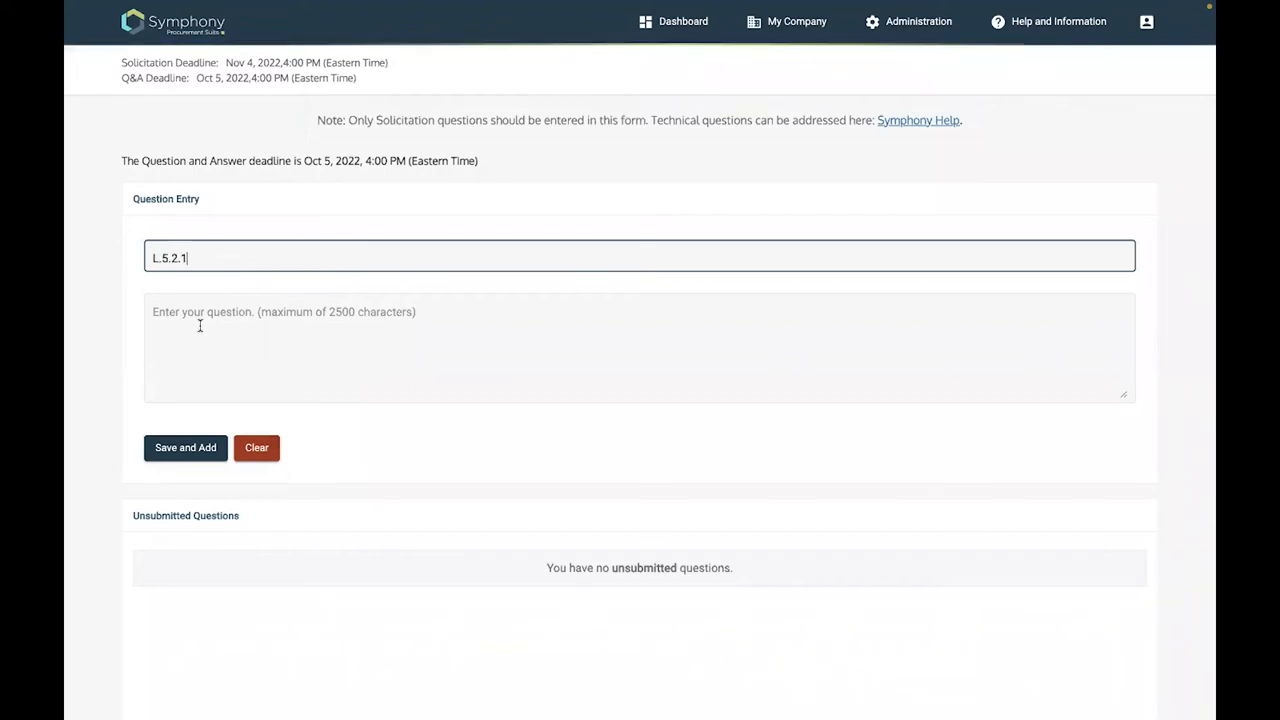
pyautogui.click(153, 312)
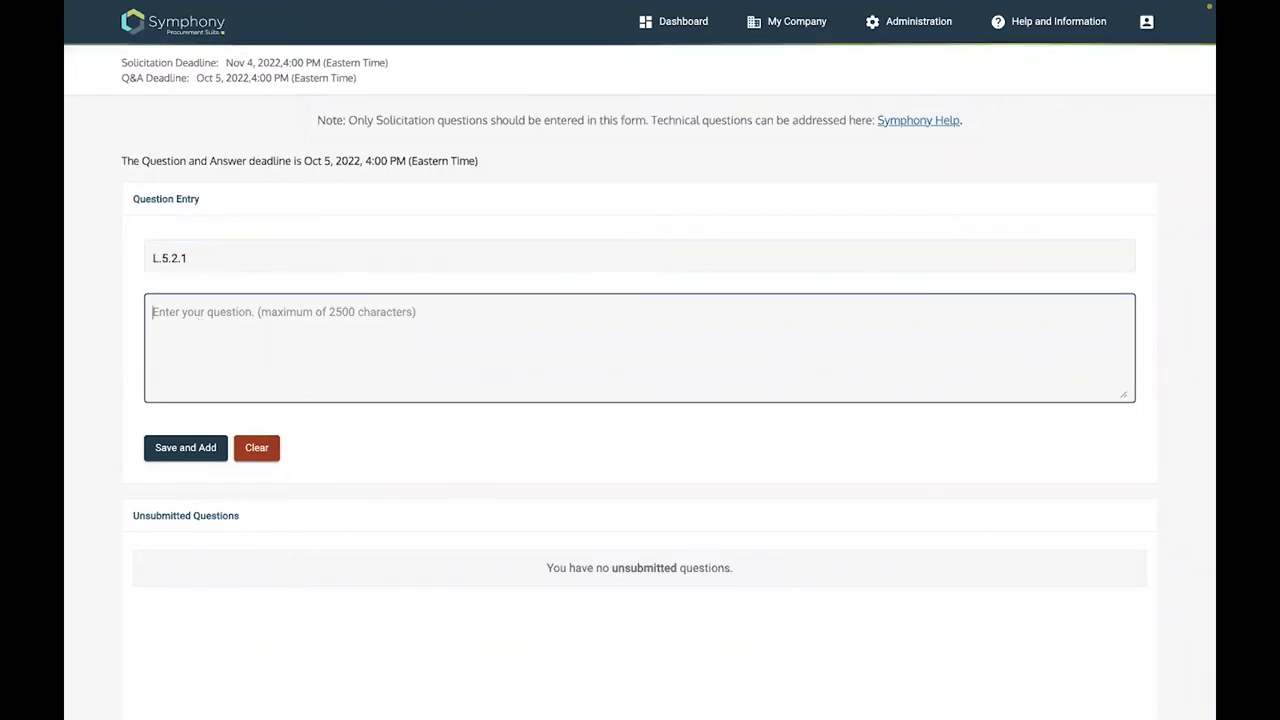
pyautogui.write('WHat is')
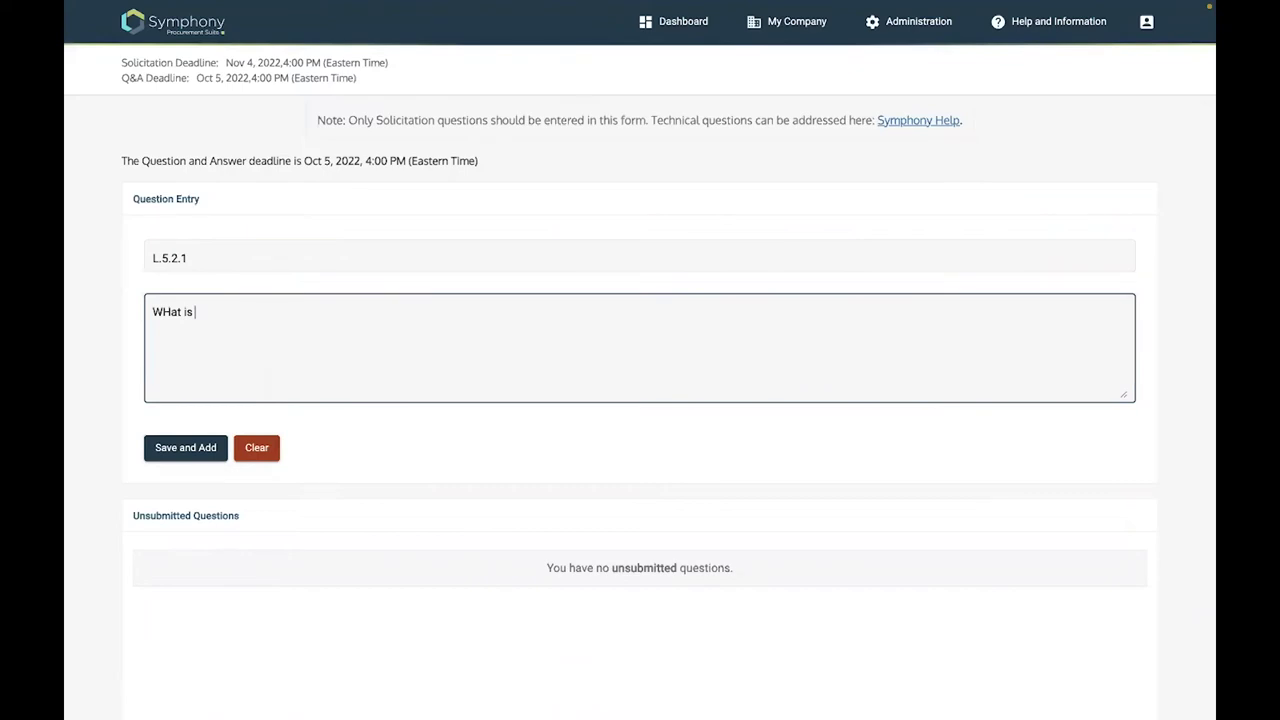
pyautogui.press('BackSpace')
pyautogui.press('BackSpace')
pyautogui.press('BackSpace')
pyautogui.press('BackSpace')
pyautogui.press('BackSpace')
pyautogui.press('BackSpace')
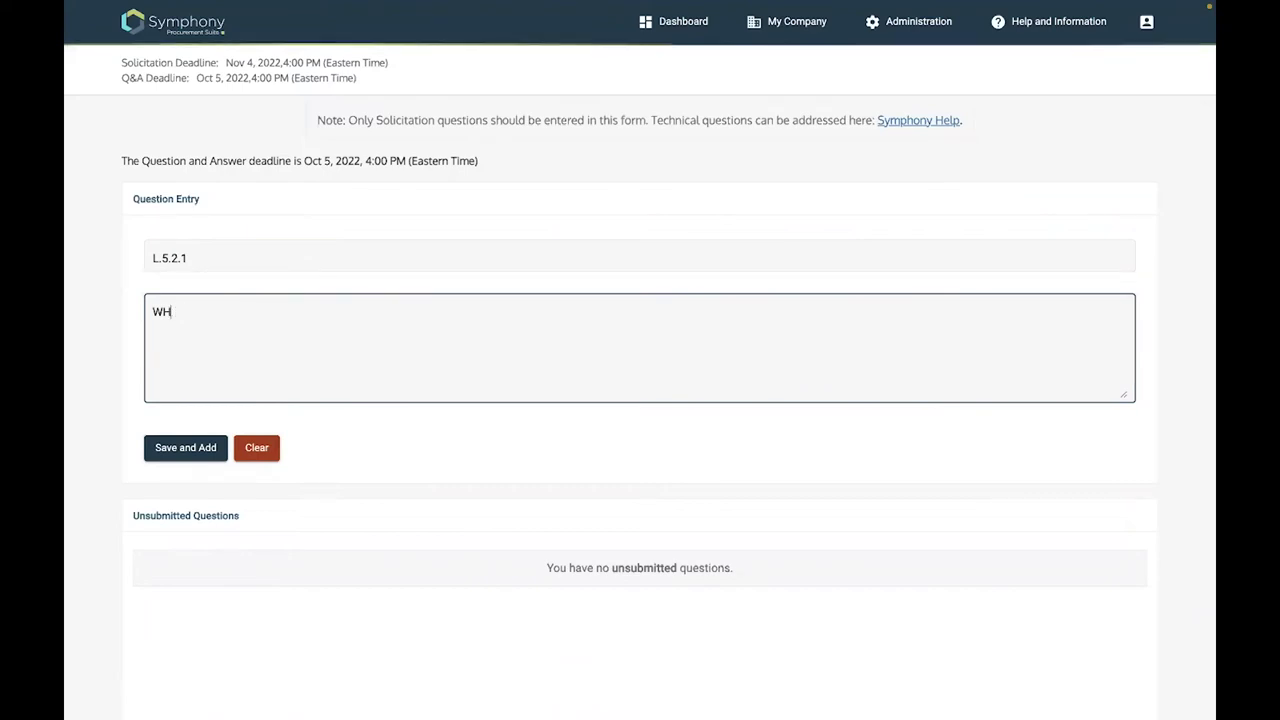
pyautogui.press('BackSpace')
pyautogui.write('hat is the meani')
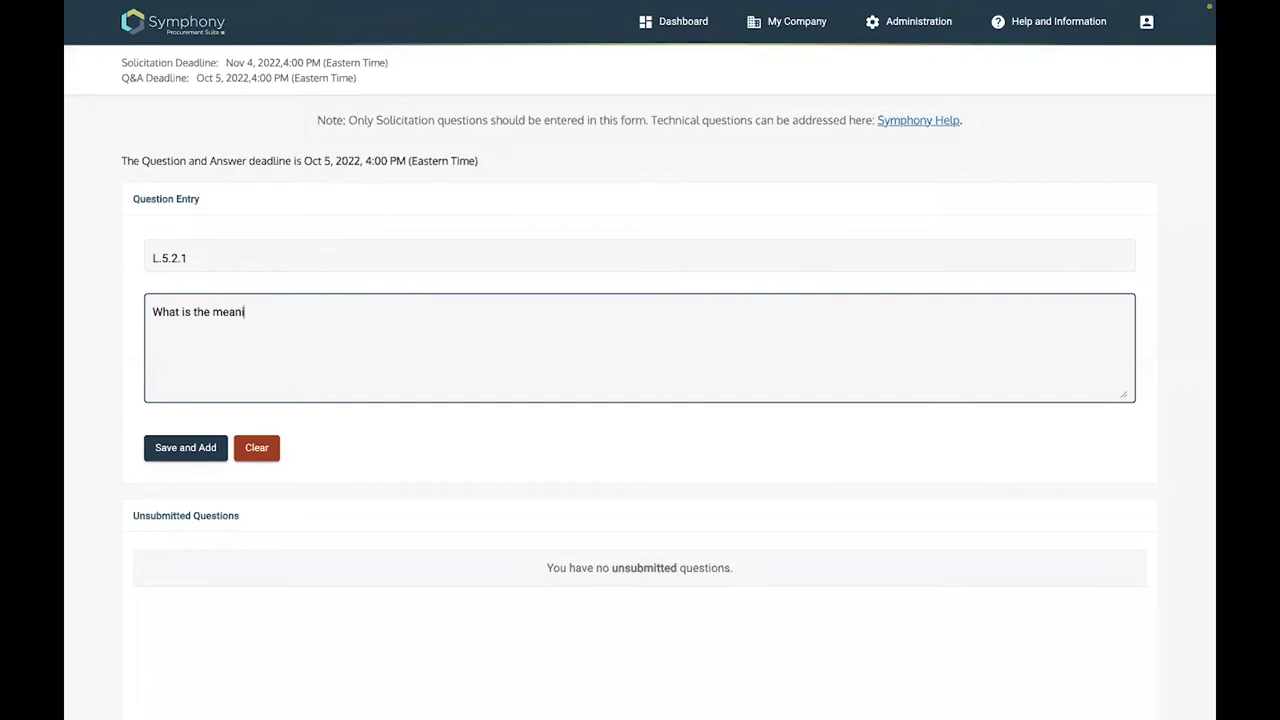
pyautogui.write('ng of')
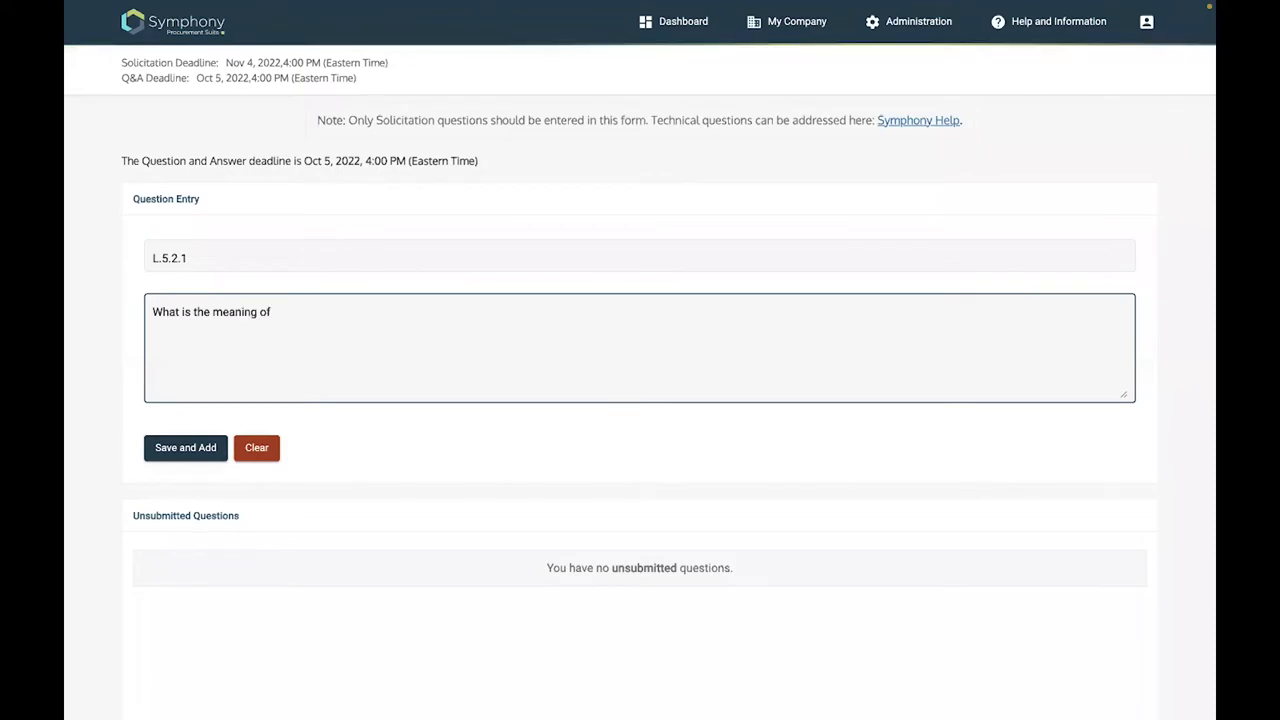
pyautogui.write(' the ')
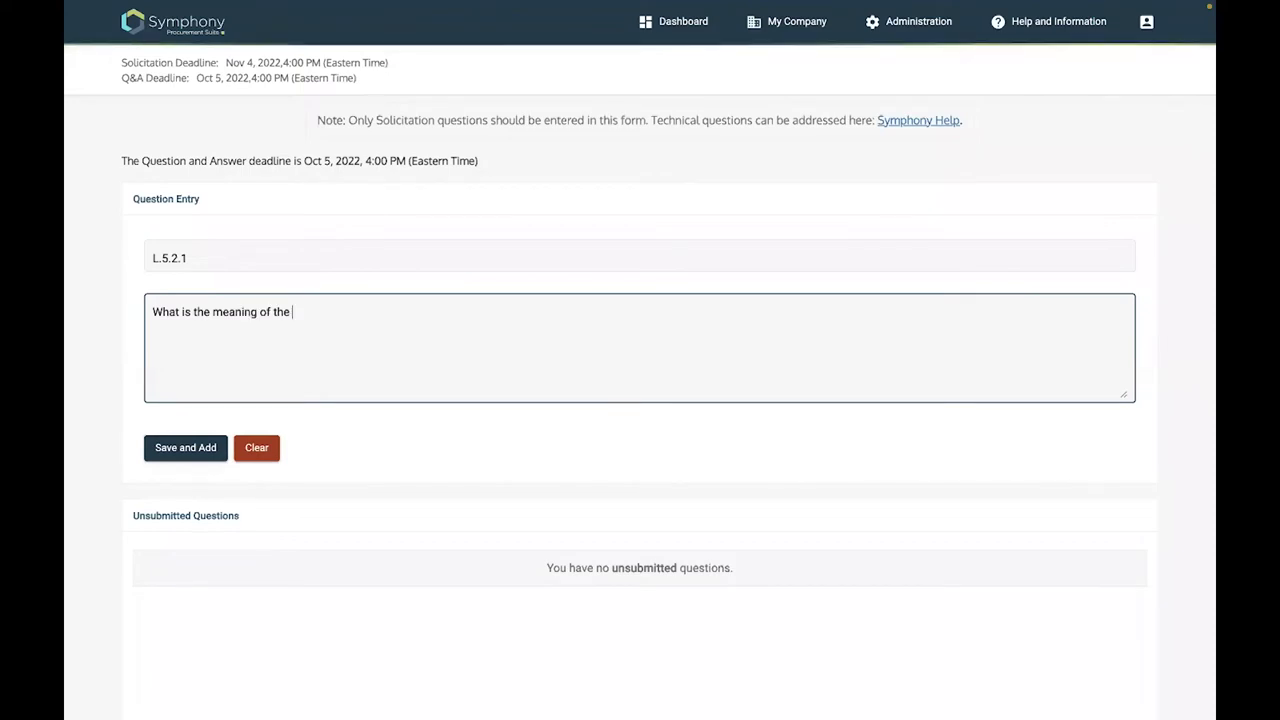
pyautogui.write('first paragraph?')
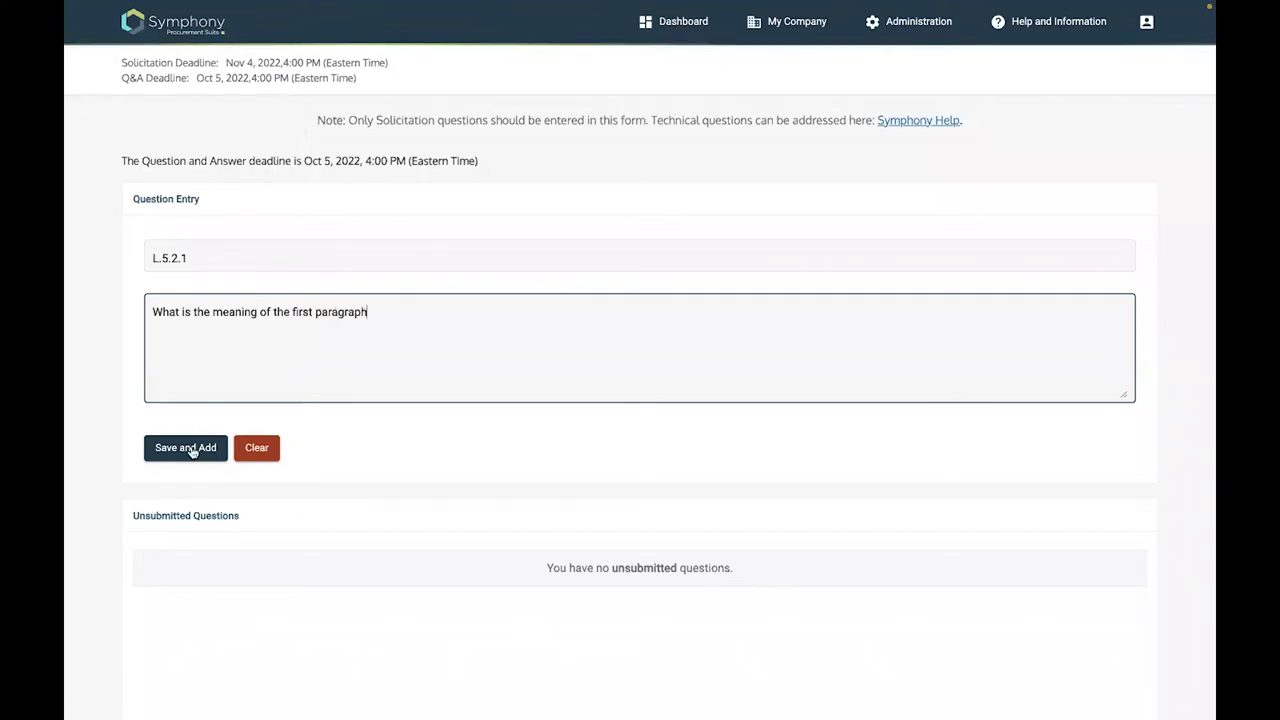
pyautogui.click(193, 451)
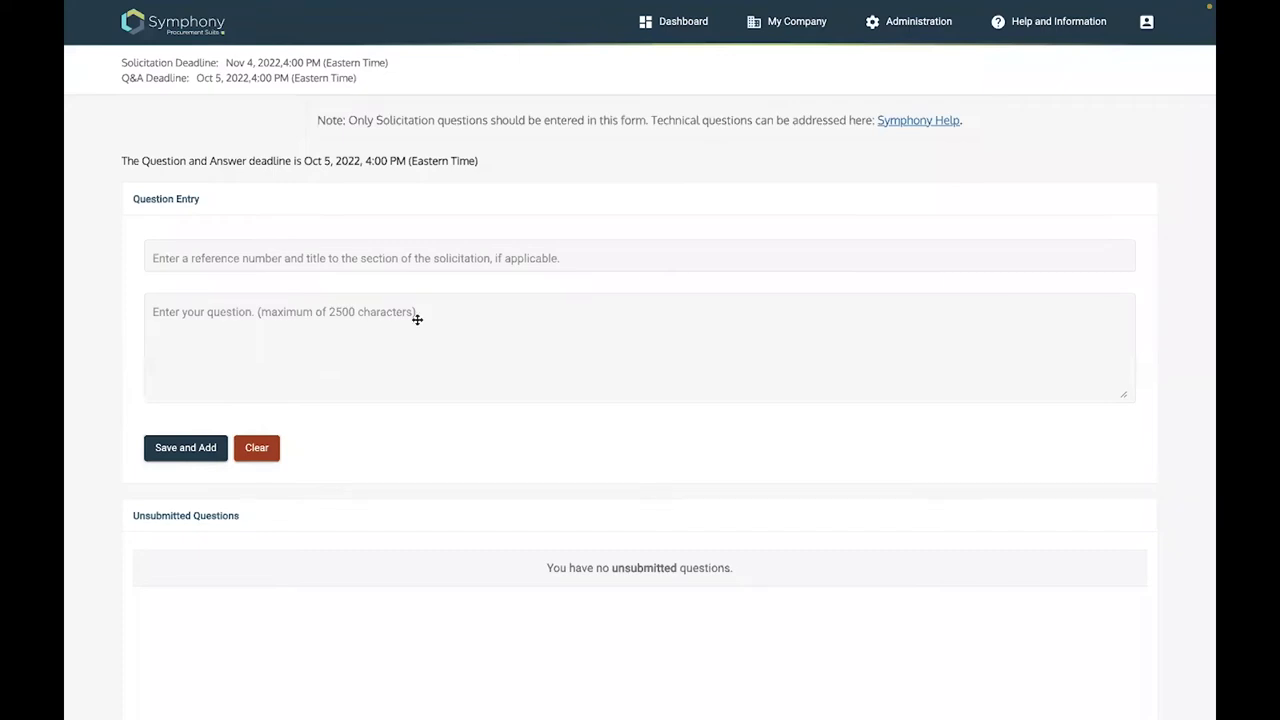
pyautogui.scroll(-3, 417, 319)
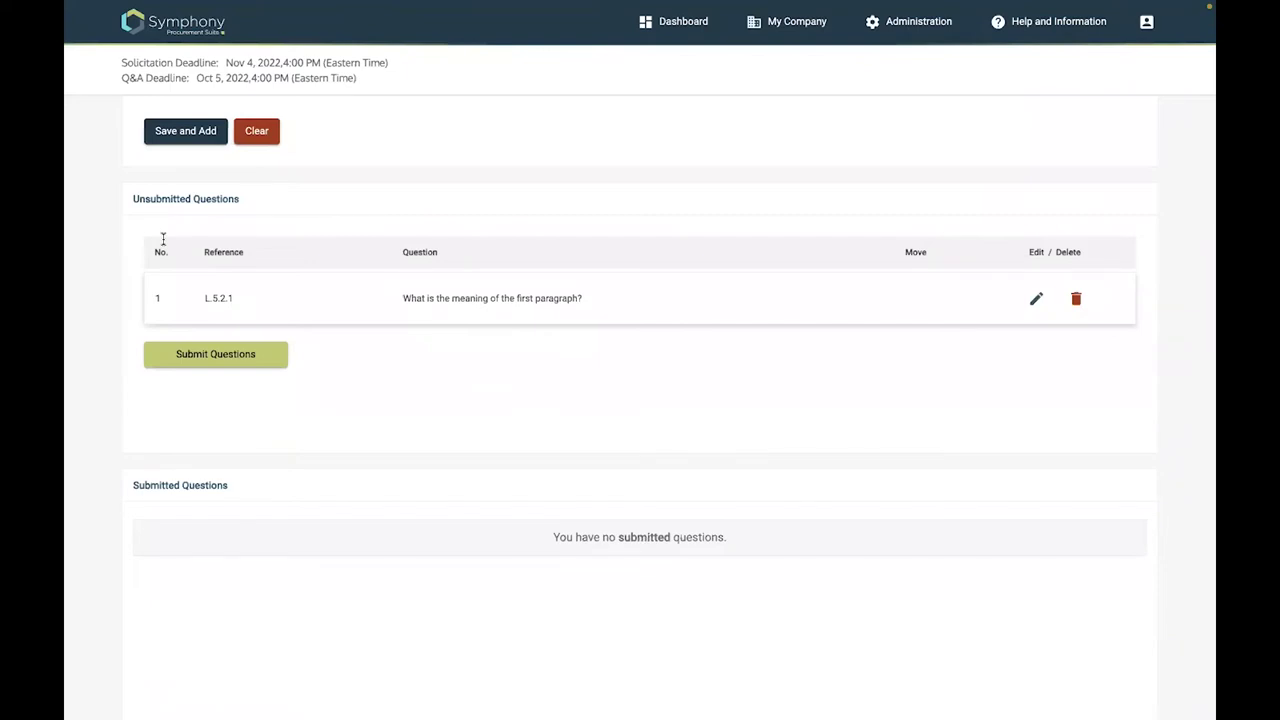
pyautogui.scroll(1, 490, 464)
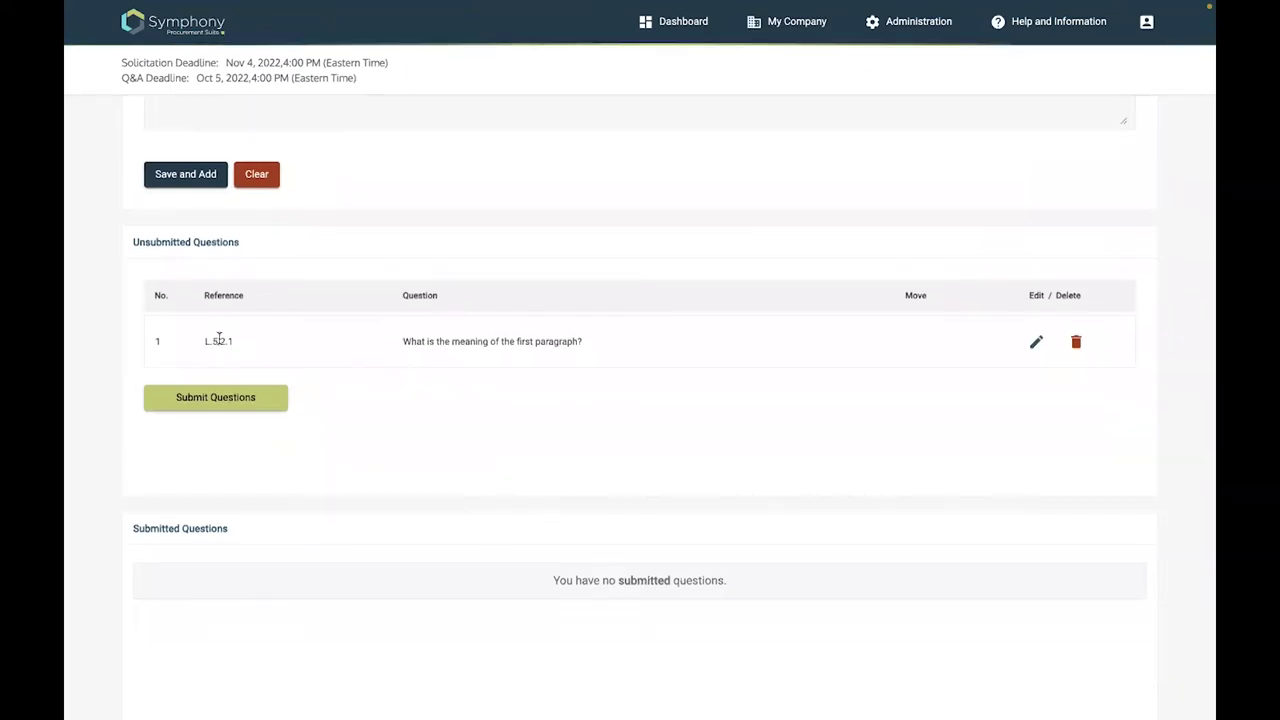
pyautogui.scroll(5, 218, 340)
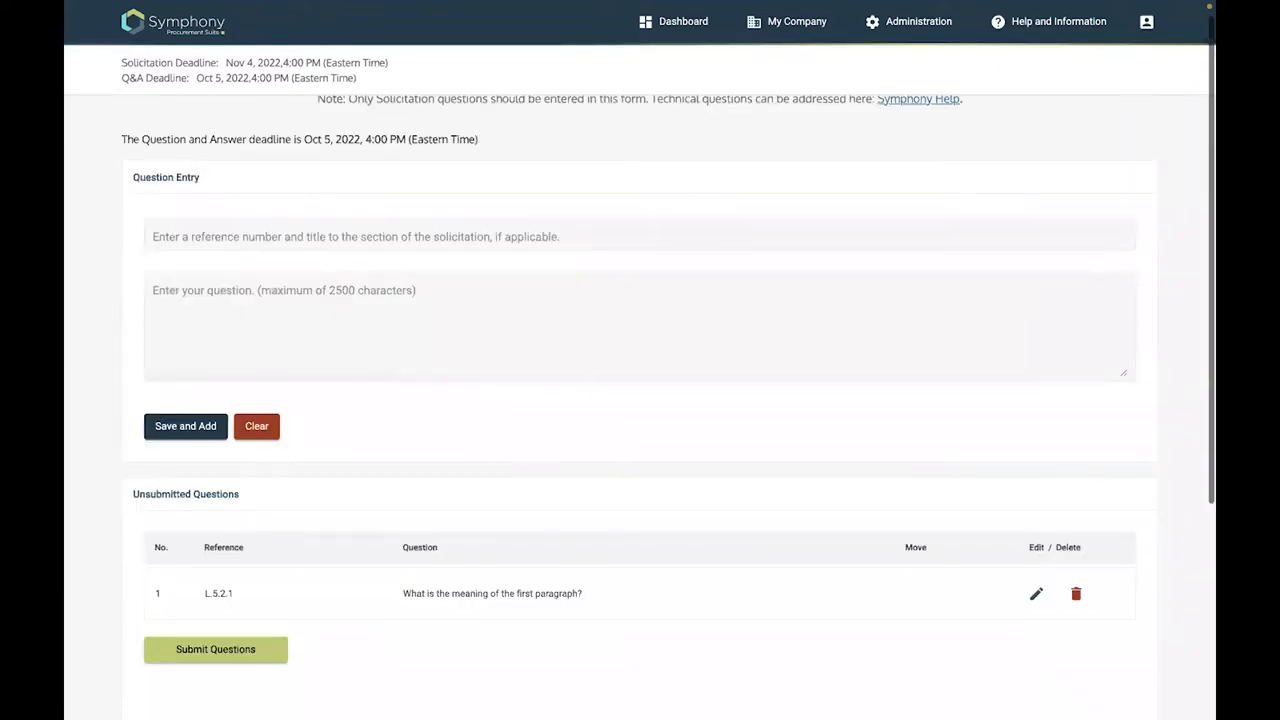
# Add question L.5.3 'What is a MRLC?' to the unsubmitted questions list
pyautogui.click(640, 236)
pyautogui.write('L')
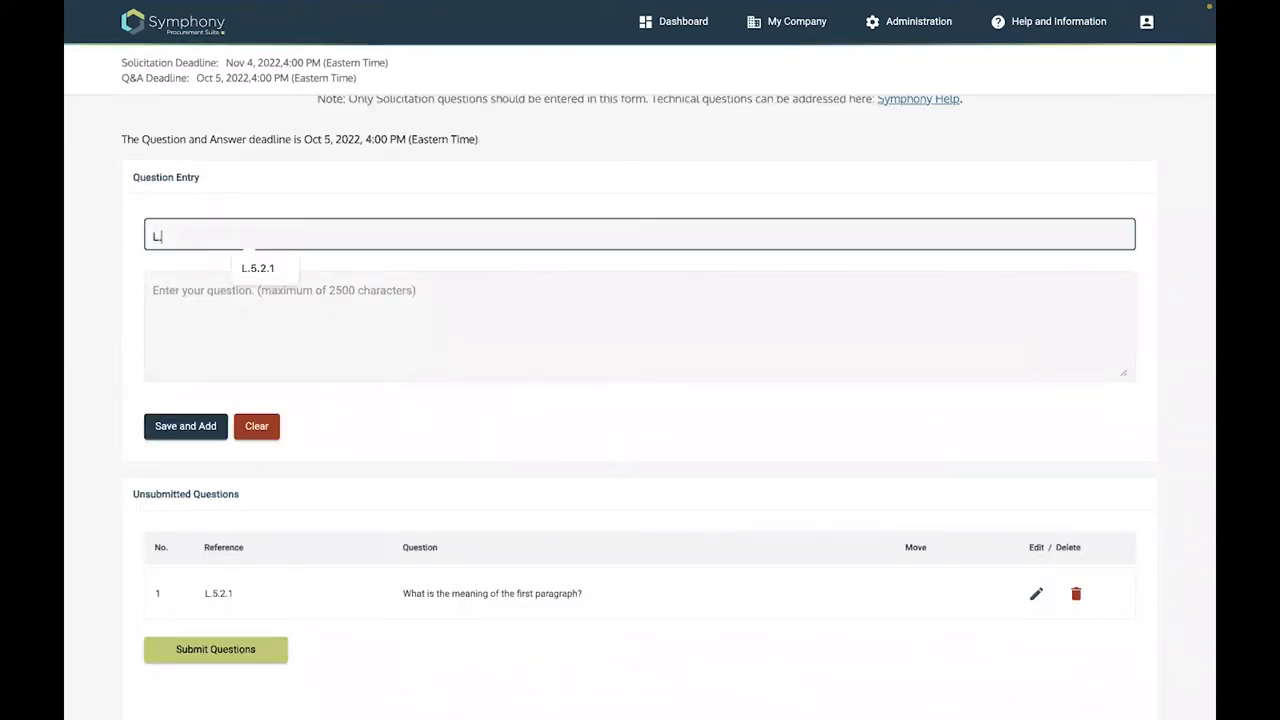
pyautogui.write('.5.3')
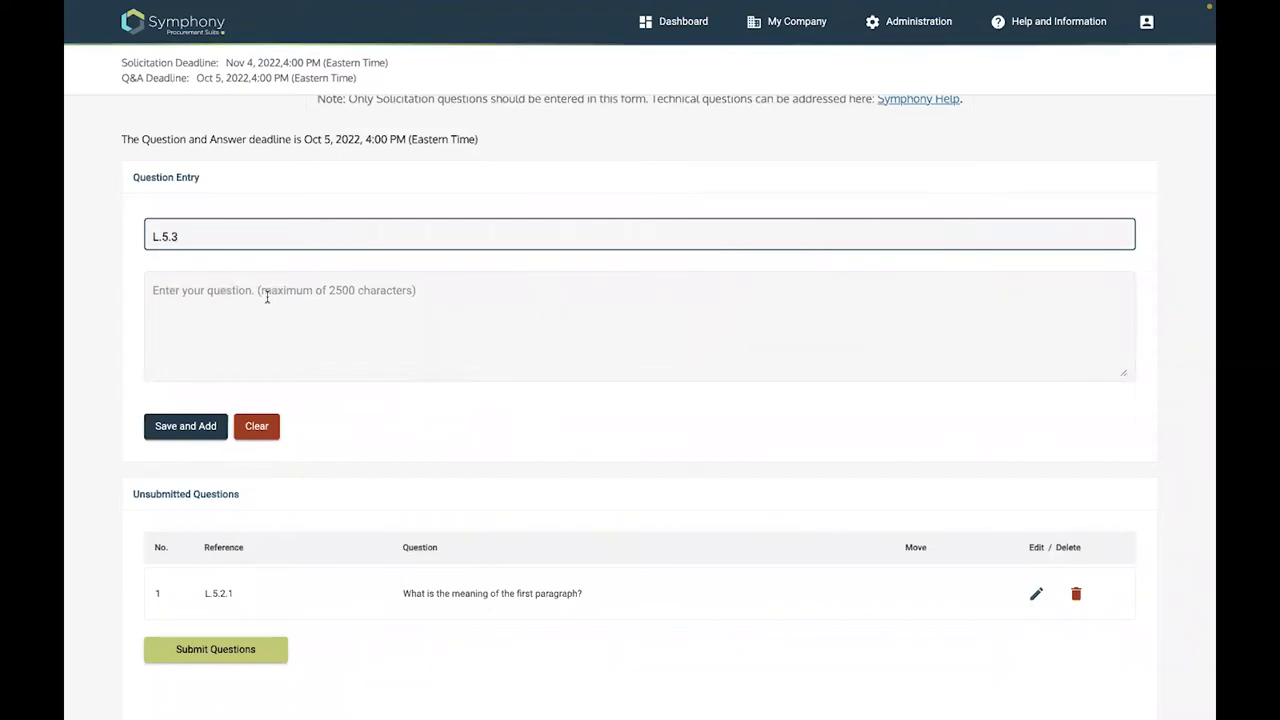
pyautogui.click(400, 320)
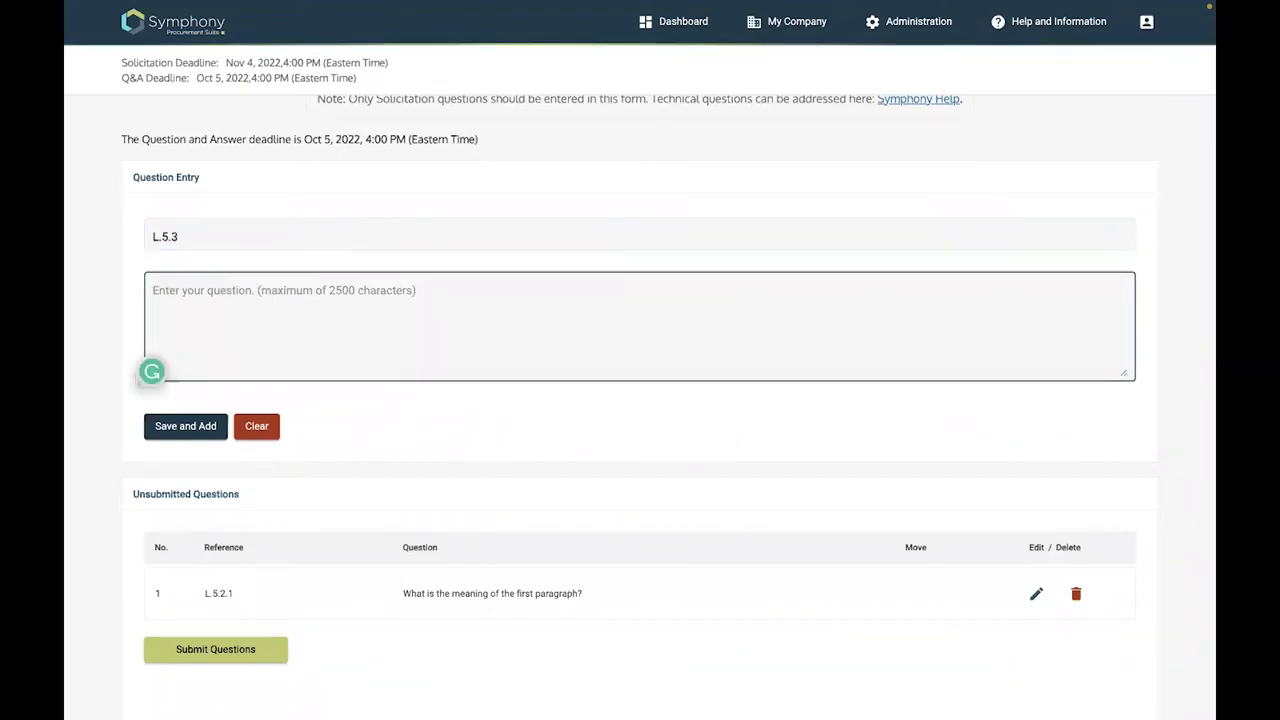
pyautogui.write('What is a M')
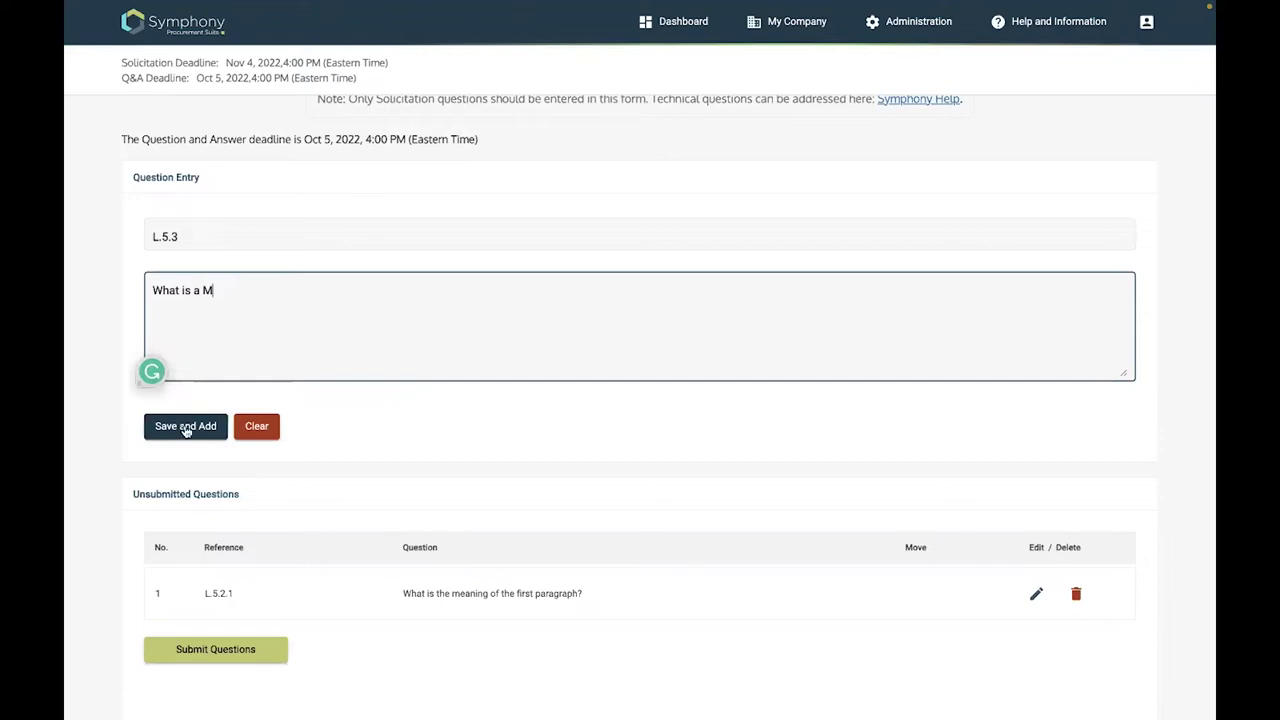
pyautogui.write('RLC')
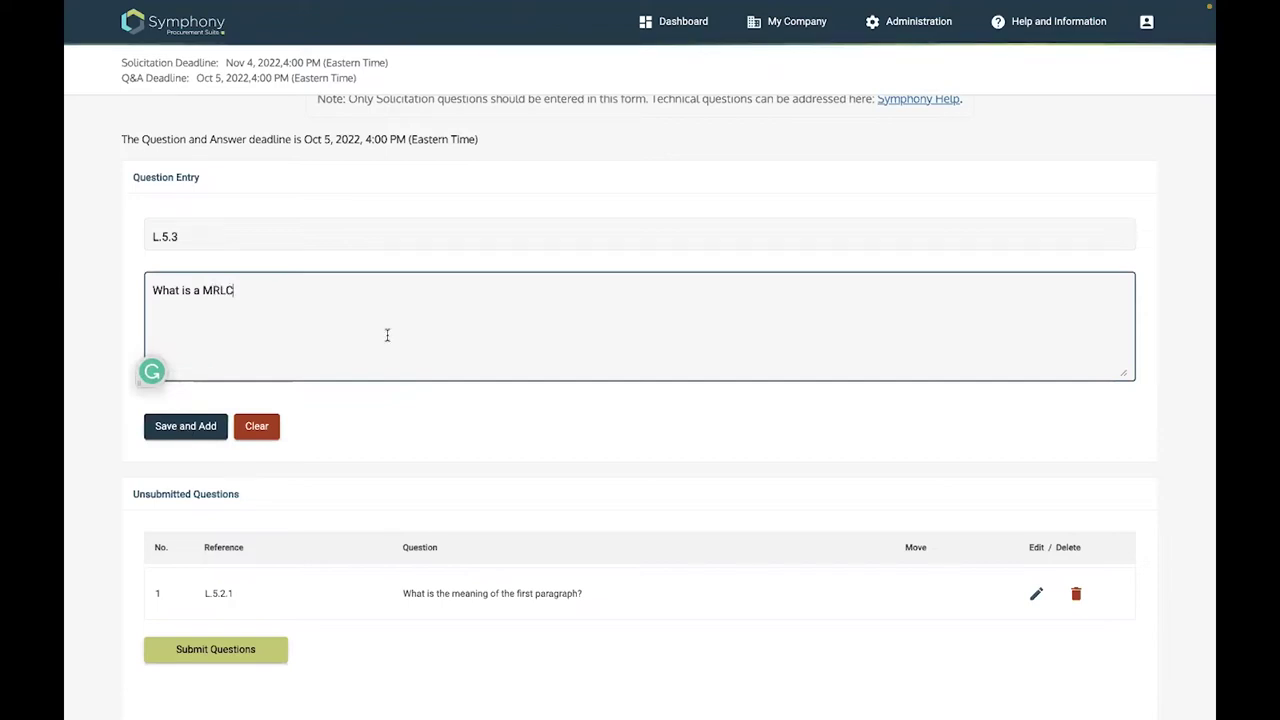
pyautogui.press('F5')
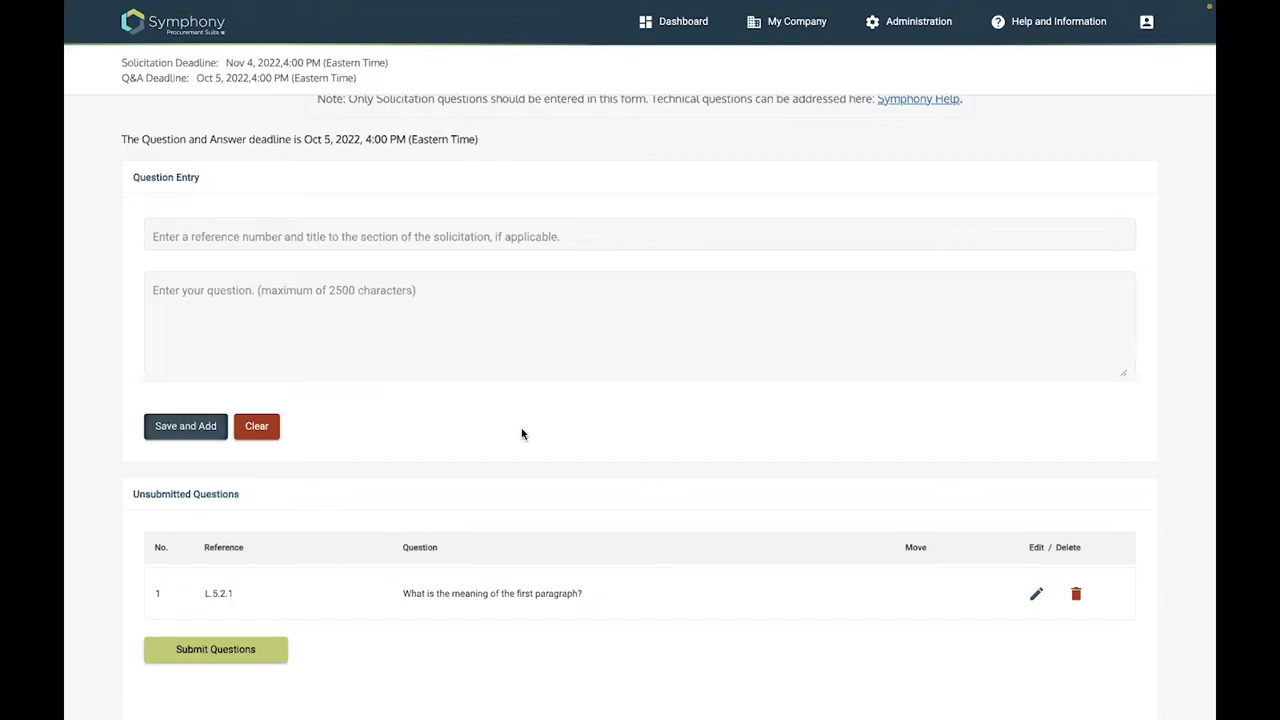
pyautogui.scroll(-3, 521, 433)
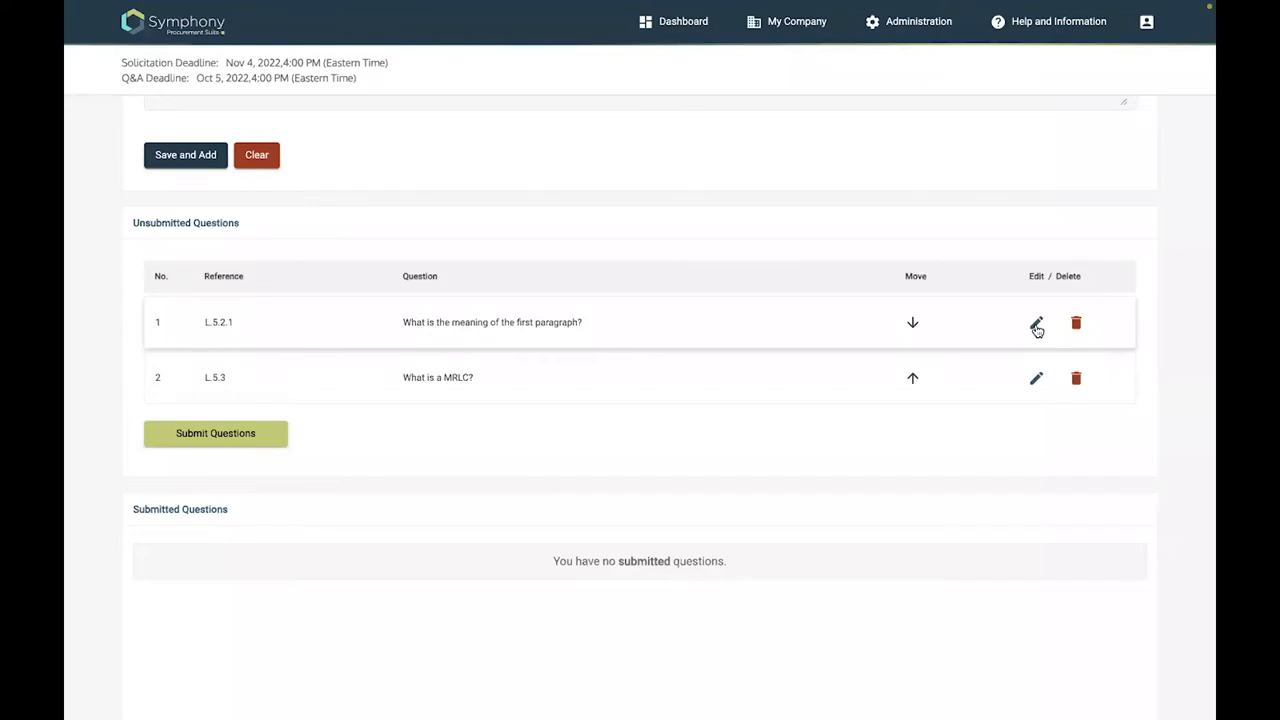
pyautogui.scroll(1, 344, 271)
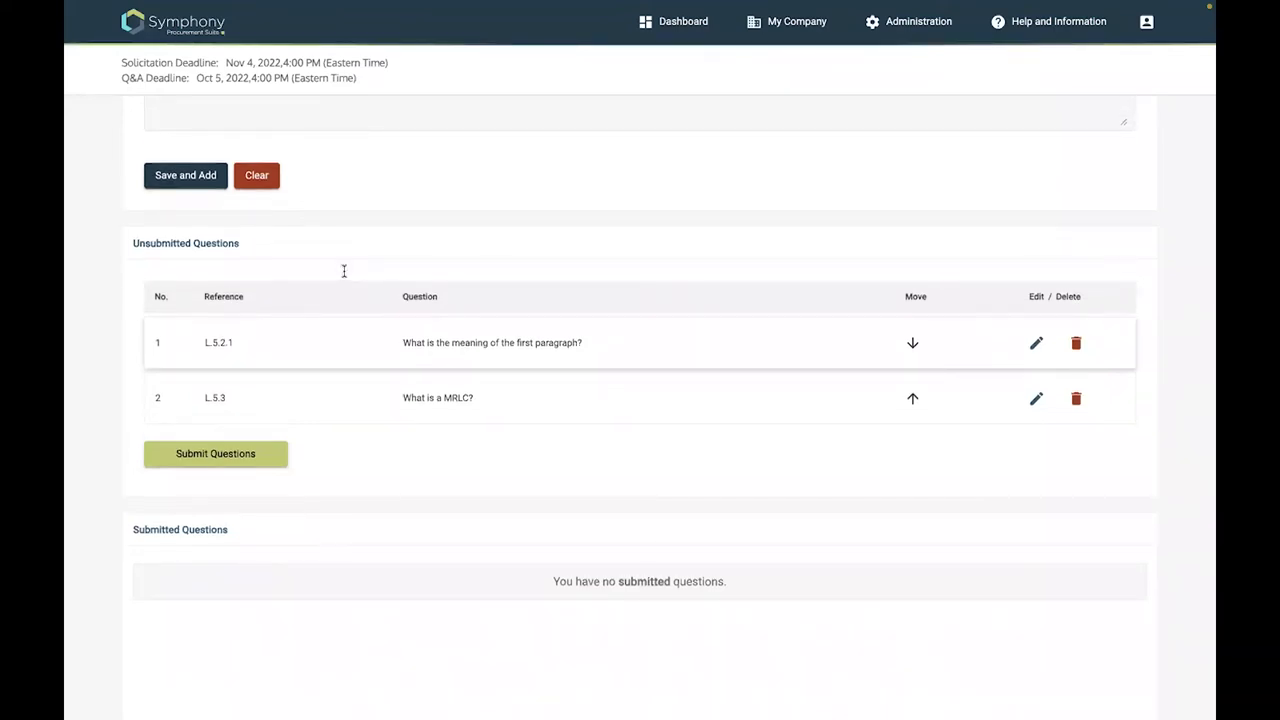
pyautogui.scroll(3, 300, 308)
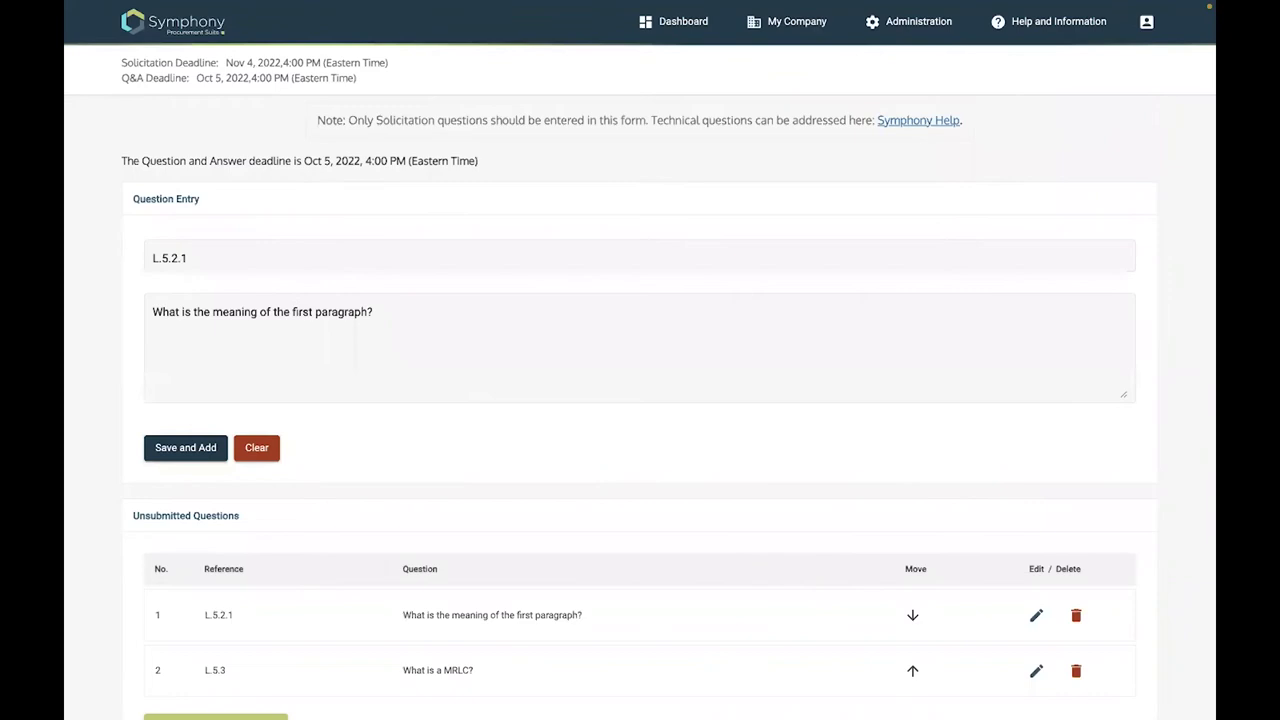
# Reword question L.5.2.1 to ask about the second paragraph instead of the first
pyautogui.doubleClick(302, 312)
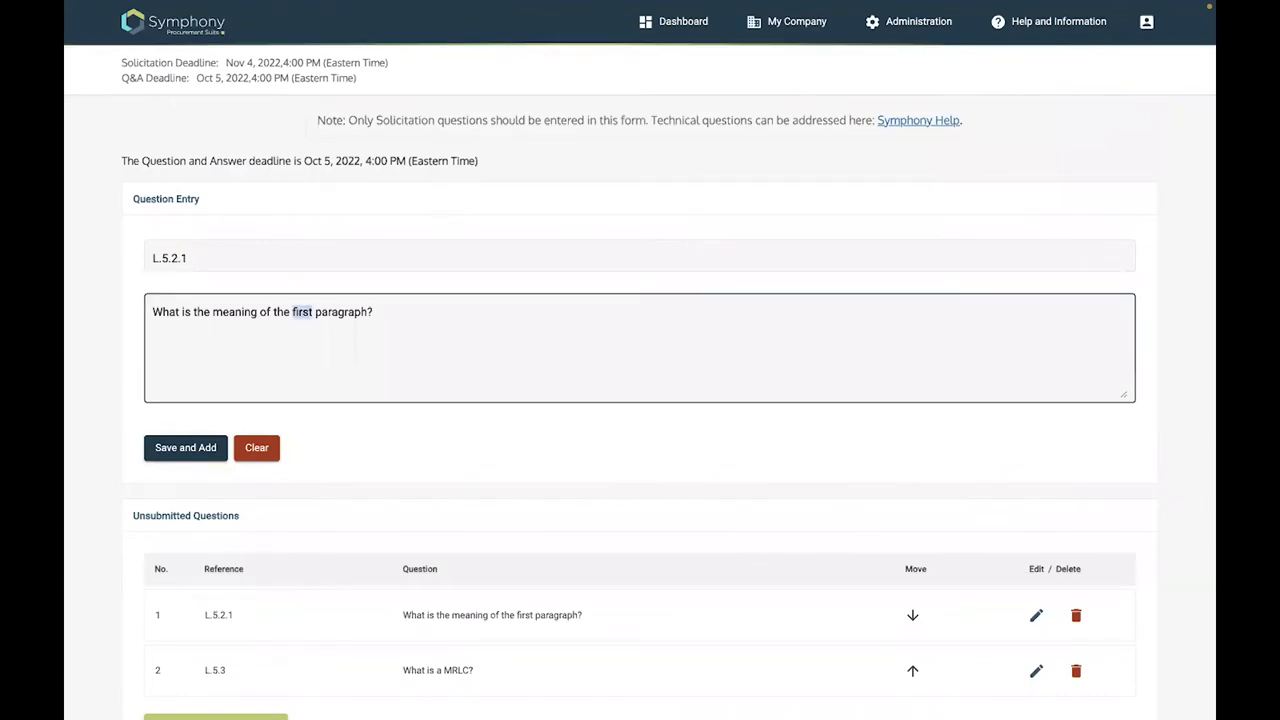
pyautogui.write('second')
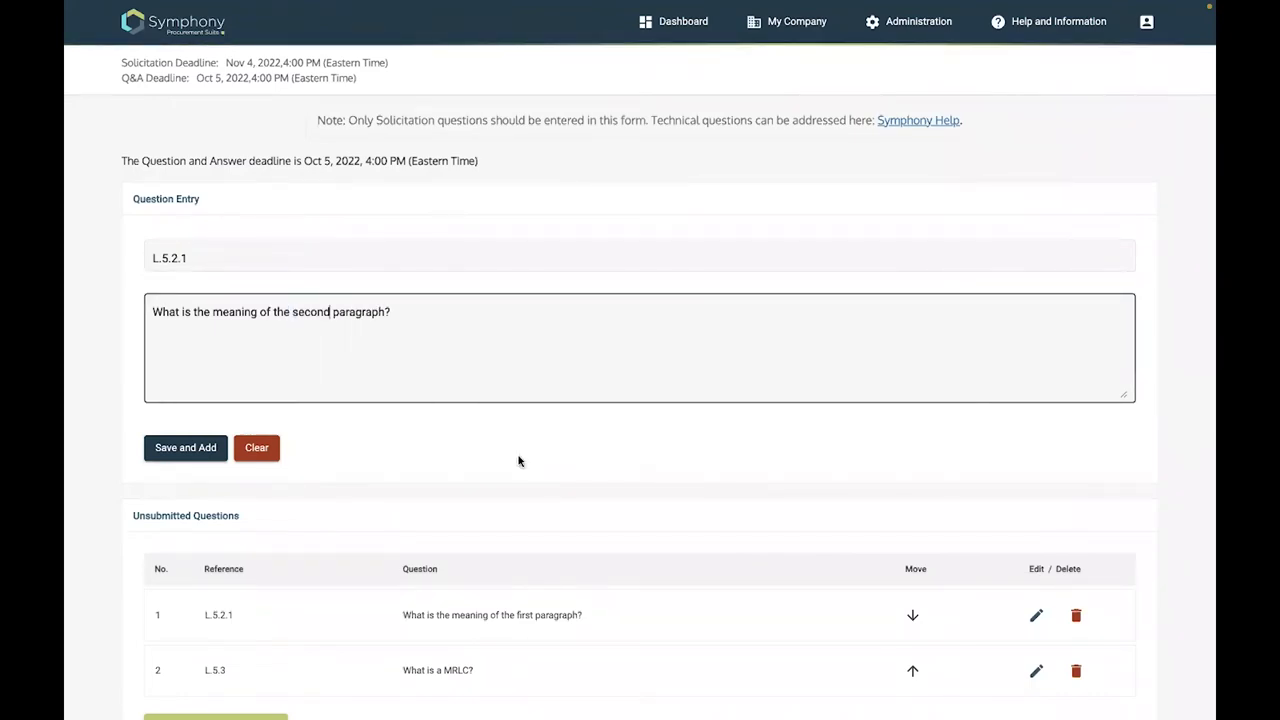
pyautogui.scroll(-3, 882, 414)
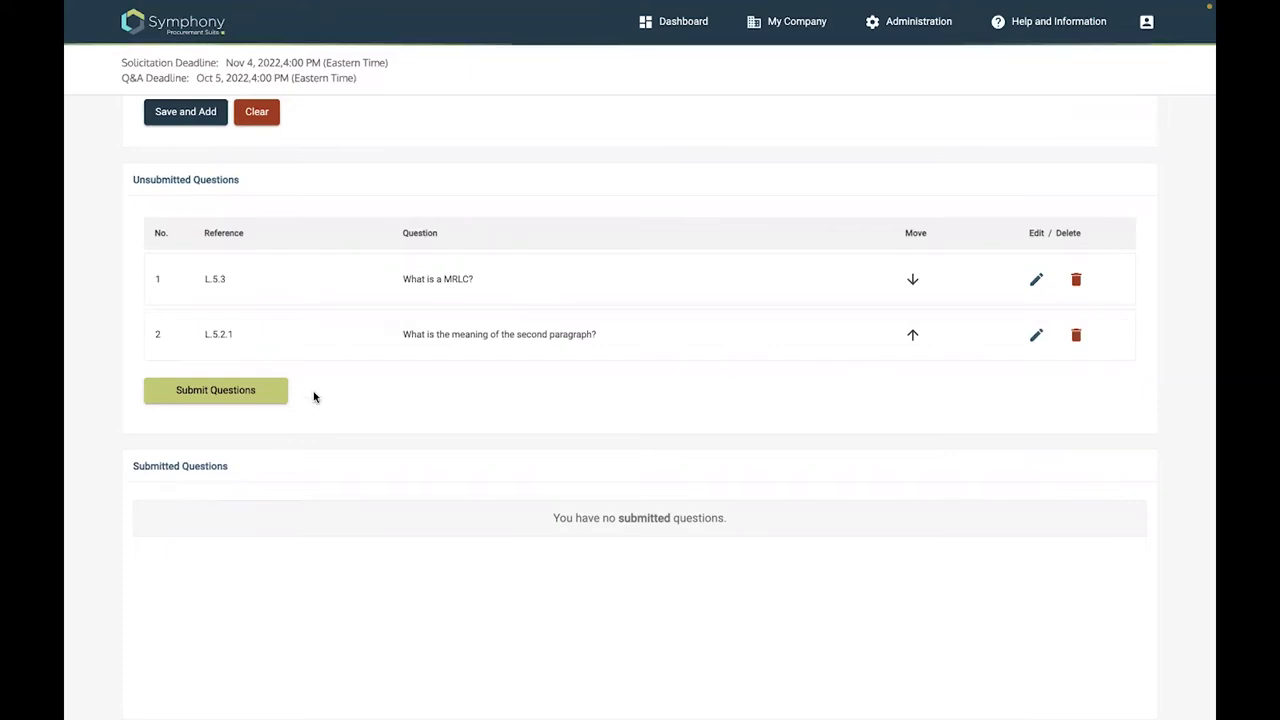
# Submit questions L.5.3 and L.5.2.1, confirming the submission
pyautogui.click(216, 392)
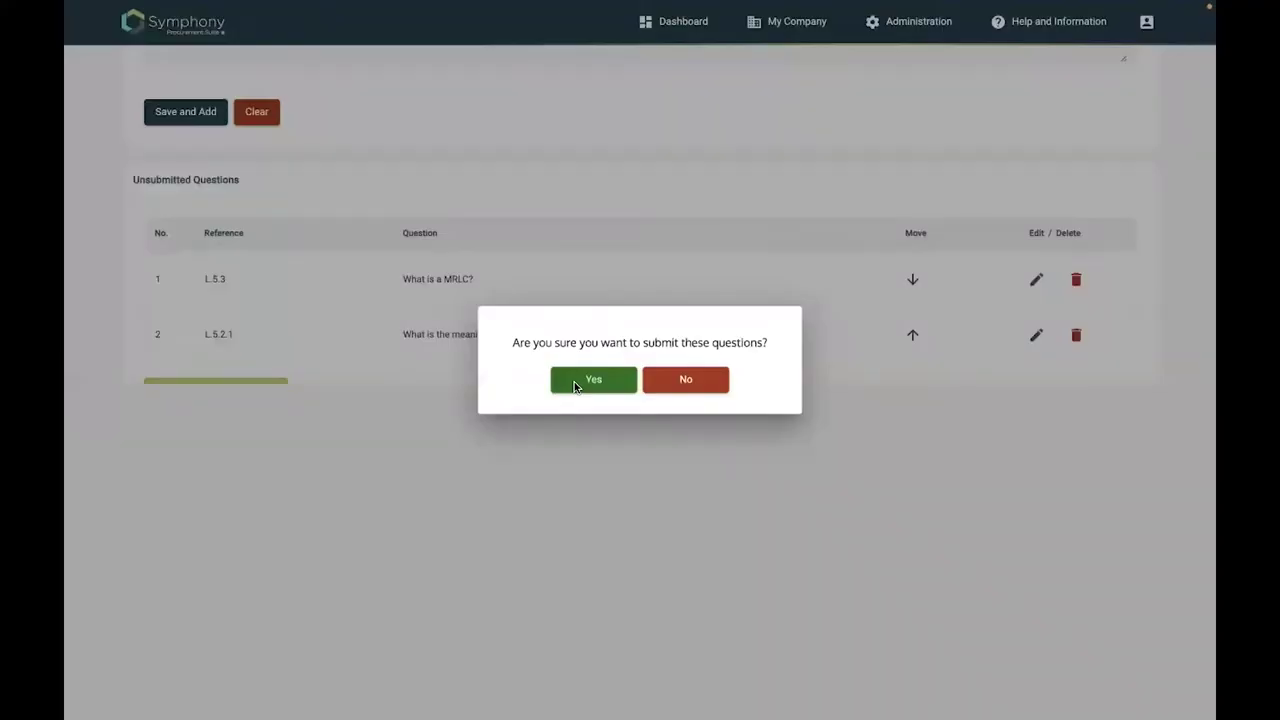
pyautogui.click(574, 385)
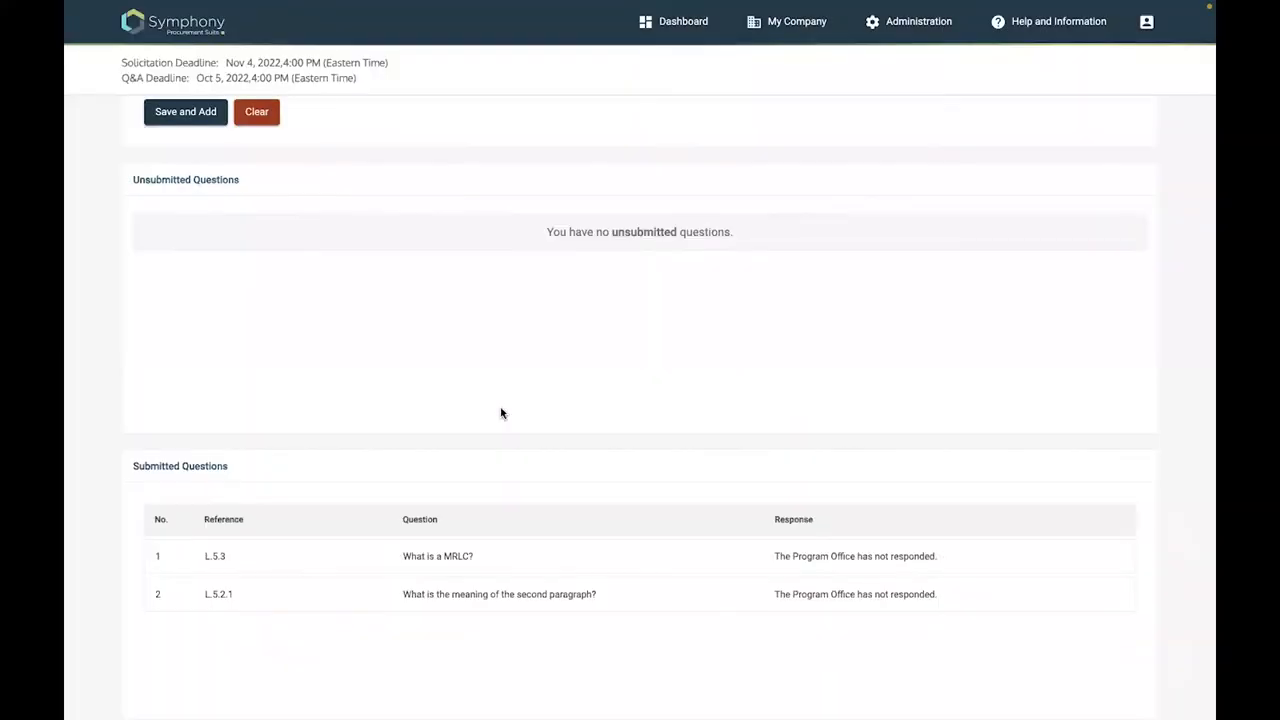
pyautogui.scroll(-1, 632, 266)
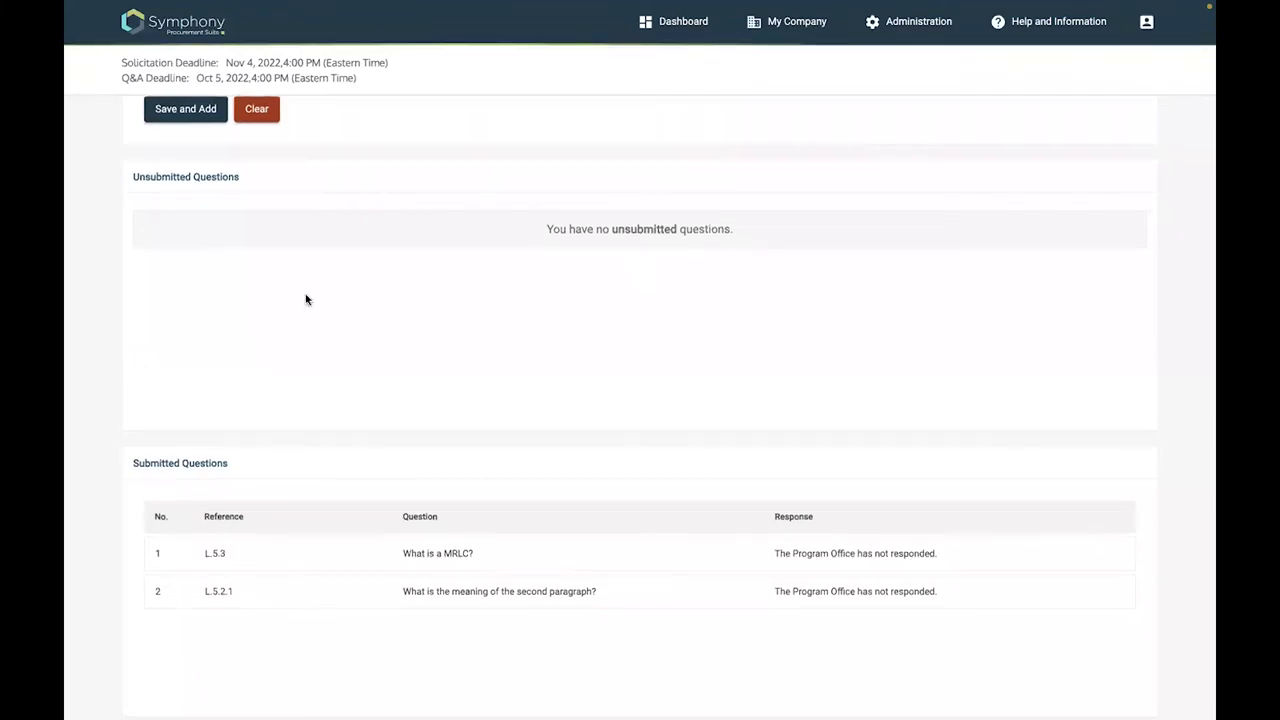
pyautogui.scroll(3, 306, 299)
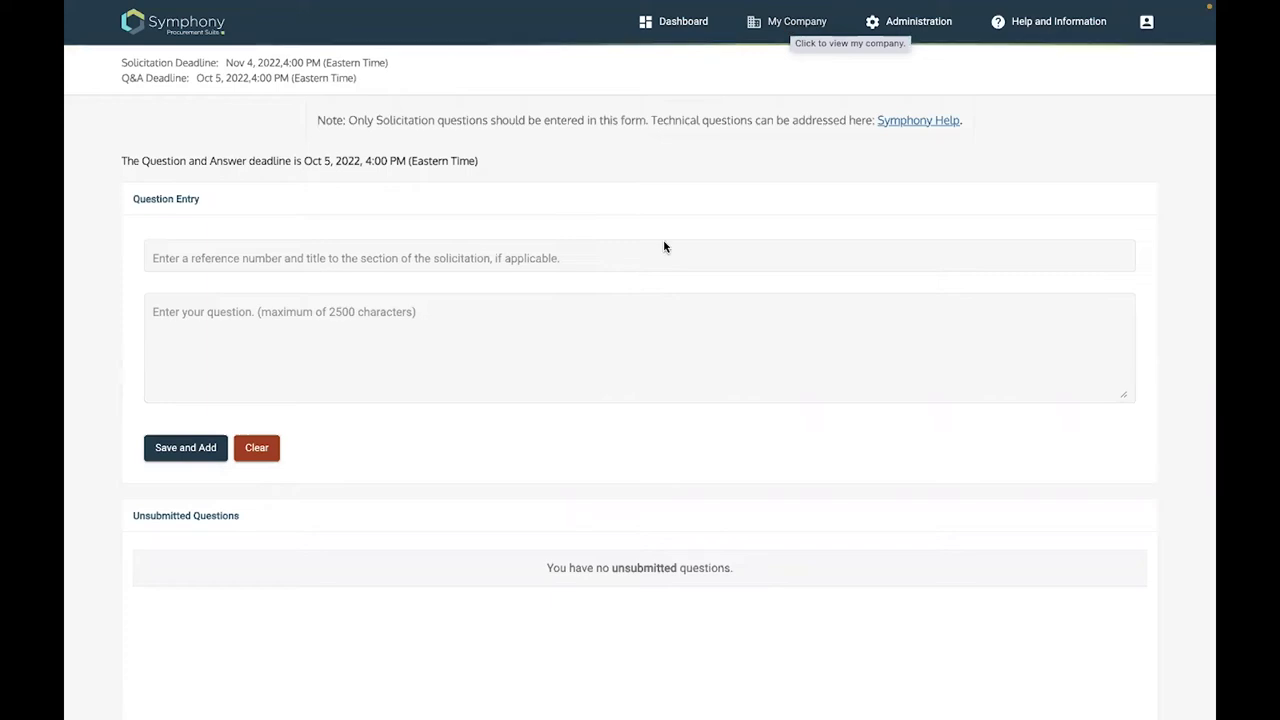
# Go from the dashboard through Projects / Past Performance to the Company Overview document library
pyautogui.click(686, 23)
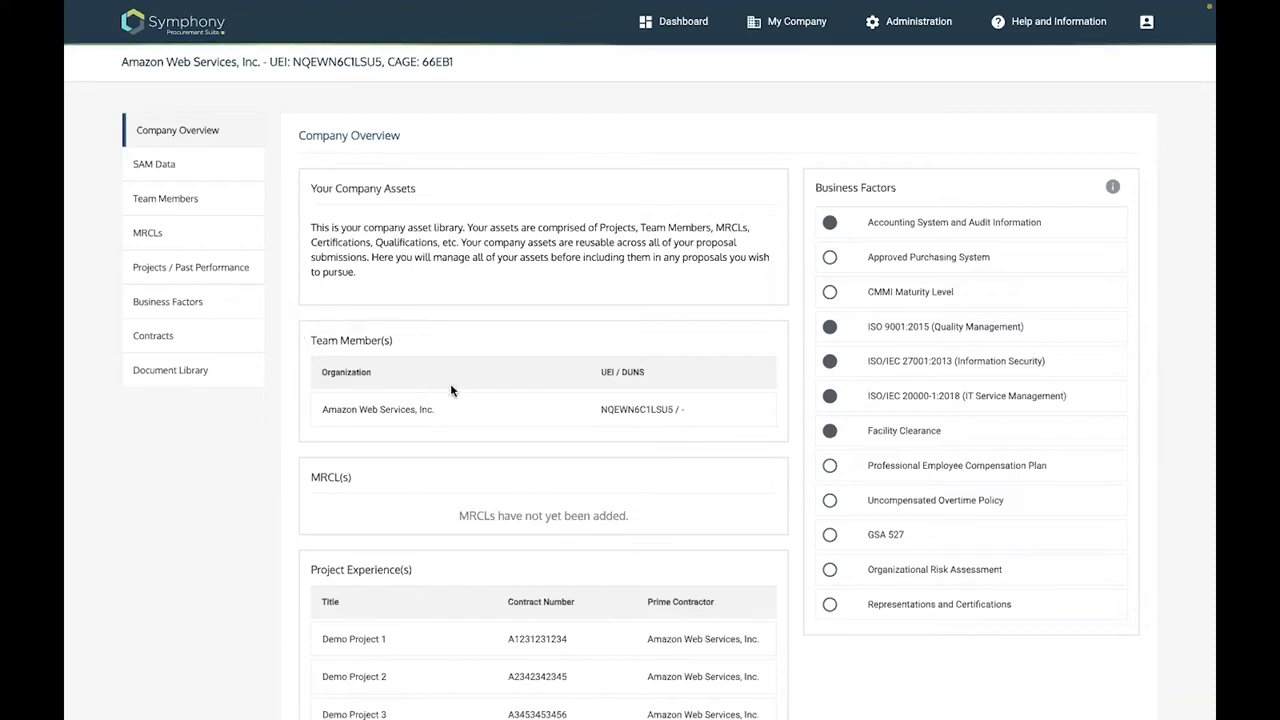
pyautogui.scroll(-1, 413, 474)
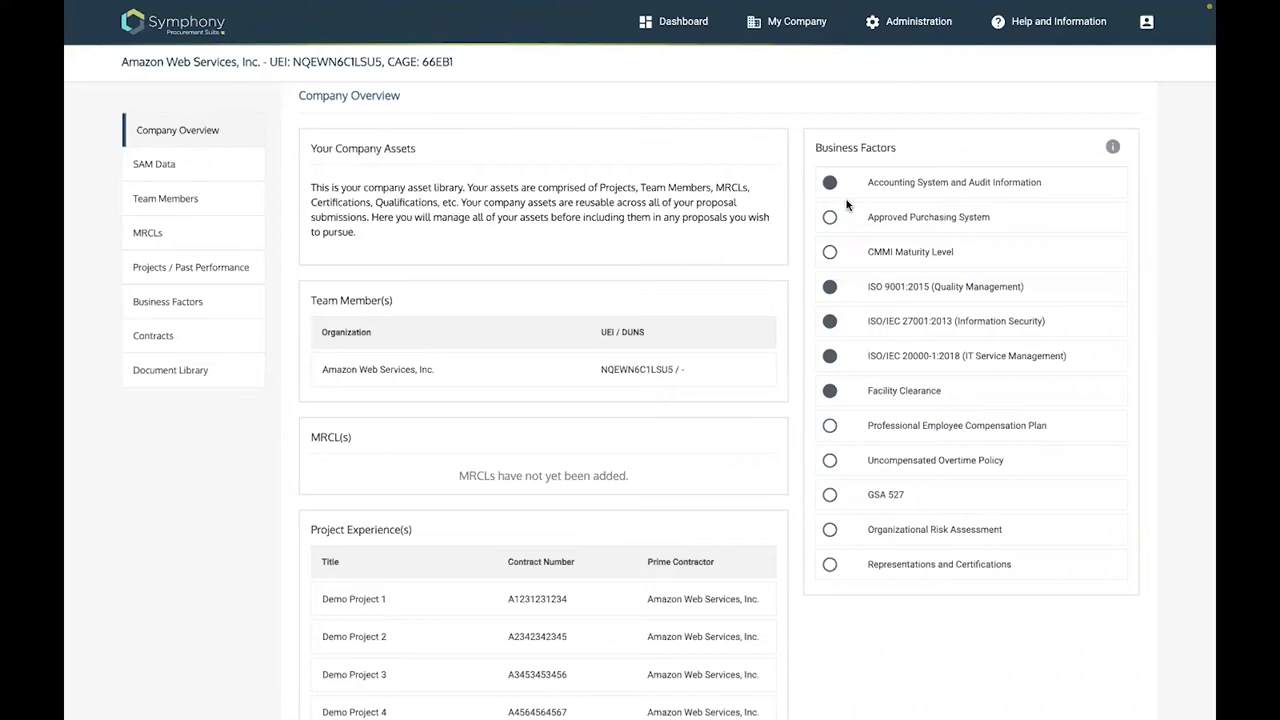
pyautogui.click(212, 268)
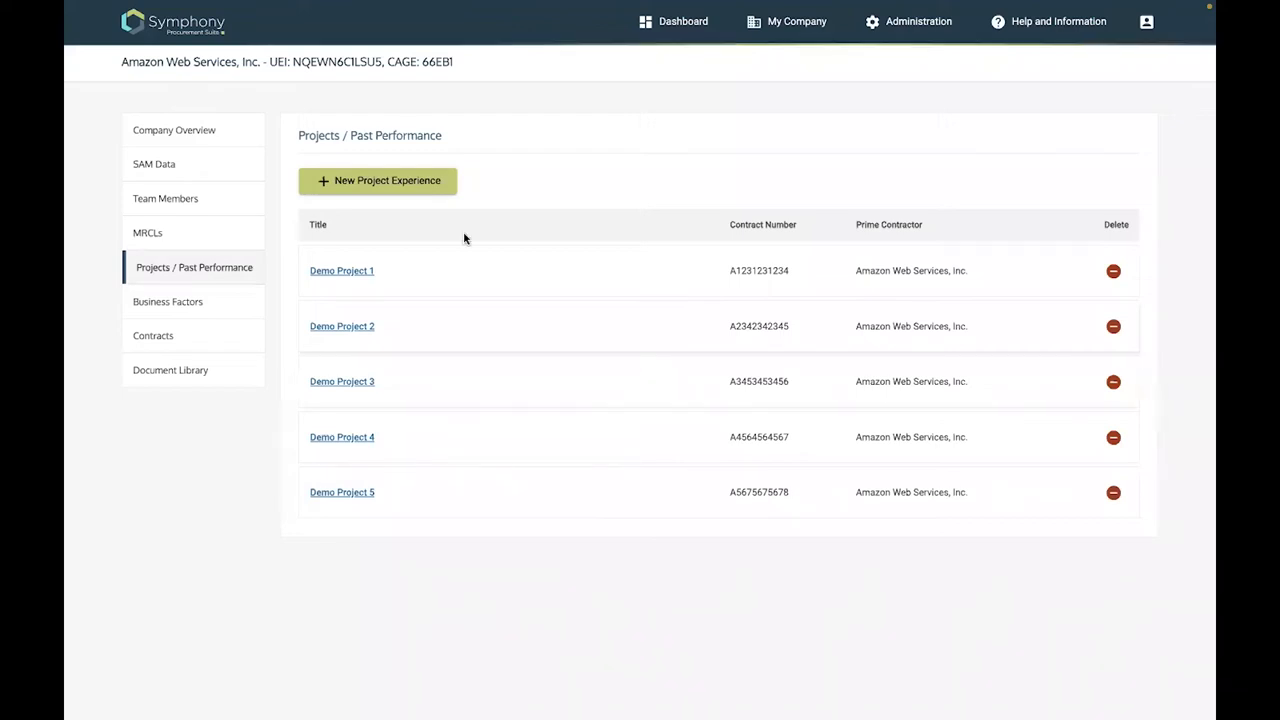
pyautogui.click(184, 135)
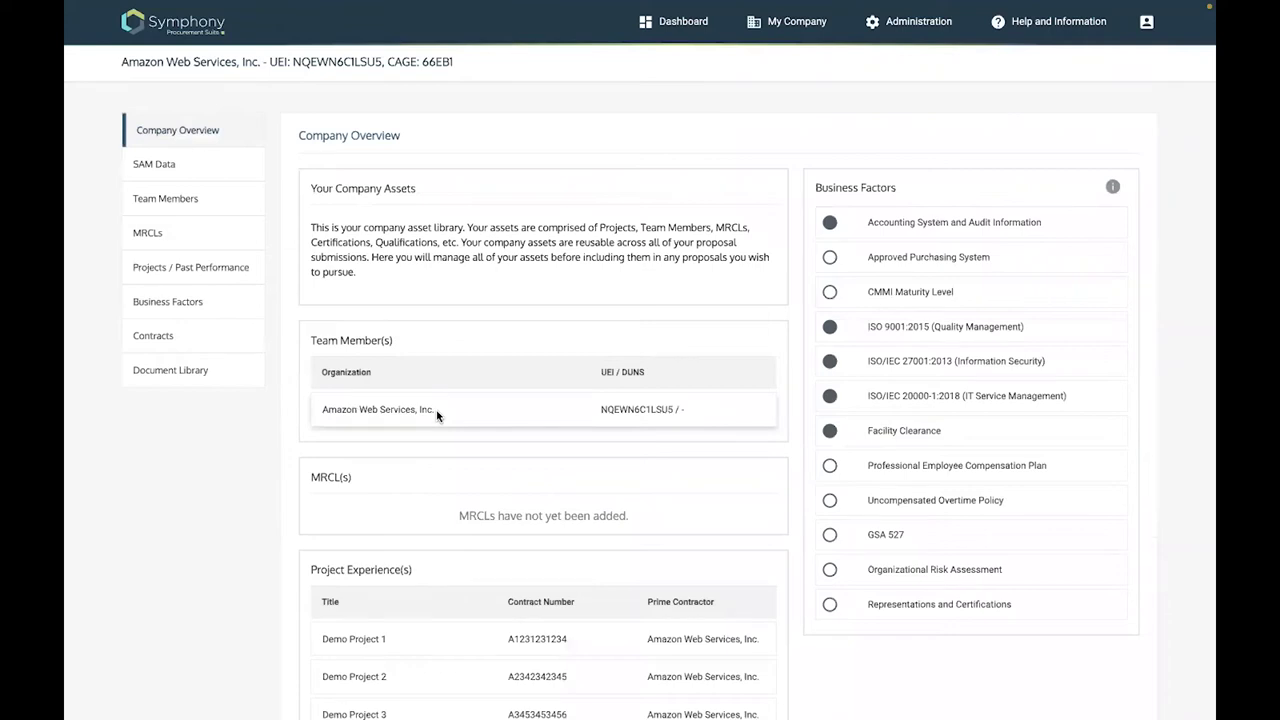
pyautogui.scroll(-2, 533, 655)
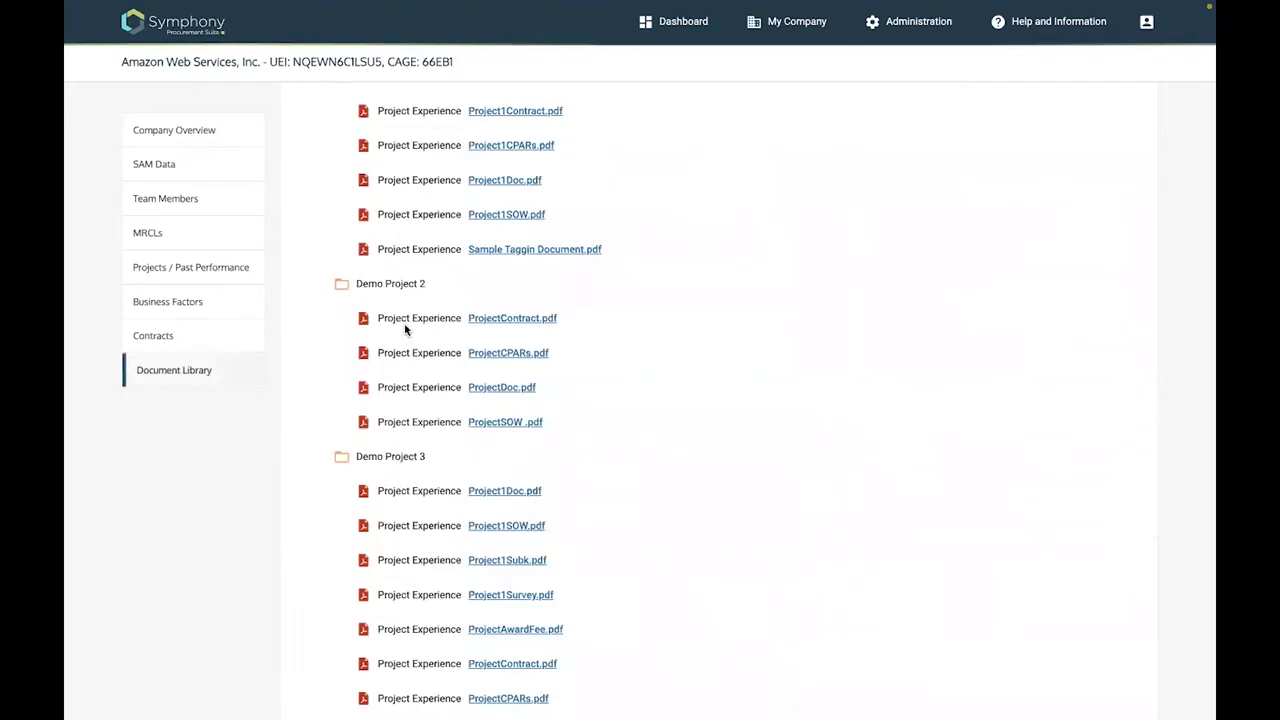
# Collapse the Projects/Past Performance and Business Factors folders in the Document Library
pyautogui.scroll(3, 341, 384)
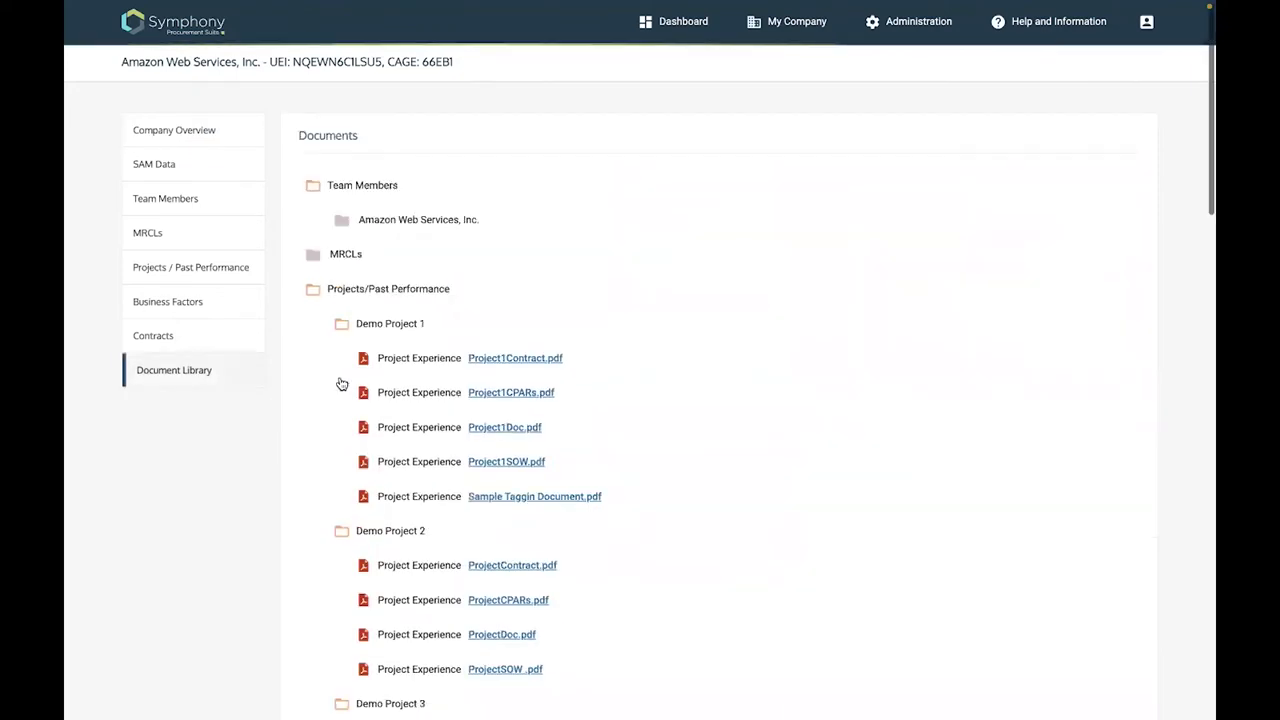
pyautogui.click(313, 291)
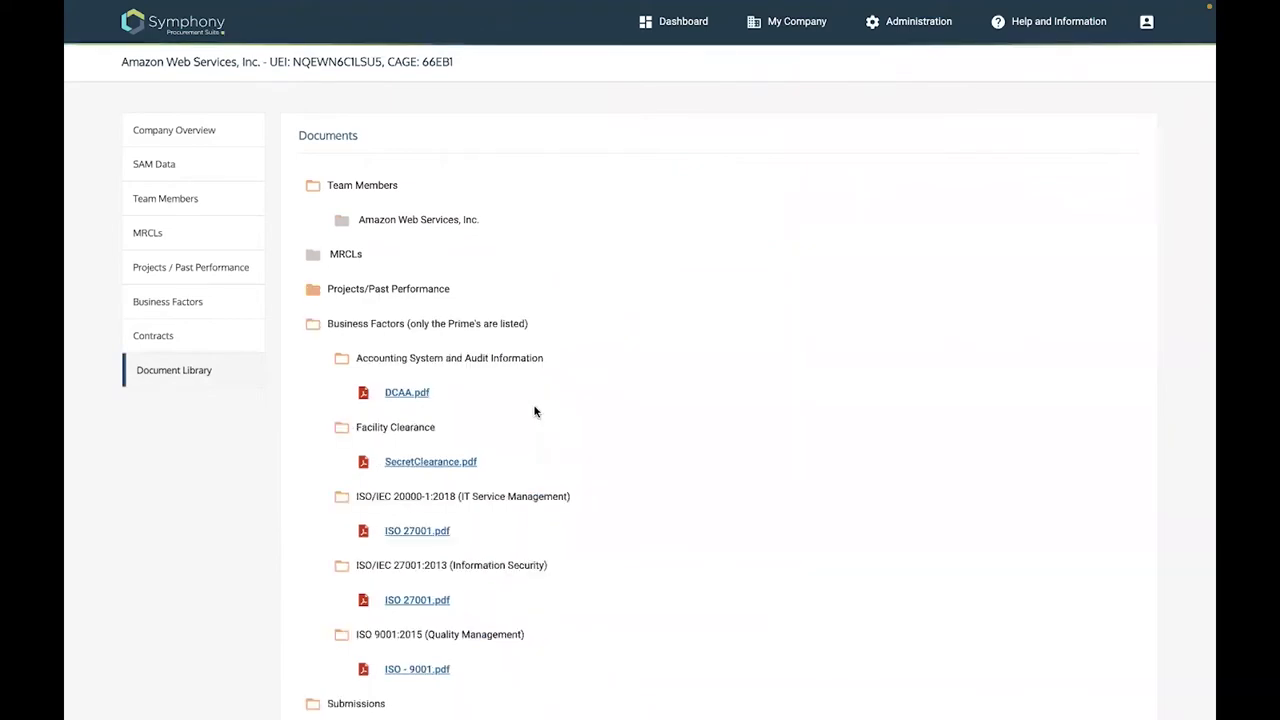
pyautogui.scroll(-1, 428, 577)
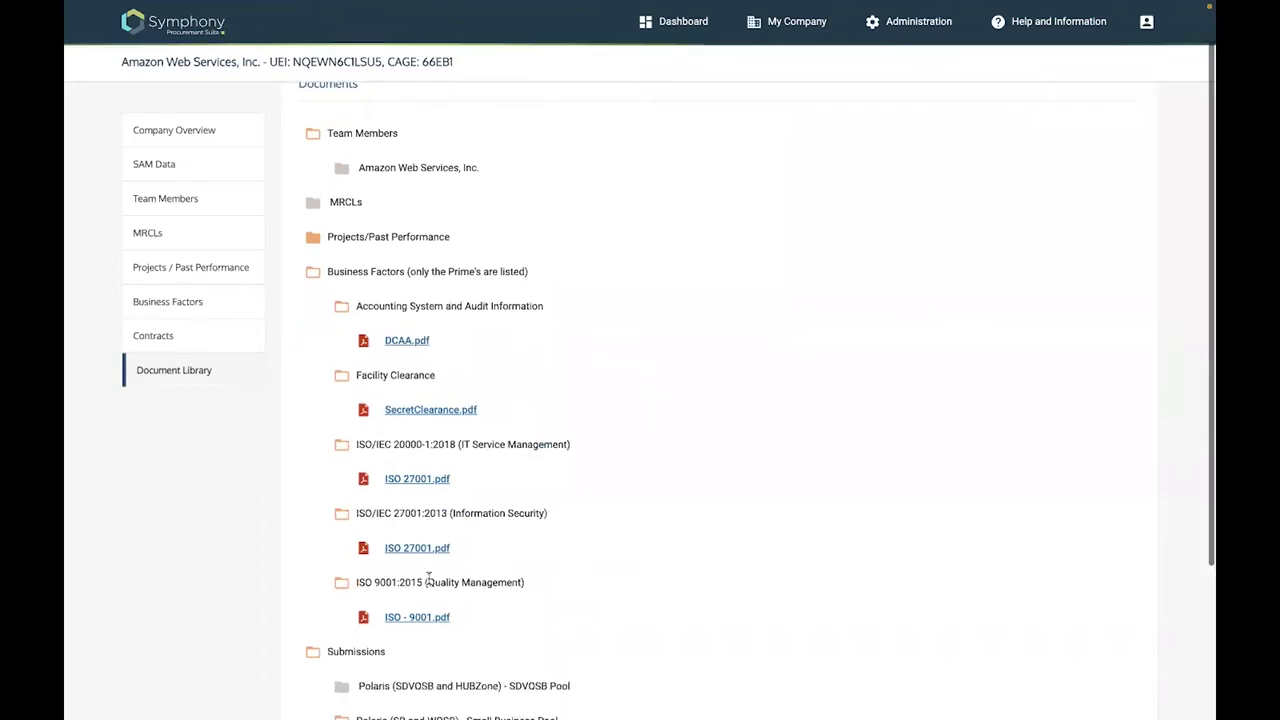
pyautogui.click(313, 274)
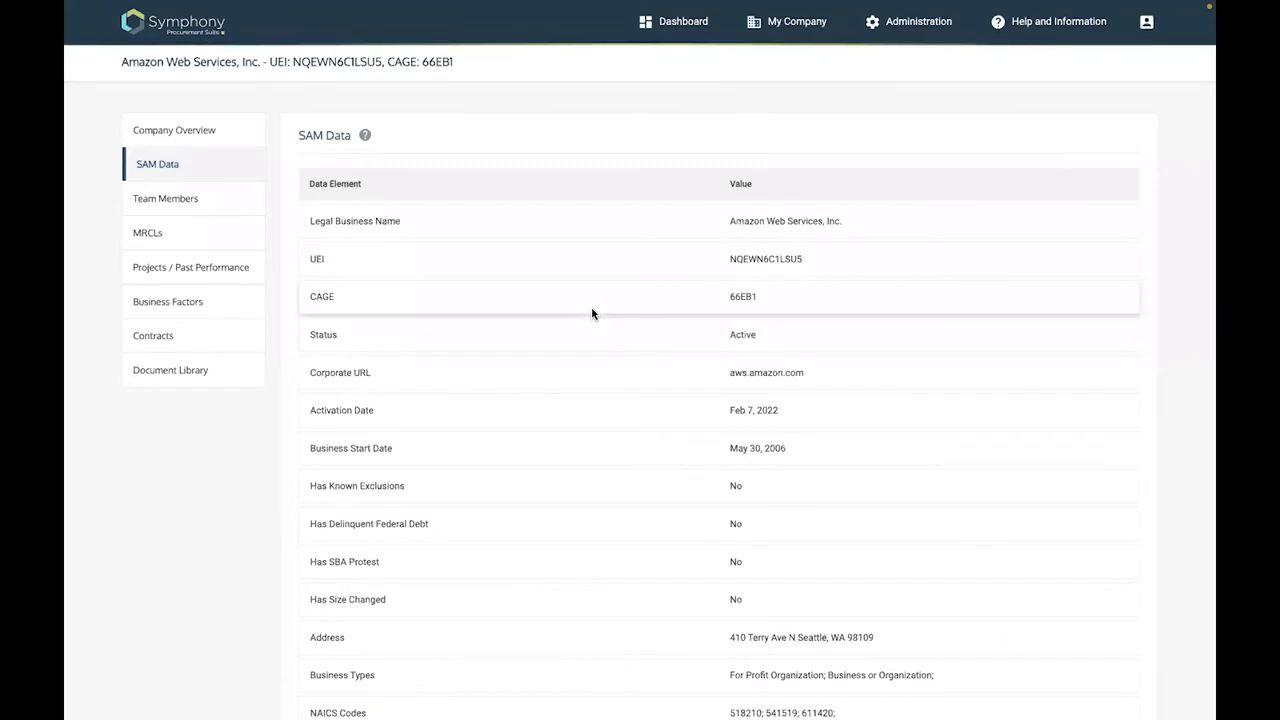
# Show the company's Team Members list, with Amazon Web Services, Inc. as Prime
pyautogui.scroll(-1, 592, 313)
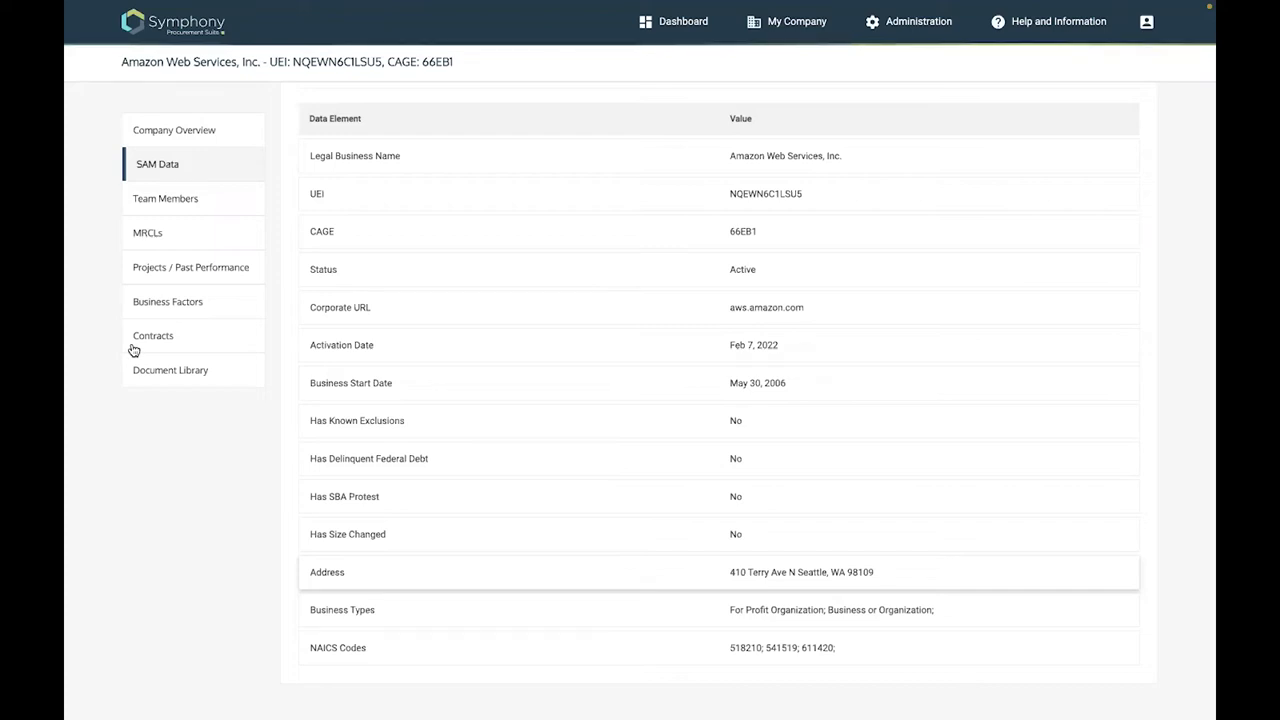
pyautogui.click(216, 201)
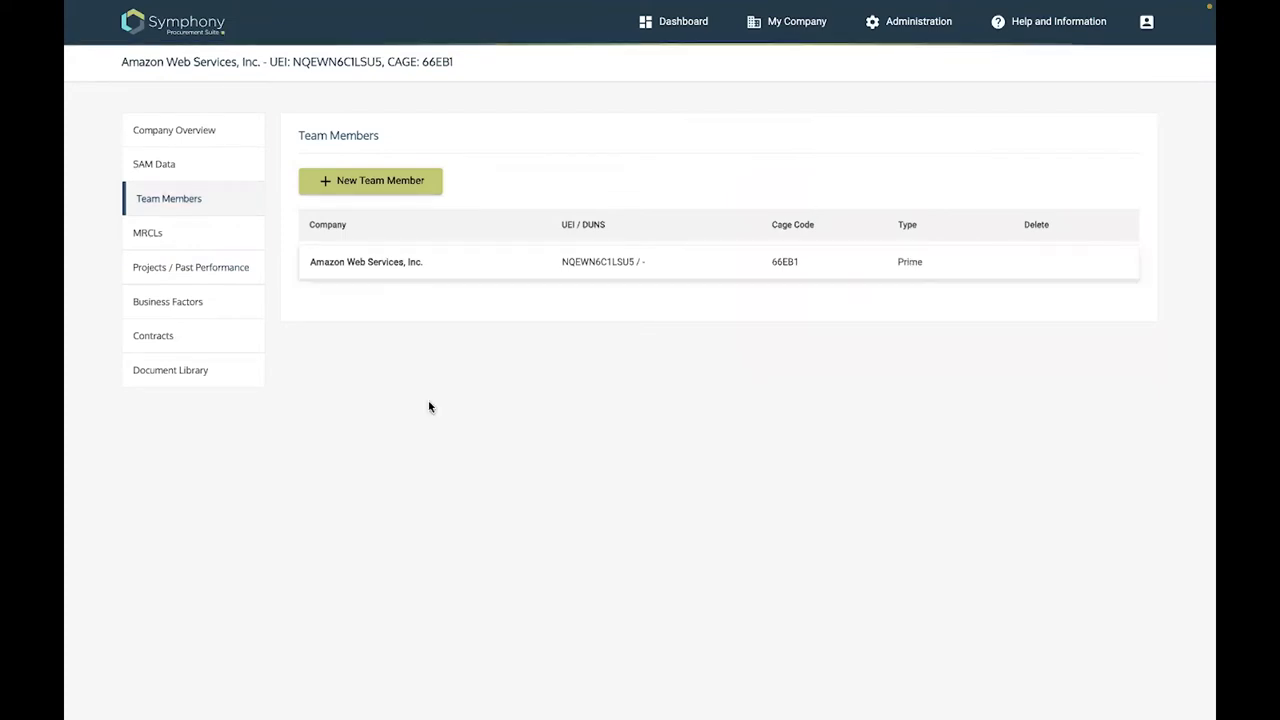
# Create a new Joint Venture Member and look up Microsoft Corporation by its pasted UEI
pyautogui.click(381, 184)
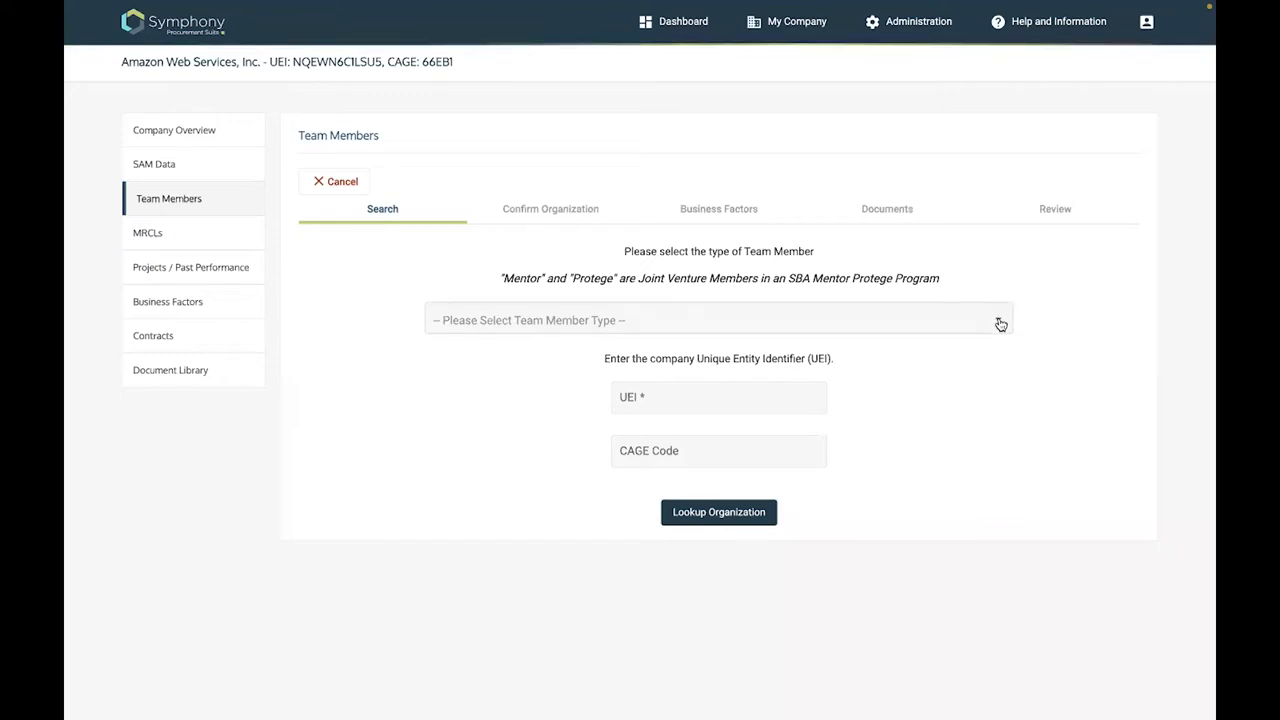
pyautogui.click(1000, 324)
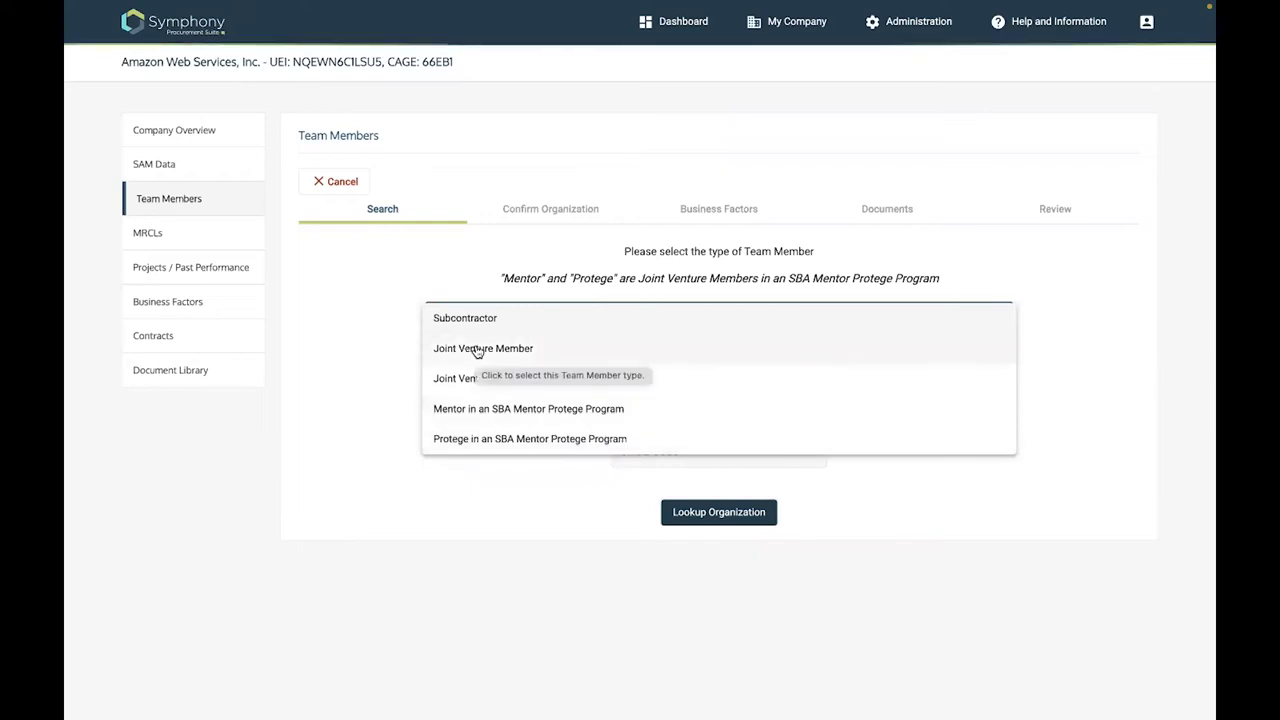
pyautogui.click(478, 350)
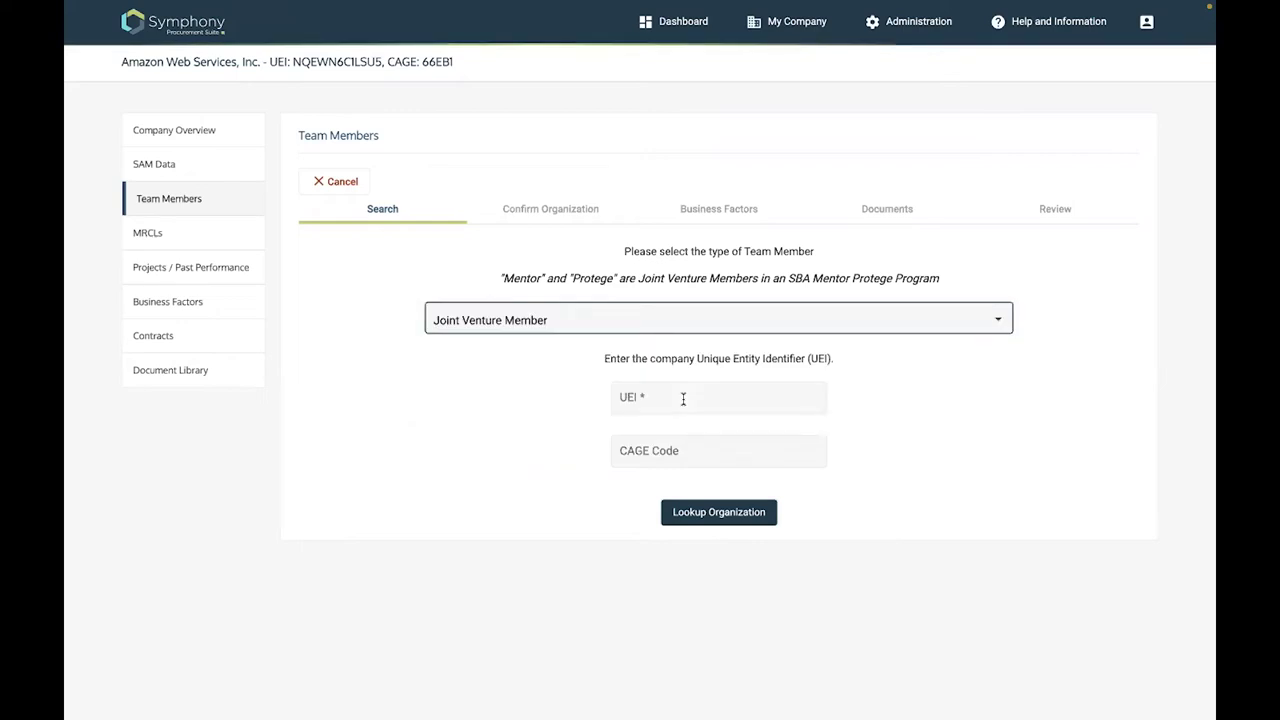
pyautogui.press('Tab')
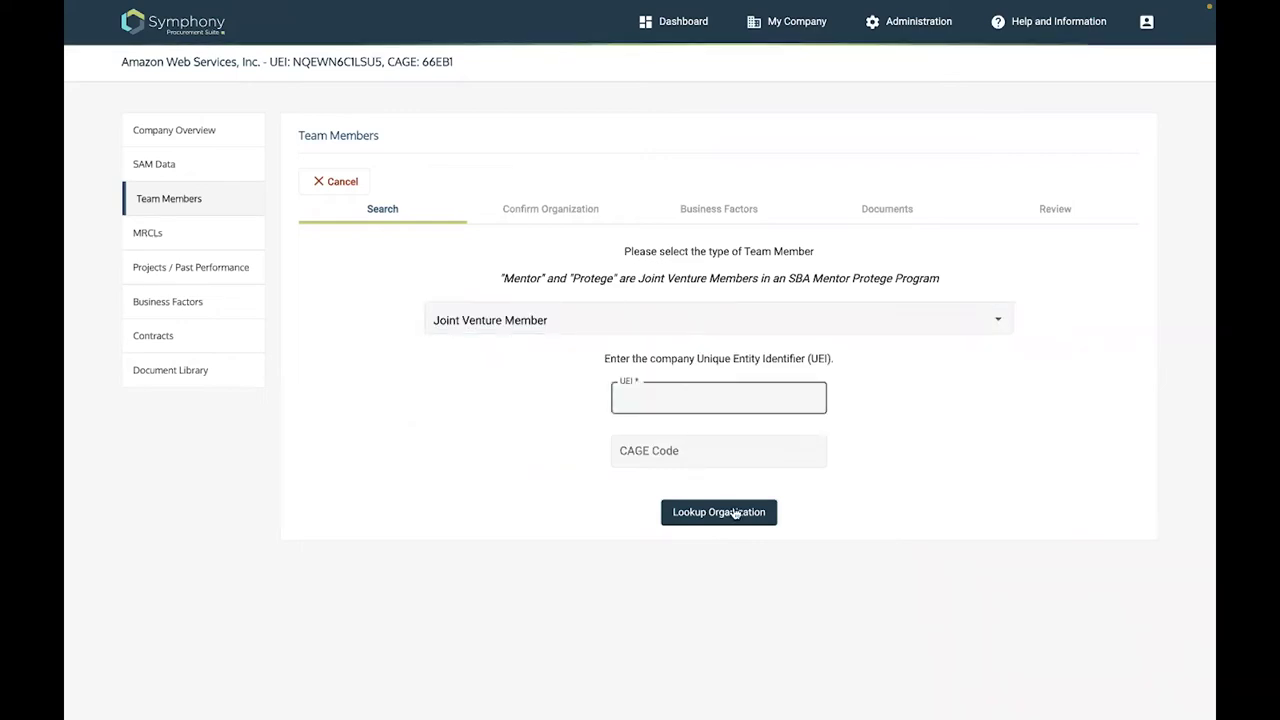
pyautogui.write('XHB1K9HA7VQ1')
pyautogui.click(735, 512)
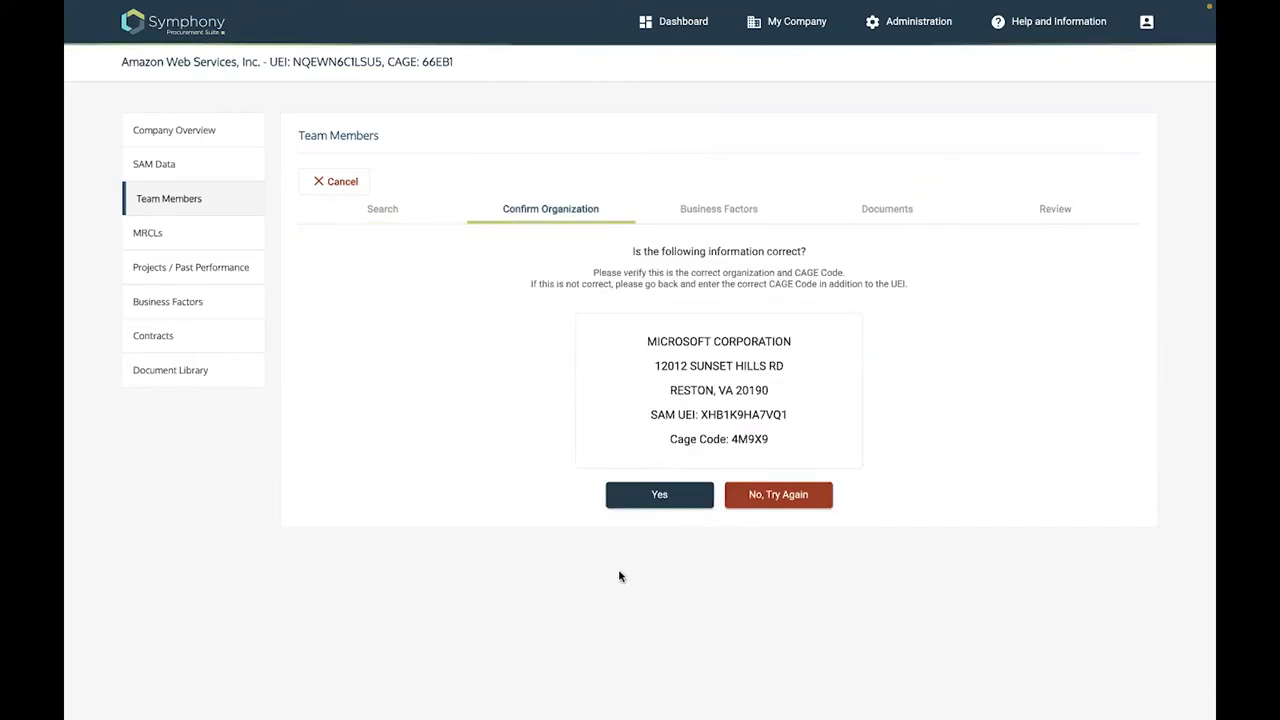
pyautogui.click(660, 496)
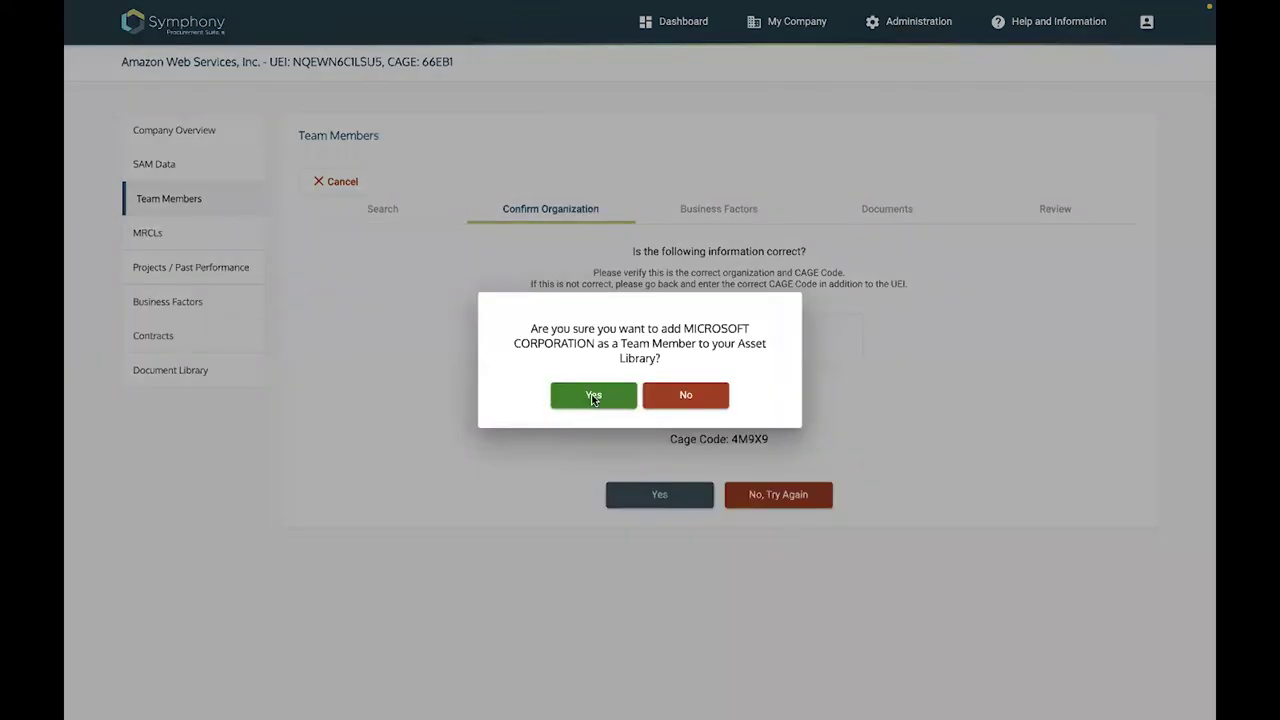
# Confirm Microsoft Corporation as a team member and open its Accounting System and Audit Information claim
pyautogui.click(593, 396)
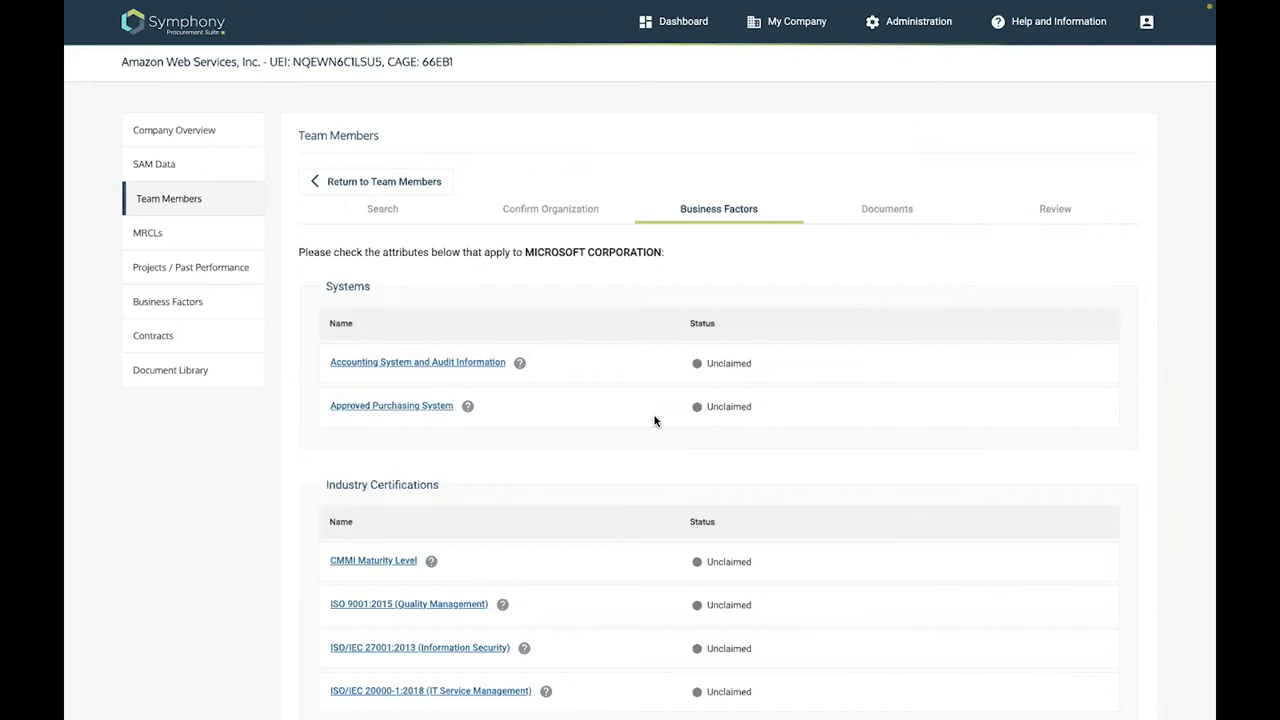
pyautogui.scroll(-2, 645, 273)
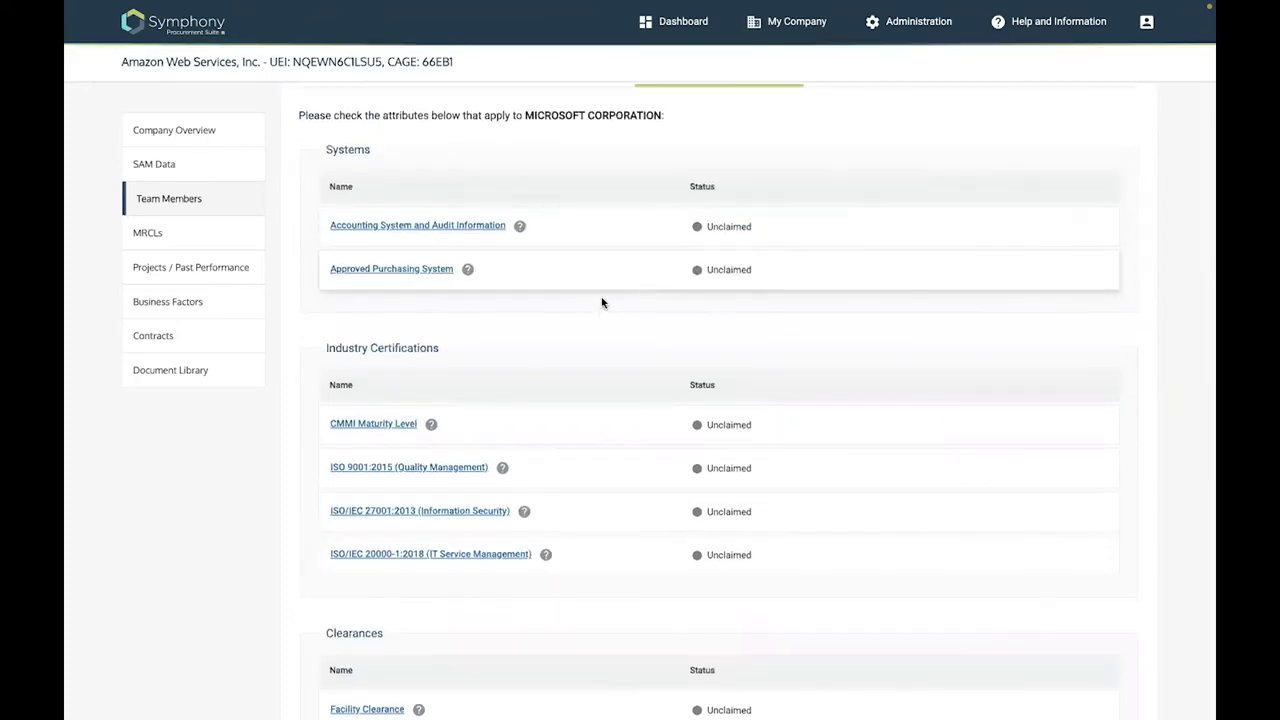
pyautogui.scroll(3, 415, 367)
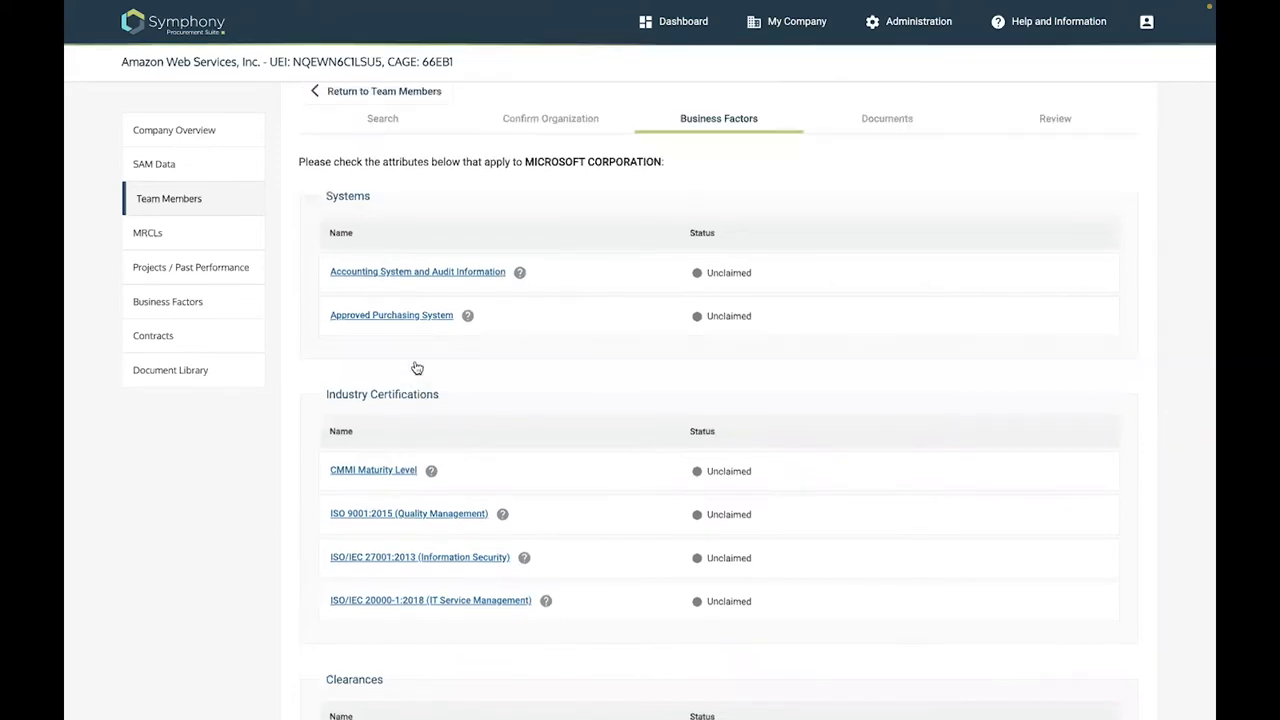
pyautogui.click(415, 364)
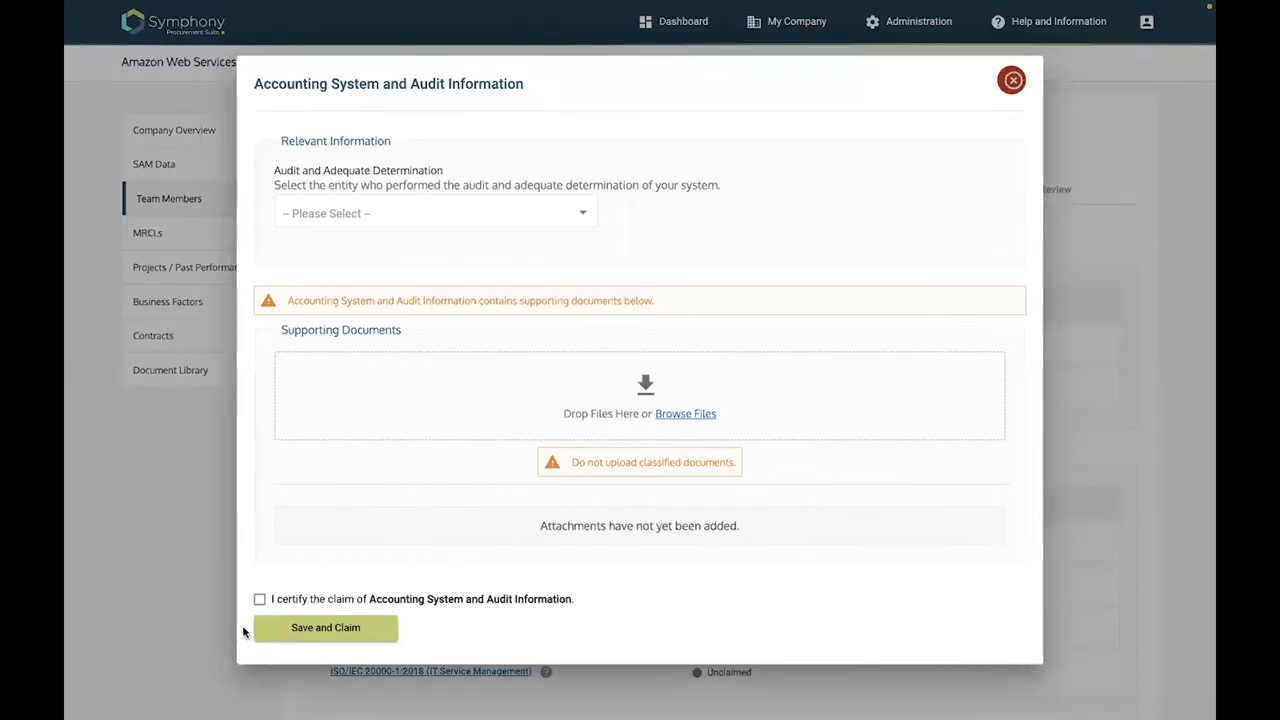
# Certify the Accounting System and Audit Information claim and upload DCAA.pdf as supporting document
pyautogui.click(259, 599)
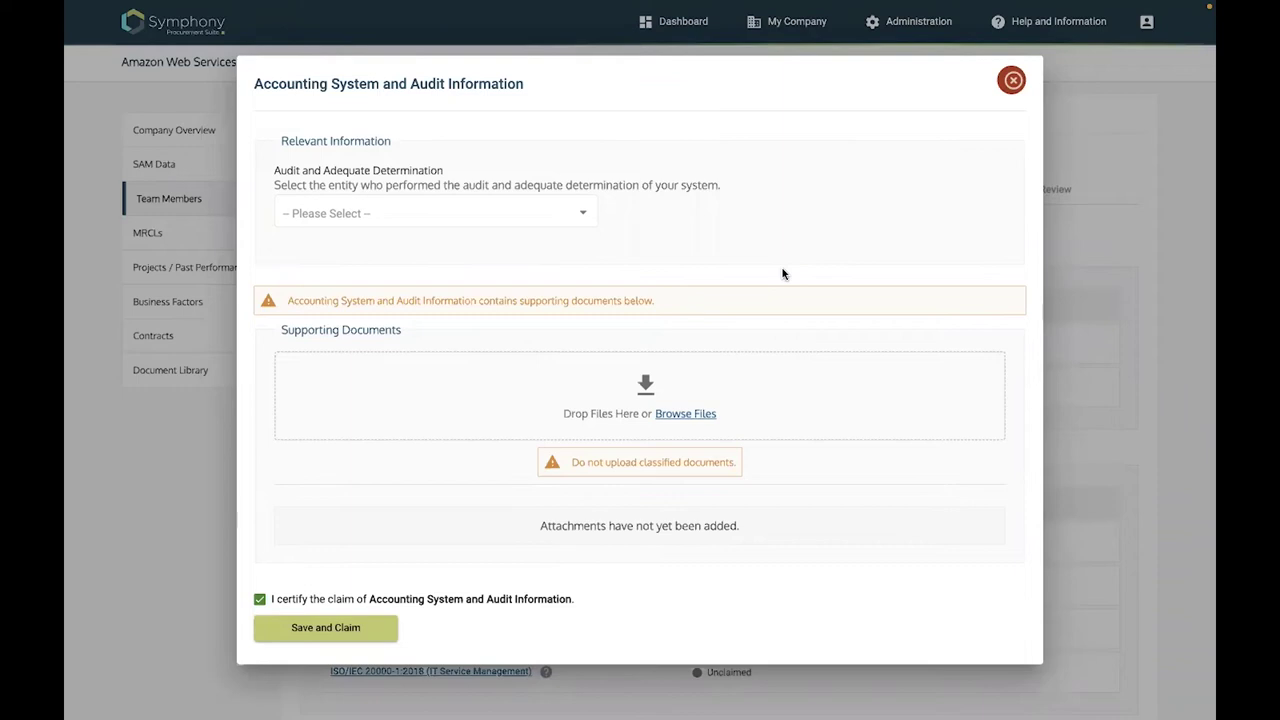
pyautogui.click(571, 355)
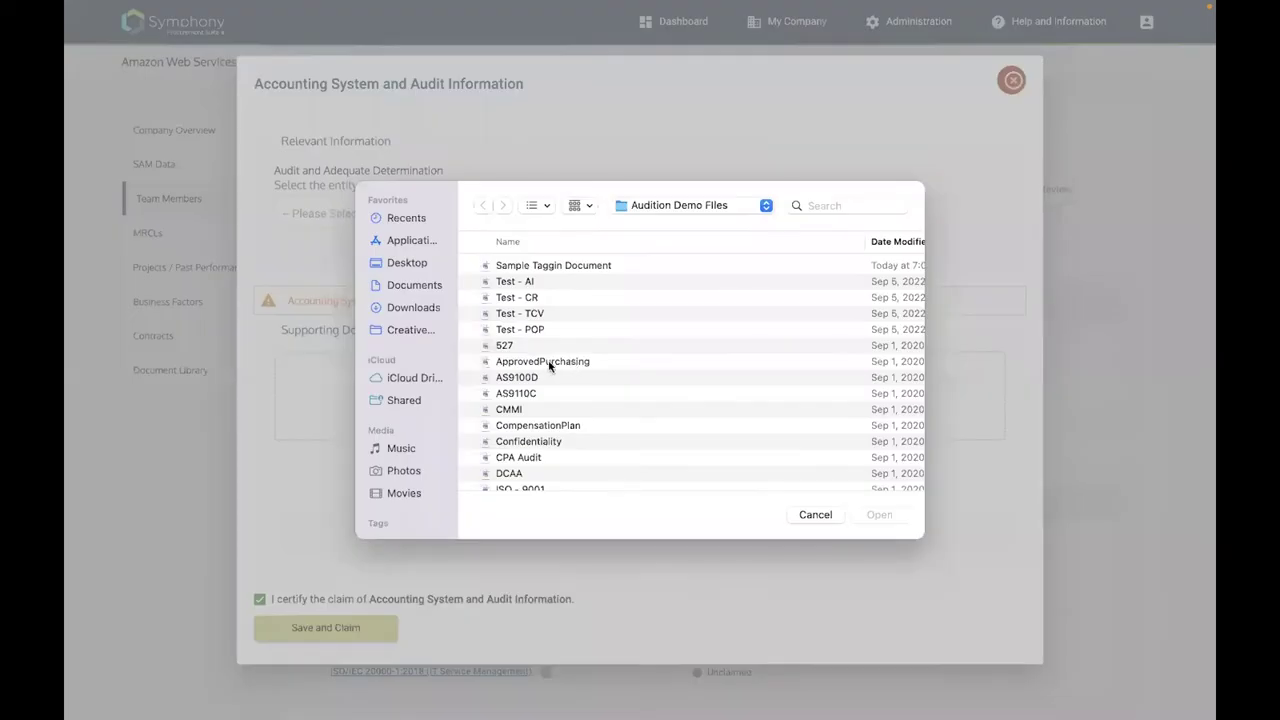
pyautogui.scroll(-1, 549, 366)
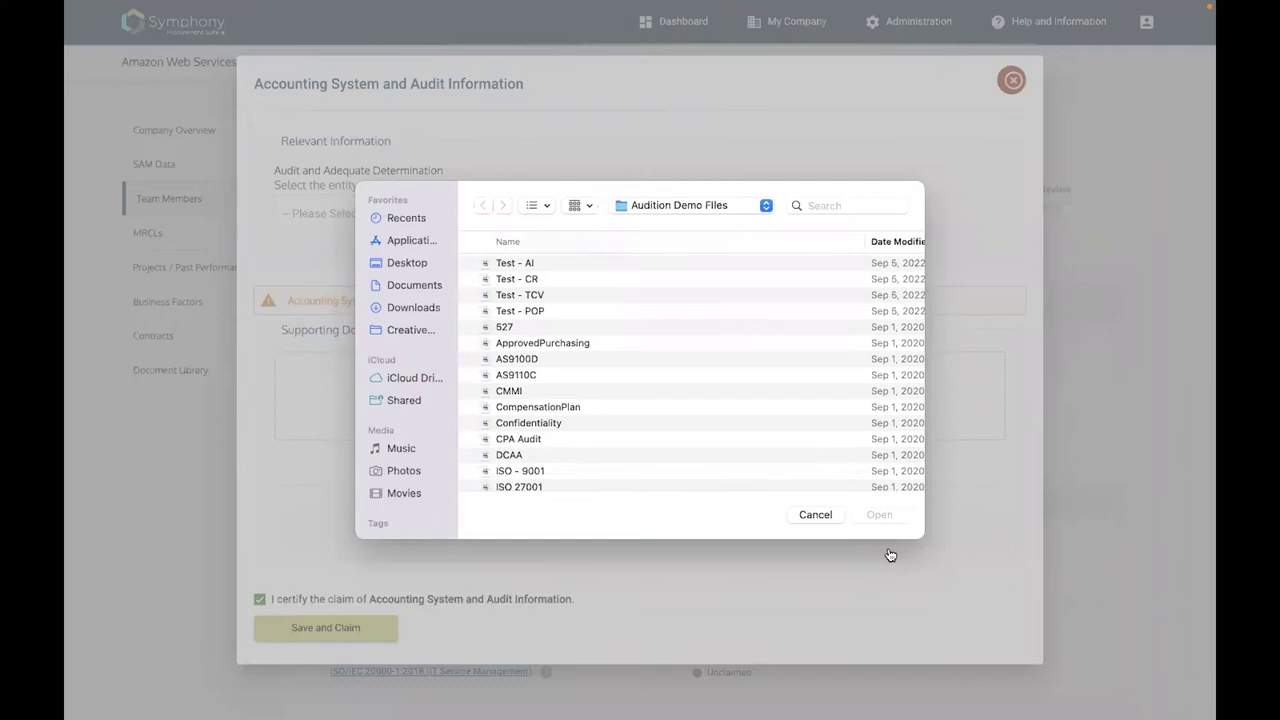
pyautogui.click(877, 512)
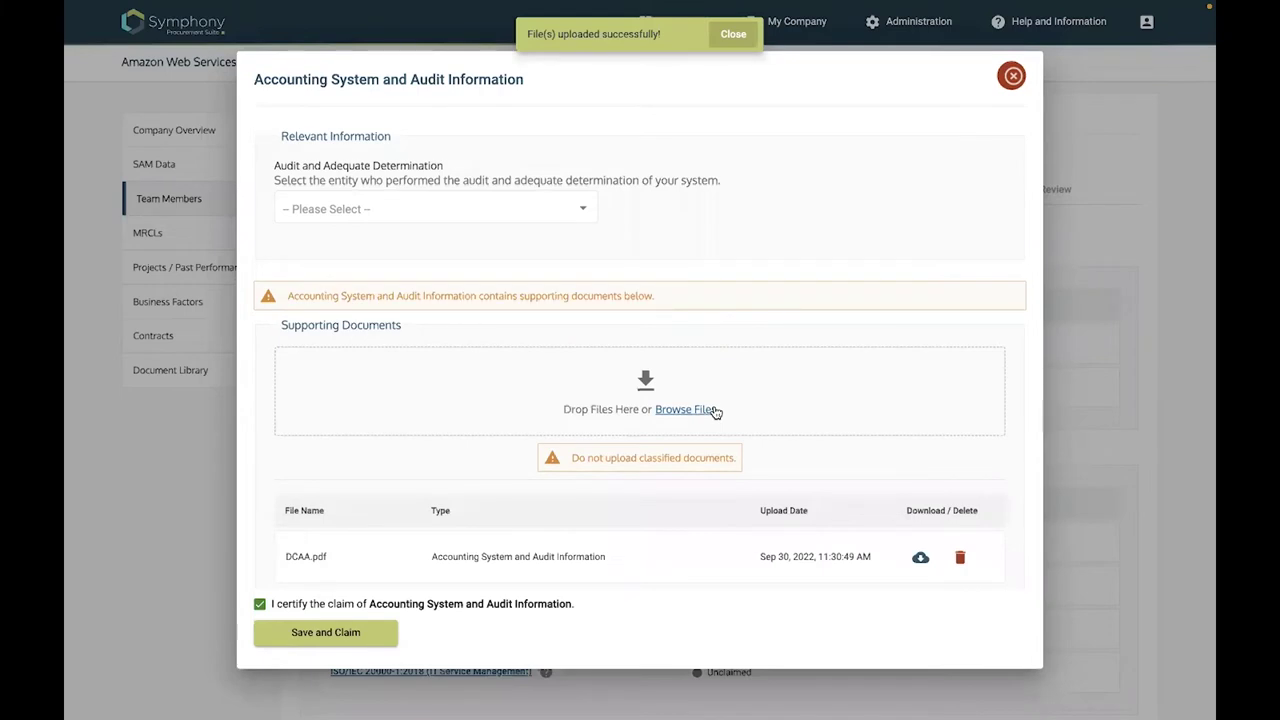
pyautogui.scroll(-1, 435, 407)
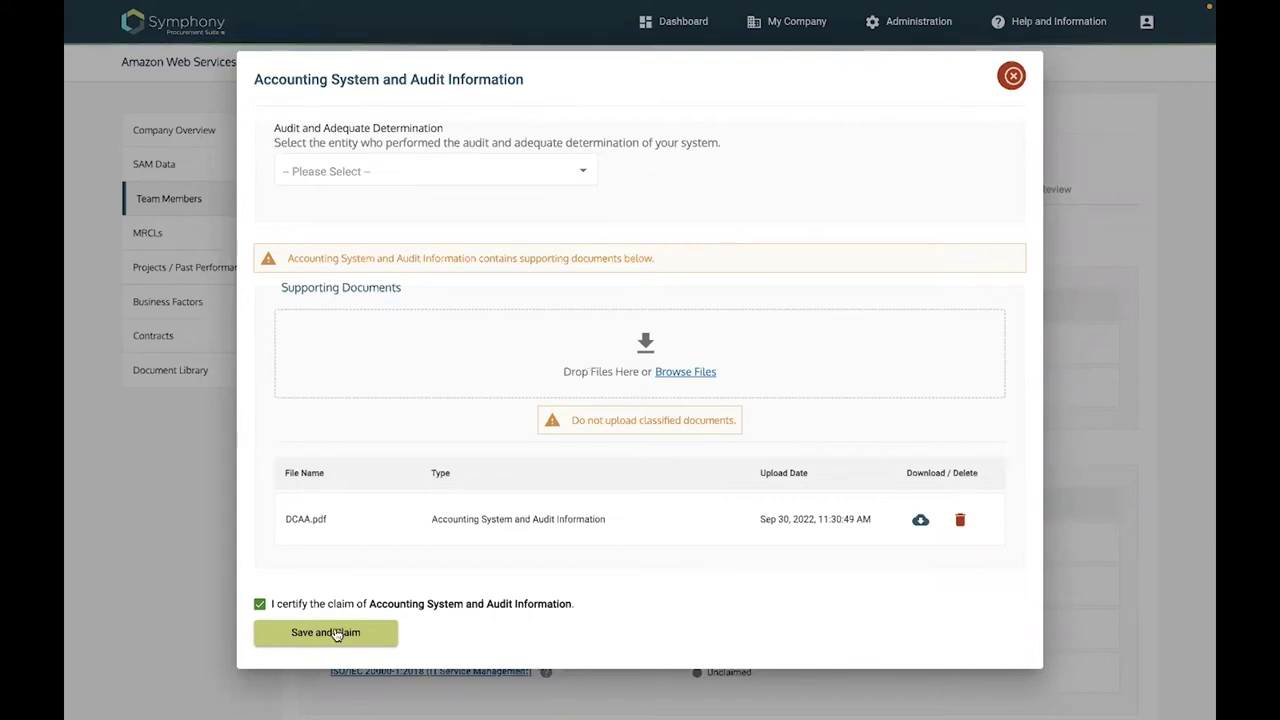
pyautogui.click(920, 521)
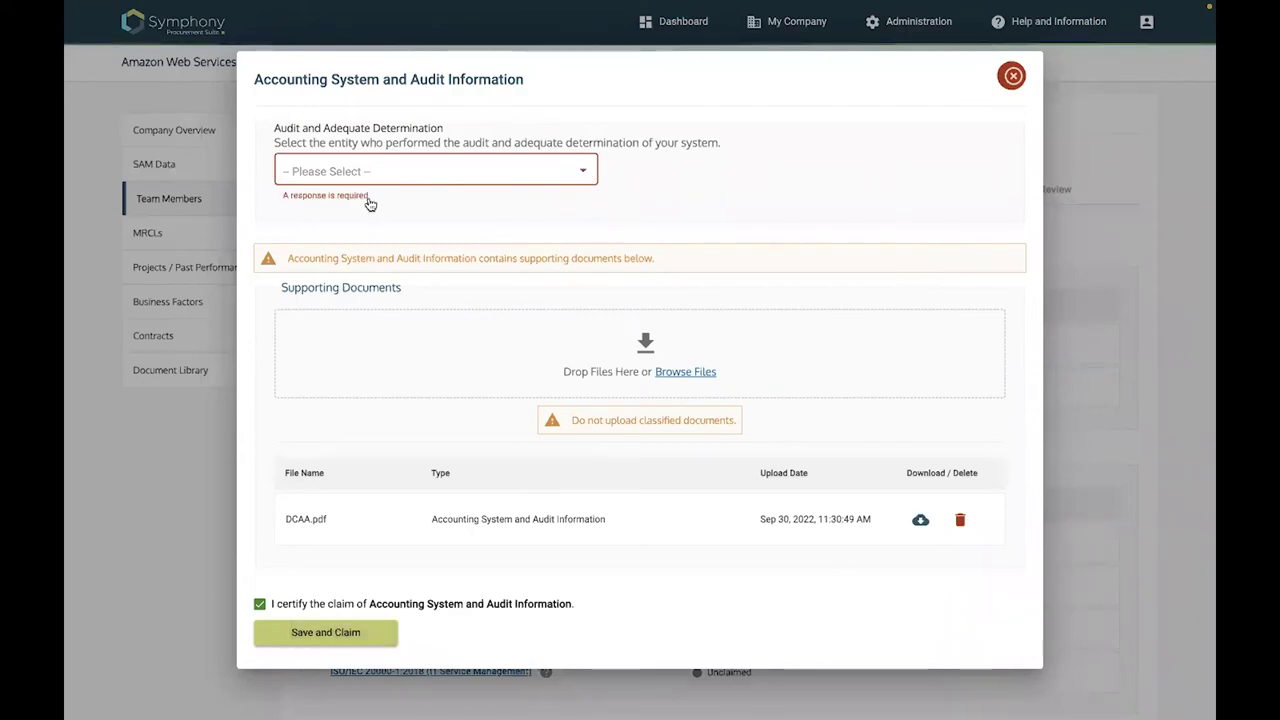
# Set the auditor to DCAA, DCMA, or CFA and save the claim
pyautogui.click(367, 198)
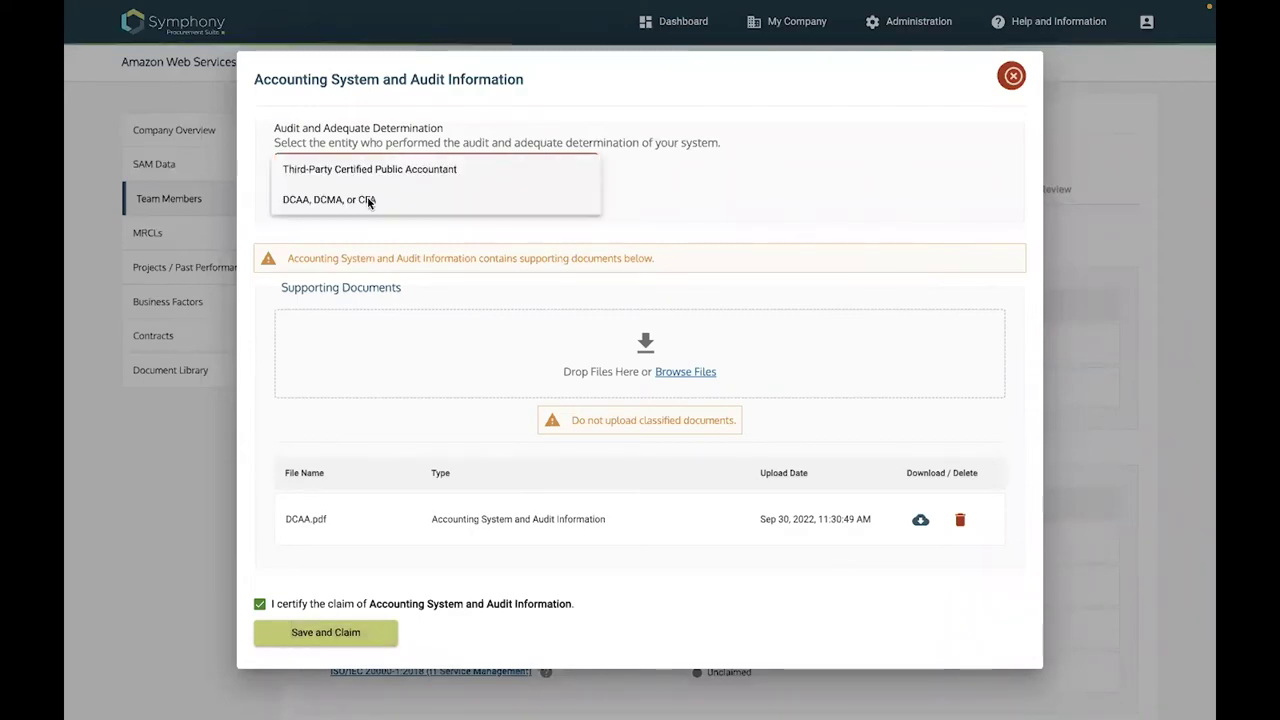
pyautogui.click(367, 200)
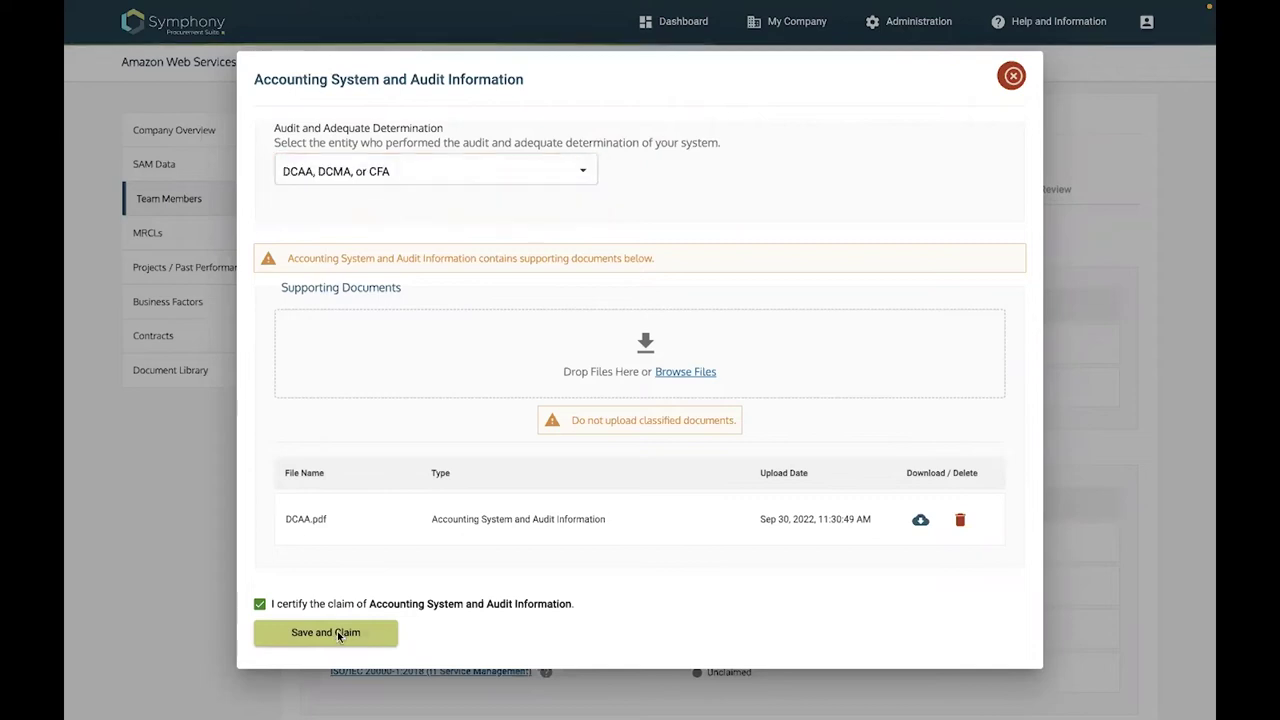
pyautogui.click(337, 632)
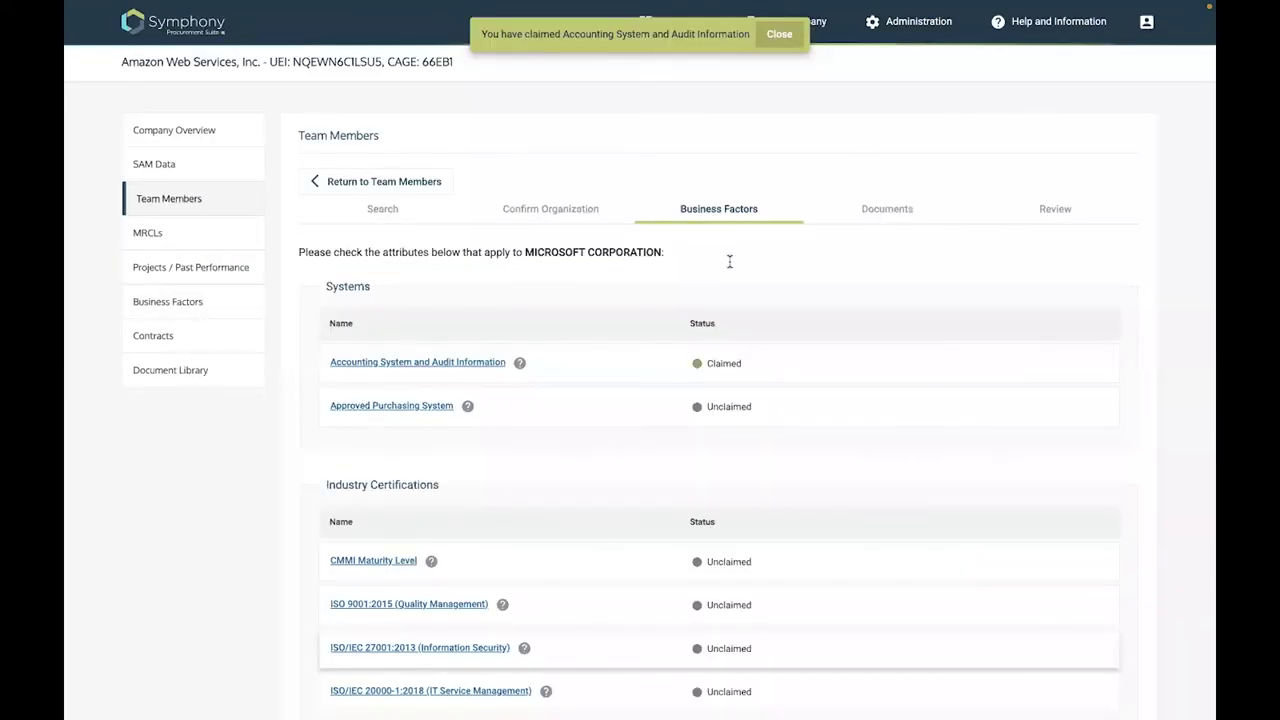
pyautogui.scroll(-1, 528, 341)
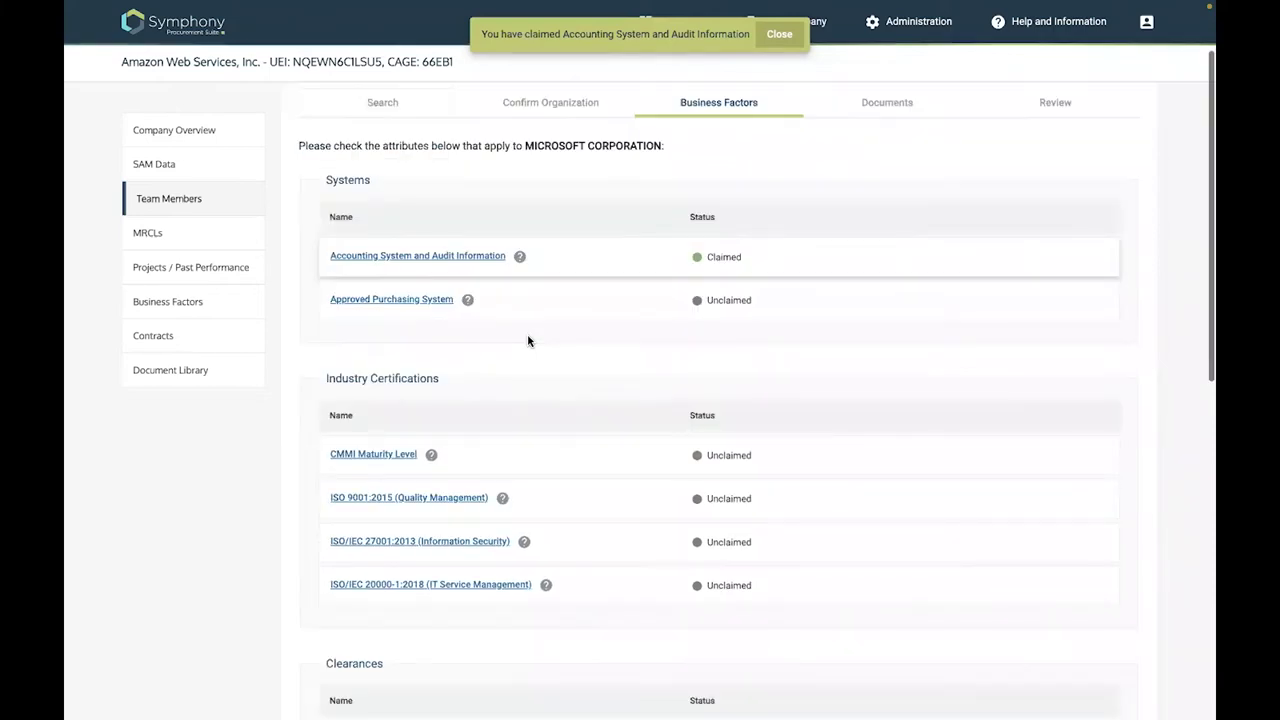
pyautogui.scroll(-2, 372, 289)
# Set the CMMI Maturity Level claim to level 3 with the CMMI-Services model
pyautogui.click(375, 289)
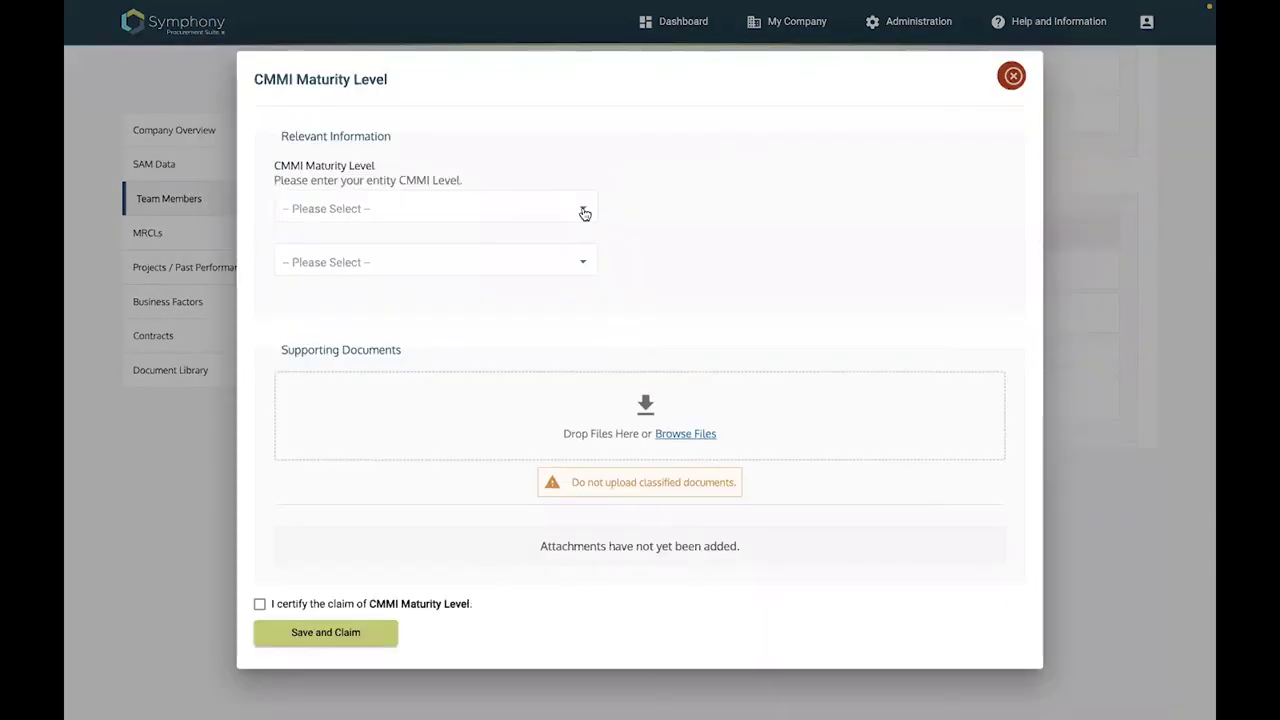
pyautogui.click(585, 213)
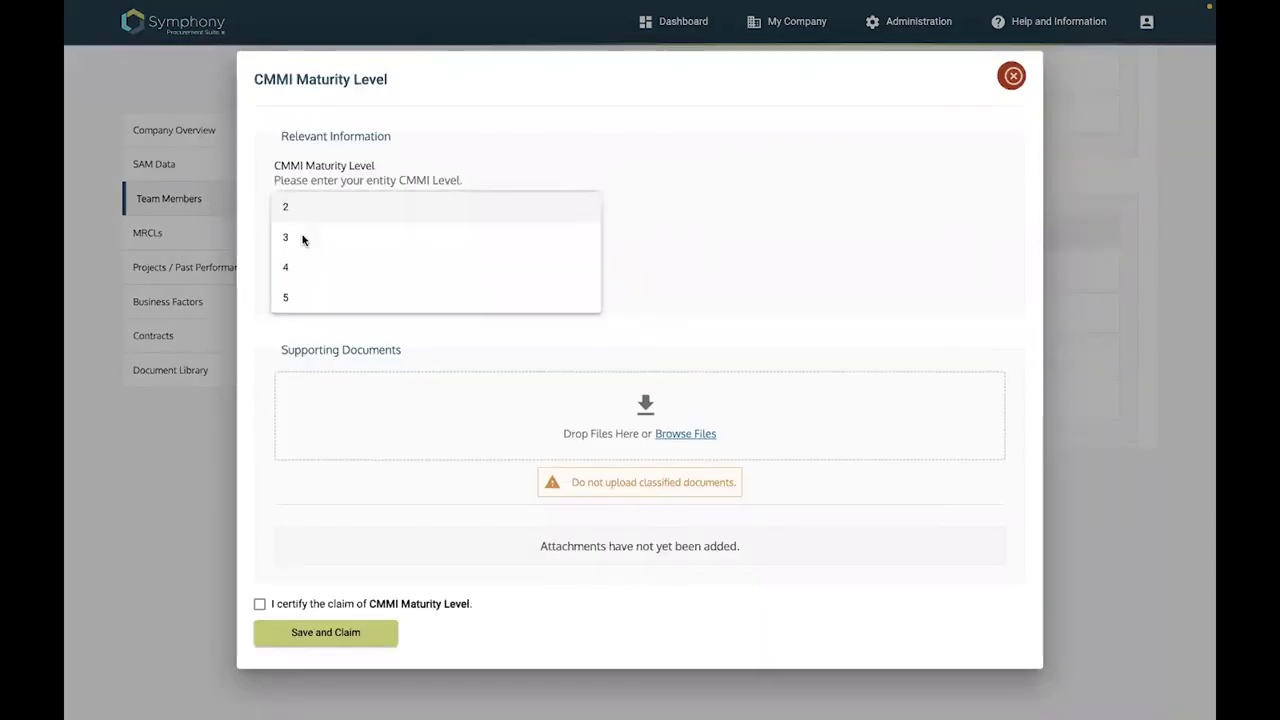
pyautogui.press('Down')
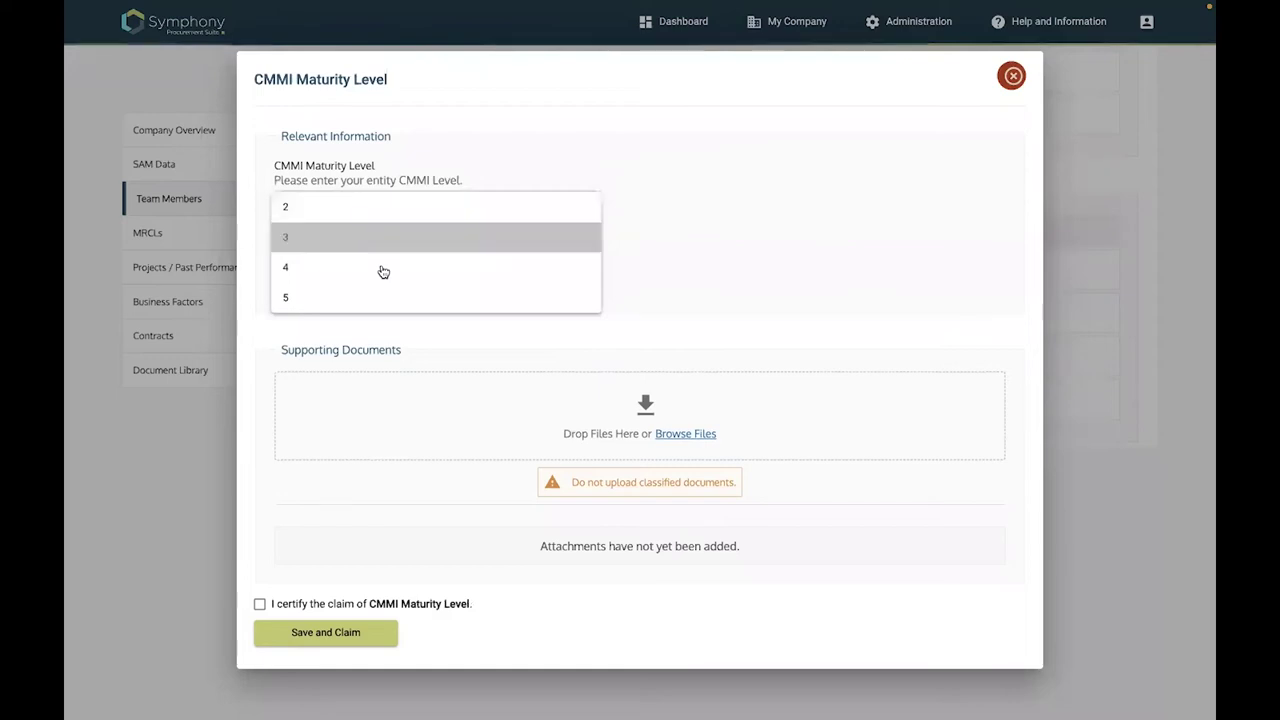
pyautogui.press('Return')
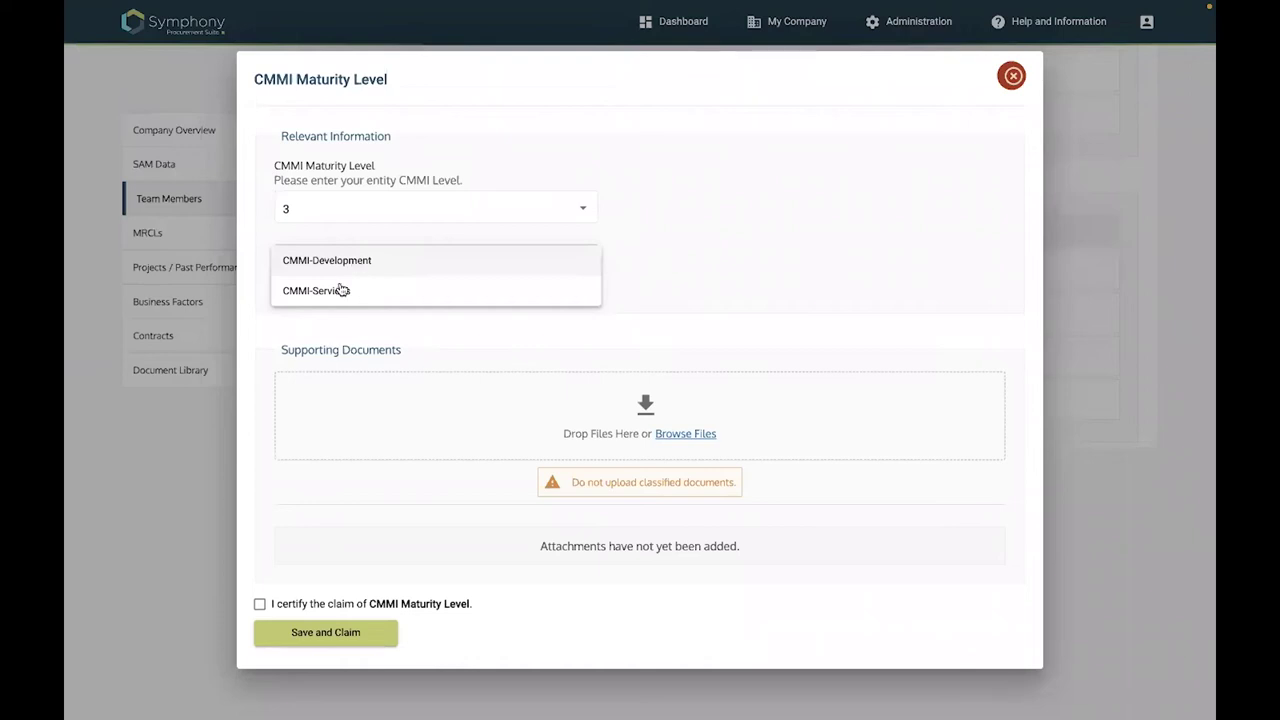
pyautogui.click(559, 281)
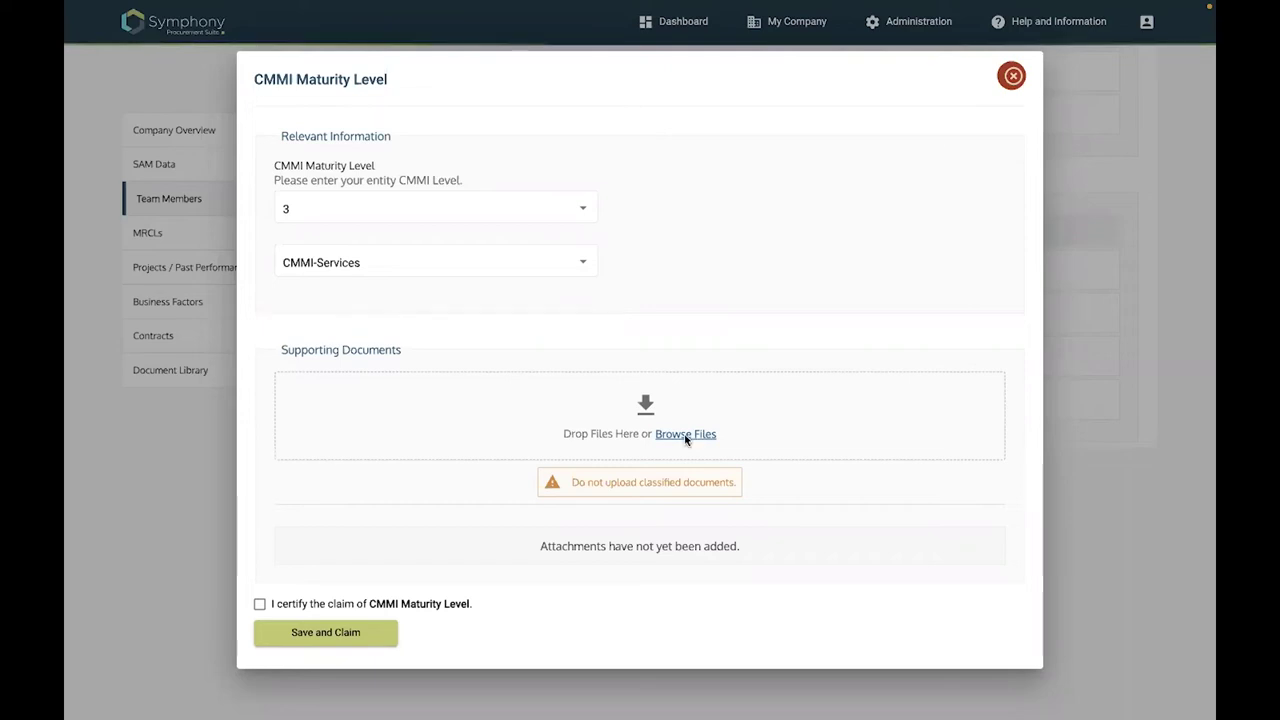
# Attach CMMI.pdf to the CMMI Maturity Level claim and certify it
pyautogui.click(503, 413)
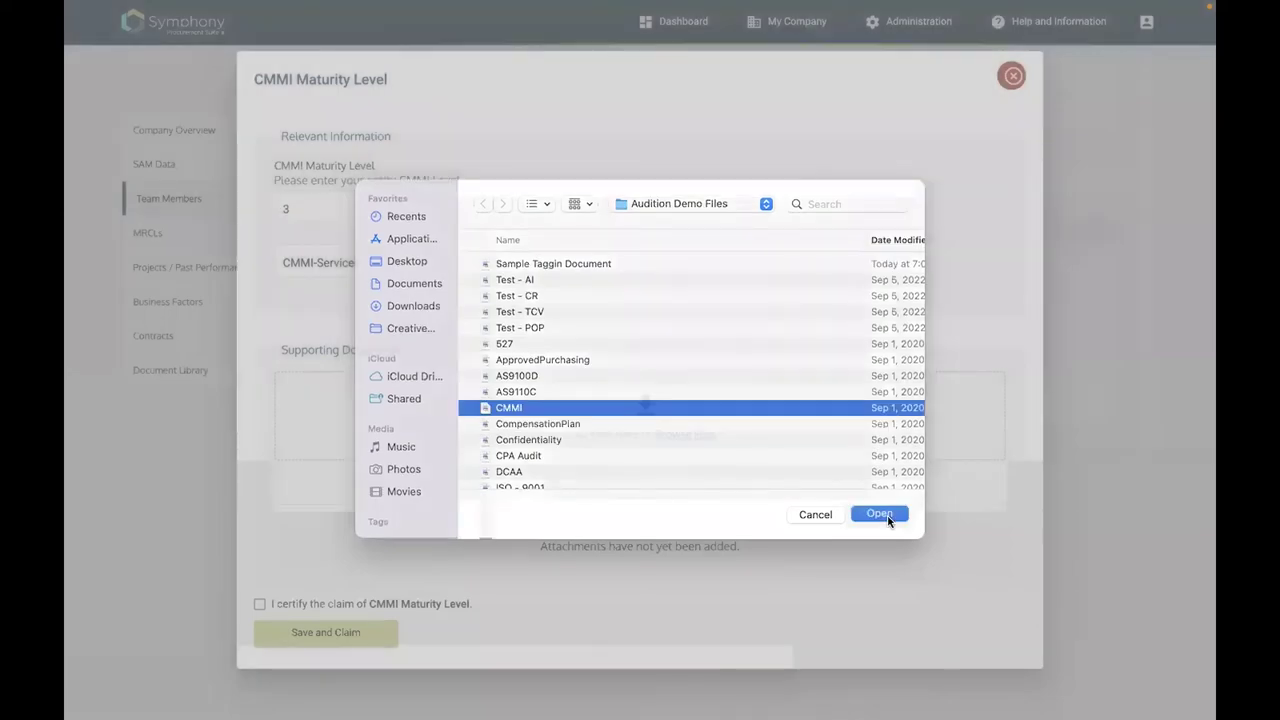
pyautogui.click(886, 518)
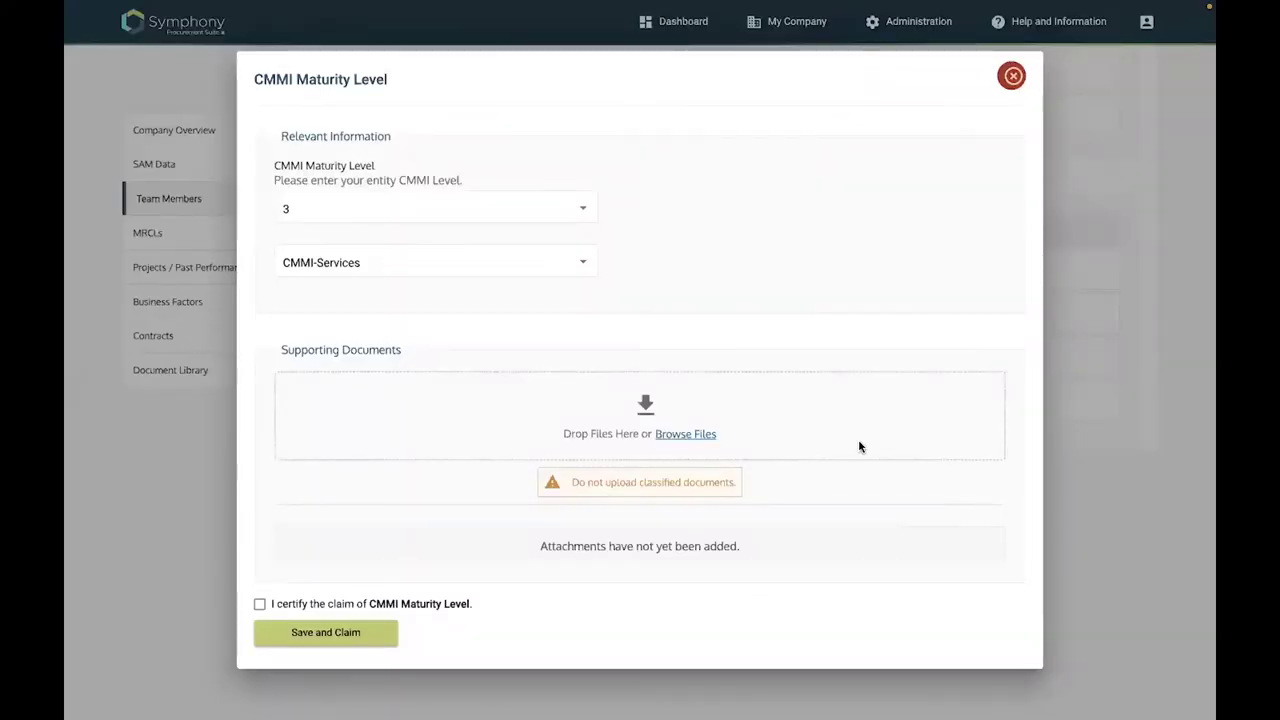
pyautogui.scroll(-1, 338, 617)
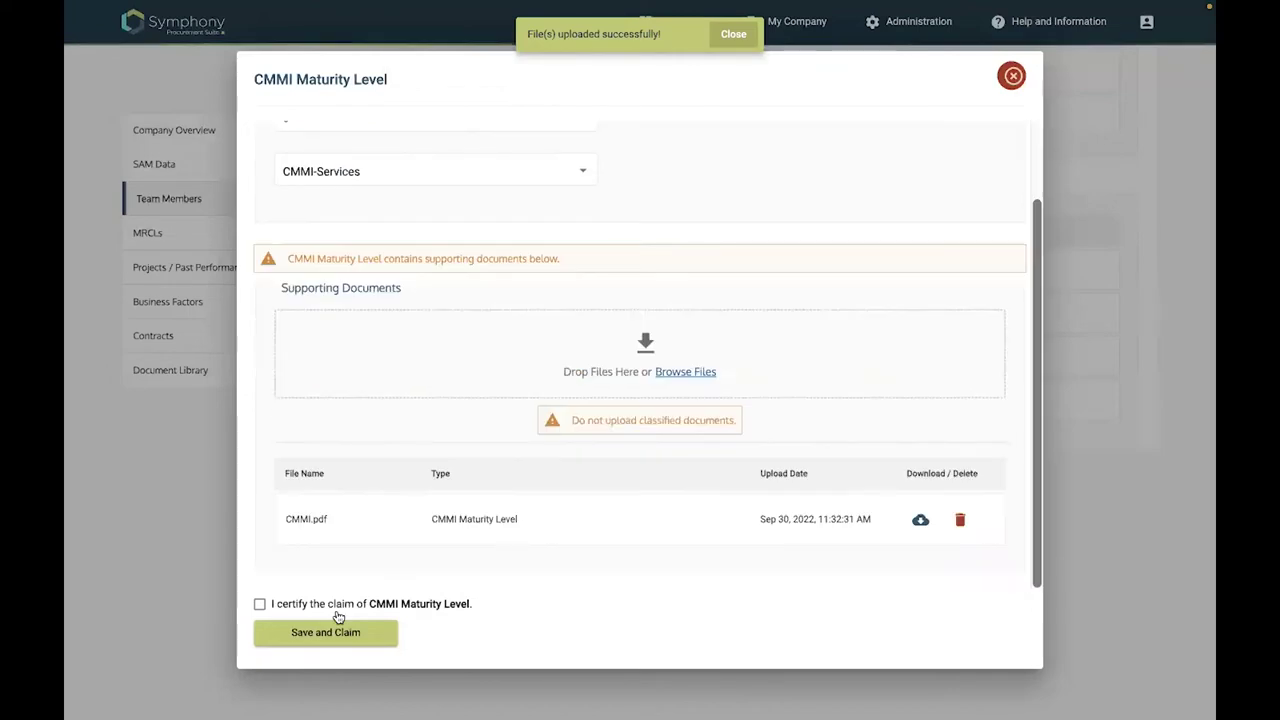
pyautogui.click(338, 614)
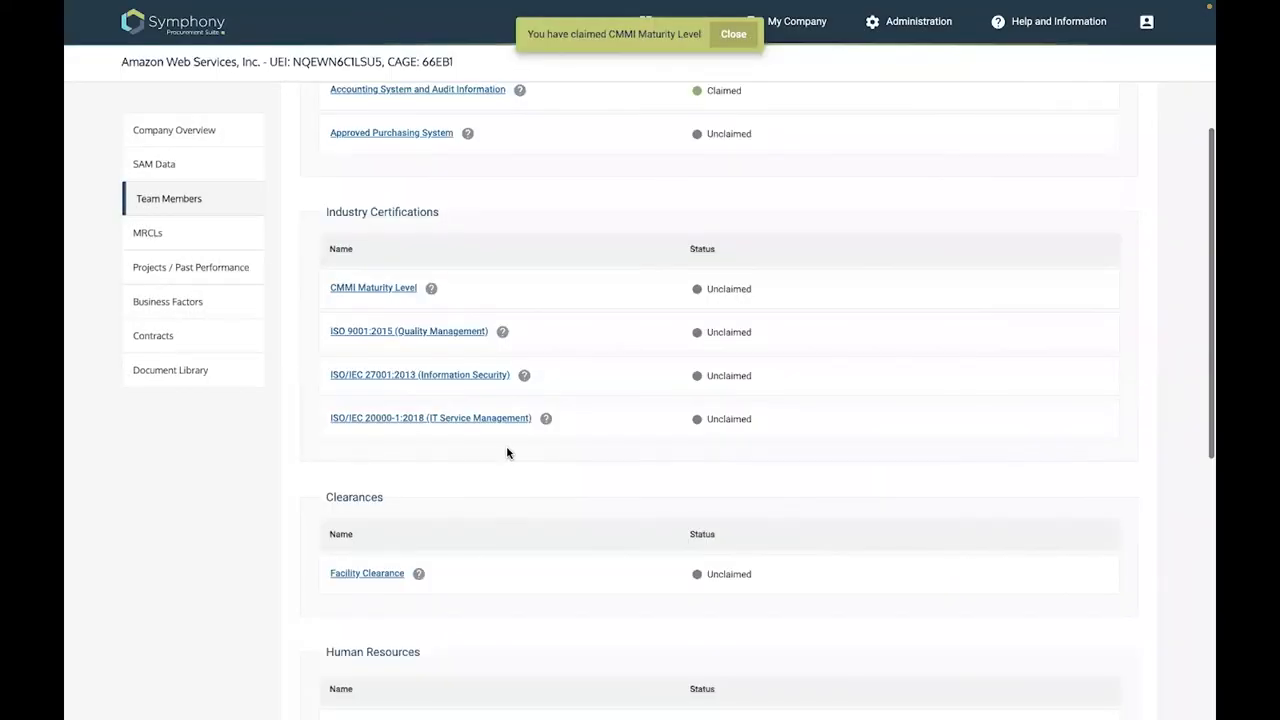
# Certify the GSA 527 financial document, attach 527.pdf, and submit the claim
pyautogui.scroll(-6, 507, 453)
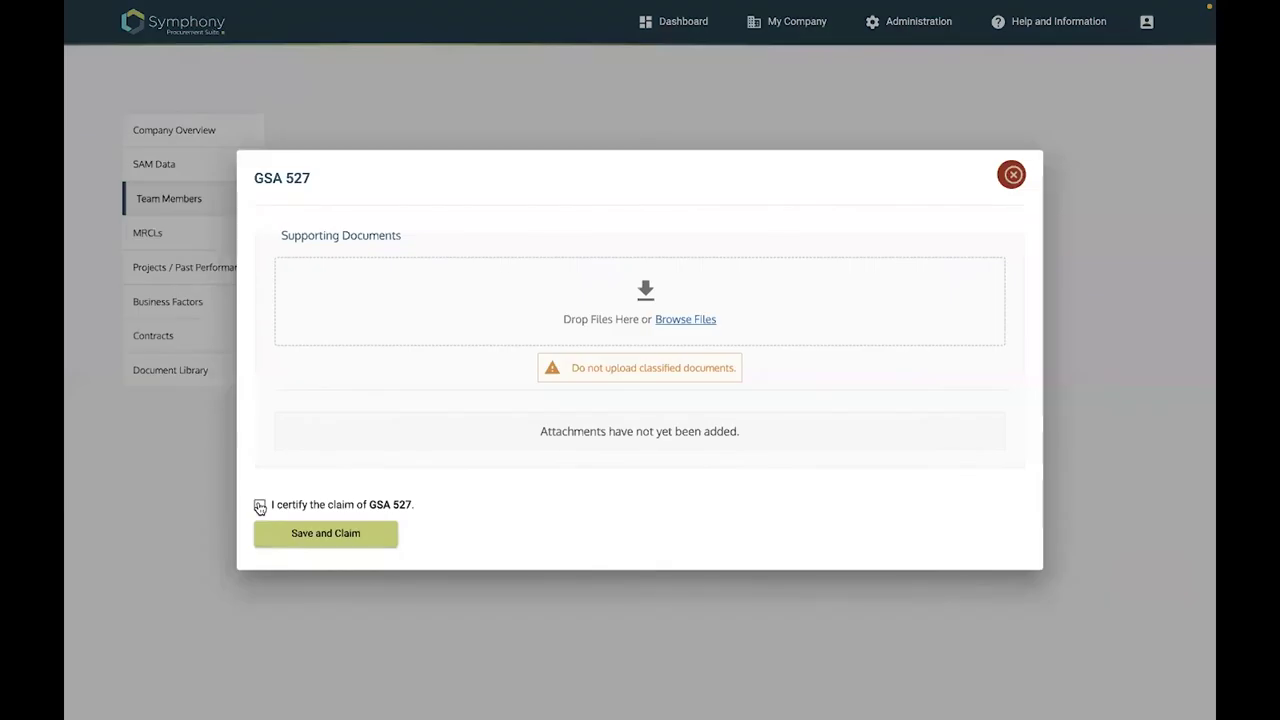
pyautogui.click(260, 507)
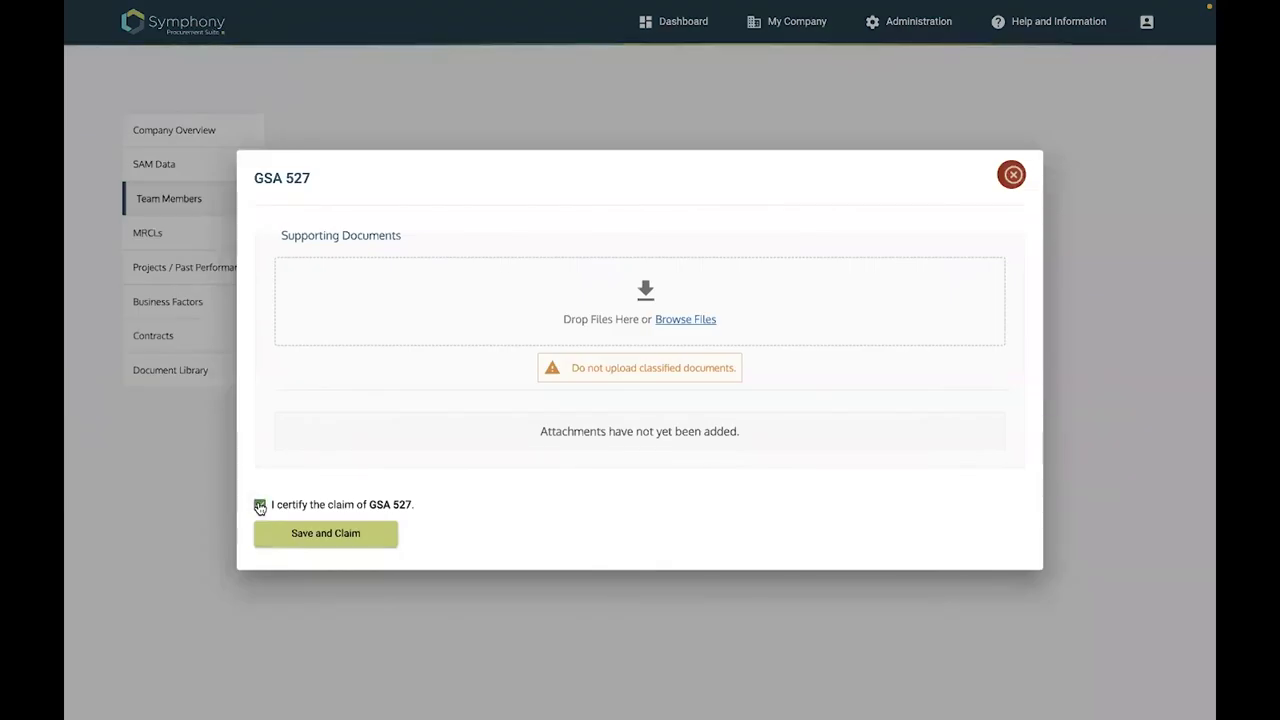
pyautogui.click(687, 321)
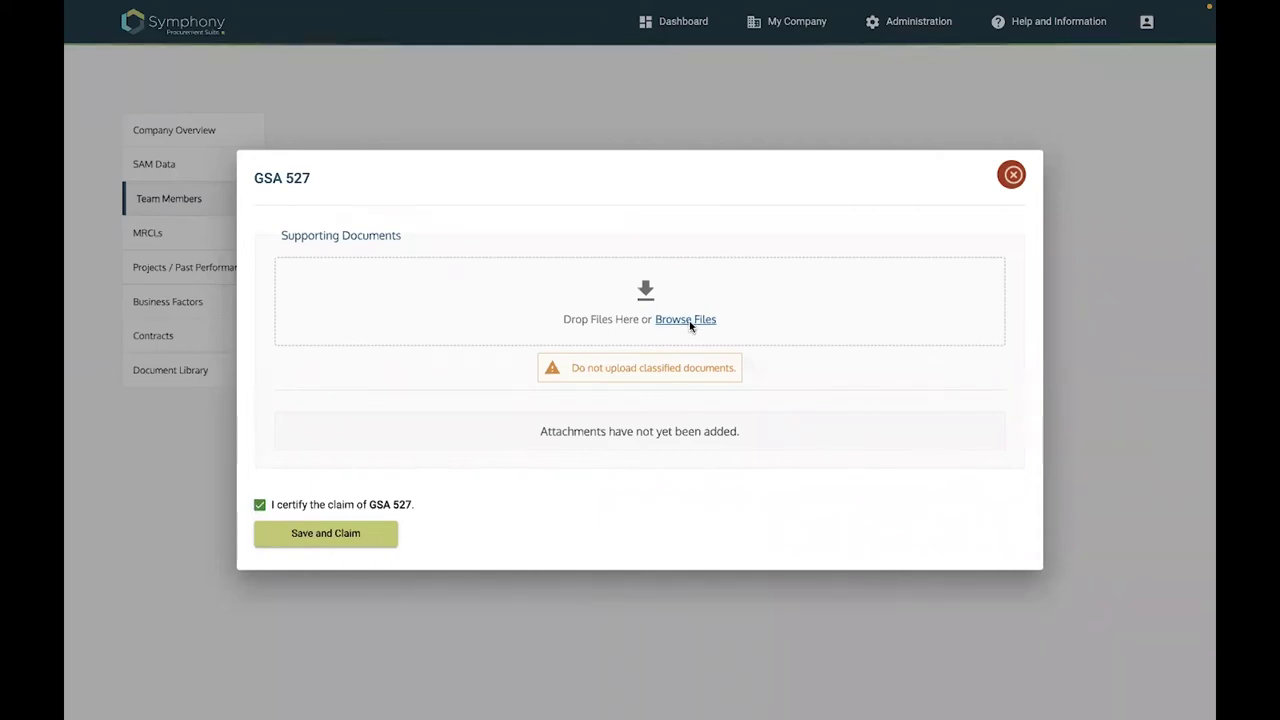
pyautogui.scroll(-5, 591, 417)
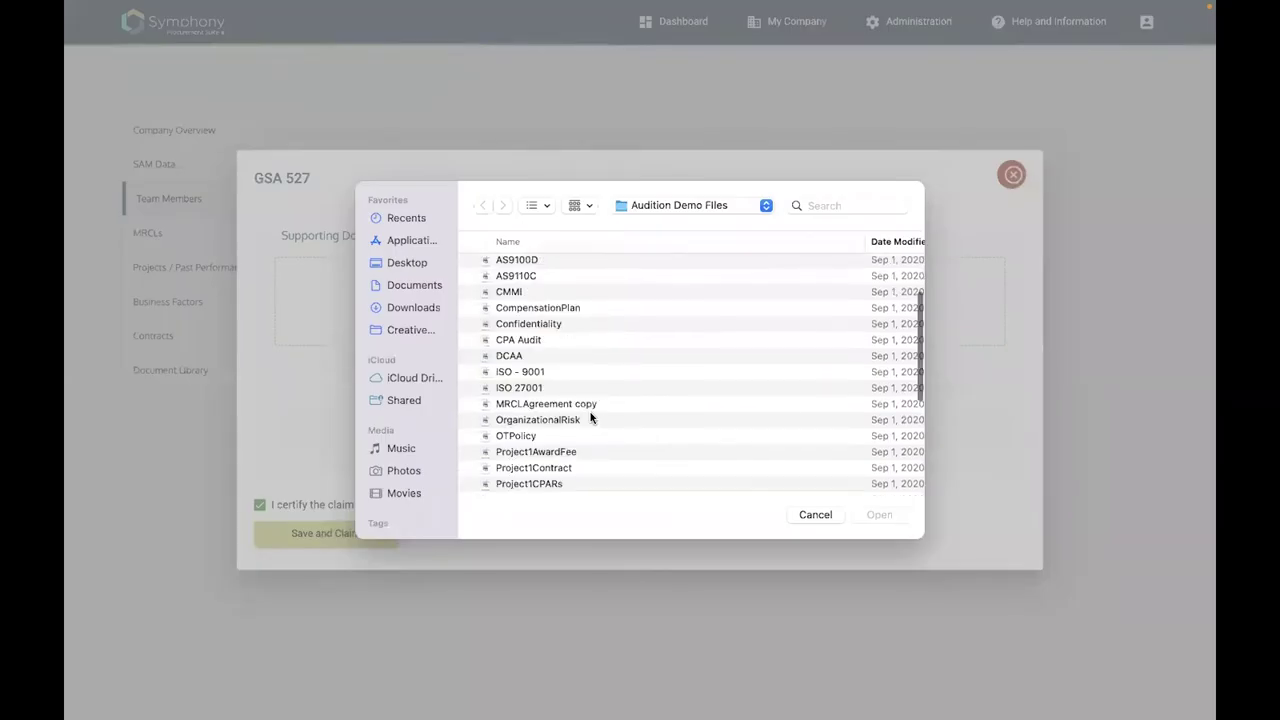
pyautogui.scroll(-2, 591, 418)
pyautogui.scroll(-3, 590, 417)
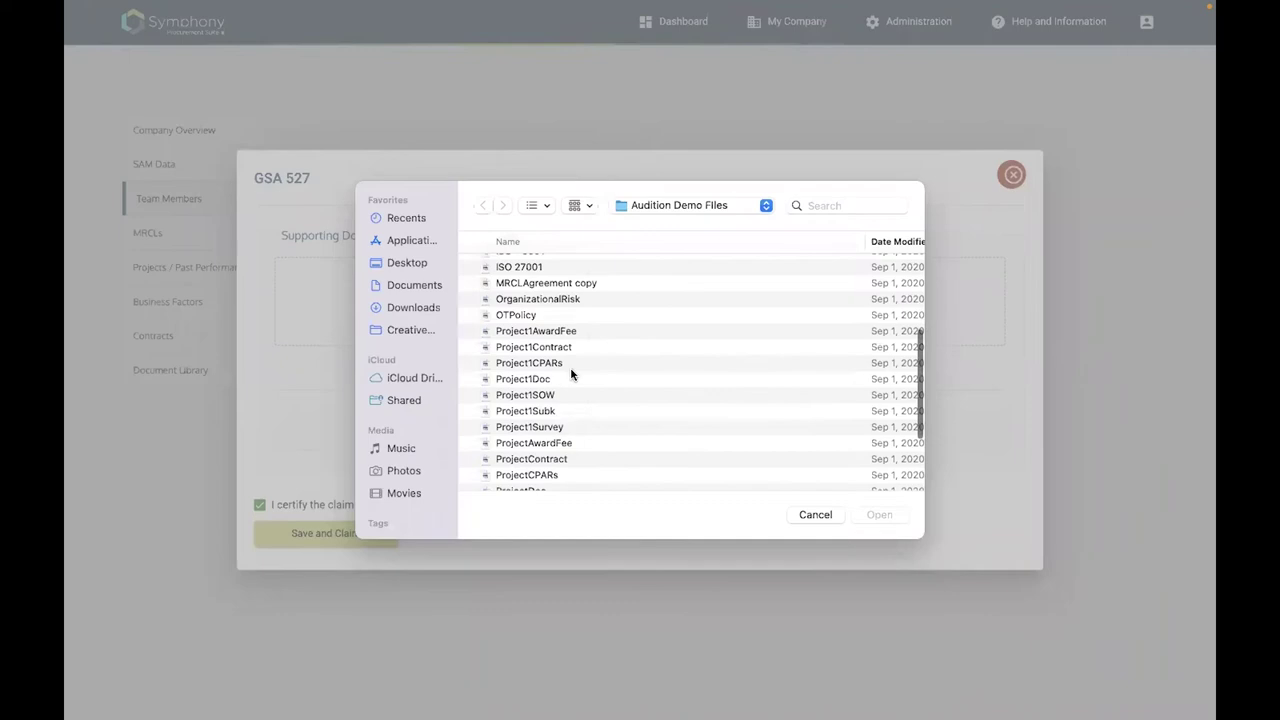
pyautogui.scroll(5, 570, 370)
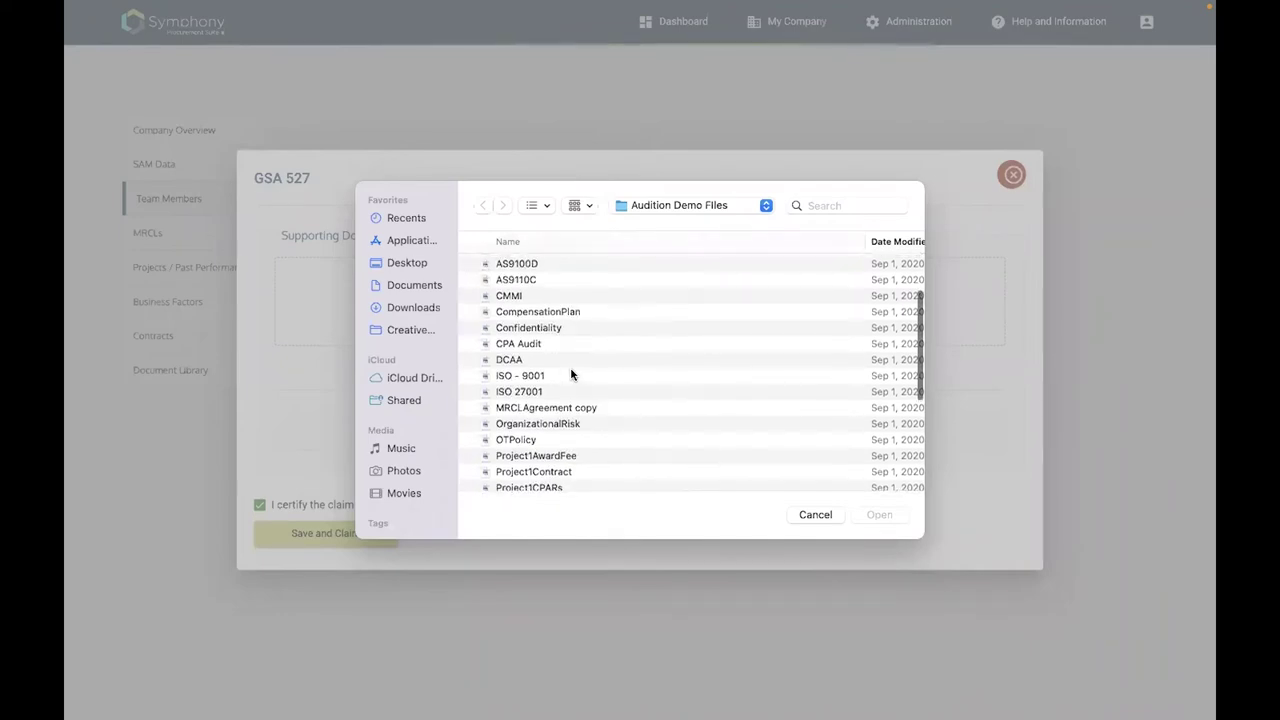
pyautogui.scroll(4, 588, 243)
pyautogui.scroll(-2, 570, 313)
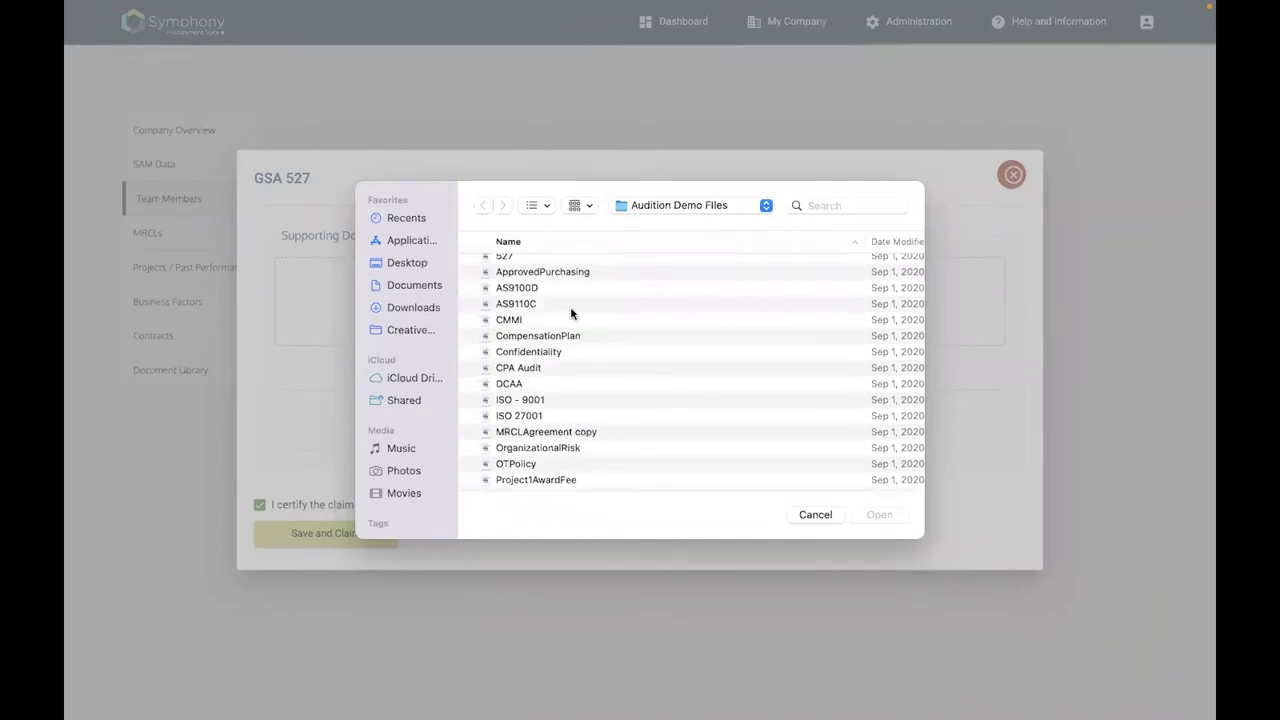
pyautogui.click(516, 266)
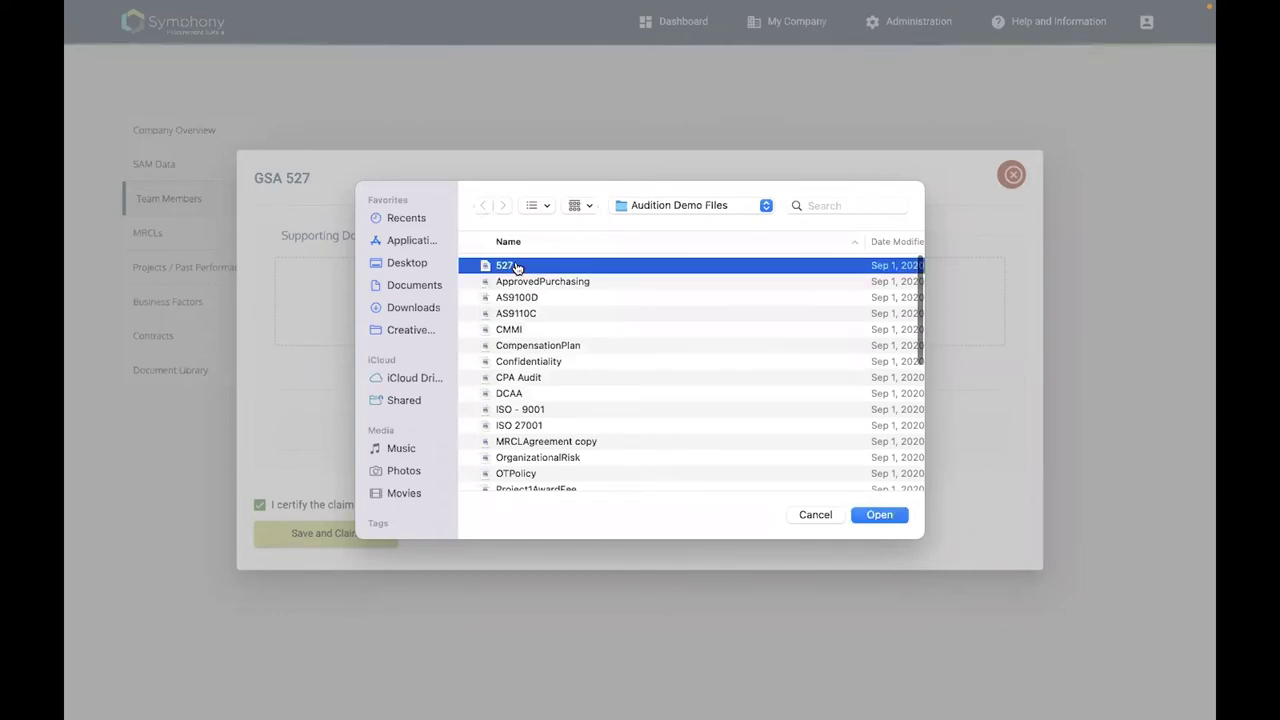
pyautogui.doubleClick(516, 266)
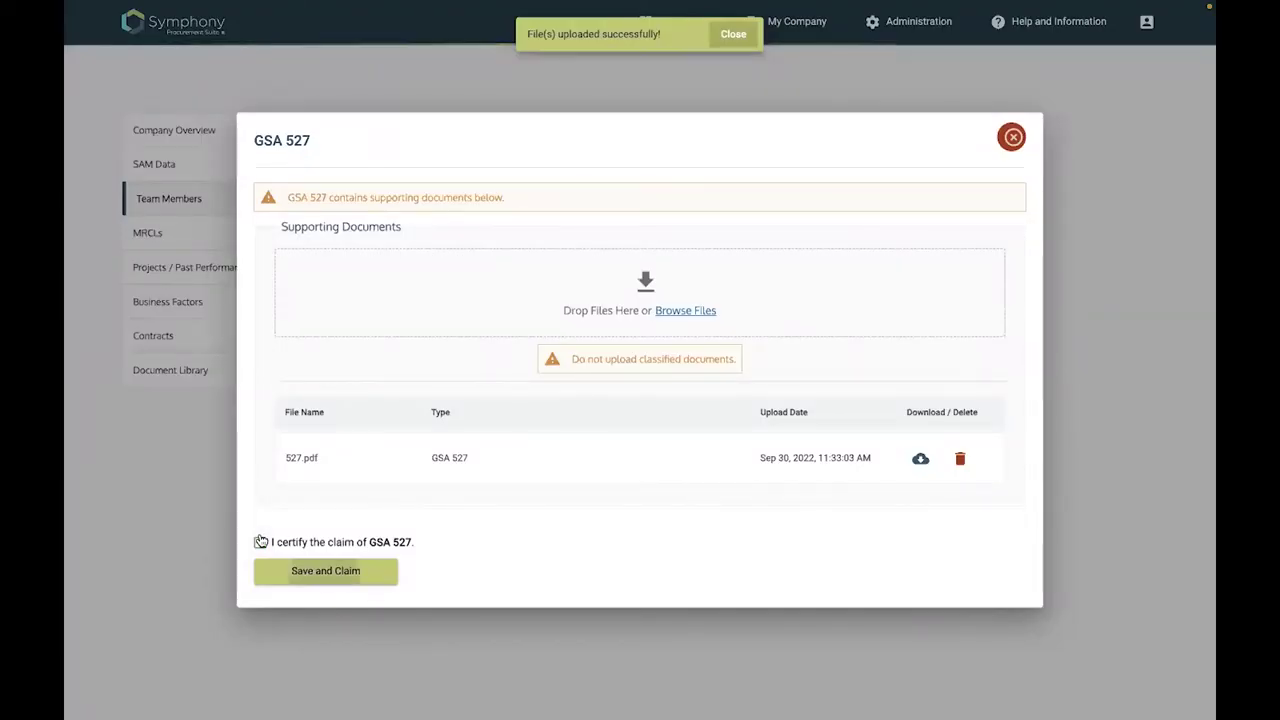
pyautogui.click(322, 580)
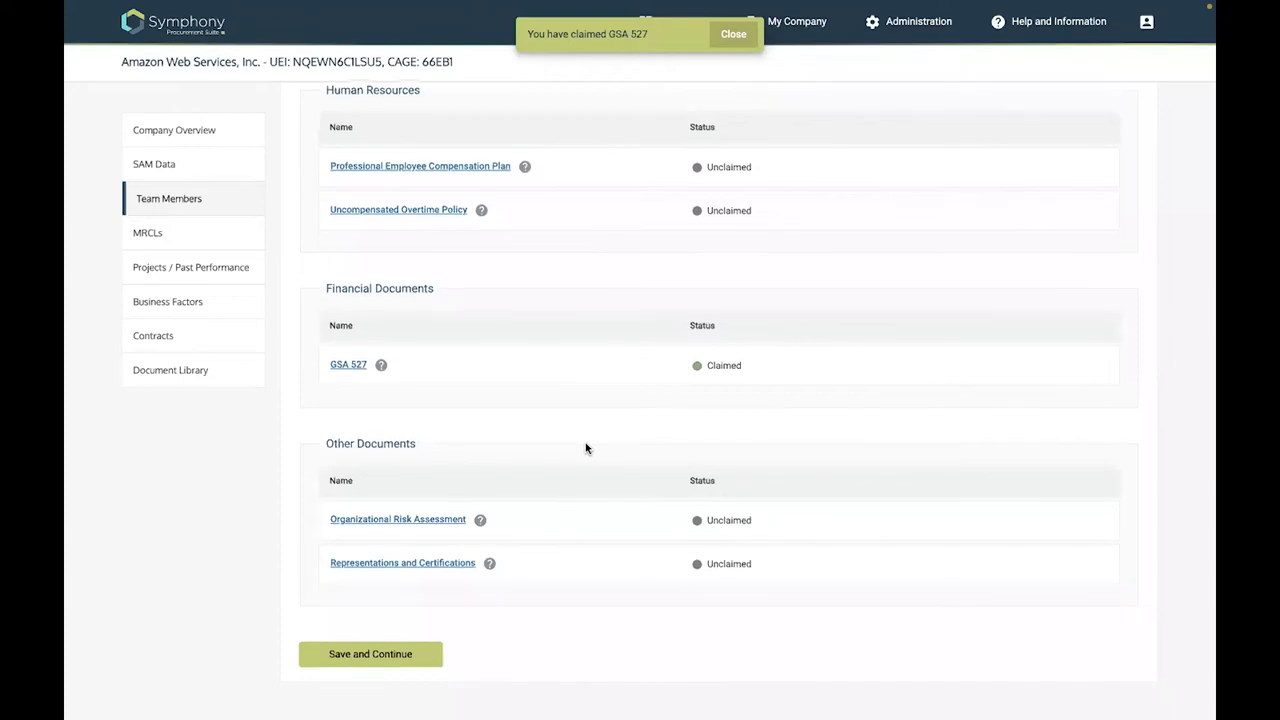
# Save the certifications and continue to the Documents step
pyautogui.click(388, 652)
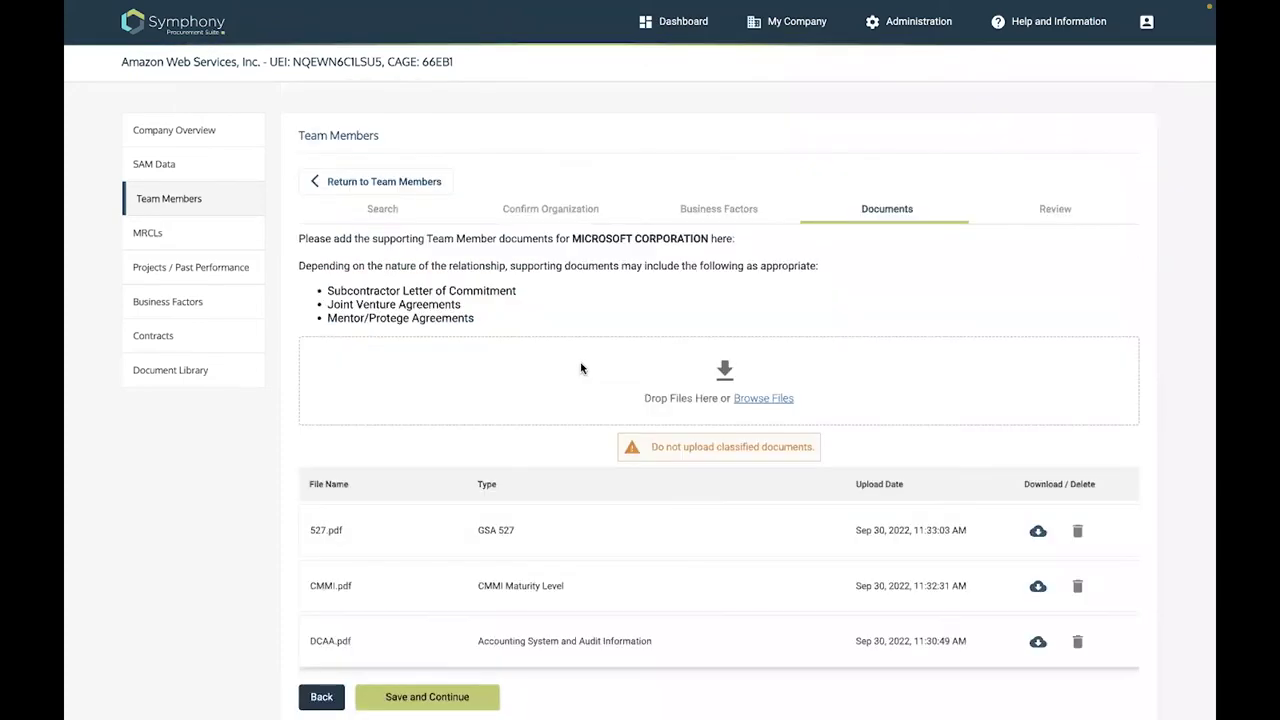
pyautogui.scroll(-1, 800, 421)
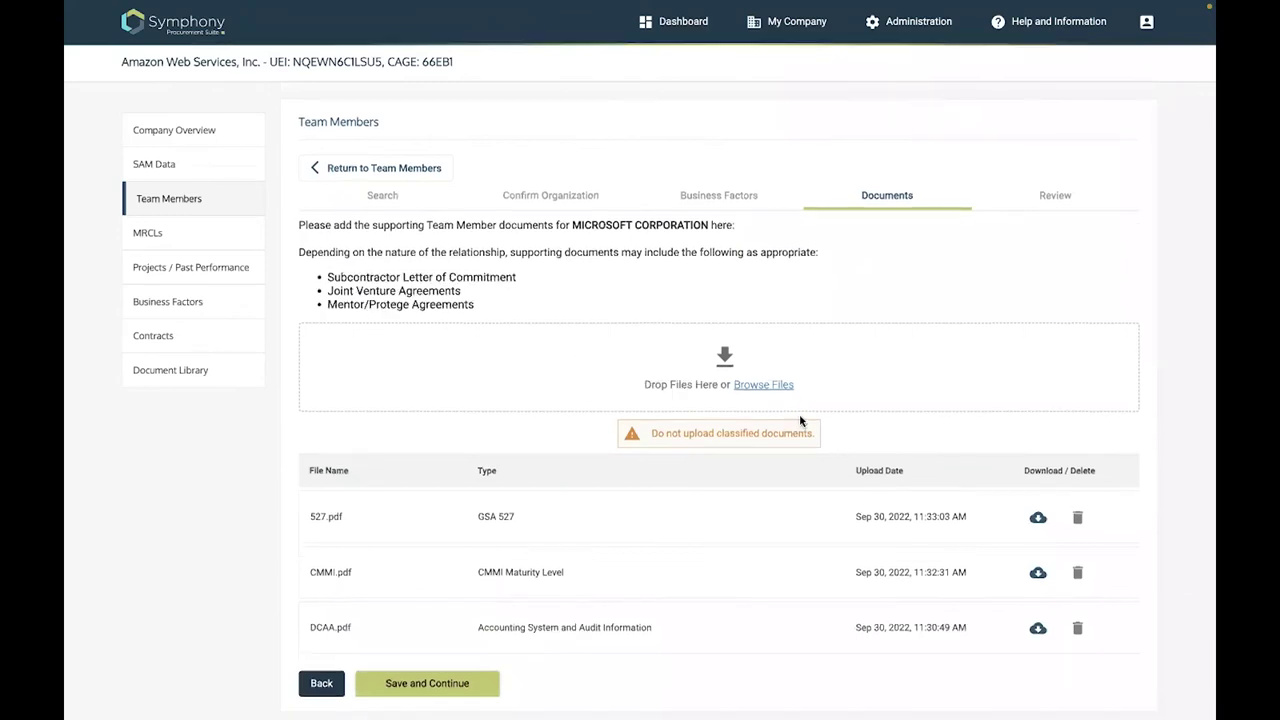
pyautogui.scroll(-1, 405, 265)
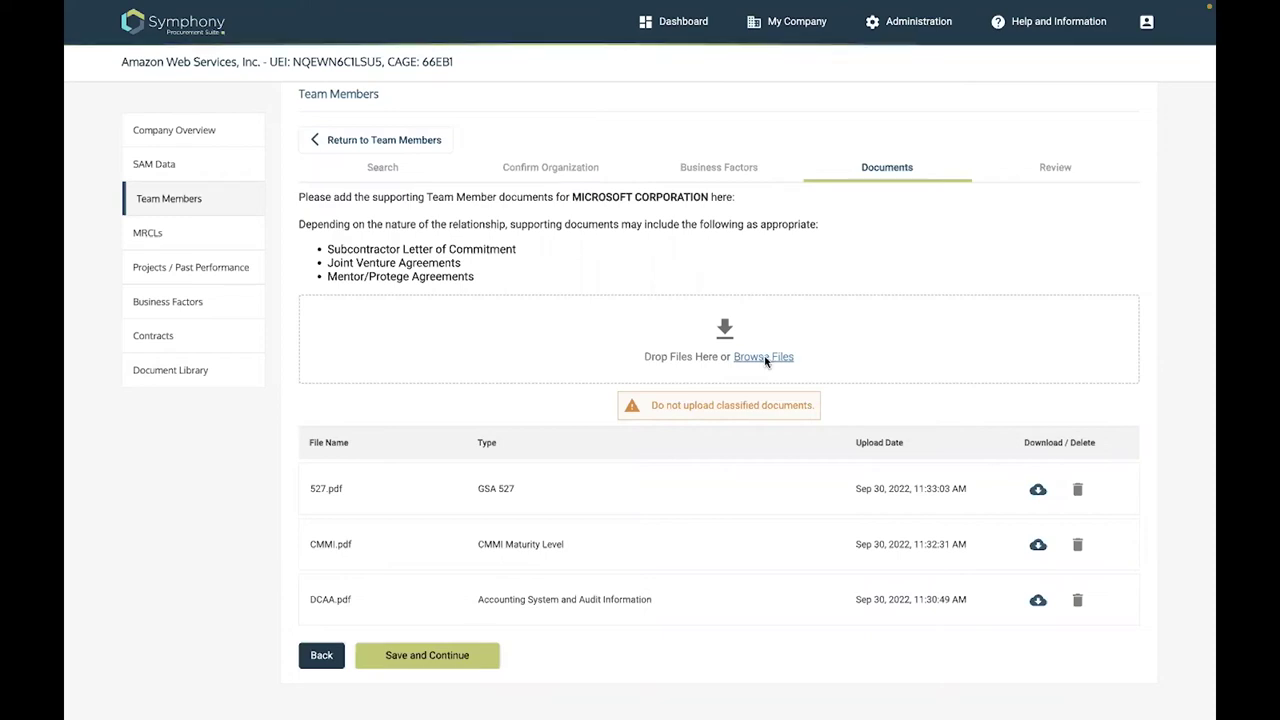
# Upload TeamMemberAgreement.pdf as a Teaming document and continue to the Review step
pyautogui.click(766, 358)
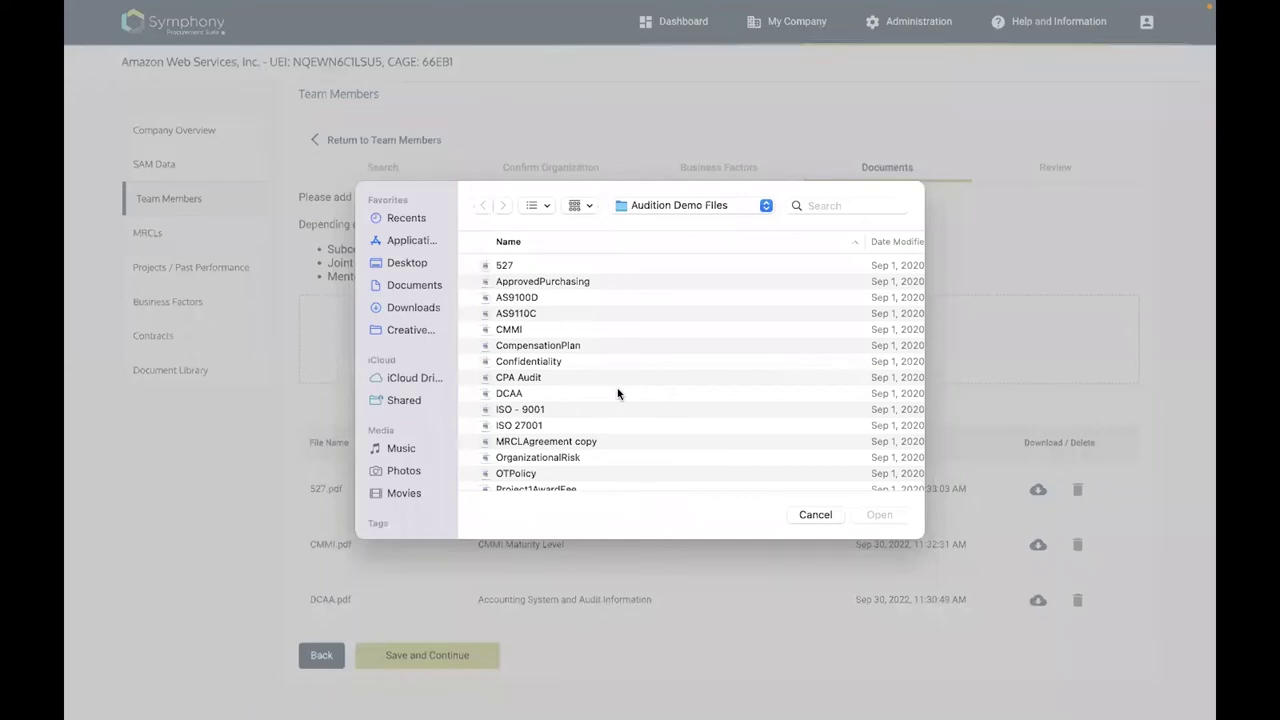
pyautogui.scroll(-2, 505, 411)
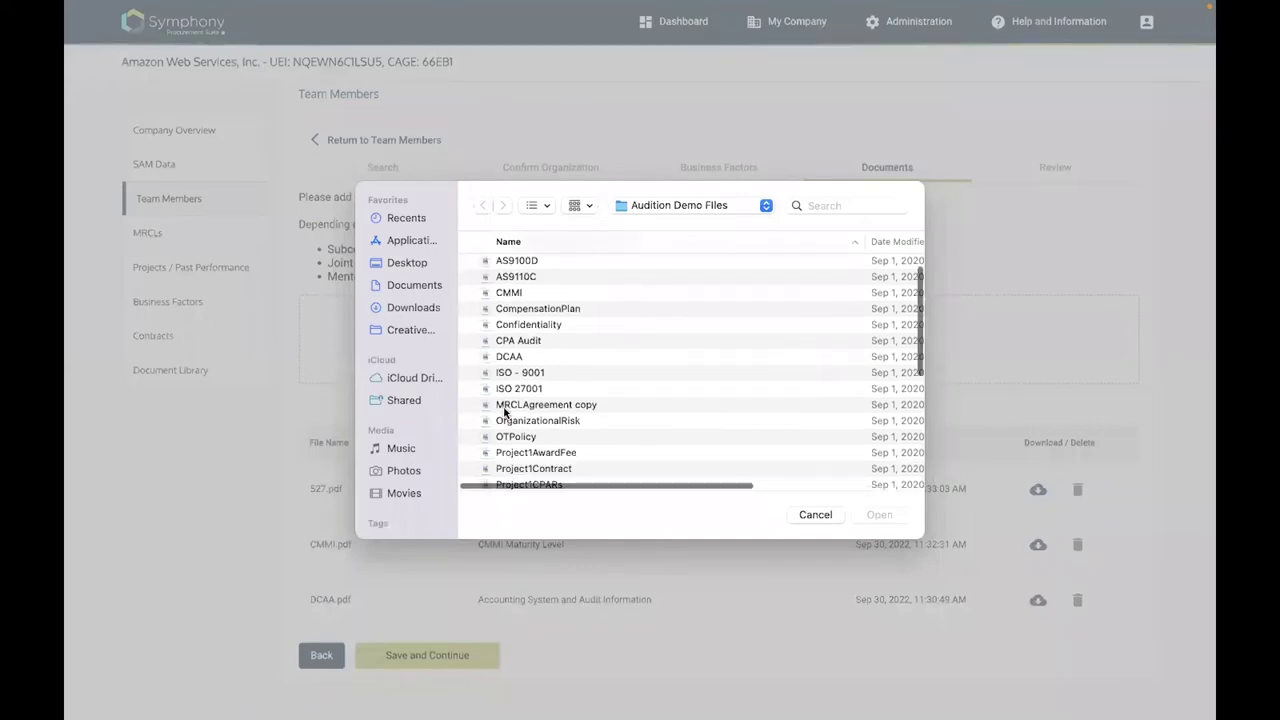
pyautogui.scroll(-5, 890, 506)
pyautogui.press('Escape')
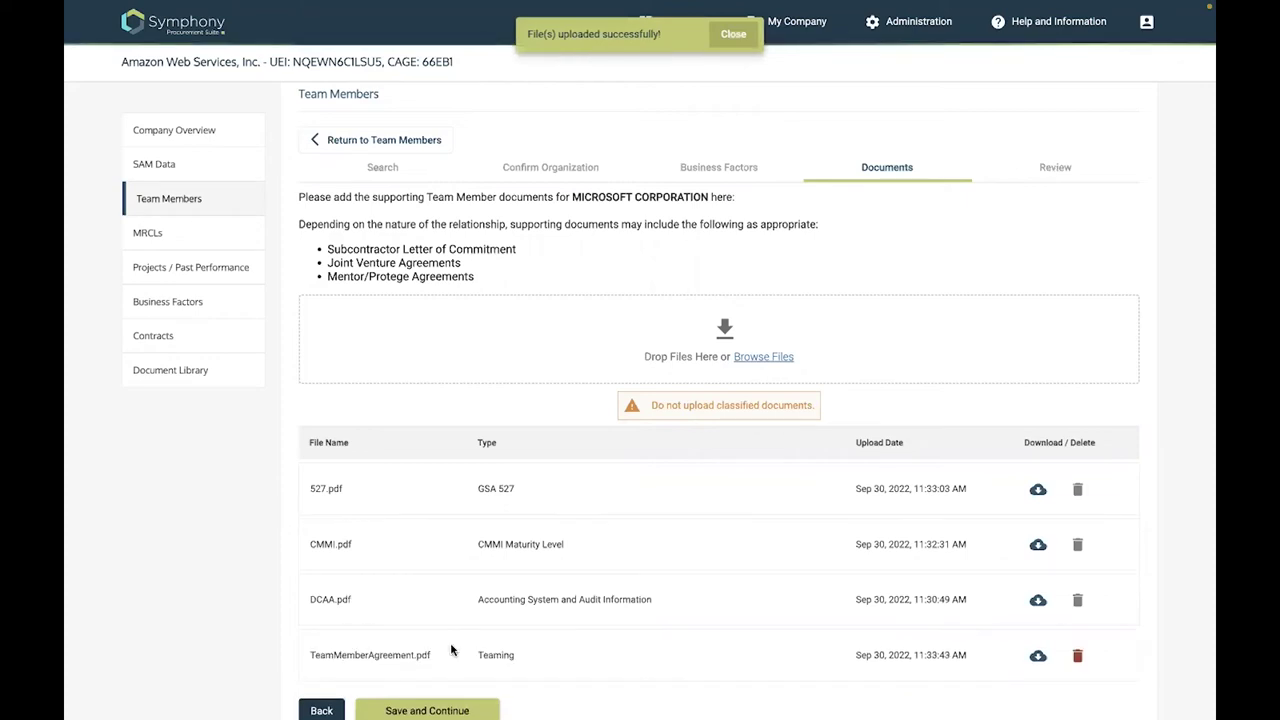
pyautogui.scroll(-1, 767, 370)
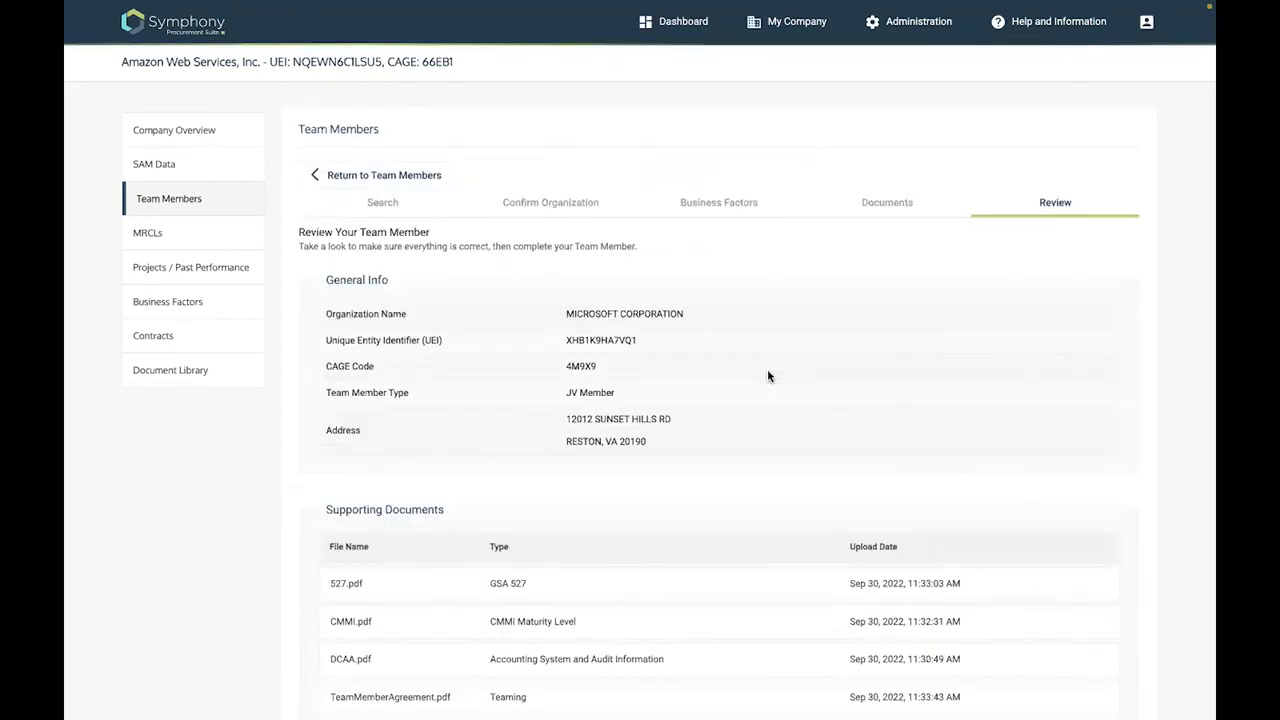
# Finish adding MICROSOFT CORPORATION, then view its details and its empty MRCLs page
pyautogui.scroll(-2, 767, 375)
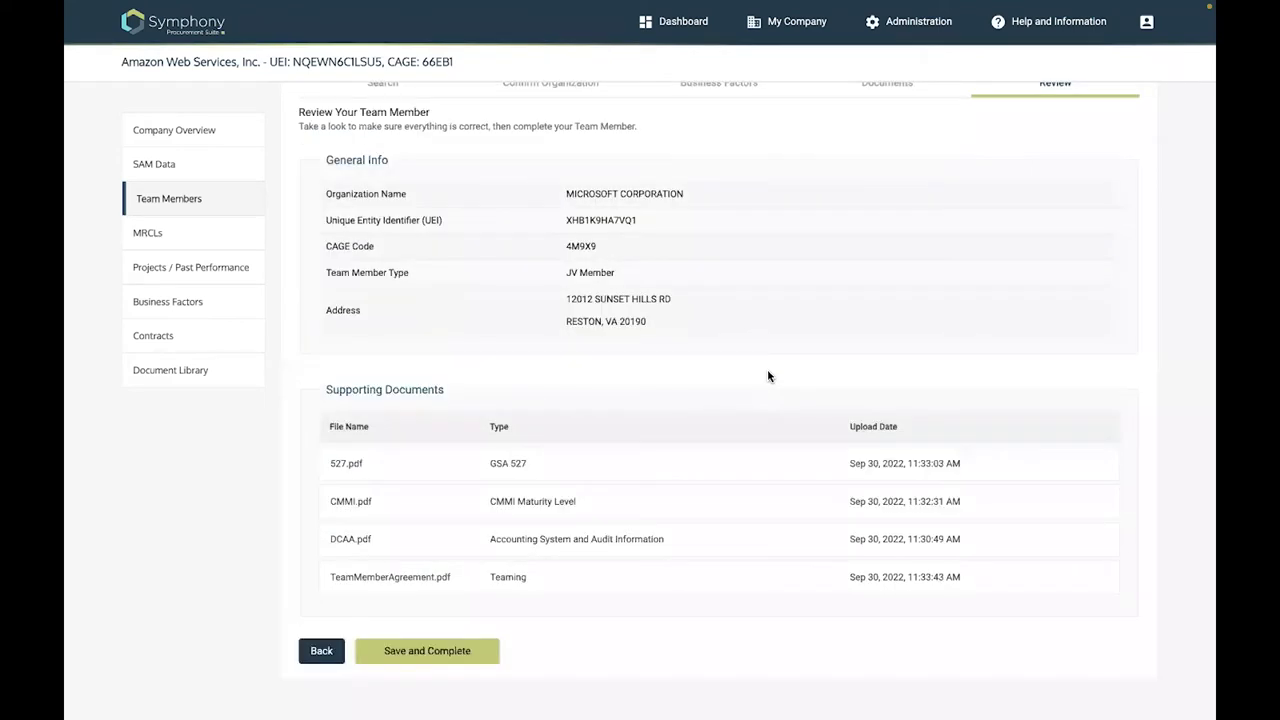
pyautogui.click(428, 655)
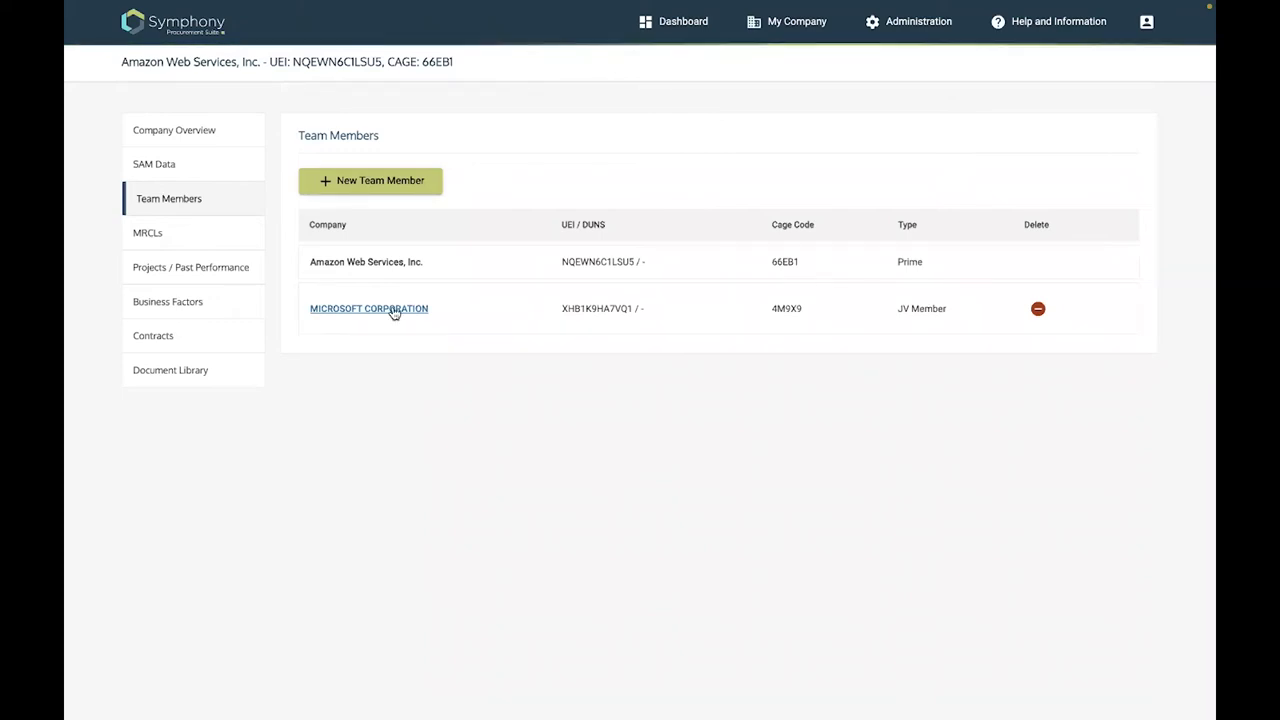
pyautogui.click(805, 324)
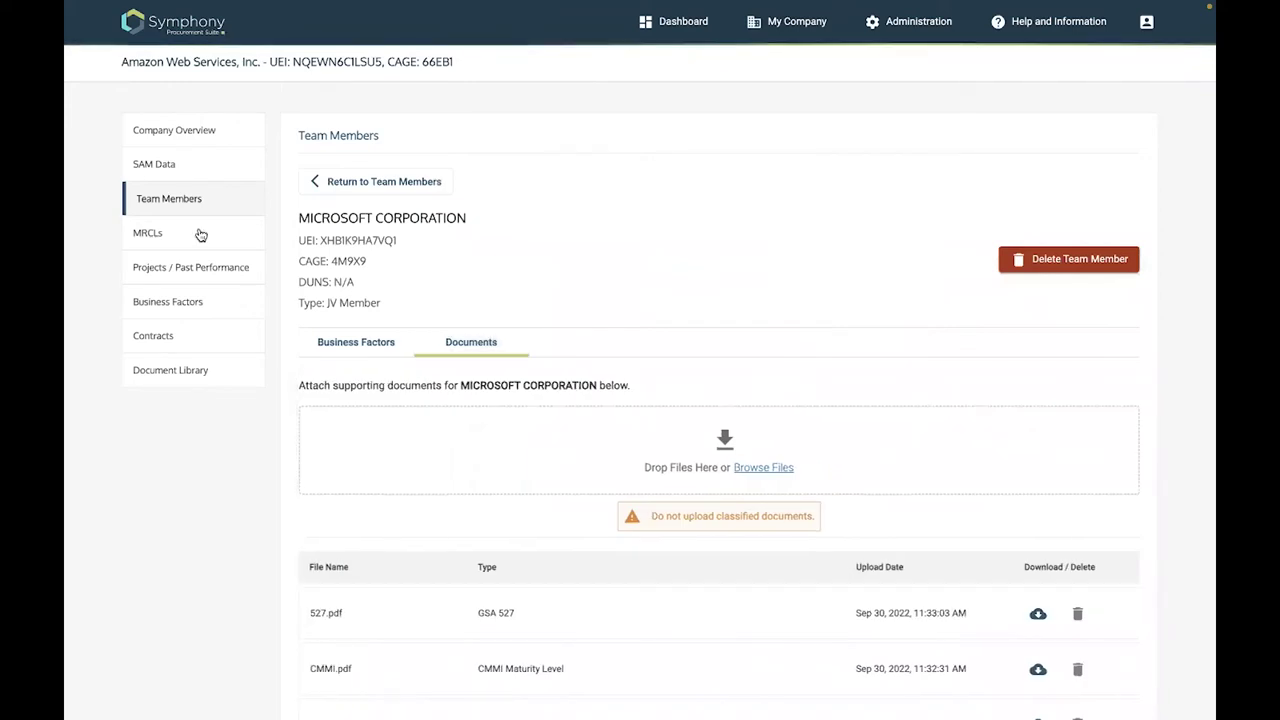
pyautogui.click(201, 234)
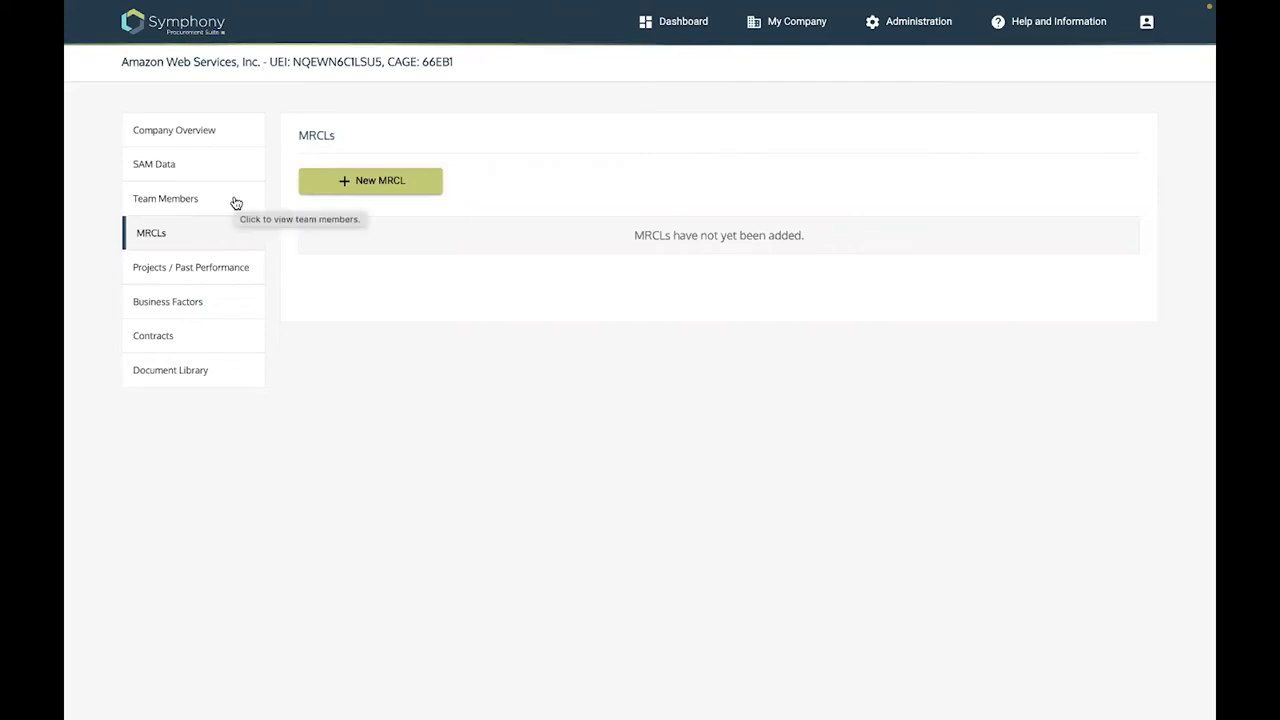
# Go to Projects / Past Performance and start a New Project Experience
pyautogui.click(222, 275)
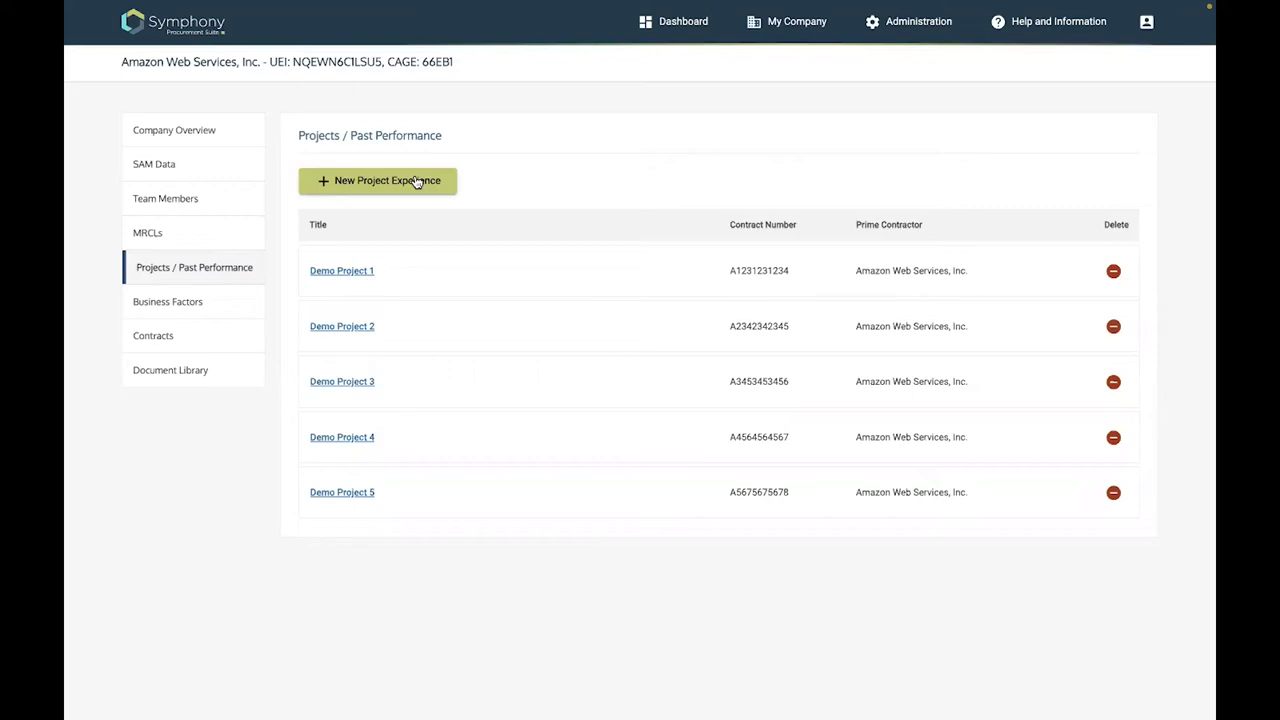
pyautogui.click(417, 181)
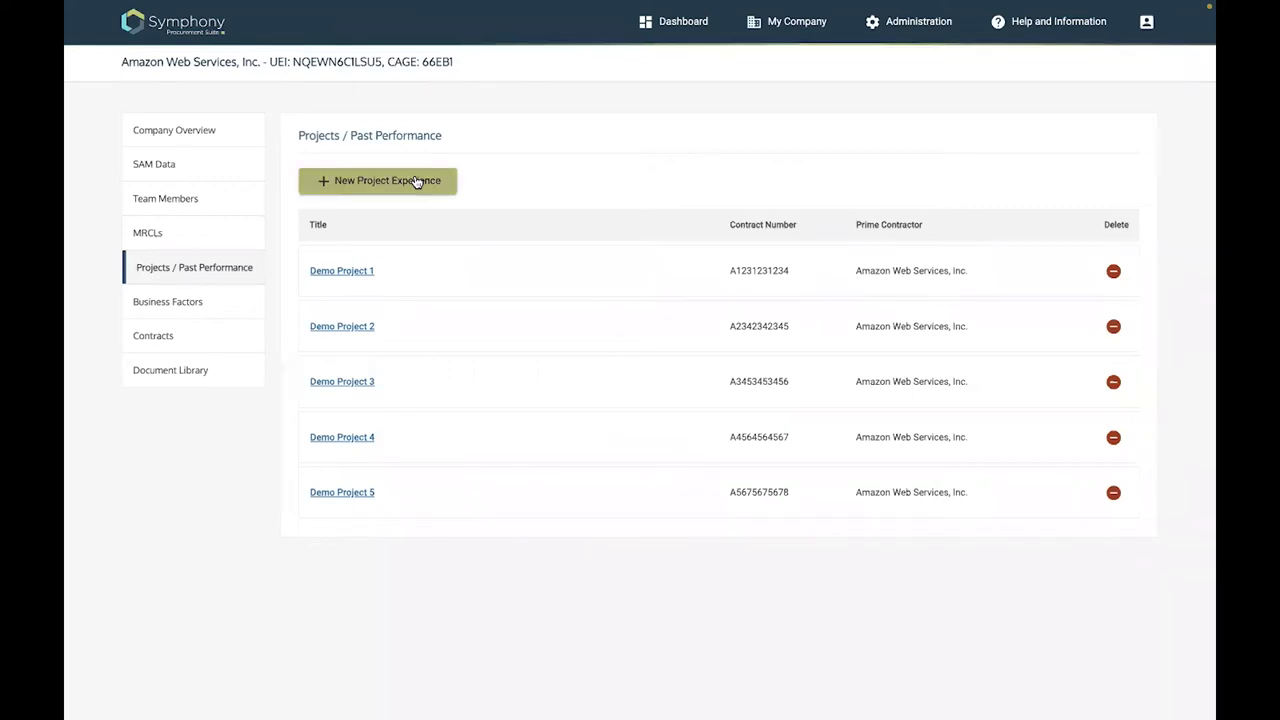
# Name the project 'Demo Project 6' and set the contract type to MA-IDIQ task order
pyautogui.click(433, 293)
pyautogui.write('D')
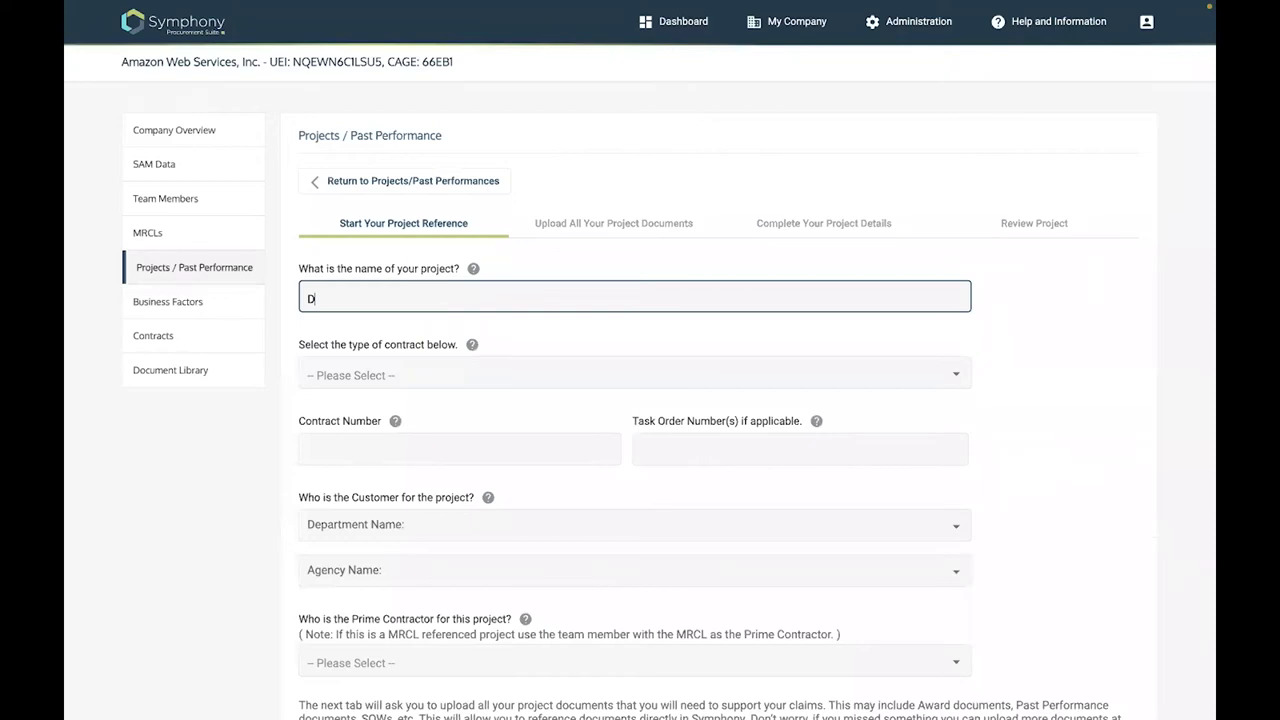
pyautogui.write('emo Project 6')
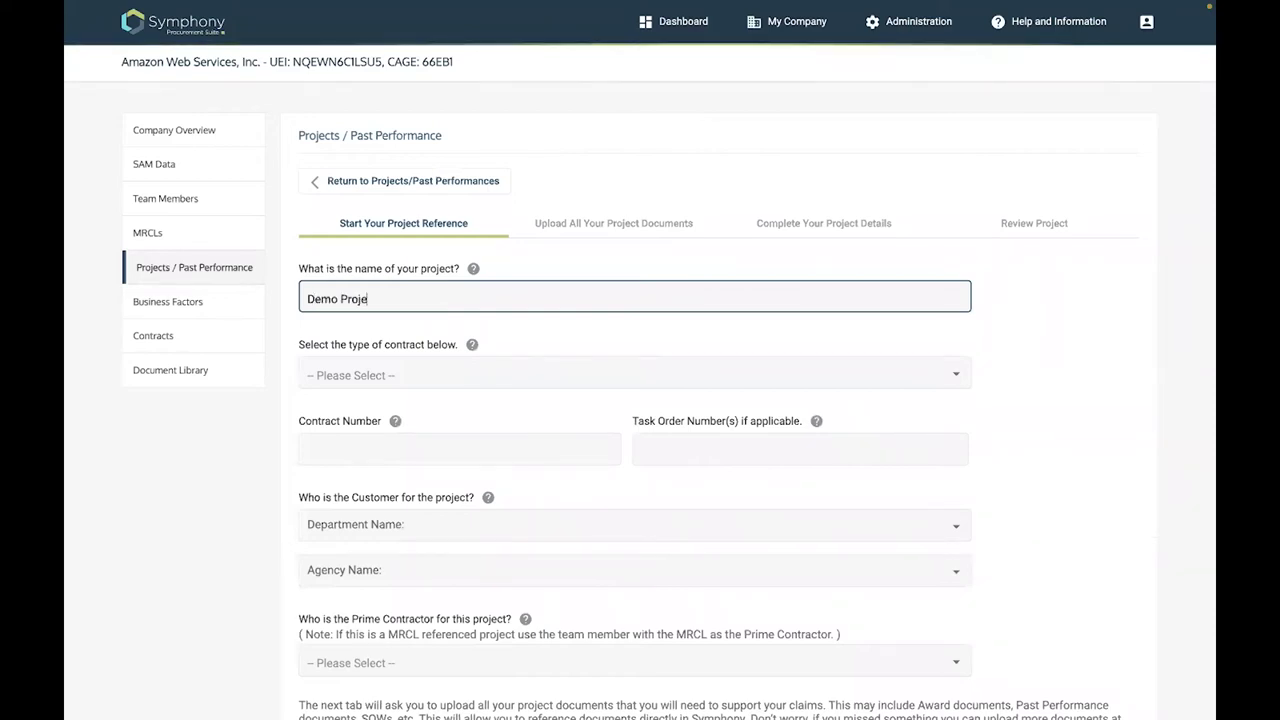
pyautogui.click(958, 378)
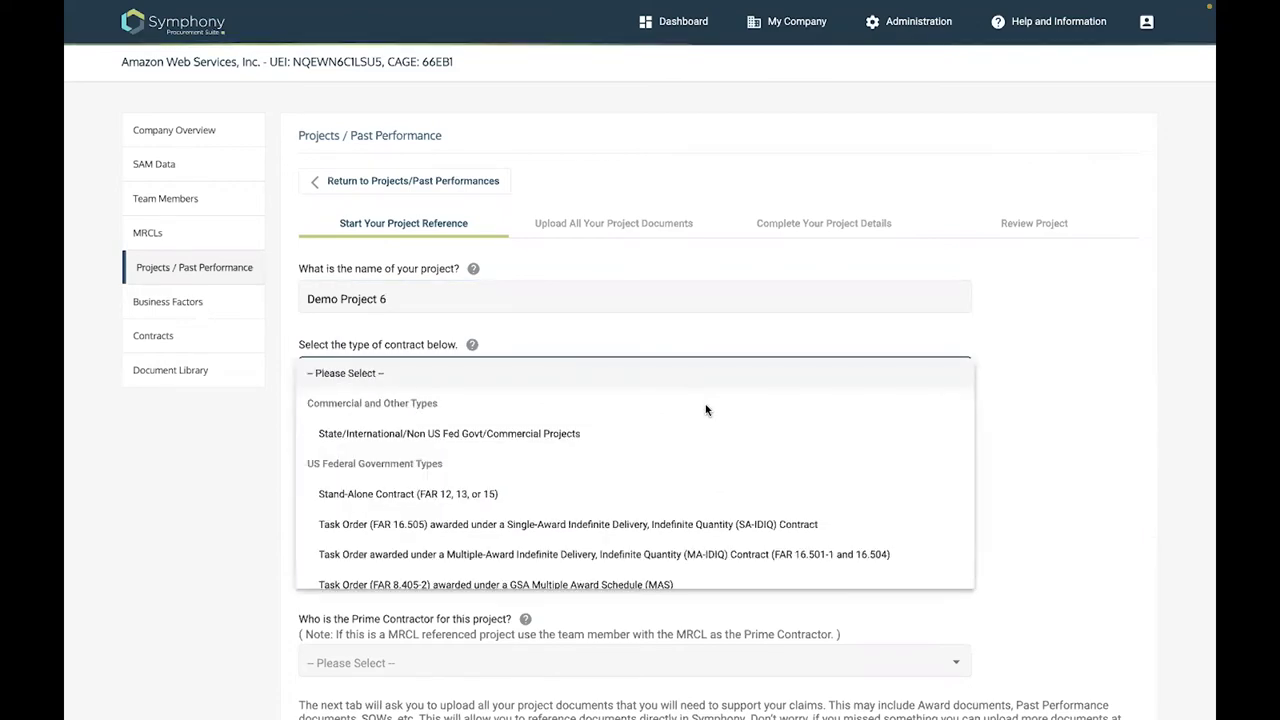
pyautogui.scroll(-1, 706, 410)
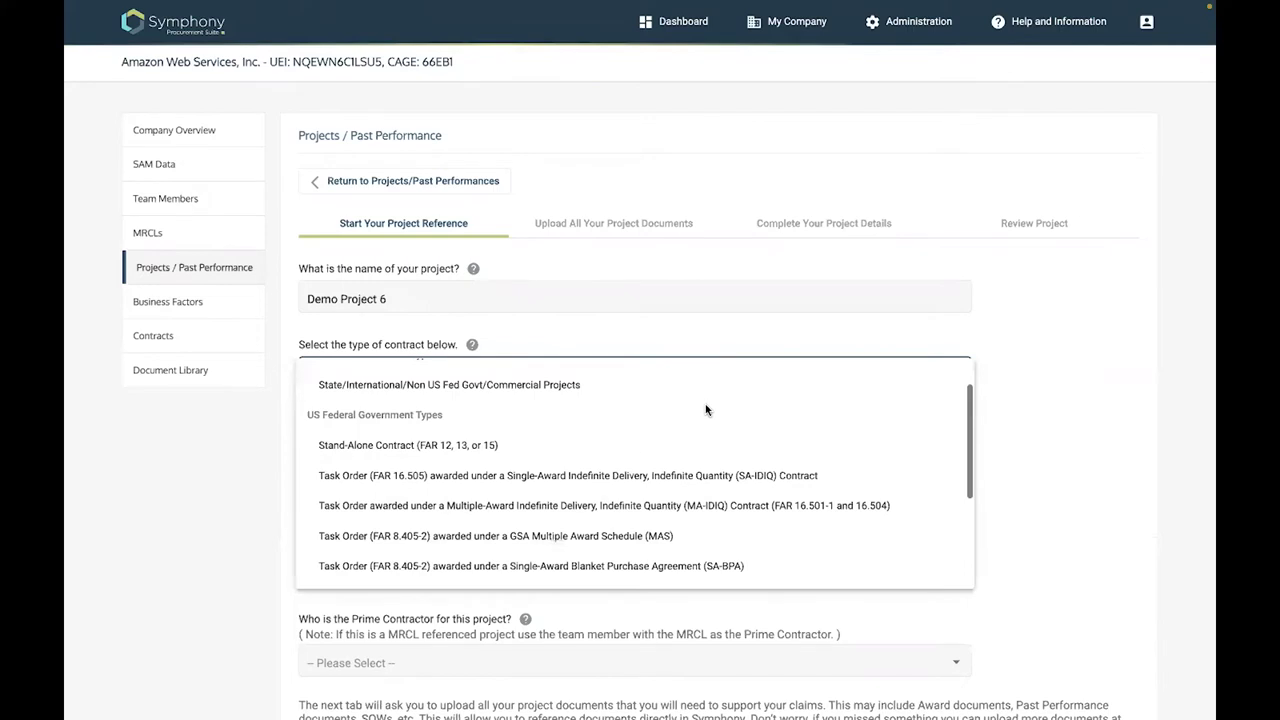
pyautogui.scroll(-1, 645, 455)
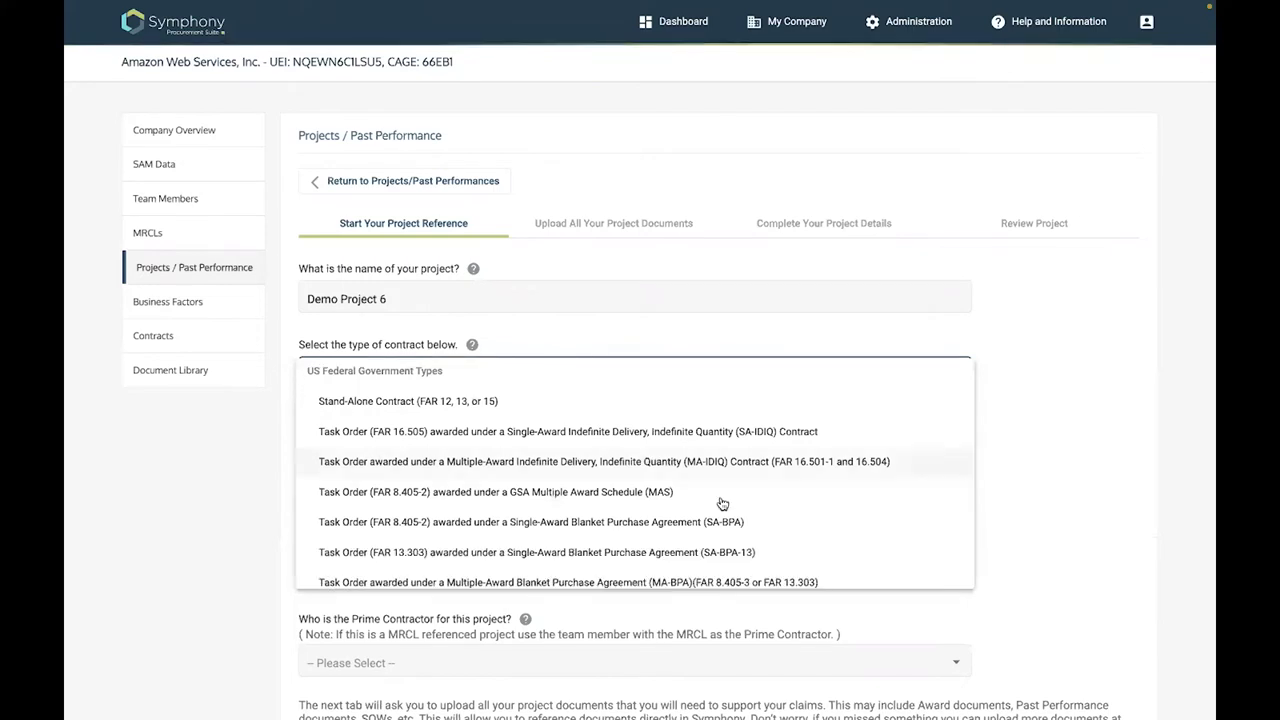
pyautogui.scroll(-1, 722, 503)
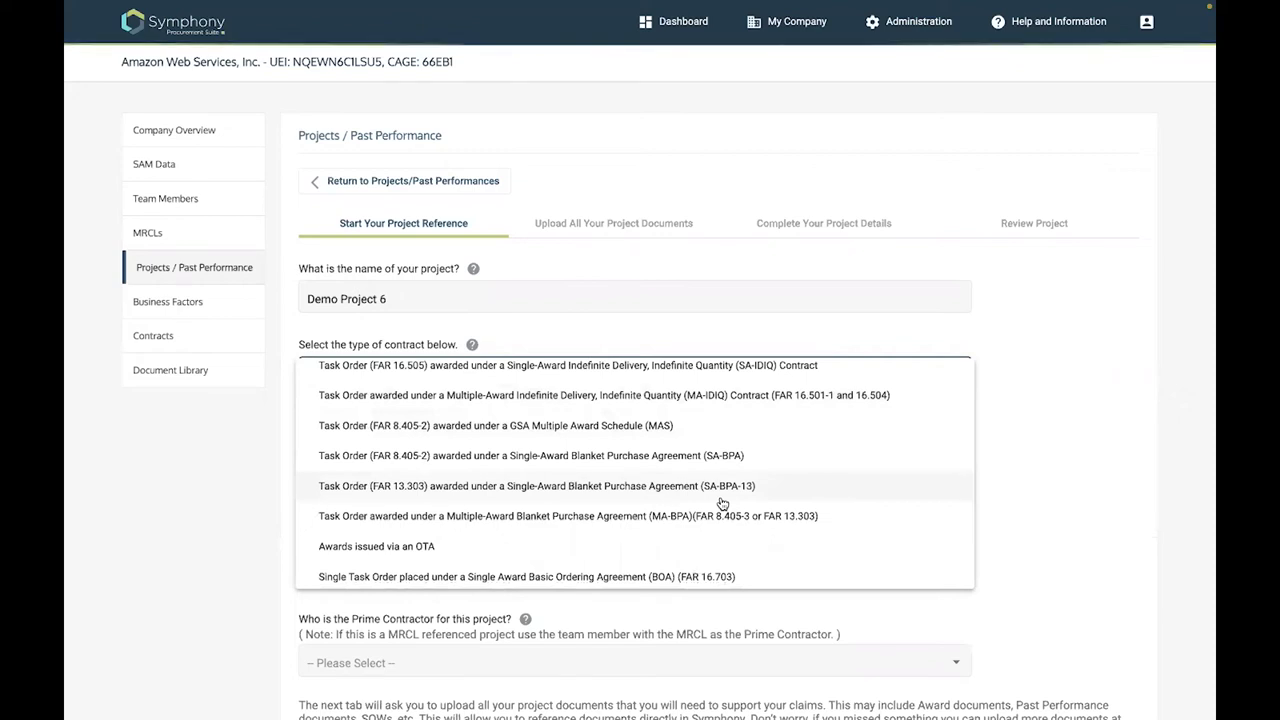
pyautogui.scroll(1, 722, 503)
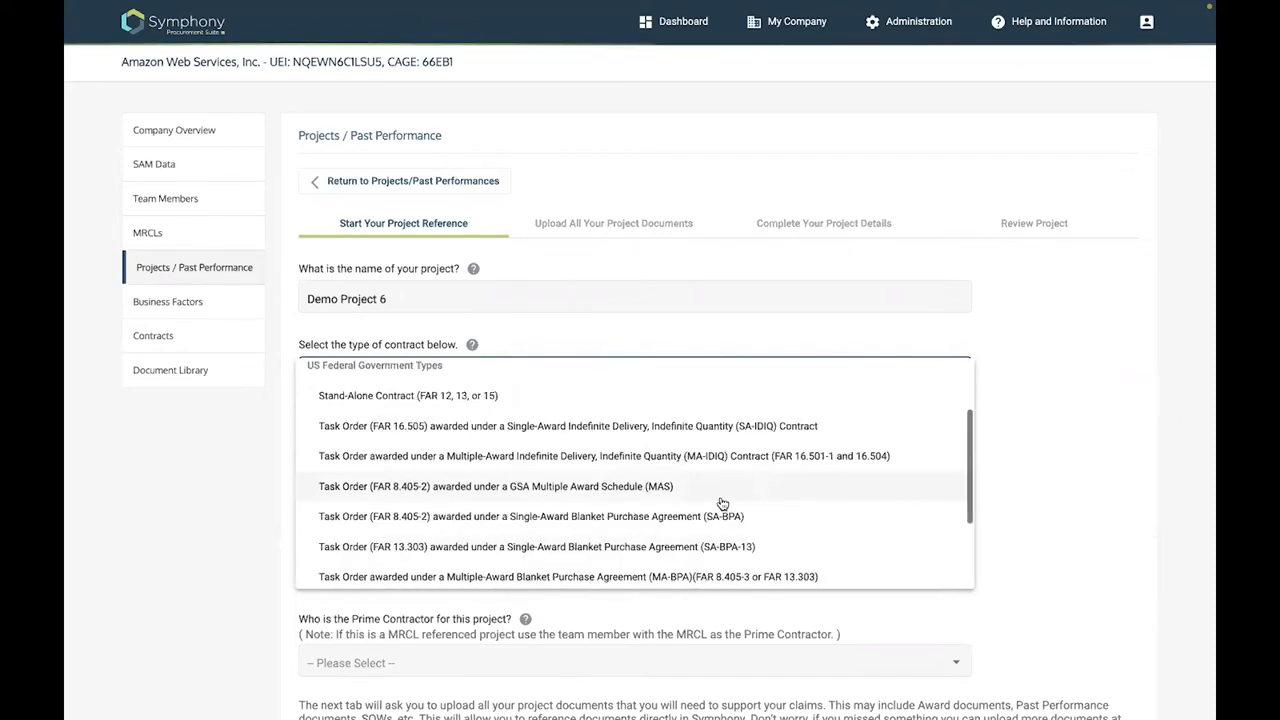
pyautogui.scroll(-1, 771, 414)
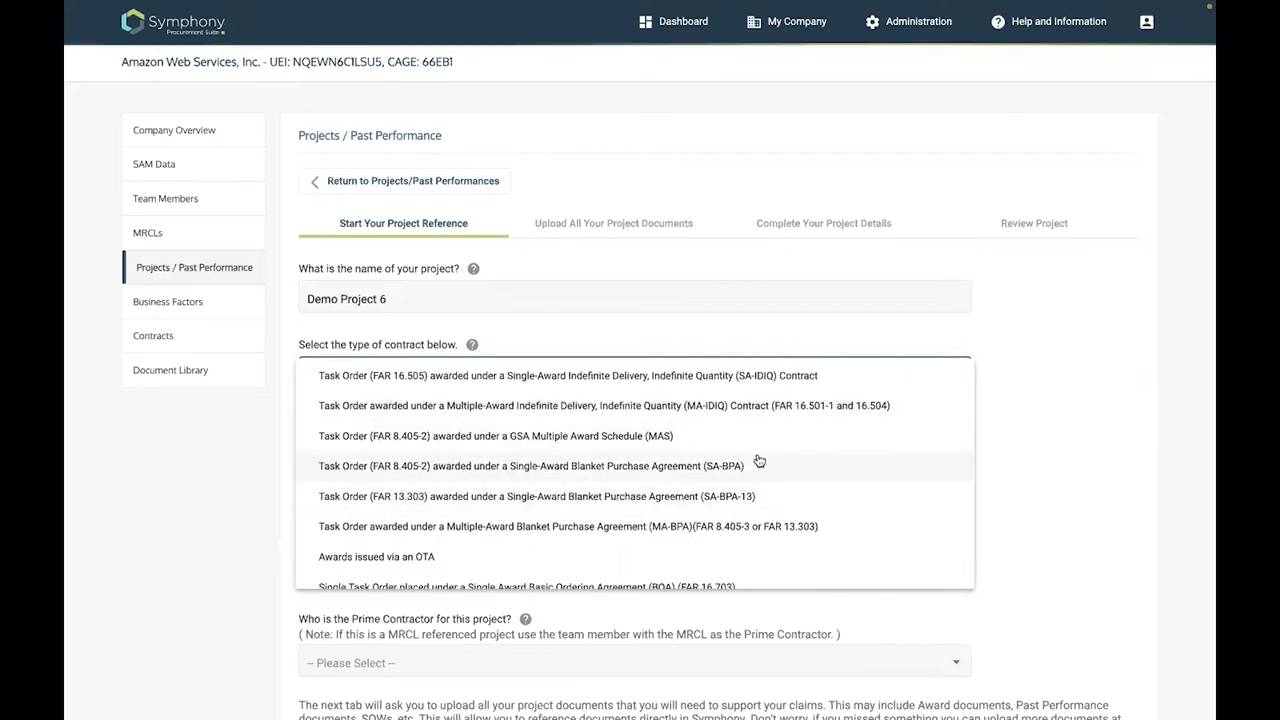
pyautogui.scroll(1, 759, 461)
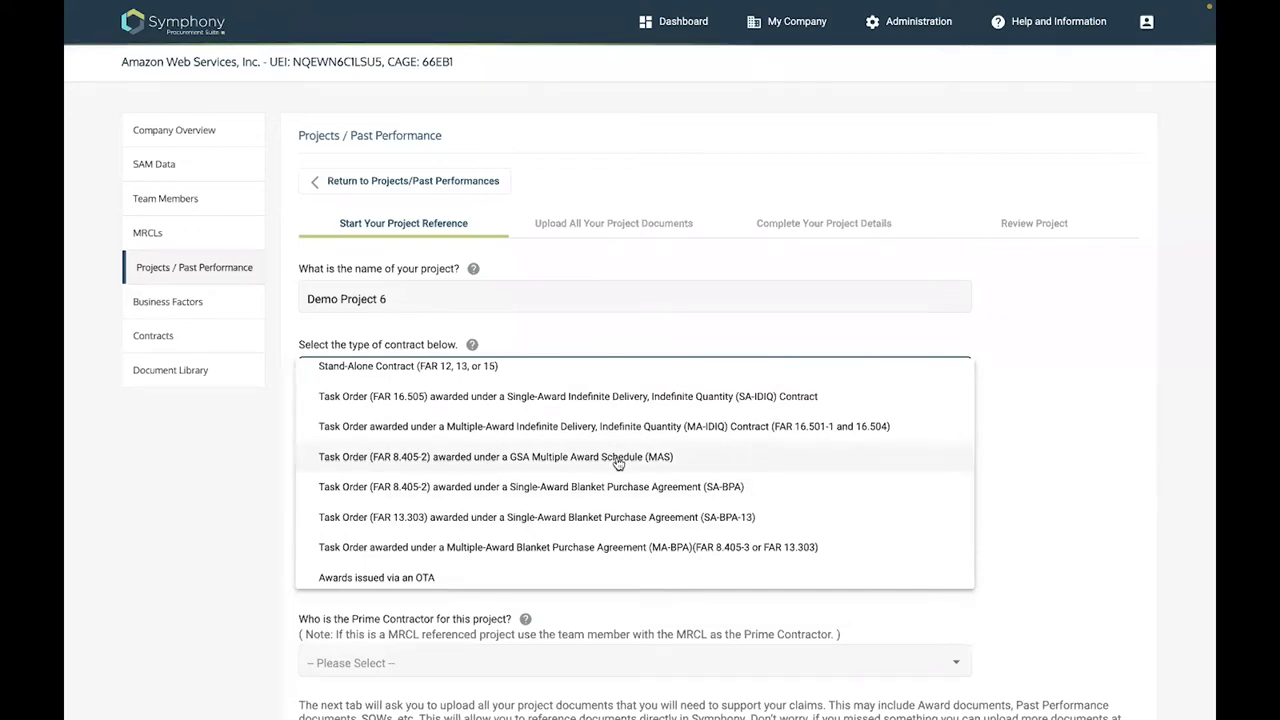
pyautogui.scroll(1, 575, 470)
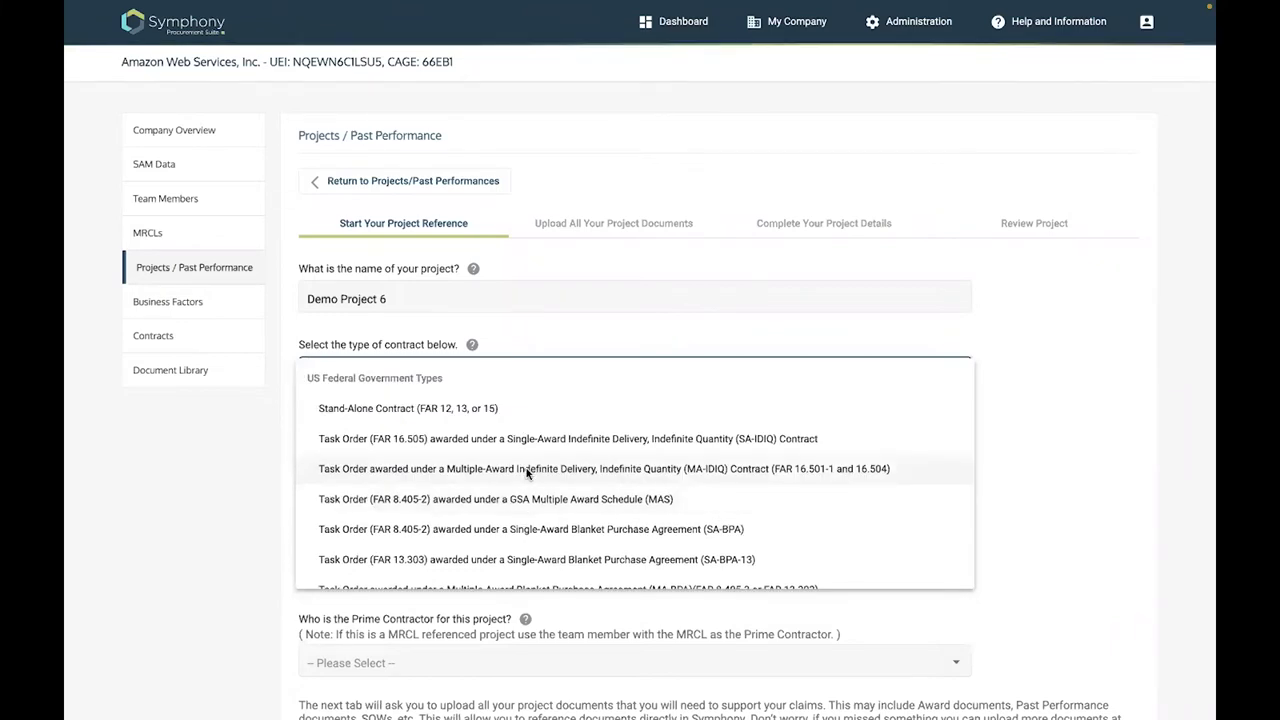
pyautogui.click(527, 471)
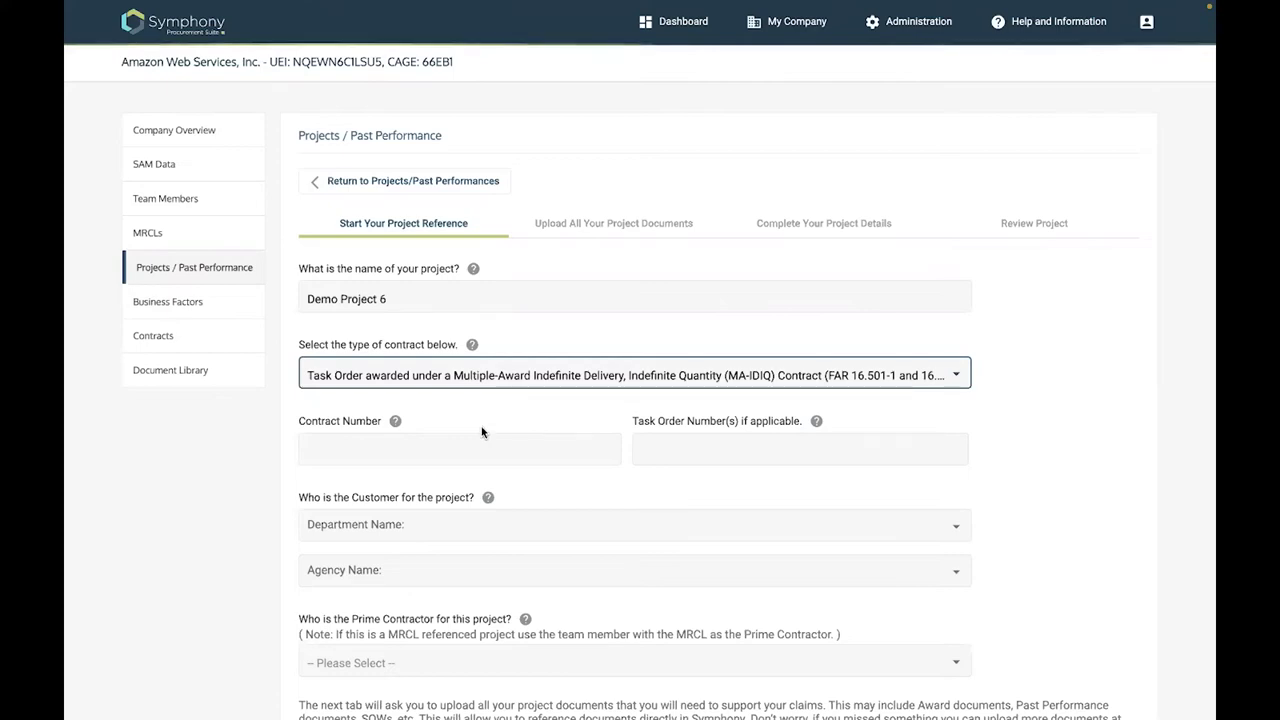
pyautogui.click(355, 453)
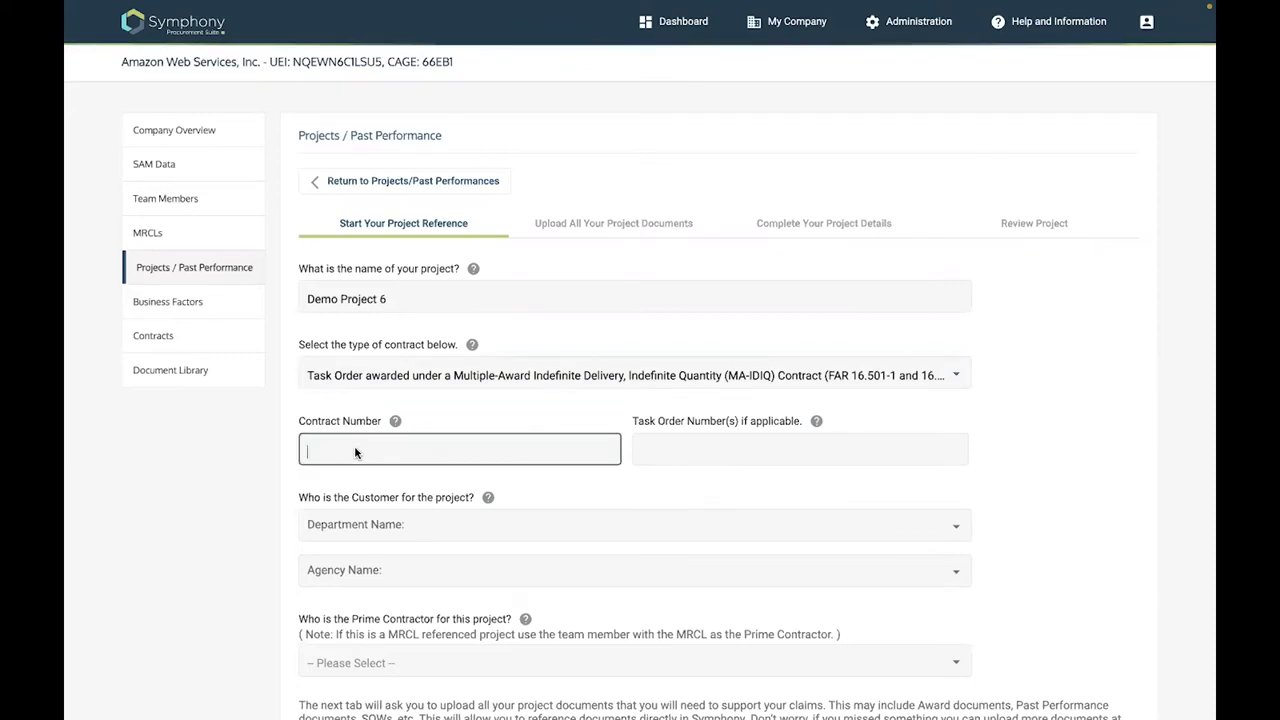
pyautogui.write('A')
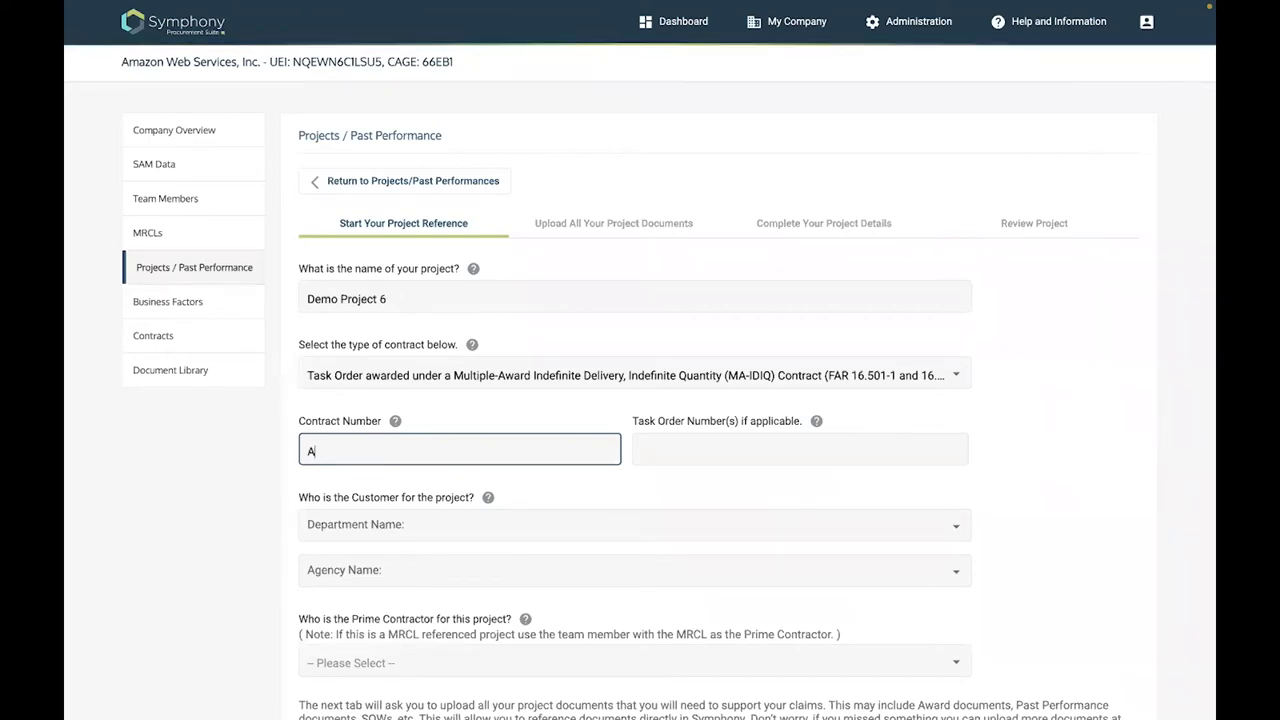
pyautogui.write('678')
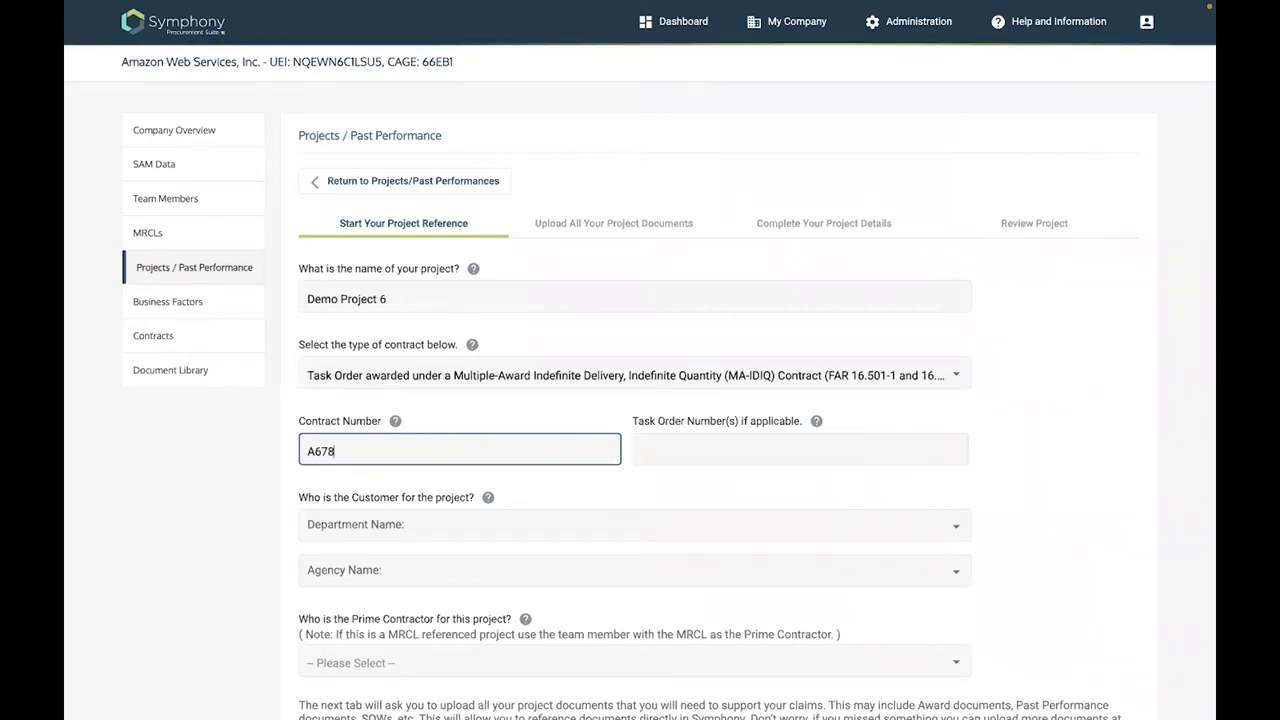
pyautogui.write('6786789')
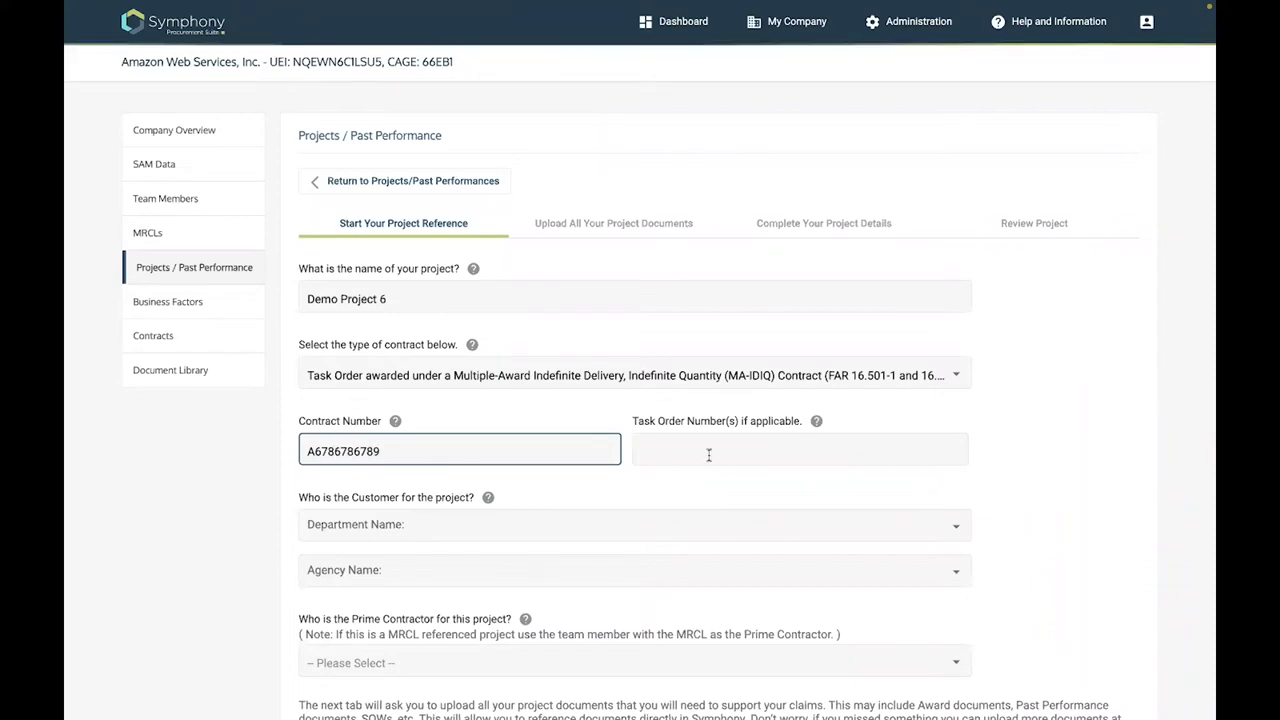
pyautogui.click(708, 455)
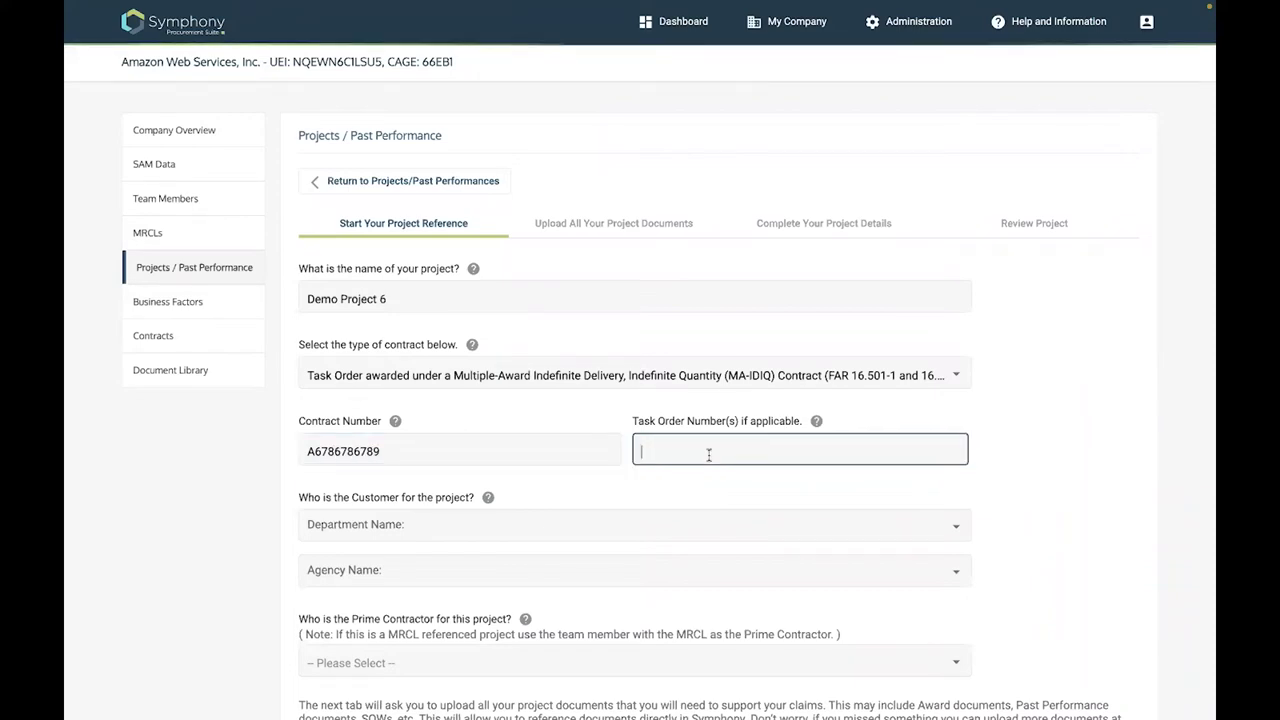
pyautogui.write('765643')
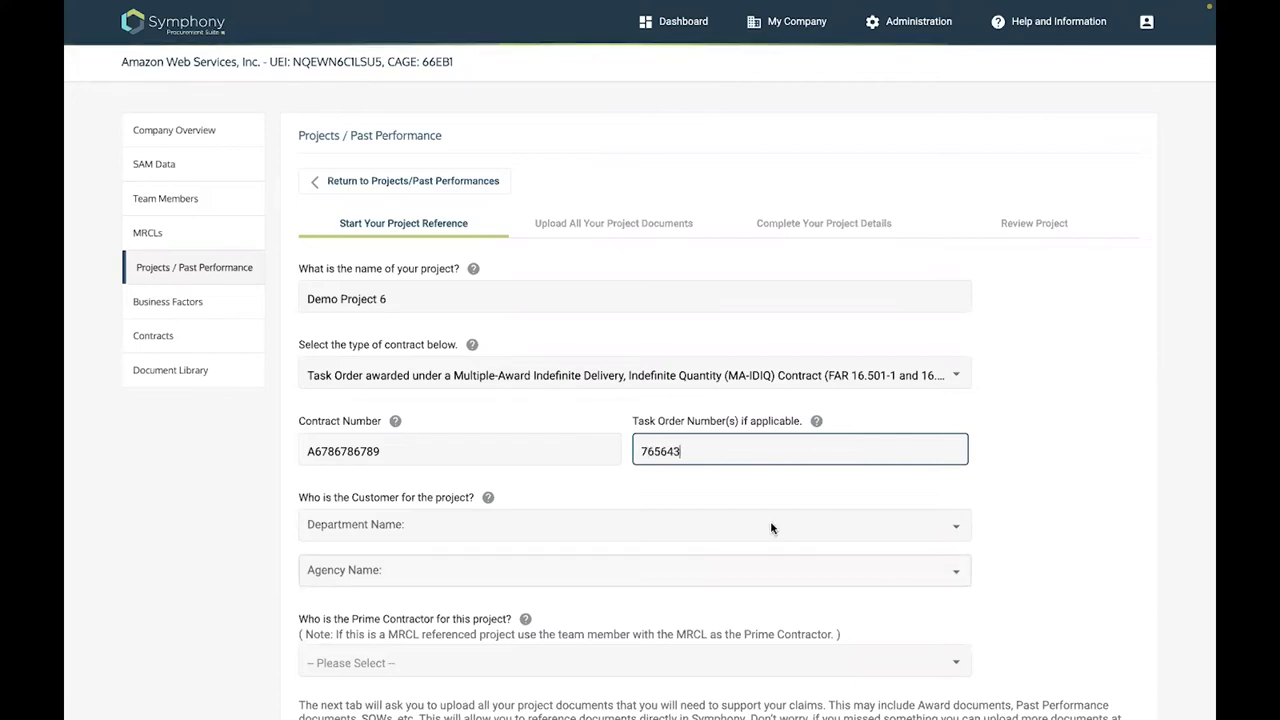
pyautogui.scroll(-1, 916, 455)
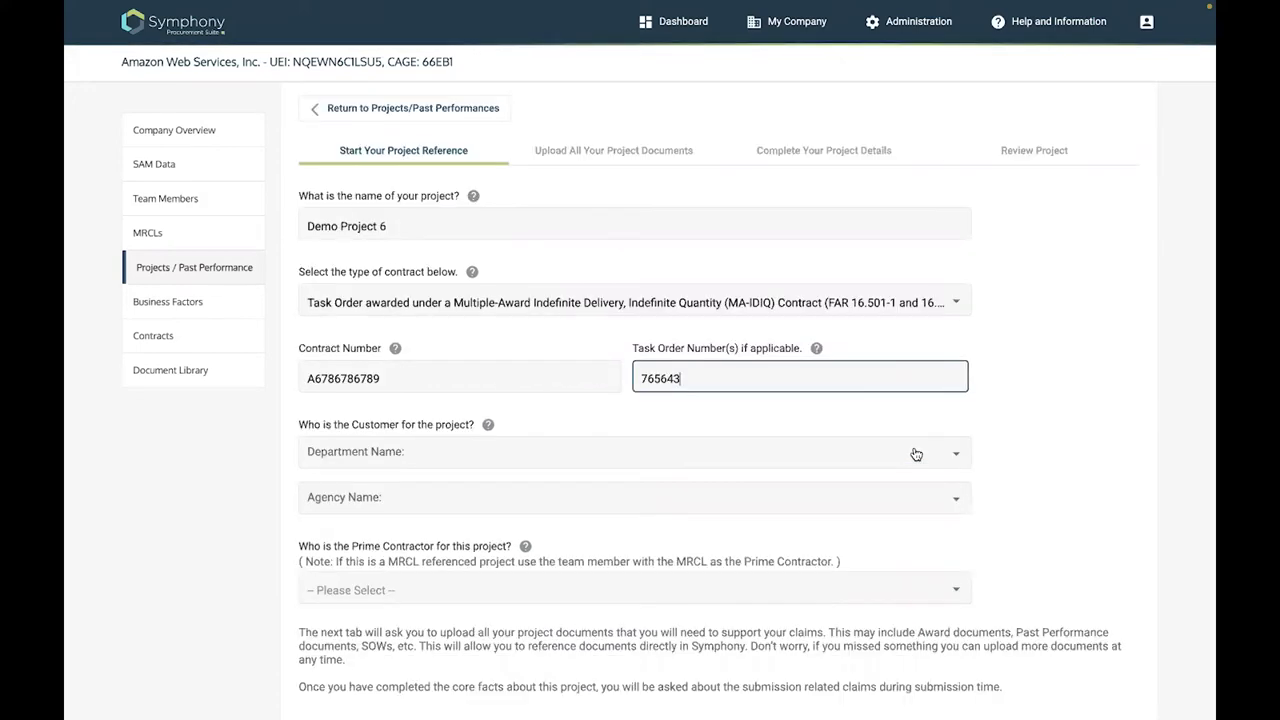
# Set the customer department to Health and Human Services
pyautogui.click(916, 455)
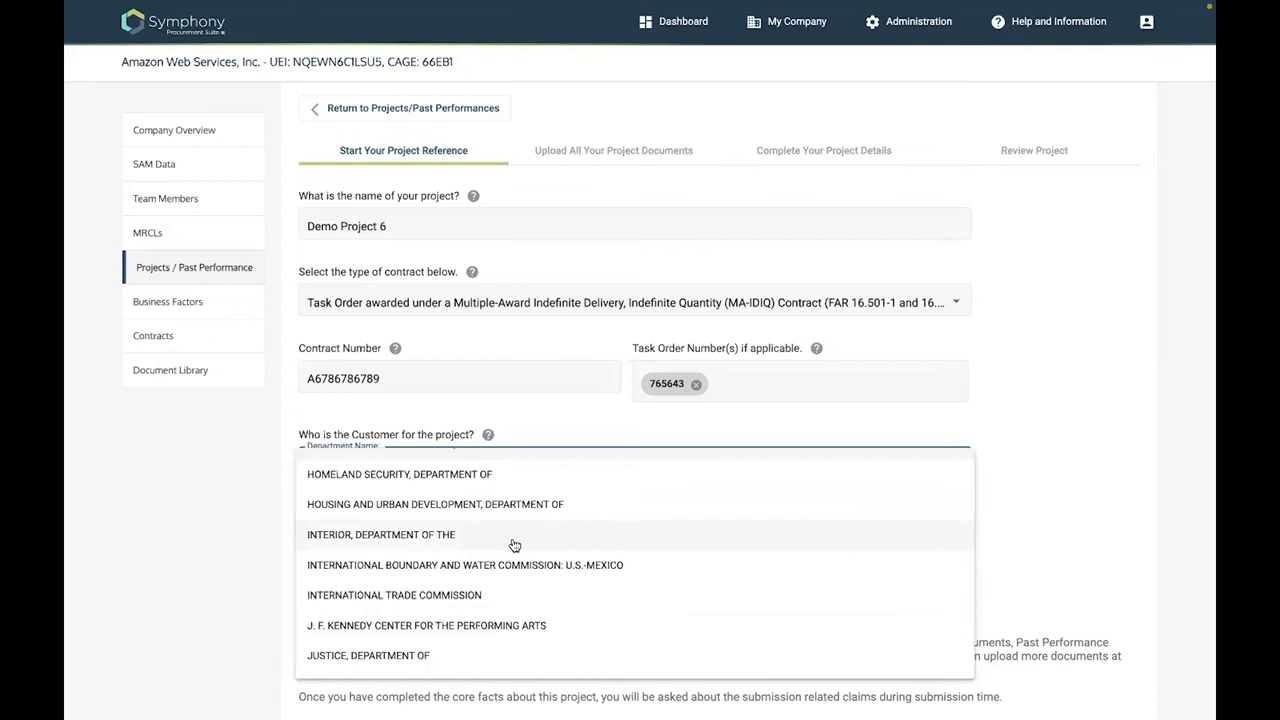
pyautogui.scroll(1, 519, 482)
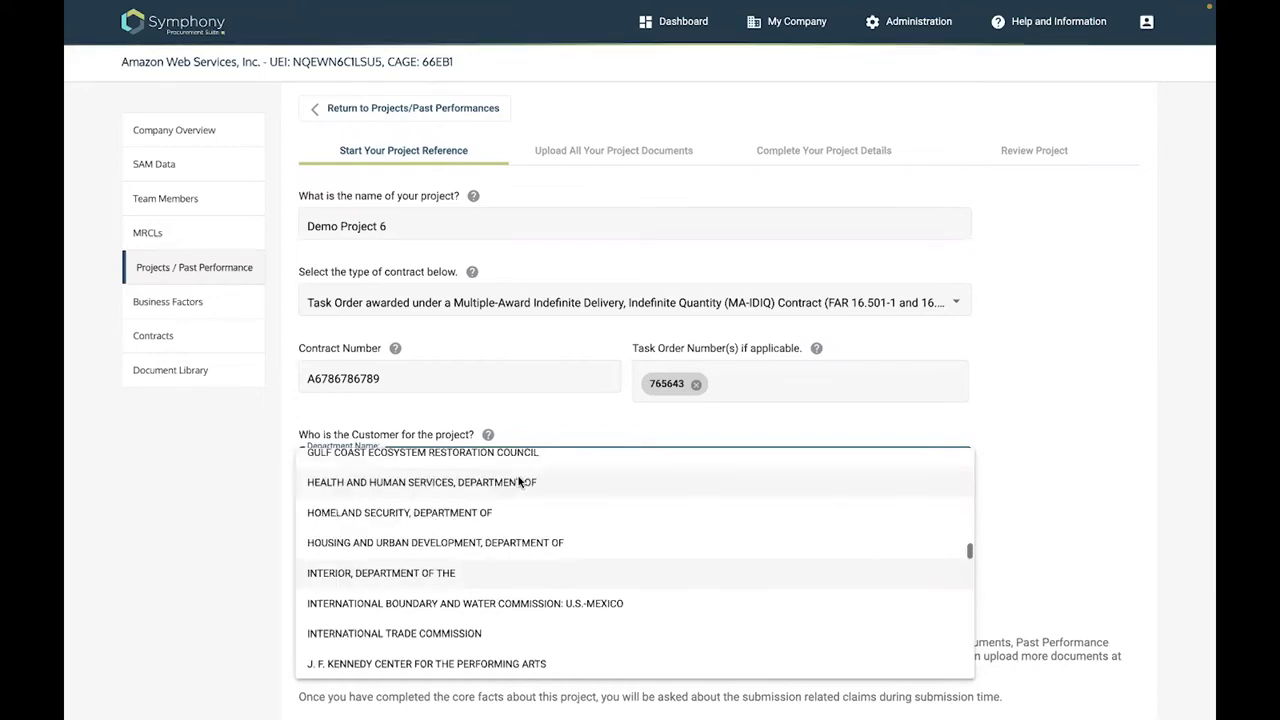
pyautogui.click(519, 482)
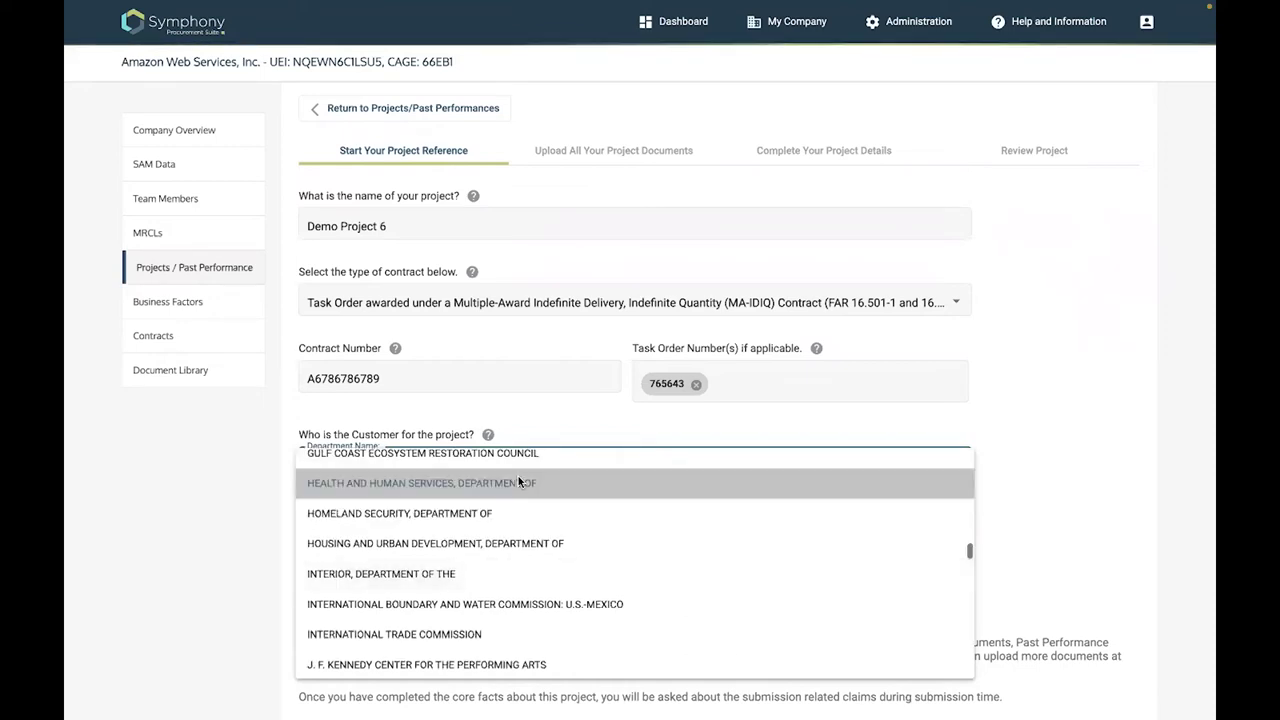
pyautogui.click(510, 472)
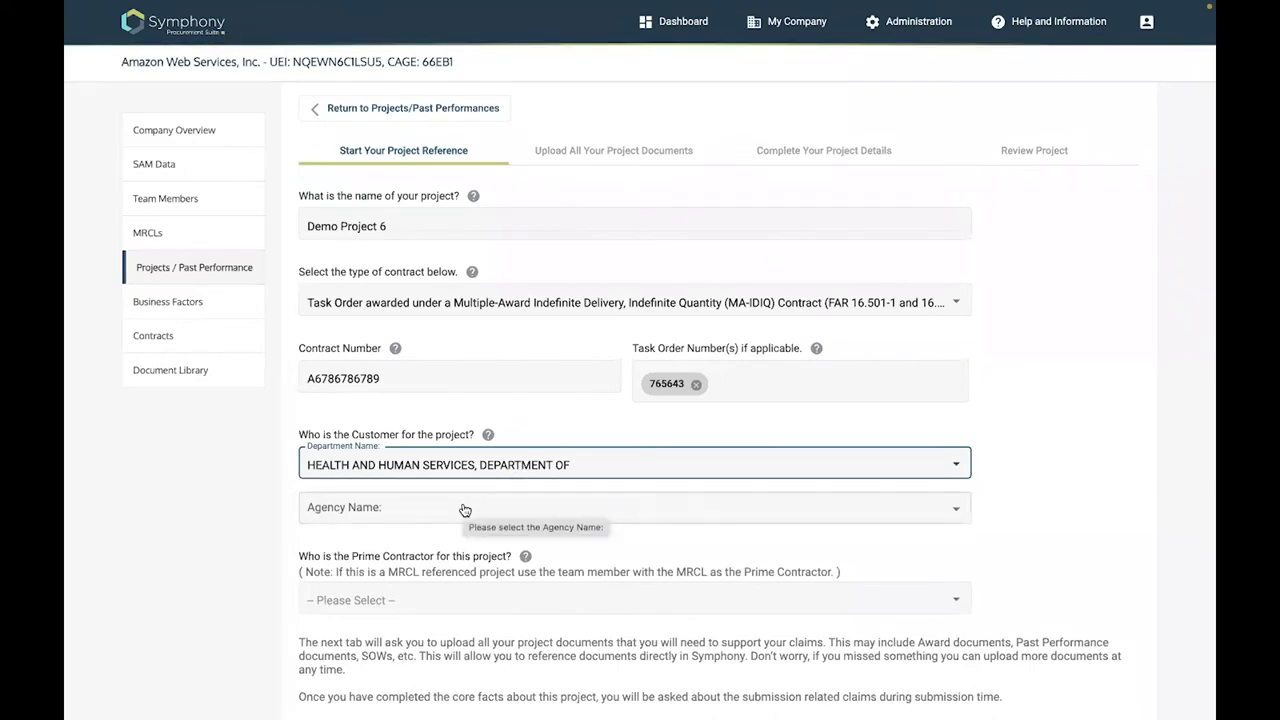
# Choose INDIAN HEALTH SERVICE [7527] as the customer agency
pyautogui.press('Tab')
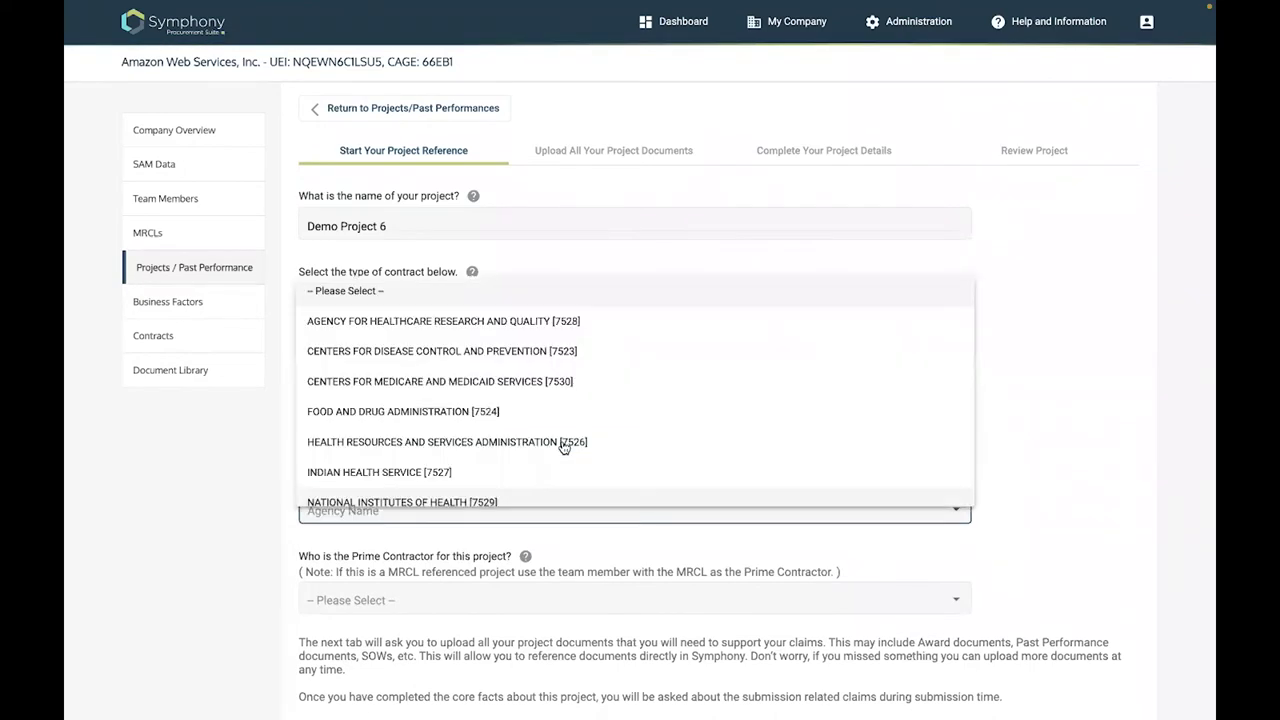
pyautogui.scroll(1, 603, 350)
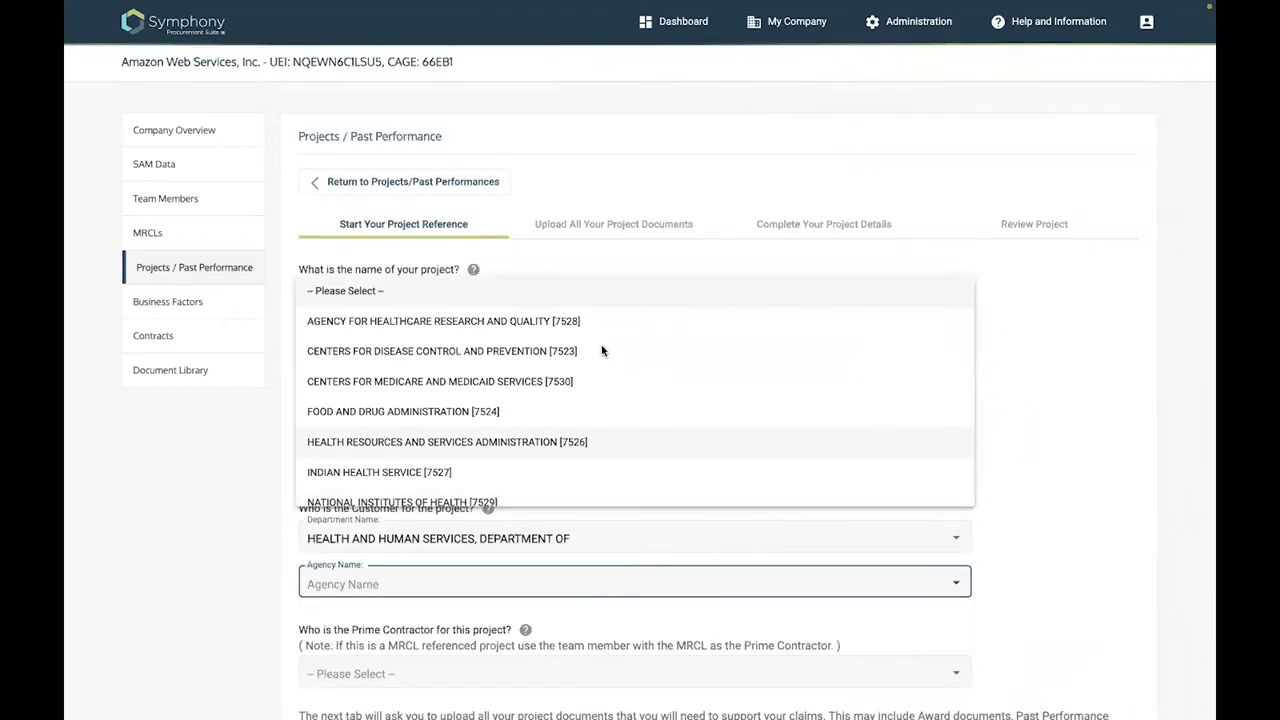
pyautogui.click(532, 587)
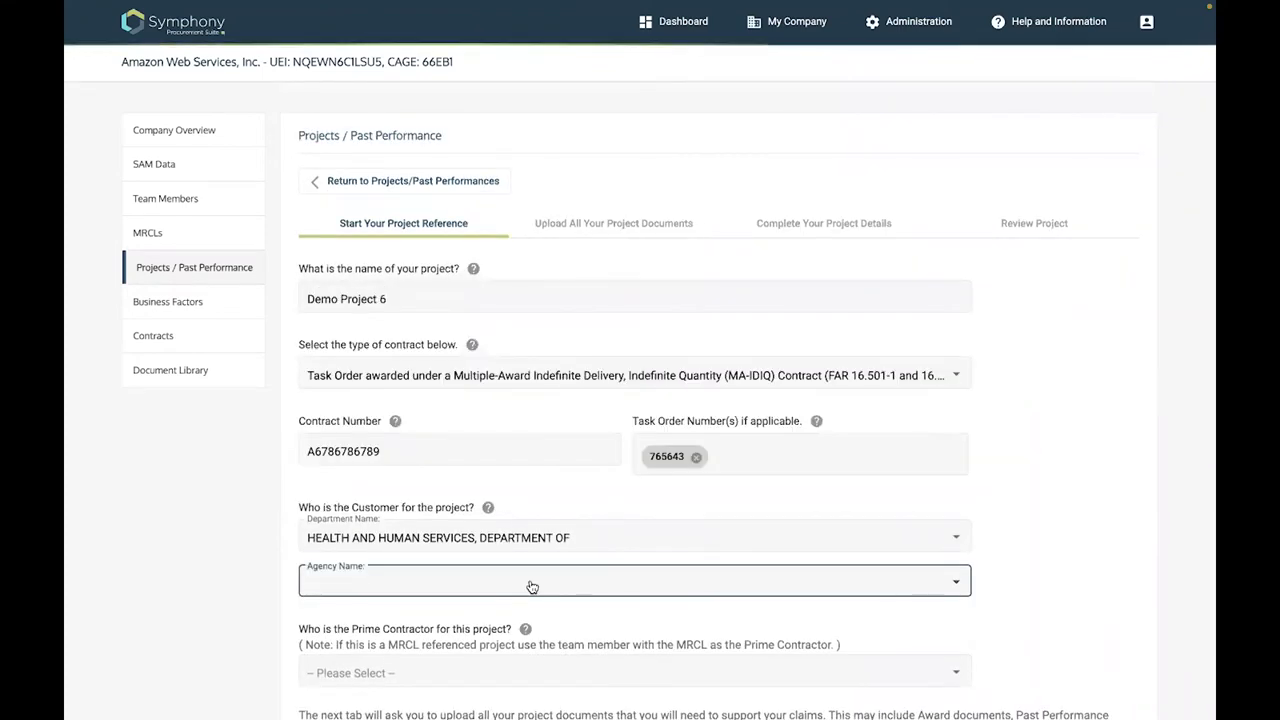
pyautogui.click(532, 587)
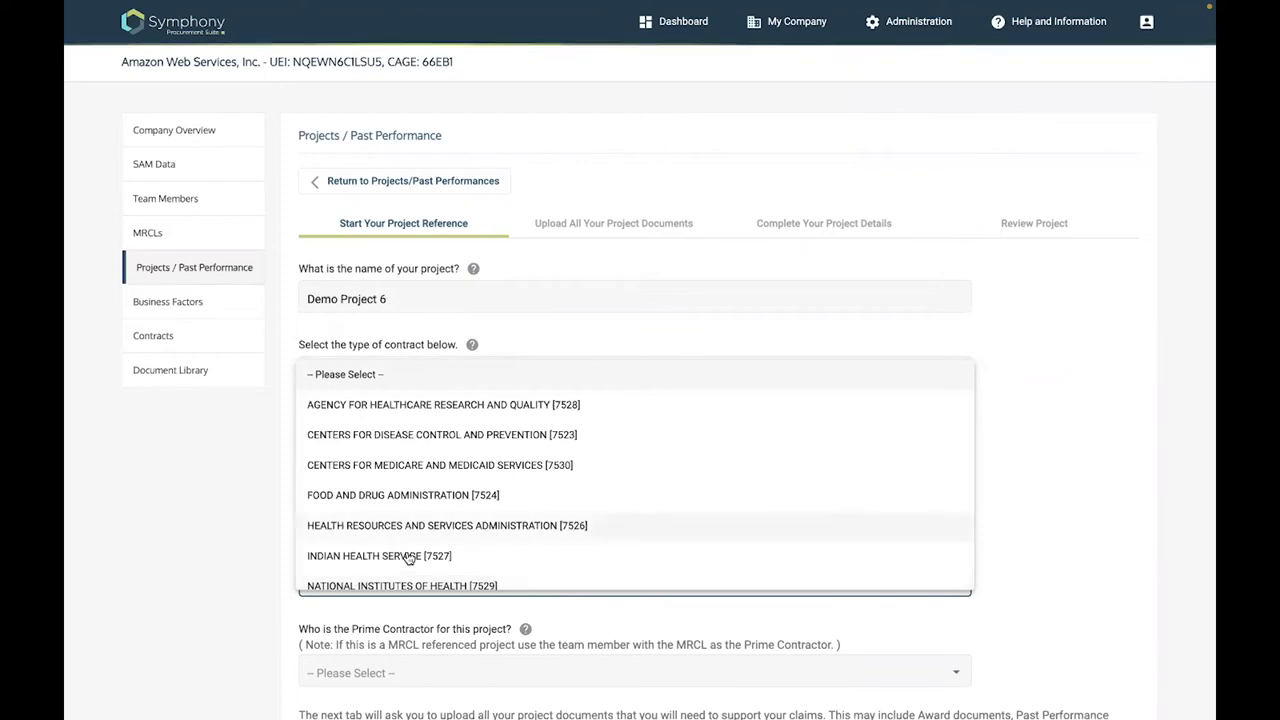
pyautogui.click(498, 565)
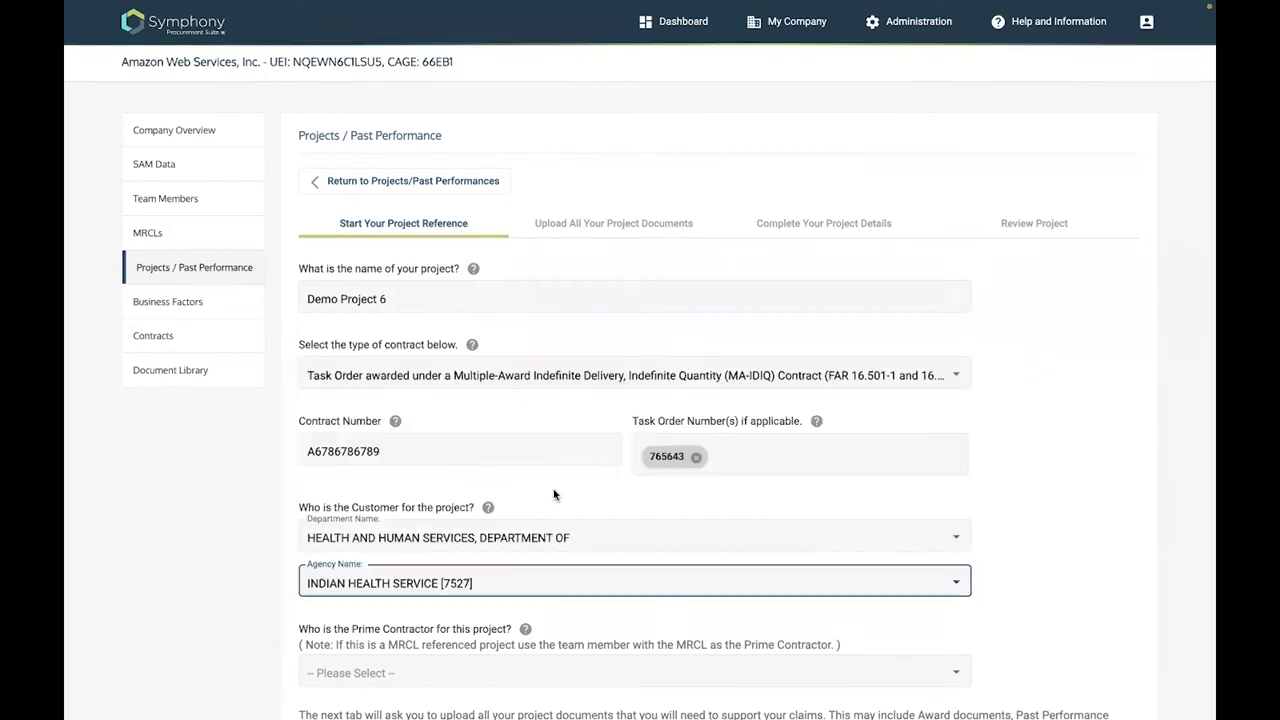
pyautogui.scroll(-3, 498, 570)
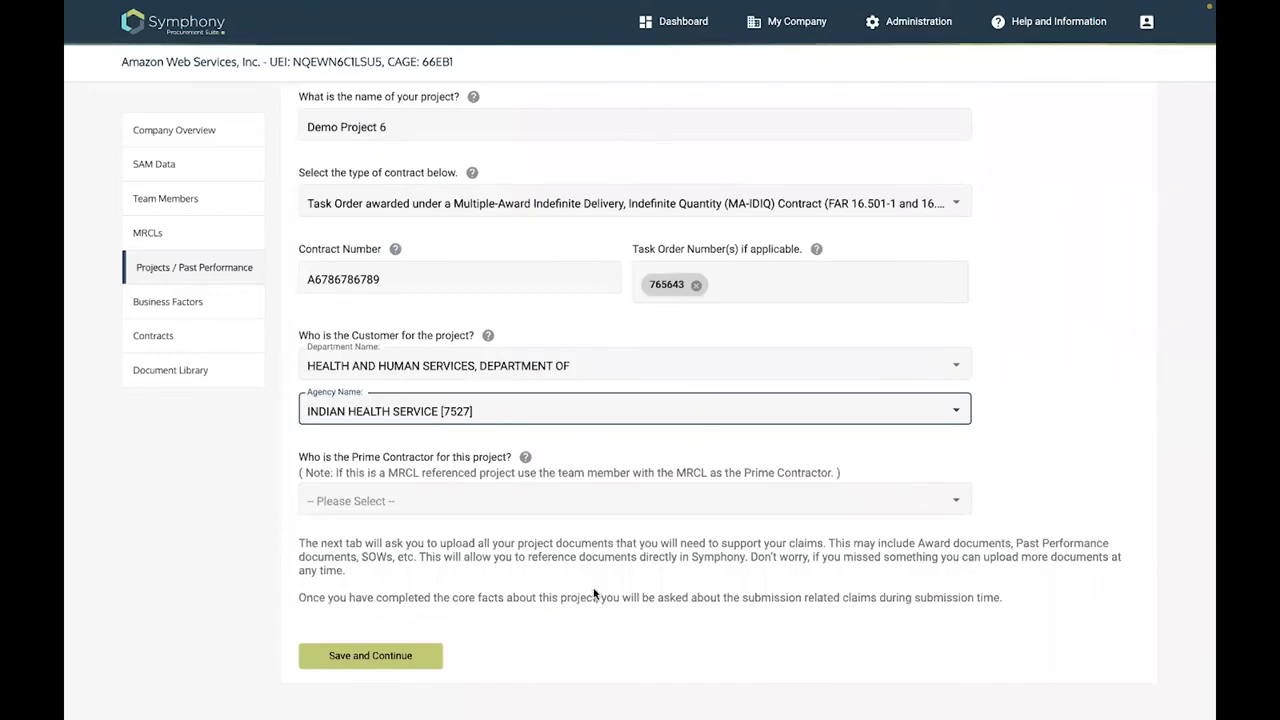
pyautogui.click(957, 503)
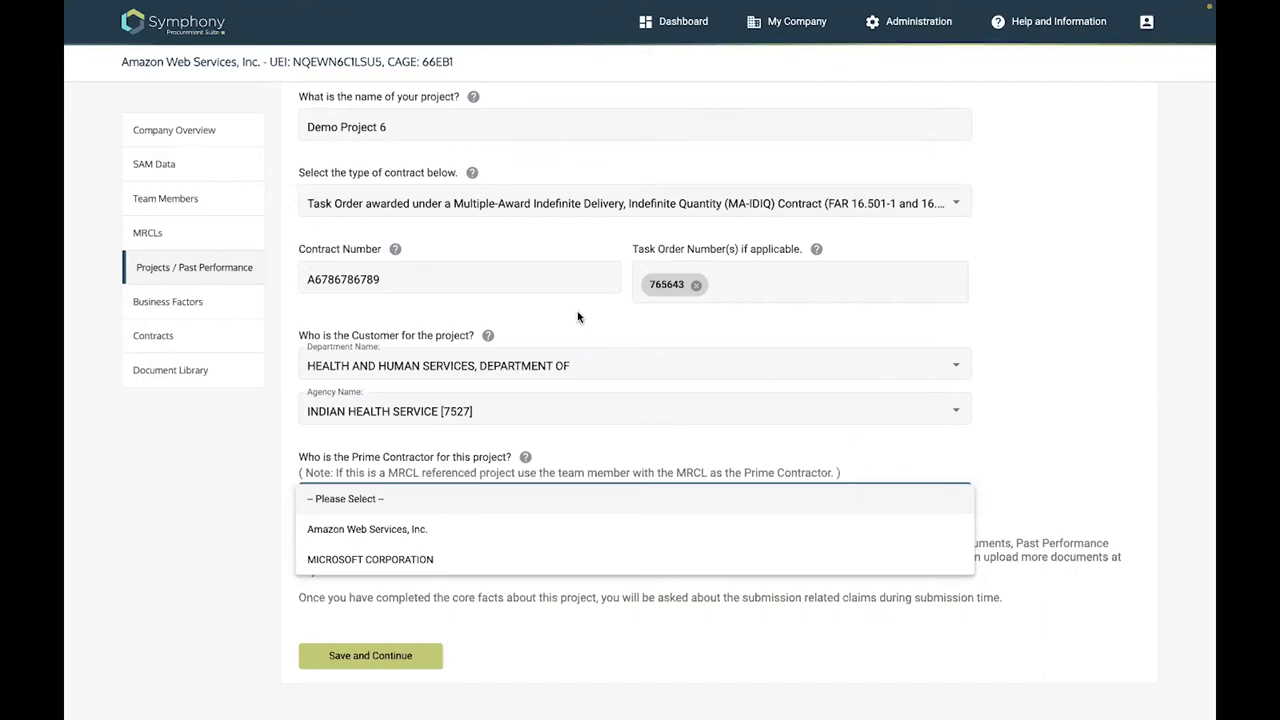
pyautogui.click(567, 366)
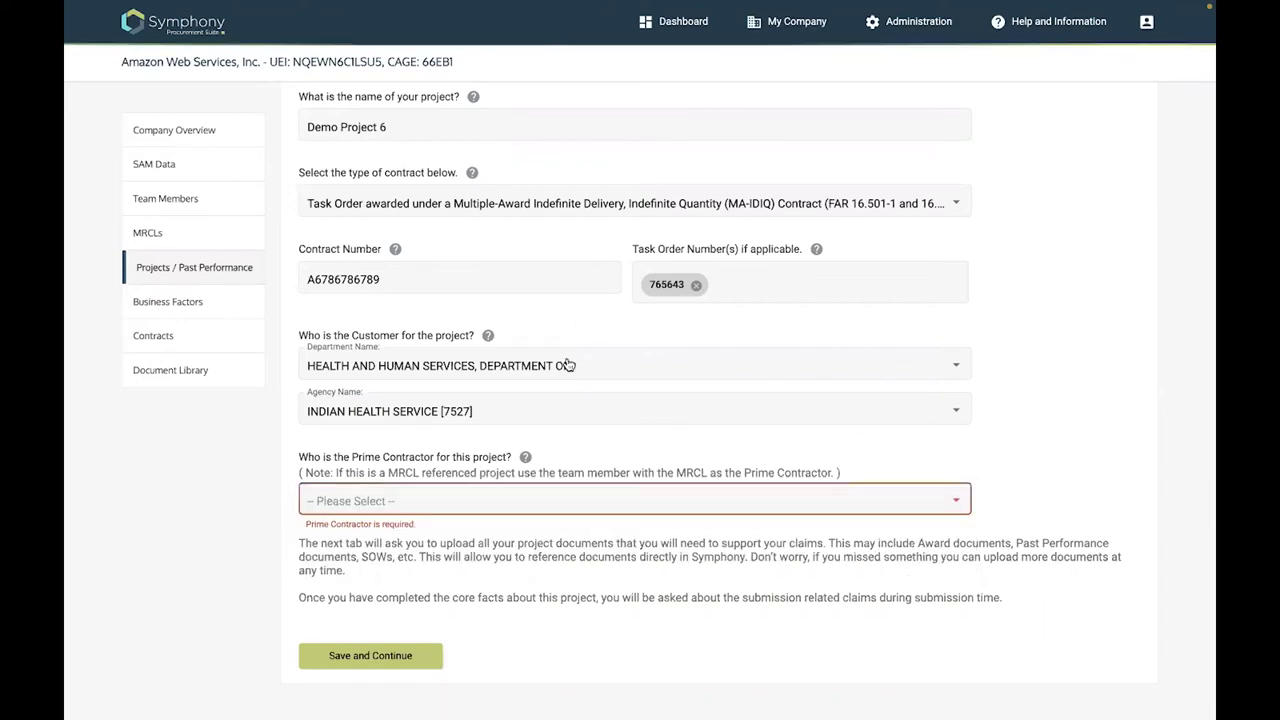
pyautogui.scroll(3, 655, 462)
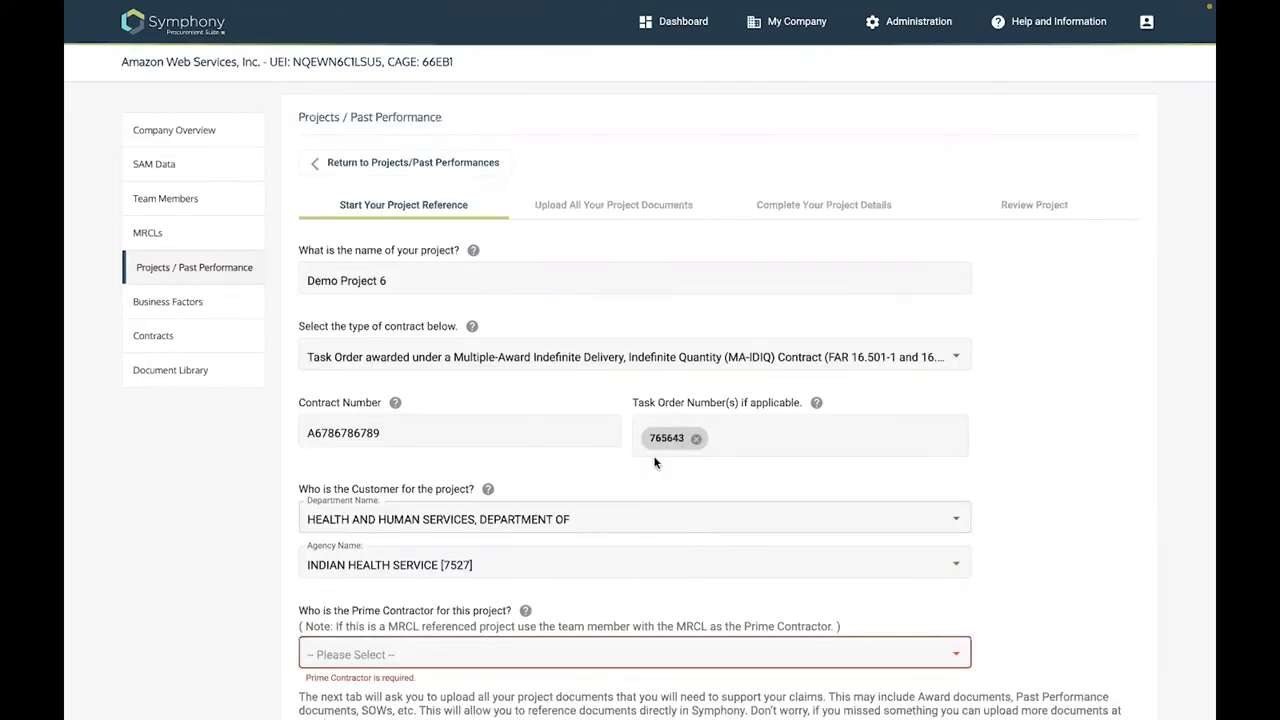
pyautogui.scroll(-3, 954, 222)
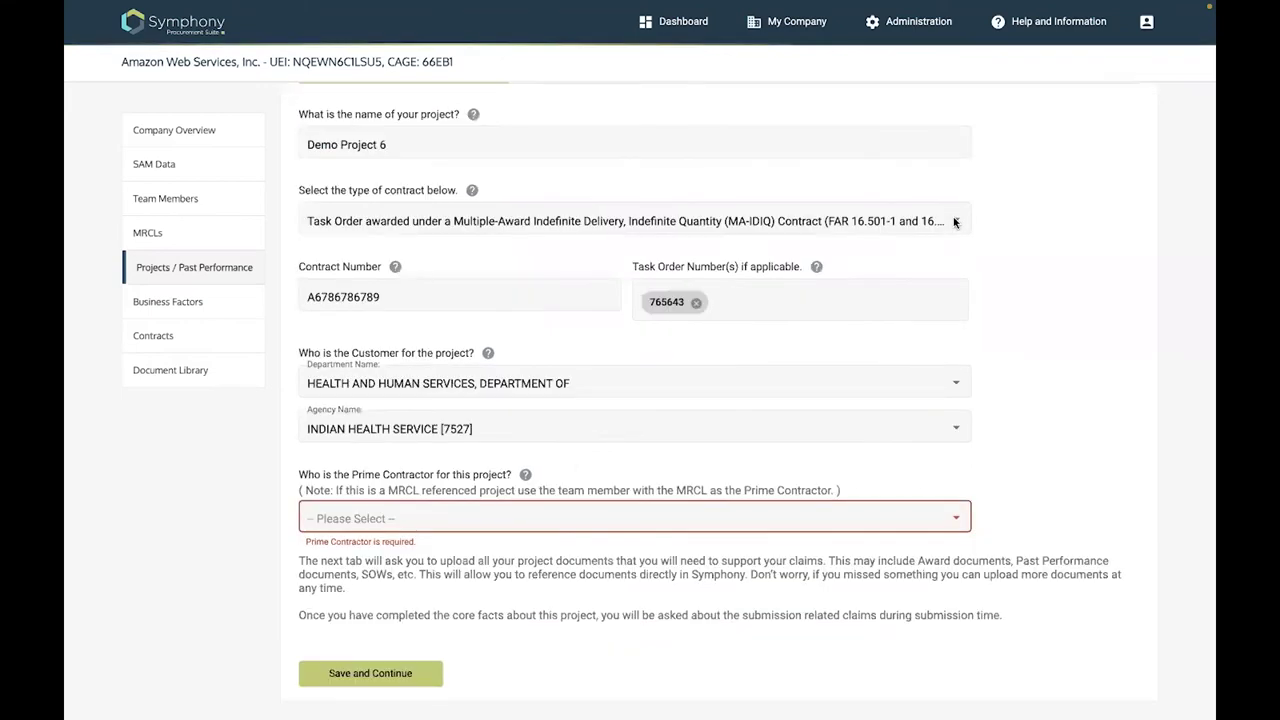
pyautogui.click(954, 222)
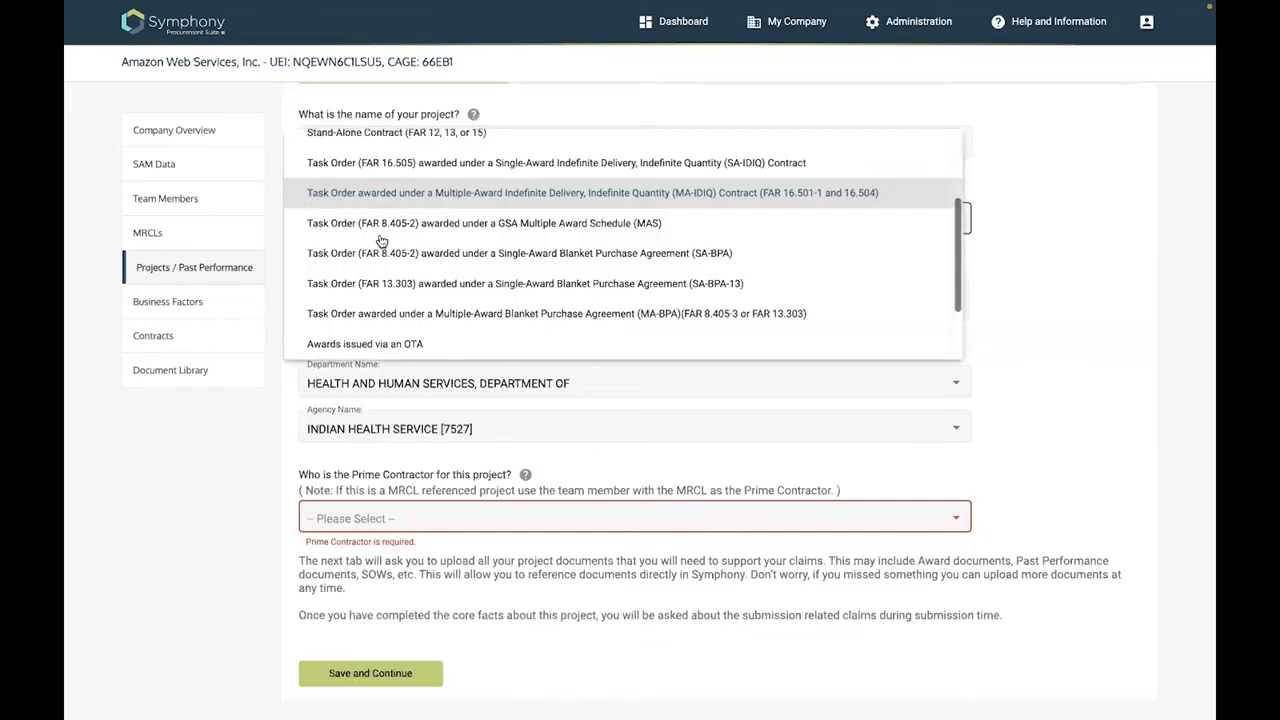
pyautogui.scroll(2, 376, 203)
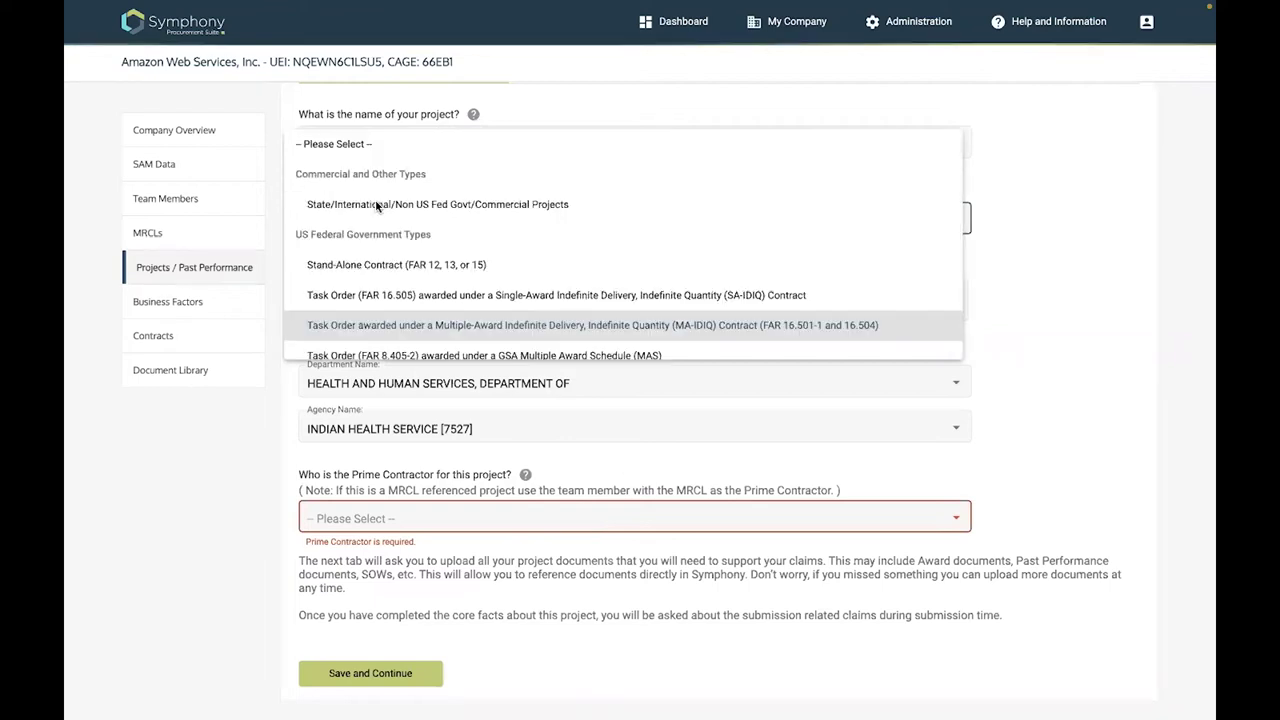
pyautogui.click(377, 204)
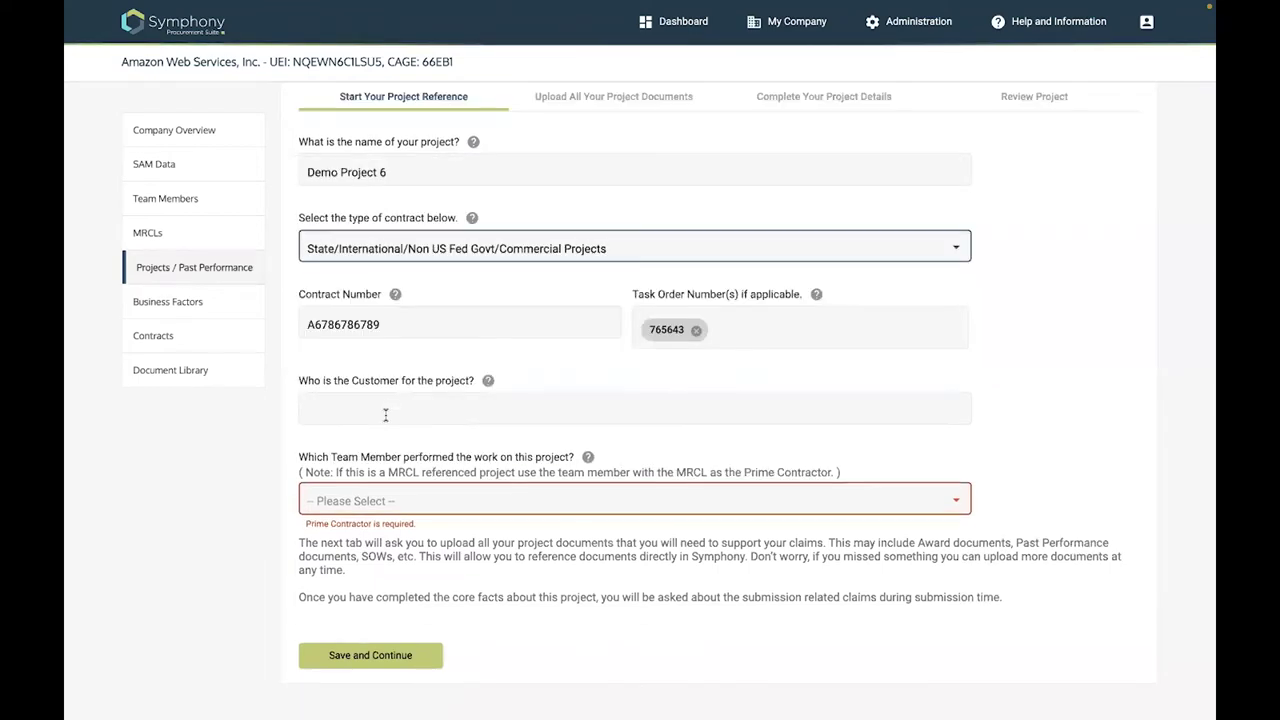
pyautogui.click(385, 413)
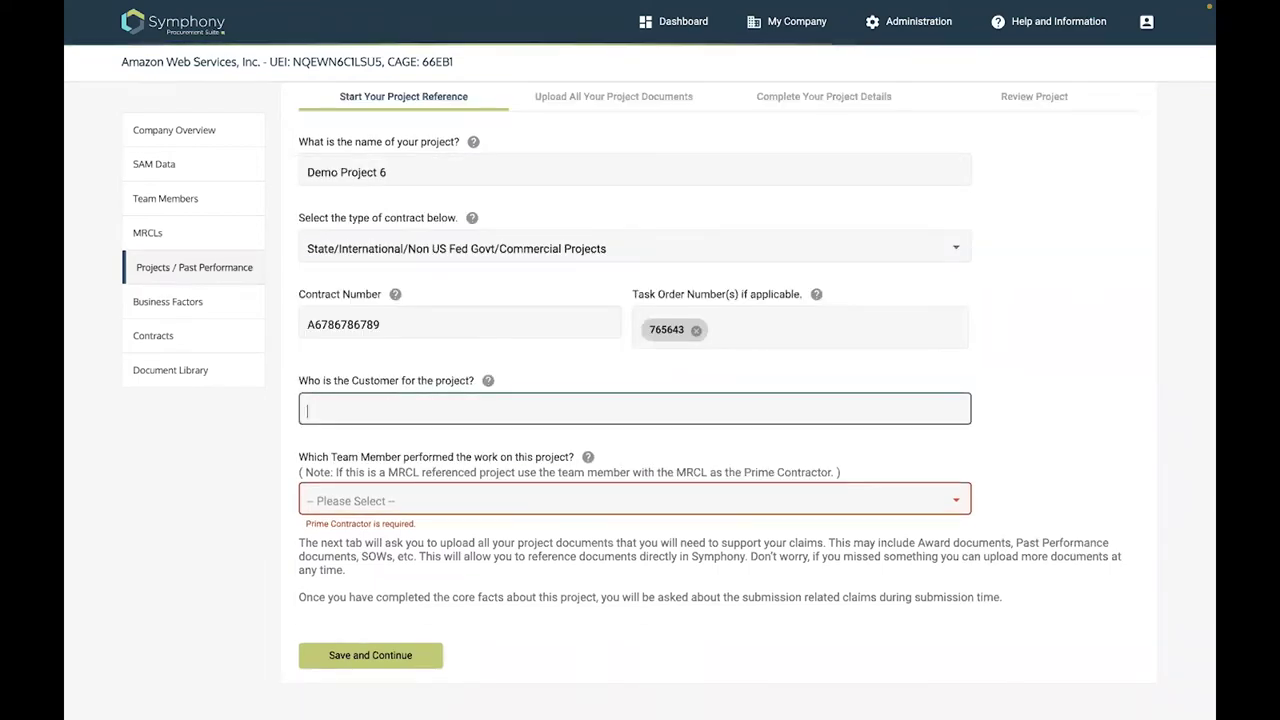
pyautogui.write('Lockhhed')
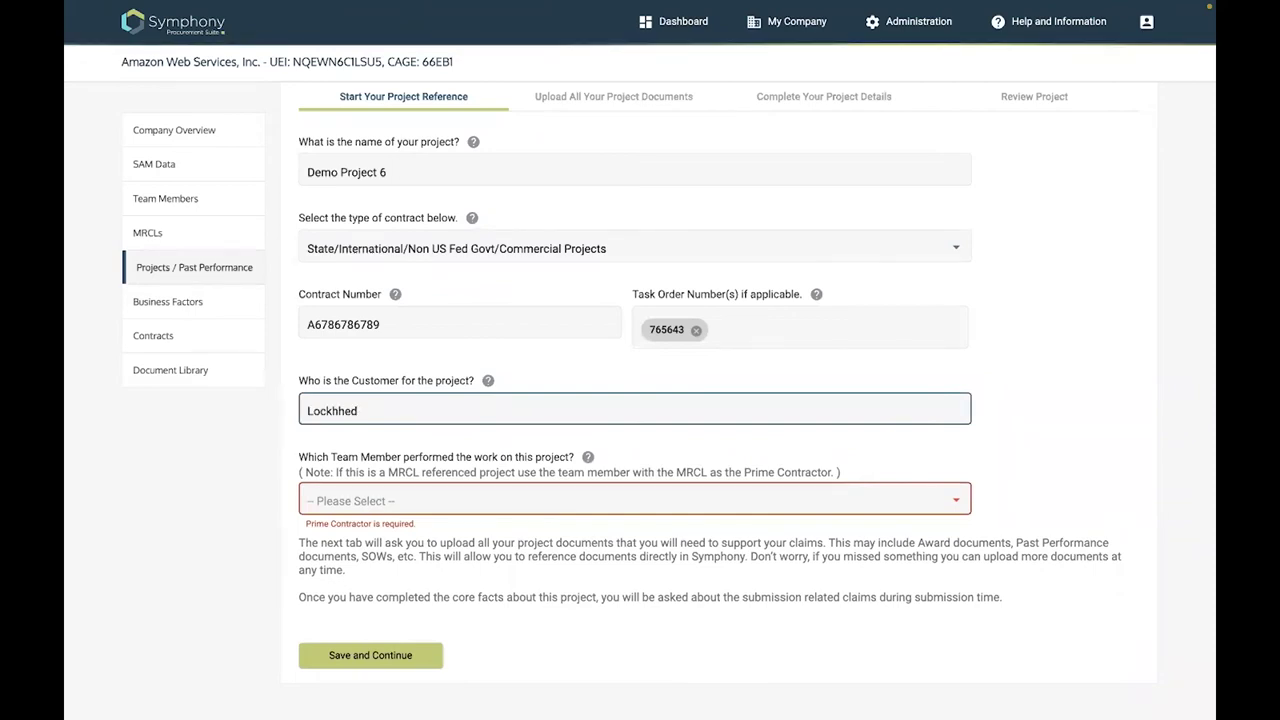
pyautogui.press('BackSpace')
pyautogui.write('ed')
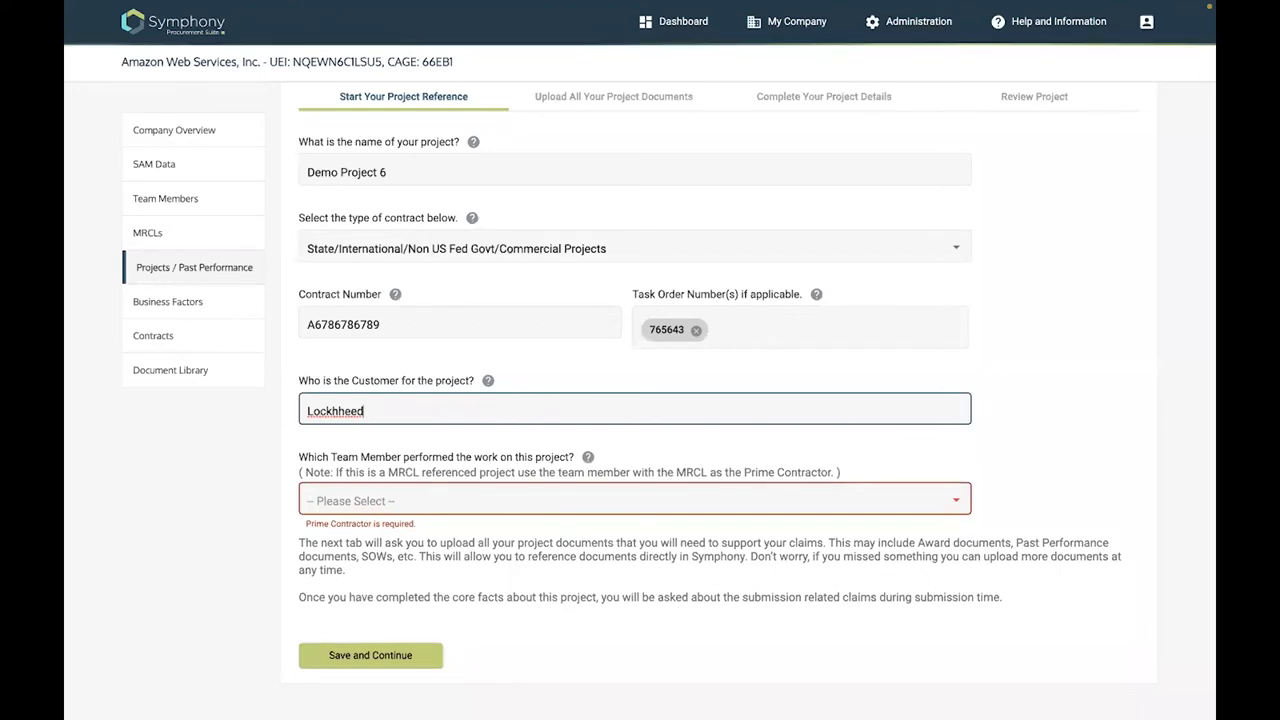
pyautogui.hotkey('ctrl', 'a')
pyautogui.press('BackSpace')
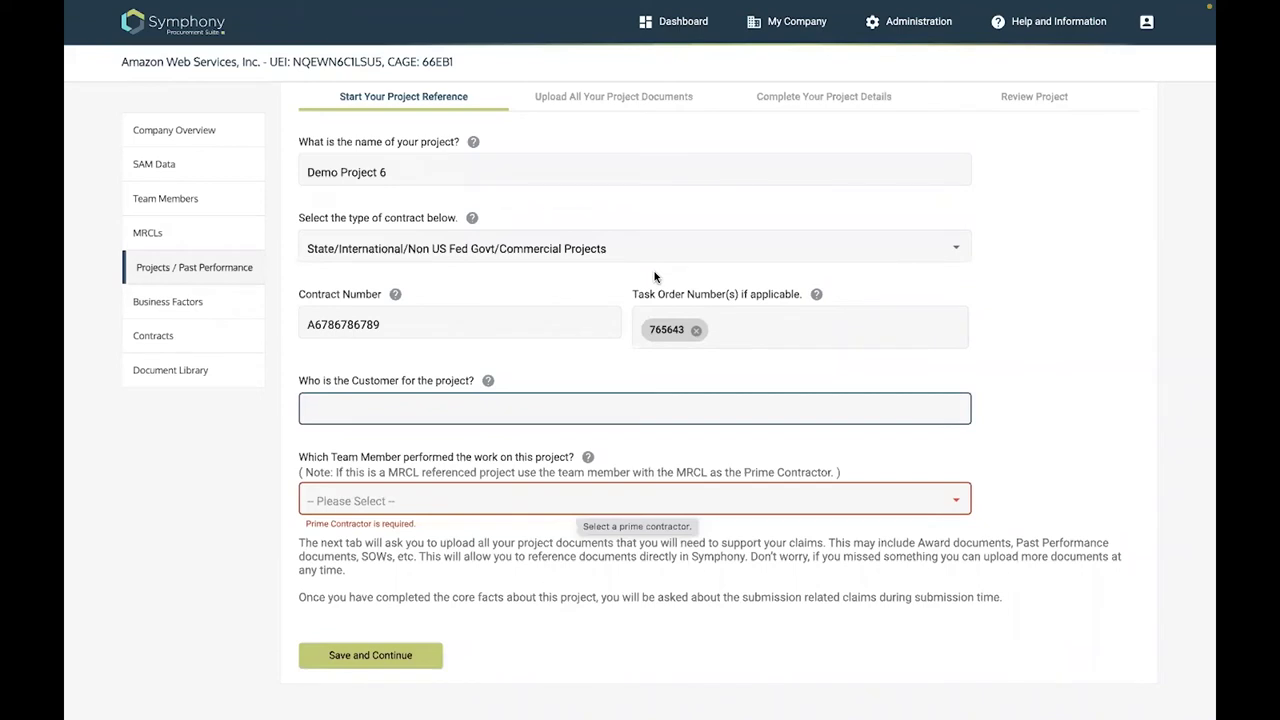
pyautogui.click(956, 252)
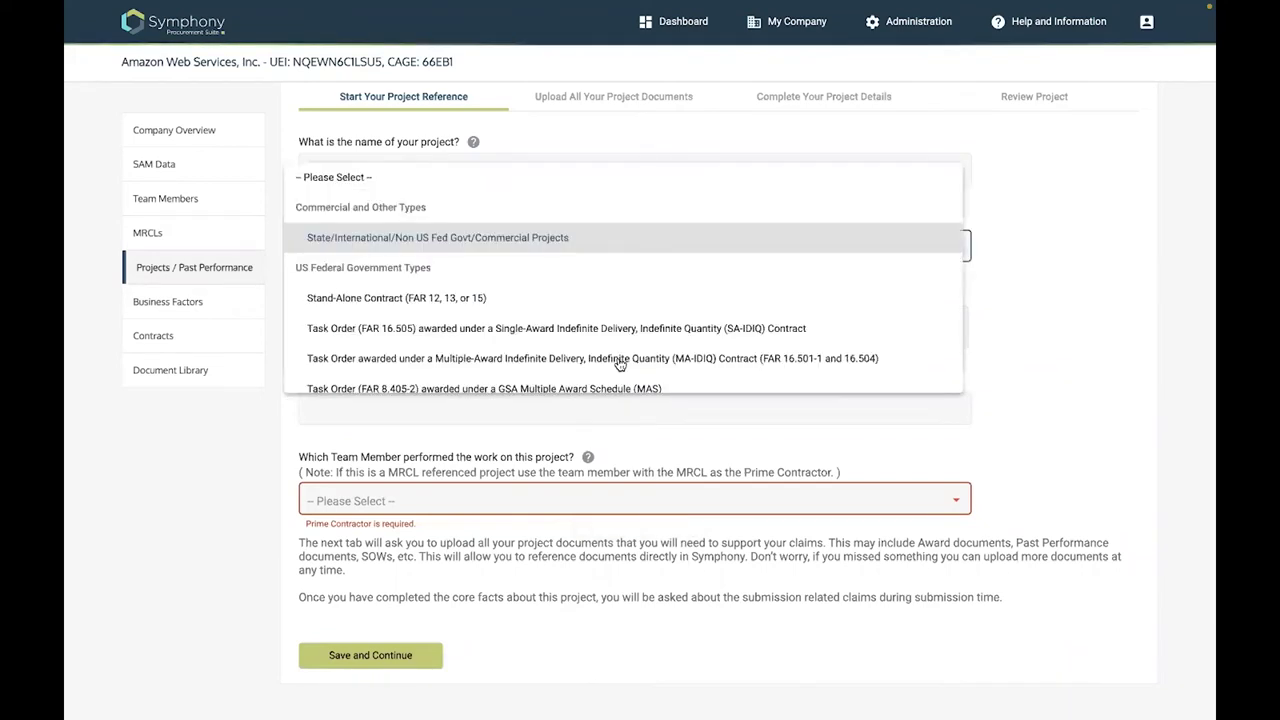
pyautogui.click(619, 360)
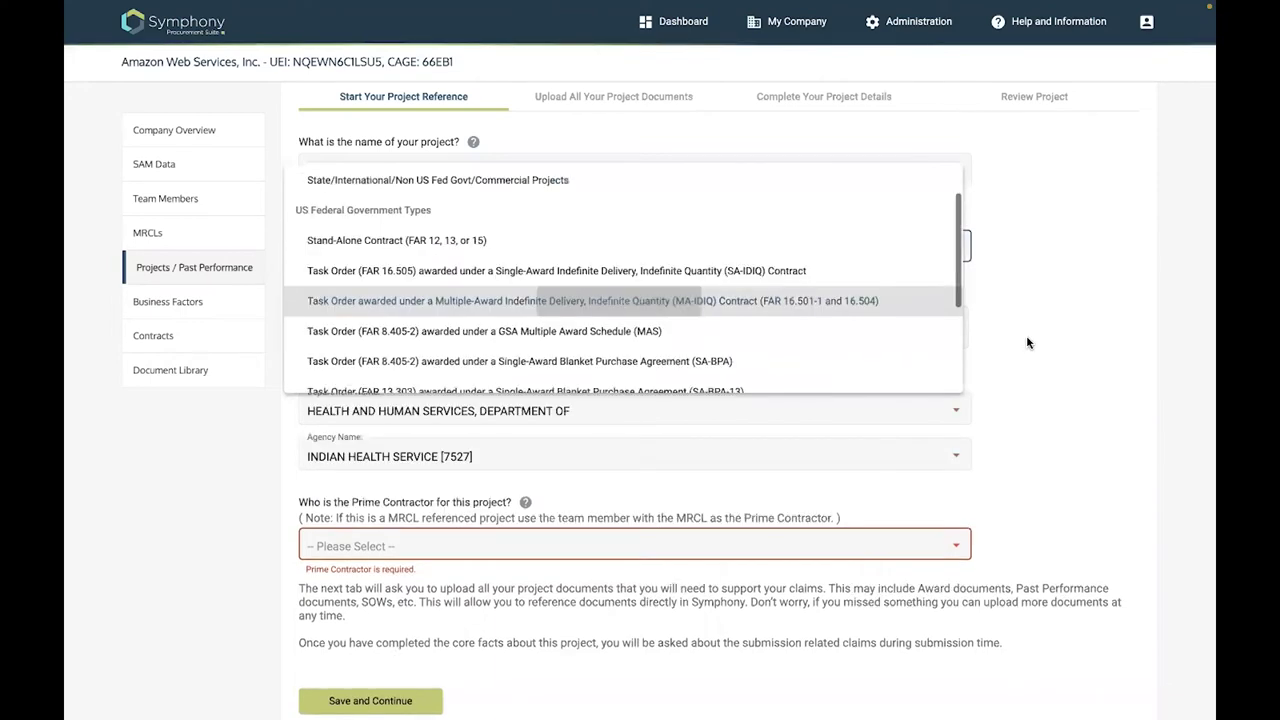
pyautogui.click(580, 456)
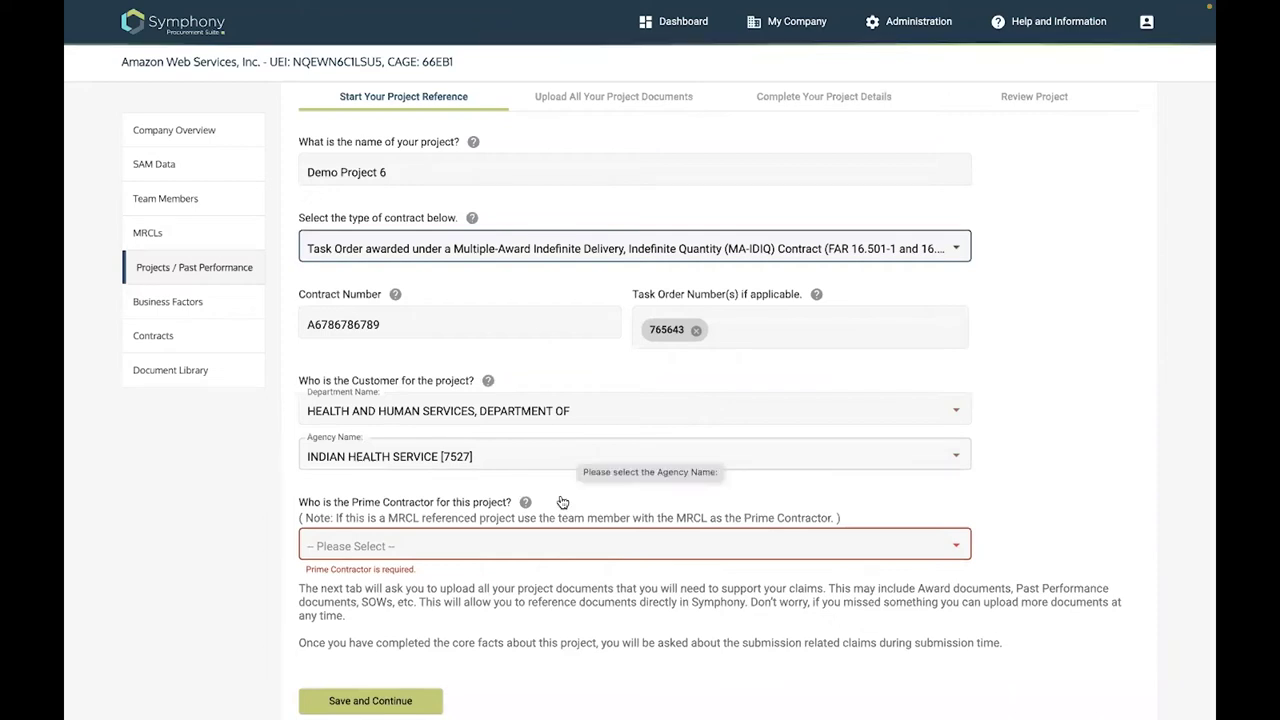
# Set MICROSOFT CORPORATION as prime contractor and save the Demo Project 6 reference
pyautogui.click(409, 555)
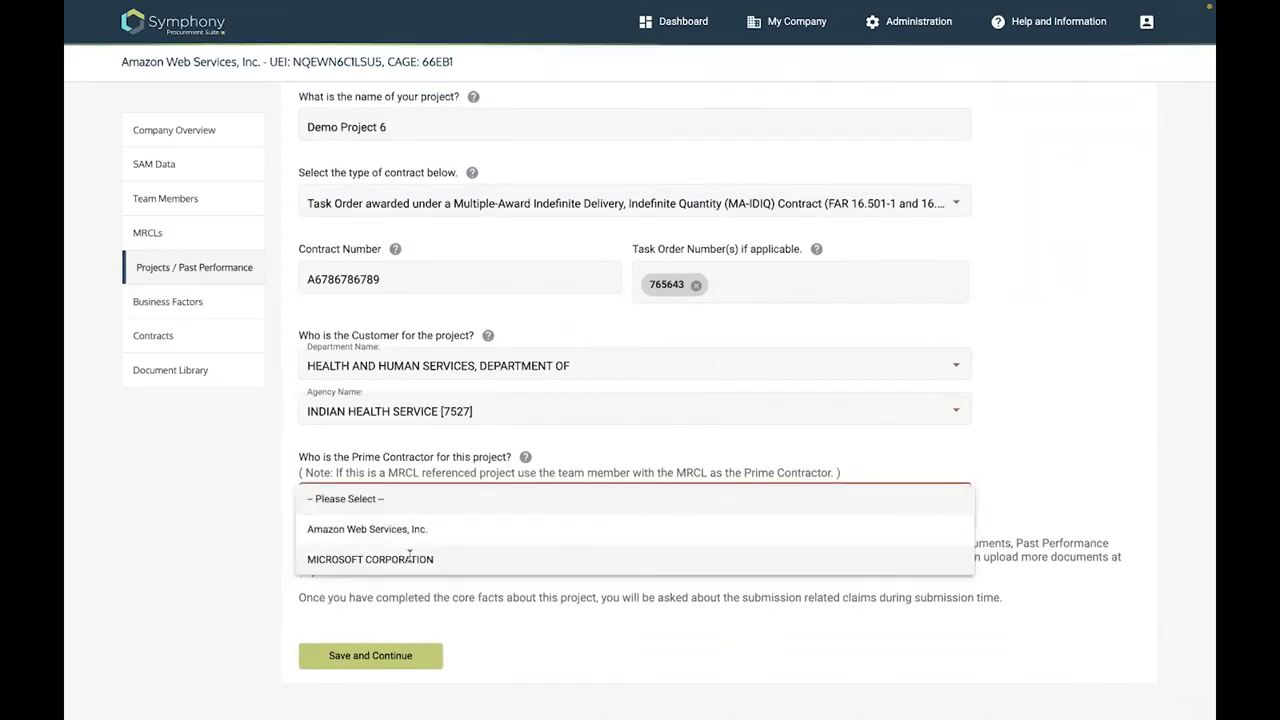
pyautogui.click(409, 559)
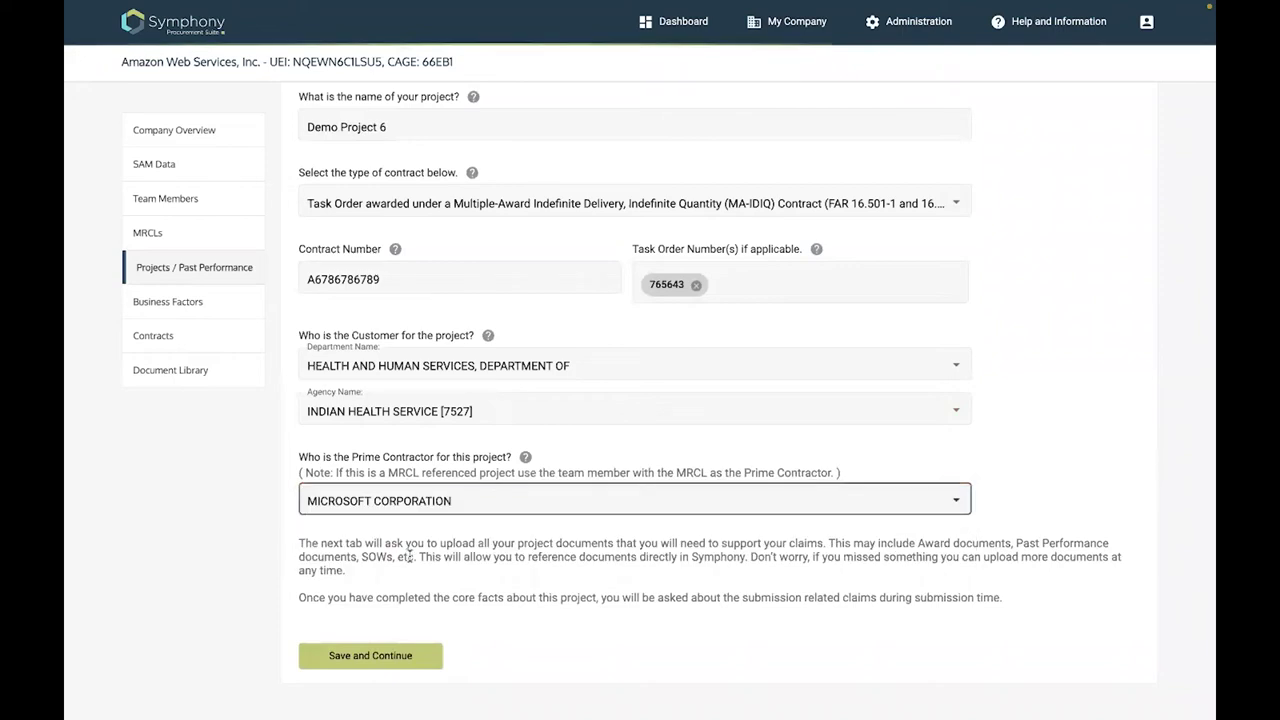
pyautogui.click(381, 659)
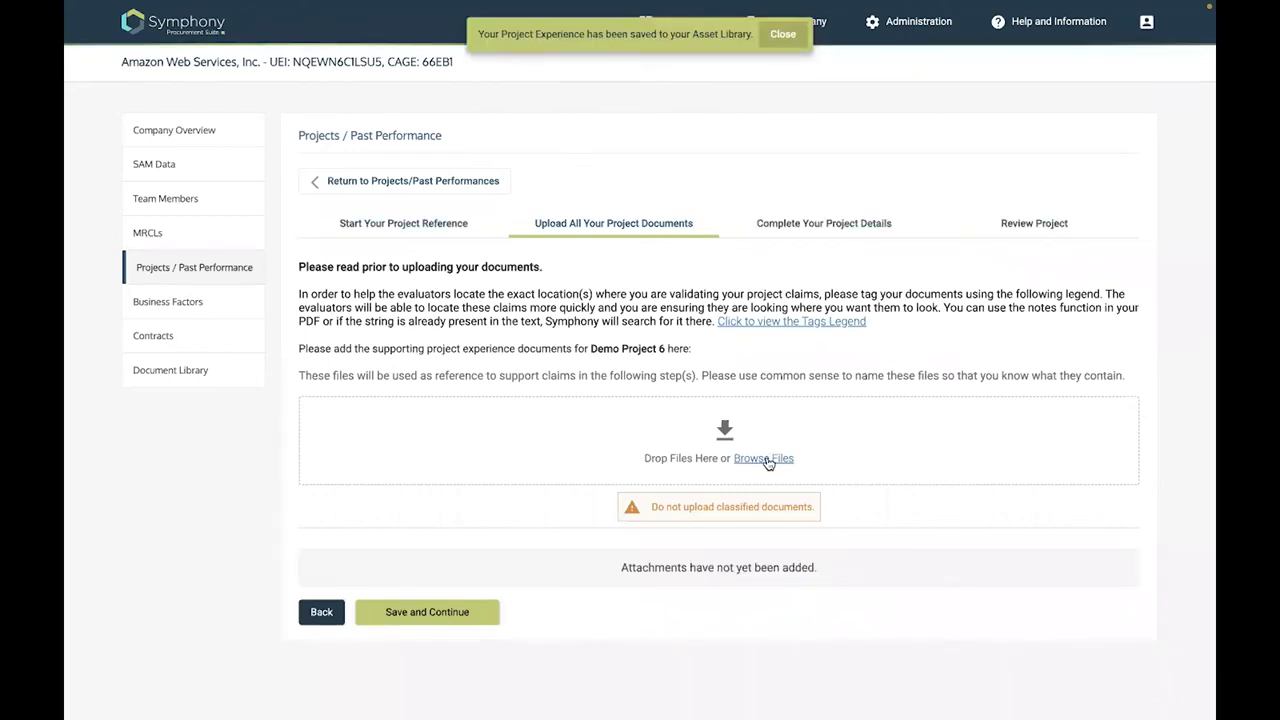
pyautogui.click(768, 459)
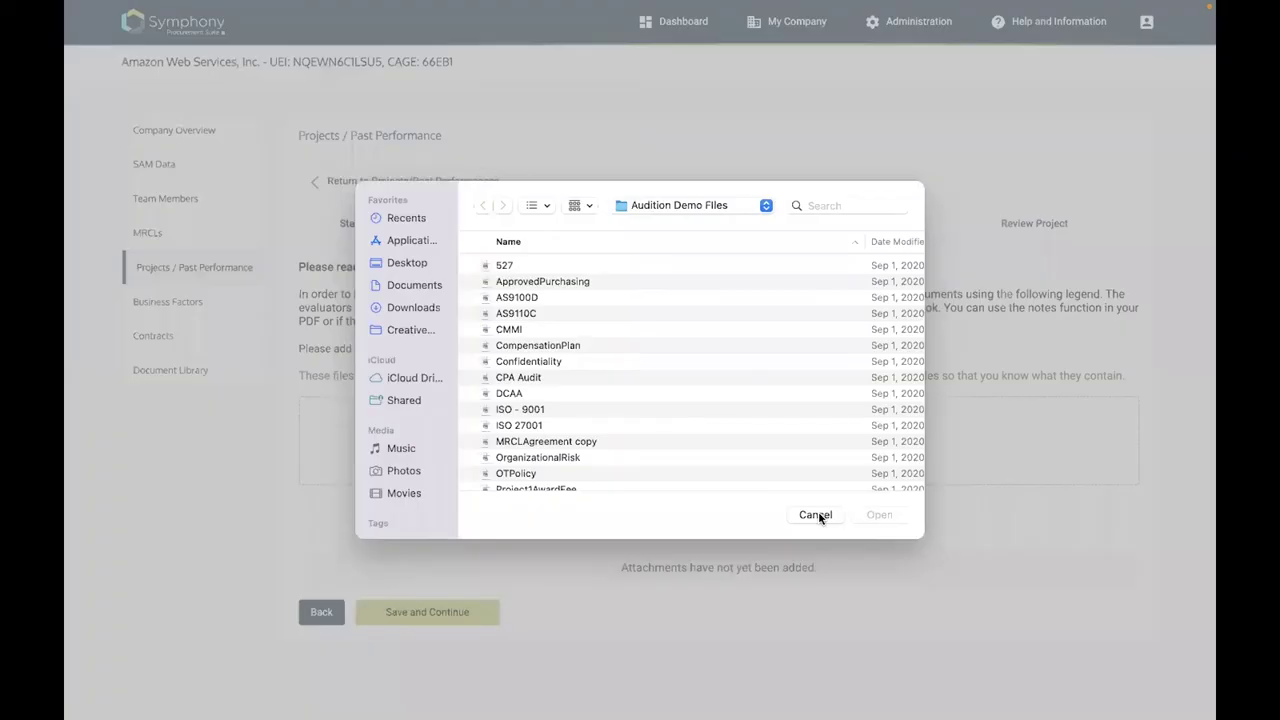
pyautogui.click(816, 515)
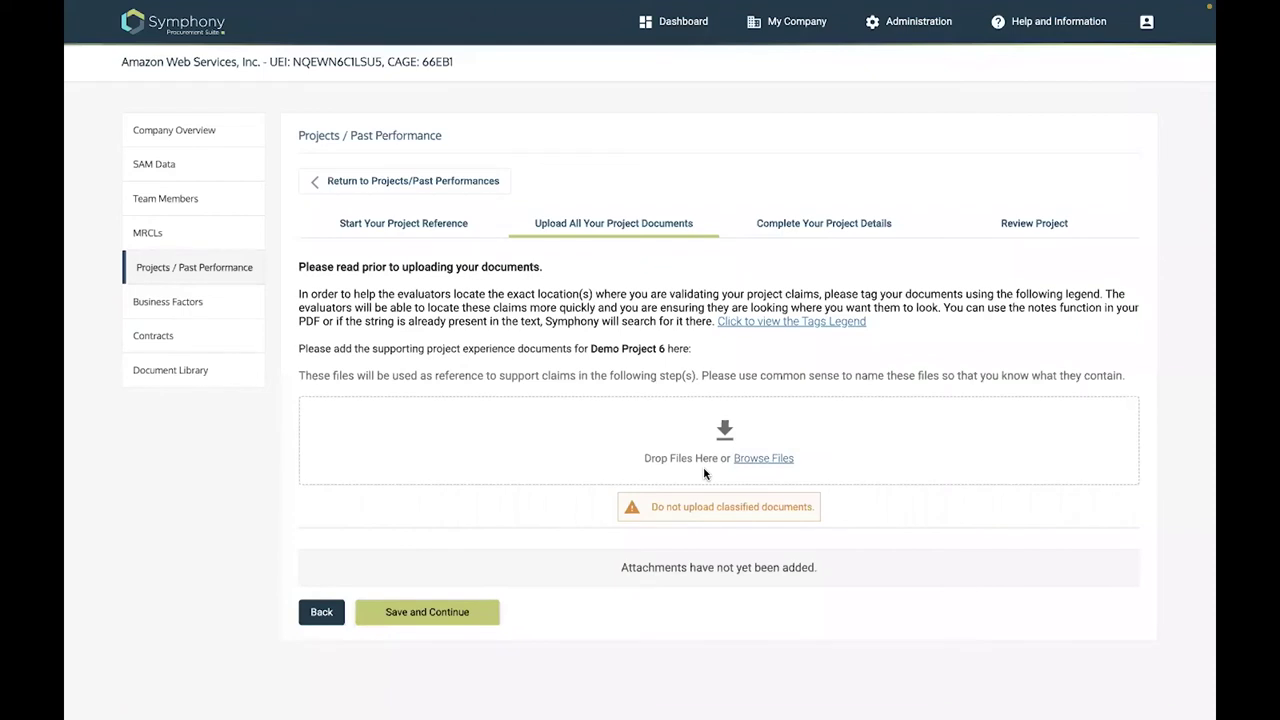
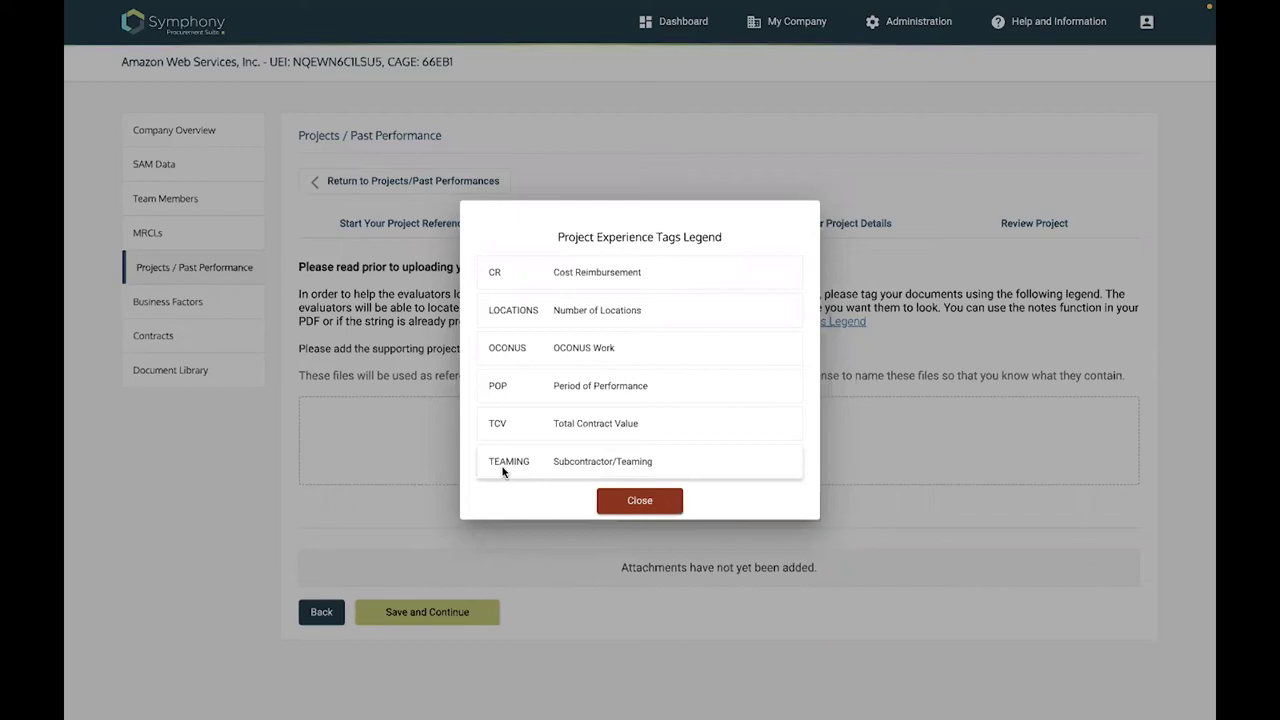
# Dismiss the Tags Legend and return to the Symphony tab with Demo Project 6's upload step
pyautogui.click(647, 510)
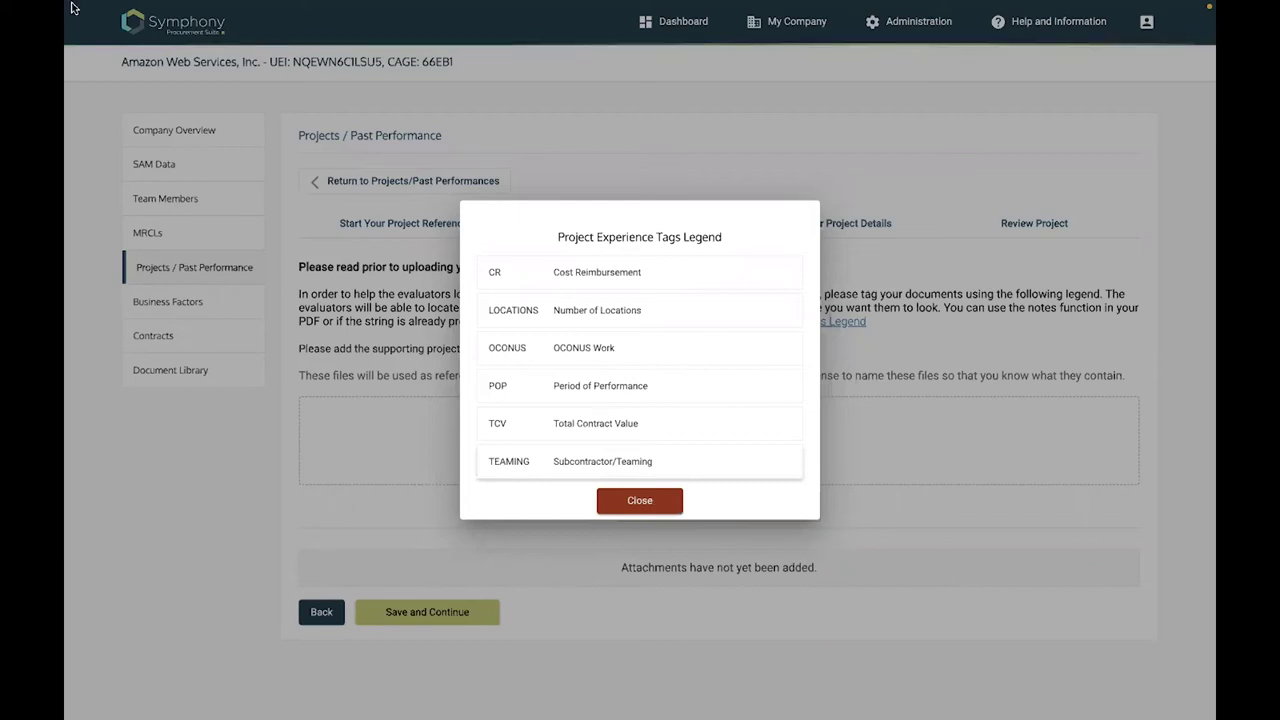
pyautogui.click(117, 32)
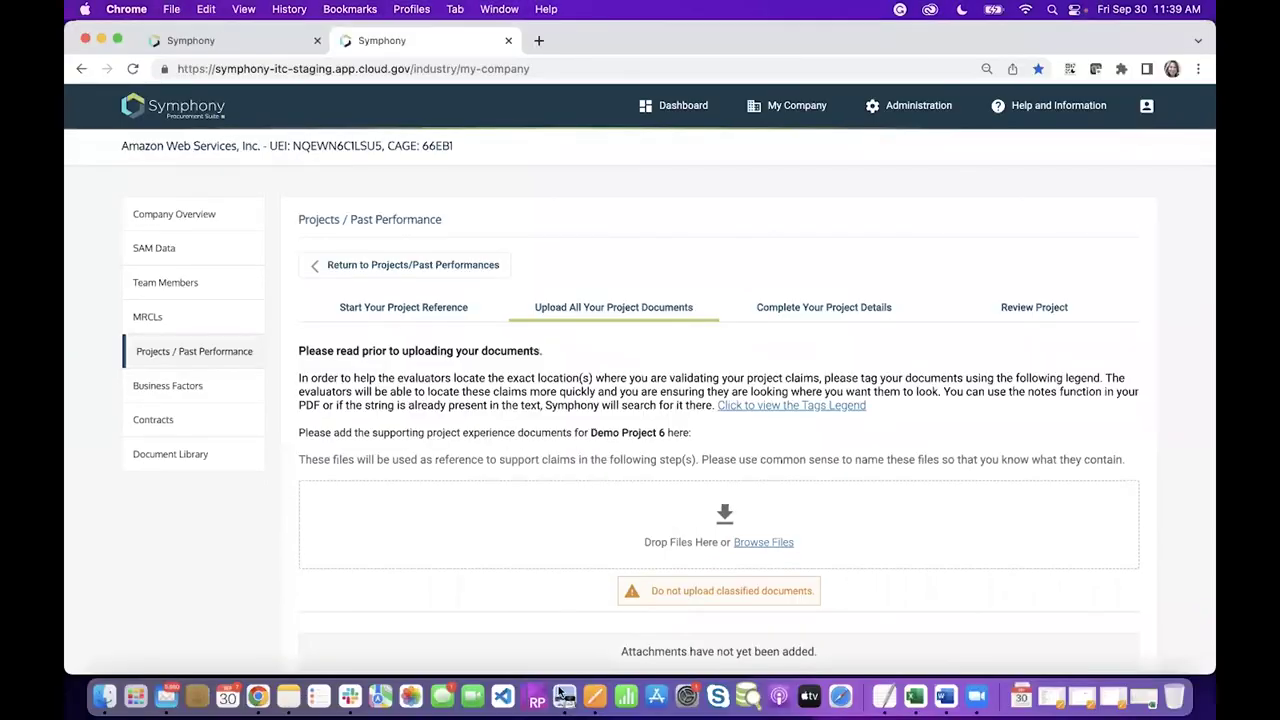
pyautogui.hotkey('ctrl', 'shift', 'Tab')
# Close the veterinary inspection certificate PDF and bring Sample Taggin Document to the front in Preview
pyautogui.click(566, 697)
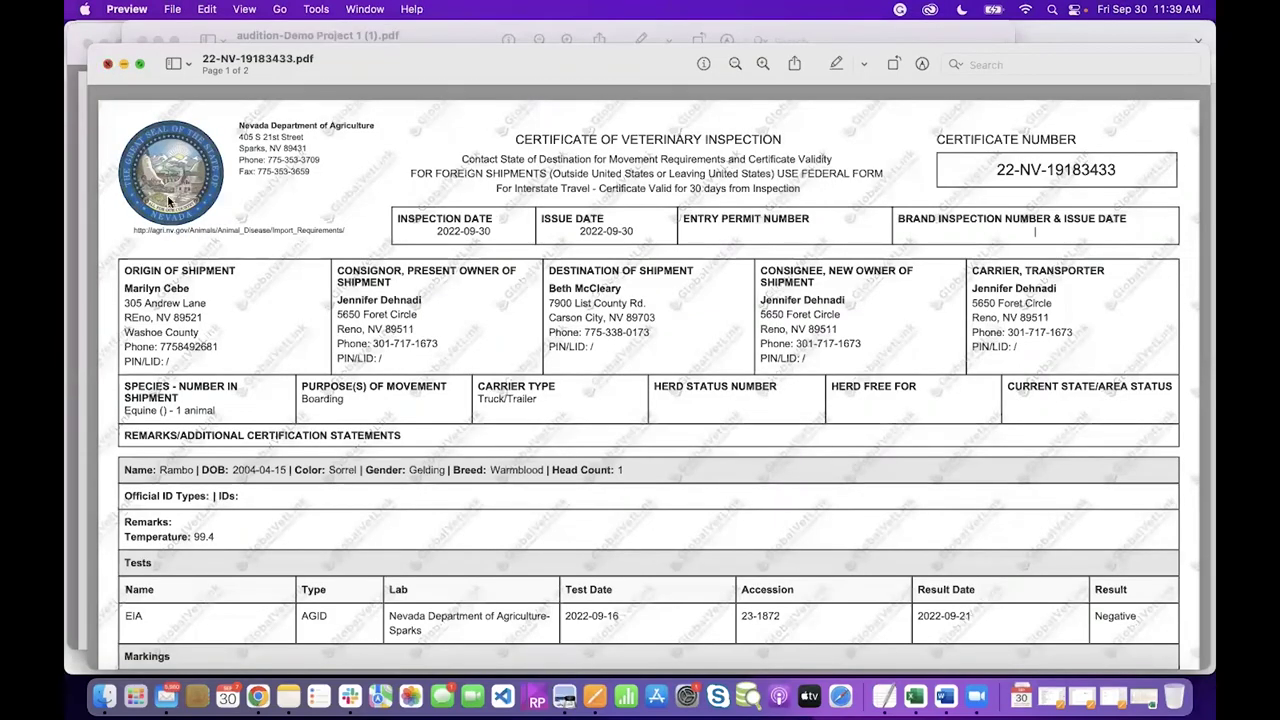
pyautogui.click(109, 64)
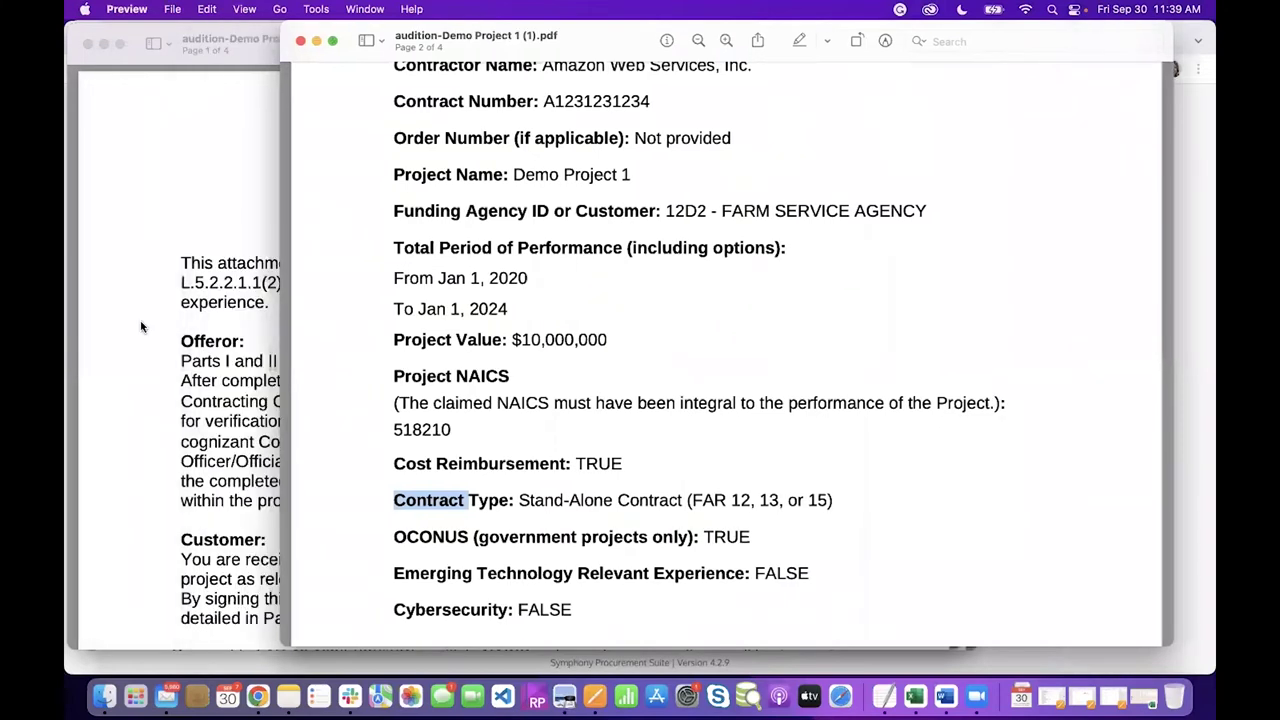
pyautogui.click(147, 199)
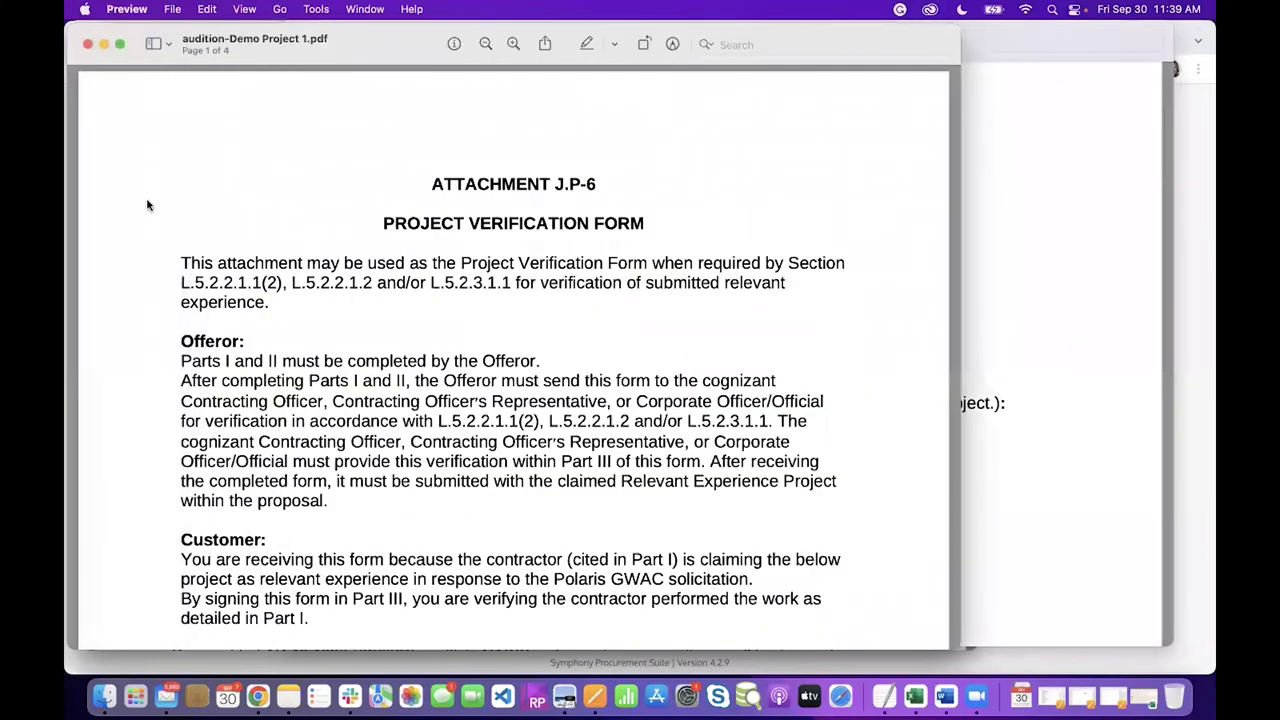
pyautogui.press('super+grave')
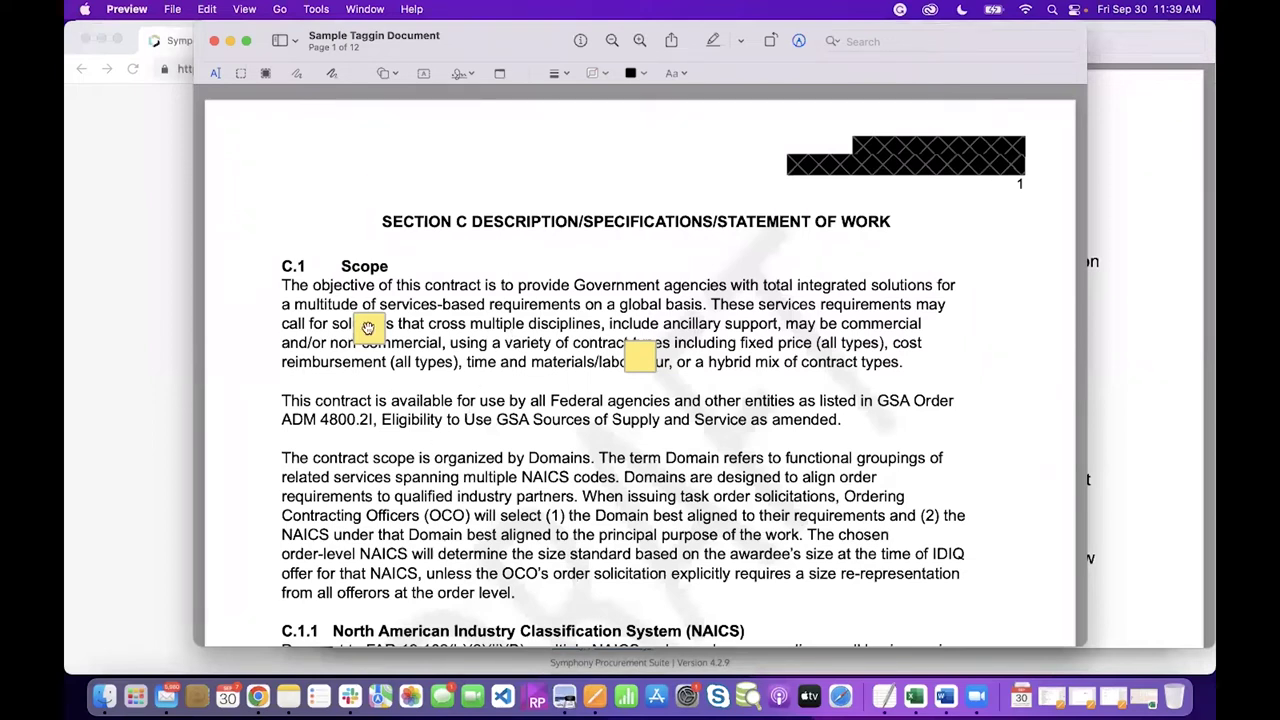
# Nudge the first yellow sticky note in C.1 Scope and review the page-1 note texts
pyautogui.moveTo(368, 328); pyautogui.dragTo(366, 326)
pyautogui.moveTo(641, 354)
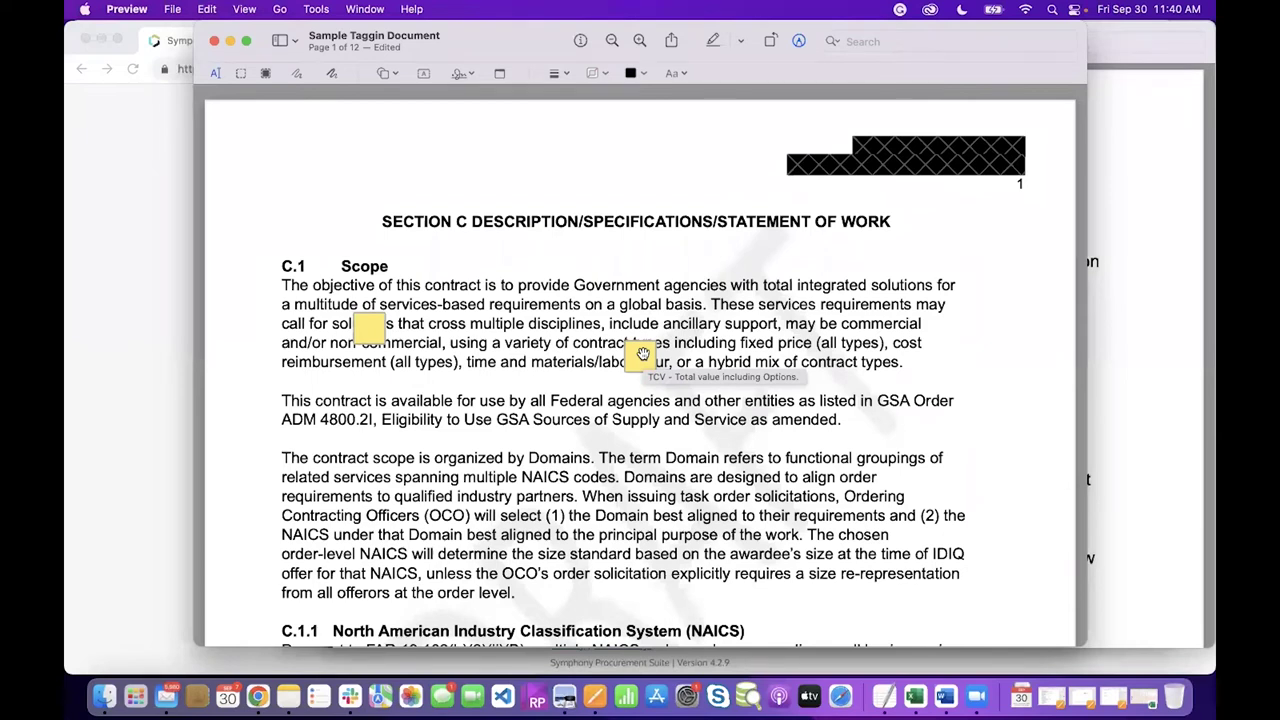
pyautogui.scroll(-1, 545, 432)
pyautogui.scroll(-3, 545, 432)
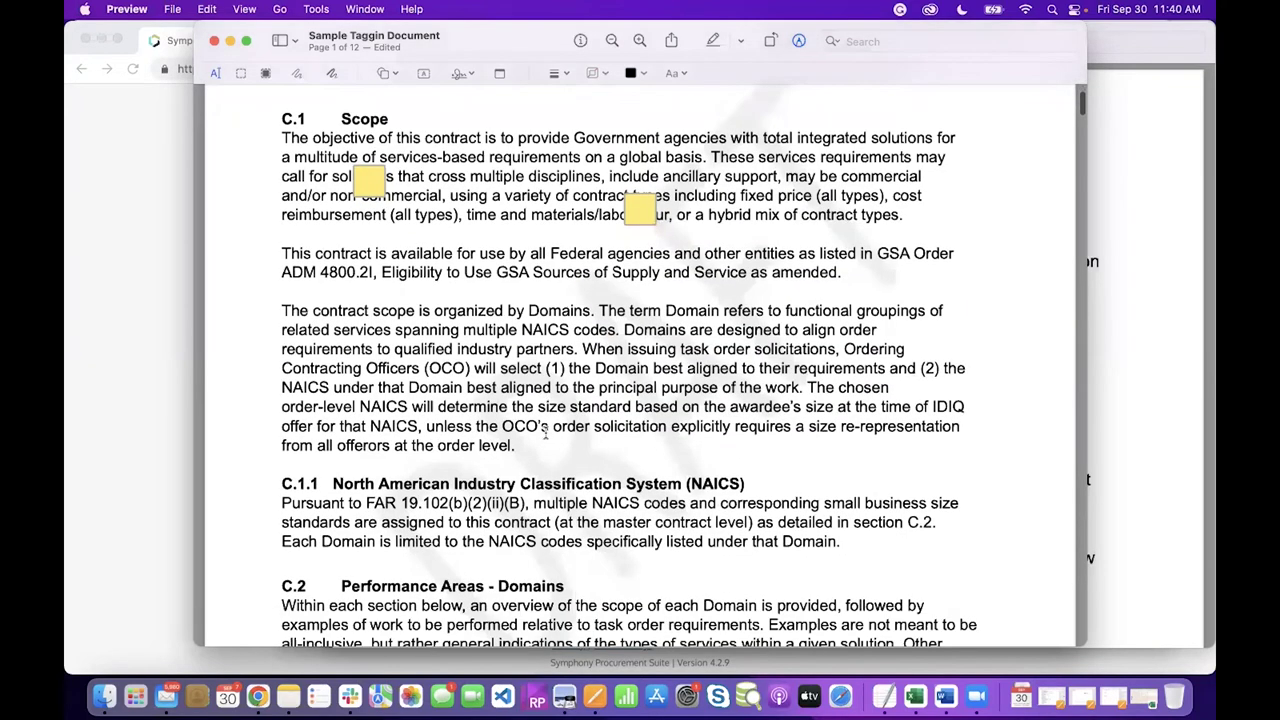
pyautogui.scroll(-7, 545, 433)
pyautogui.scroll(8, 680, 332)
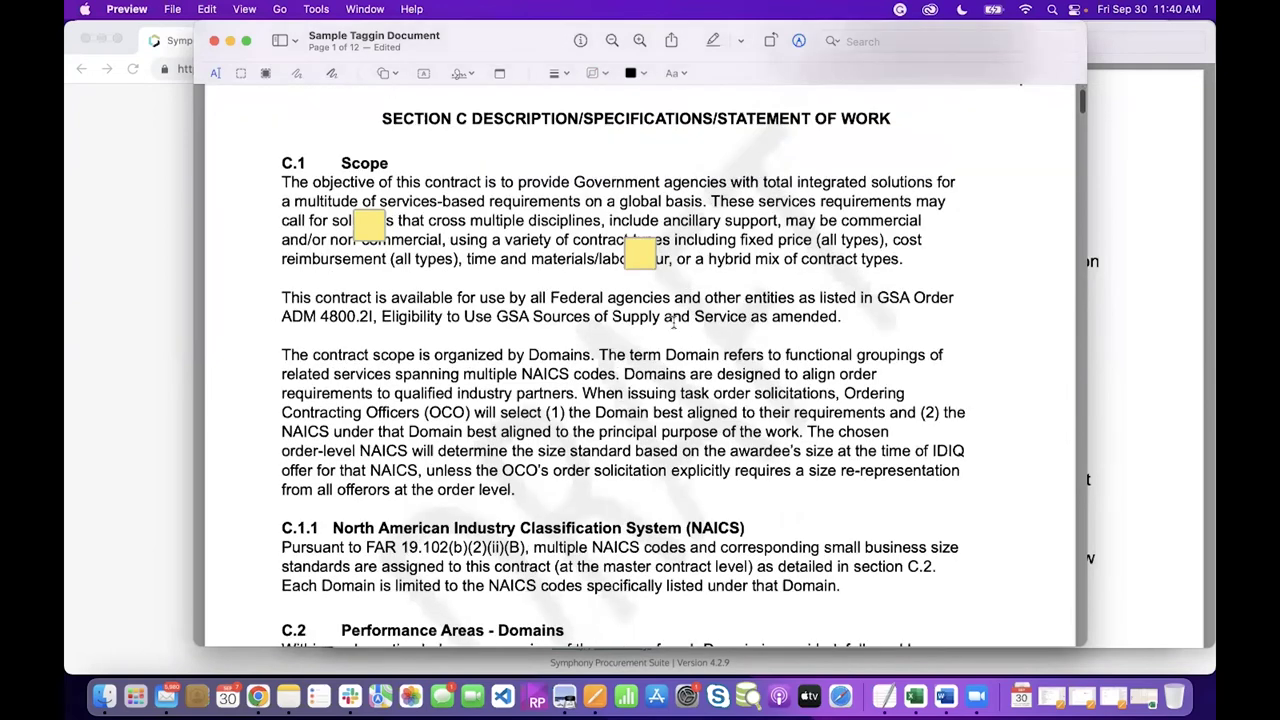
pyautogui.scroll(1, 680, 332)
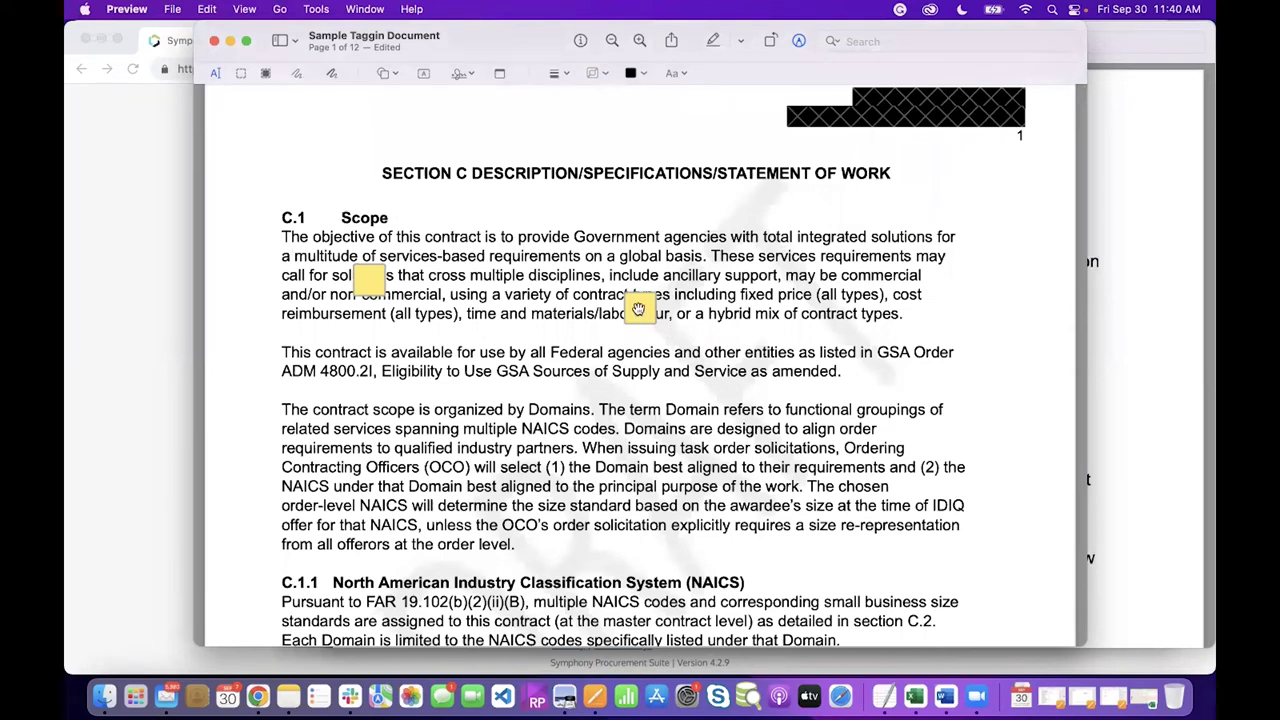
pyautogui.moveTo(638, 309)
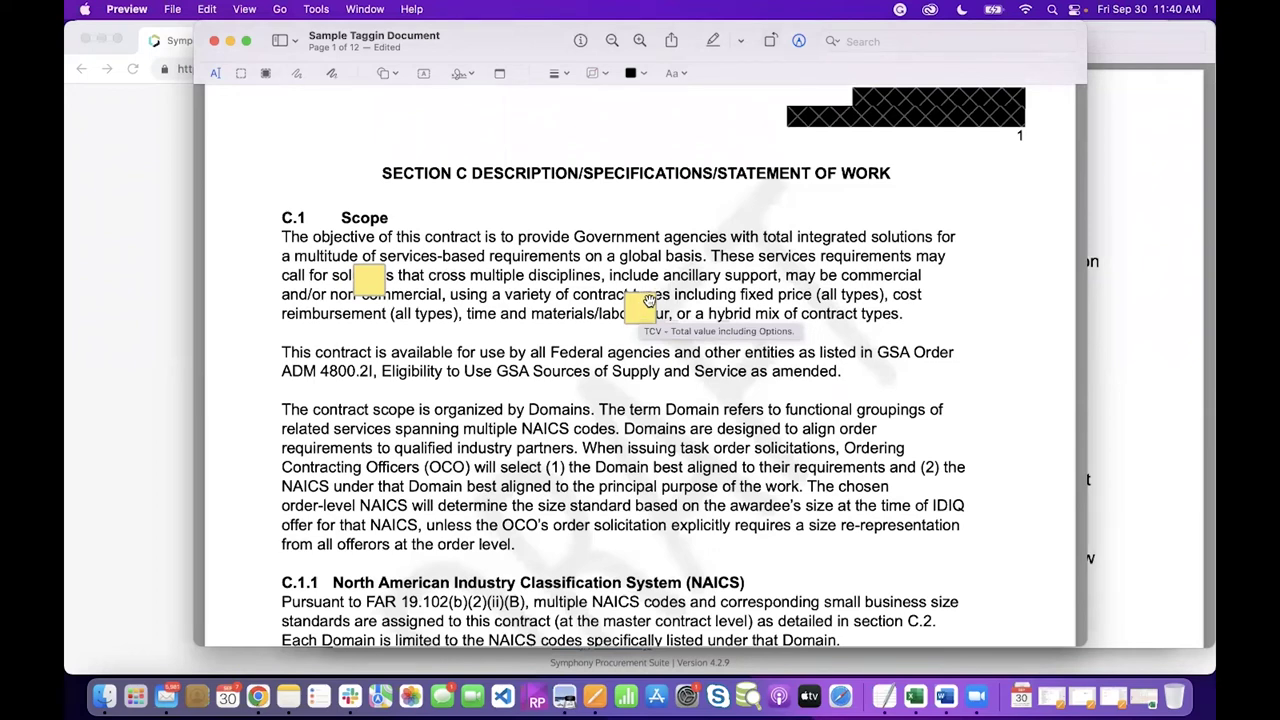
pyautogui.scroll(-1, 530, 352)
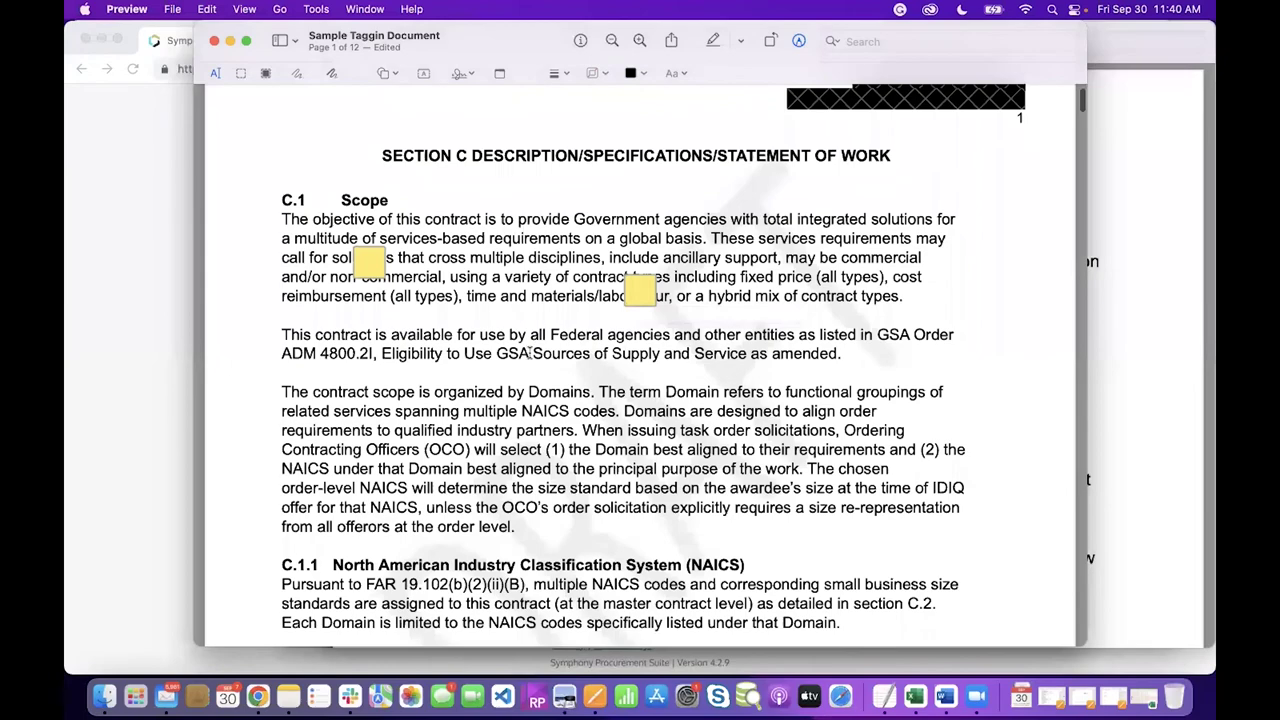
pyautogui.scroll(-15, 530, 352)
pyautogui.scroll(-20, 530, 352)
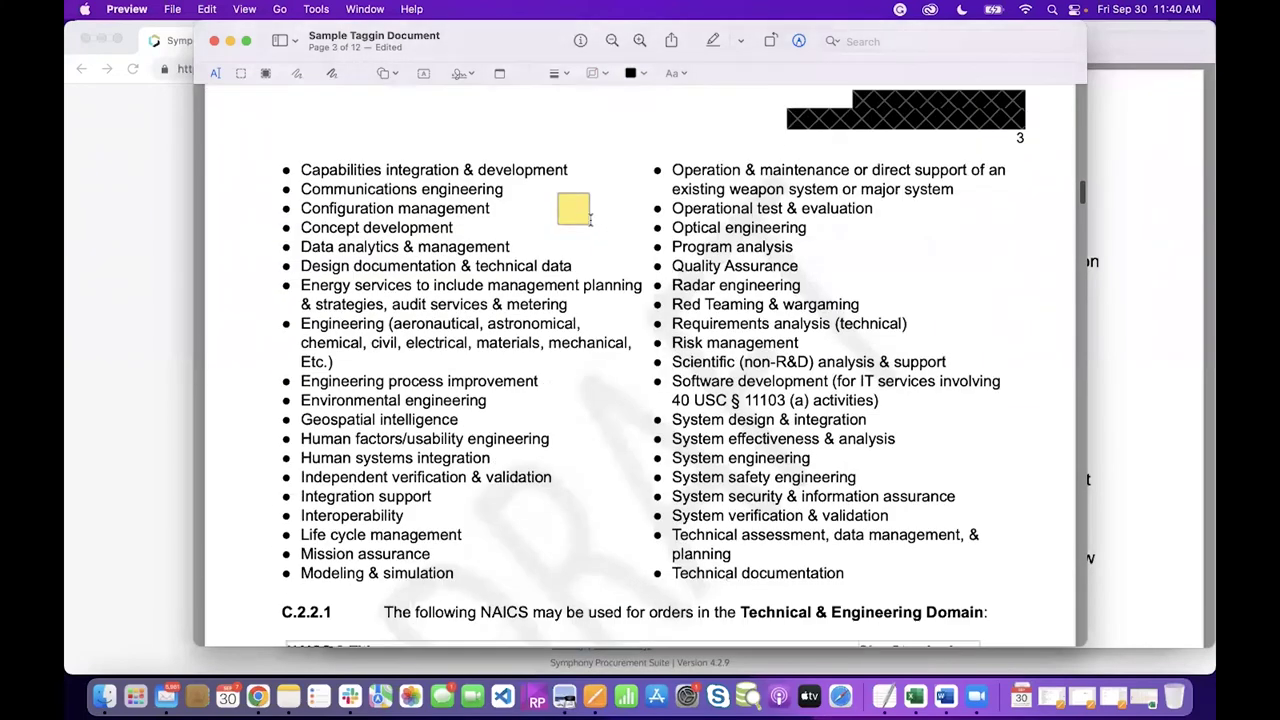
pyautogui.moveTo(577, 206)
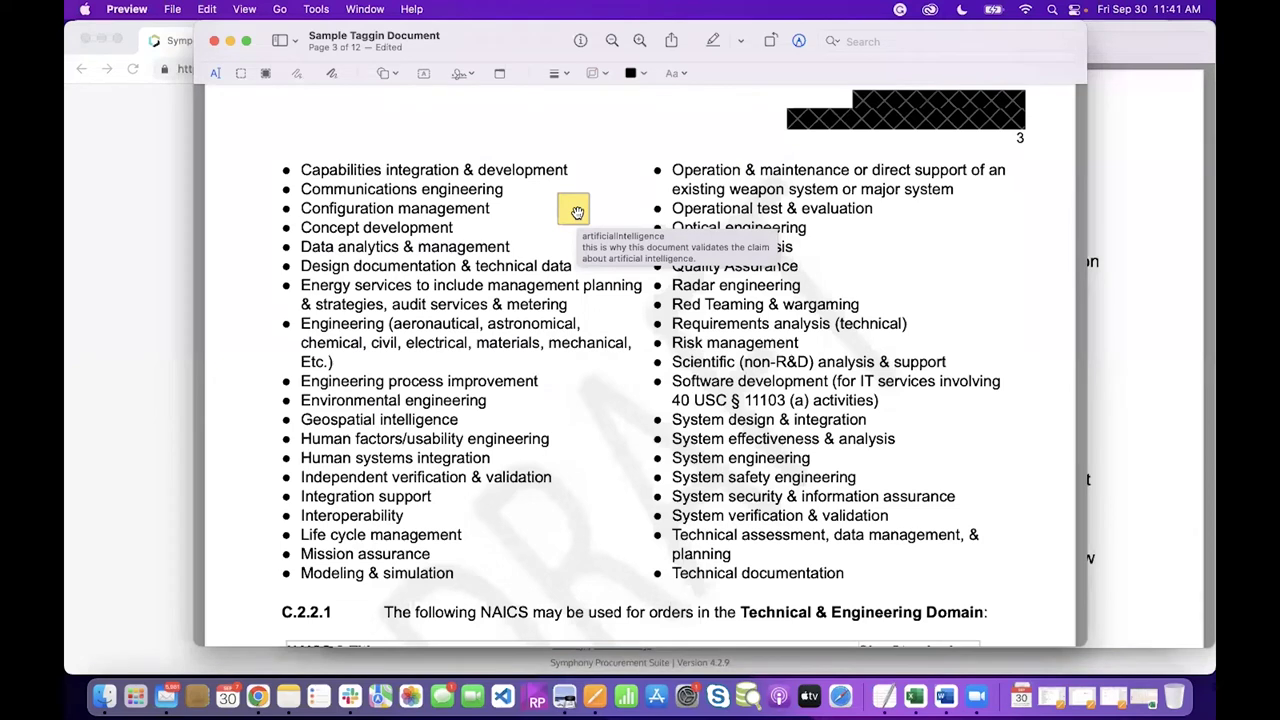
pyautogui.scroll(-5, 577, 212)
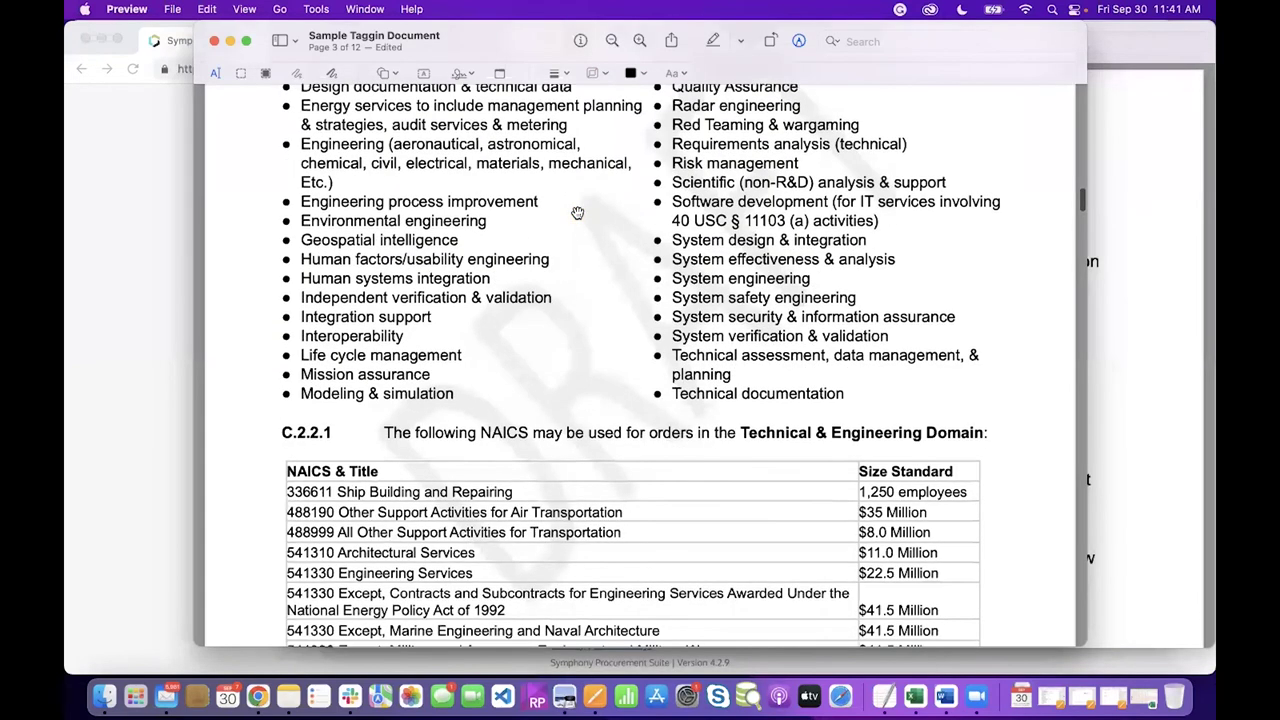
pyautogui.scroll(-6, 497, 440)
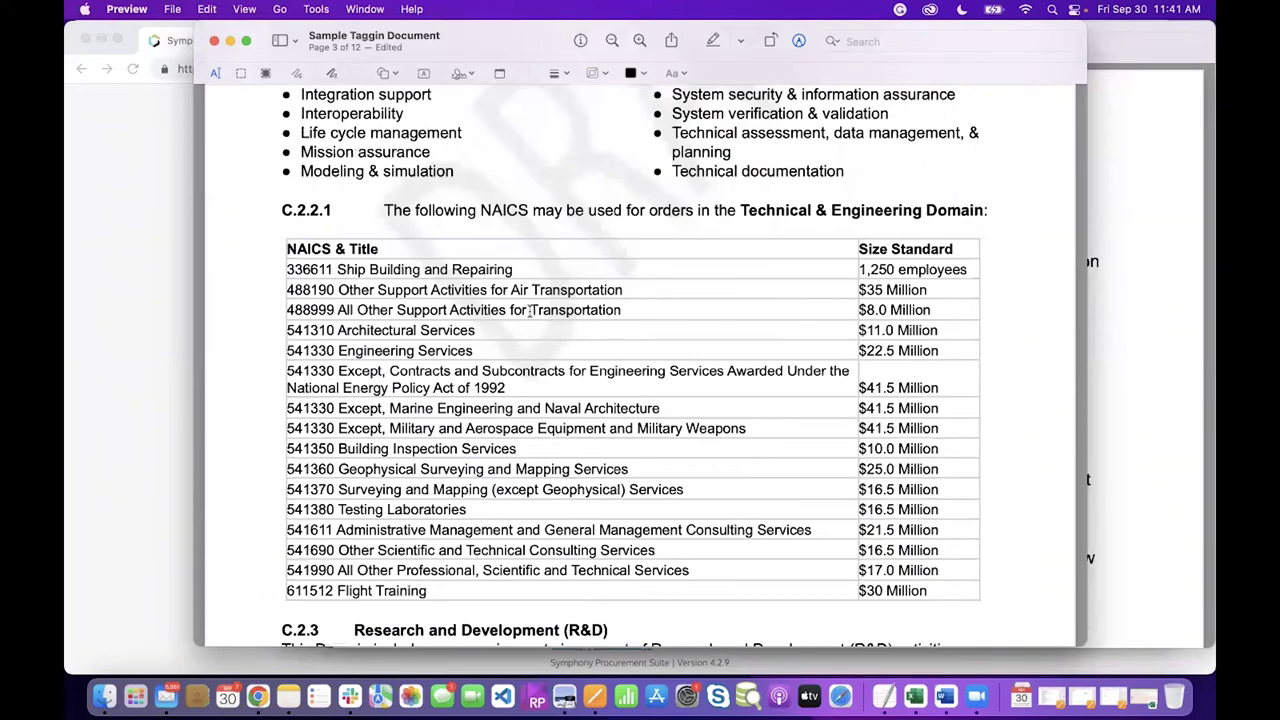
pyautogui.scroll(20, 530, 310)
pyautogui.scroll(20, 530, 311)
pyautogui.scroll(20, 530, 311)
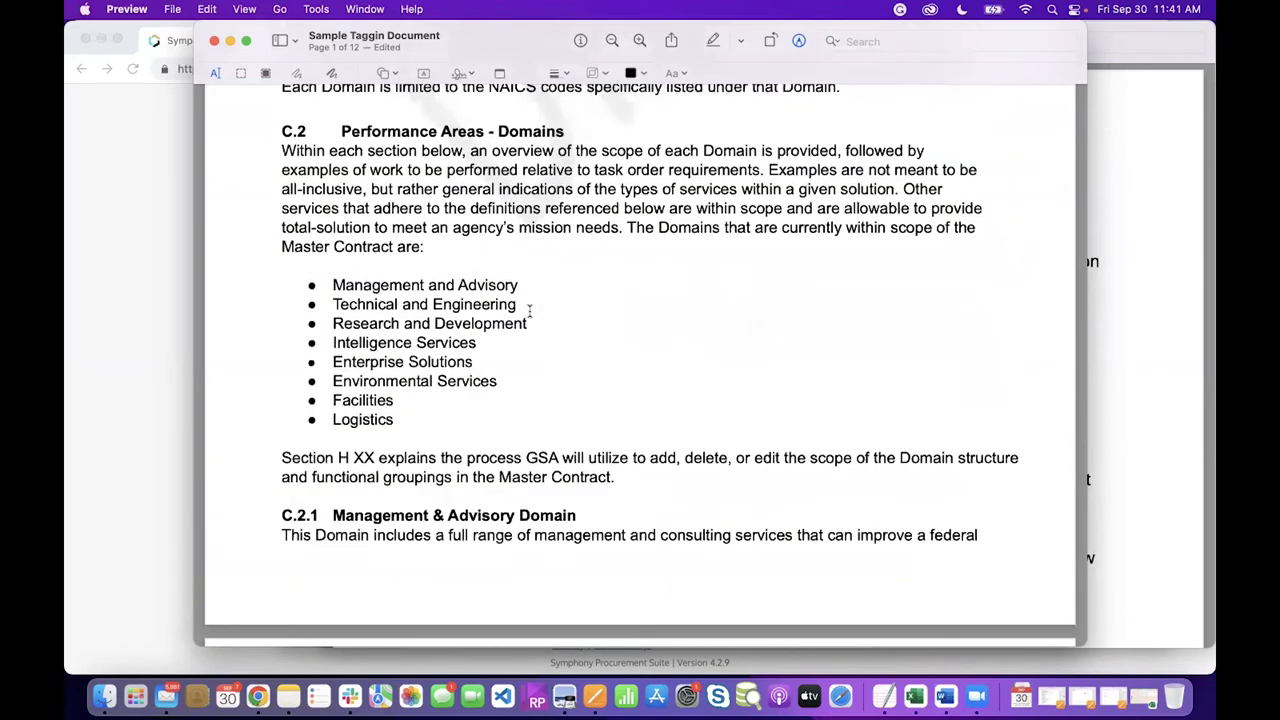
pyautogui.scroll(12, 530, 311)
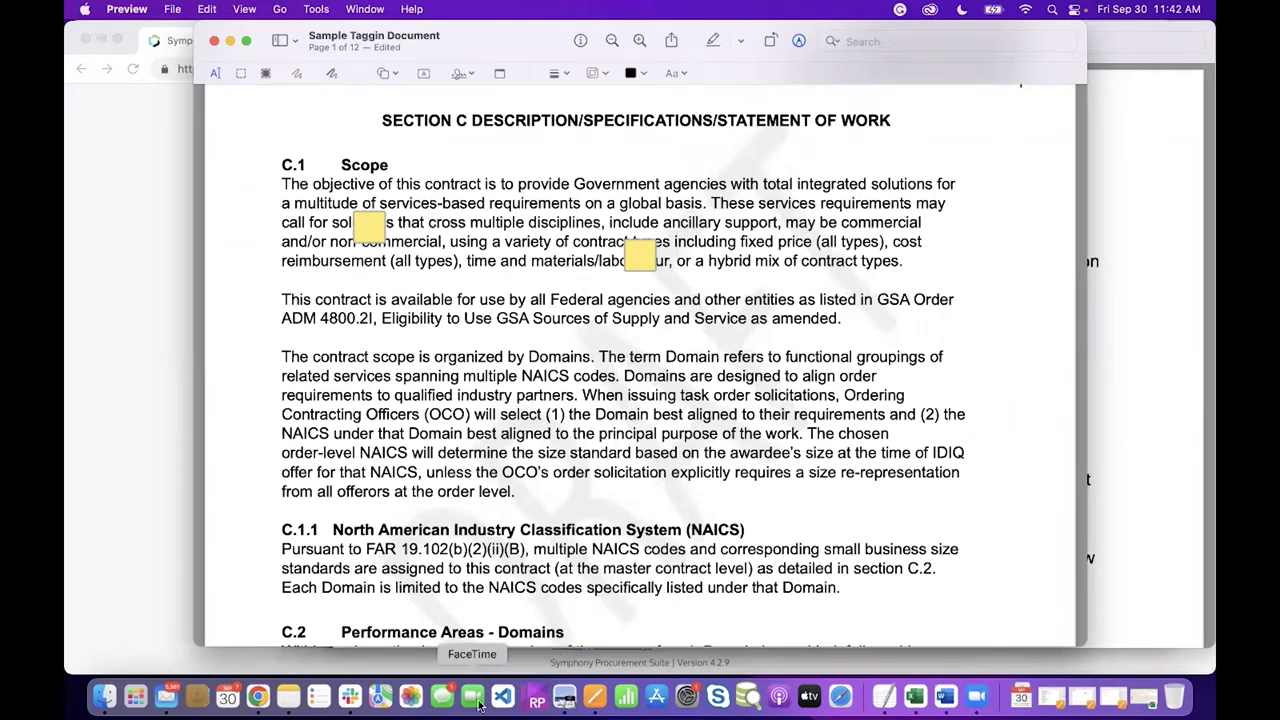
# Bring Chrome back in full screen on the Symphony tab showing Demo Project 6's document upload
pyautogui.click(257, 698)
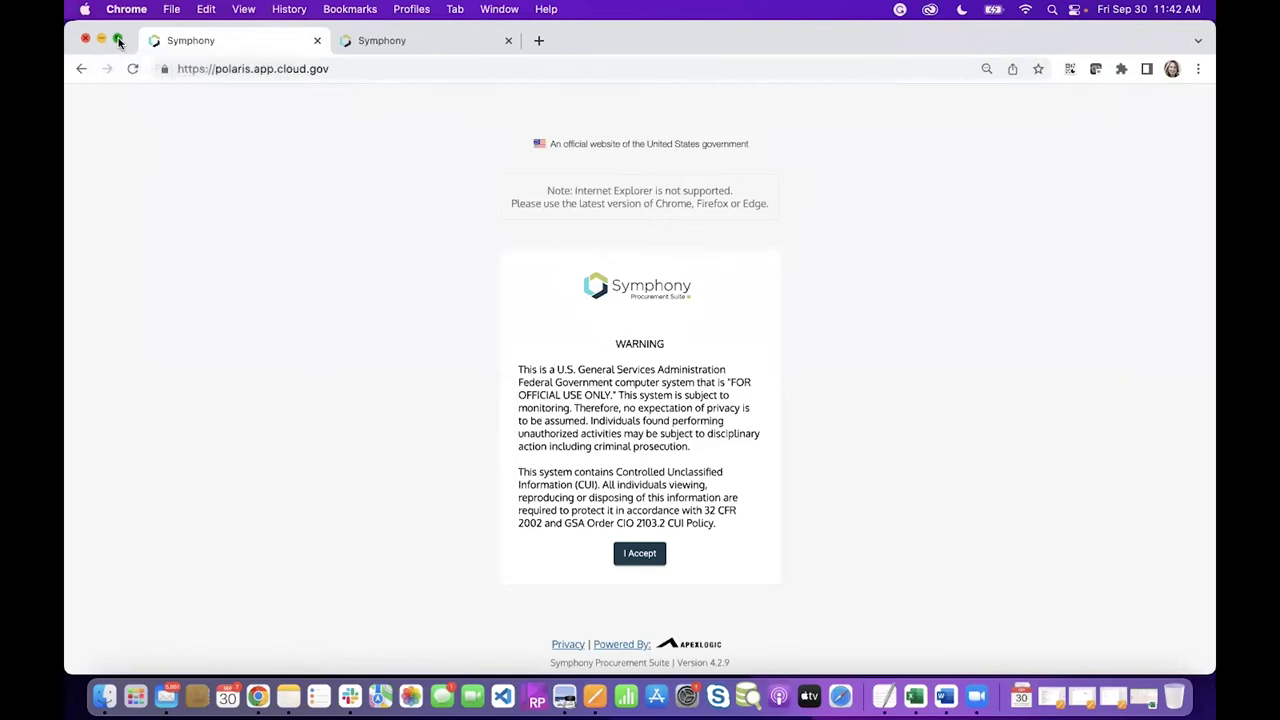
pyautogui.click(118, 42)
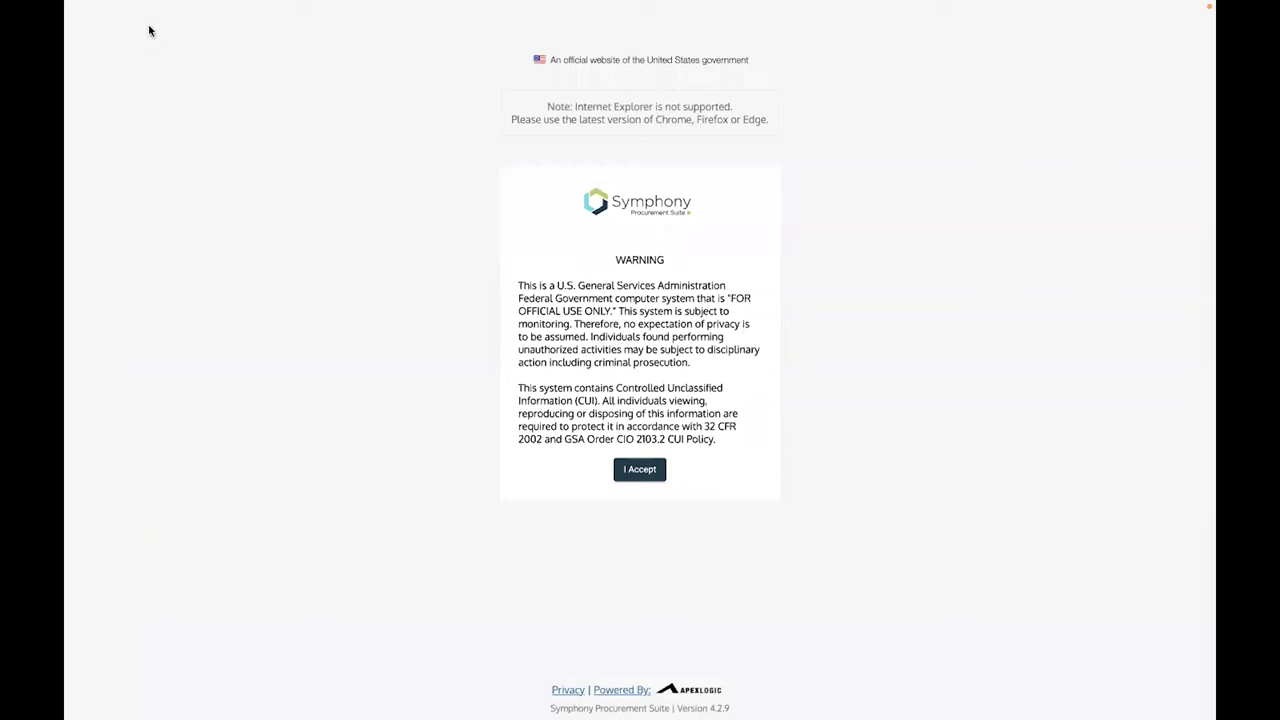
pyautogui.moveTo(129, 6)
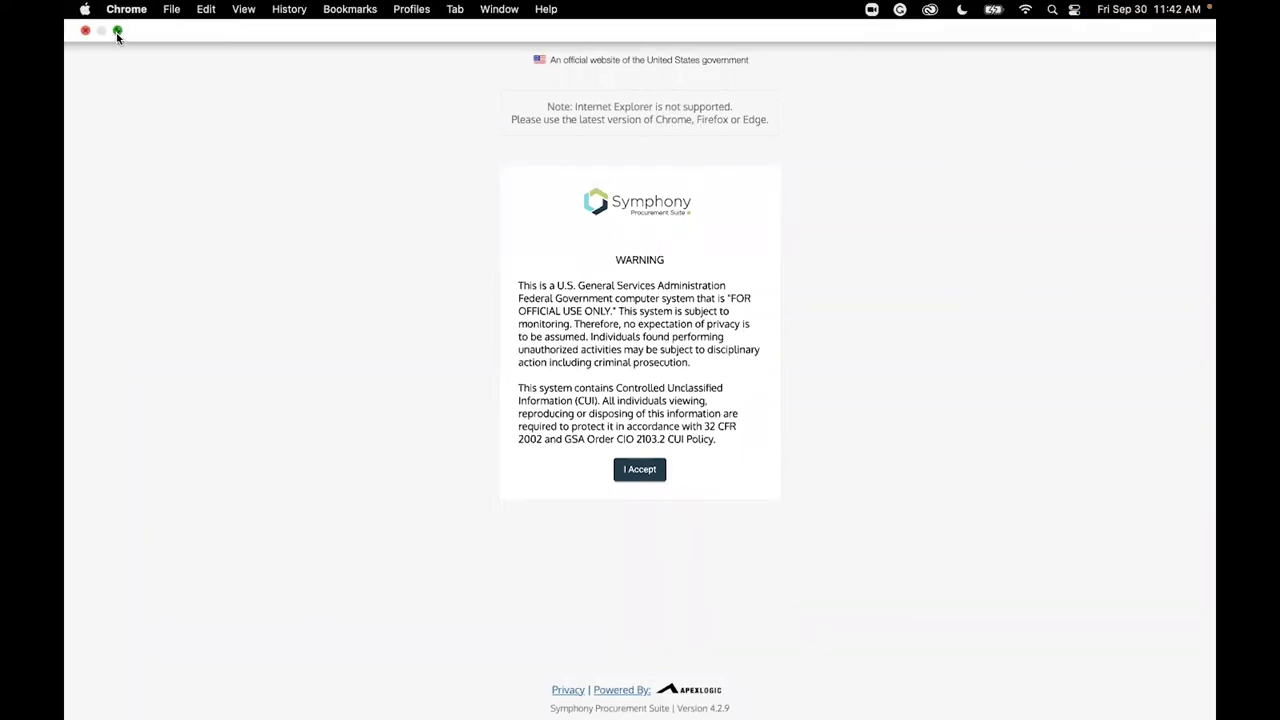
pyautogui.click(118, 32)
pyautogui.click(400, 44)
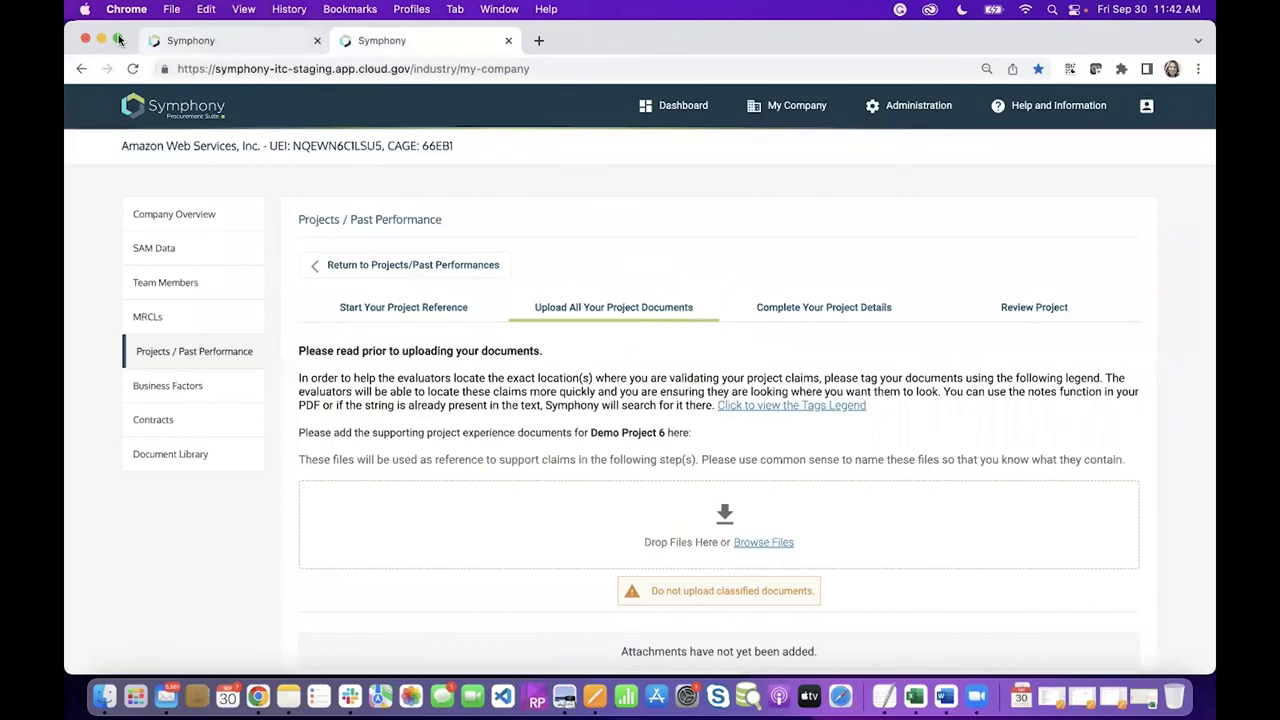
pyautogui.press('ctrl+super+f')
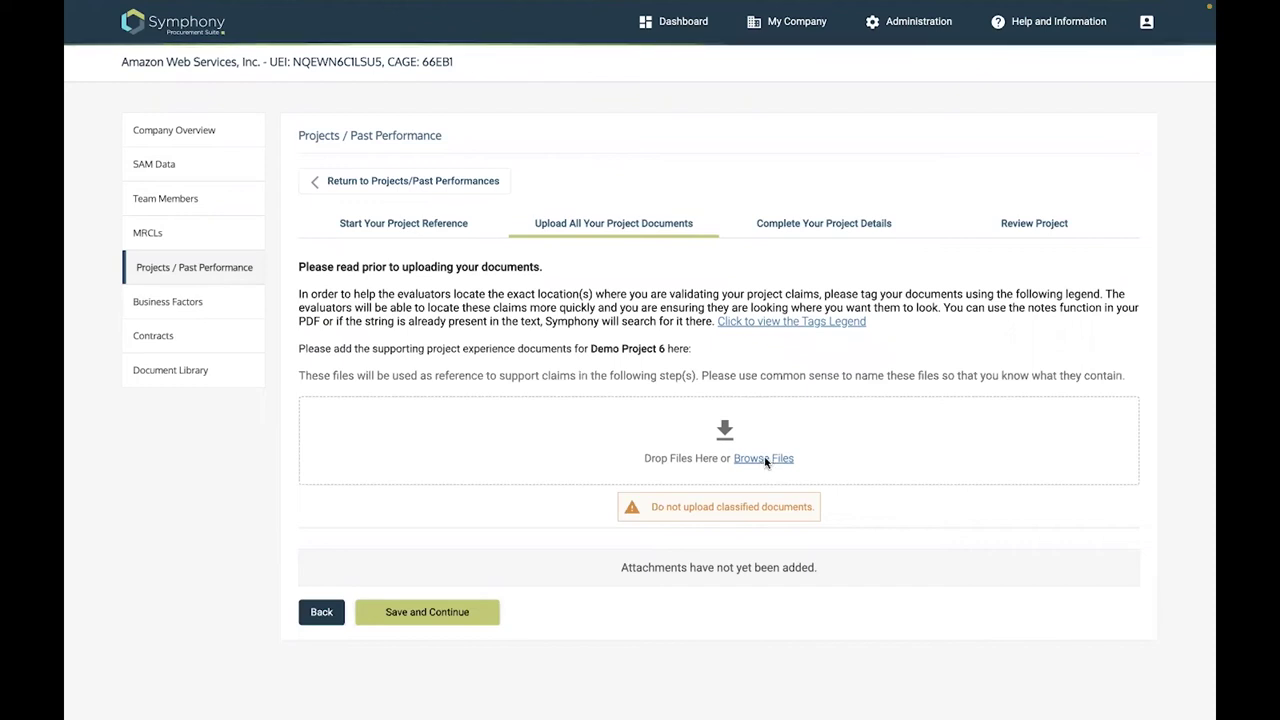
# Upload the seven project PDFs, Project1Subk.pdf through ProjectSOW .pdf, and check the uploaded file table
pyautogui.click(766, 459)
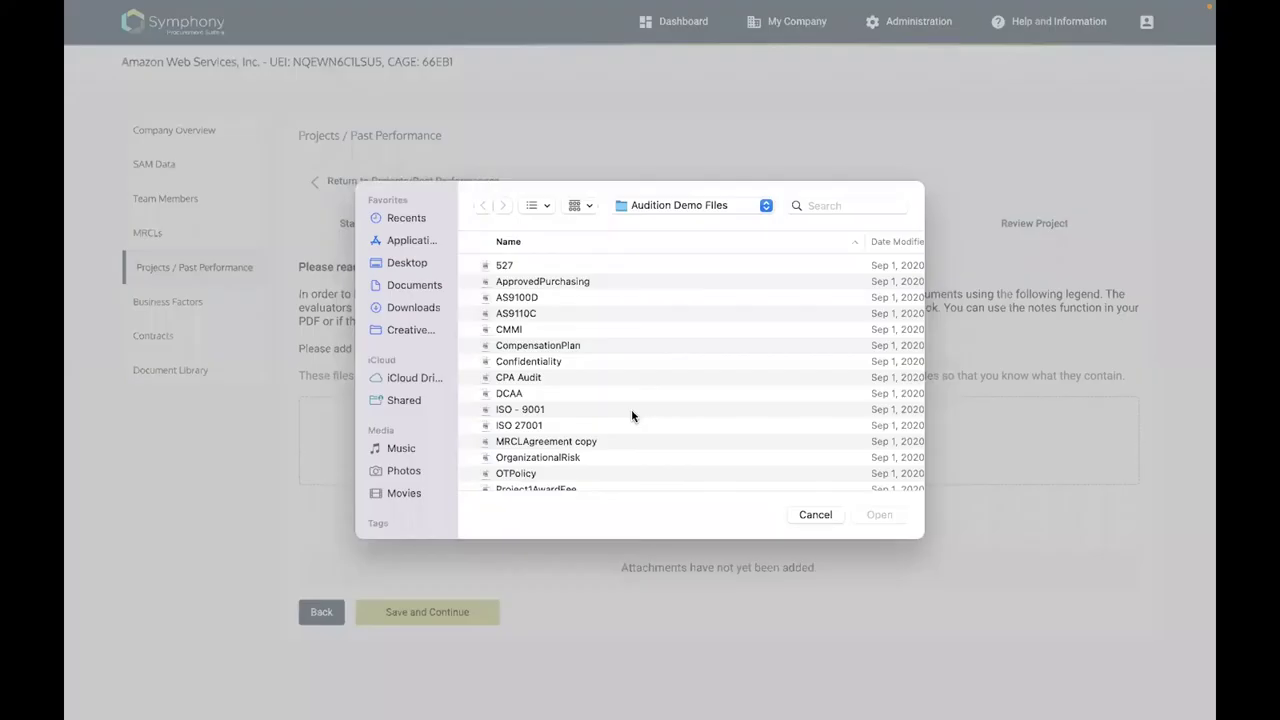
pyautogui.scroll(-5, 631, 410)
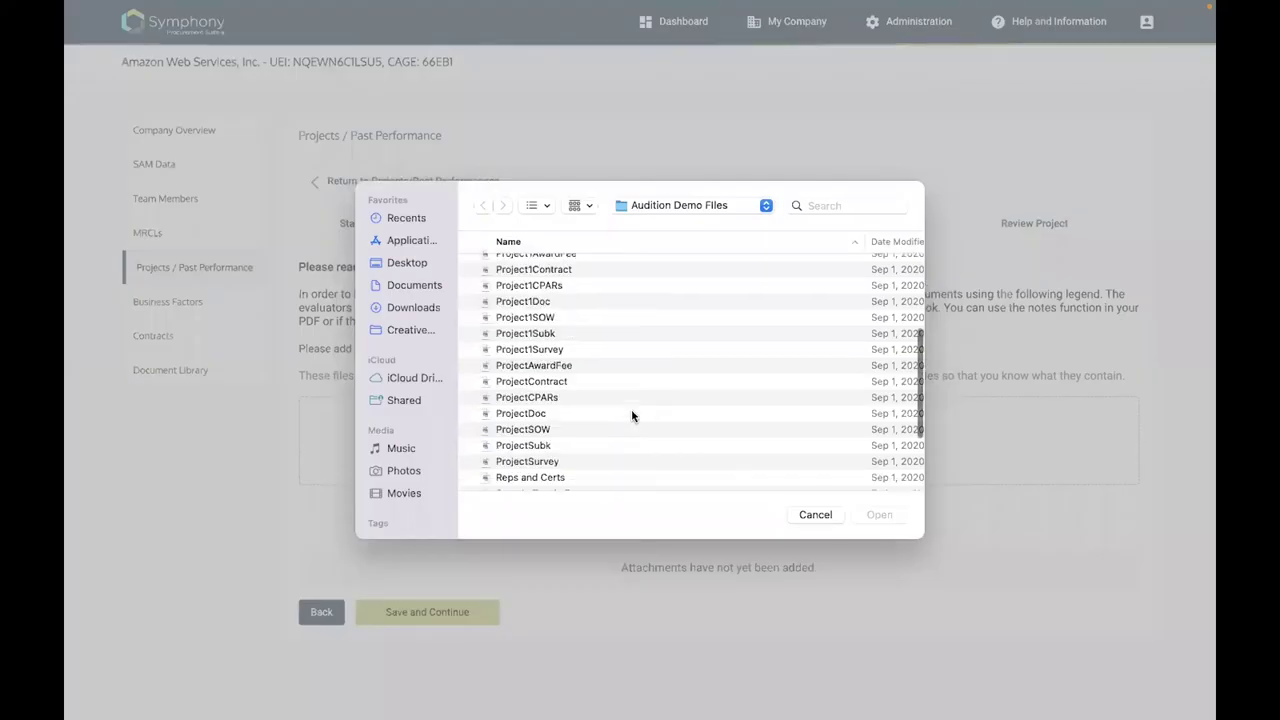
pyautogui.scroll(-4, 631, 409)
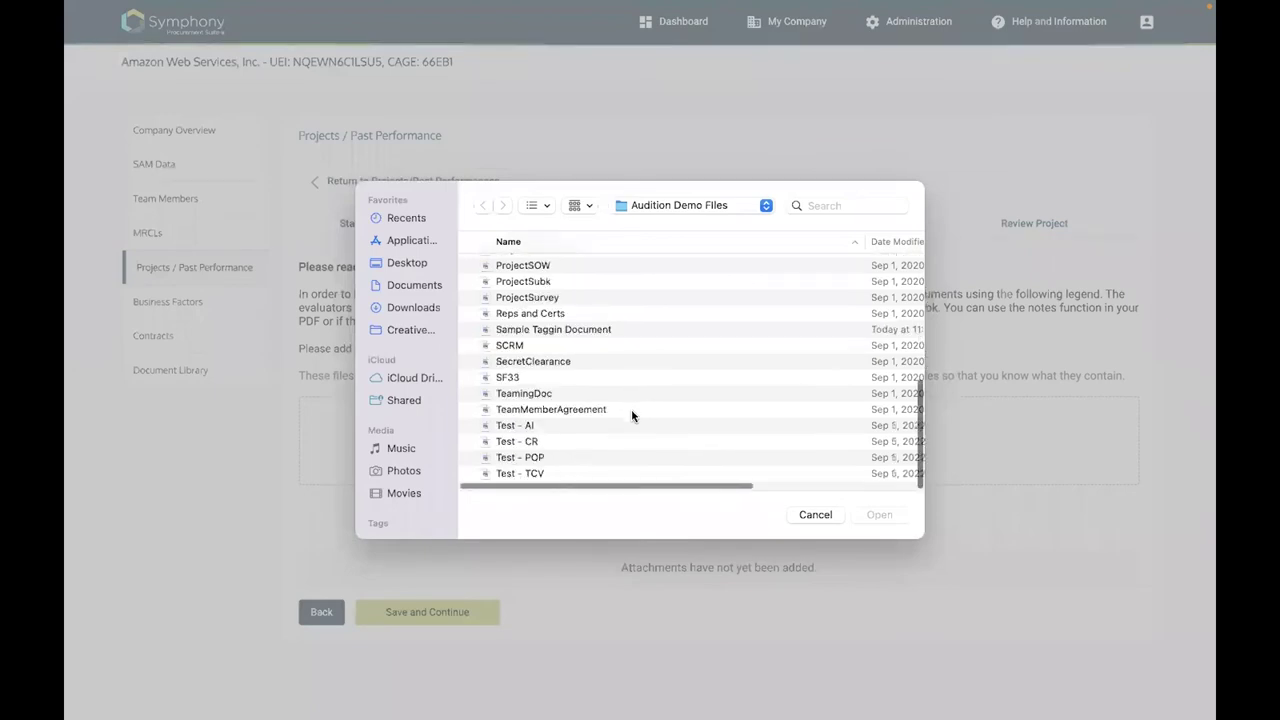
pyautogui.scroll(3, 631, 416)
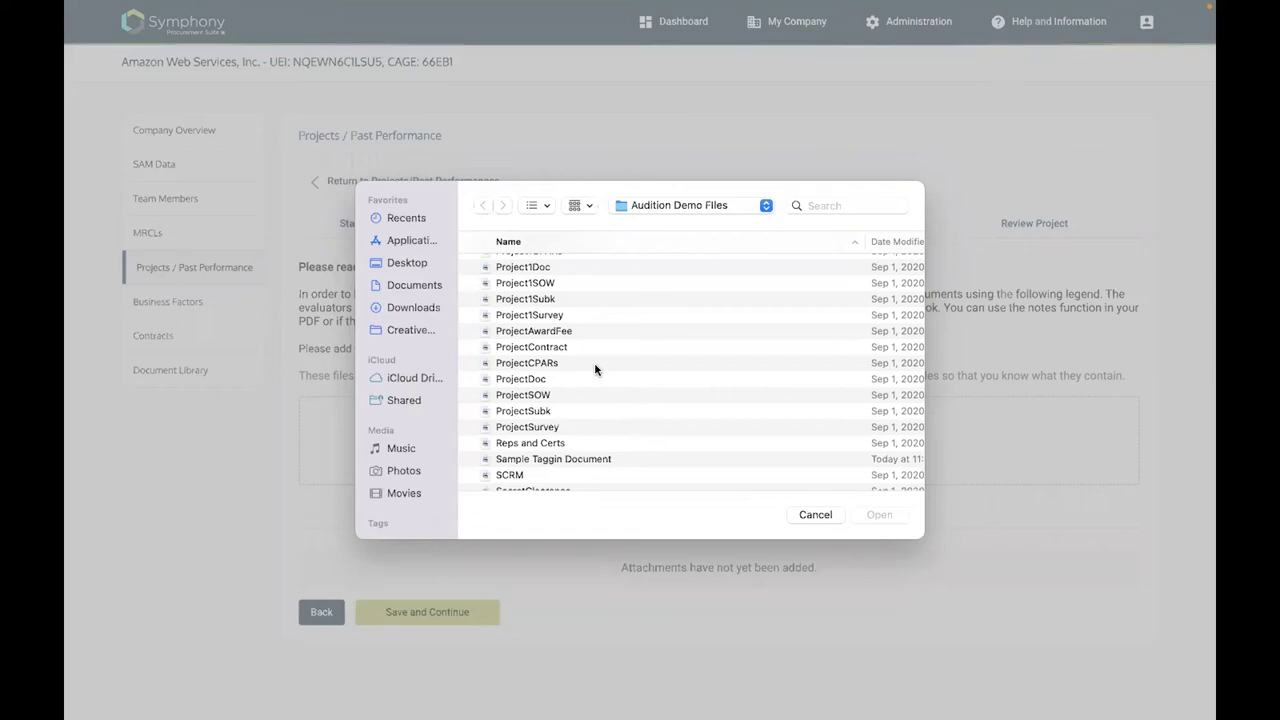
pyautogui.keyDown('shift'); pyautogui.click(634, 402); pyautogui.keyUp('shift')
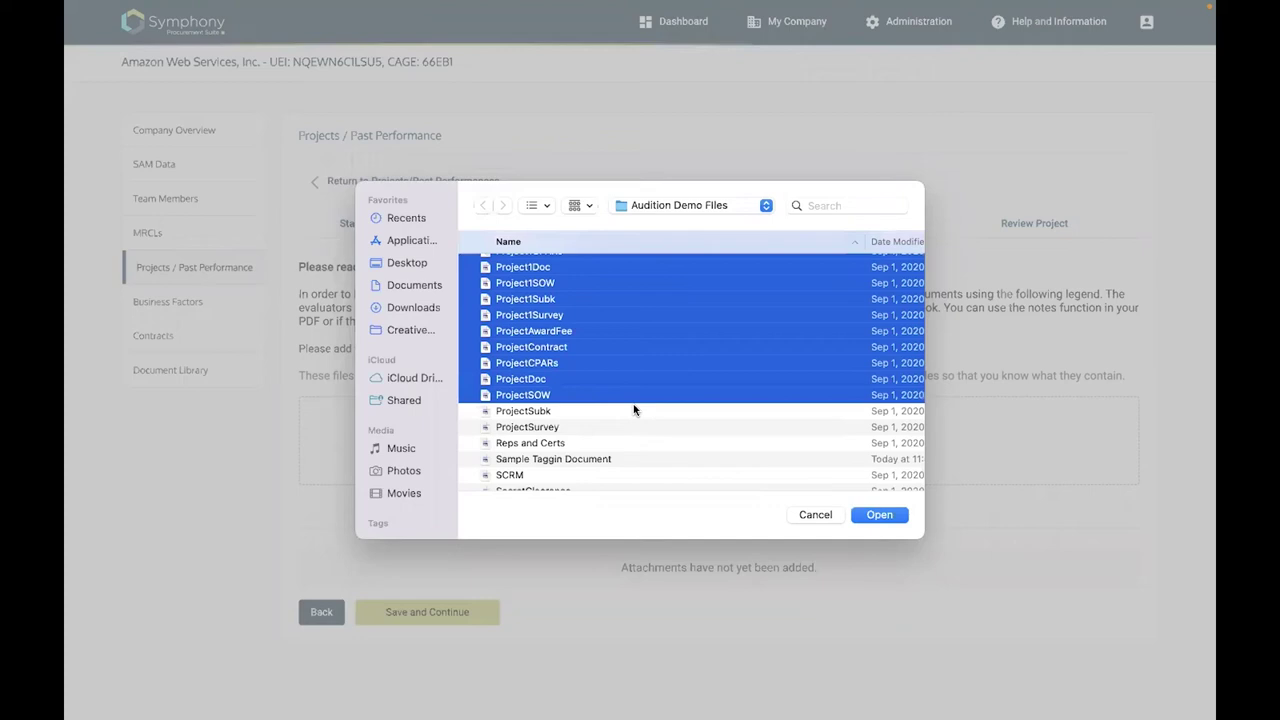
pyautogui.scroll(1, 634, 409)
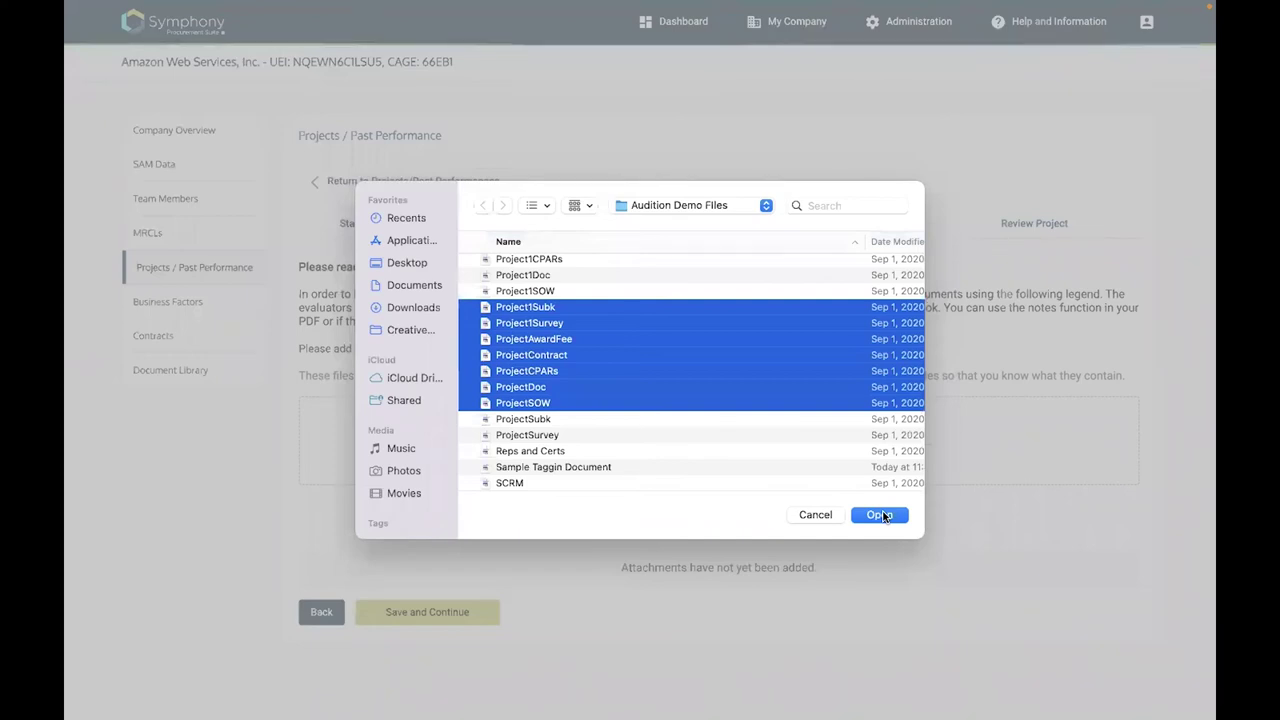
pyautogui.click(880, 515)
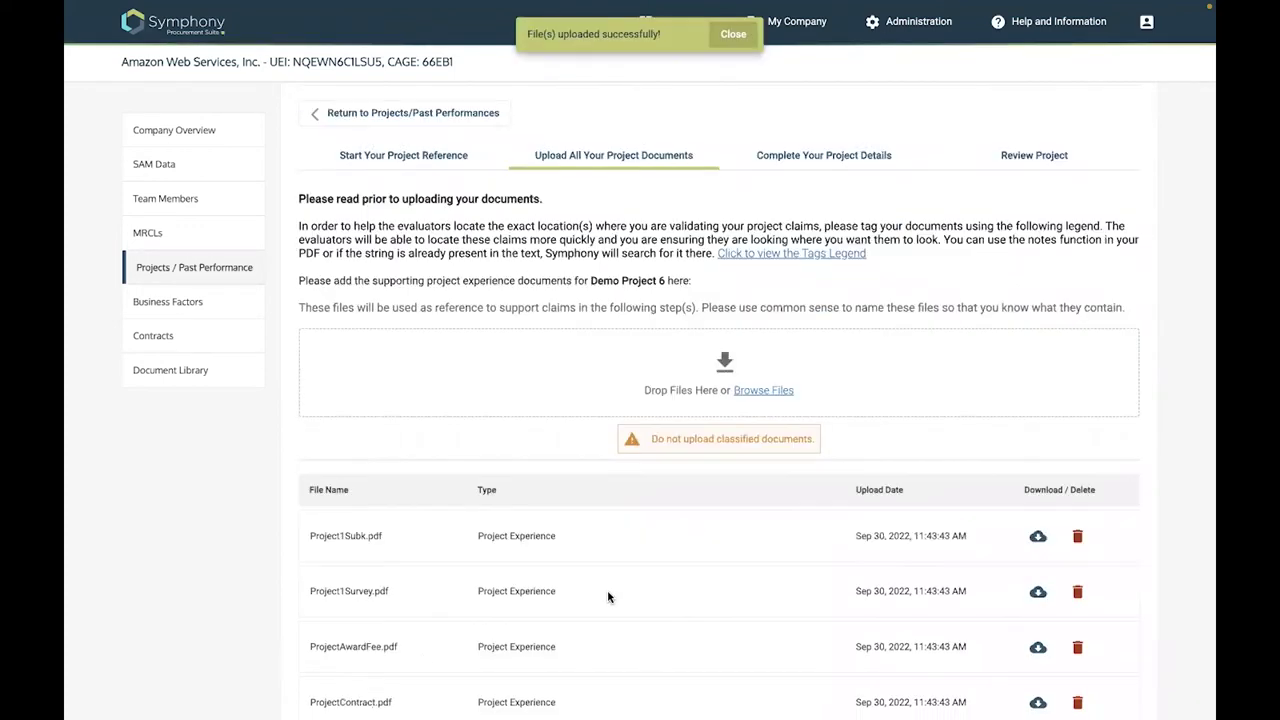
pyautogui.scroll(-3, 430, 665)
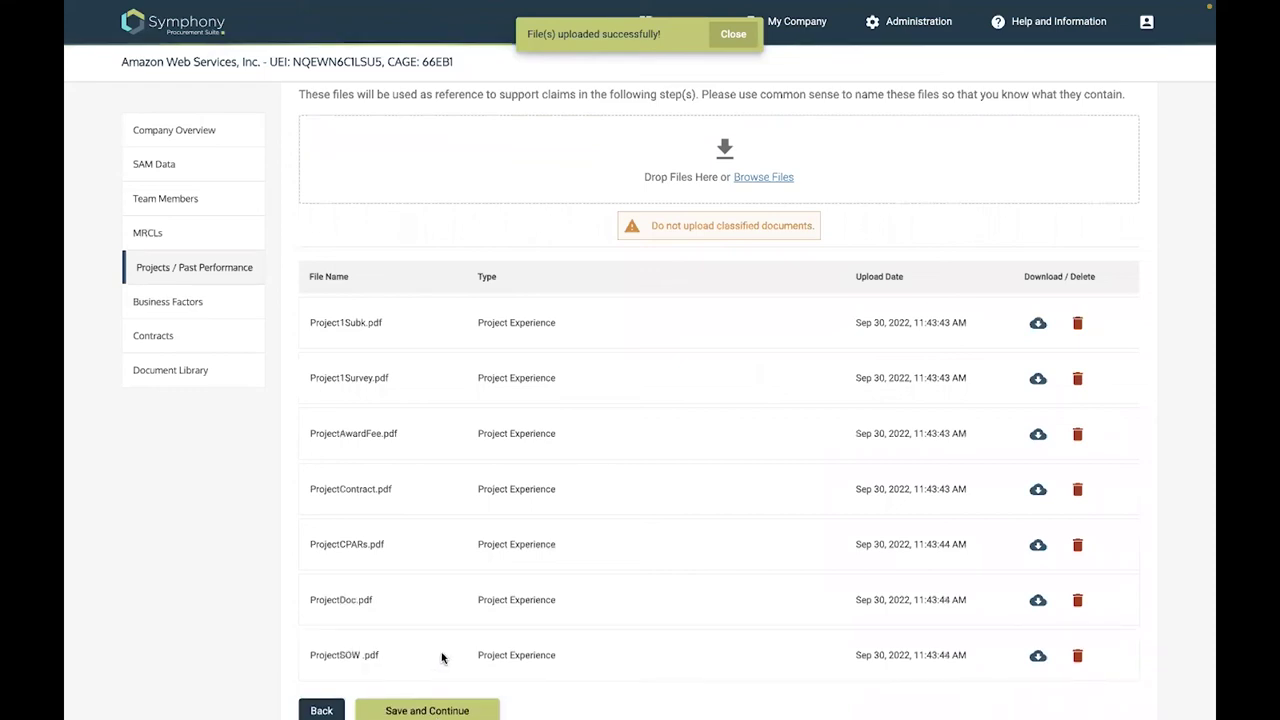
pyautogui.scroll(-2, 442, 657)
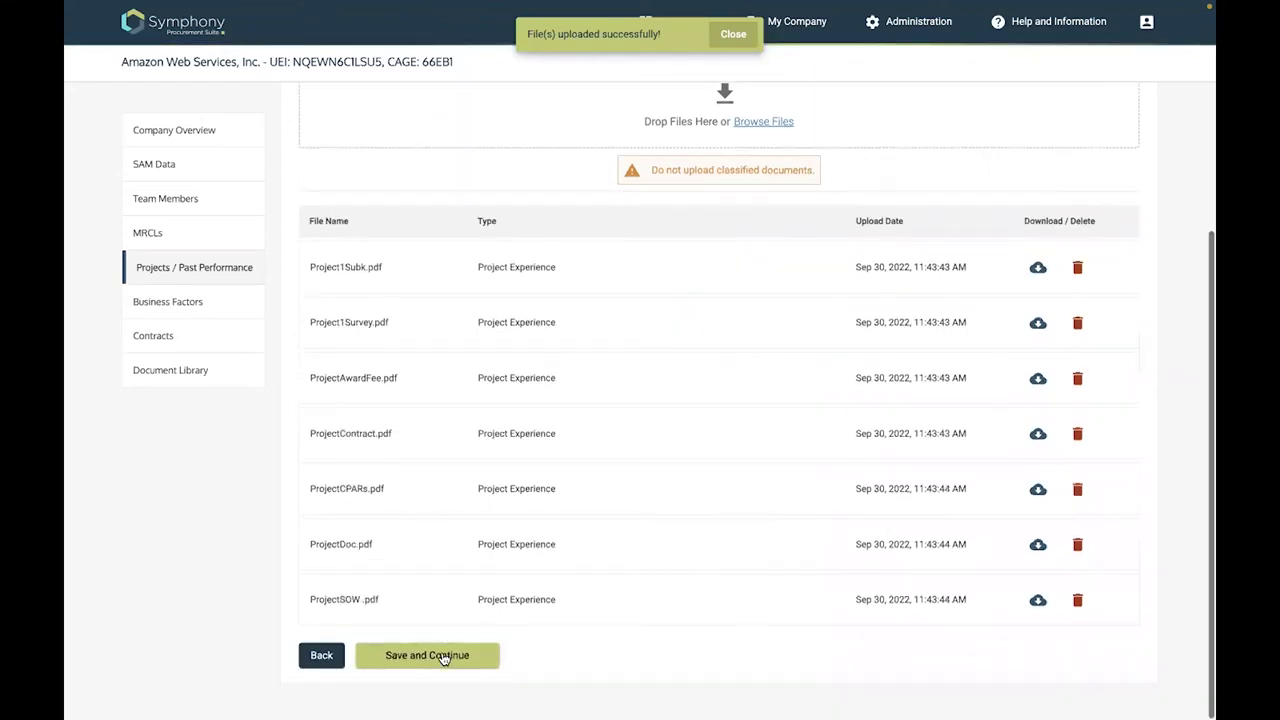
# Save the uploaded documents and set the performance period start date to 2/1/2018
pyautogui.click(437, 658)
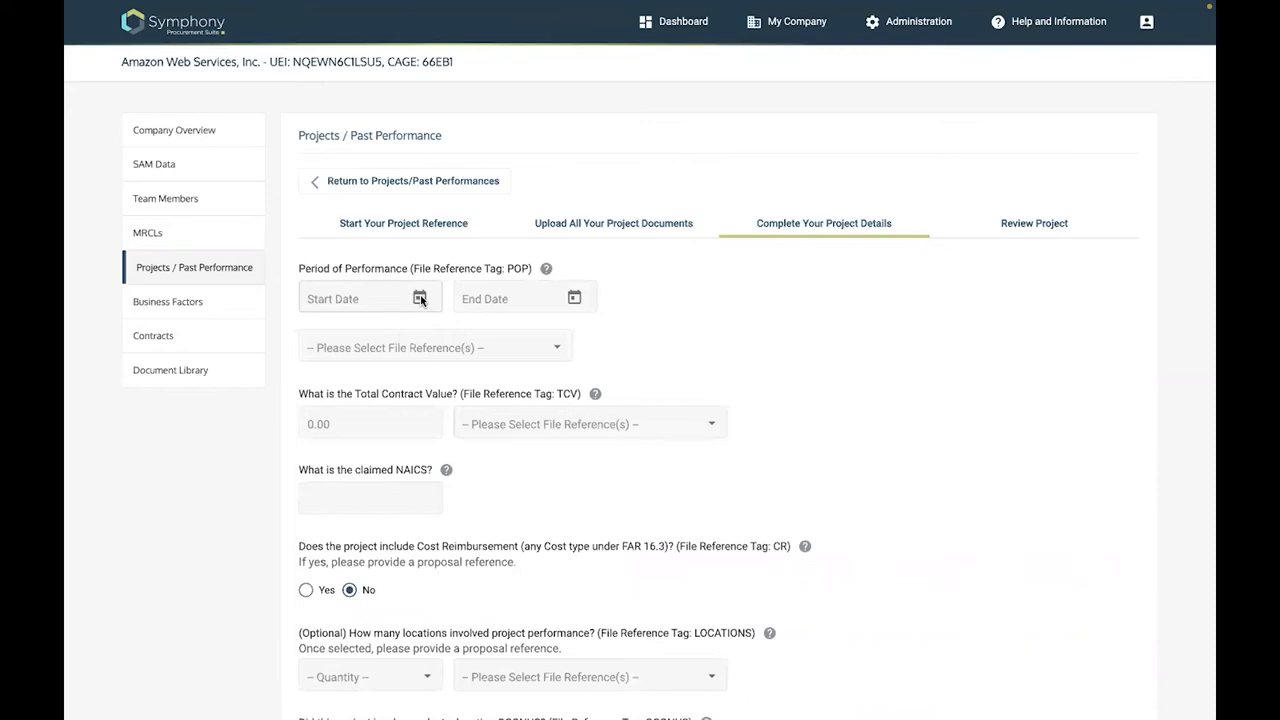
pyautogui.click(420, 299)
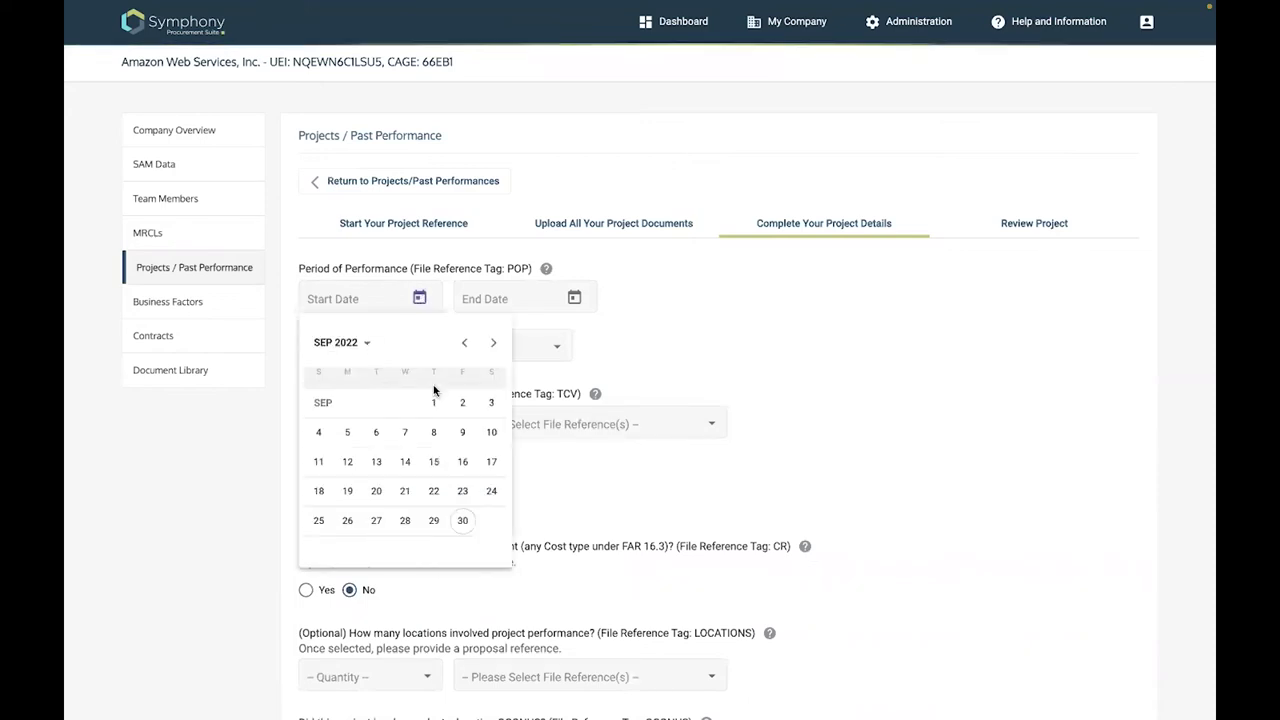
pyautogui.click(335, 342)
pyautogui.click(429, 386)
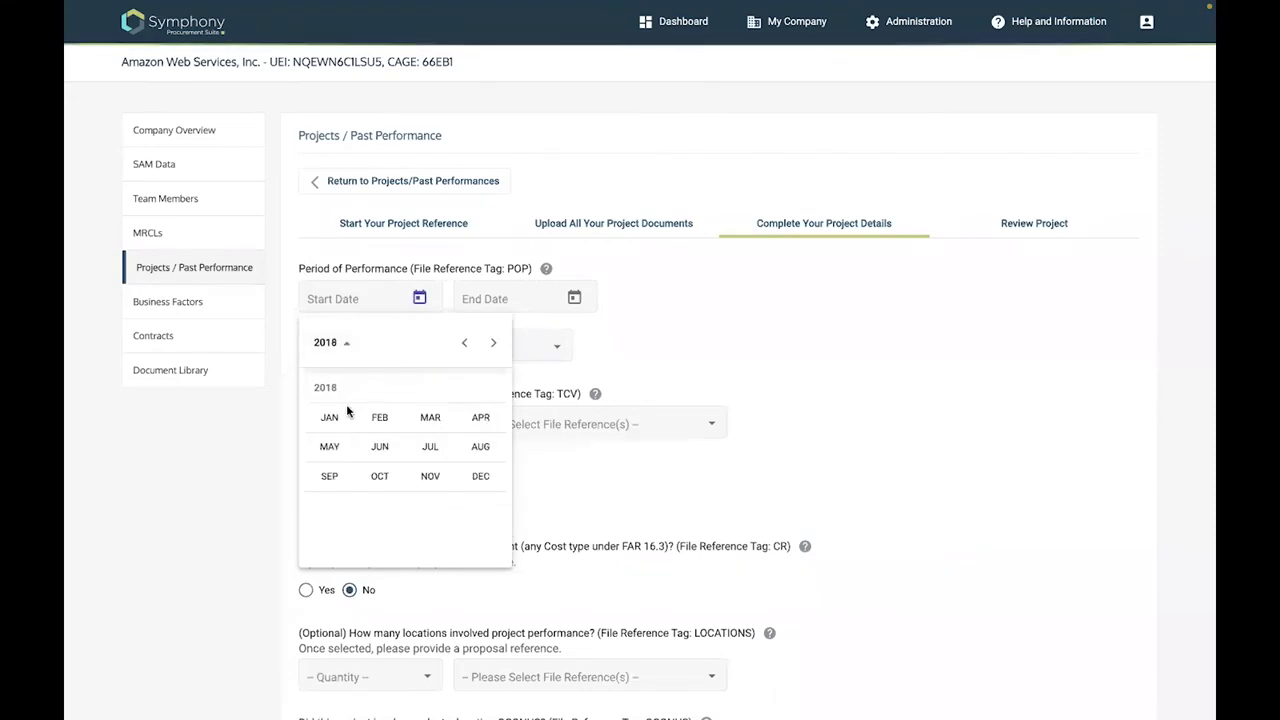
pyautogui.click(380, 417)
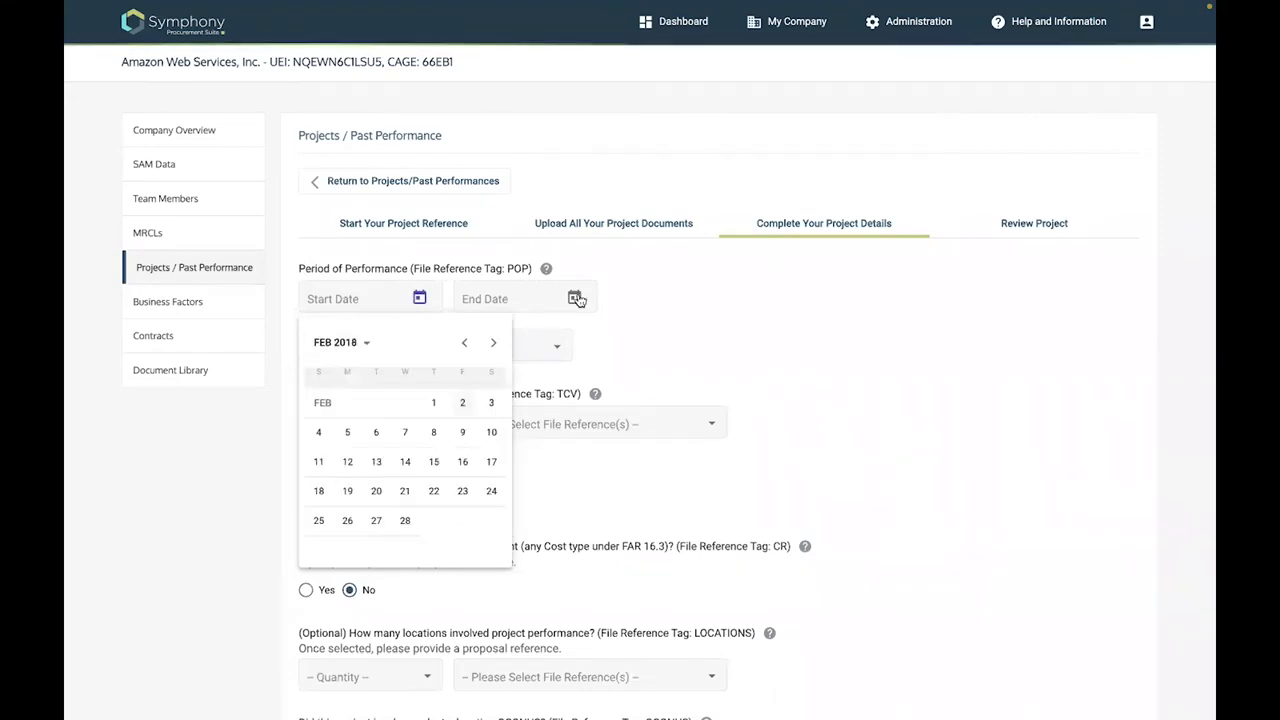
pyautogui.click(504, 404)
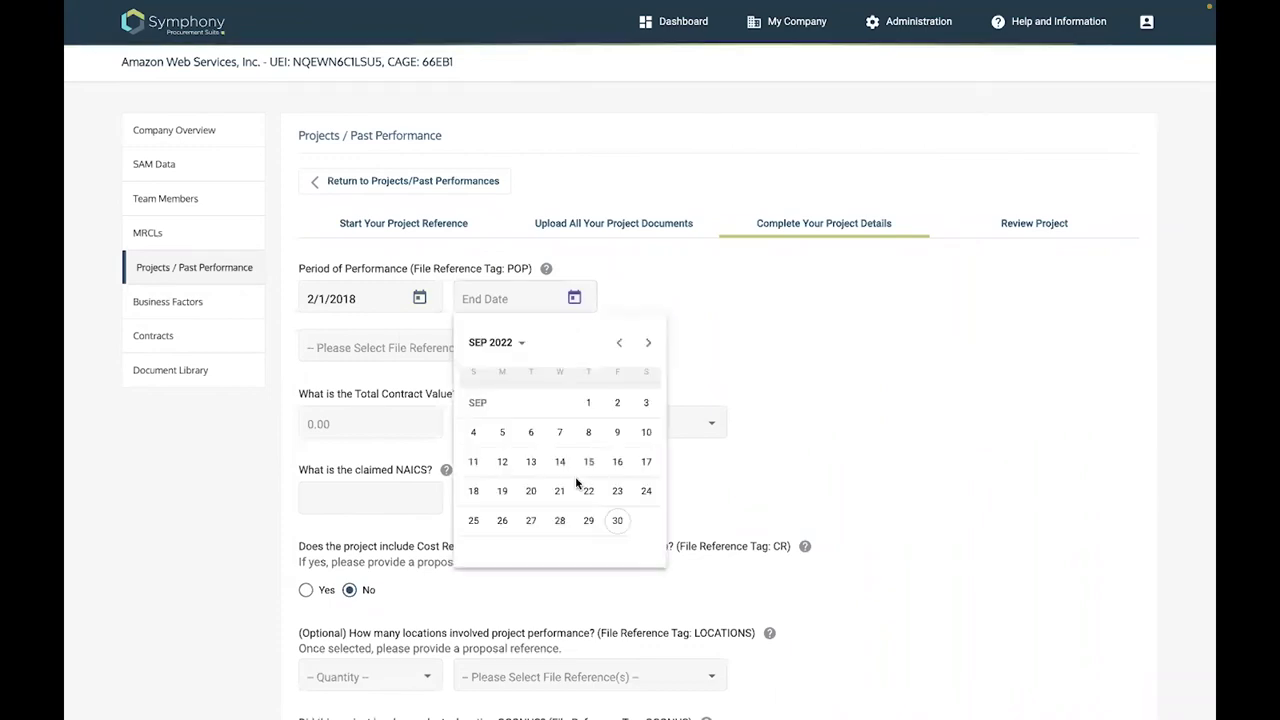
# Reference ProjectContract.pdf for the period of performance
pyautogui.click(401, 352)
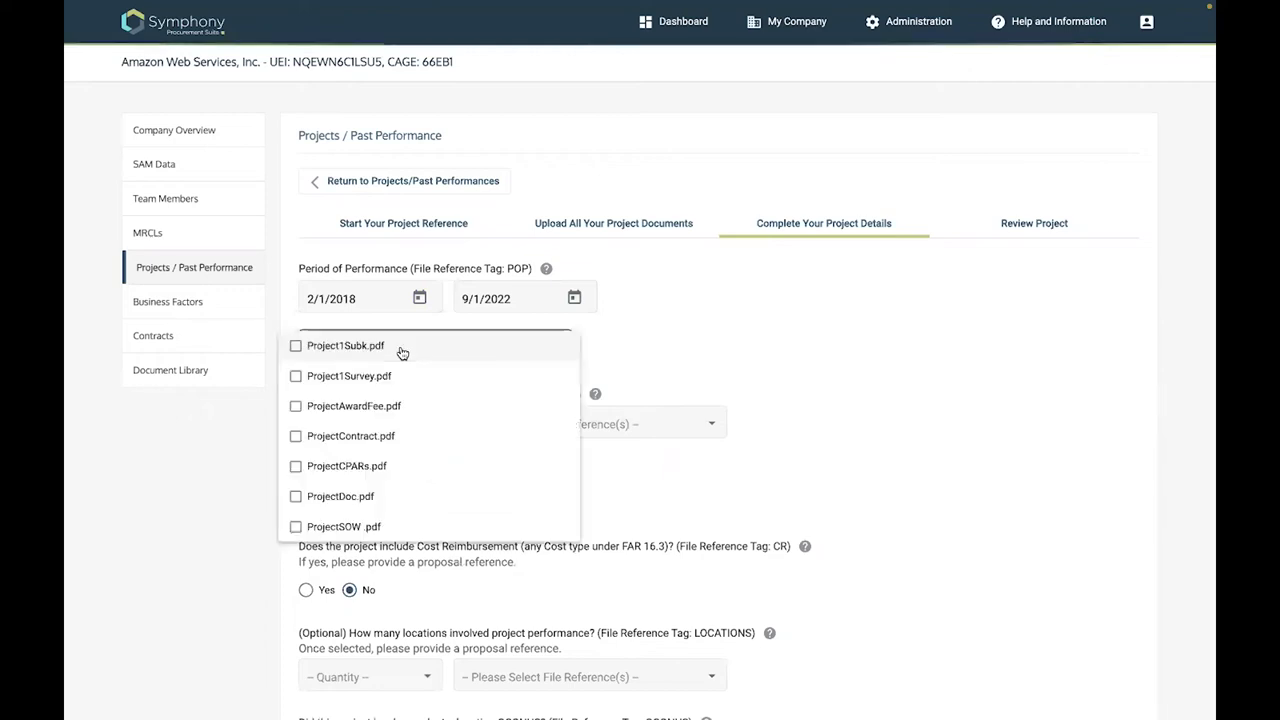
pyautogui.click(295, 437)
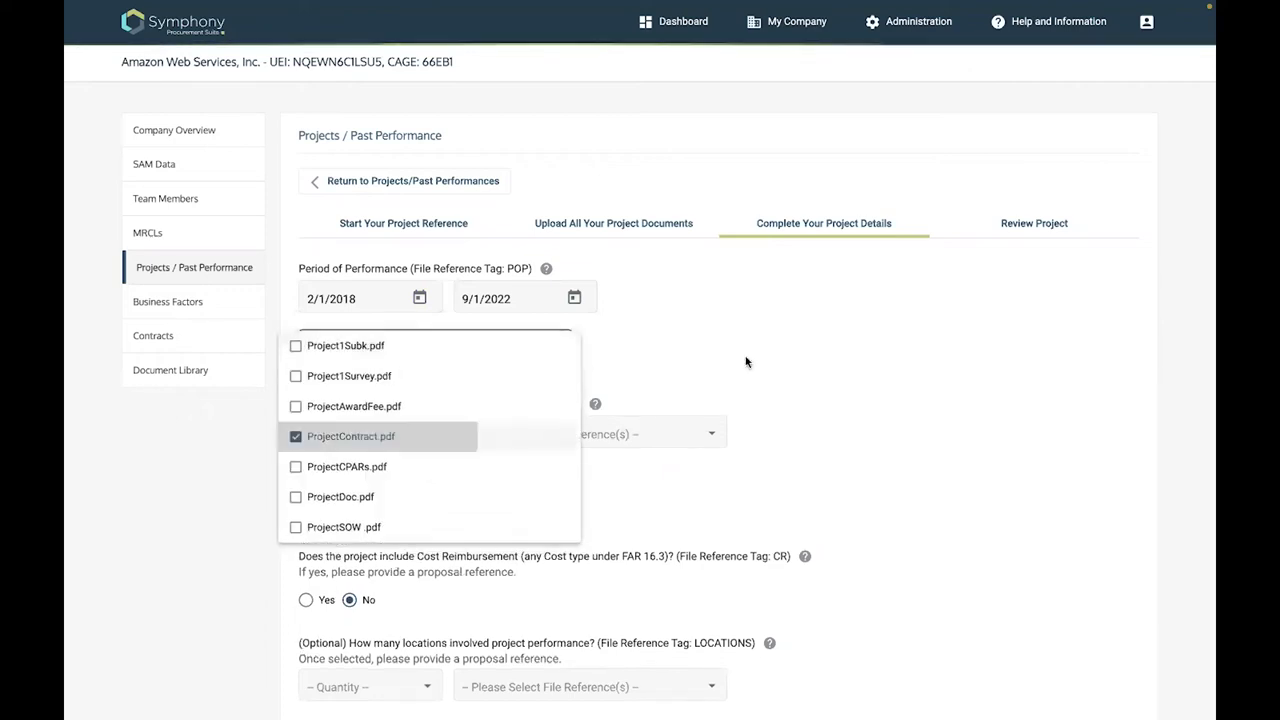
pyautogui.click(679, 356)
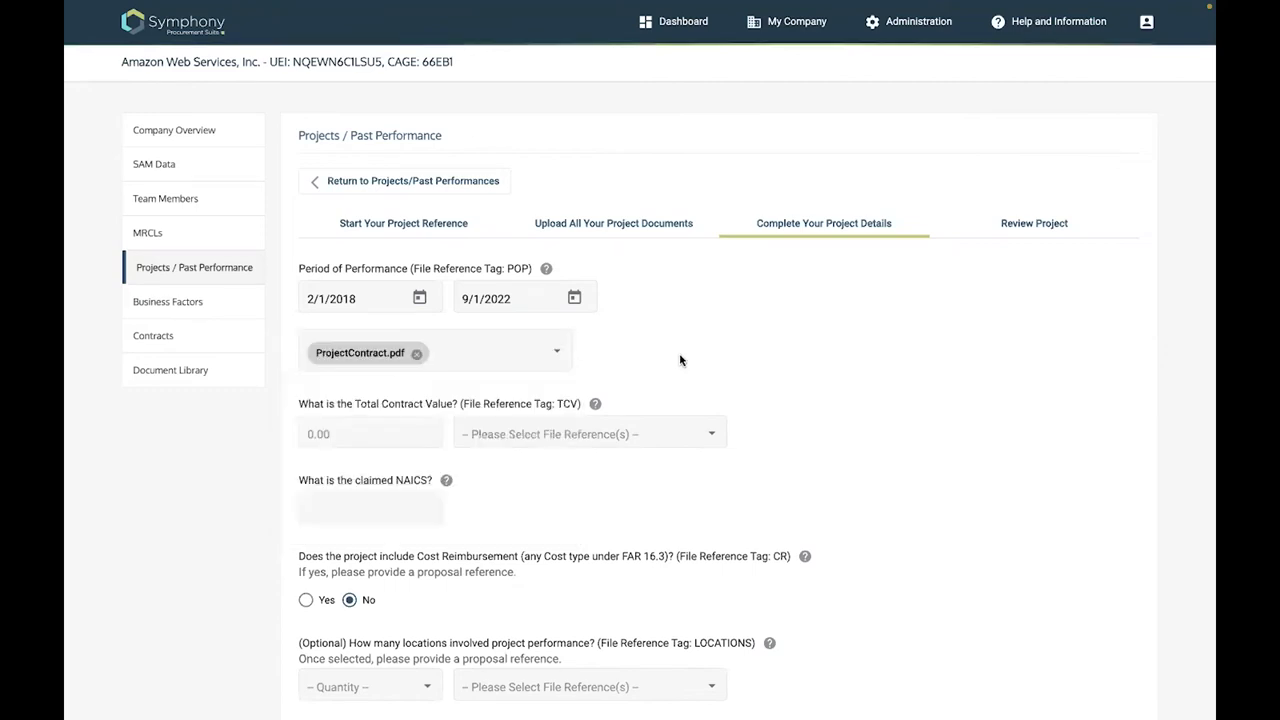
pyautogui.scroll(-2, 365, 217)
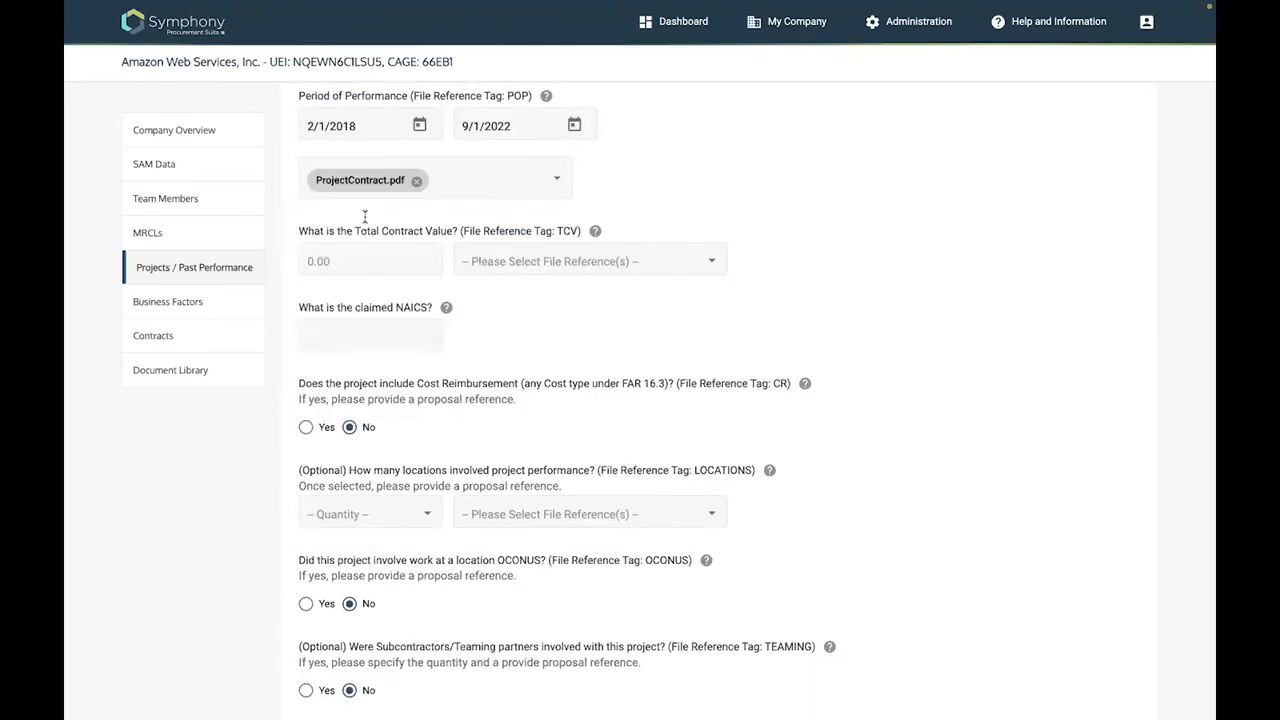
pyautogui.scroll(-1, 365, 217)
# Enter a total contract value of 12,000,000 and claimed NAICS code 541519
pyautogui.click(365, 219)
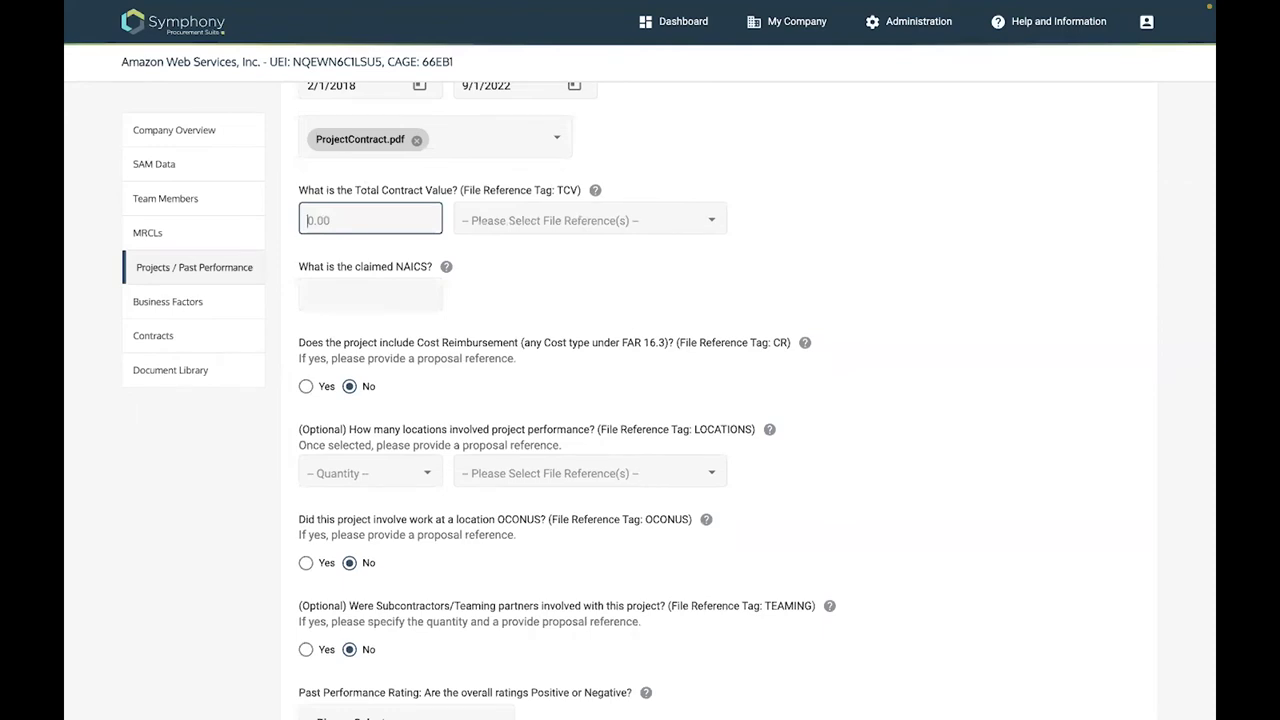
pyautogui.write('12')
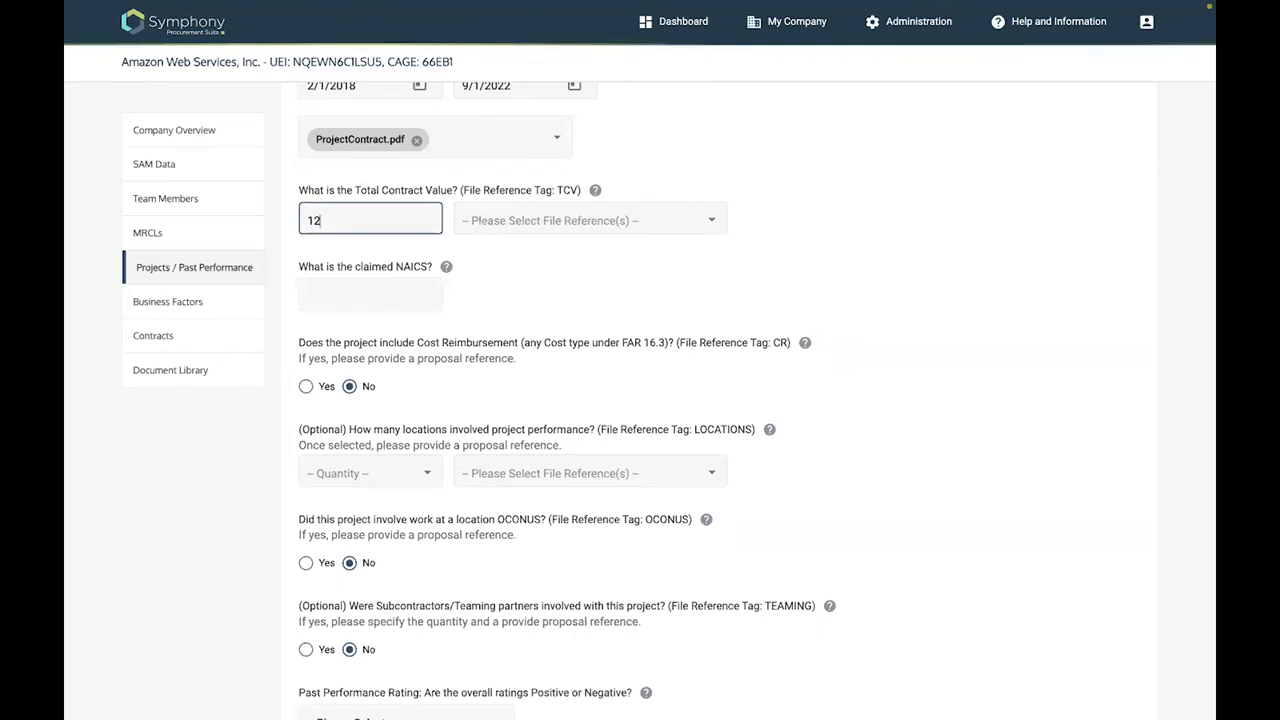
pyautogui.write(',000')
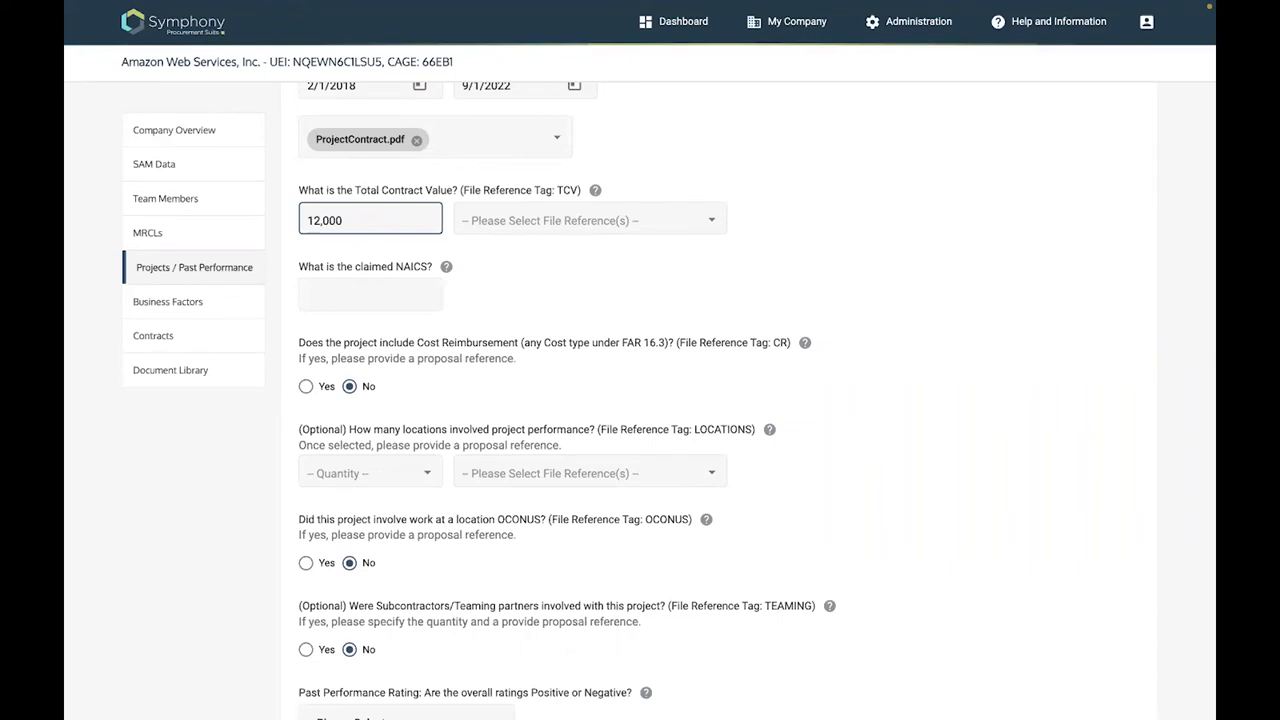
pyautogui.write(',000')
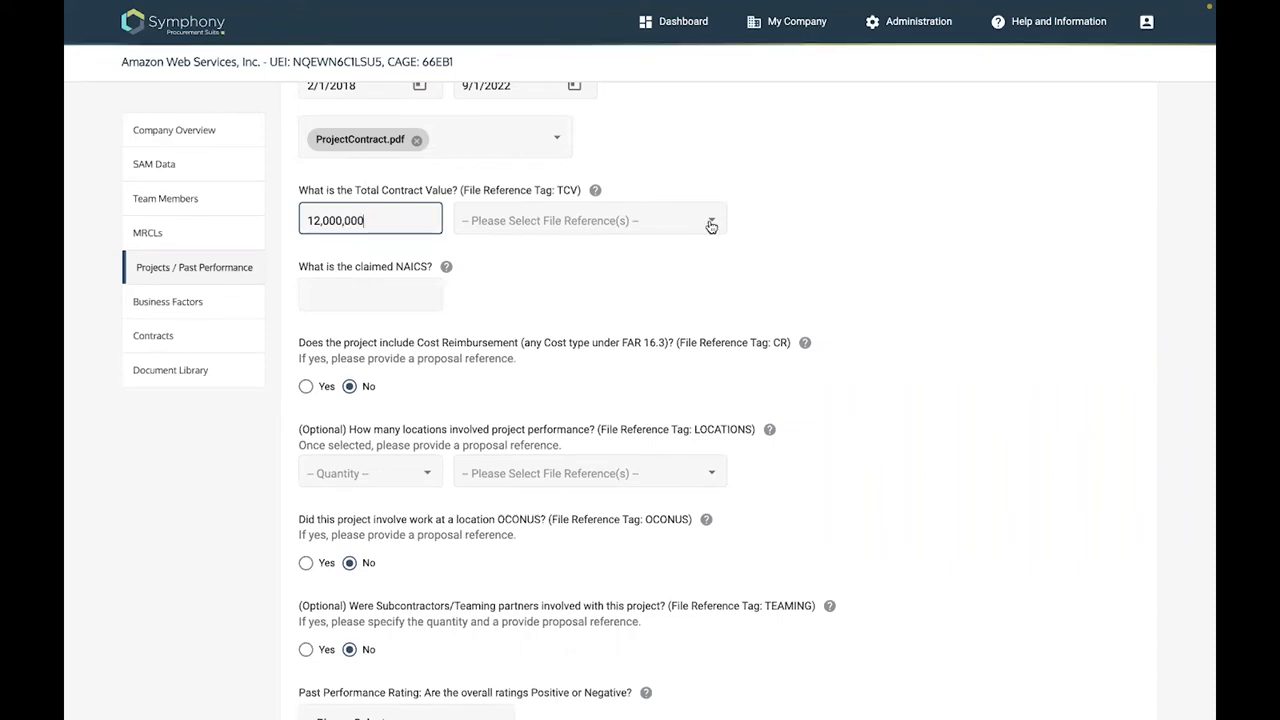
pyautogui.click(710, 225)
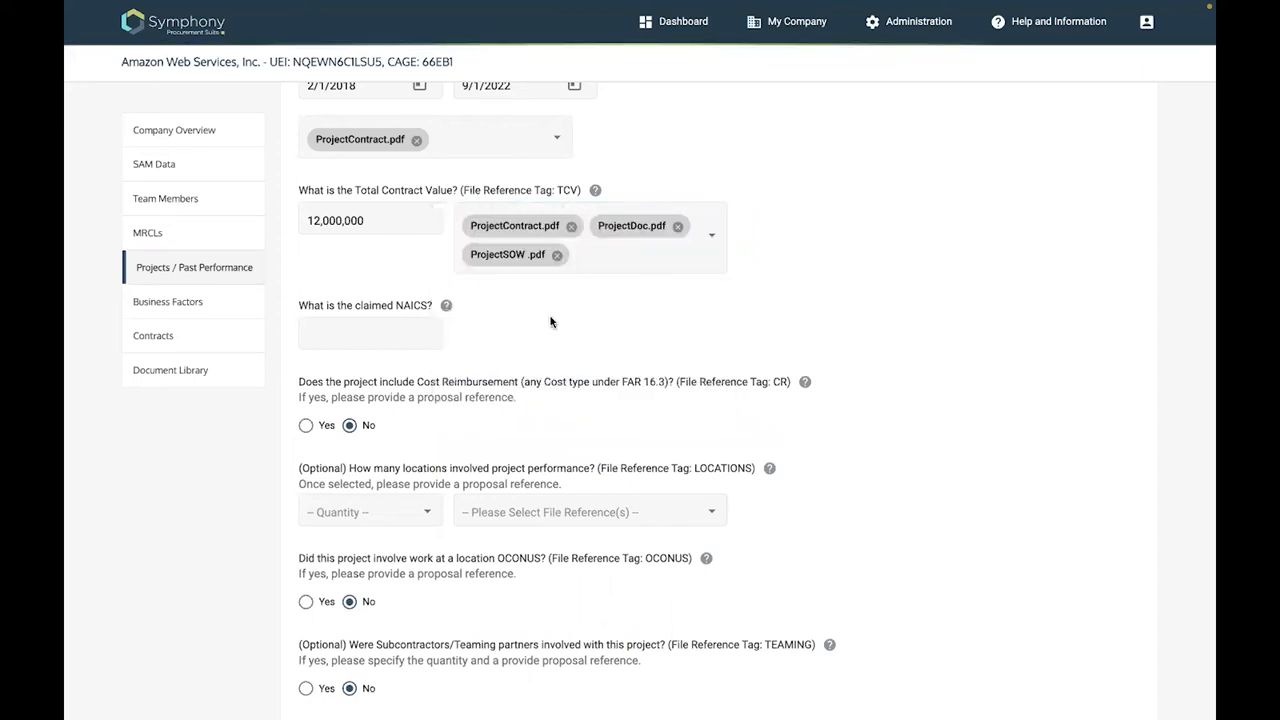
pyautogui.click(339, 333)
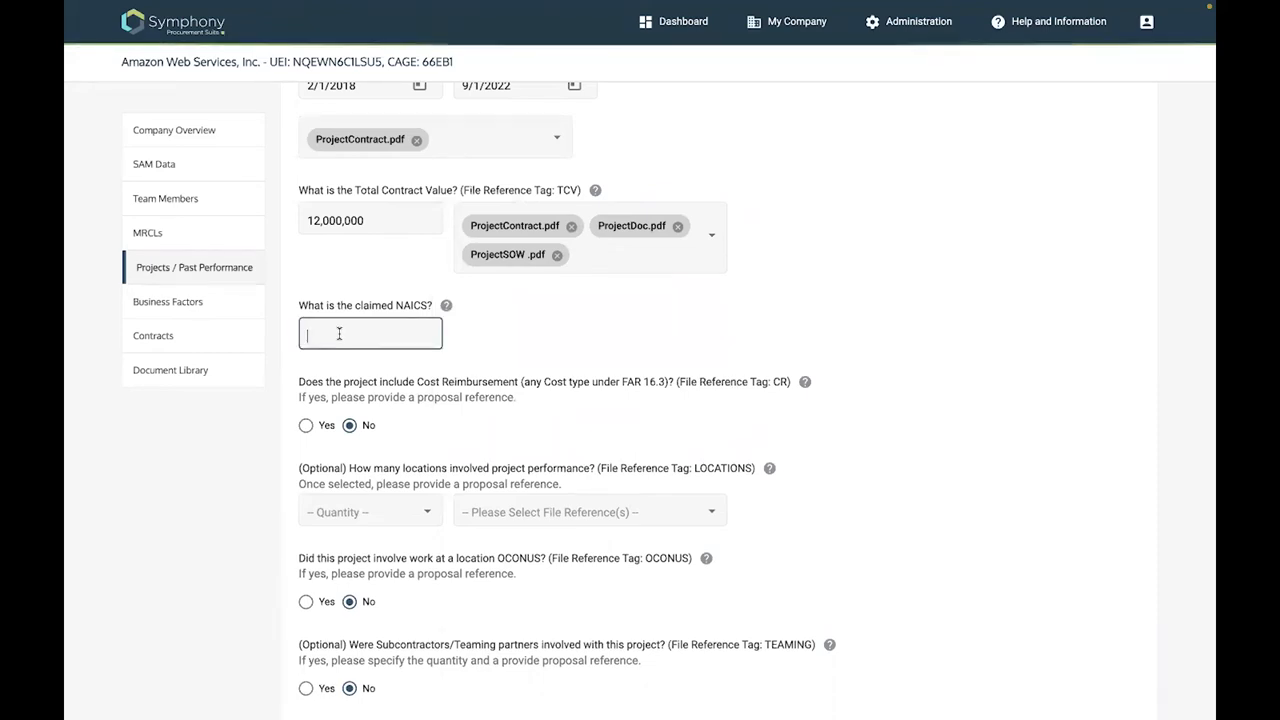
pyautogui.write('5')
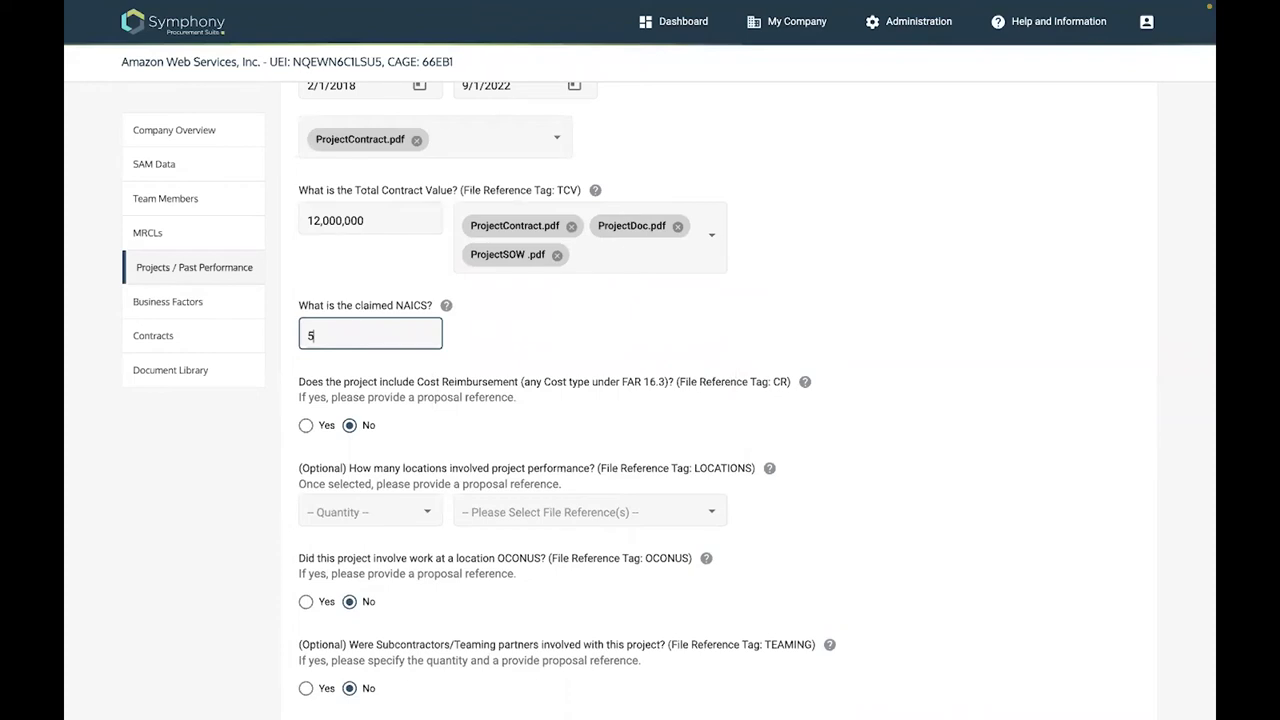
pyautogui.write('41')
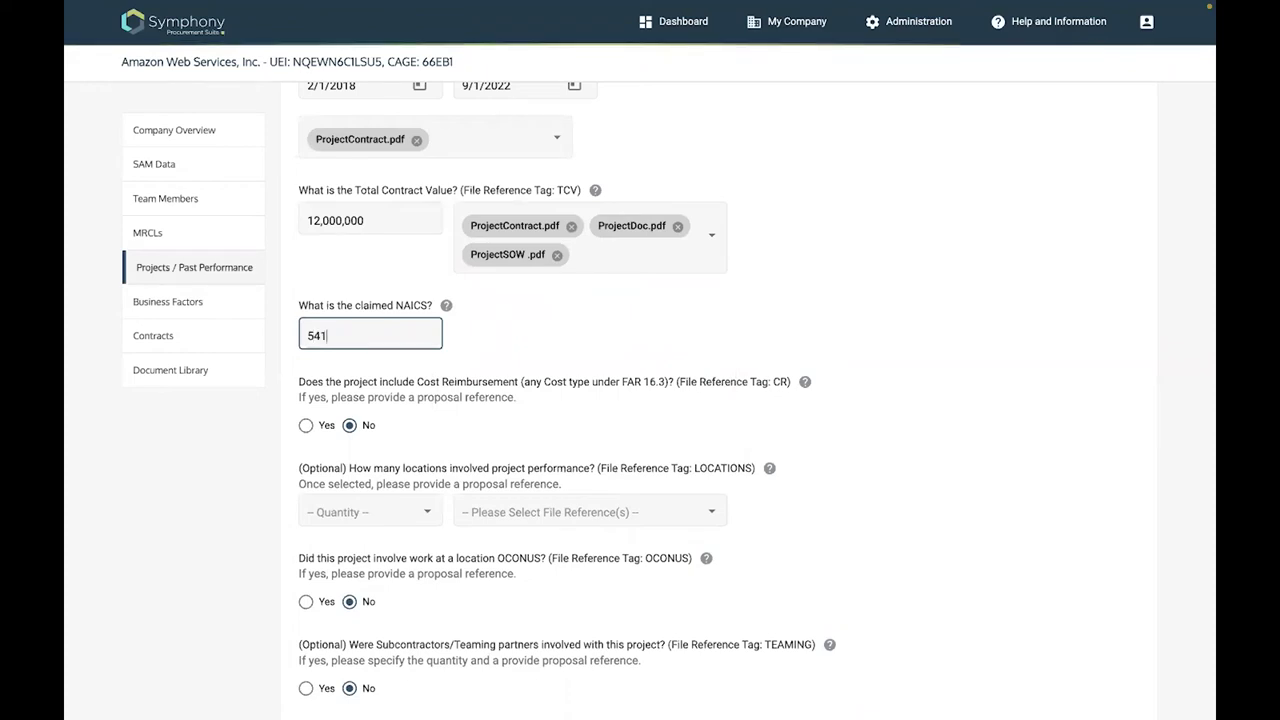
pyautogui.write('519')
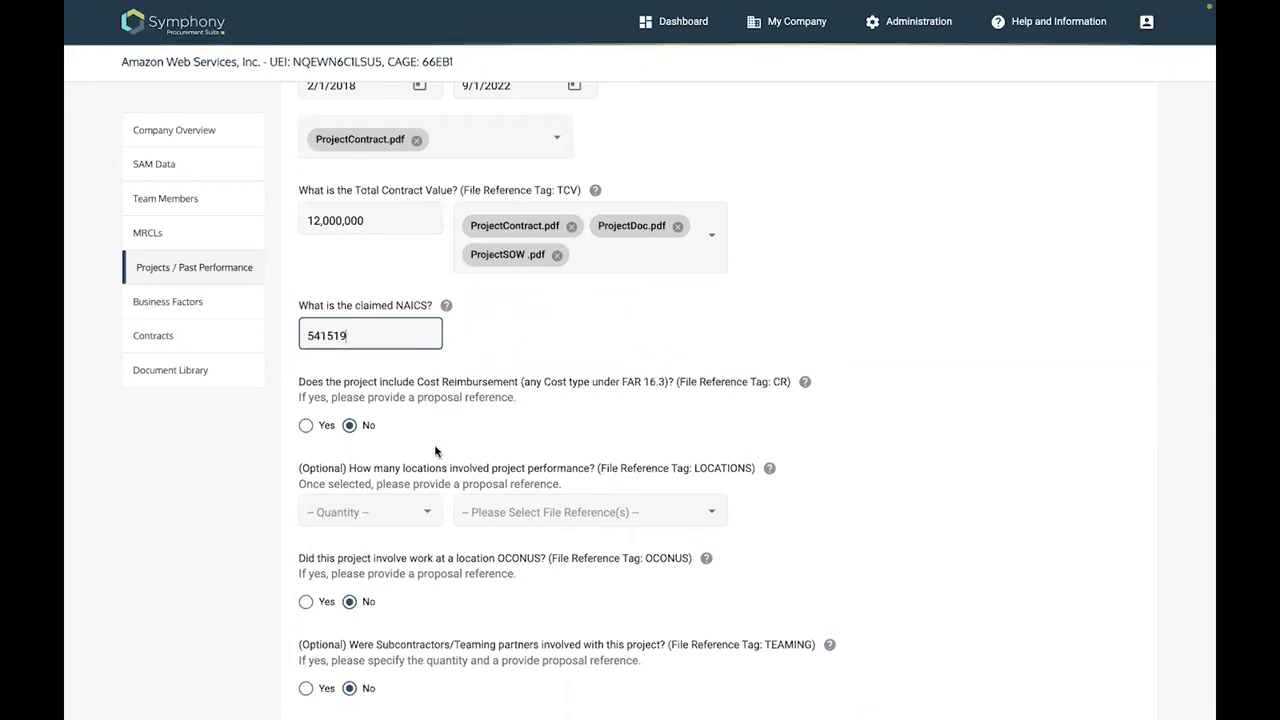
# Reference ProjectDoc.pdf for the cost reimbursement question
pyautogui.scroll(-1, 307, 395)
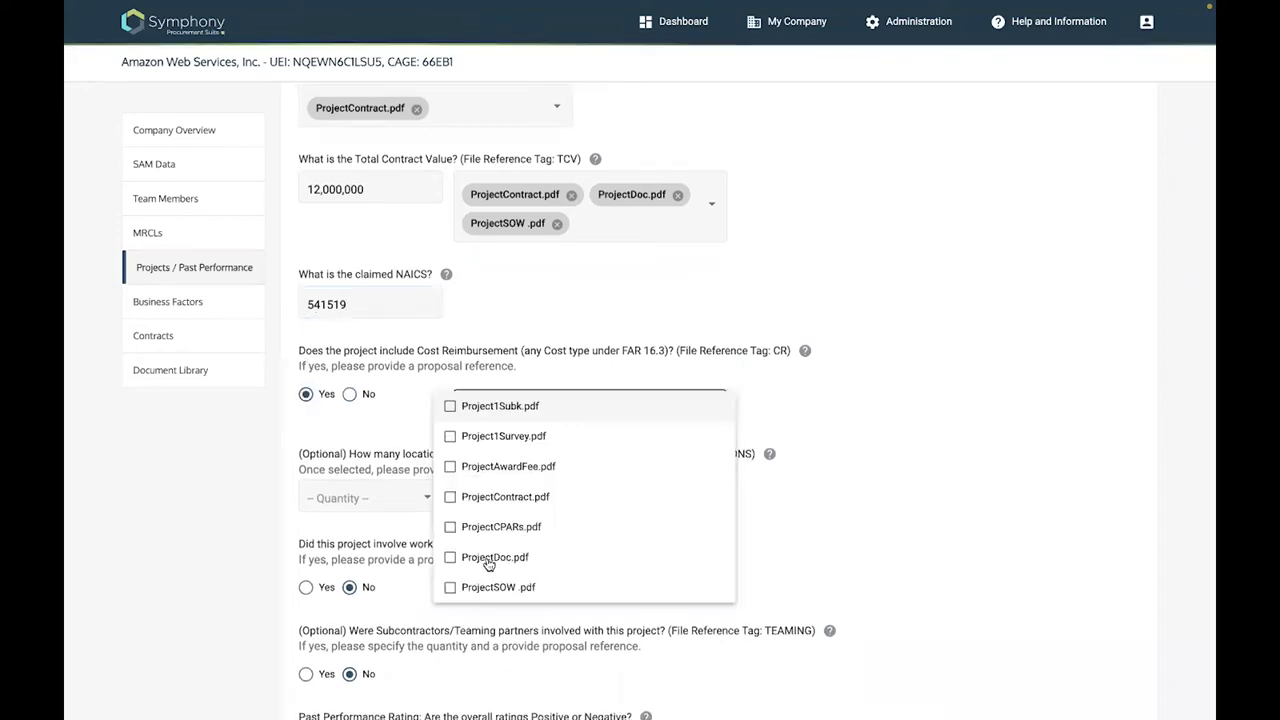
pyautogui.click(488, 560)
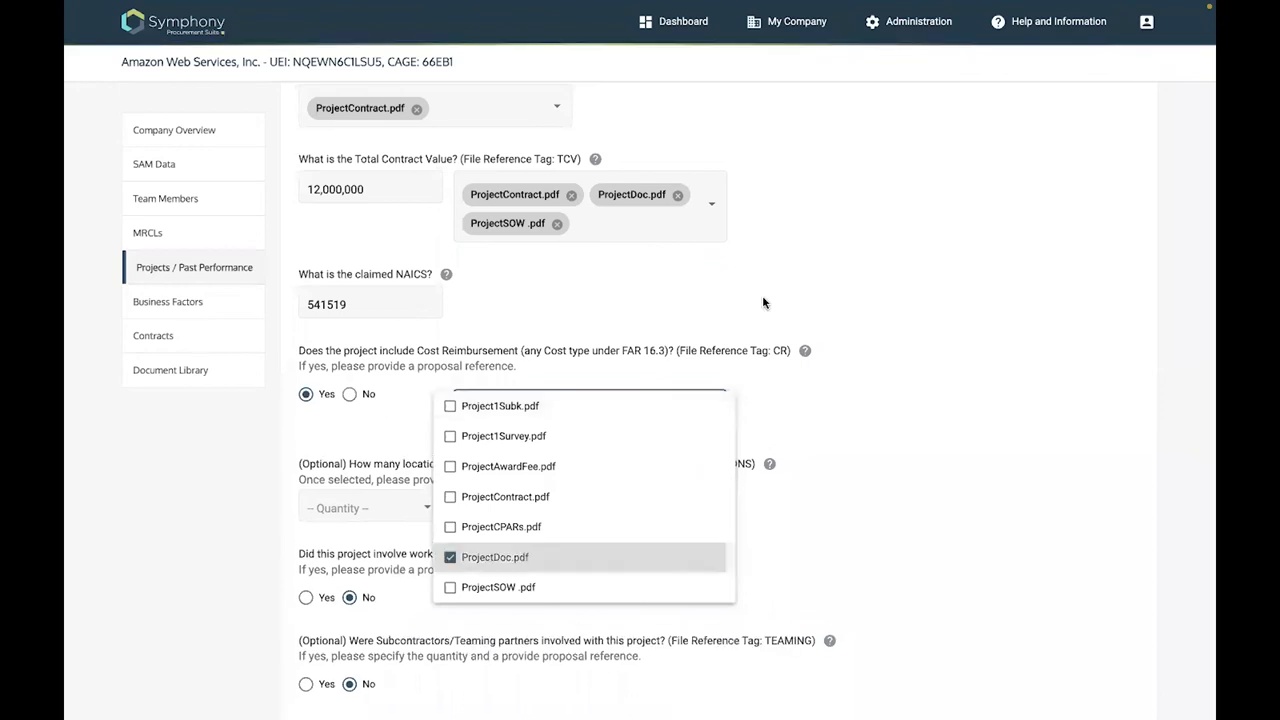
pyautogui.scroll(-2, 815, 325)
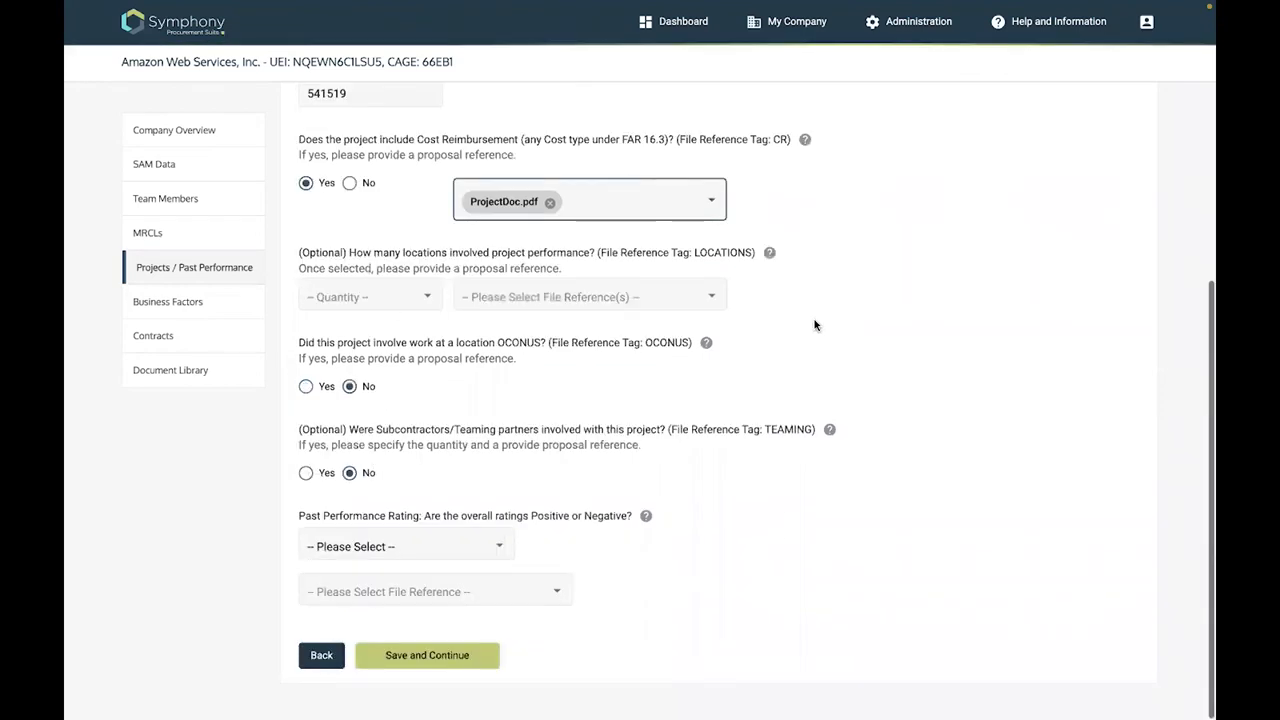
pyautogui.click(577, 273)
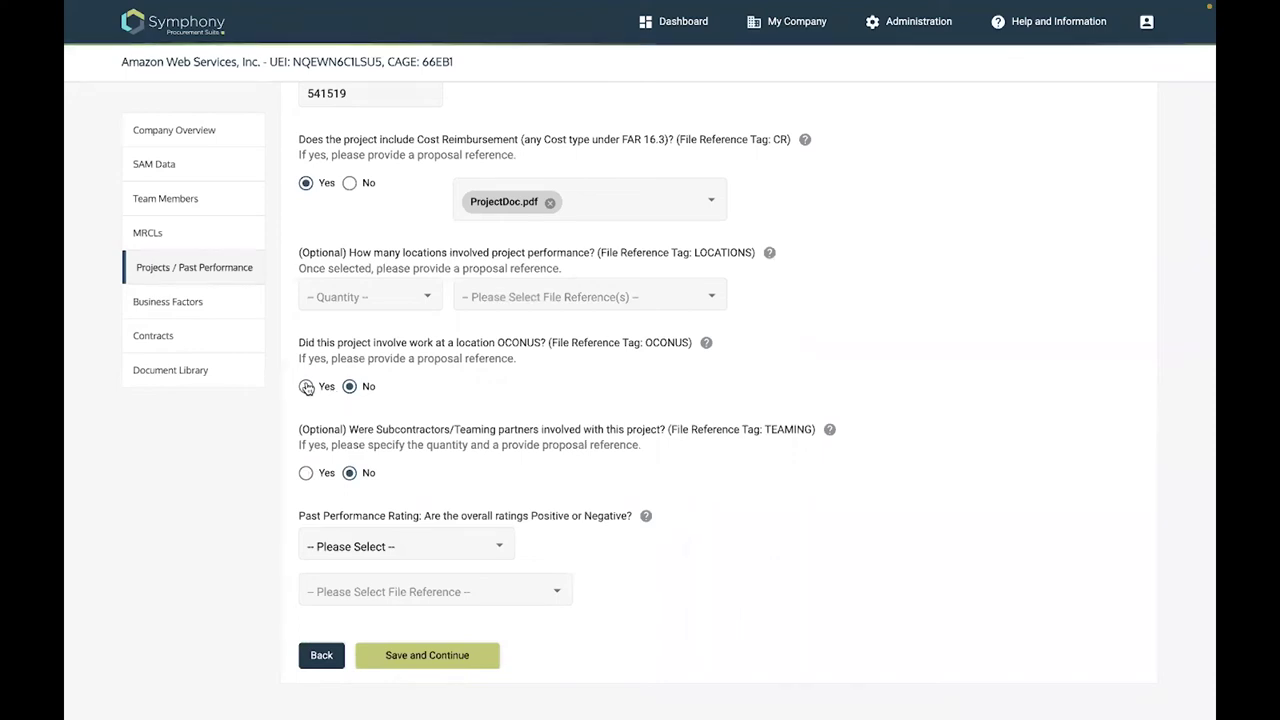
# Answer Yes to work performed OCONUS, referencing ProjectContract.pdf
pyautogui.click(306, 387)
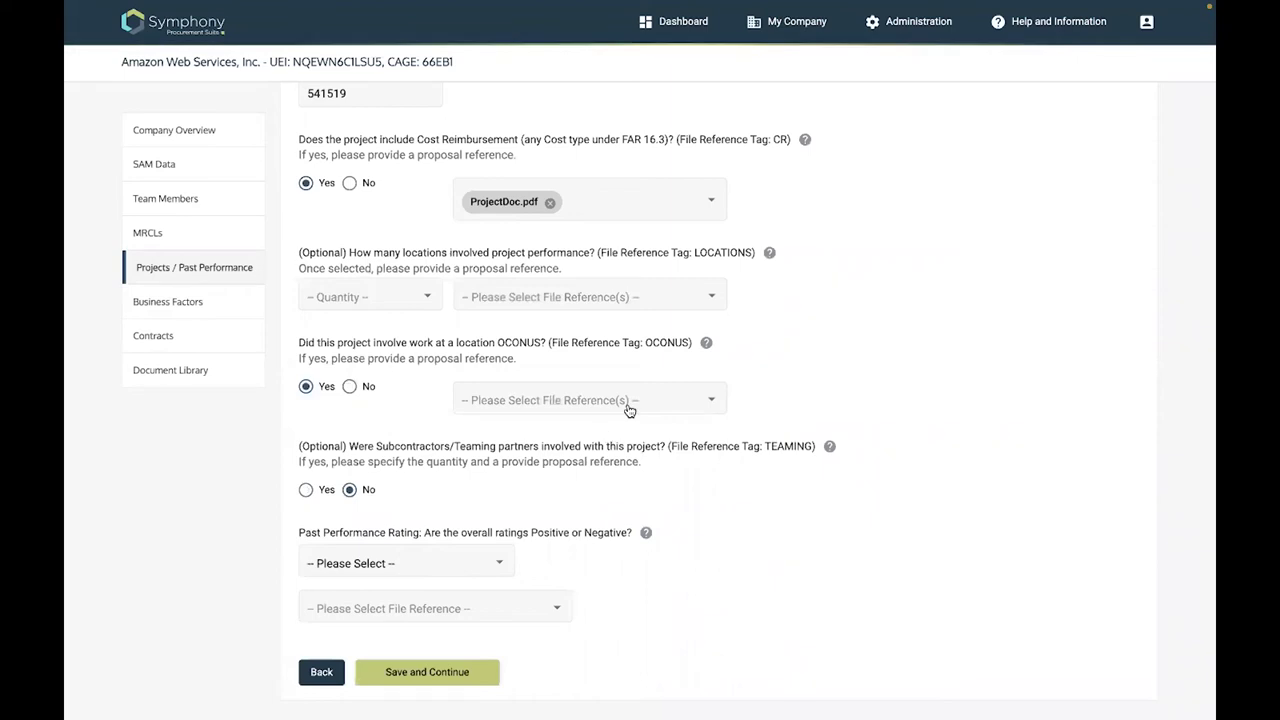
pyautogui.click(471, 491)
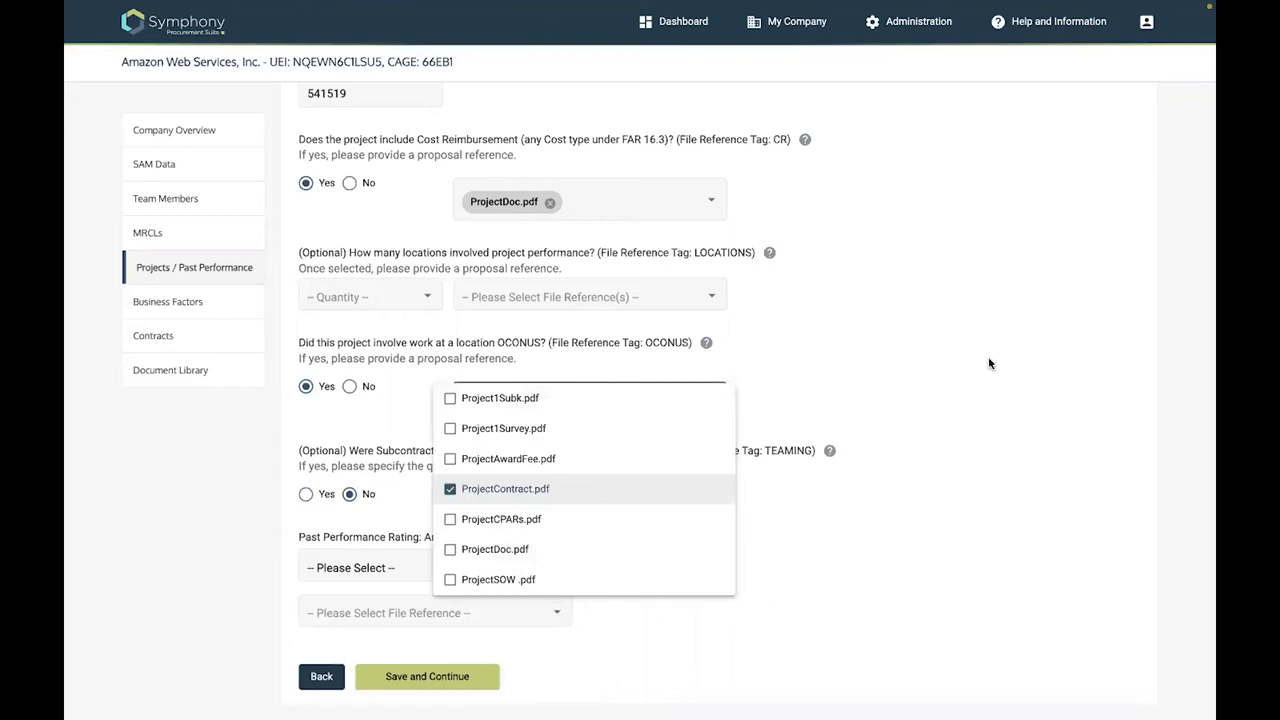
pyautogui.press('Escape')
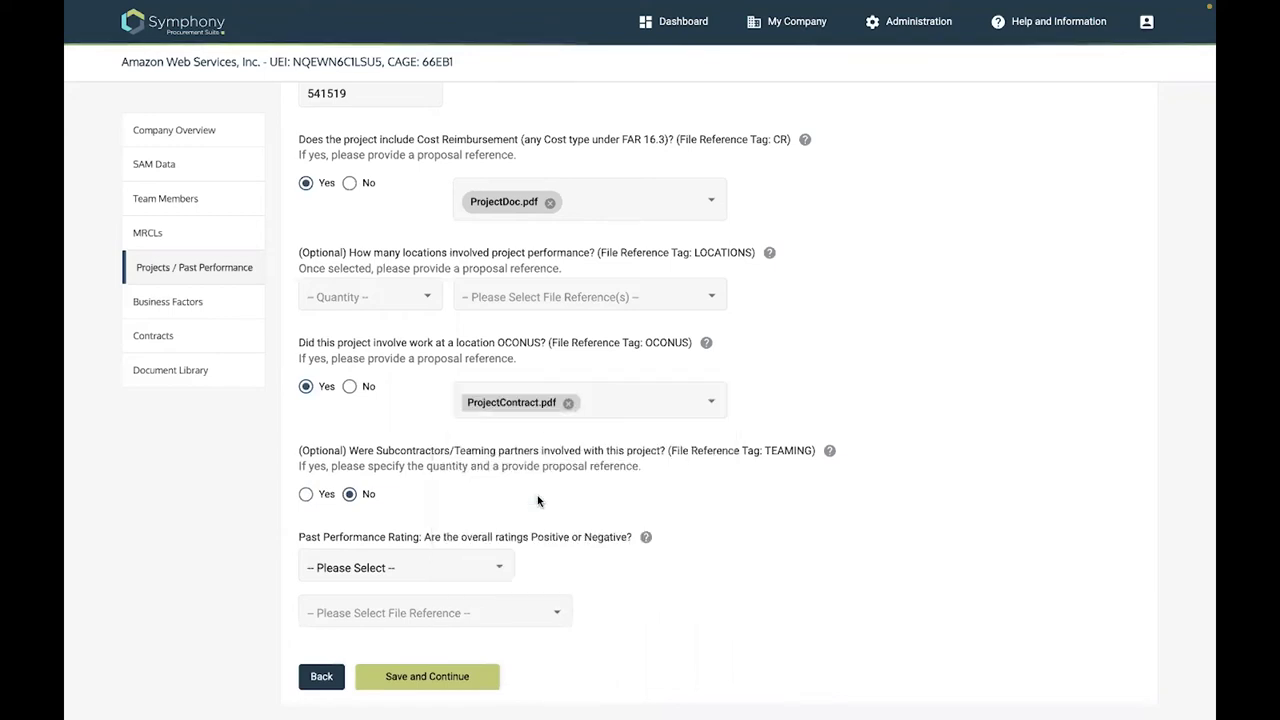
pyautogui.scroll(-1, 340, 429)
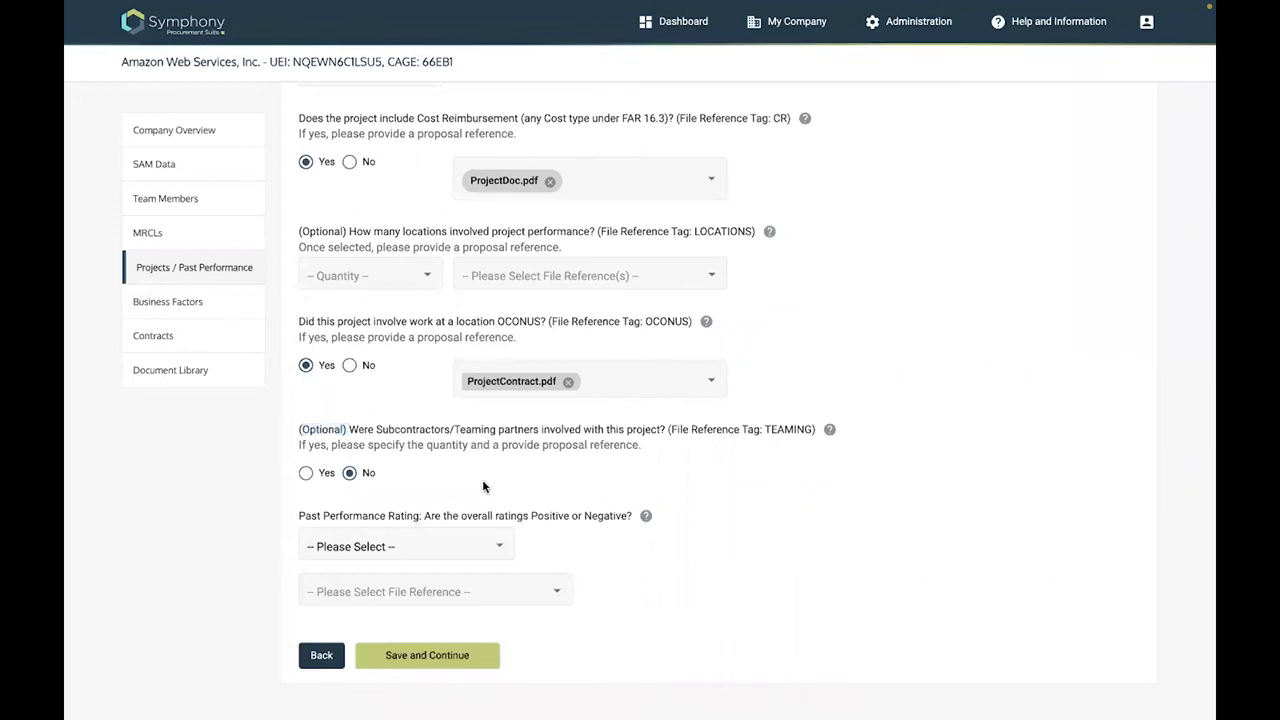
# Rate past performance Positive, reference ProjectCPARs.pdf, and save the project details
pyautogui.click(501, 550)
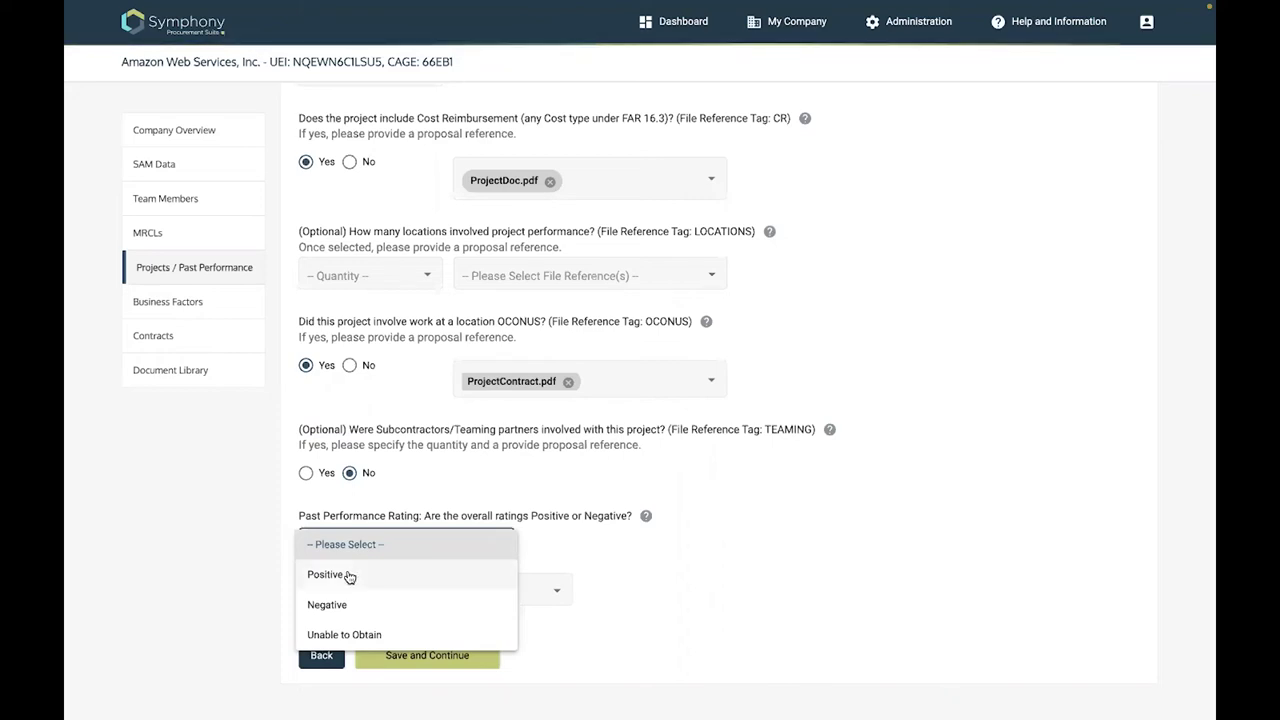
pyautogui.click(349, 576)
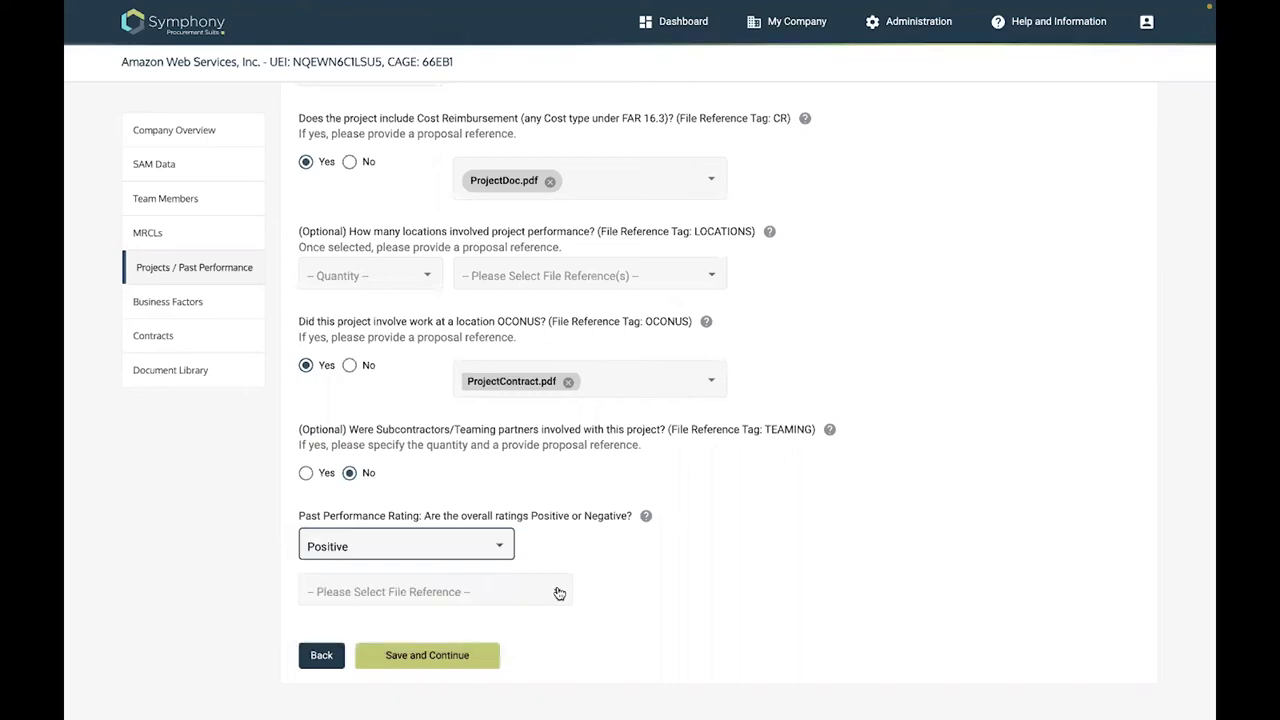
pyautogui.click(559, 593)
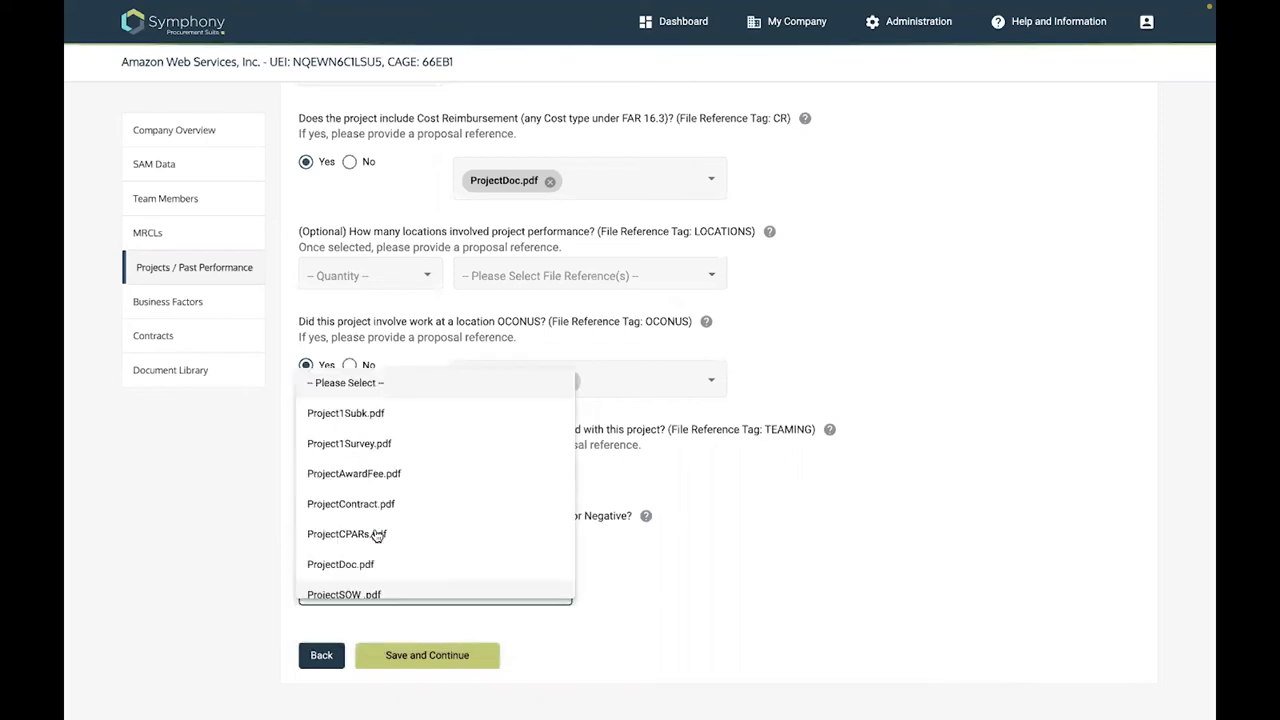
pyautogui.click(378, 536)
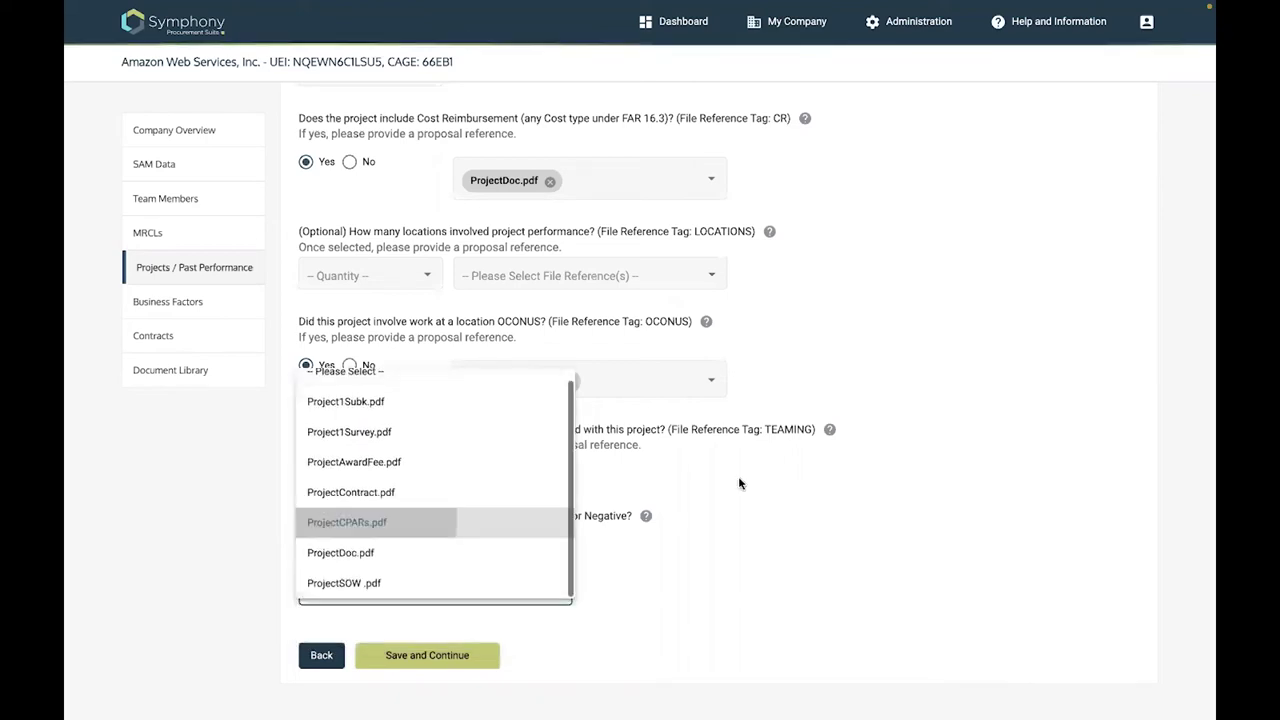
pyautogui.click(442, 655)
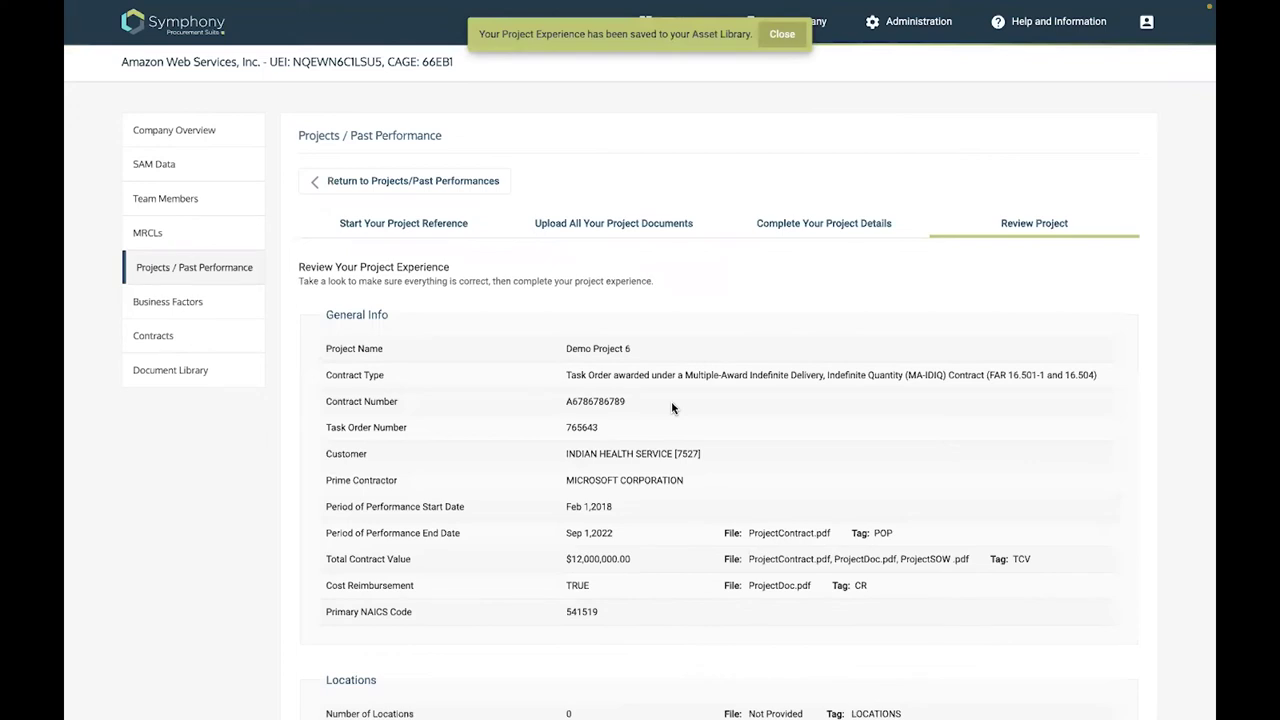
# Look over the Demo Project 6 Review Project summary and save it as complete
pyautogui.scroll(-3, 672, 405)
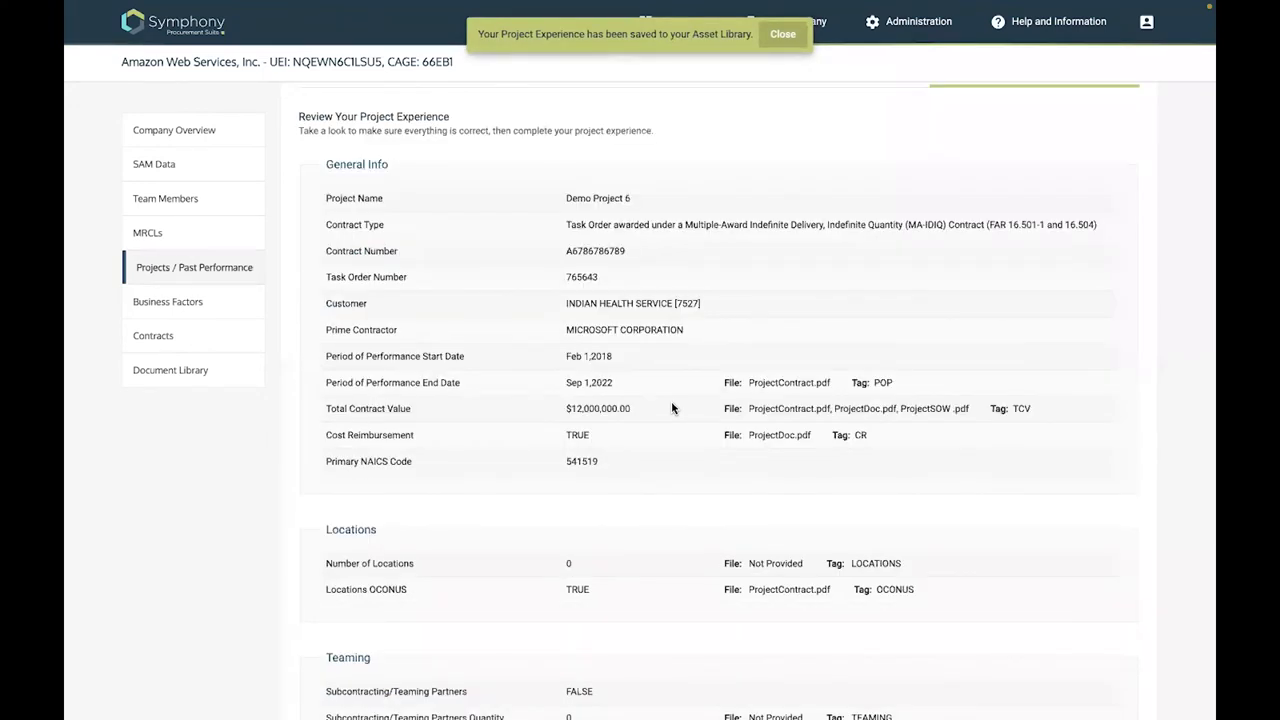
pyautogui.scroll(-3, 672, 408)
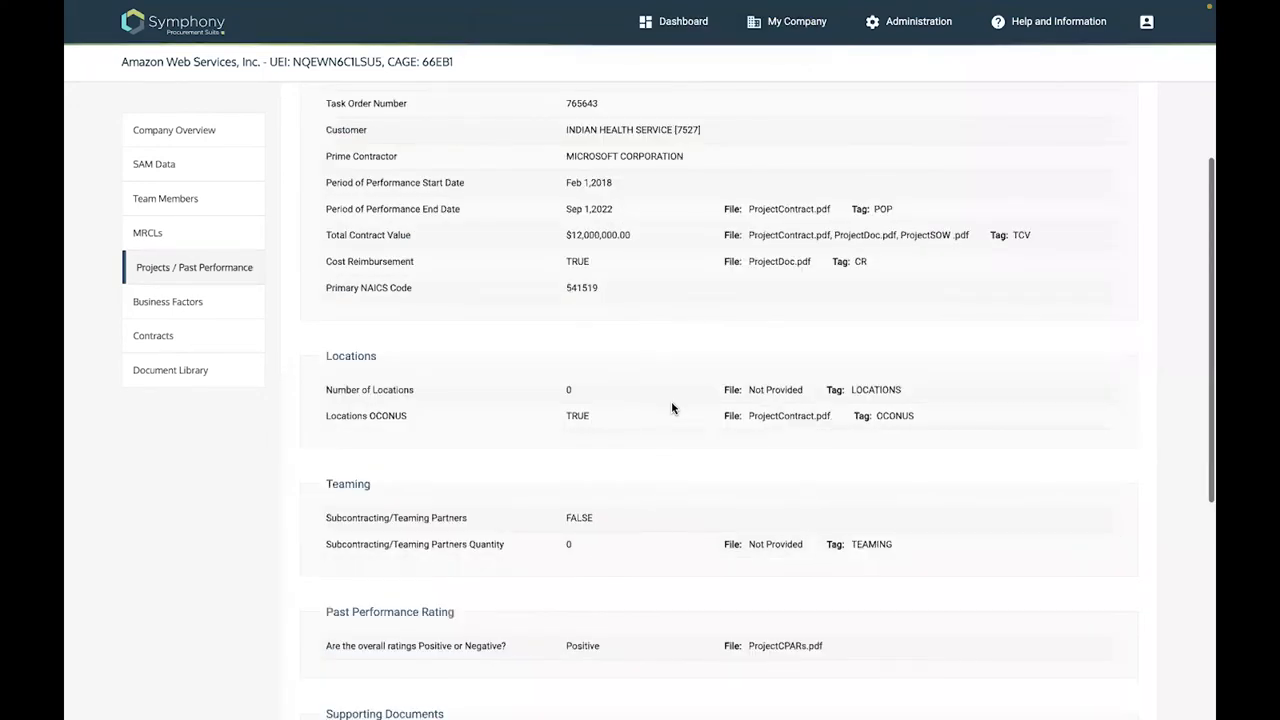
pyautogui.scroll(-8, 432, 663)
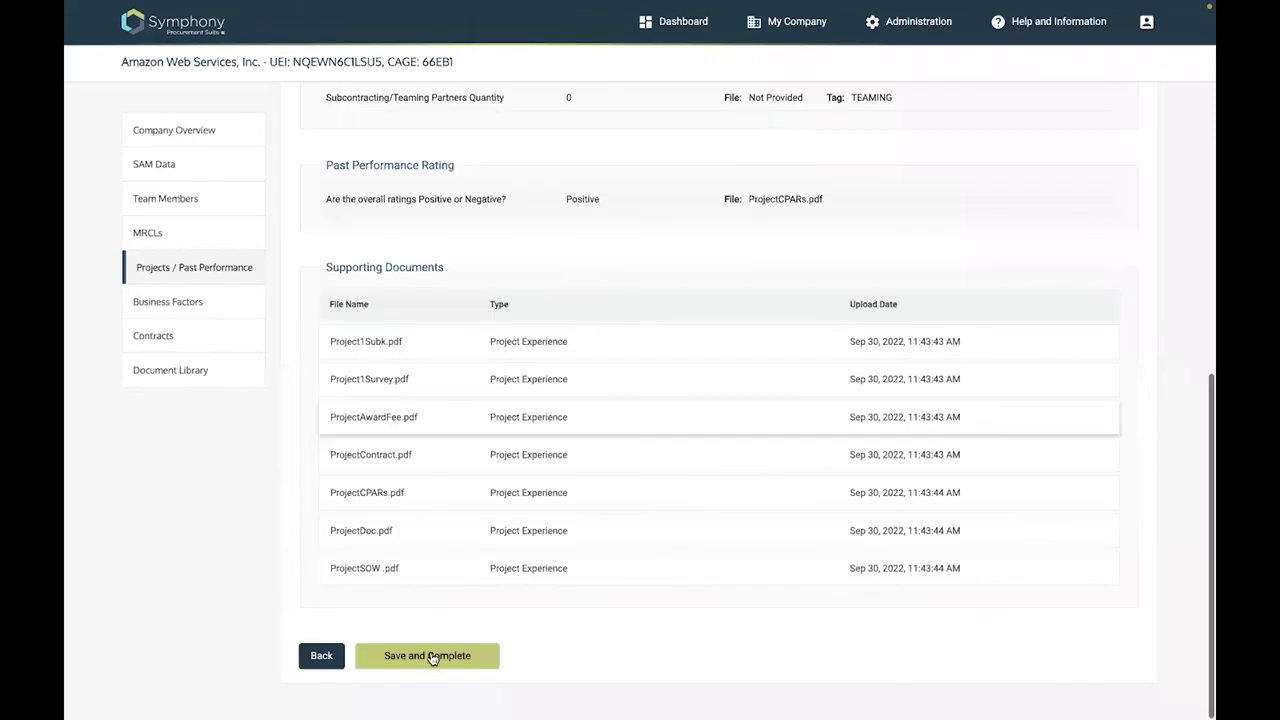
pyautogui.click(430, 655)
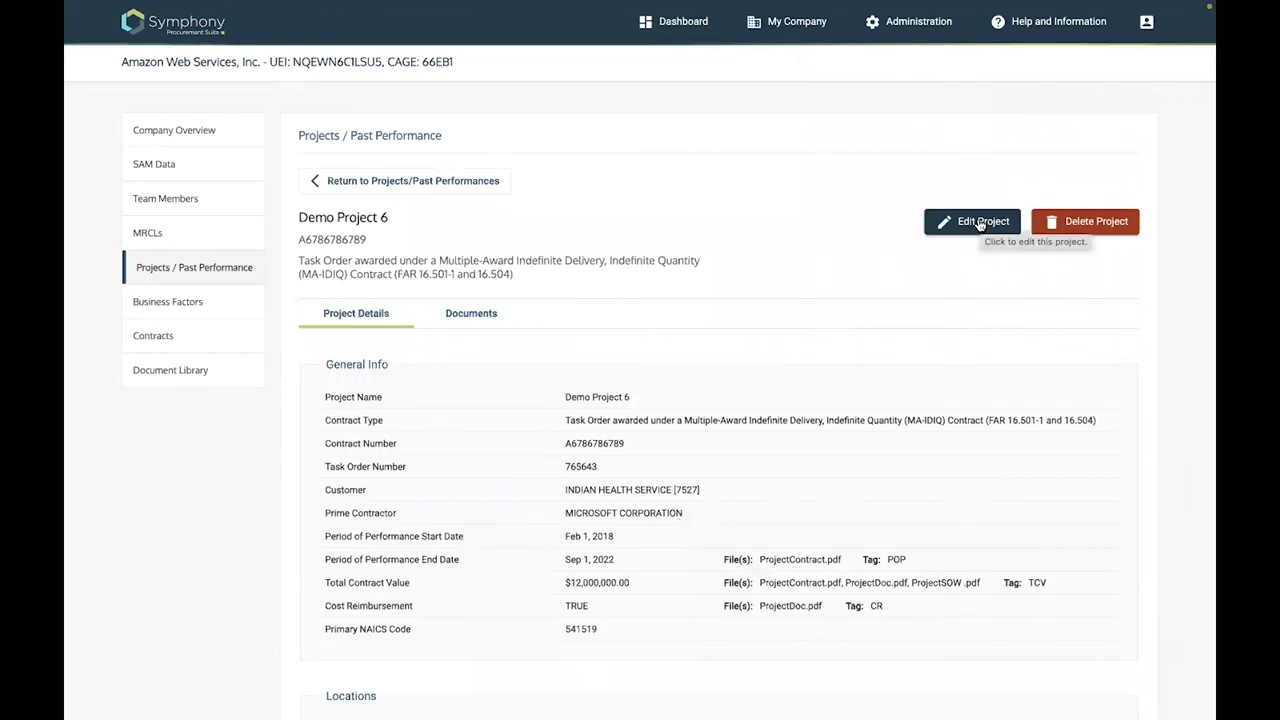
# Change the project name from Demo Project 6 to Demo Project 7 and save and continue
pyautogui.click(987, 220)
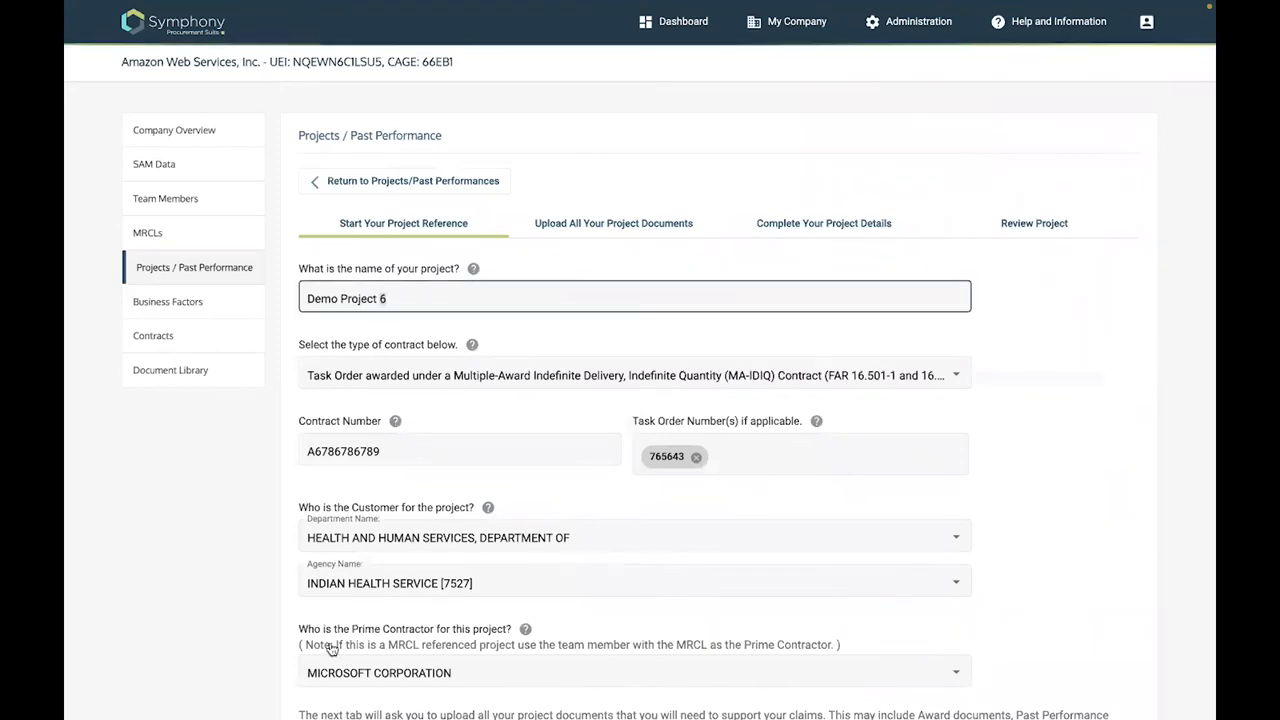
pyautogui.write('7')
pyautogui.scroll(-2, 360, 665)
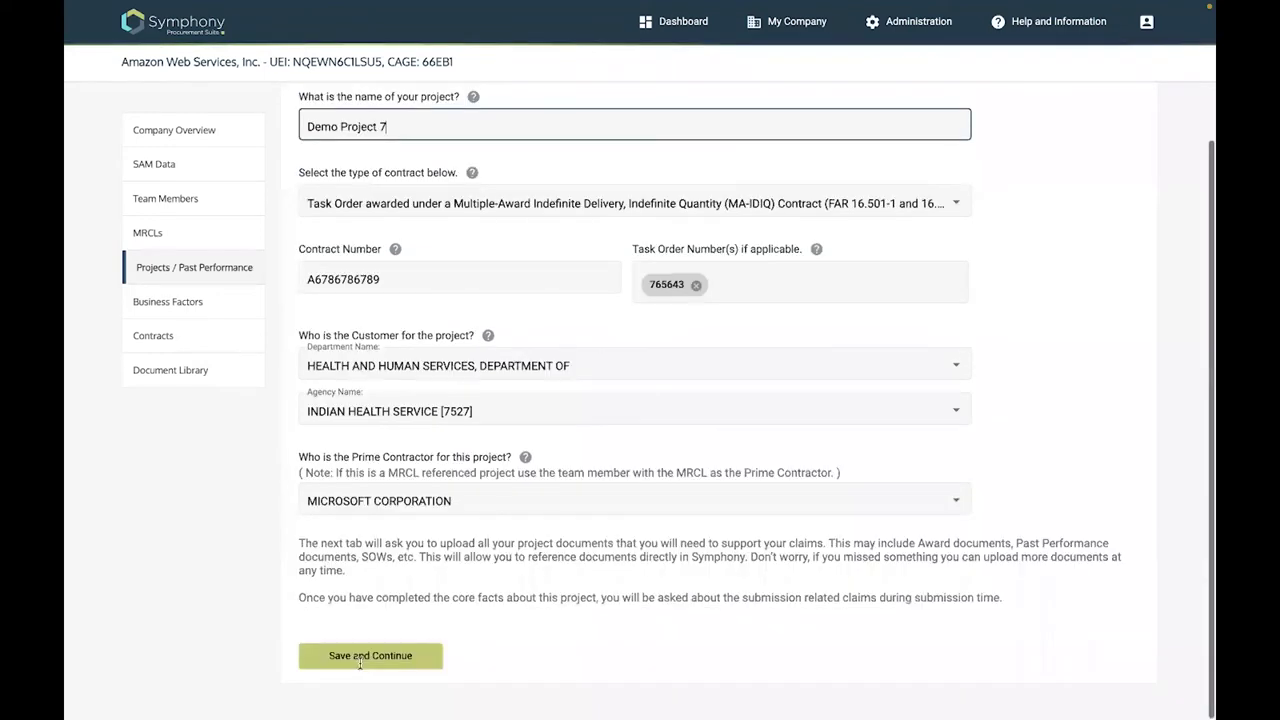
pyautogui.click(362, 660)
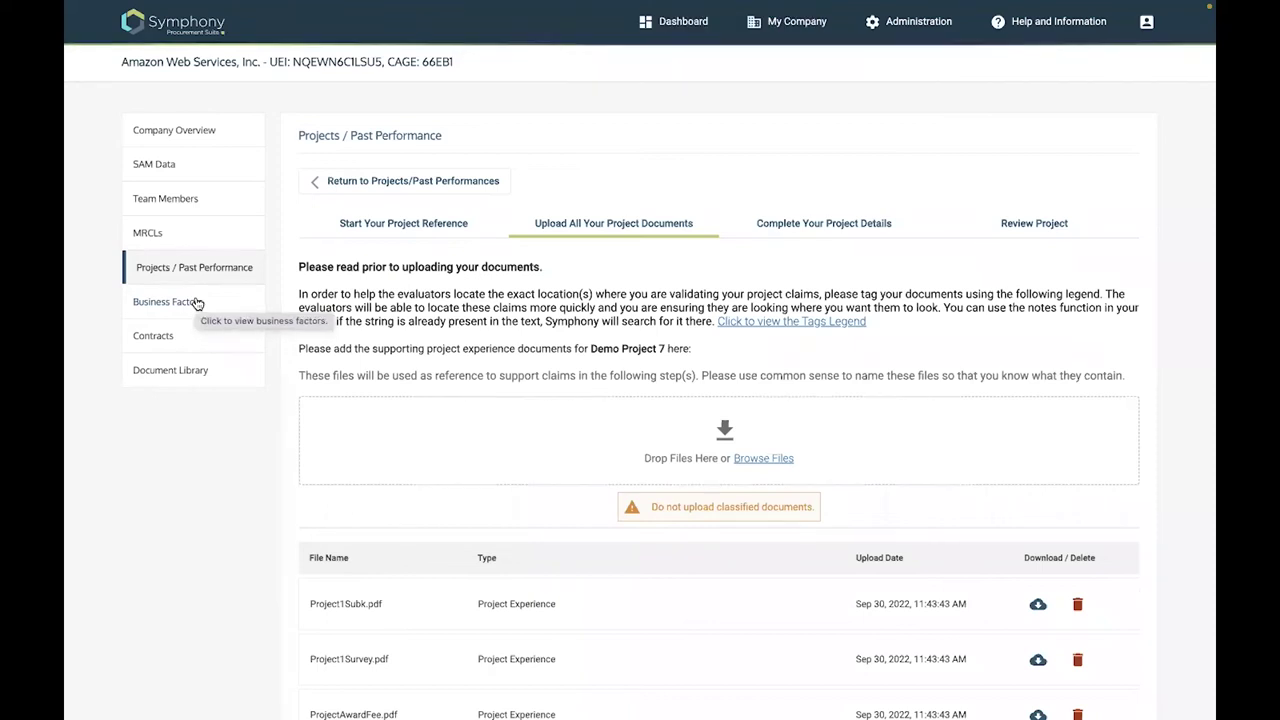
# Go to Business Factors and find CMMI Maturity Level under Industry Certifications
pyautogui.click(198, 303)
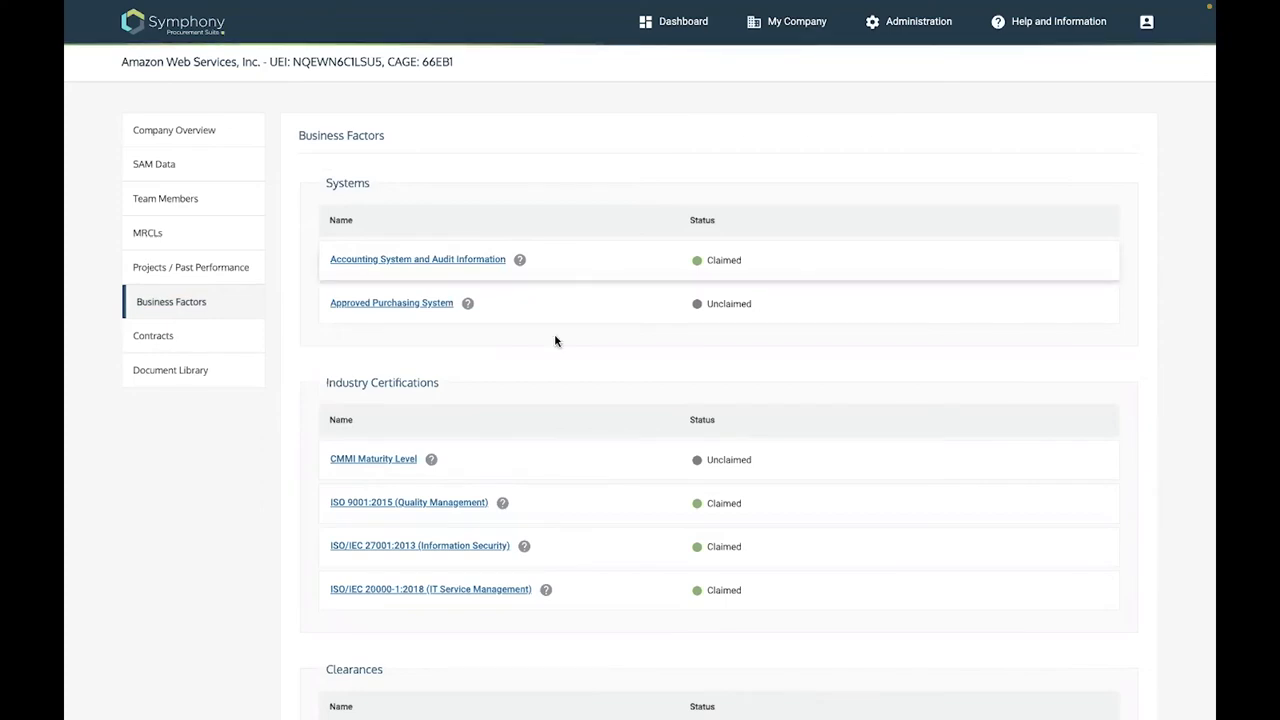
pyautogui.scroll(-2, 378, 298)
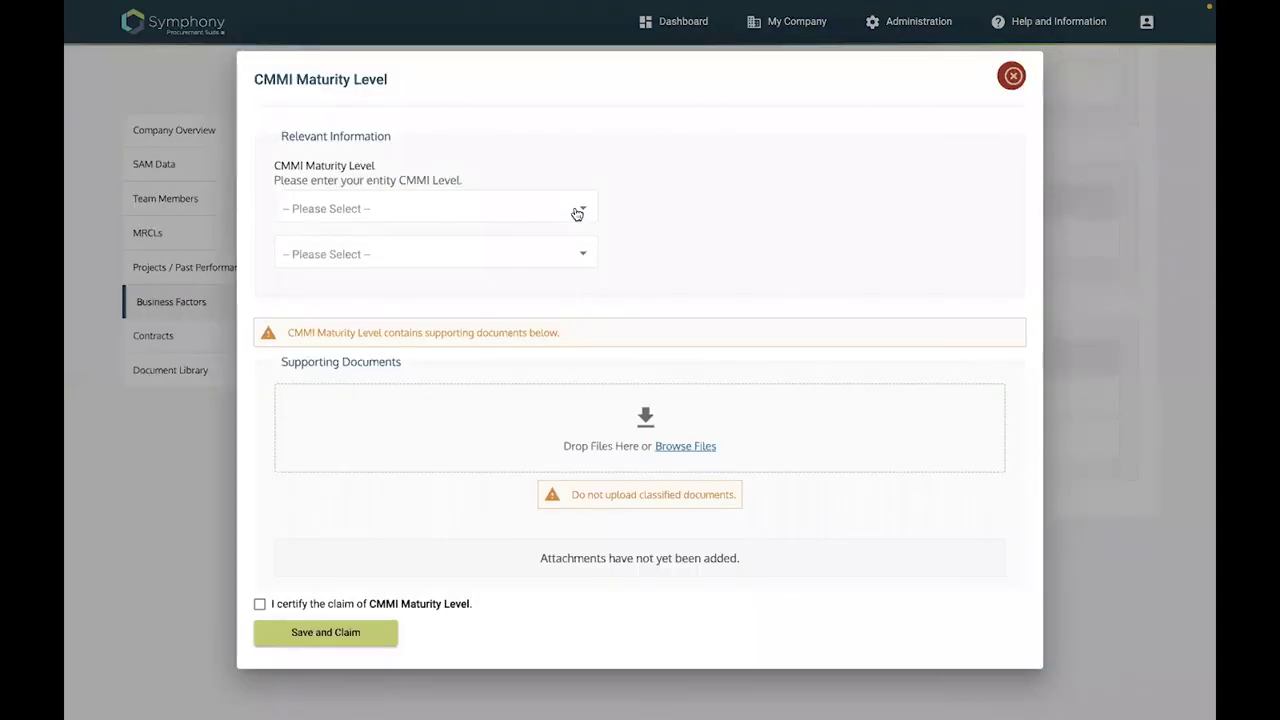
# Claim CMMI Maturity Level 3 for CMMI-Services with the uploaded CMMI file and certification
pyautogui.click(335, 236)
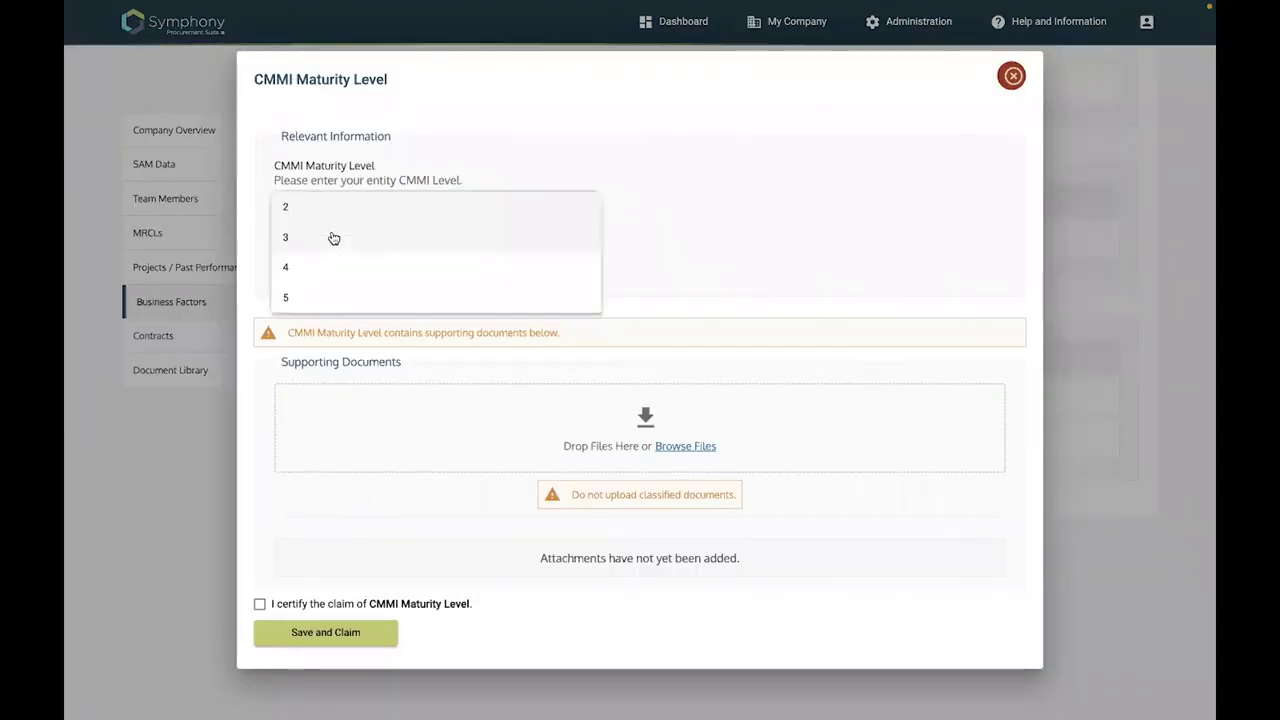
pyautogui.click(584, 248)
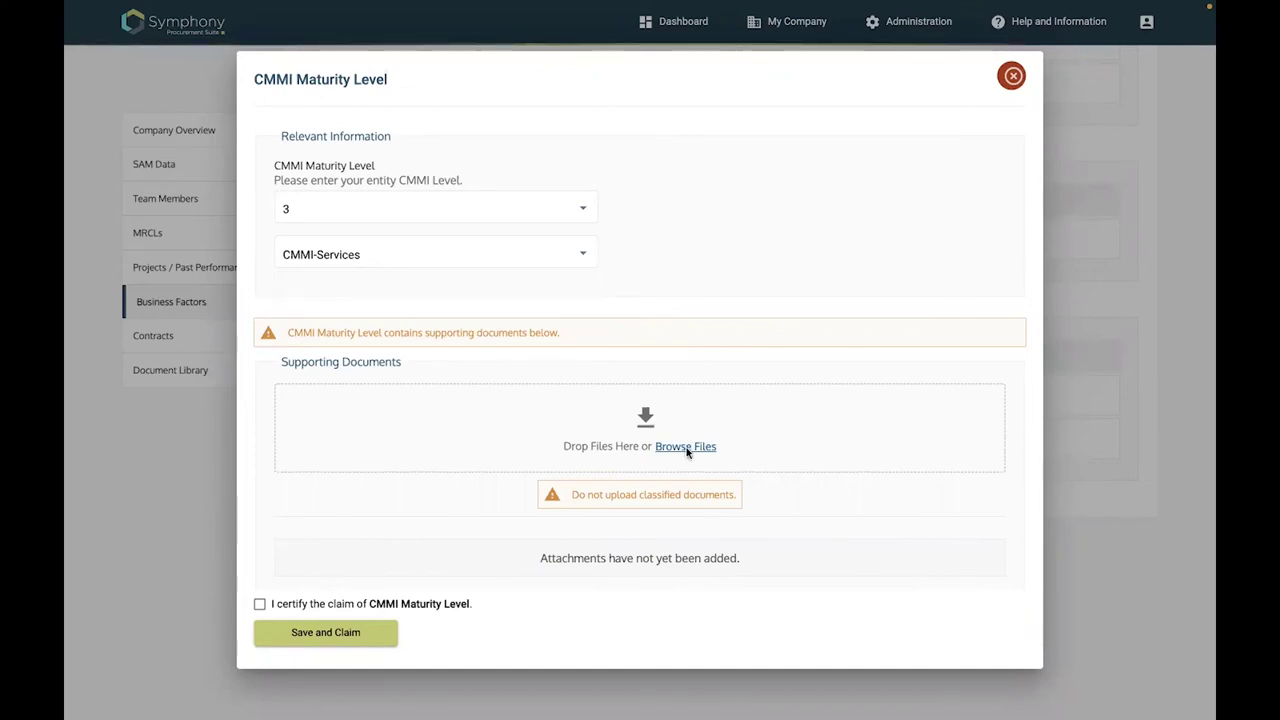
pyautogui.click(686, 447)
pyautogui.click(512, 330)
pyautogui.click(886, 510)
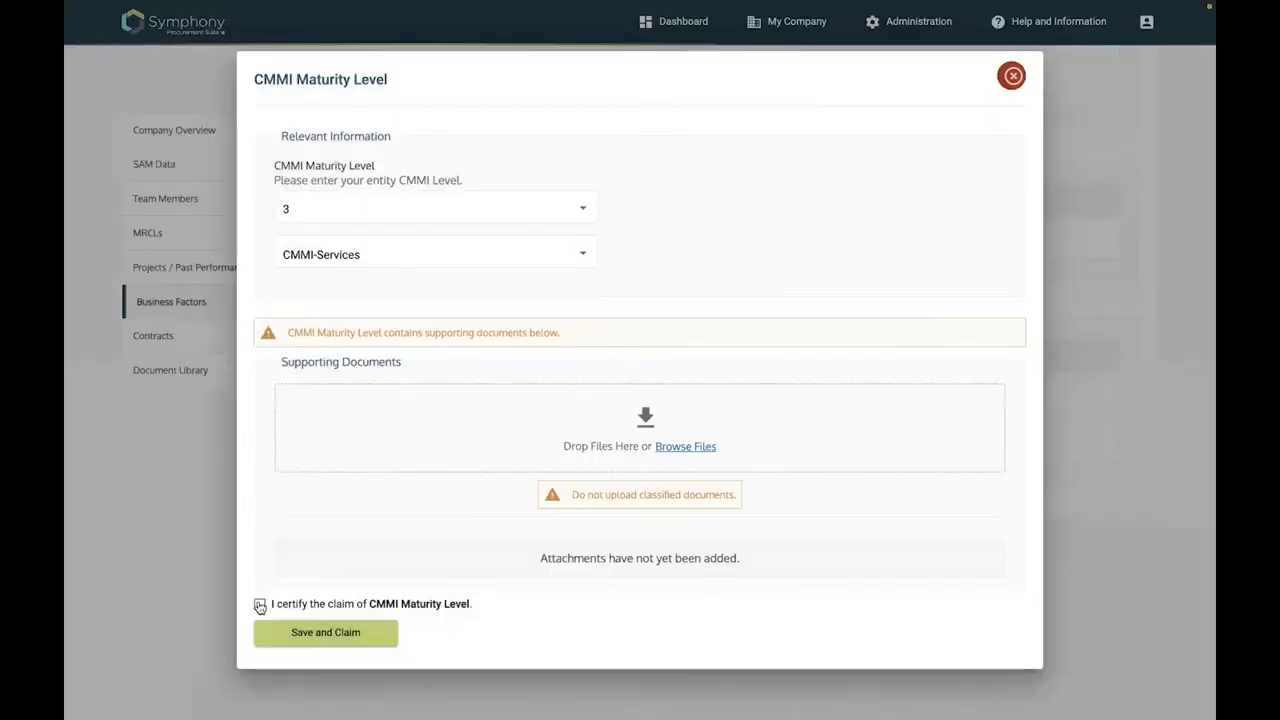
pyautogui.click(259, 605)
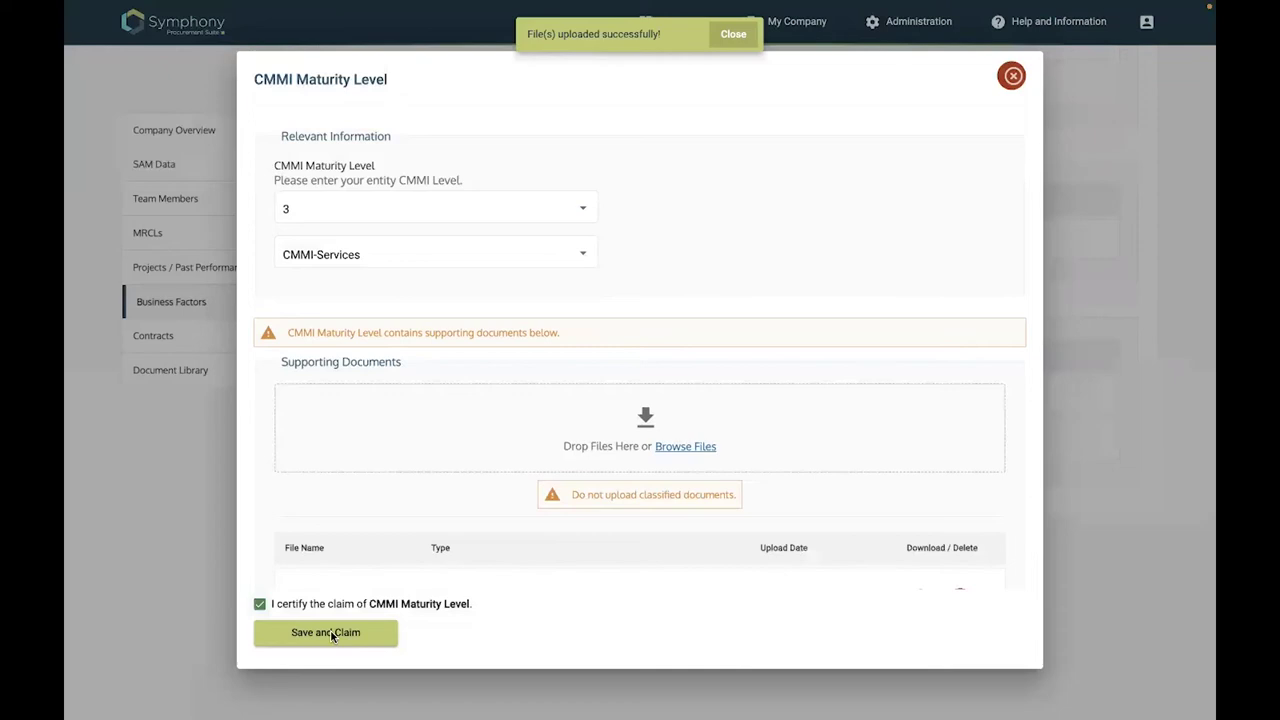
pyautogui.click(332, 633)
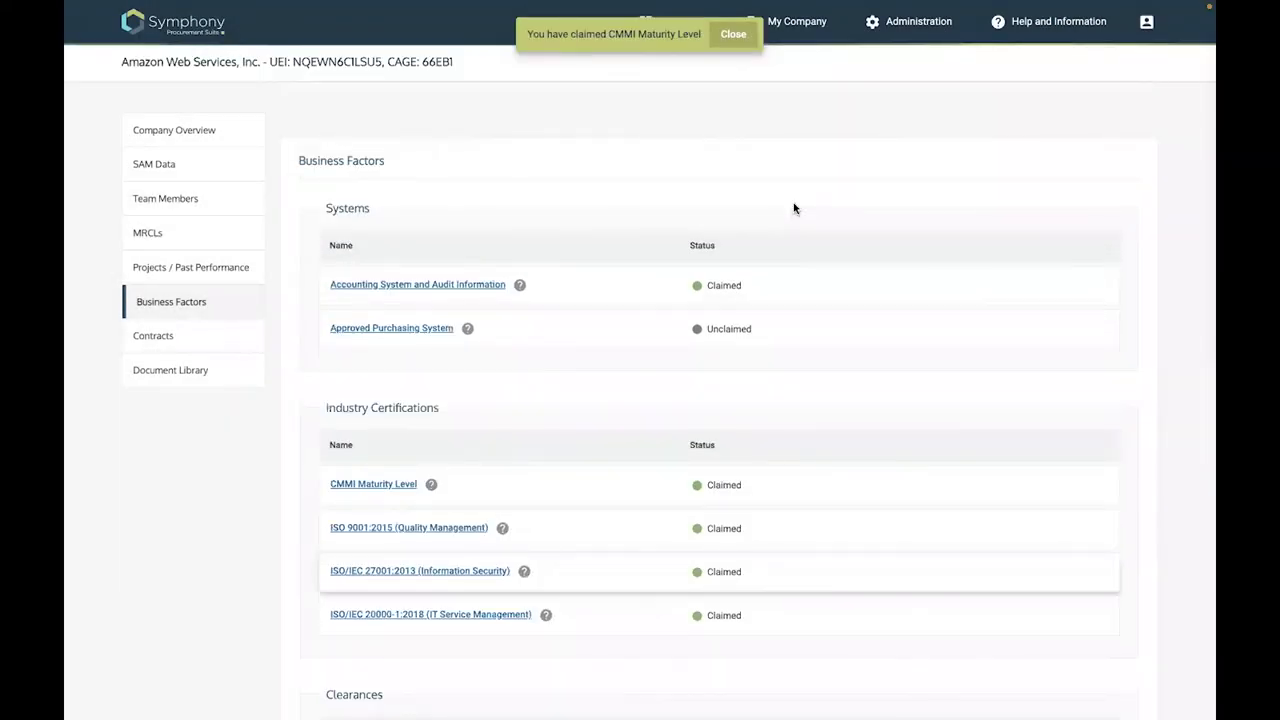
# Collapse the Polaris (SB and WOSB) solicitation on the dashboard to reveal the SDVOSB and HUBZone pools
pyautogui.scroll(-1, 794, 208)
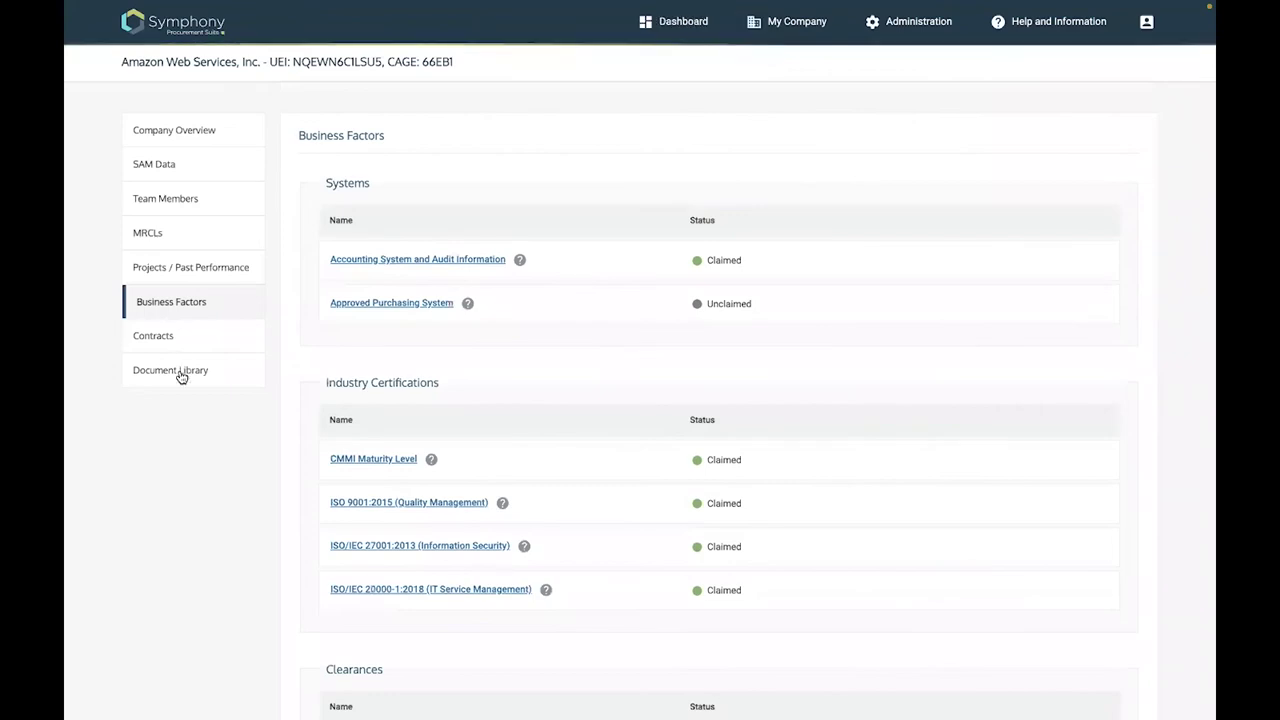
pyautogui.click(181, 377)
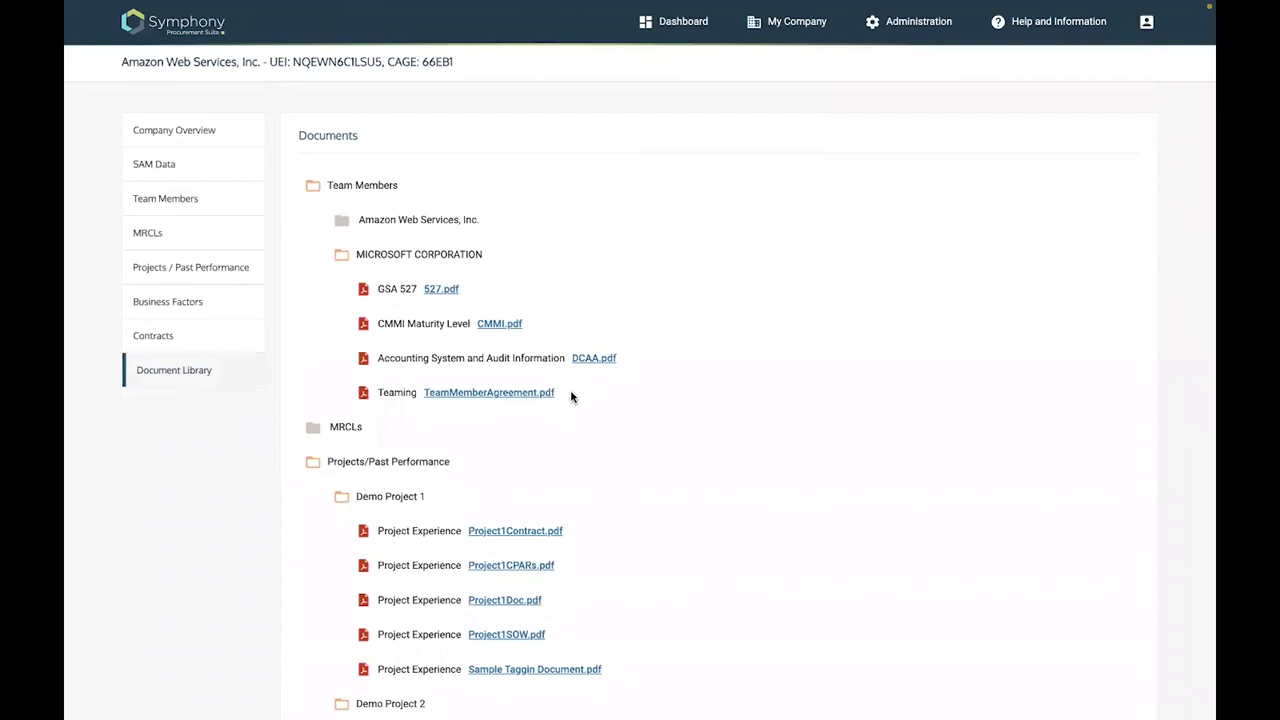
pyautogui.scroll(-2, 880, 245)
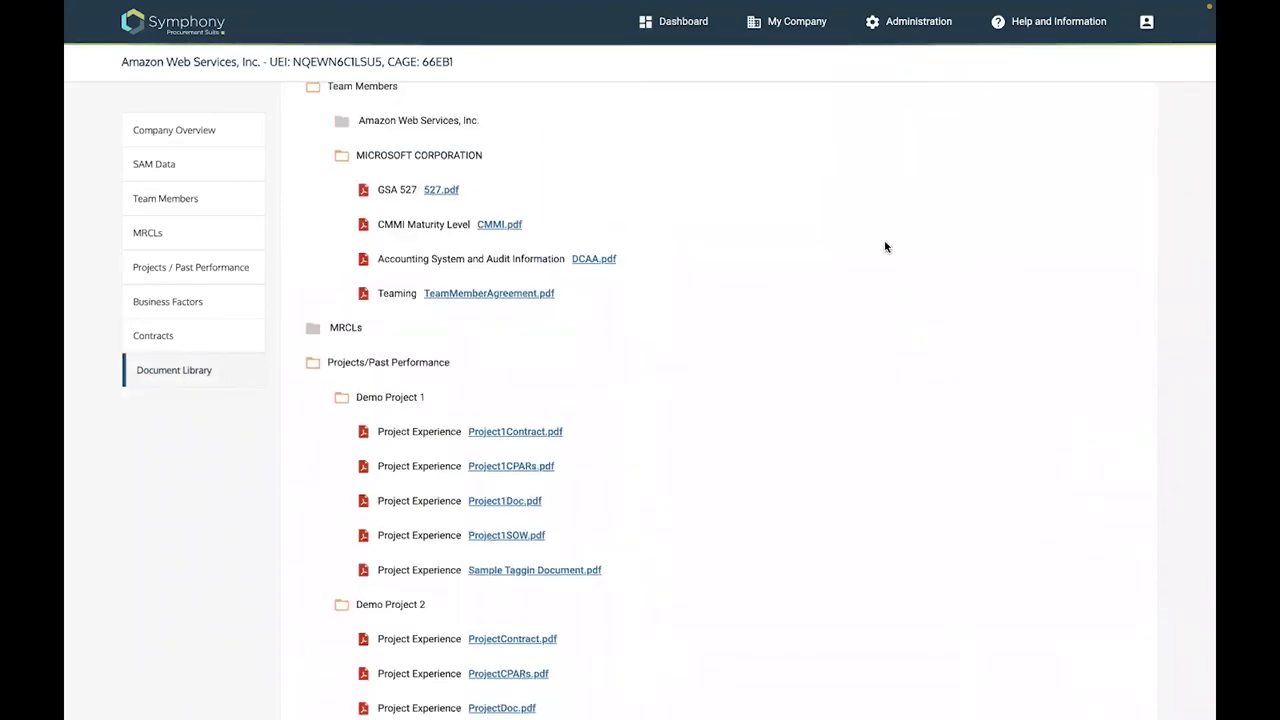
pyautogui.click(1143, 444)
pyautogui.scroll(-1, 554, 488)
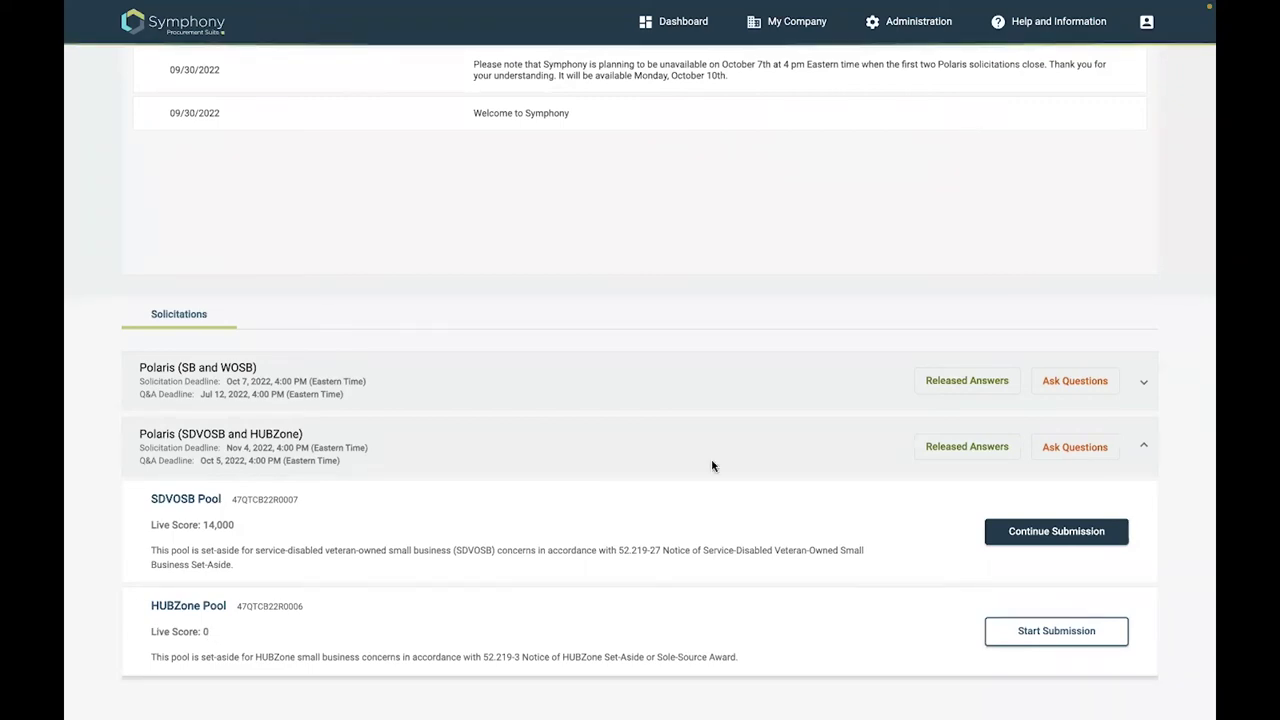
# Resume the SDVOSB Pool submission and remove its current Contract Manager from Proposal Contacts
pyautogui.click(1062, 532)
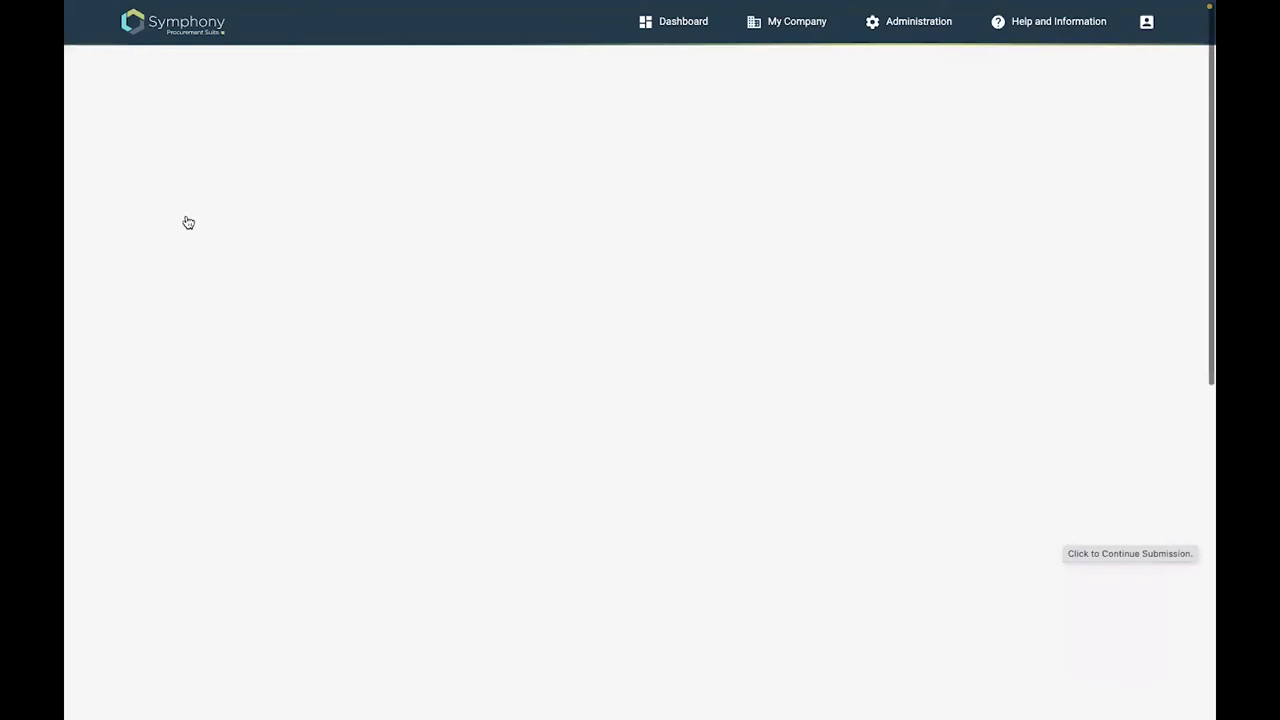
pyautogui.click(183, 168)
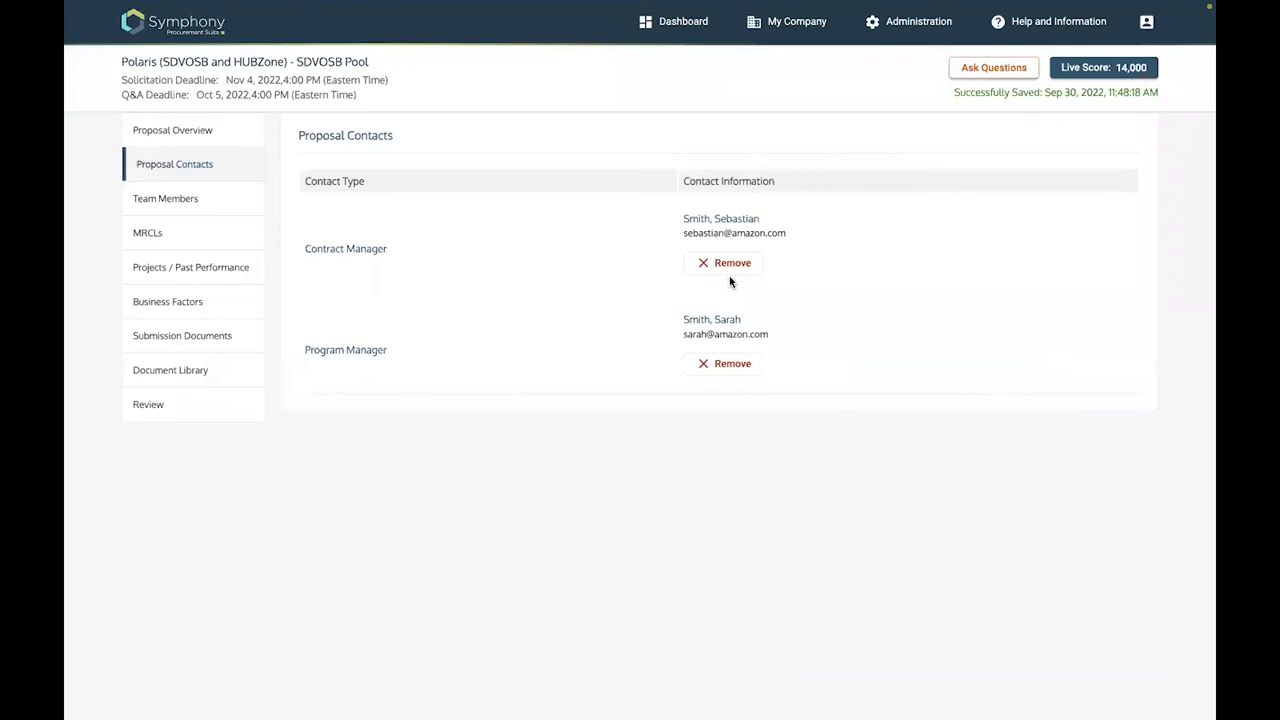
pyautogui.click(707, 264)
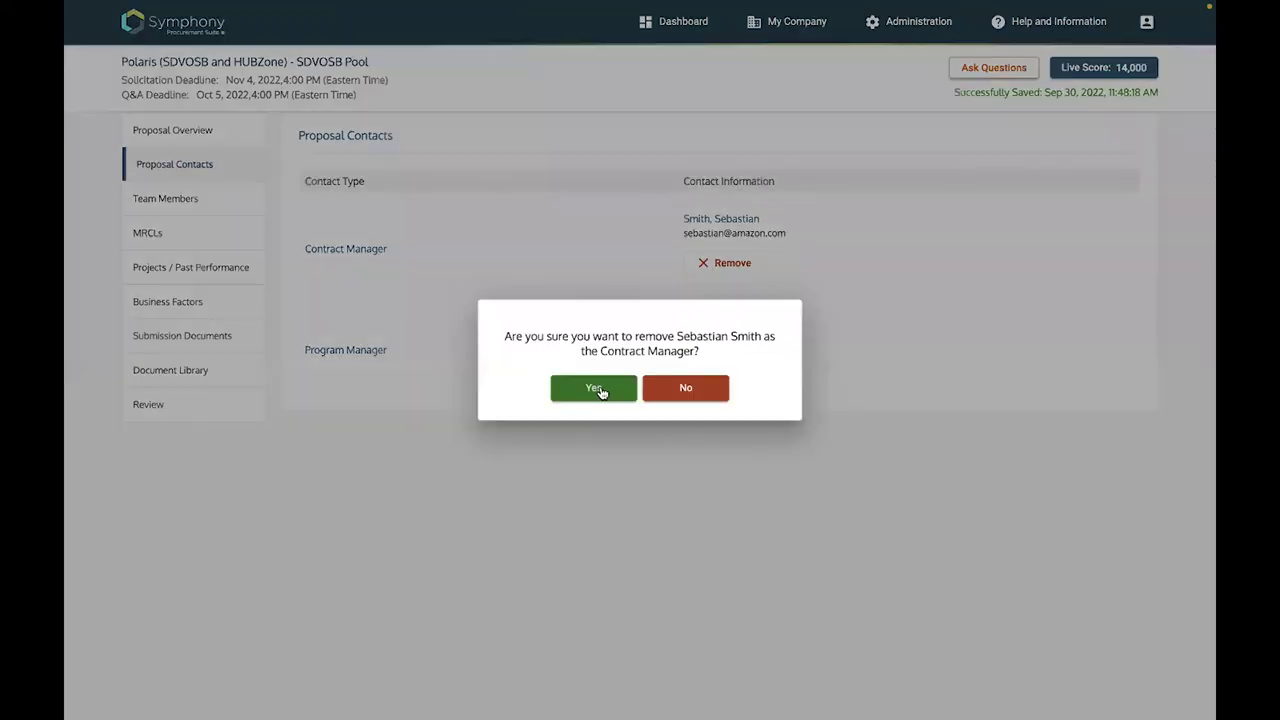
pyautogui.click(597, 389)
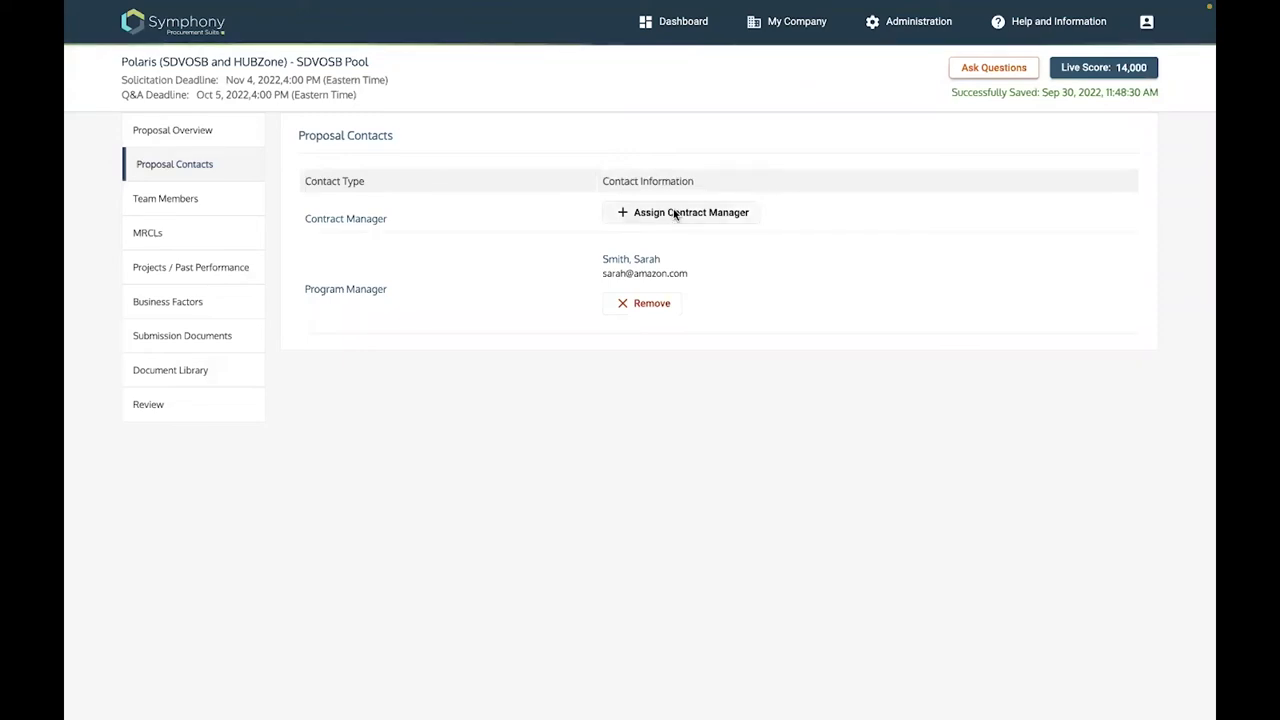
# Assign a registered user as the new Contract Manager and save the assignment
pyautogui.click(675, 213)
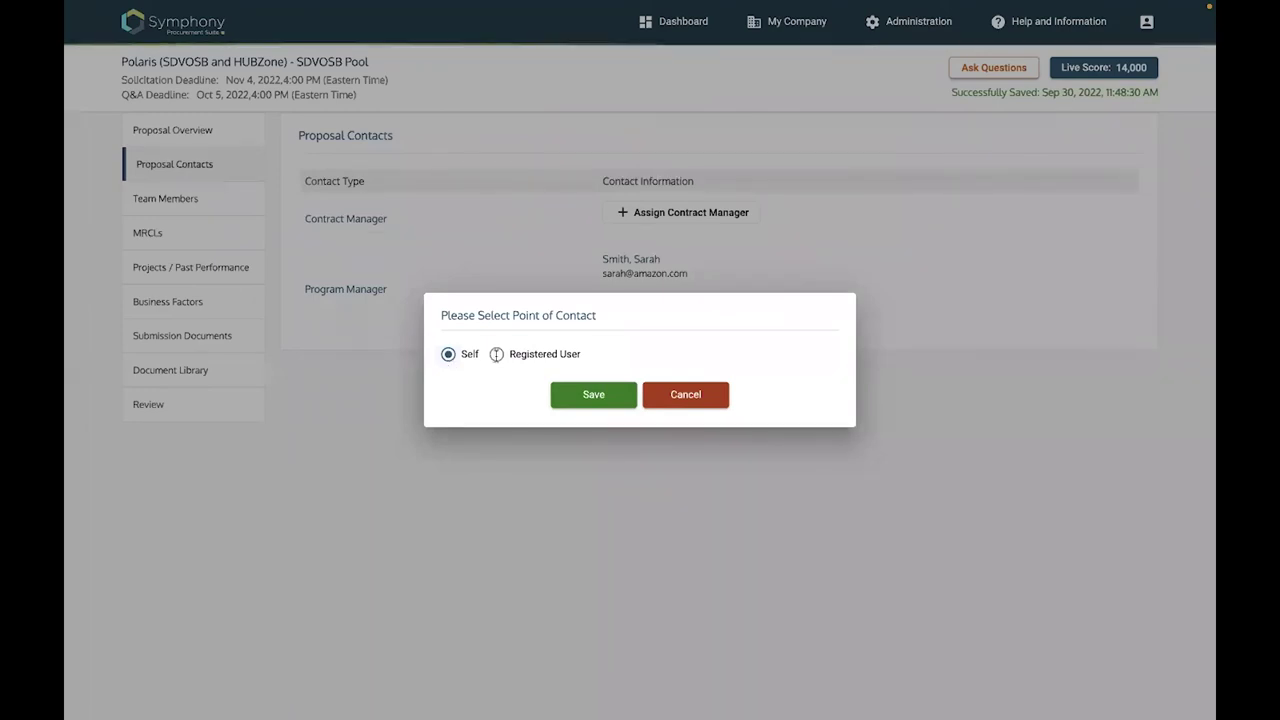
pyautogui.click(580, 358)
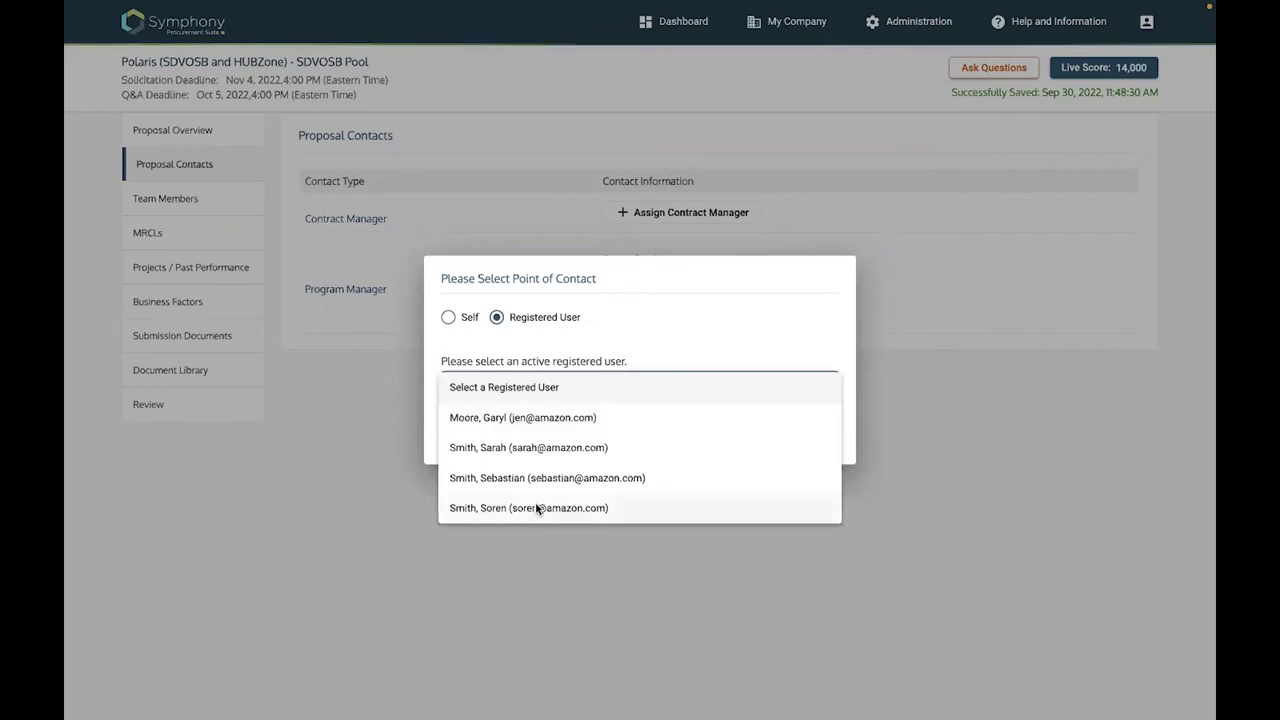
pyautogui.click(592, 440)
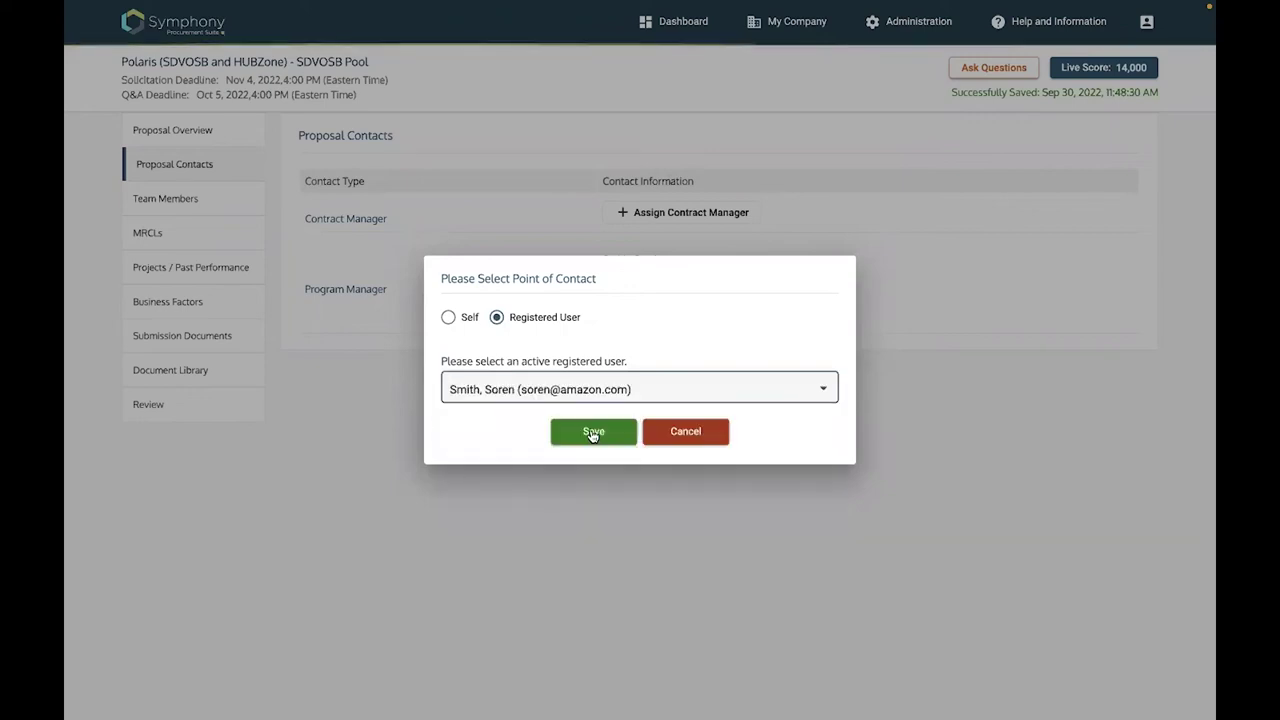
pyautogui.click(606, 432)
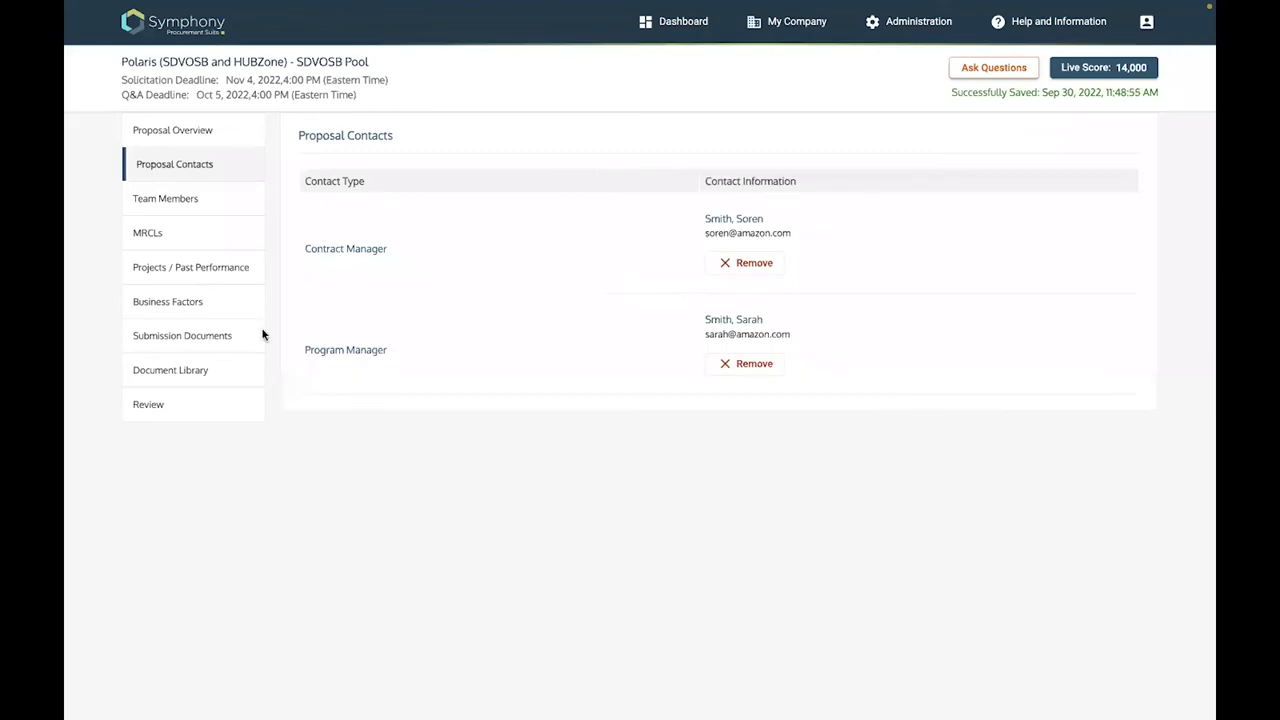
# Add MICROSOFT CORPORATION to the proposal's team members after trying Demo Project 7
pyautogui.click(199, 200)
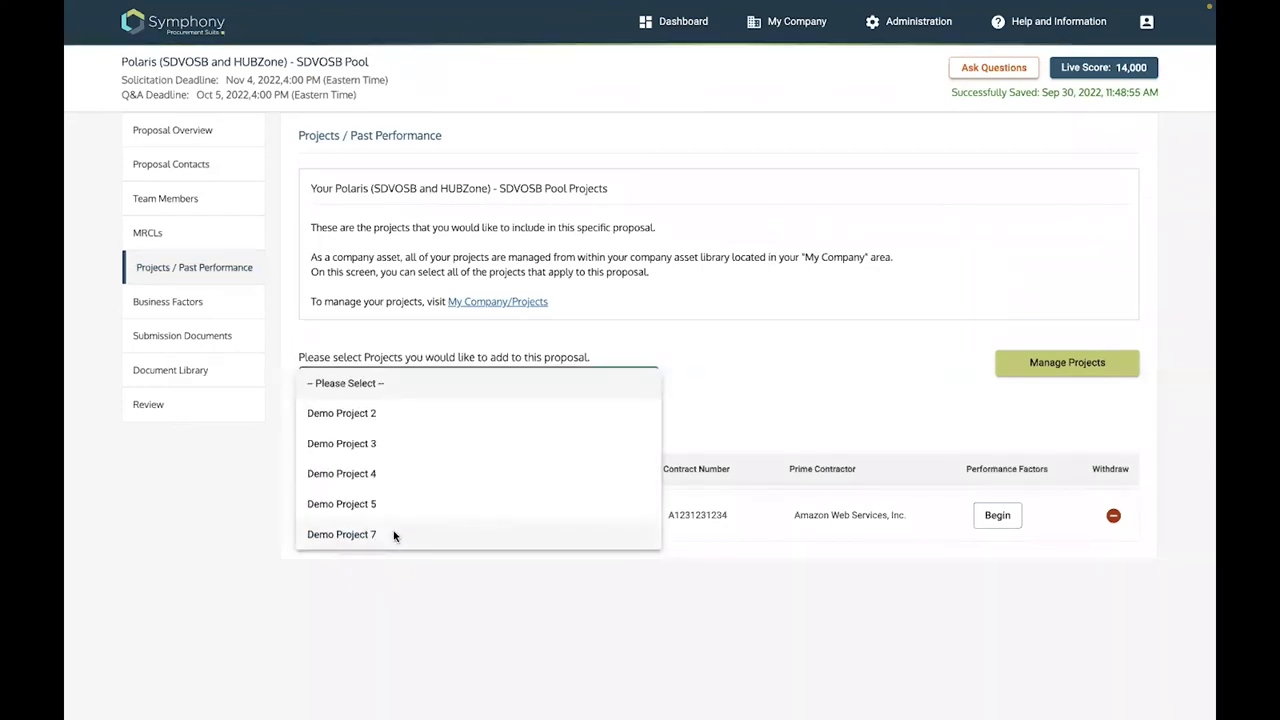
pyautogui.click(394, 536)
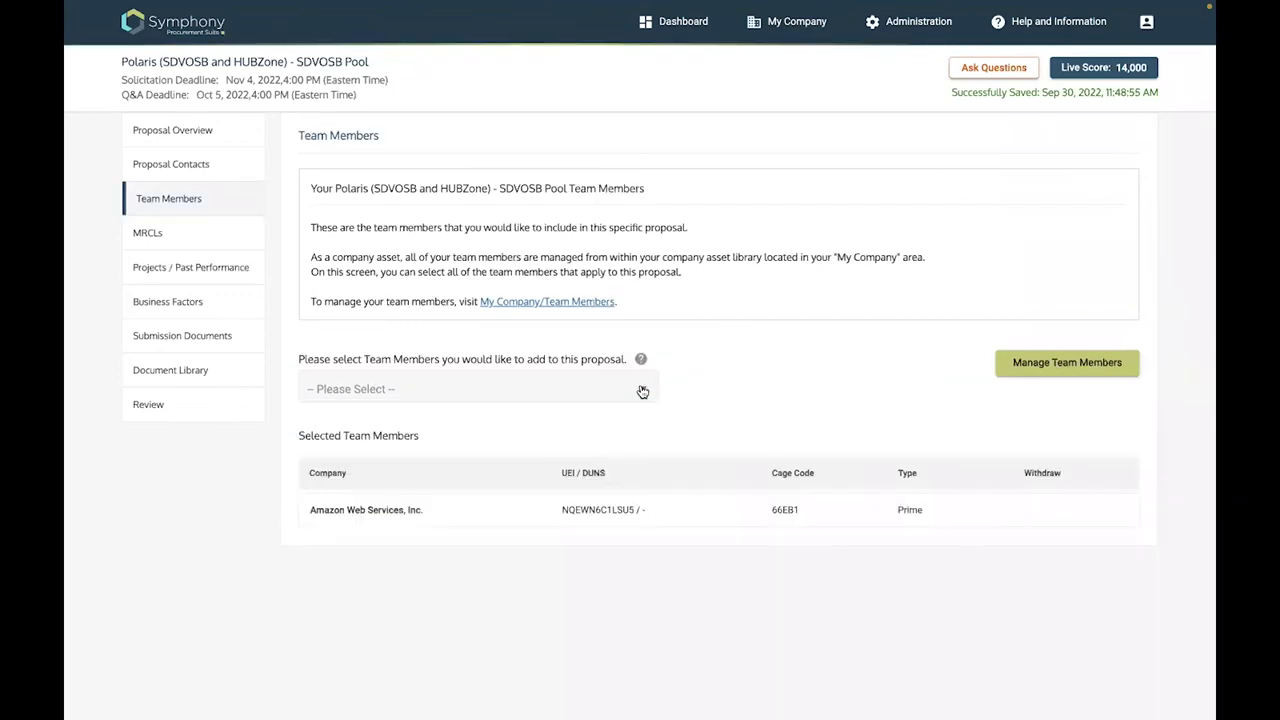
pyautogui.click(487, 392)
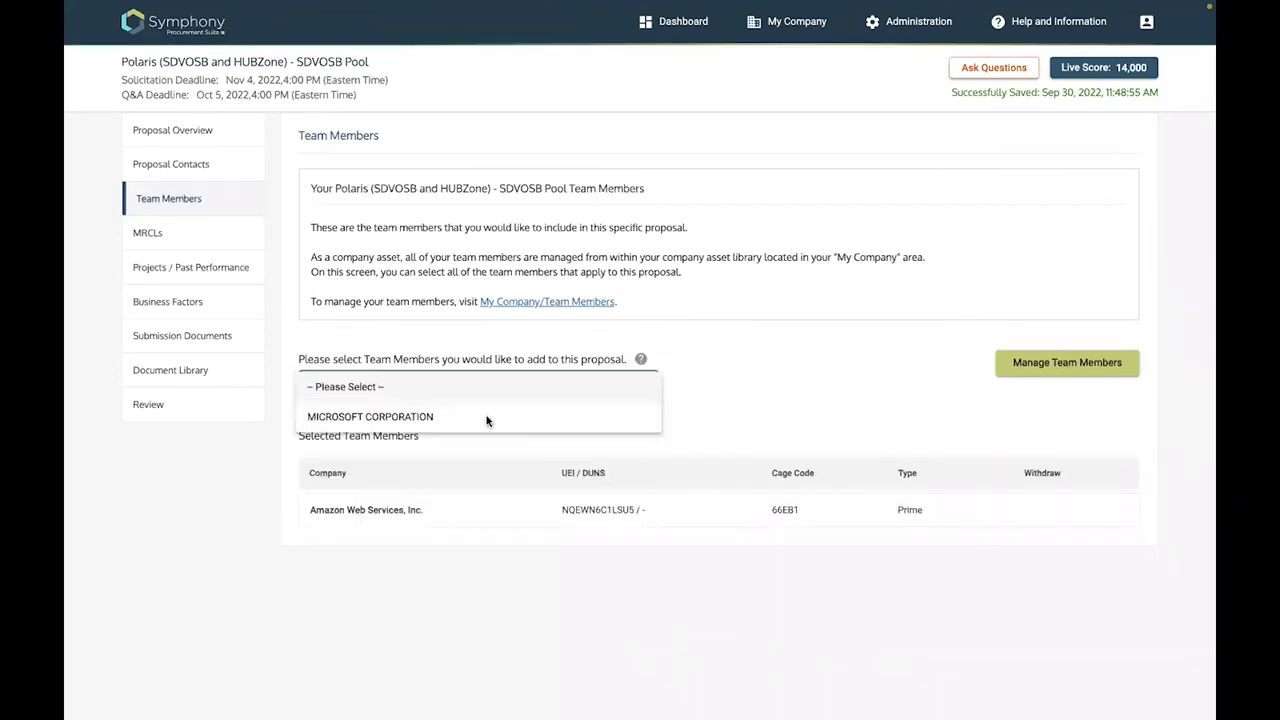
pyautogui.click(487, 418)
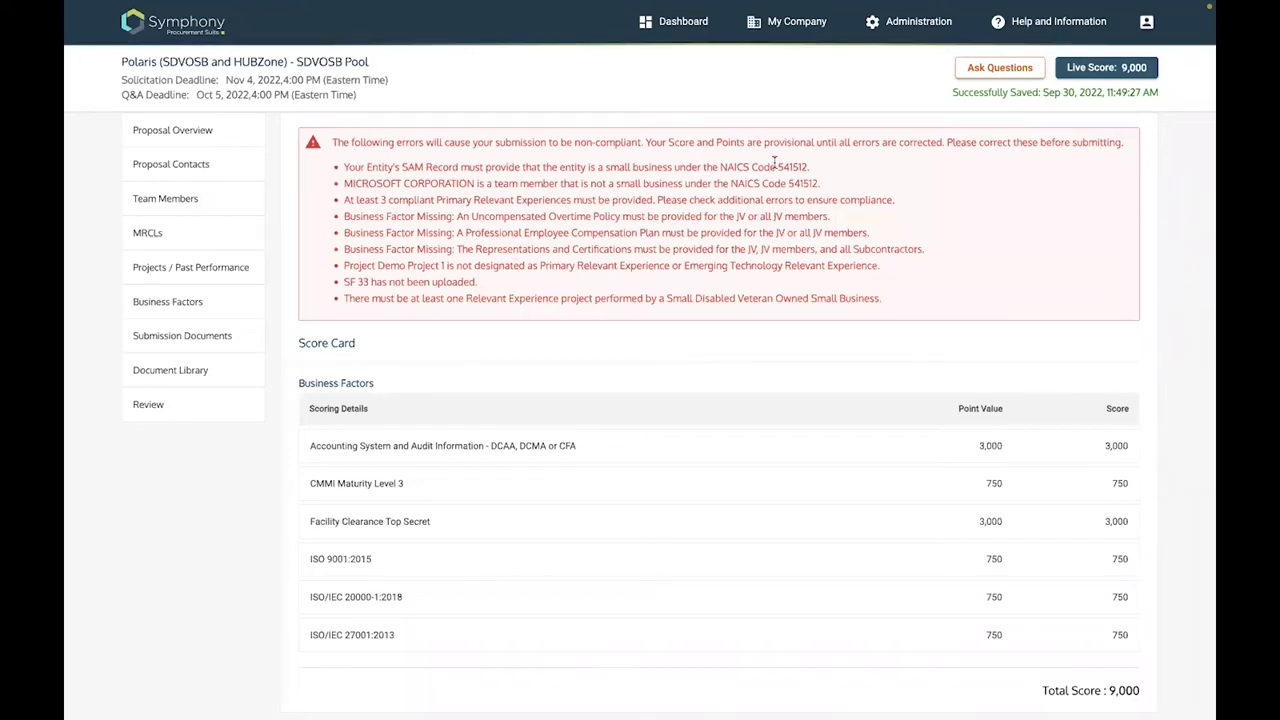
# Highlight the SAM small-business, MICROSOFT CORPORATION size, primary experiences and overtime policy errors
pyautogui.moveTo(774, 167); pyautogui.dragTo(643, 170)
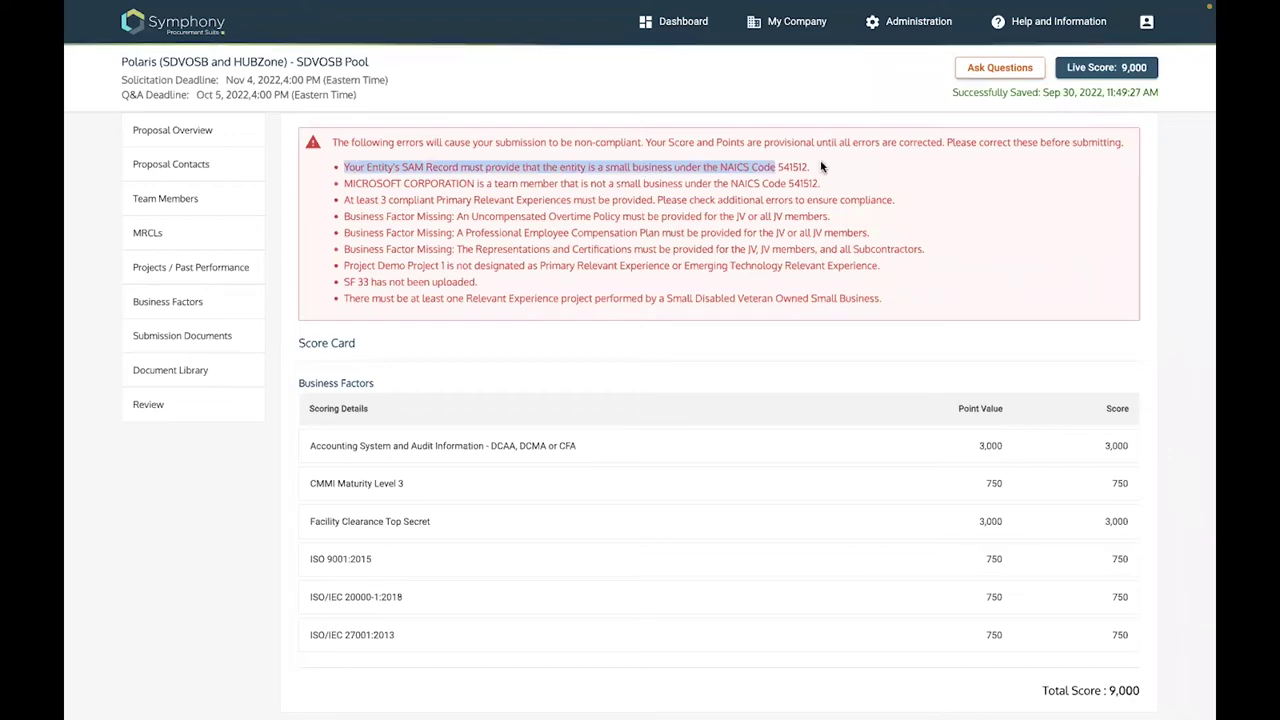
pyautogui.click(686, 195)
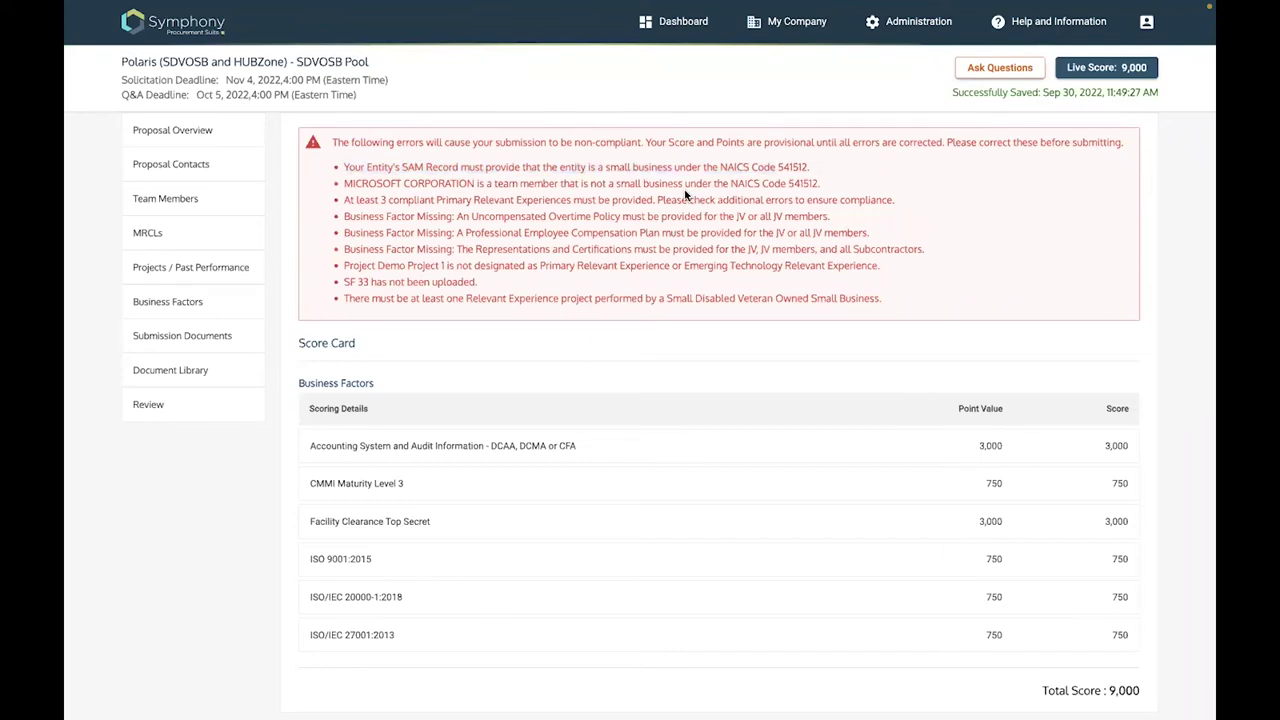
pyautogui.keyDown('shift'); pyautogui.click(712, 186); pyautogui.keyUp('shift')
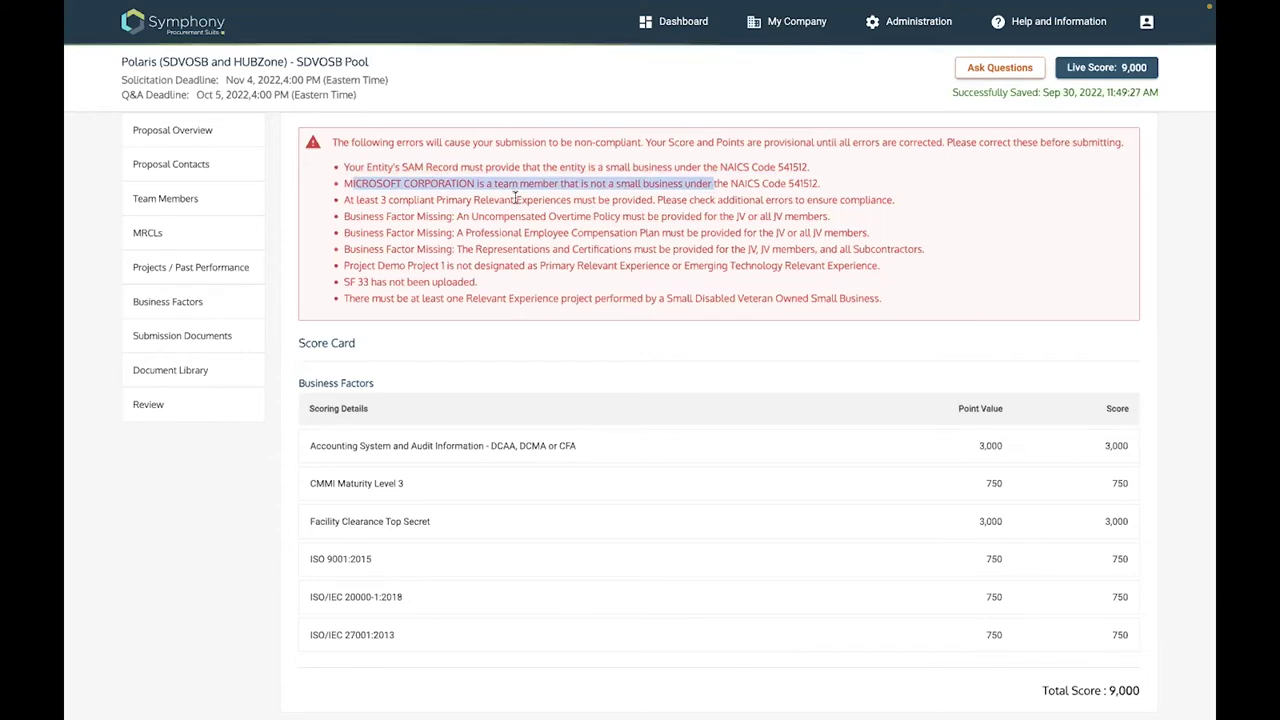
pyautogui.moveTo(364, 199); pyautogui.dragTo(514, 199)
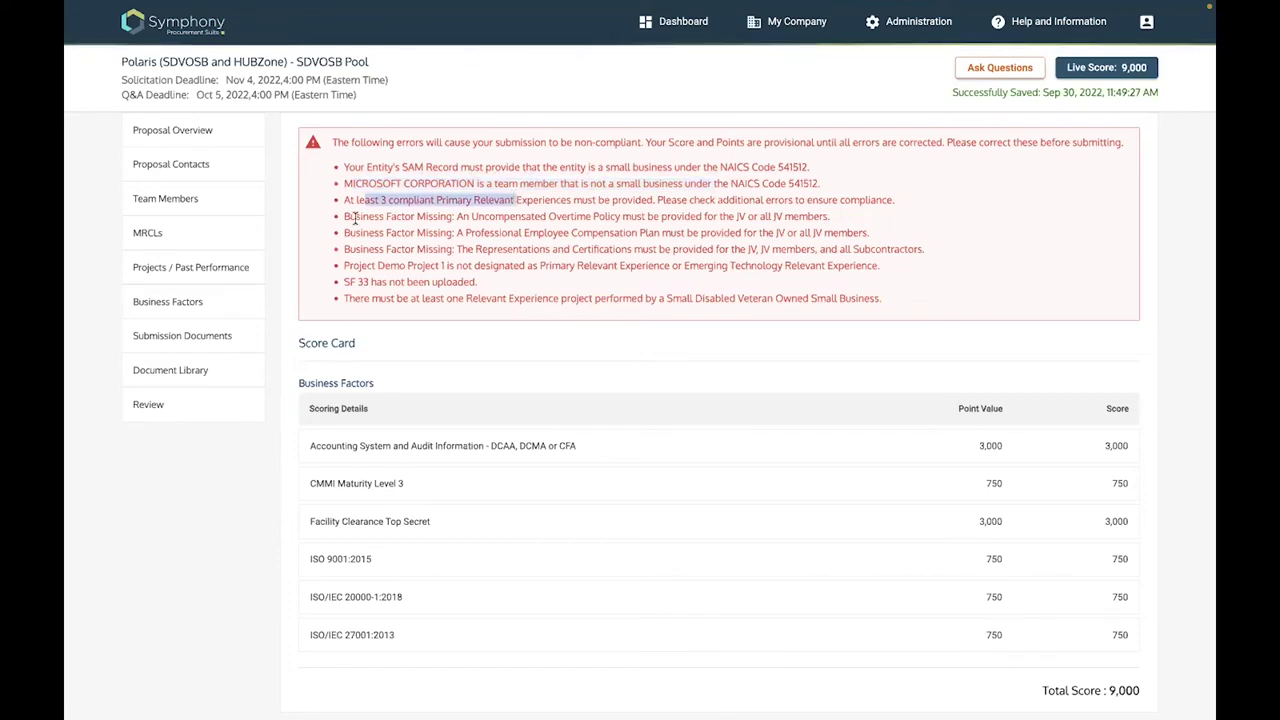
pyautogui.moveTo(355, 217); pyautogui.dragTo(624, 218)
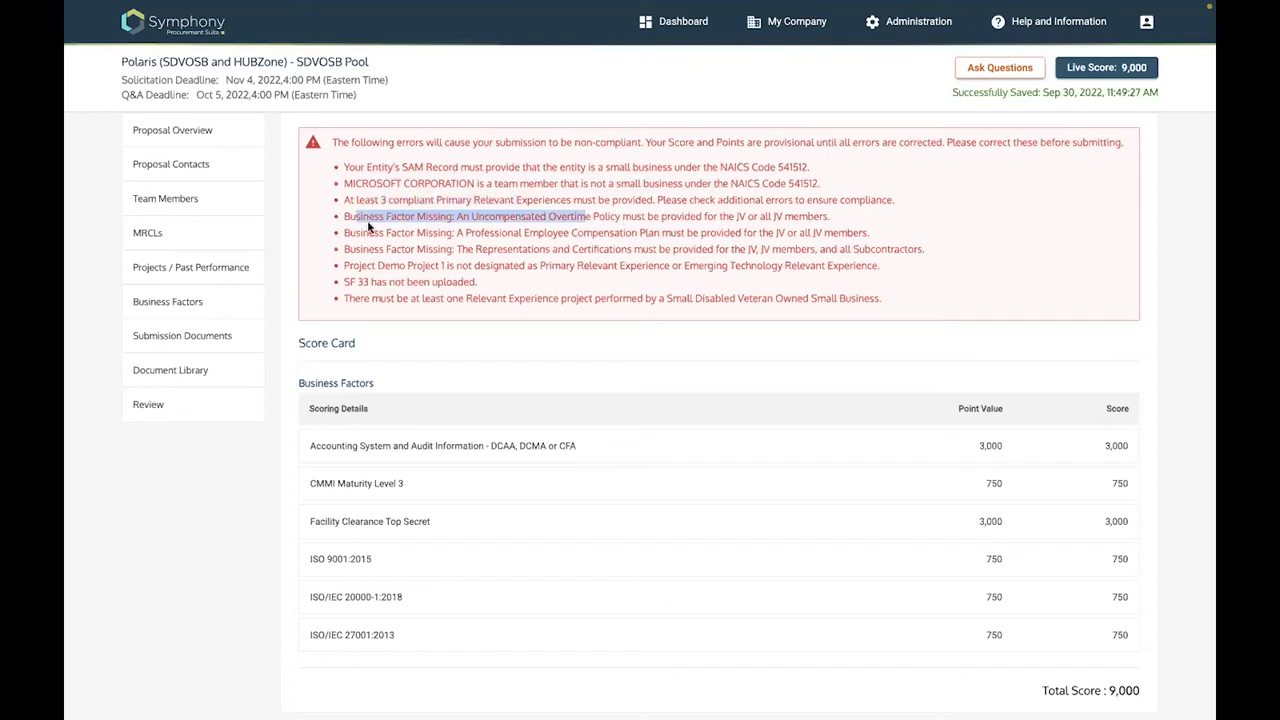
pyautogui.hotkey('ctrl', 'shift', 'Right')
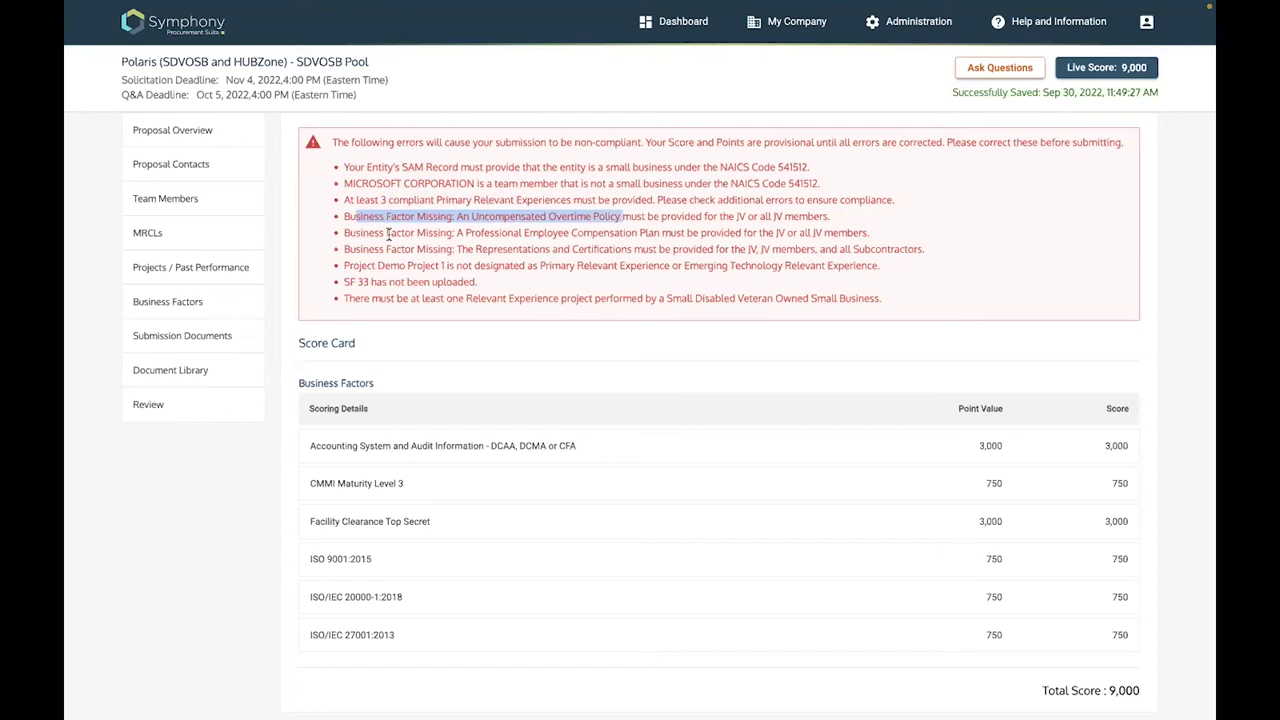
# Highlight the compensation plan, representations and certifications, and SF 33 upload errors
pyautogui.doubleClick(389, 233)
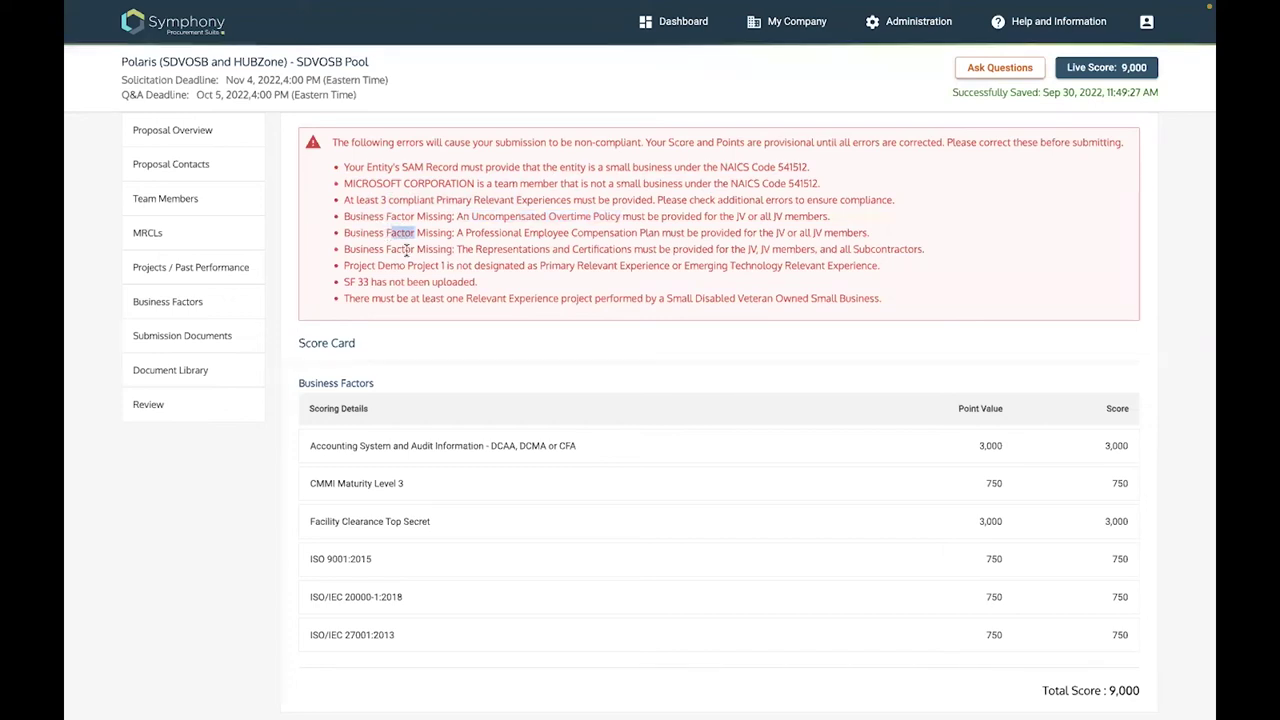
pyautogui.click(405, 250)
pyautogui.hotkey('shift', 'End')
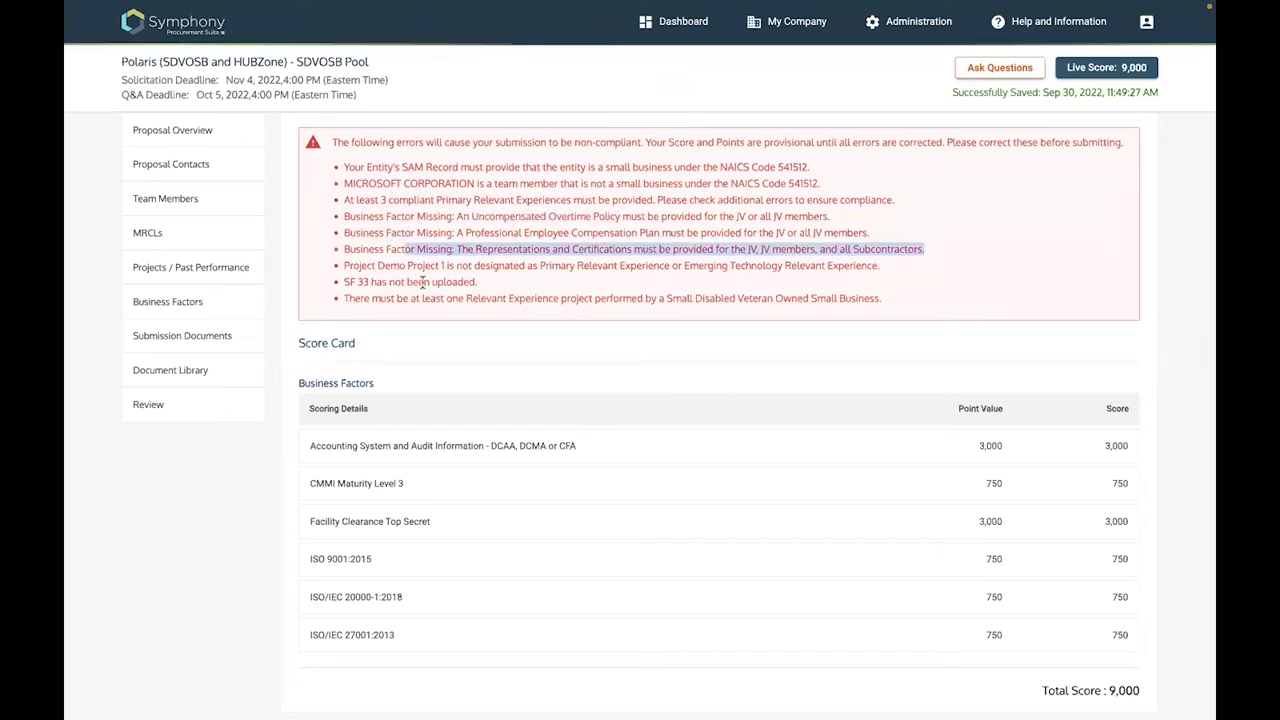
pyautogui.moveTo(426, 283); pyautogui.dragTo(357, 284)
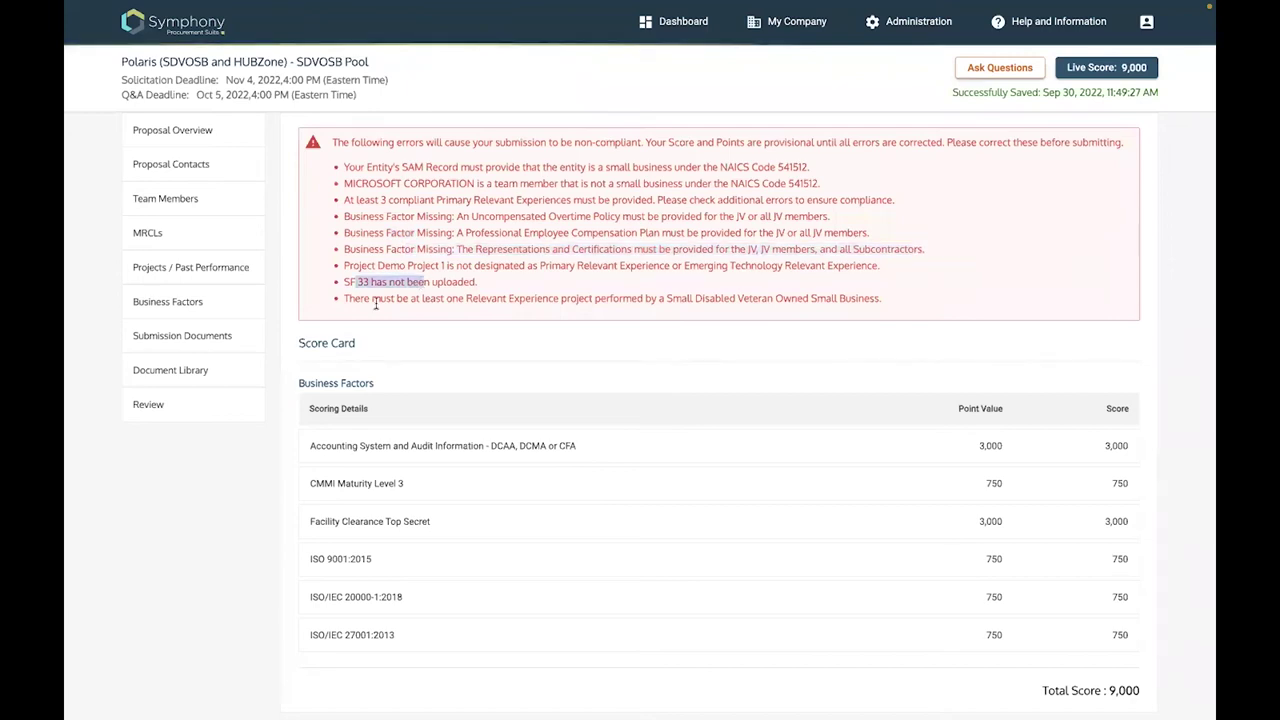
pyautogui.click(763, 298)
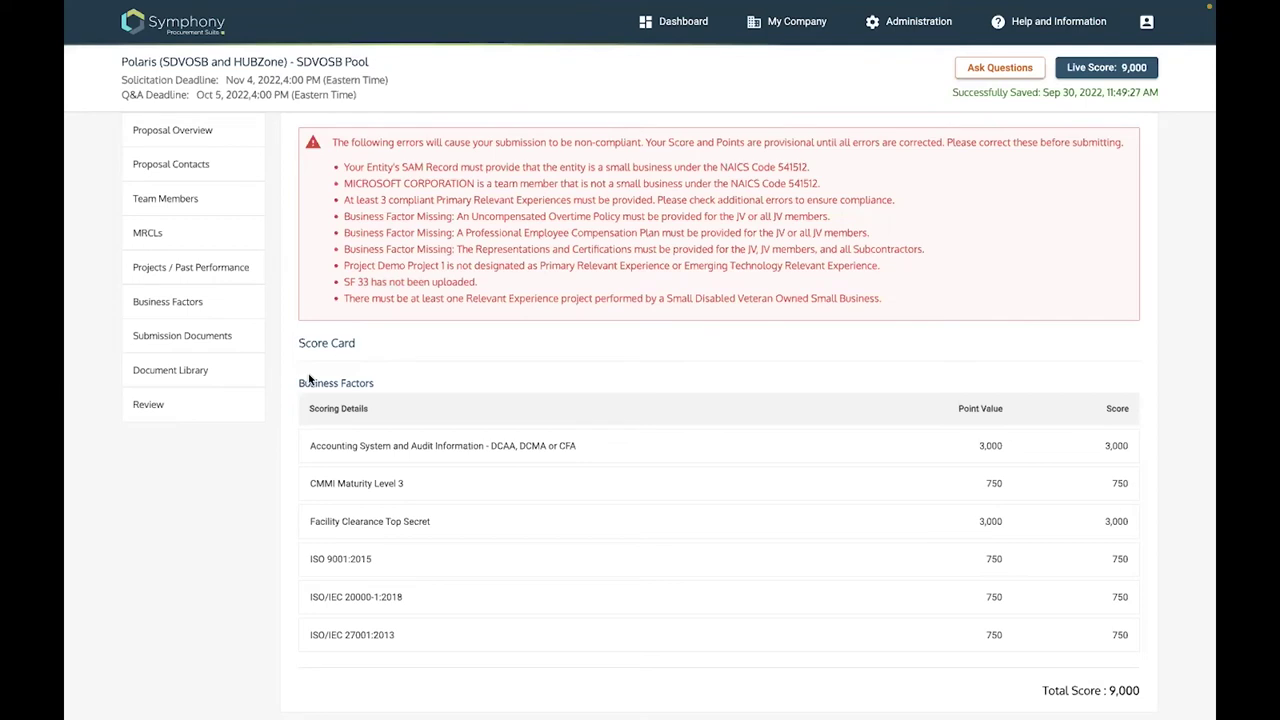
# On Projects / Past Performance, select Demo Projects 2, 3 and 4 from the Please Select list
pyautogui.click(194, 236)
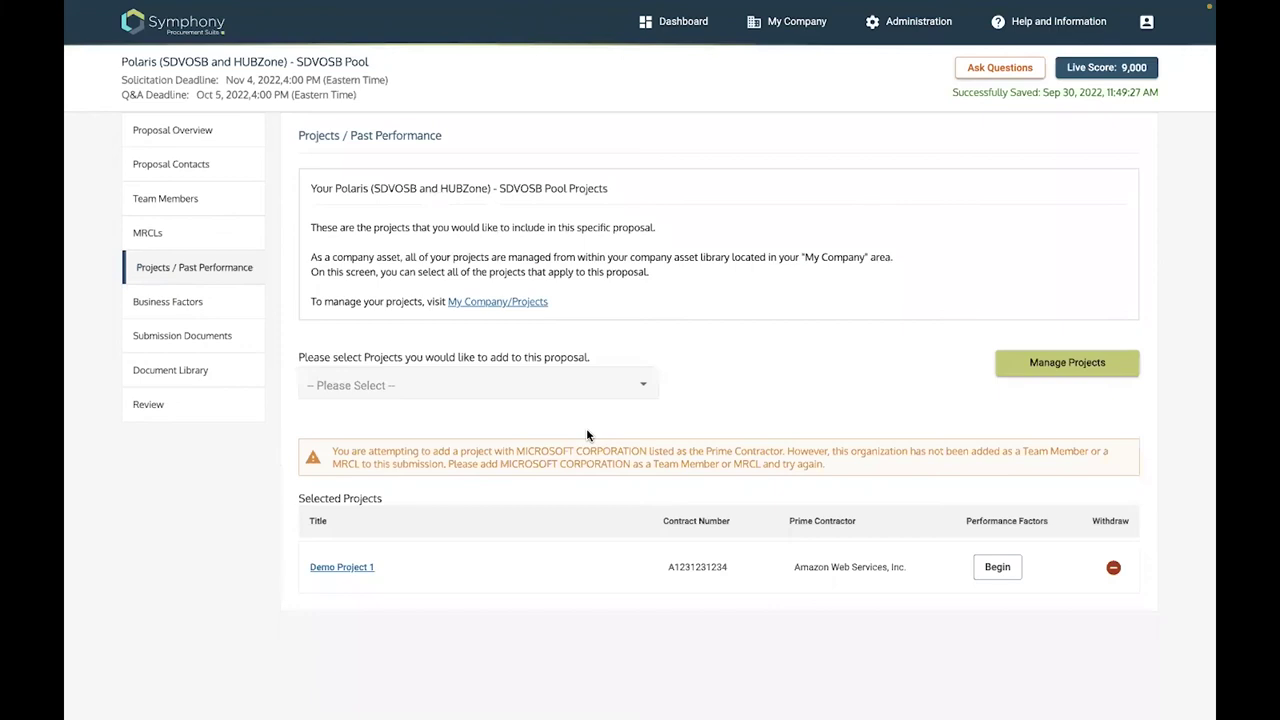
pyautogui.click(645, 388)
pyautogui.click(368, 416)
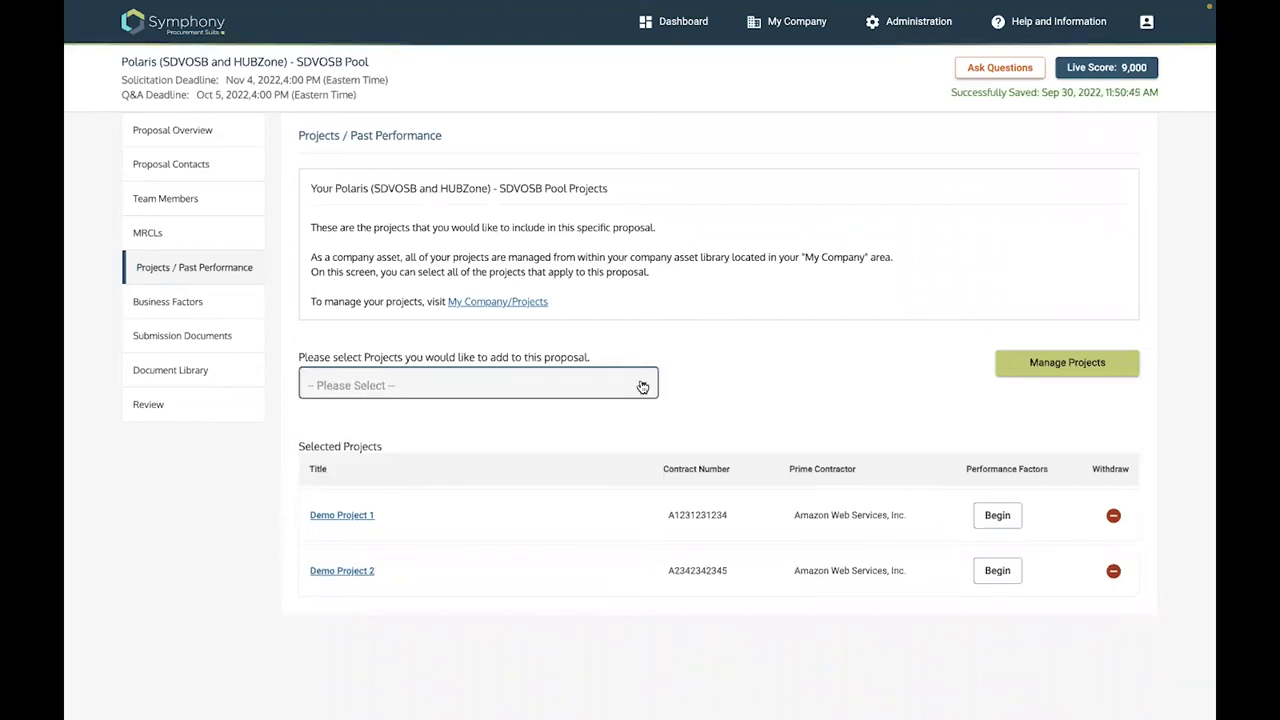
pyautogui.press('Down')
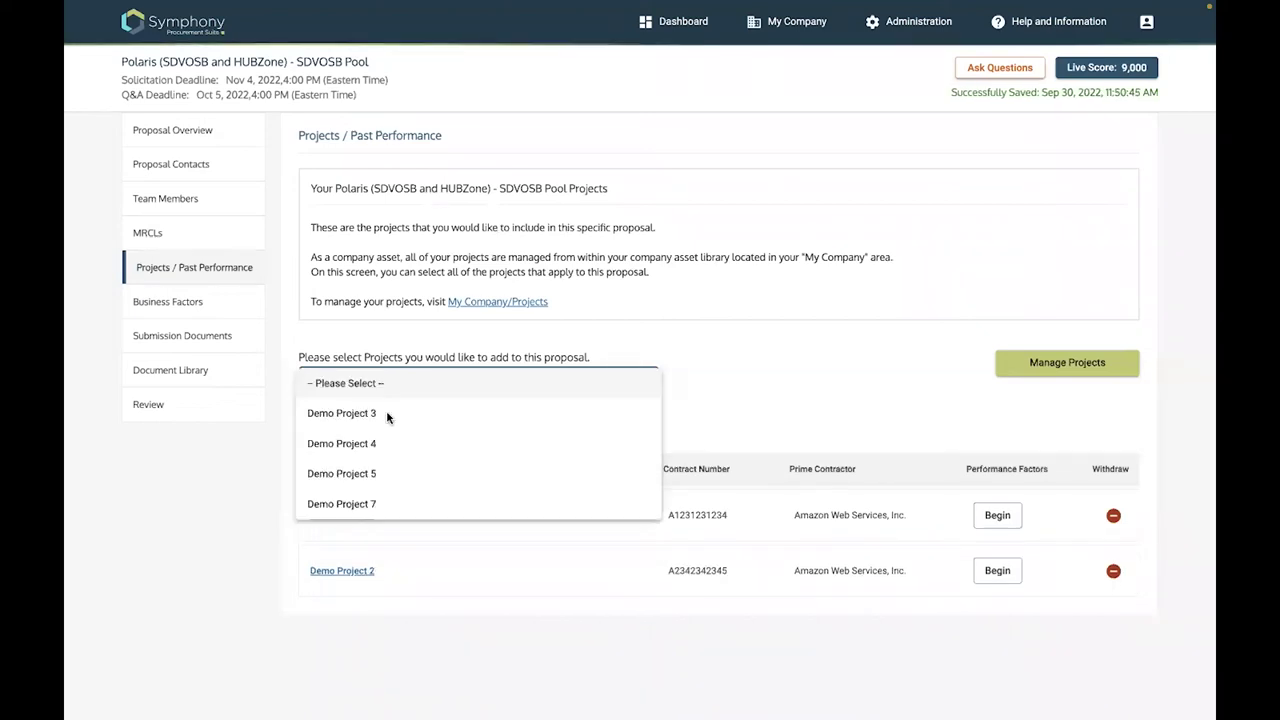
pyautogui.click(389, 417)
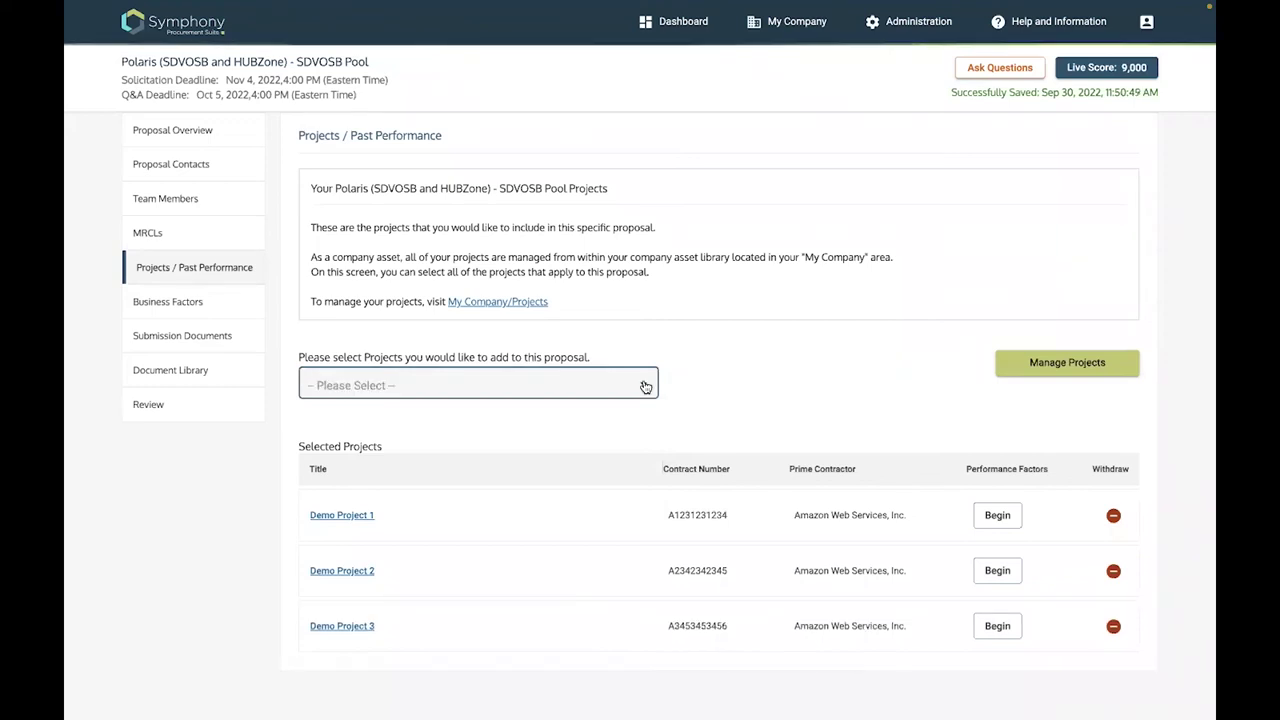
pyautogui.click(361, 414)
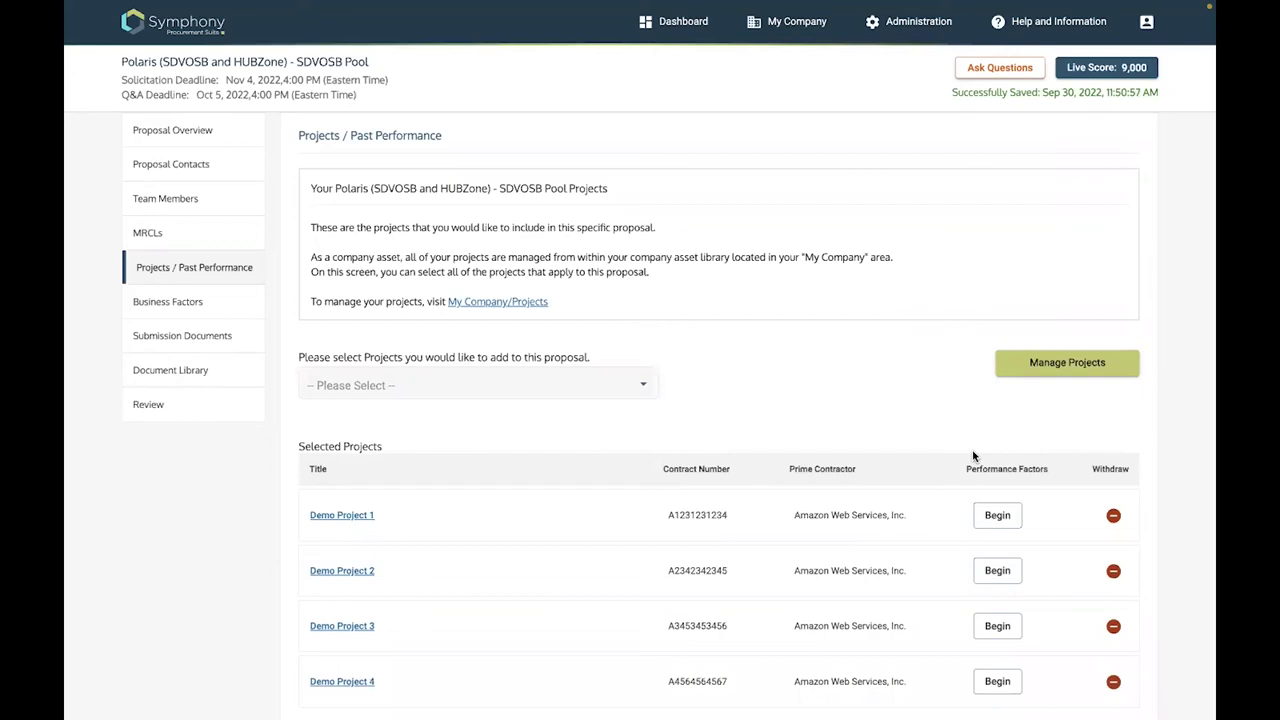
pyautogui.scroll(-1, 997, 474)
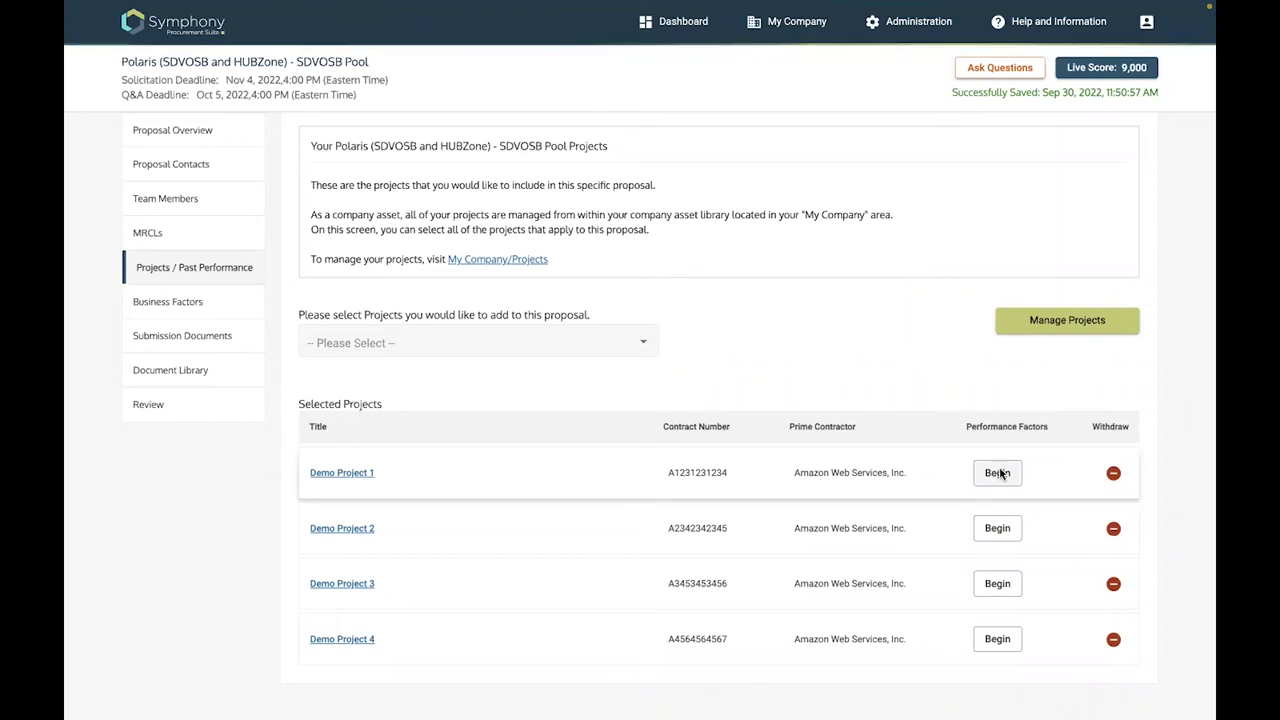
# Mark Demo Project 1 as Primary Relevant Experience backed by Project1Contract.pdf
pyautogui.click(997, 473)
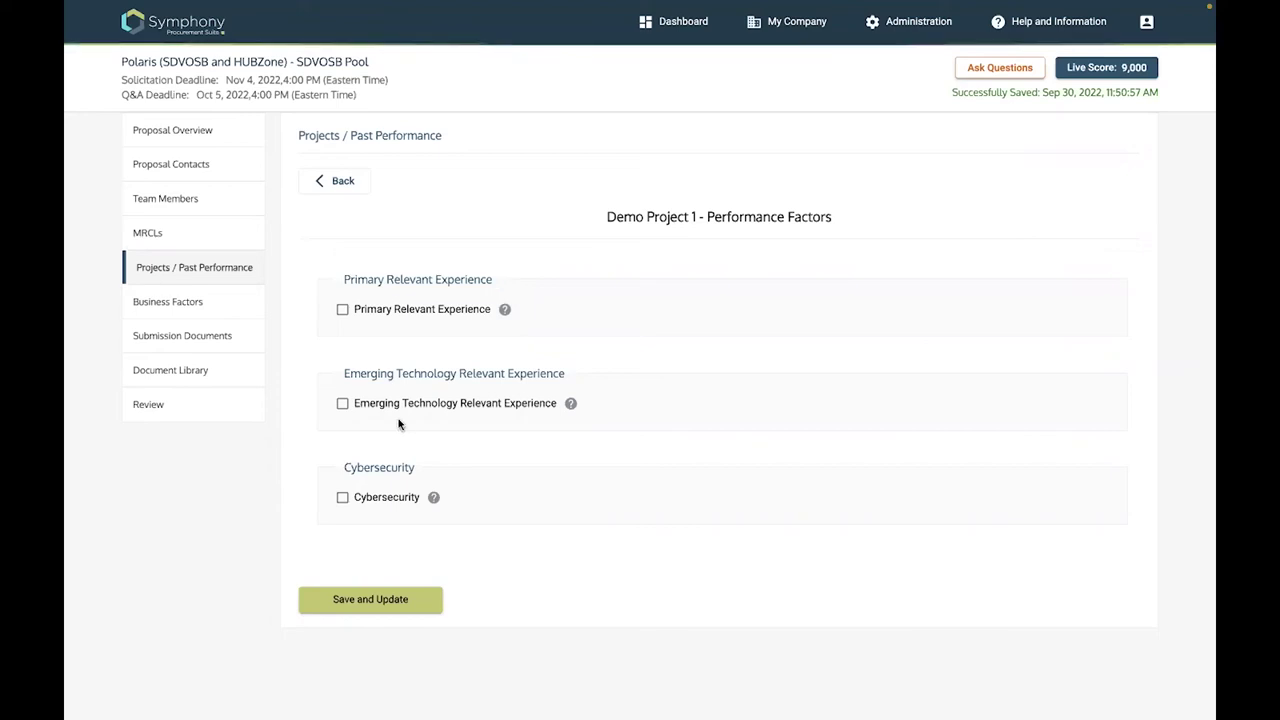
pyautogui.click(342, 310)
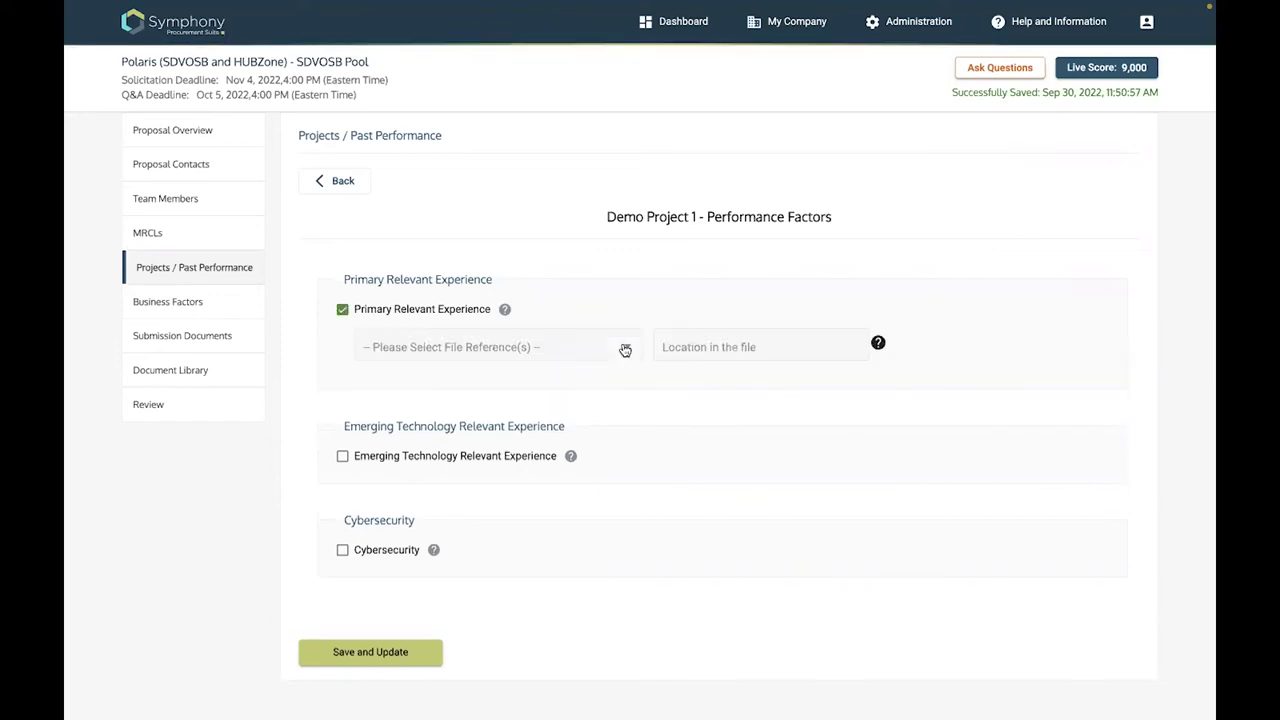
pyautogui.click(392, 349)
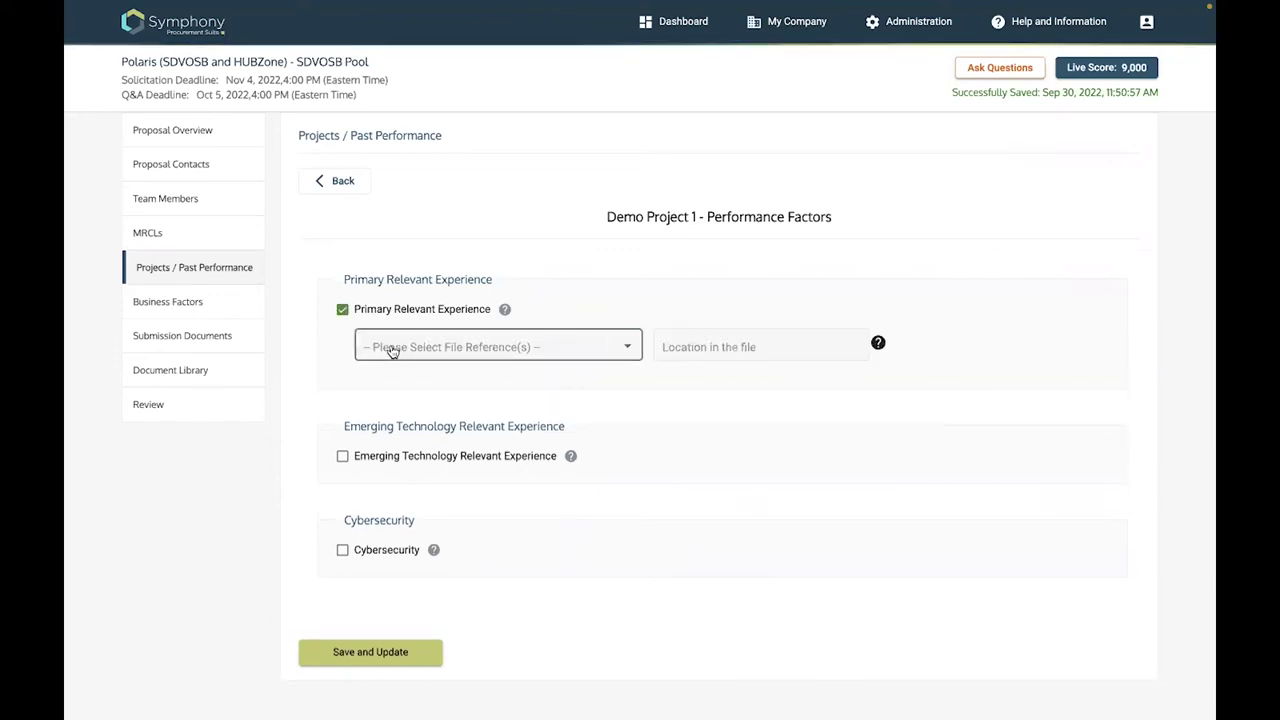
pyautogui.click(392, 346)
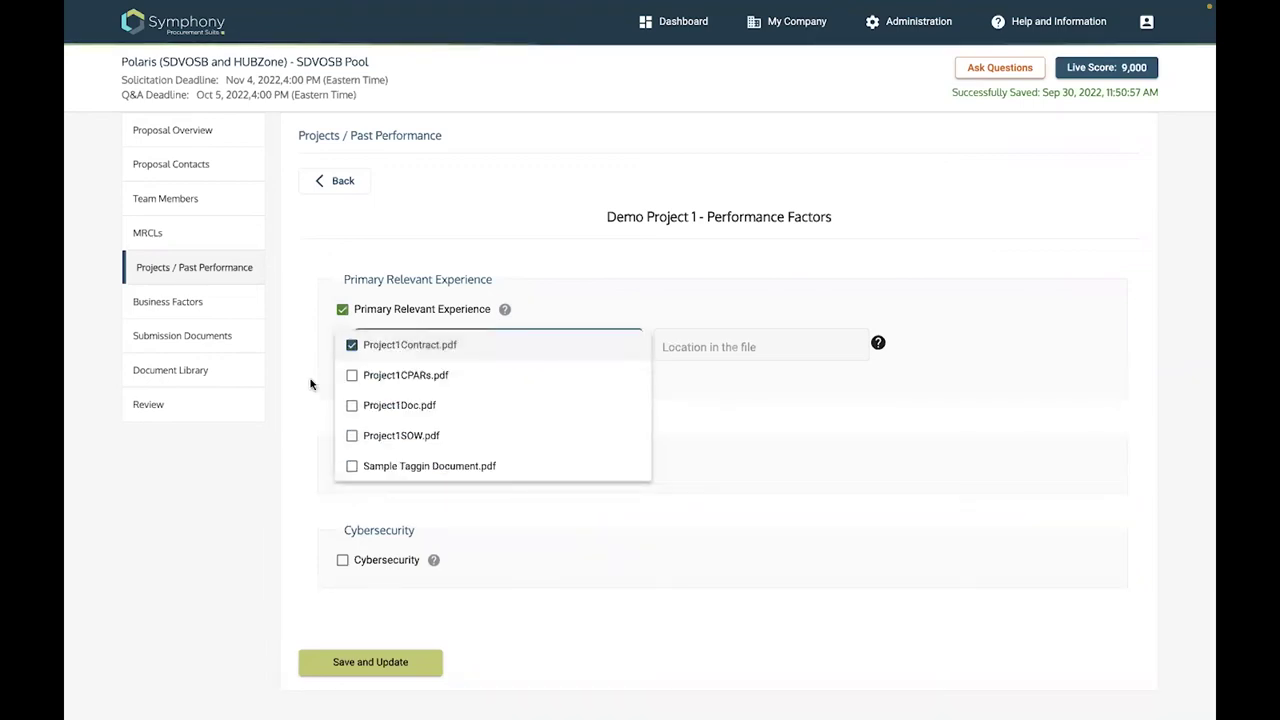
pyautogui.click(310, 455)
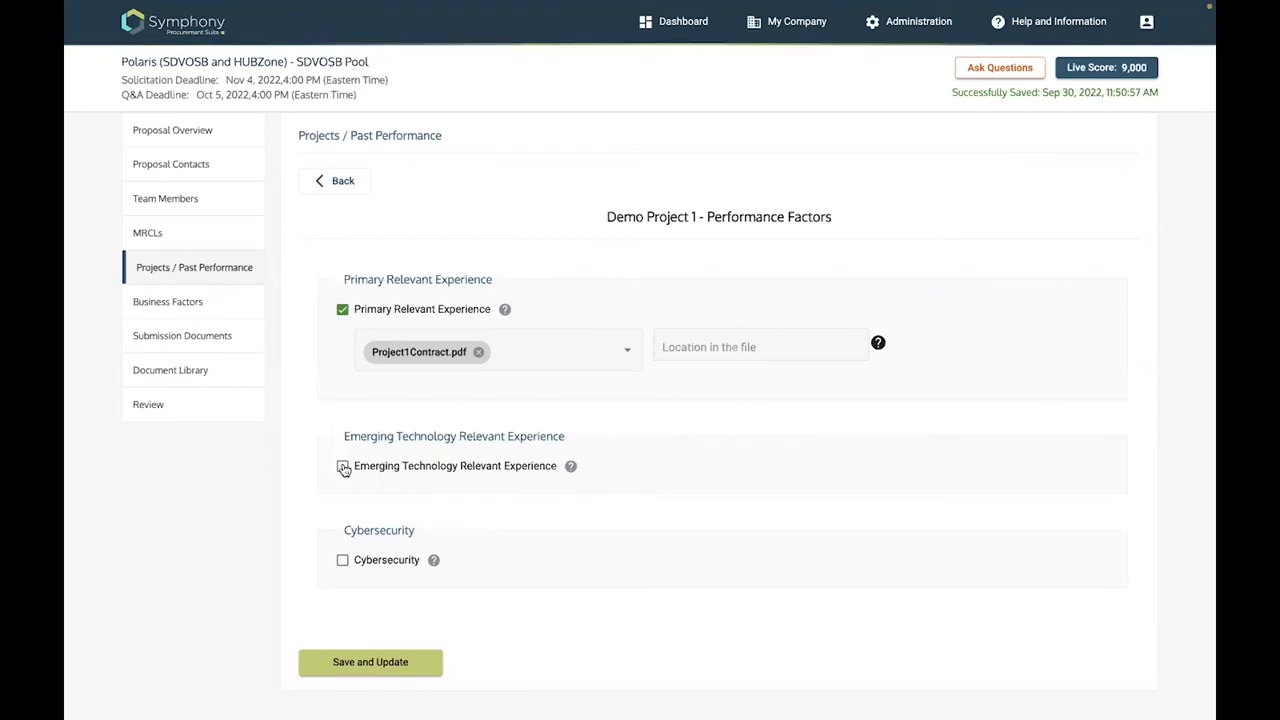
# Add Artificial Intelligence emerging technology experience with Project1Contract.pdf as its file reference
pyautogui.click(342, 467)
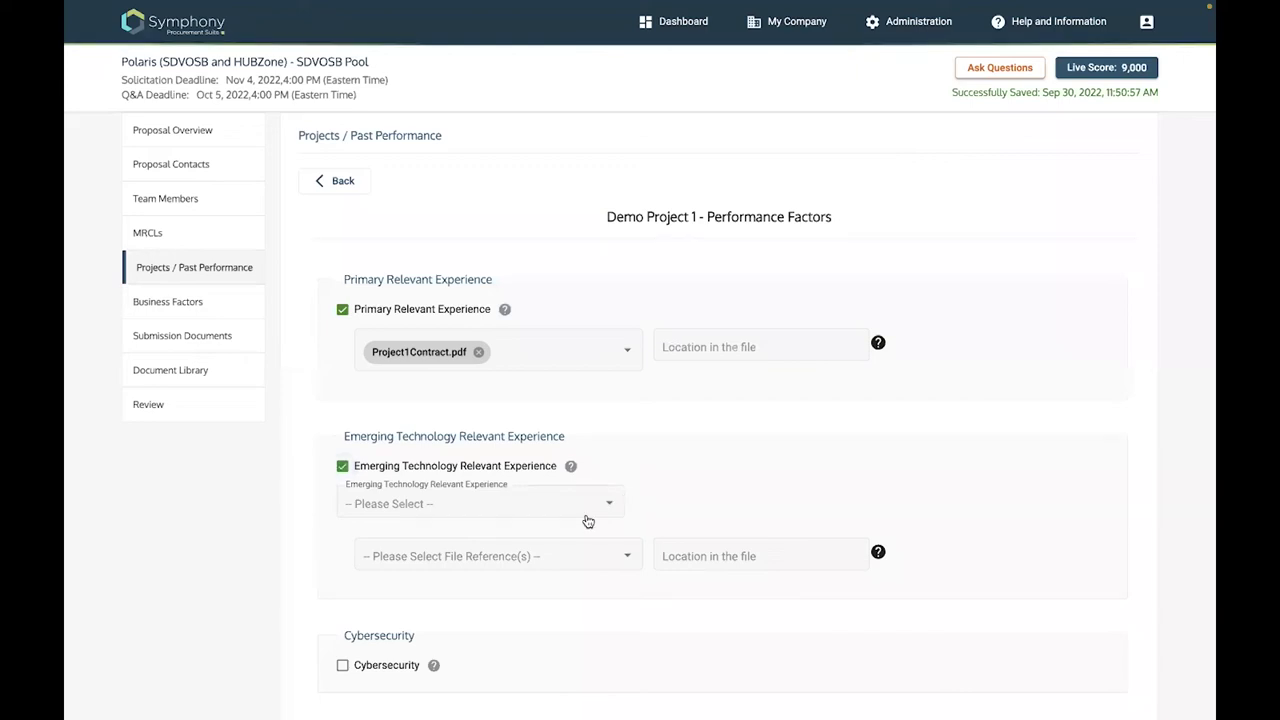
pyautogui.click(588, 521)
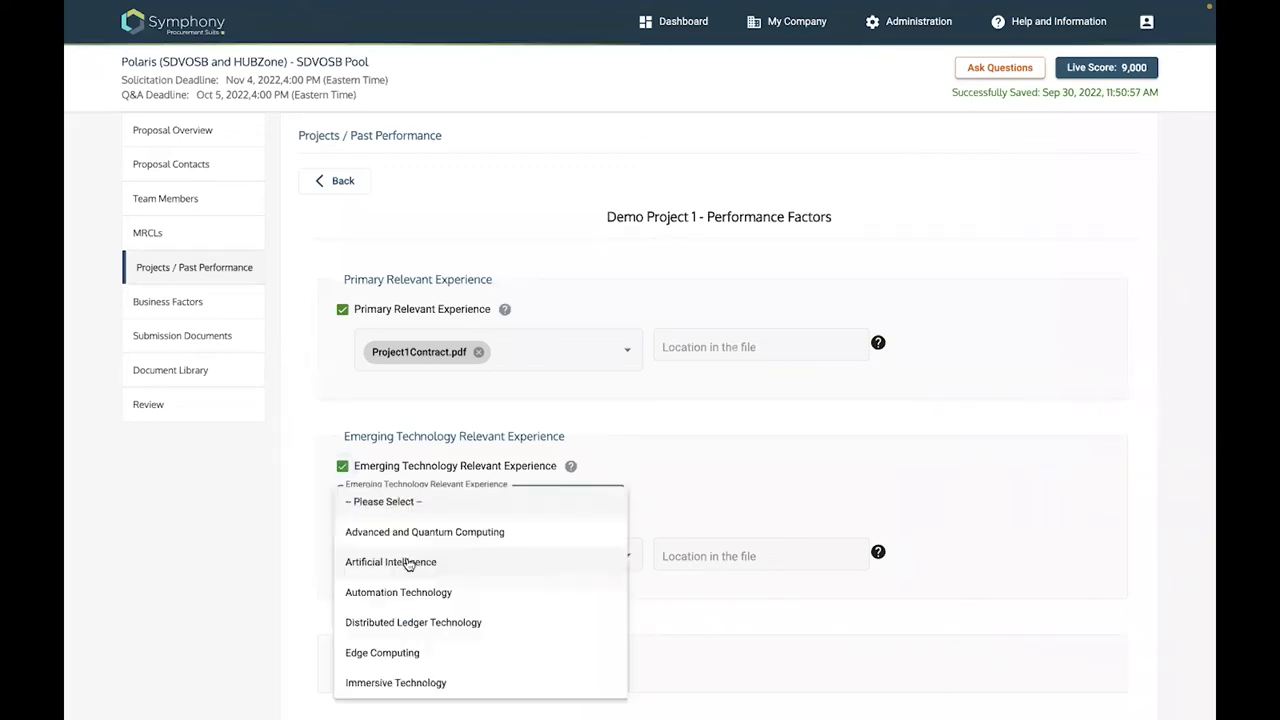
pyautogui.click(408, 565)
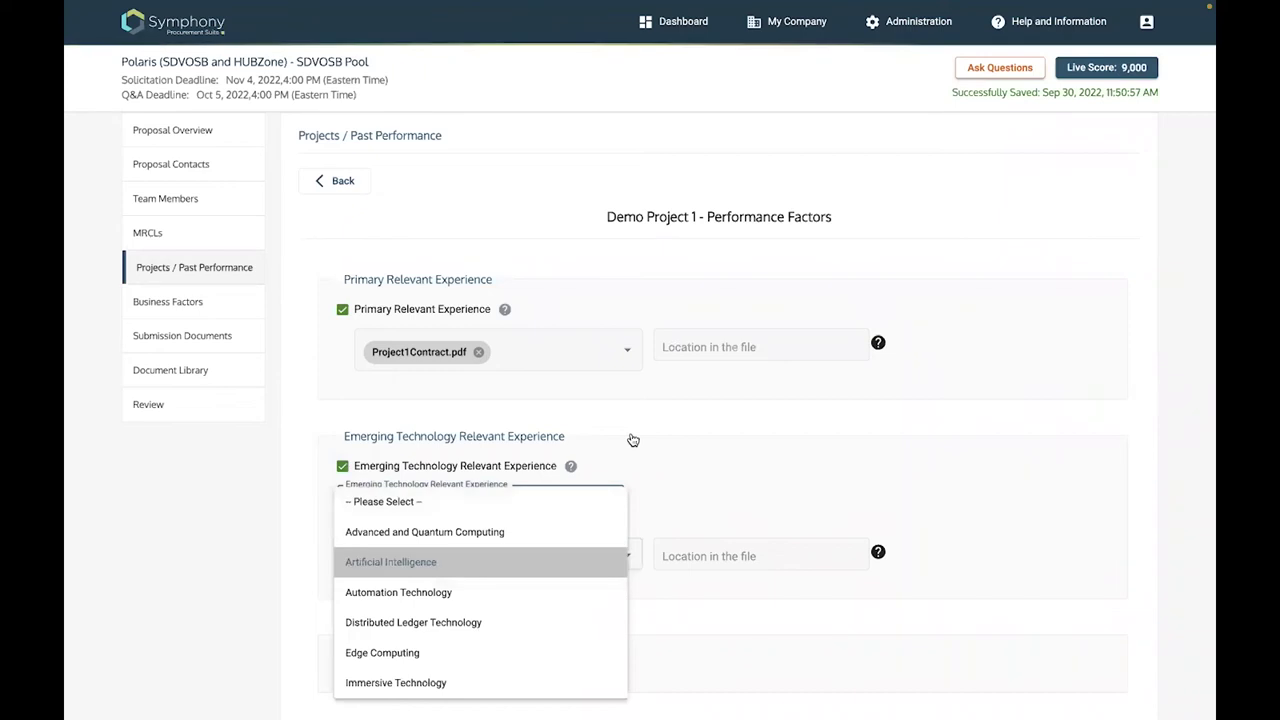
pyautogui.scroll(-2, 376, 655)
pyautogui.click(376, 655)
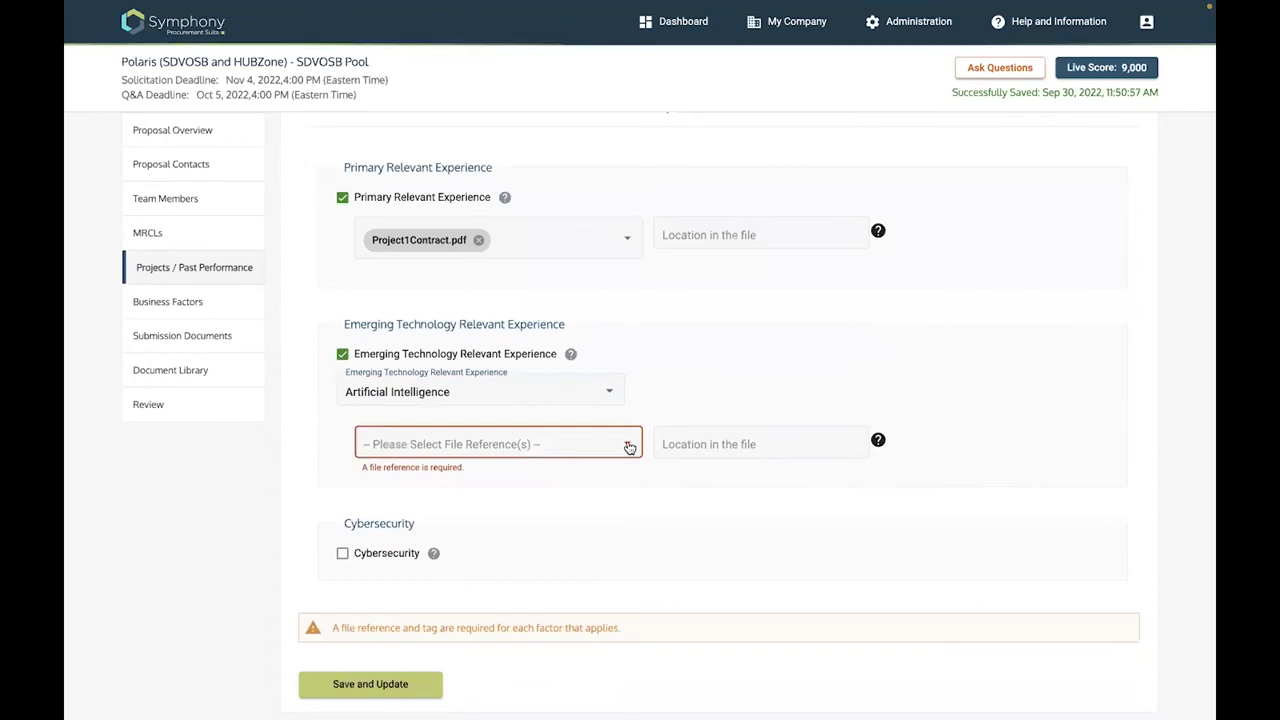
pyautogui.click(357, 444)
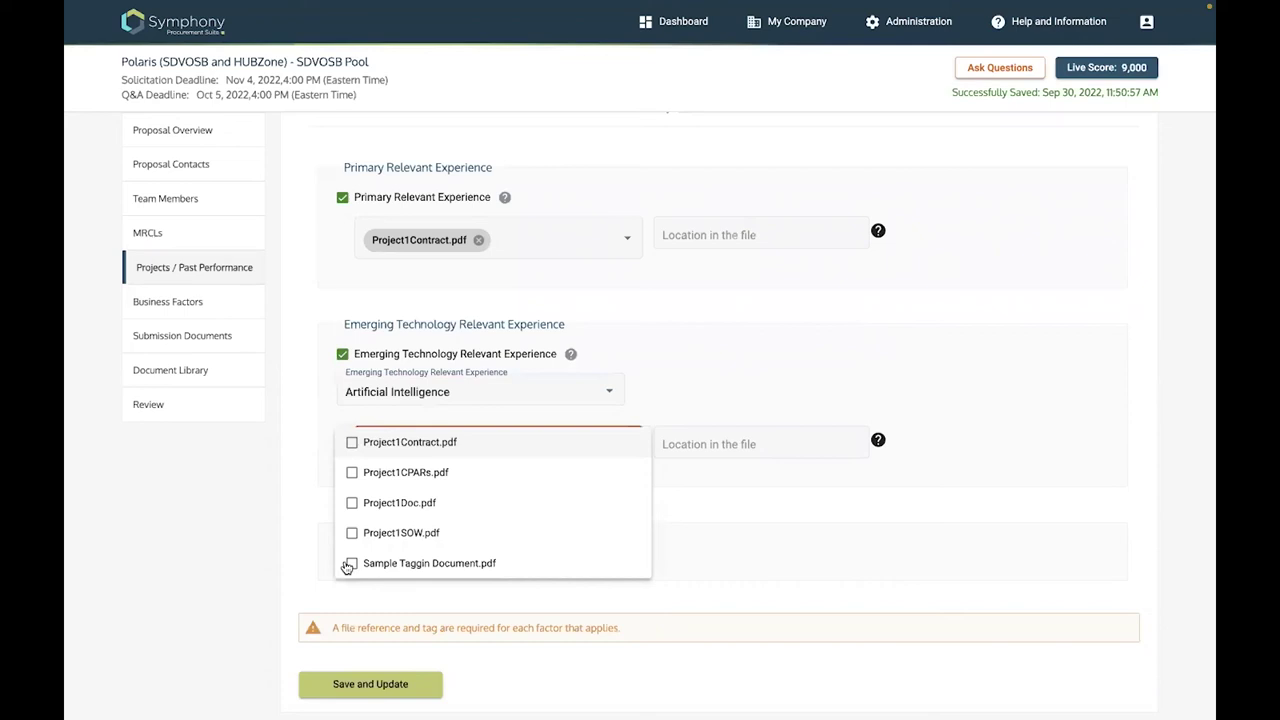
pyautogui.press('space')
pyautogui.scroll(-1, 350, 560)
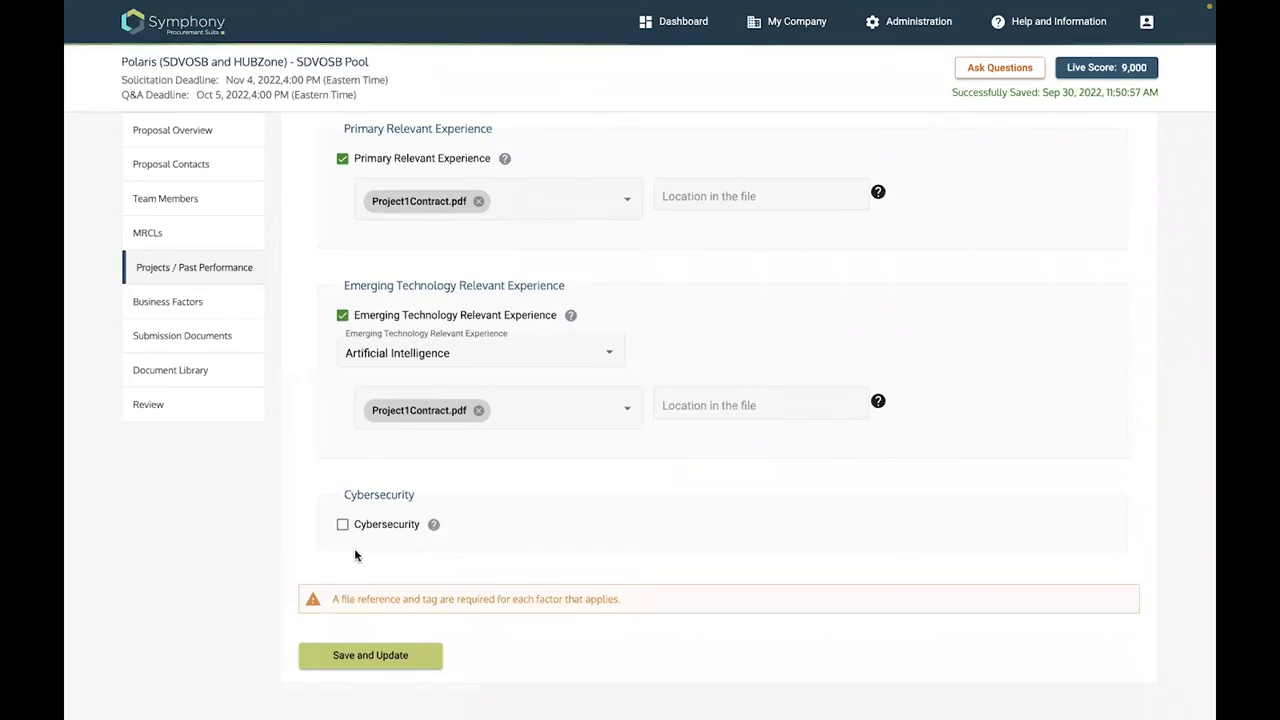
# Claim Cybersecurity experience with Project1Contract.pdf as evidence and save the performance factors
pyautogui.click(343, 526)
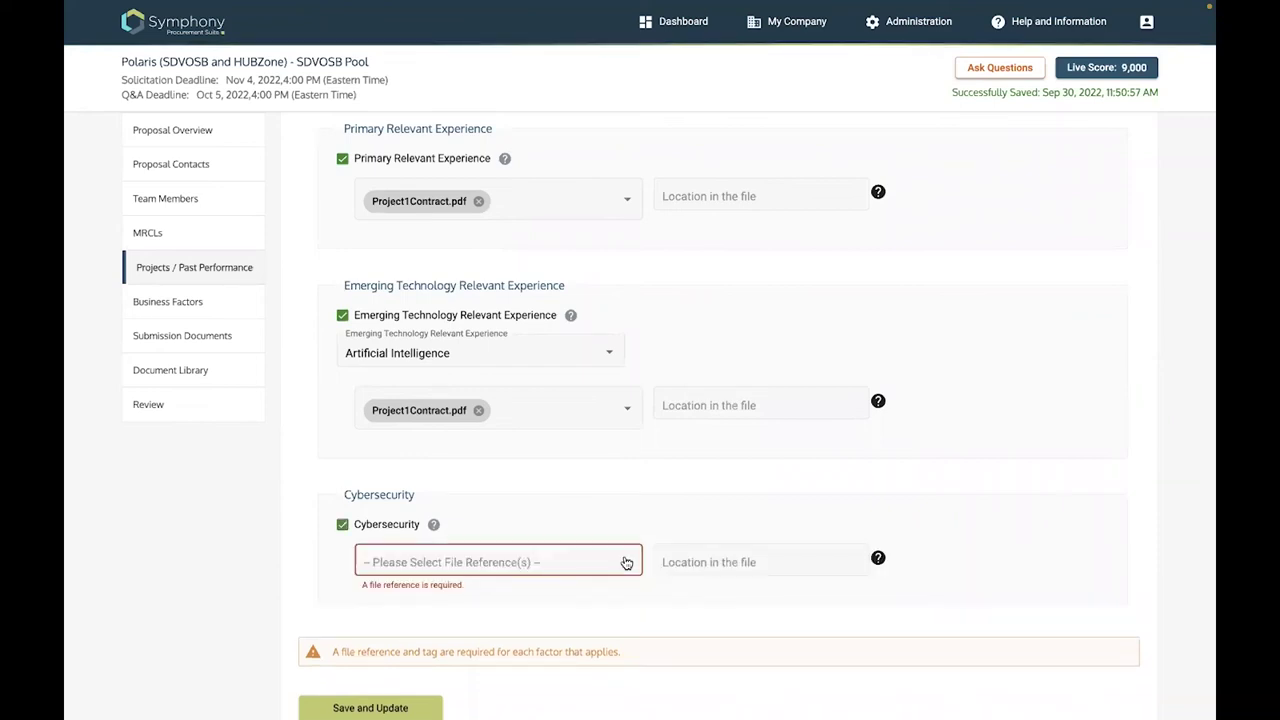
pyautogui.click(405, 572)
pyautogui.click(405, 573)
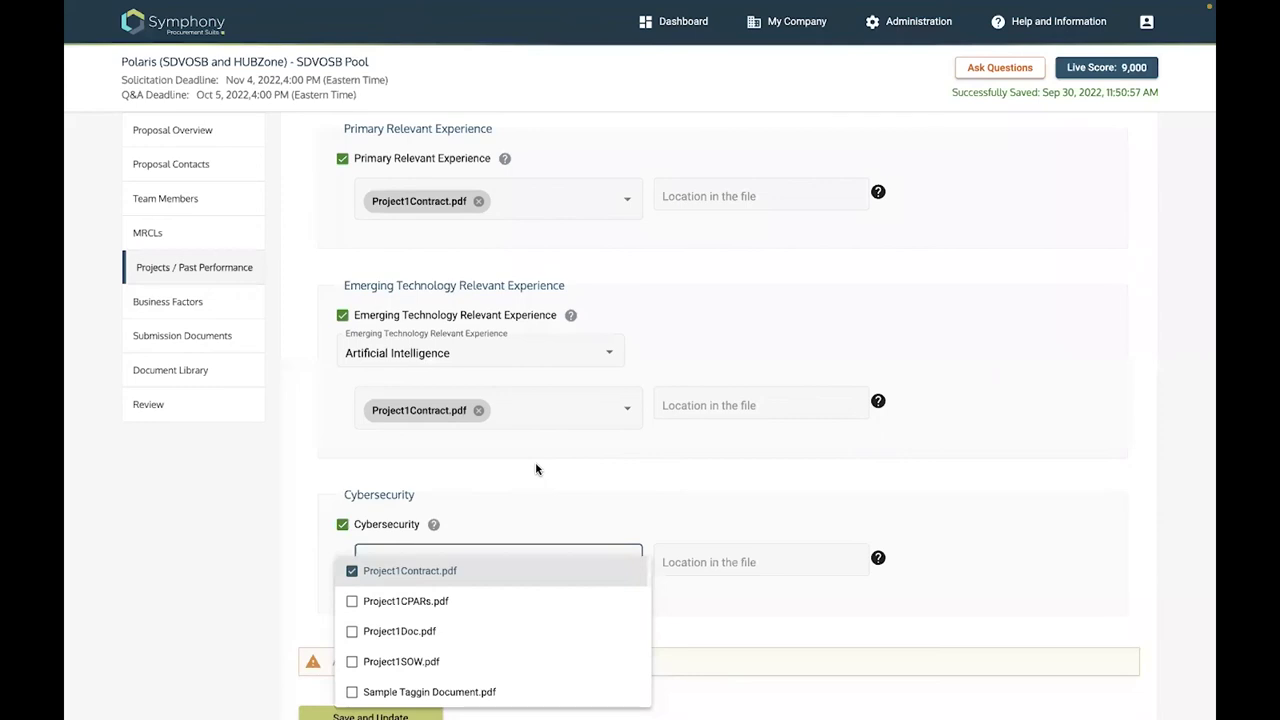
pyautogui.scroll(-1, 378, 657)
pyautogui.click(378, 657)
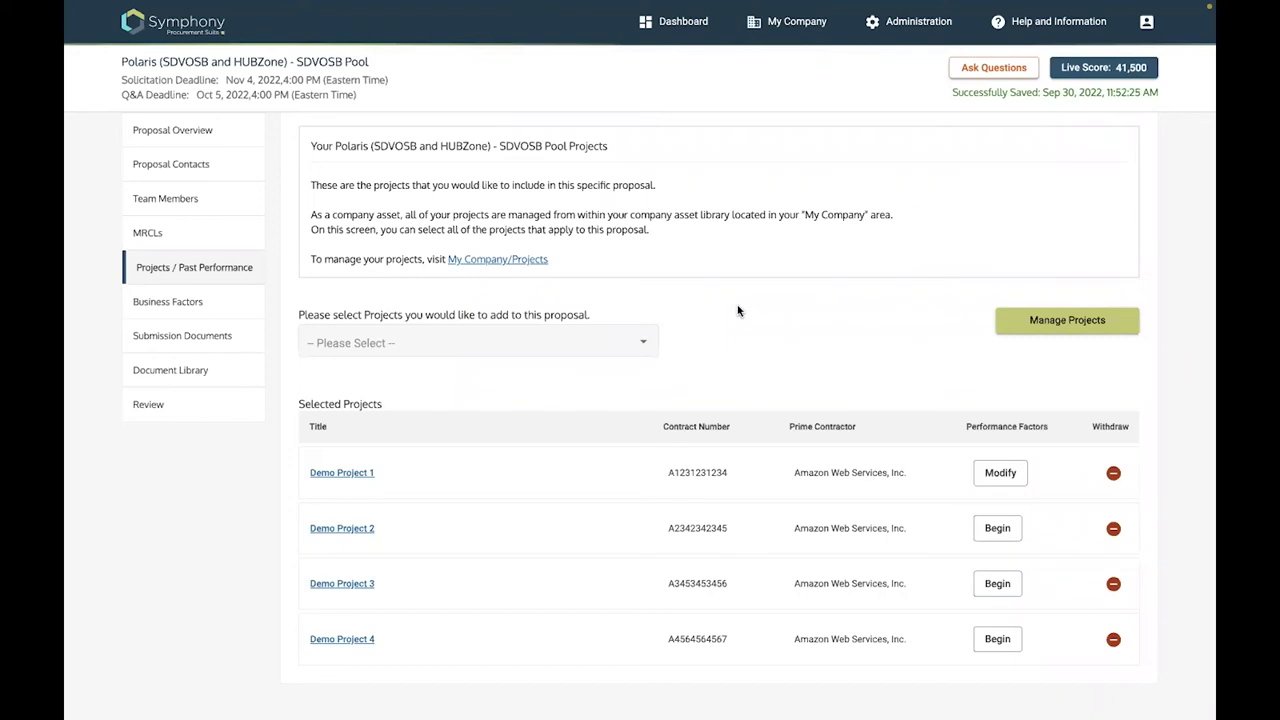
pyautogui.scroll(-3, 738, 311)
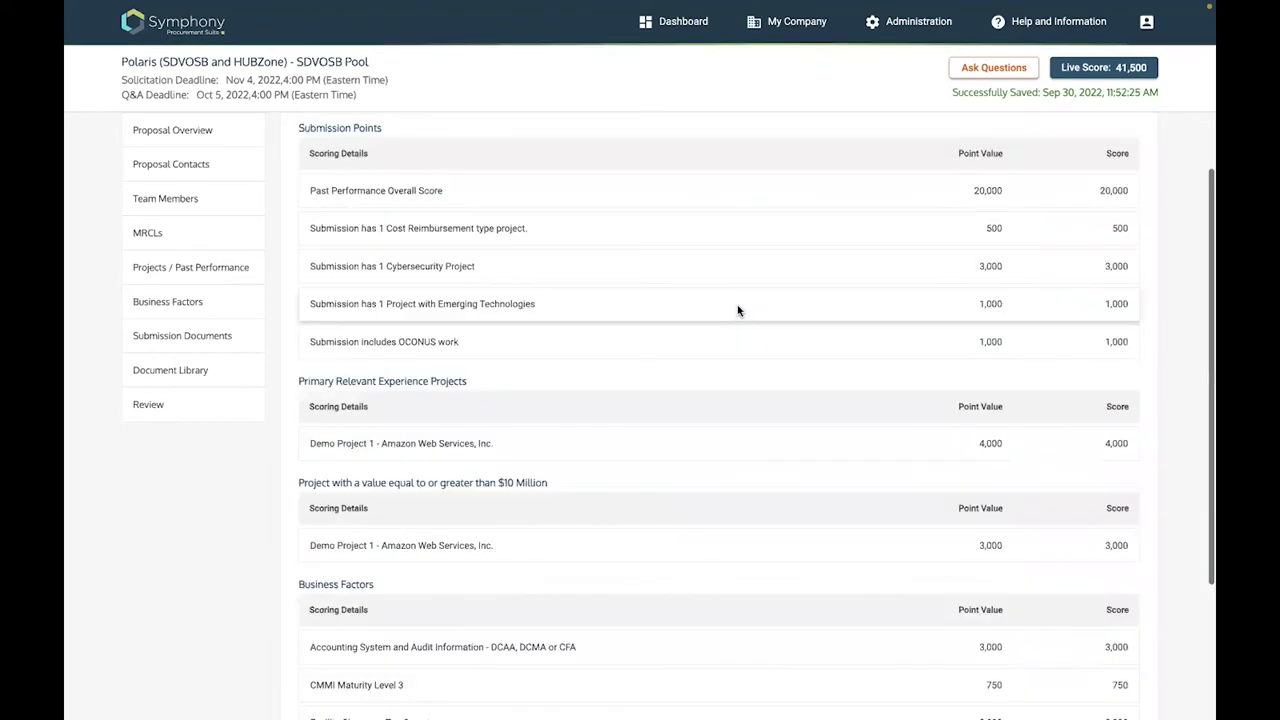
pyautogui.click(196, 273)
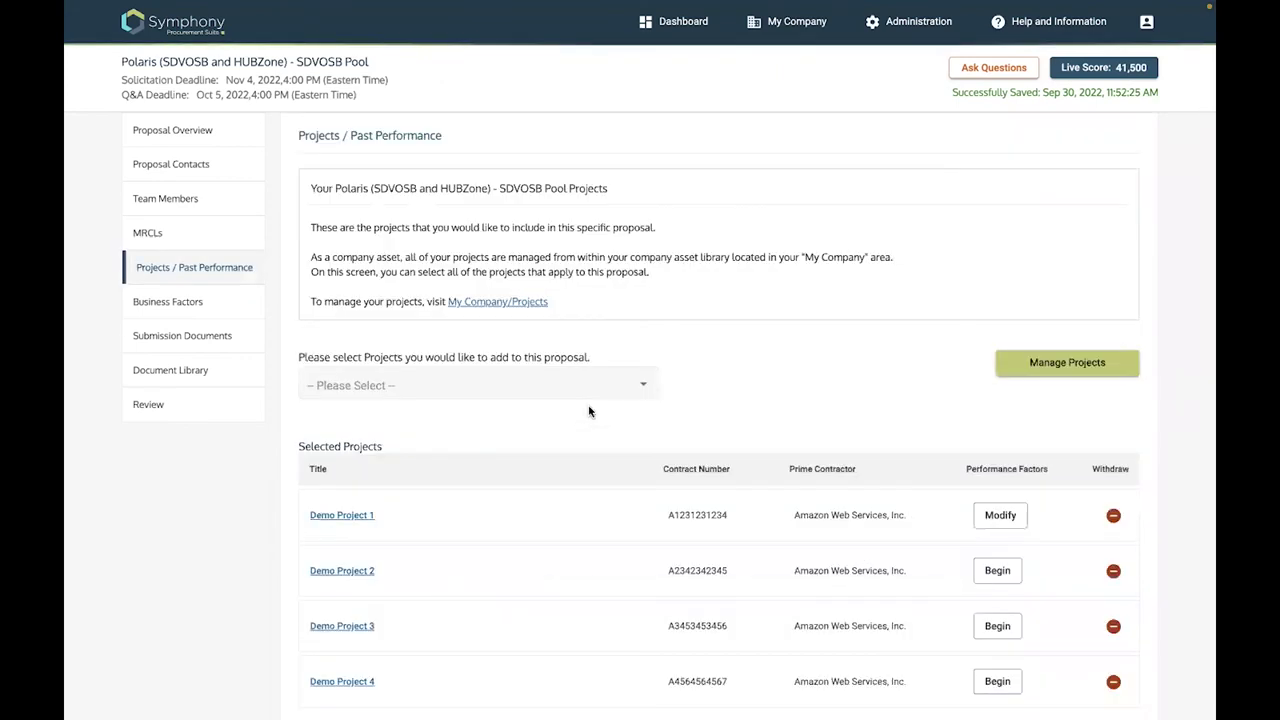
pyautogui.scroll(-1, 589, 411)
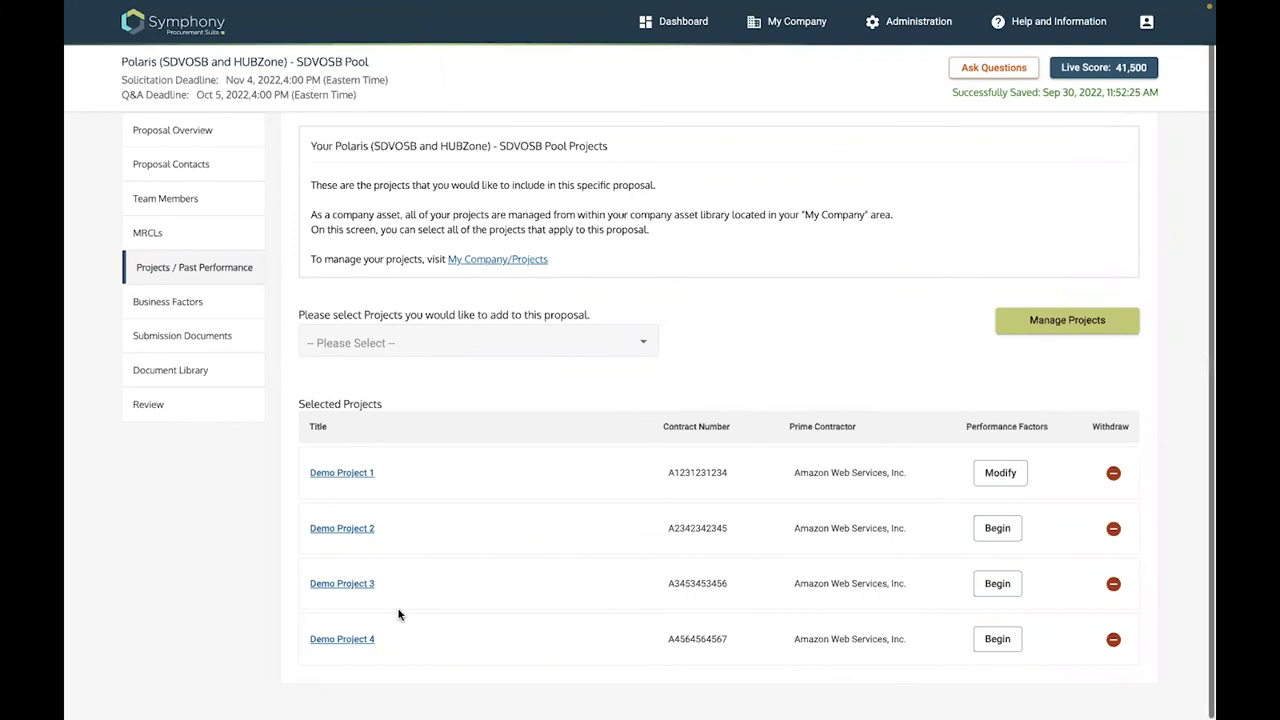
# Begin Demo Project 2's factors, tick Primary Relevant Experience with ProjectContract.pdf, and save
pyautogui.click(997, 530)
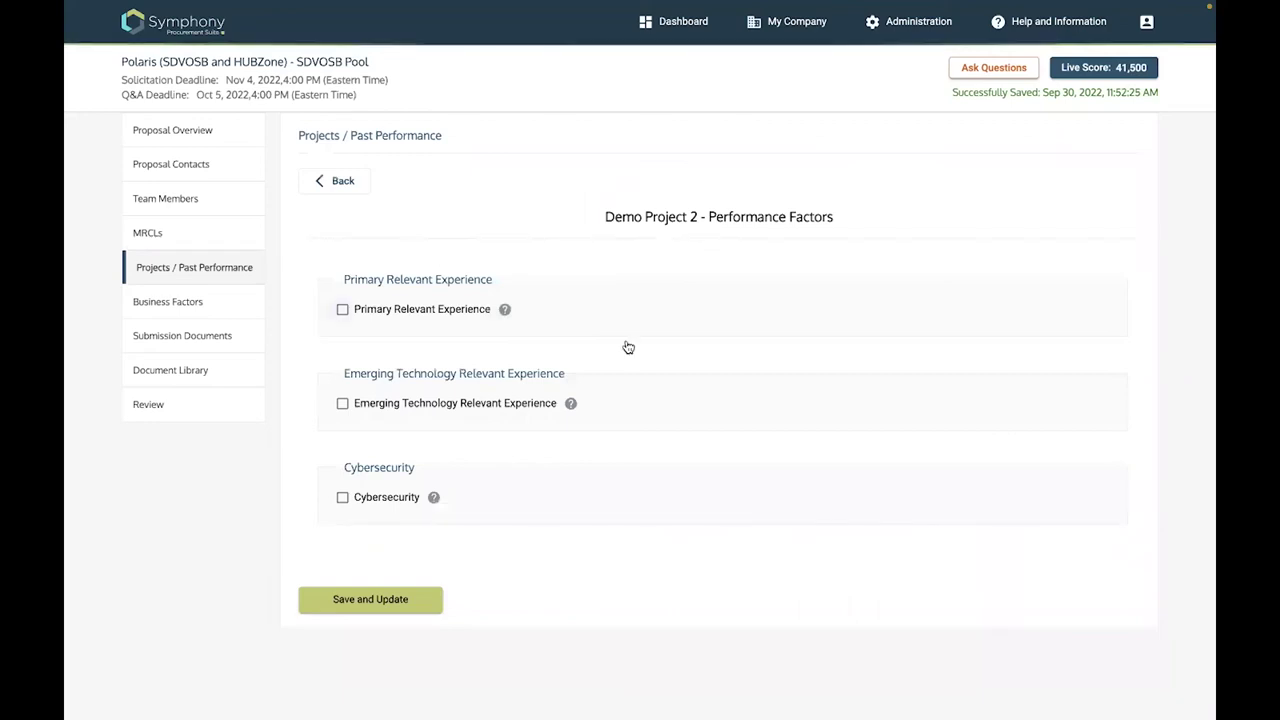
pyautogui.click(342, 309)
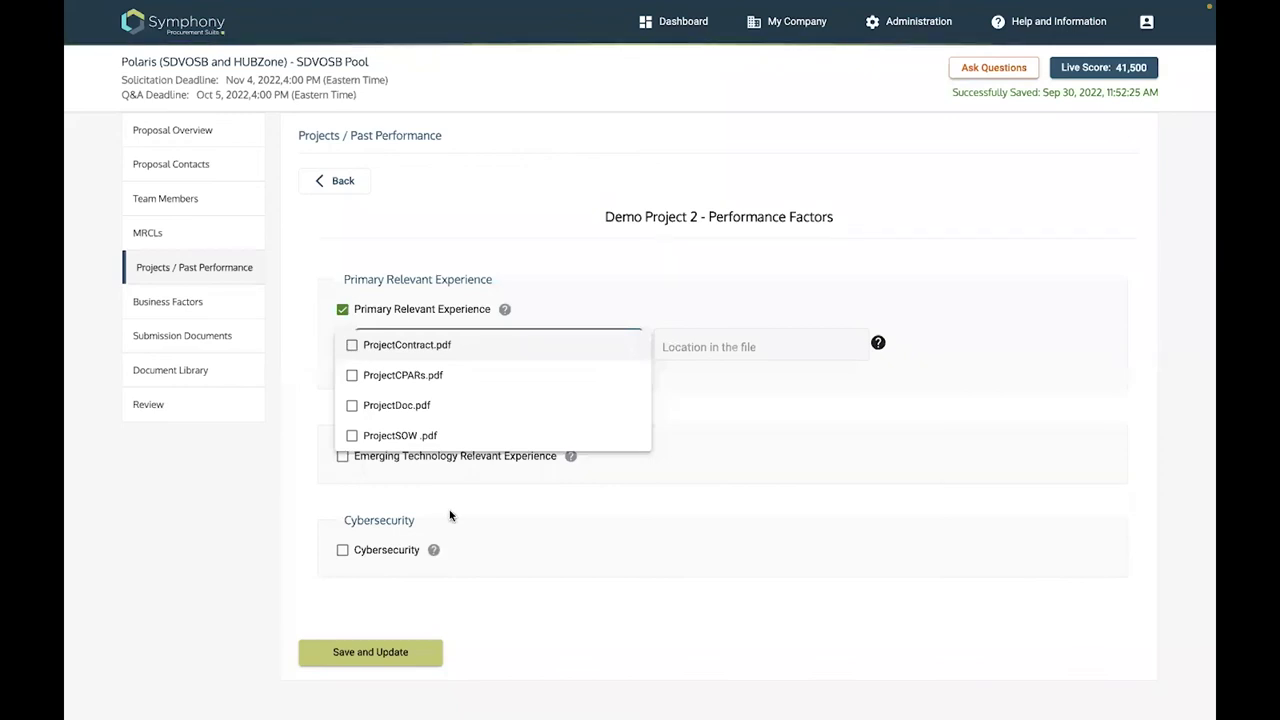
pyautogui.press('Return')
pyautogui.click(362, 665)
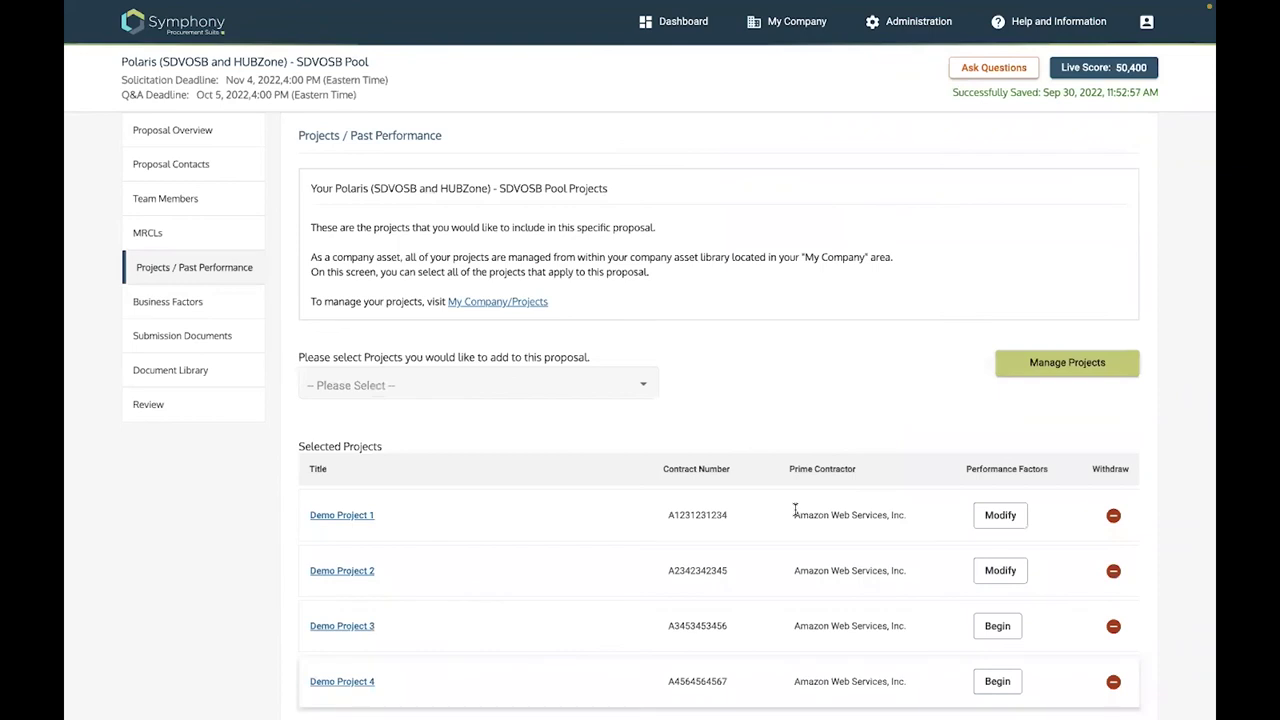
pyautogui.scroll(-1, 994, 588)
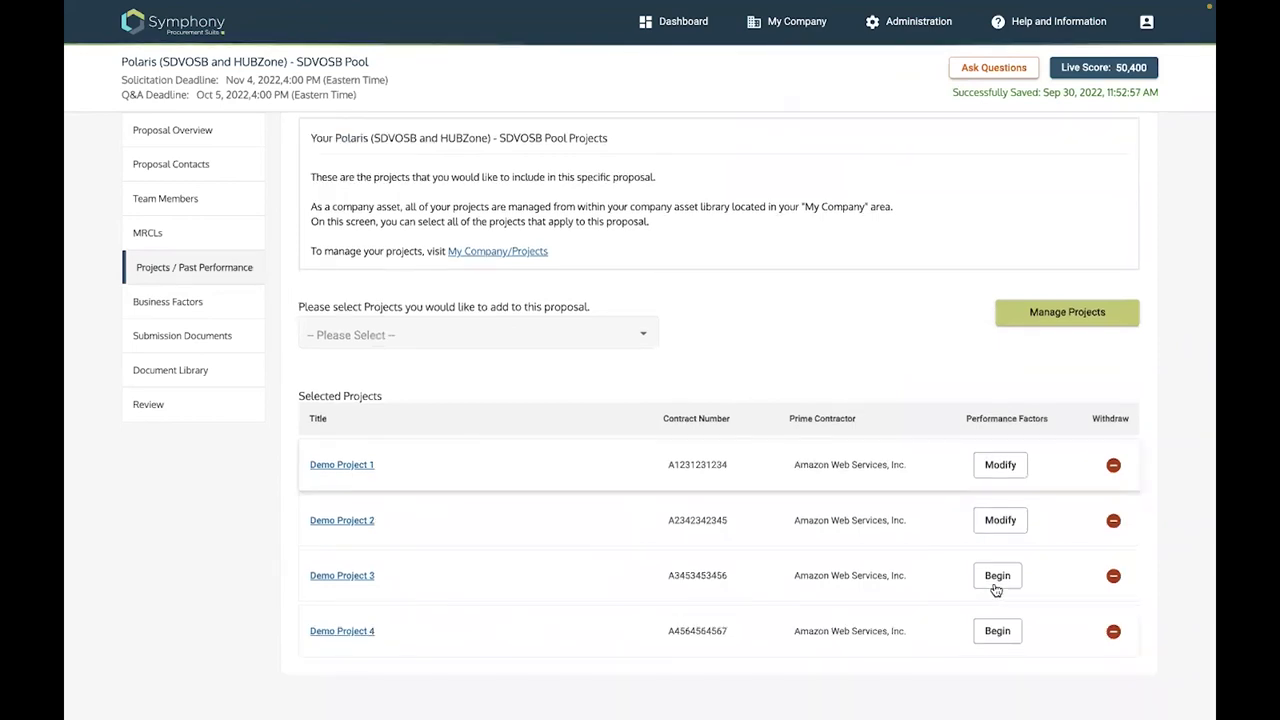
# Claim Primary Relevant Experience for Demo Project 3 with Project1Doc.pdf as the file
pyautogui.scroll(1, 345, 316)
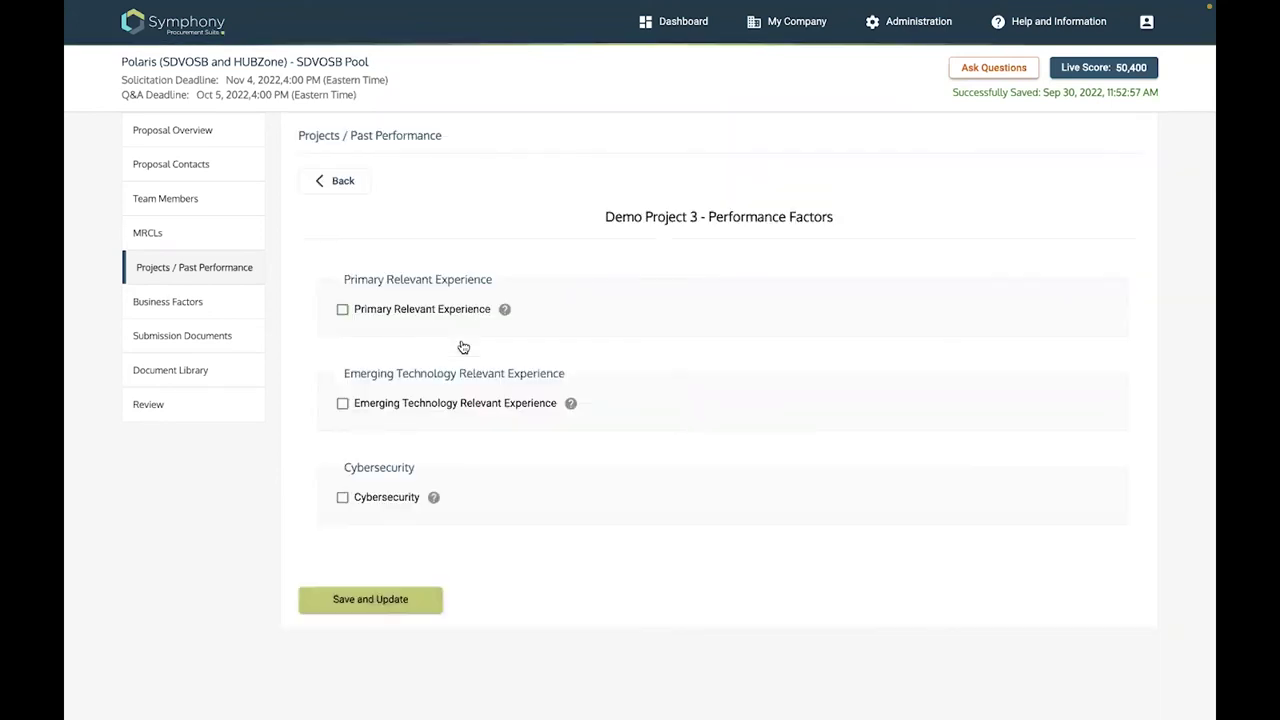
pyautogui.click(342, 309)
pyautogui.click(352, 346)
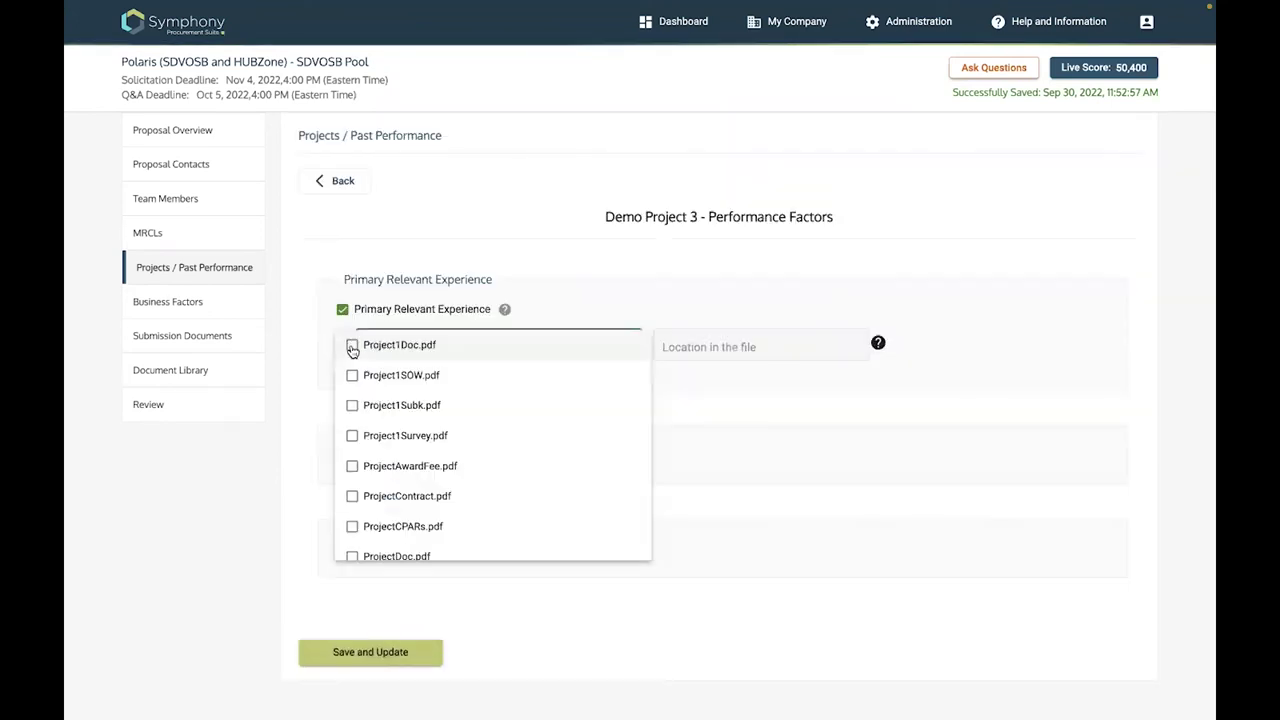
pyautogui.click(352, 346)
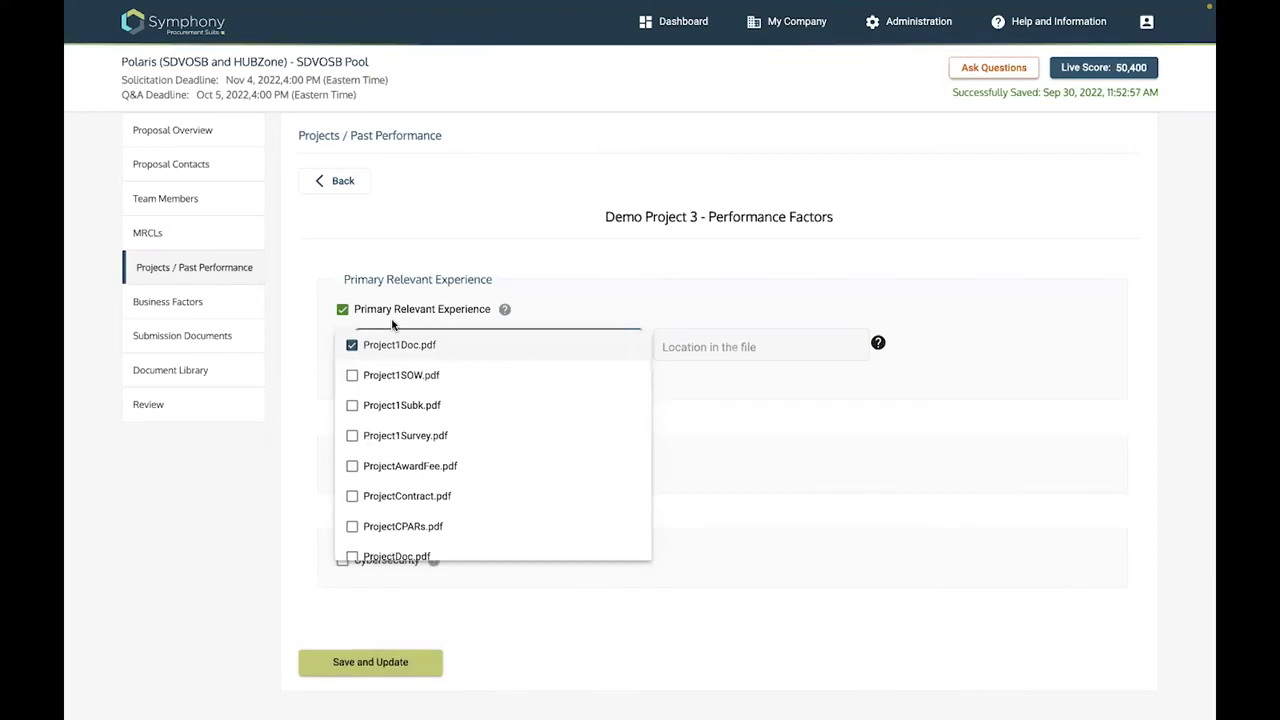
pyautogui.click(345, 470)
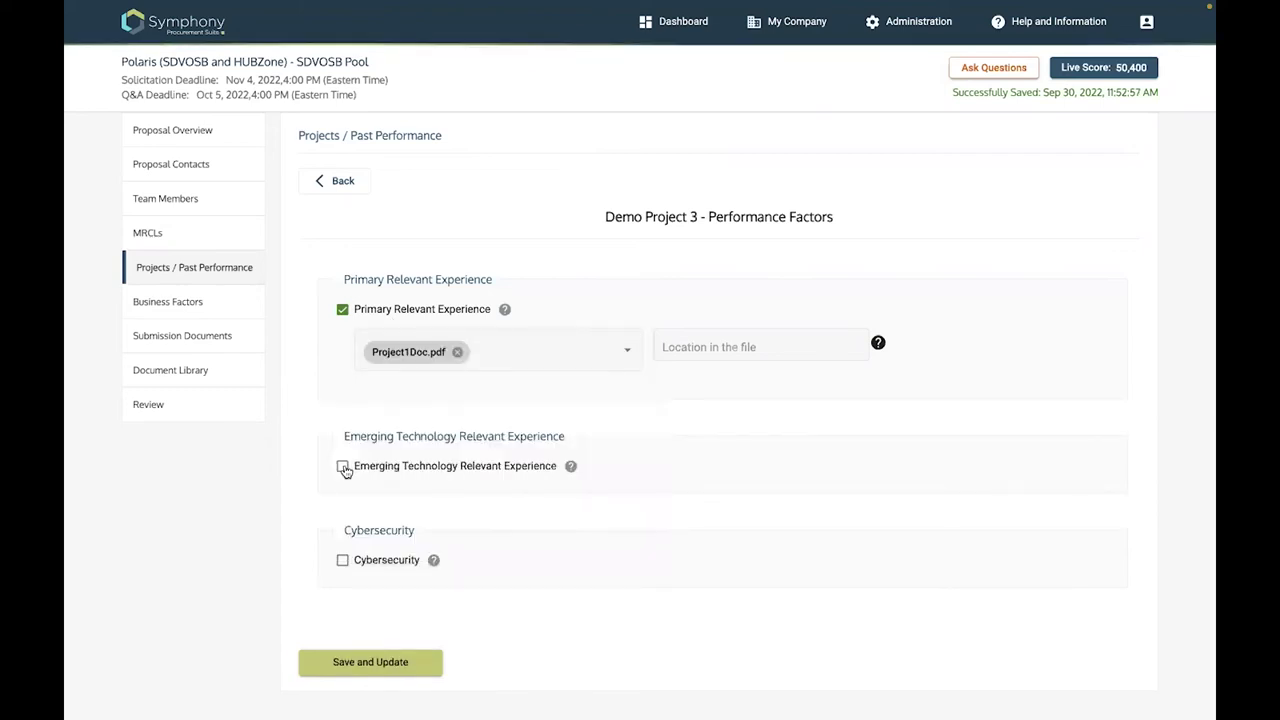
# Add Automation Technology experience backed by Project1SOW.pdf and save the performance factors
pyautogui.click(343, 468)
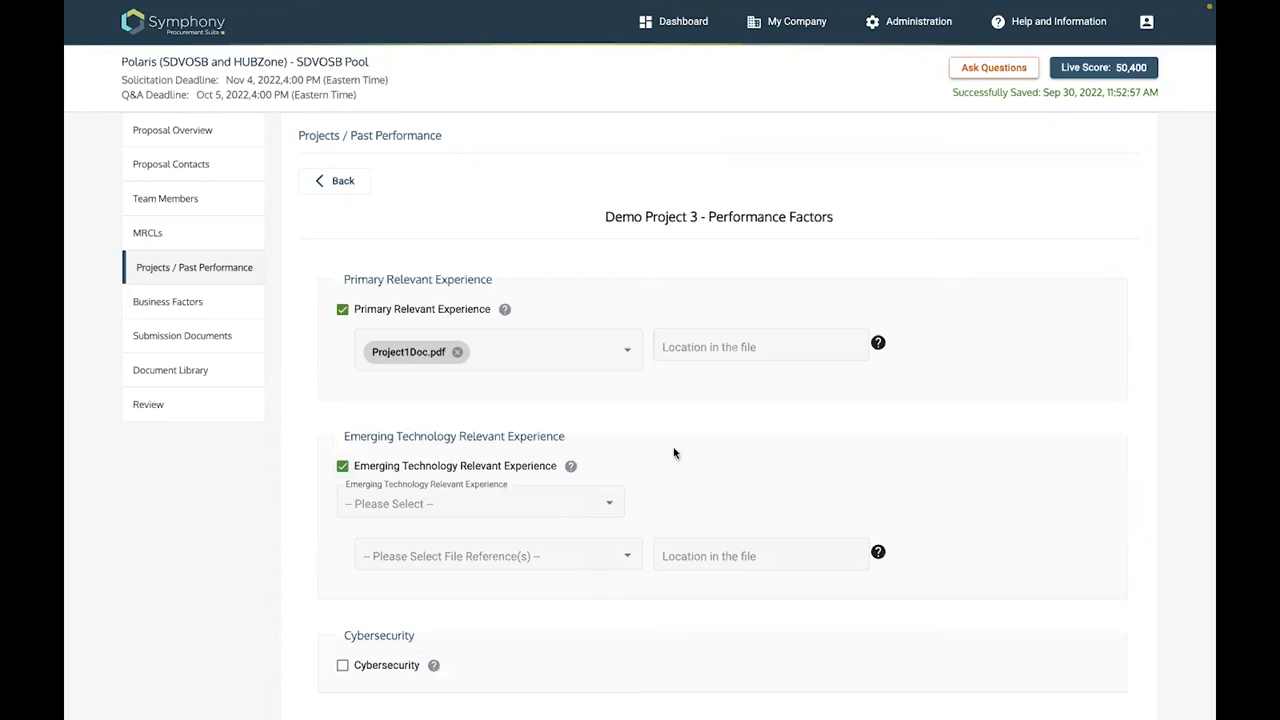
pyautogui.hotkey('alt', 'Down')
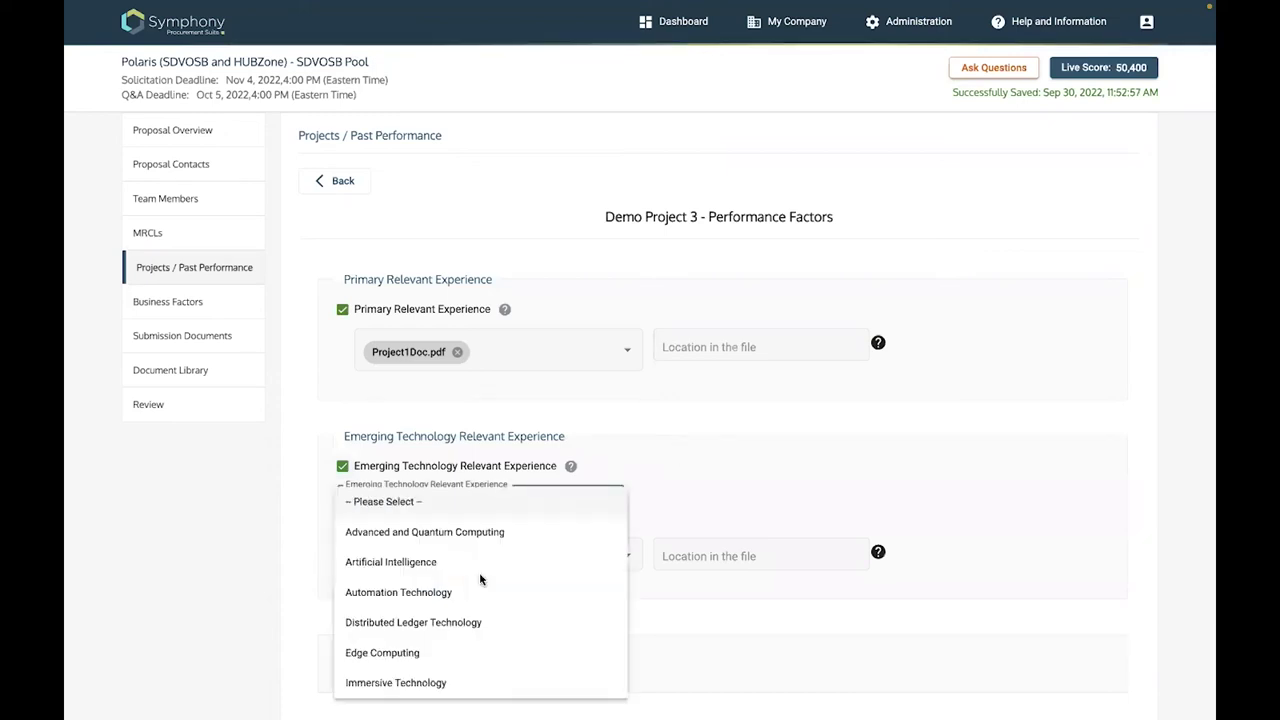
pyautogui.click(480, 578)
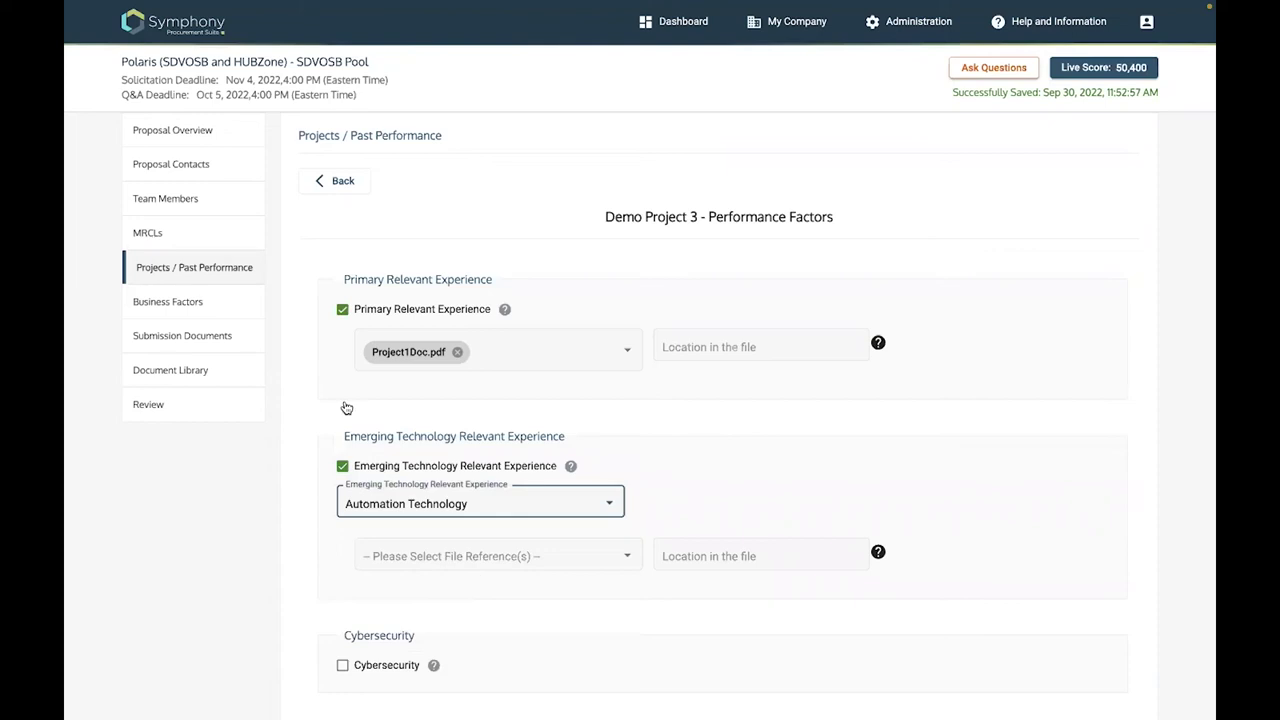
pyautogui.press('Tab')
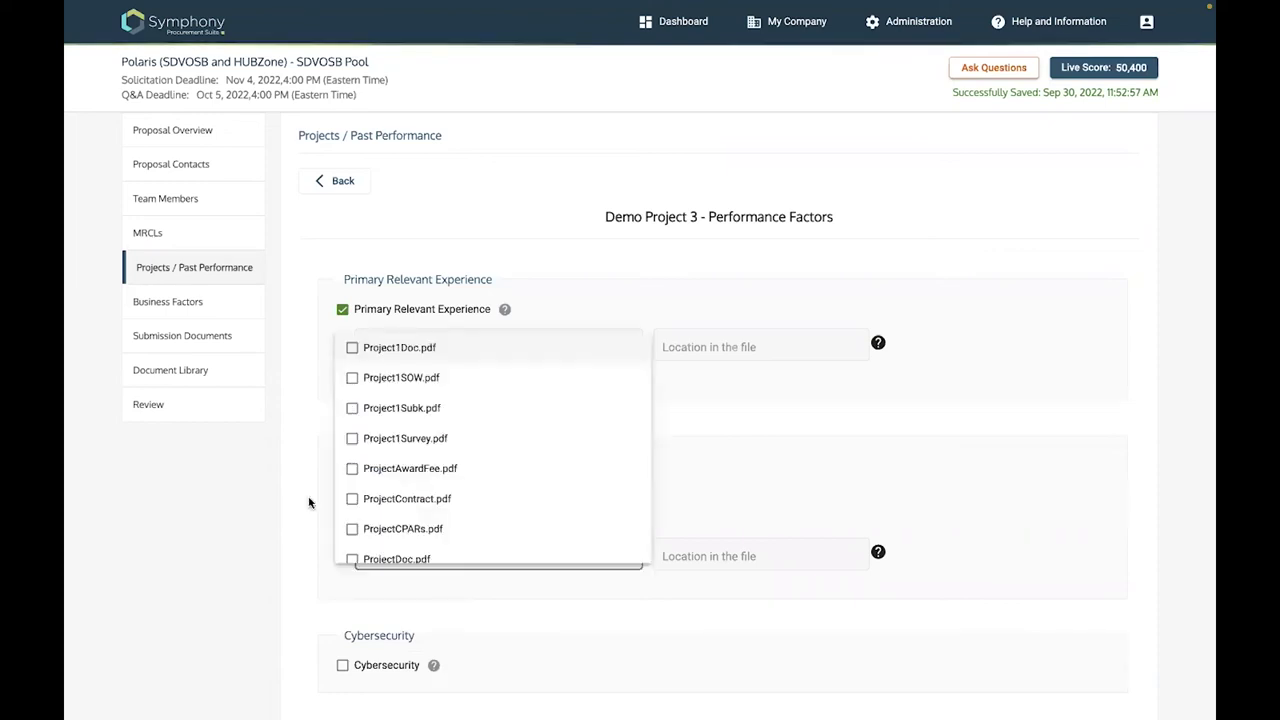
pyautogui.click(373, 622)
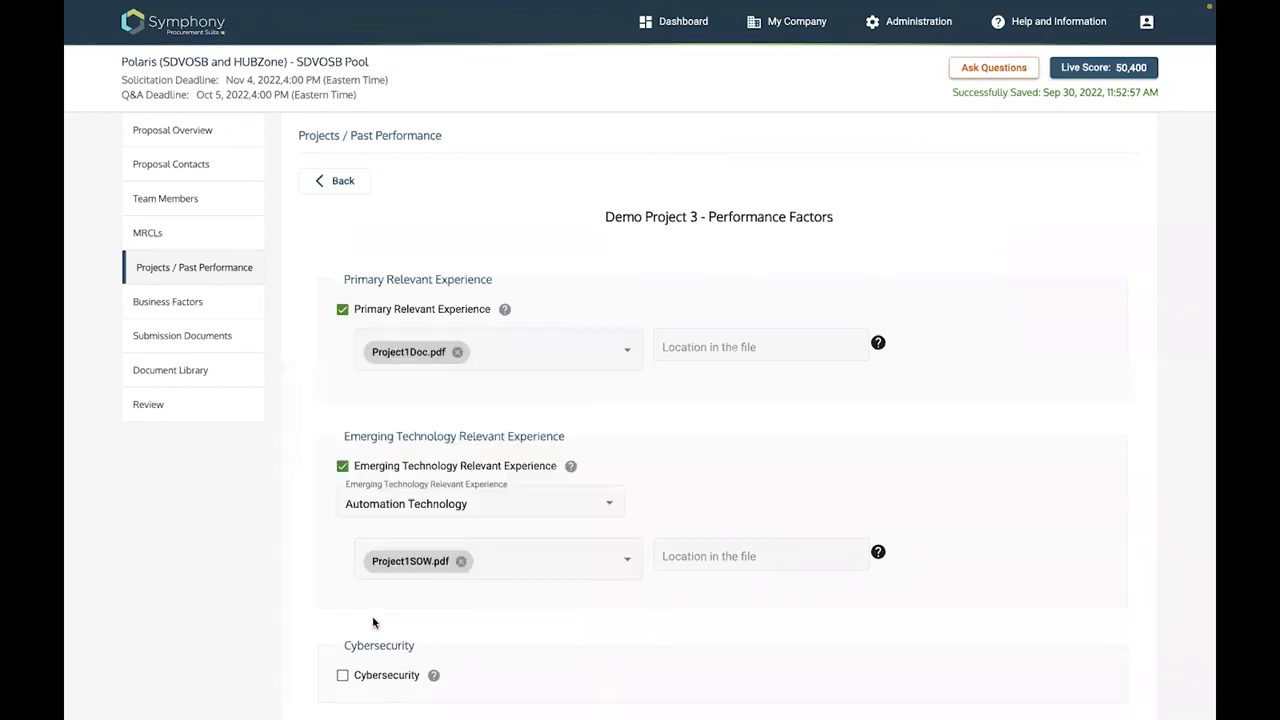
pyautogui.scroll(-2, 373, 622)
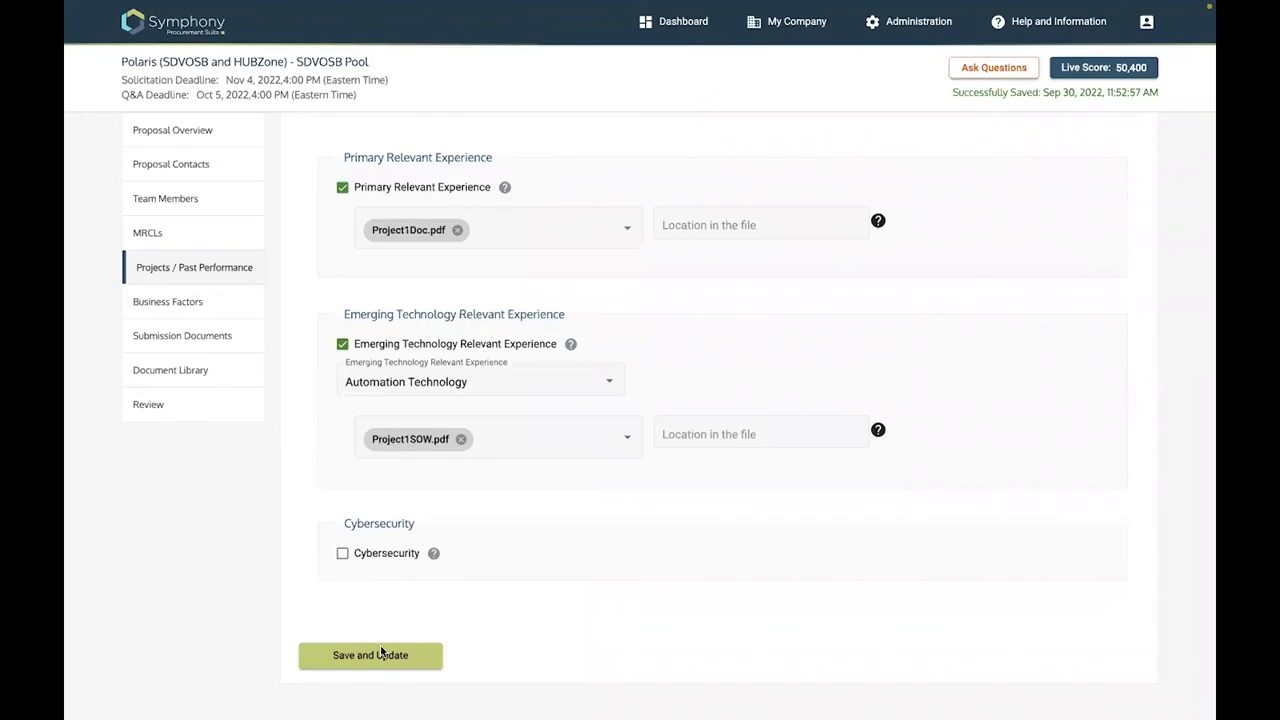
pyautogui.click(380, 653)
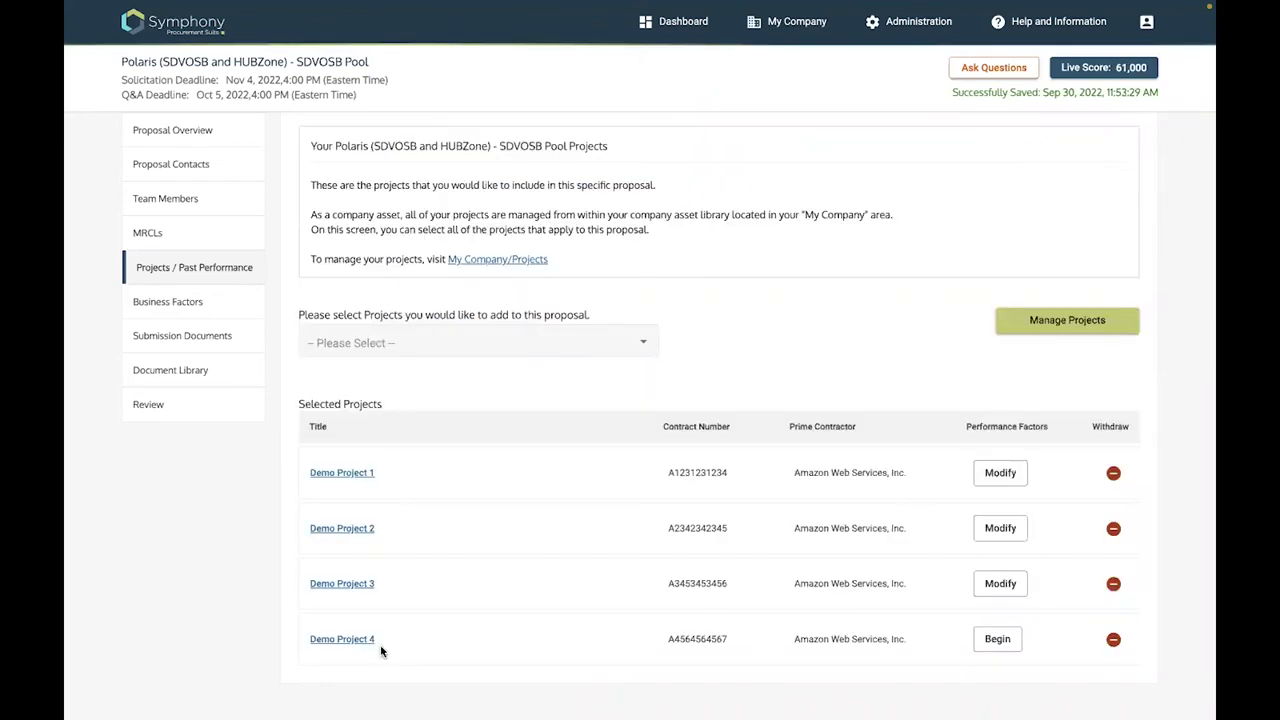
# Set Demo Project 4's emerging technology to Immersive Technology with Project1Doc.pdf as evidence
pyautogui.click(1000, 641)
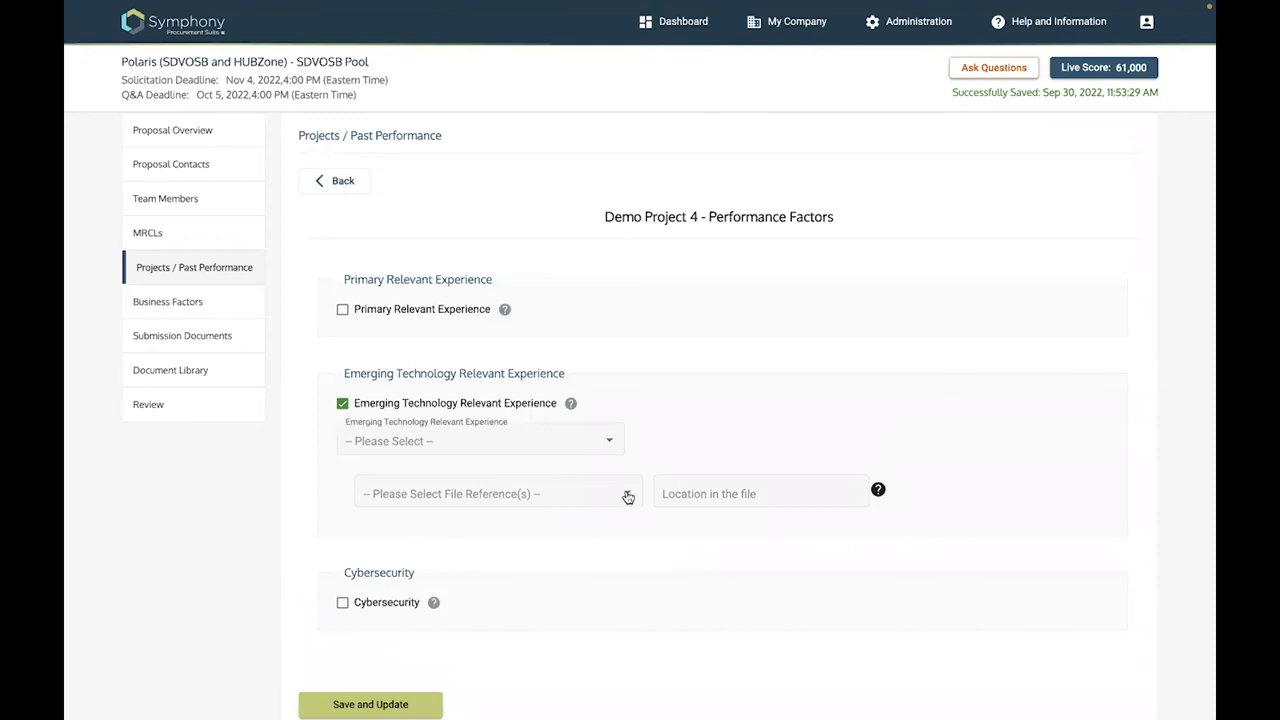
pyautogui.hotkey('alt', 'Down')
pyautogui.press('Tab')
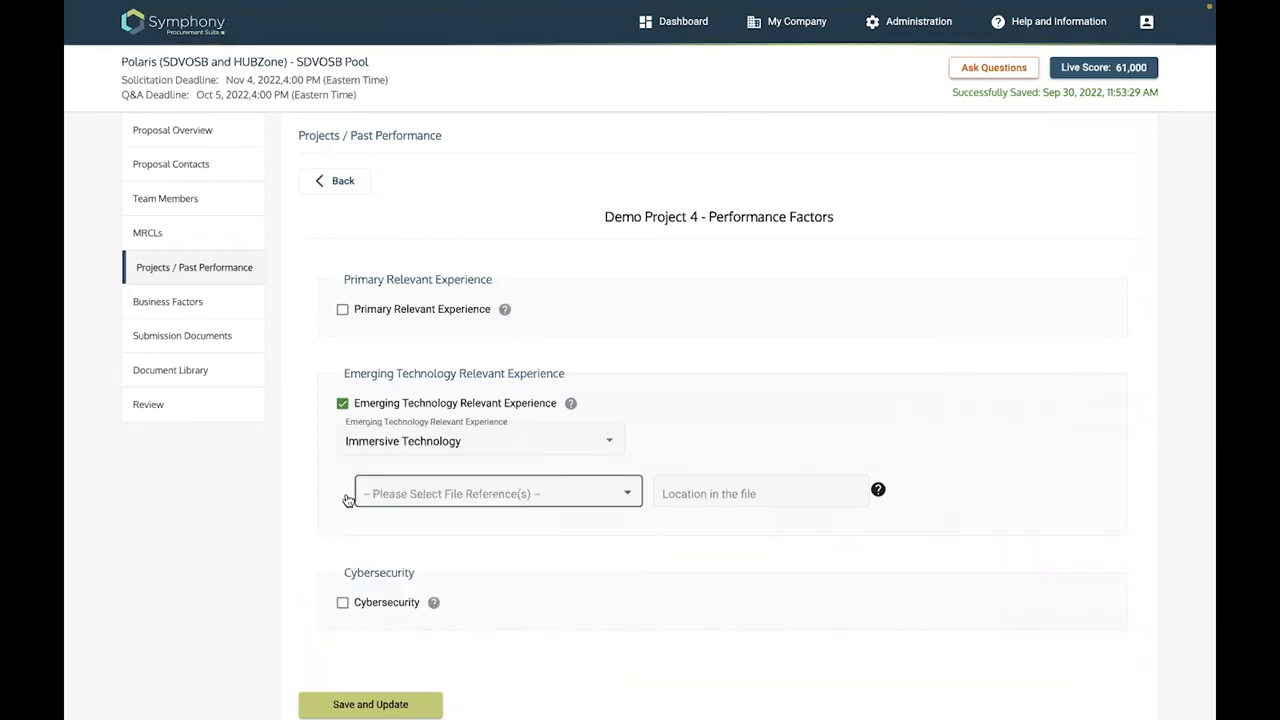
pyautogui.hotkey('alt', 'Down')
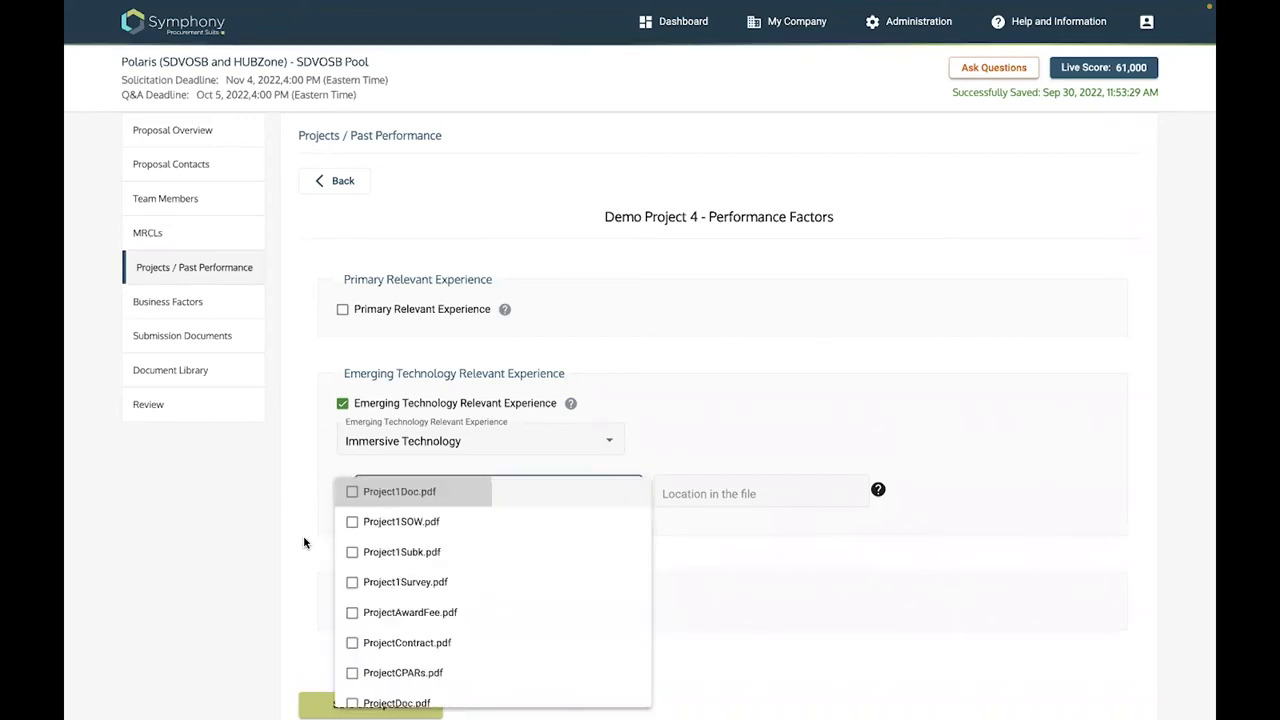
pyautogui.press('Return')
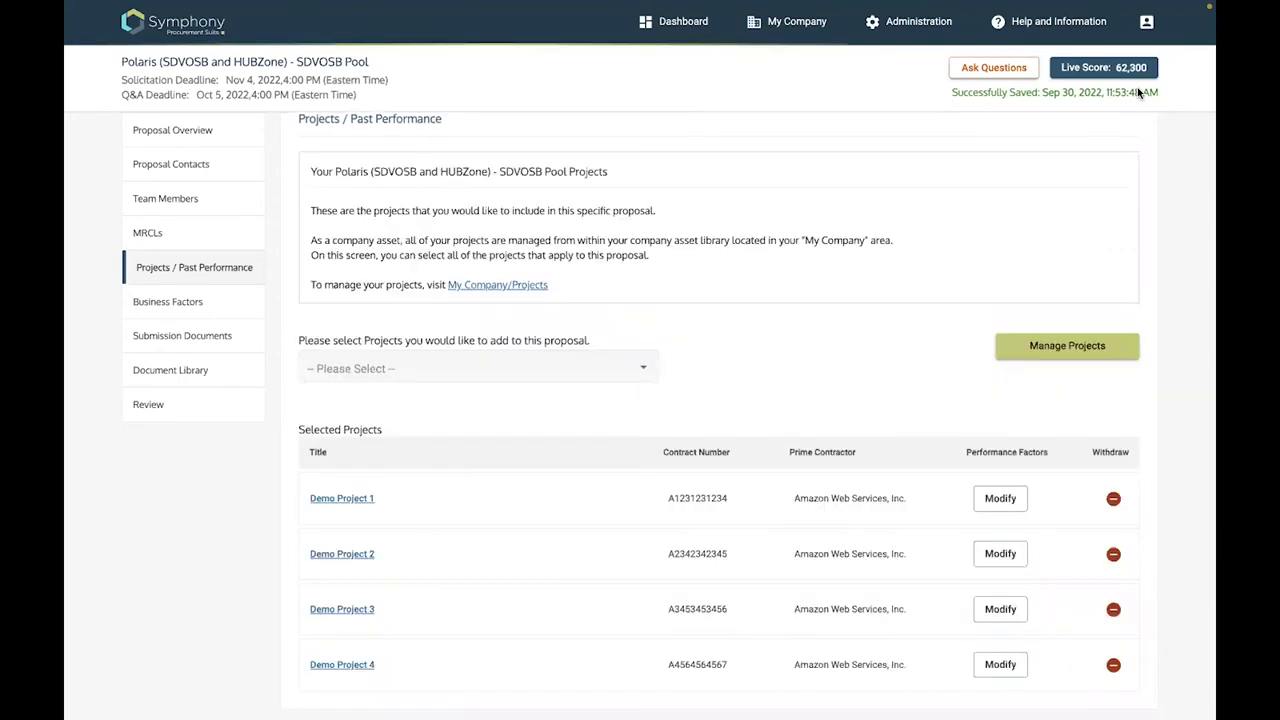
# Review the missing SDVOSB relevant-experience and business factor errors, then go to Business Factors
pyautogui.scroll(-1, 511, 142)
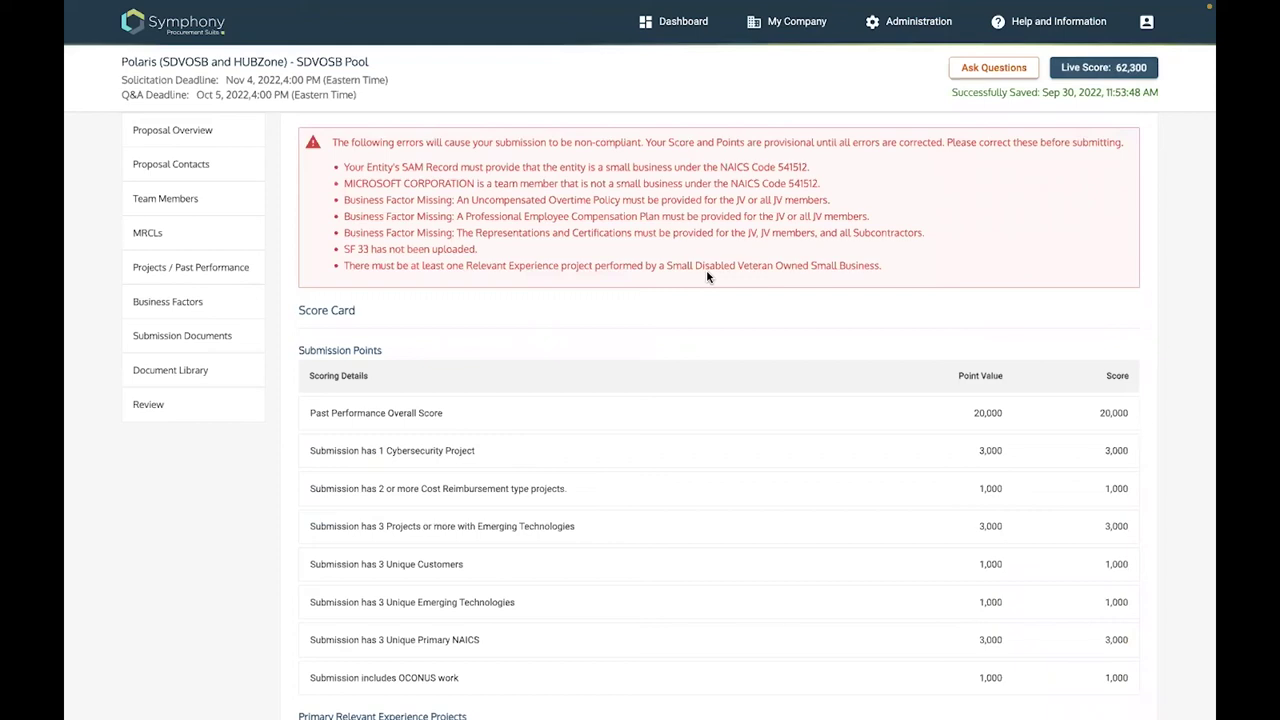
pyautogui.moveTo(354, 266); pyautogui.dragTo(742, 270)
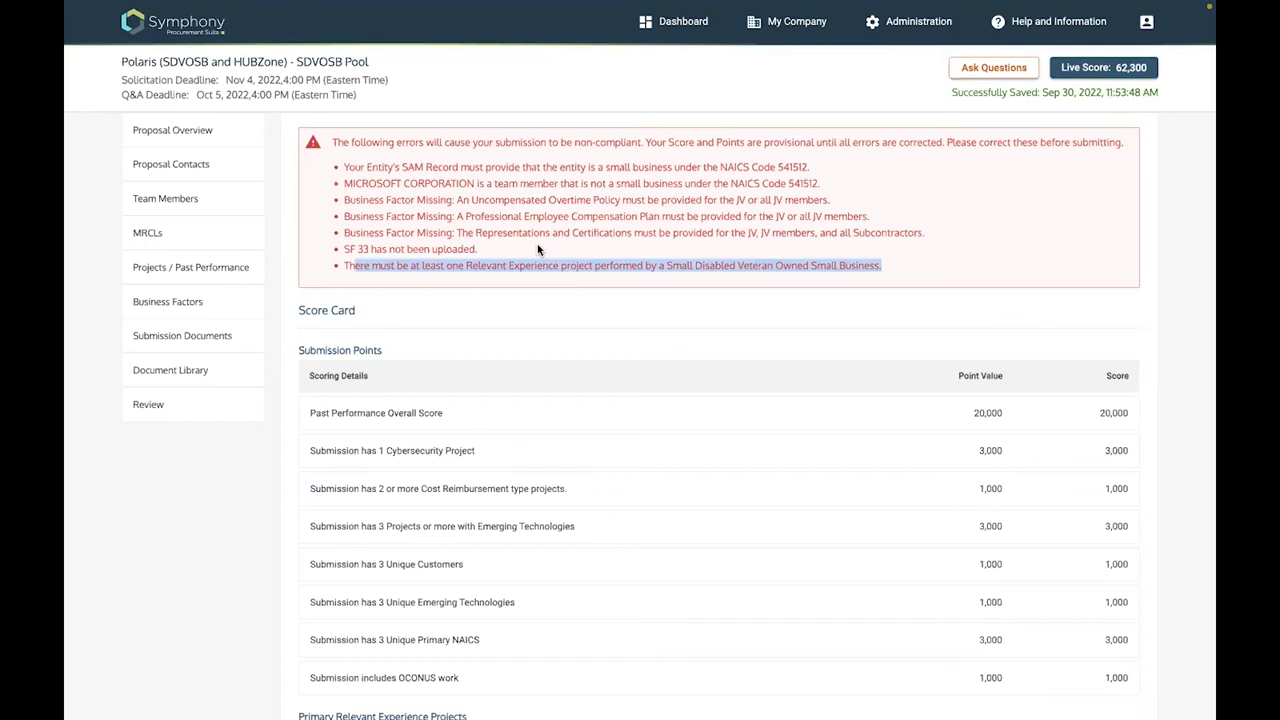
pyautogui.click(377, 259)
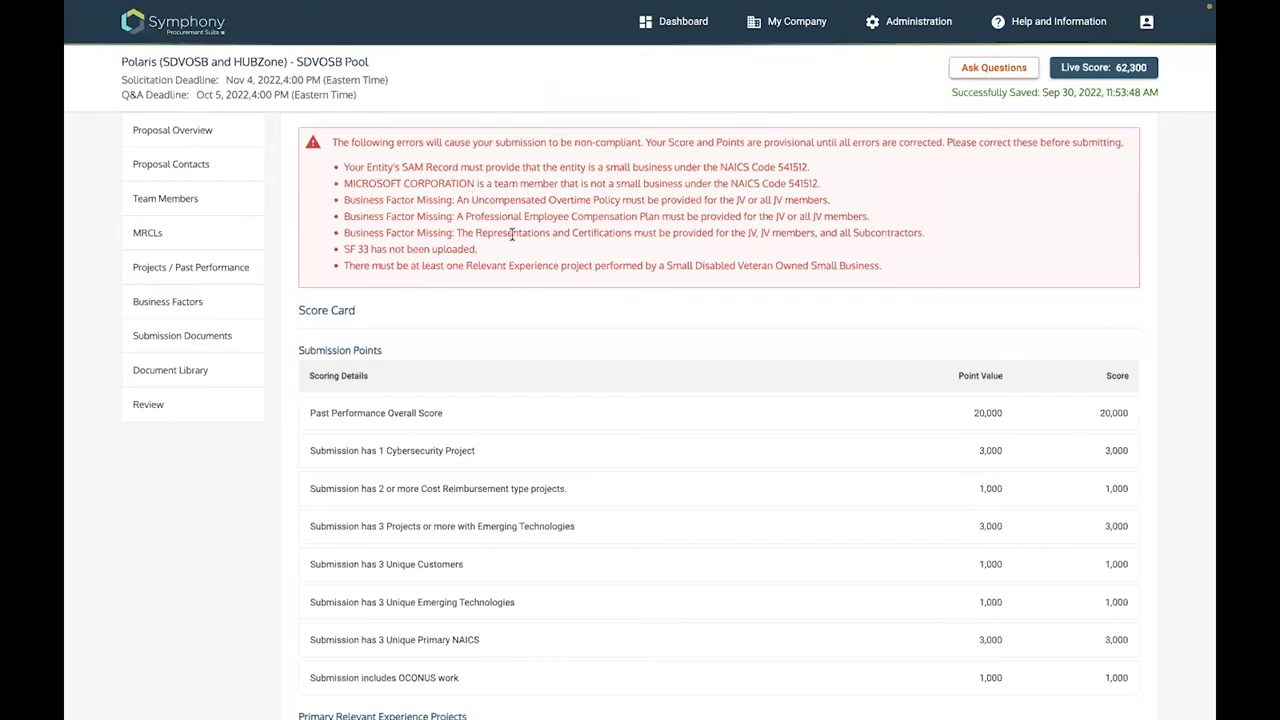
pyautogui.moveTo(512, 234); pyautogui.dragTo(472, 199)
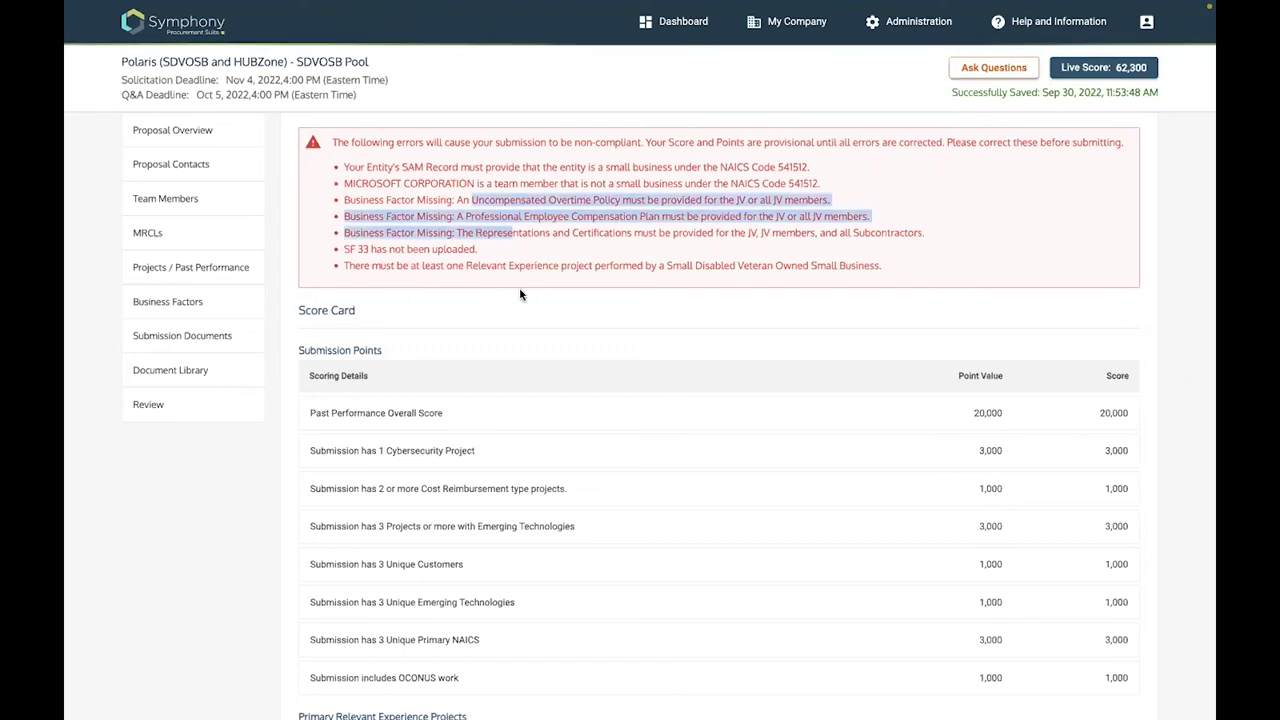
pyautogui.click(175, 319)
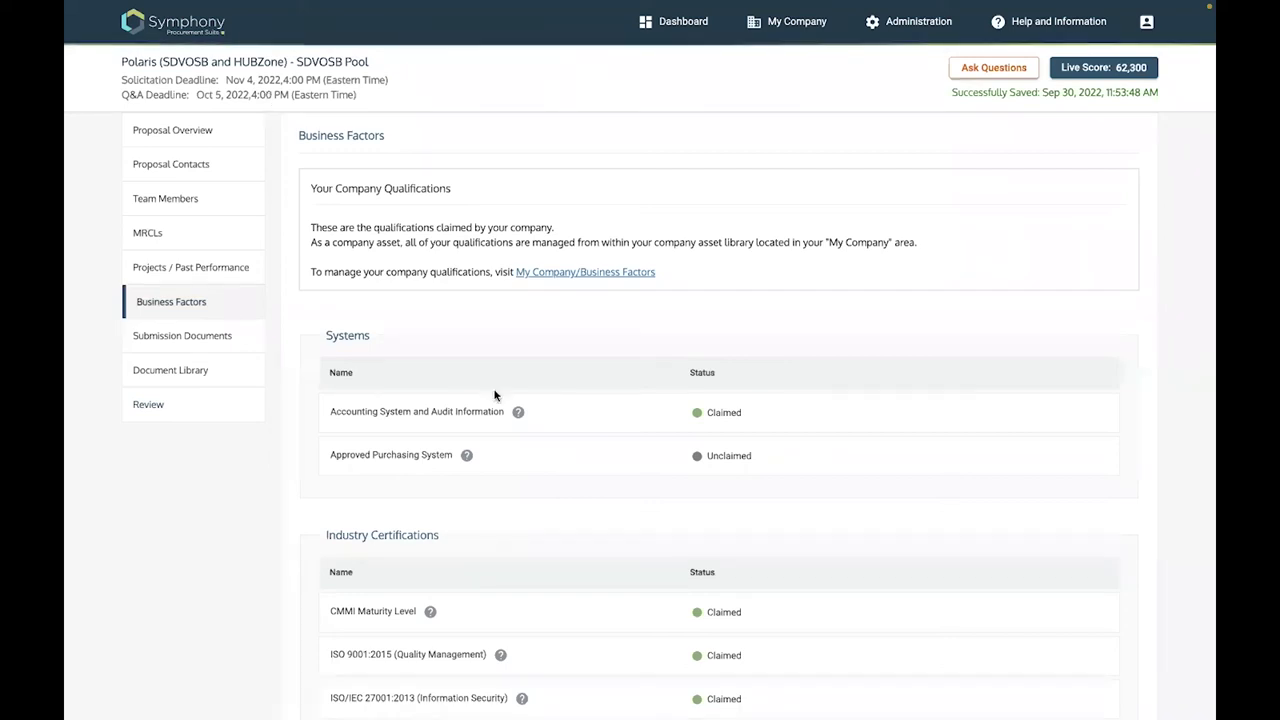
pyautogui.scroll(-5, 494, 395)
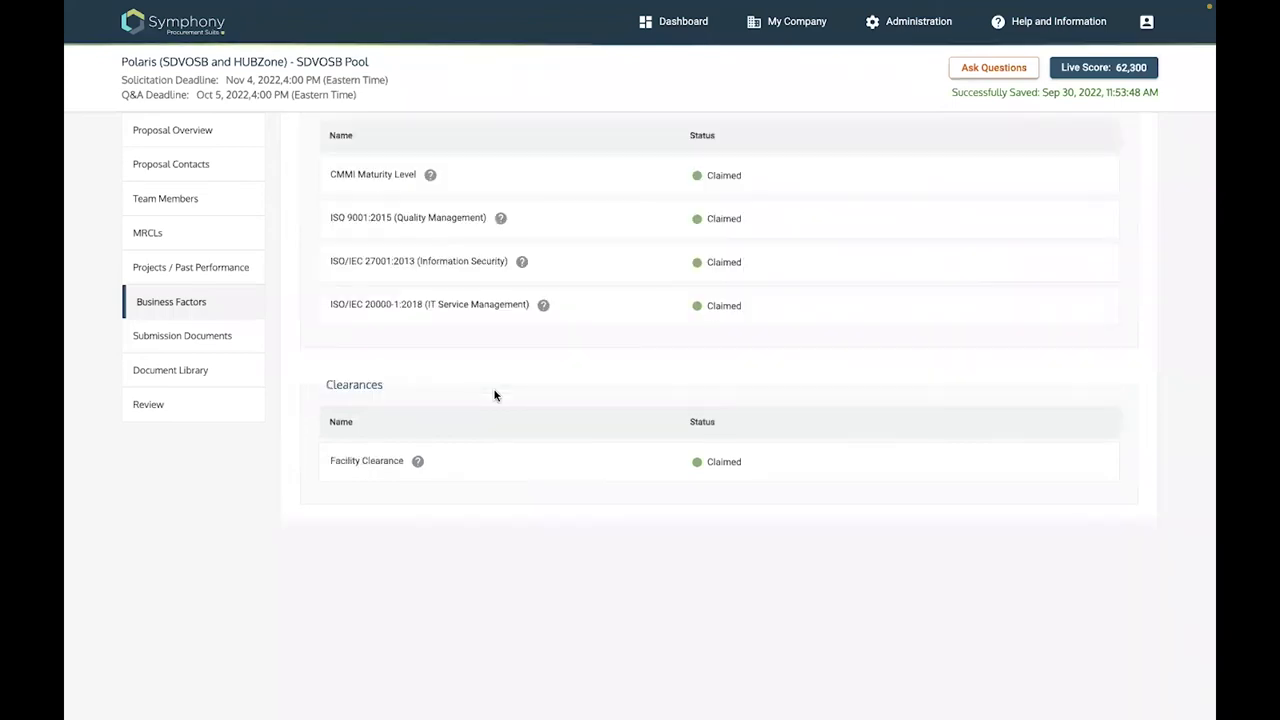
pyautogui.scroll(-5, 326, 556)
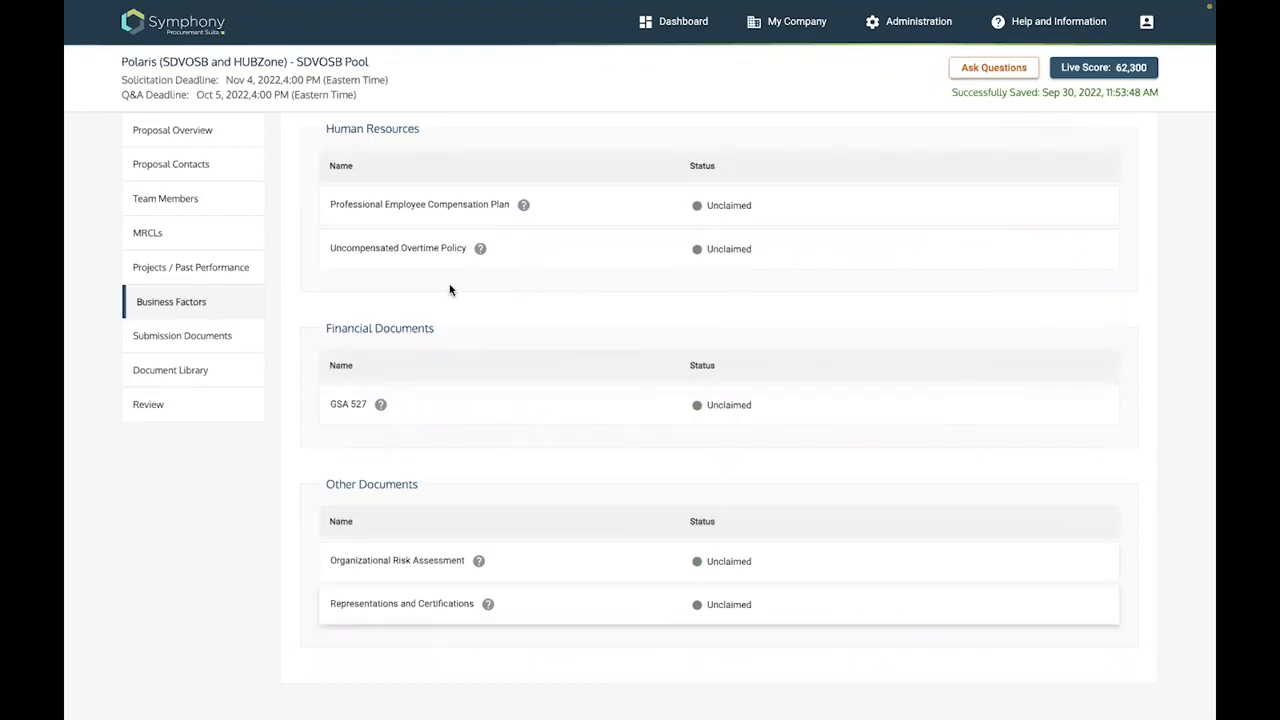
pyautogui.scroll(2, 450, 290)
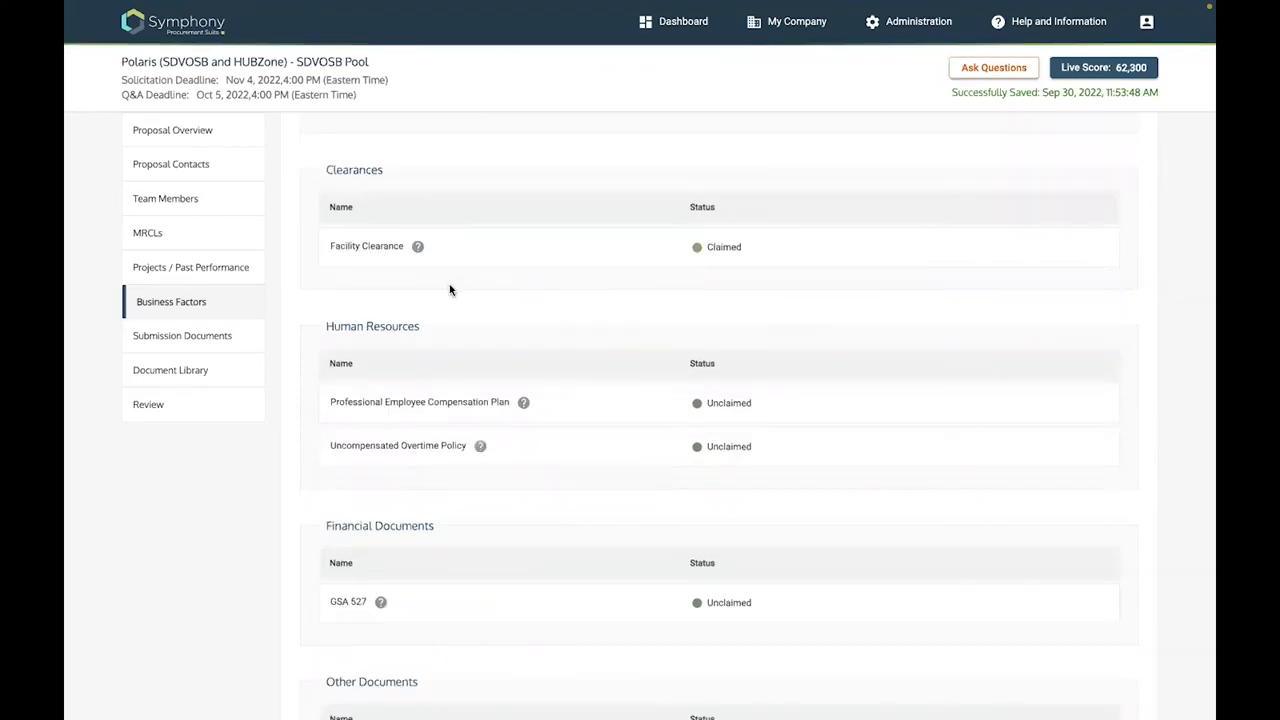
pyautogui.scroll(3, 382, 561)
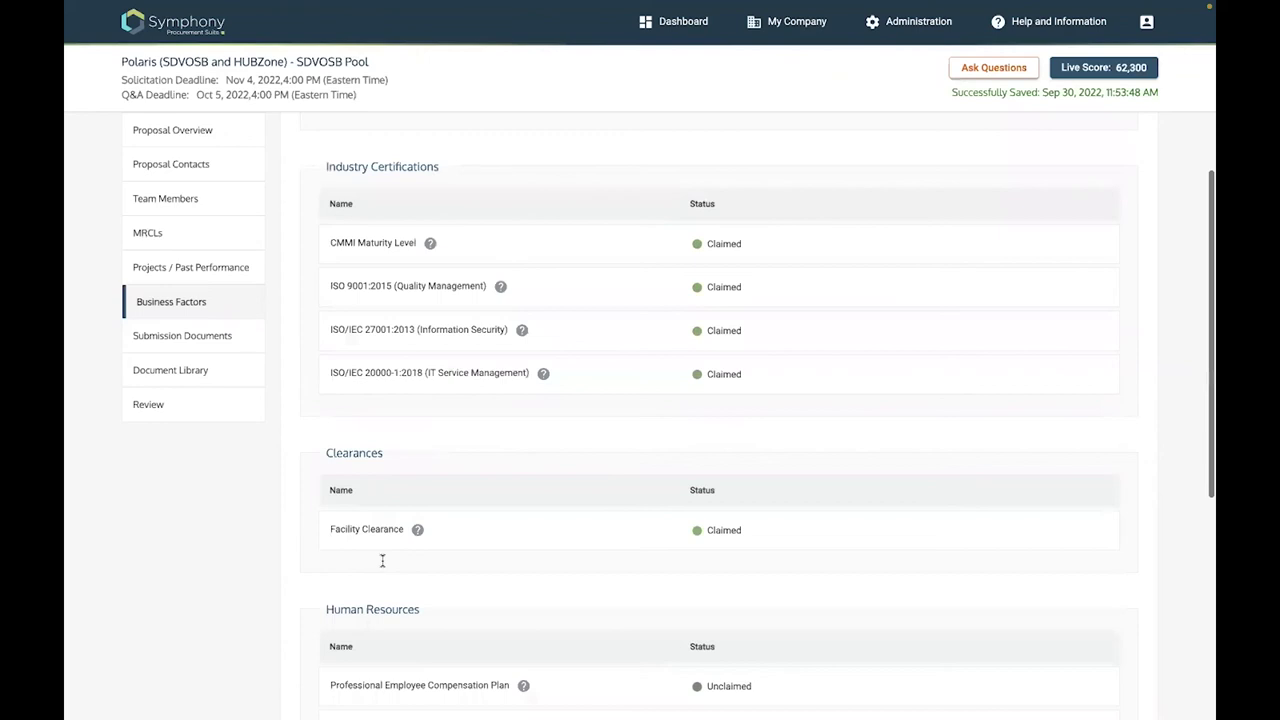
pyautogui.scroll(-5, 389, 600)
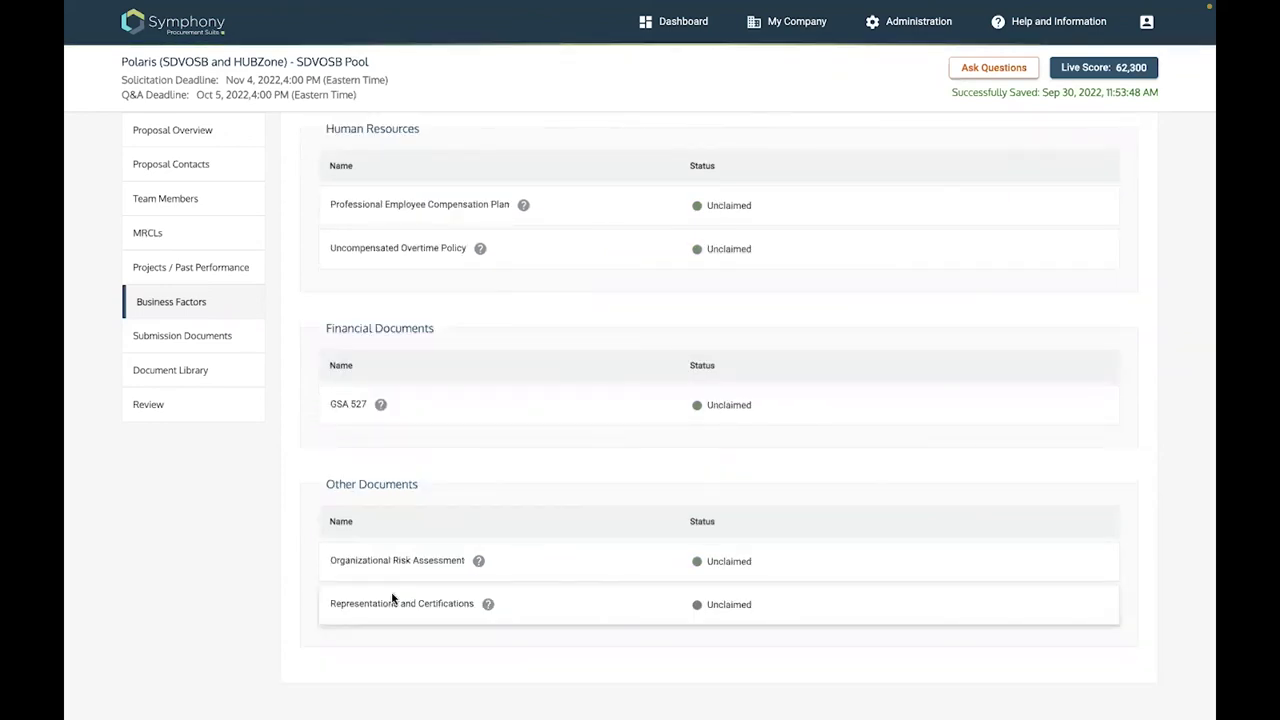
pyautogui.scroll(10, 798, 26)
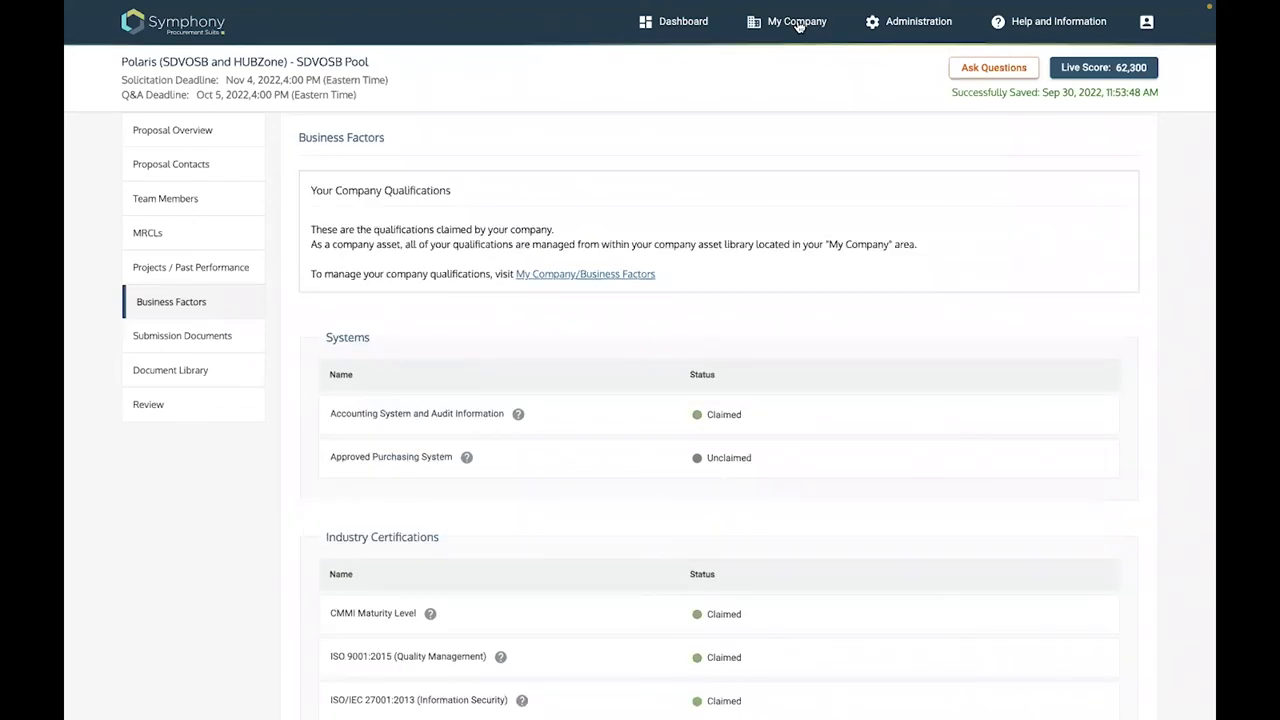
# Open the Representations and Certifications claim form in My Company's Business Factors
pyautogui.click(798, 24)
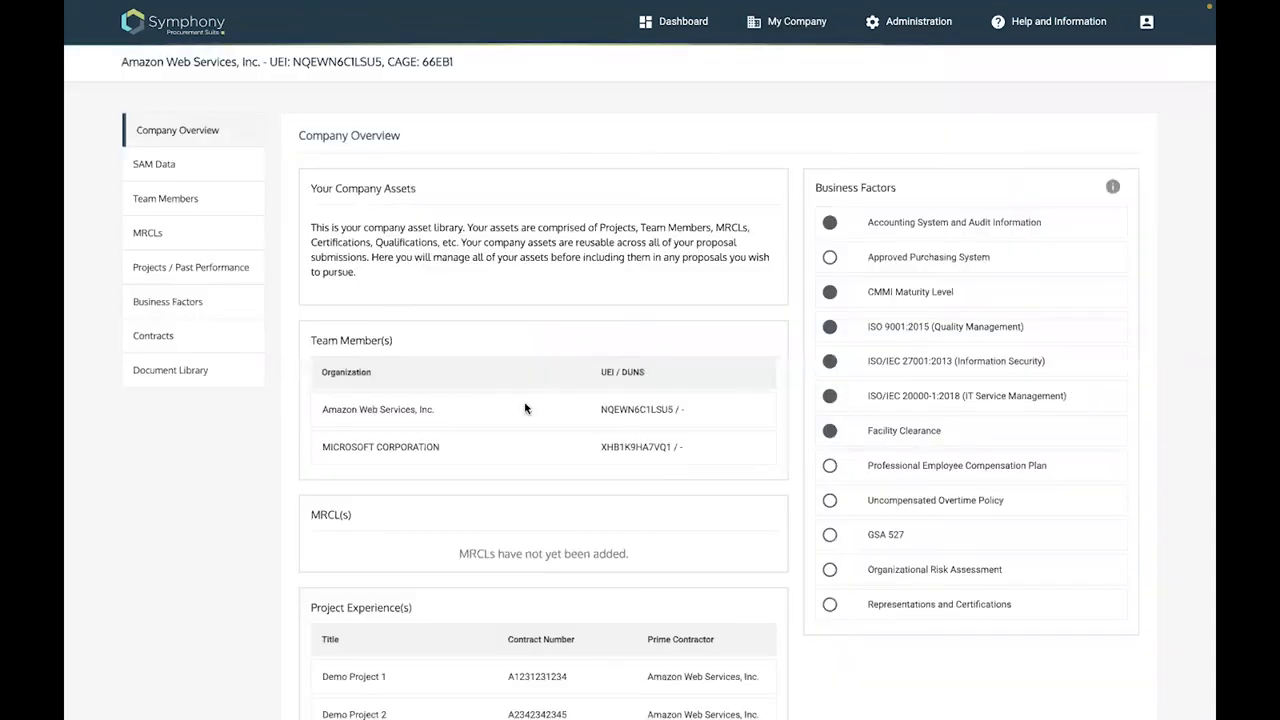
pyautogui.scroll(-5, 524, 408)
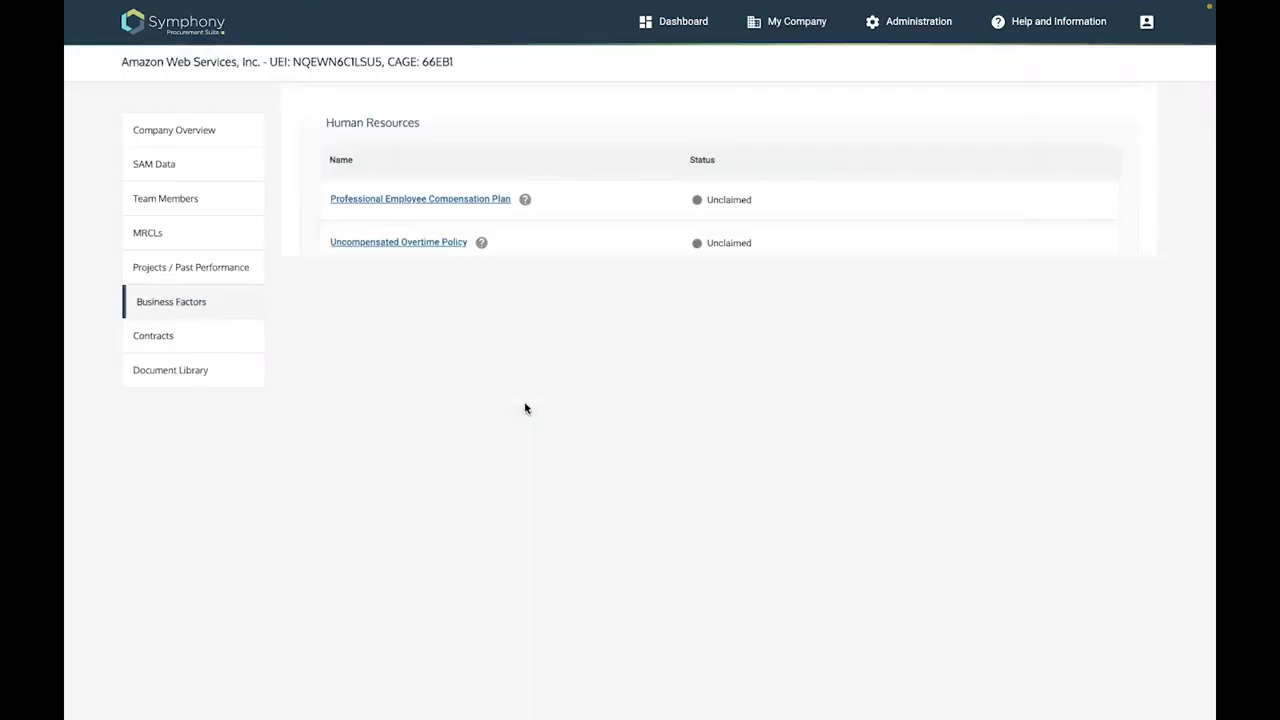
pyautogui.click(392, 608)
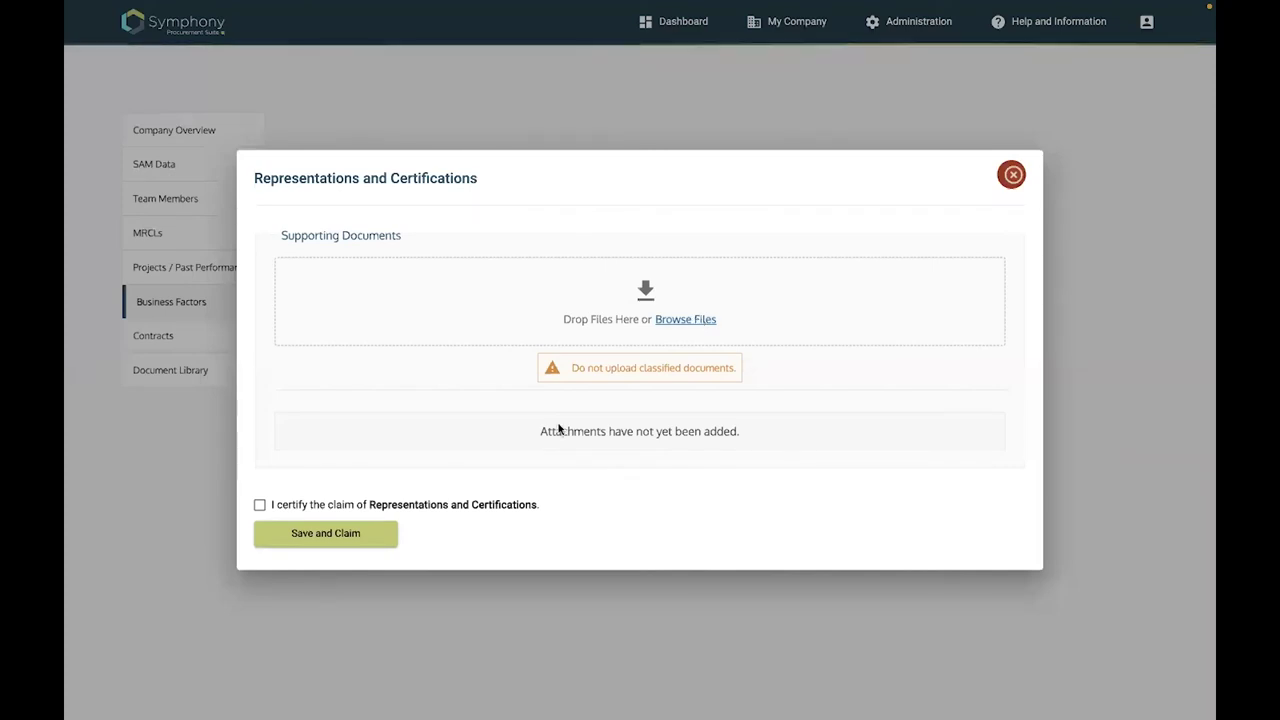
pyautogui.scroll(-3, 558, 428)
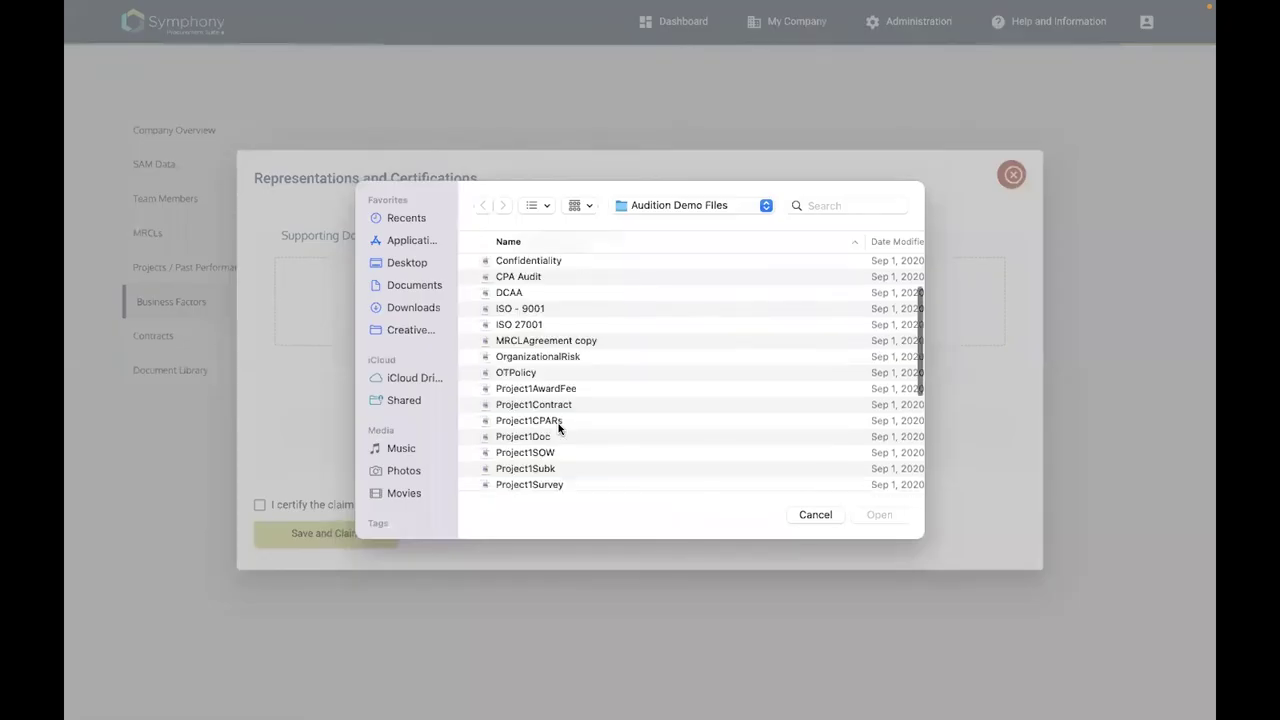
pyautogui.scroll(-5, 530, 383)
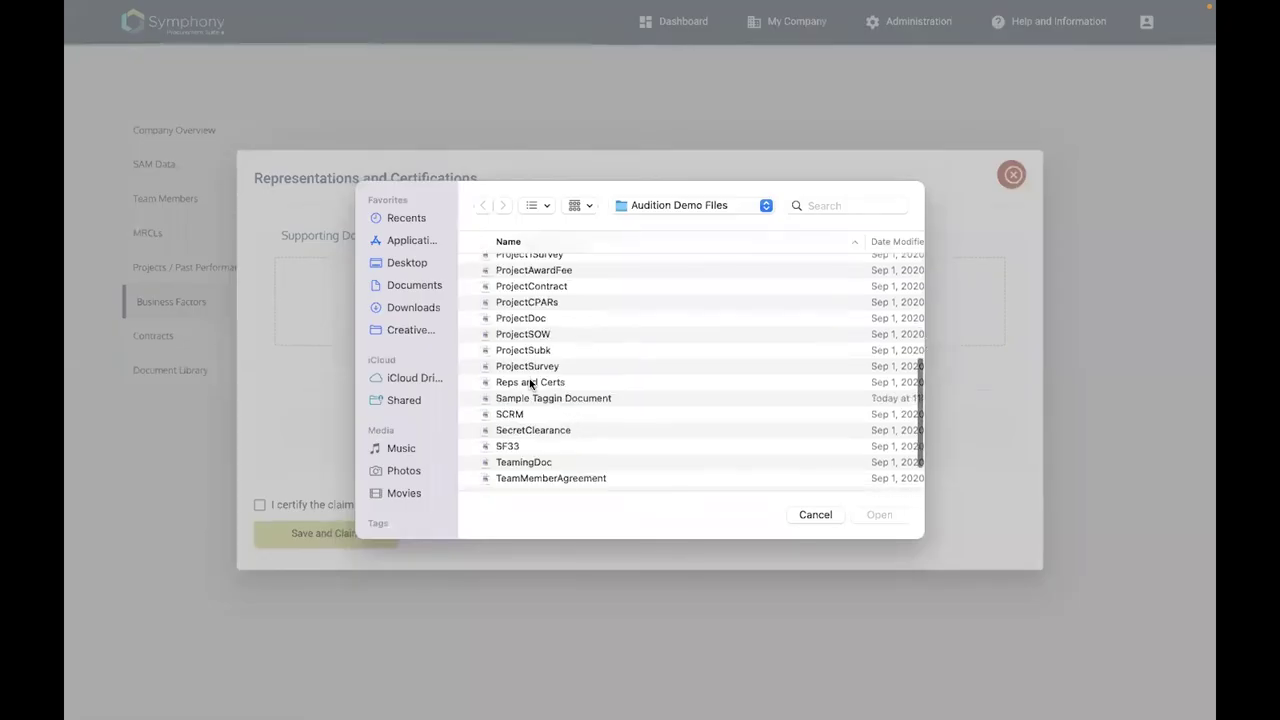
# Attach Reps and Certs.pdf and claim Representations and Certifications, then bring up GSA 527
pyautogui.click(529, 380)
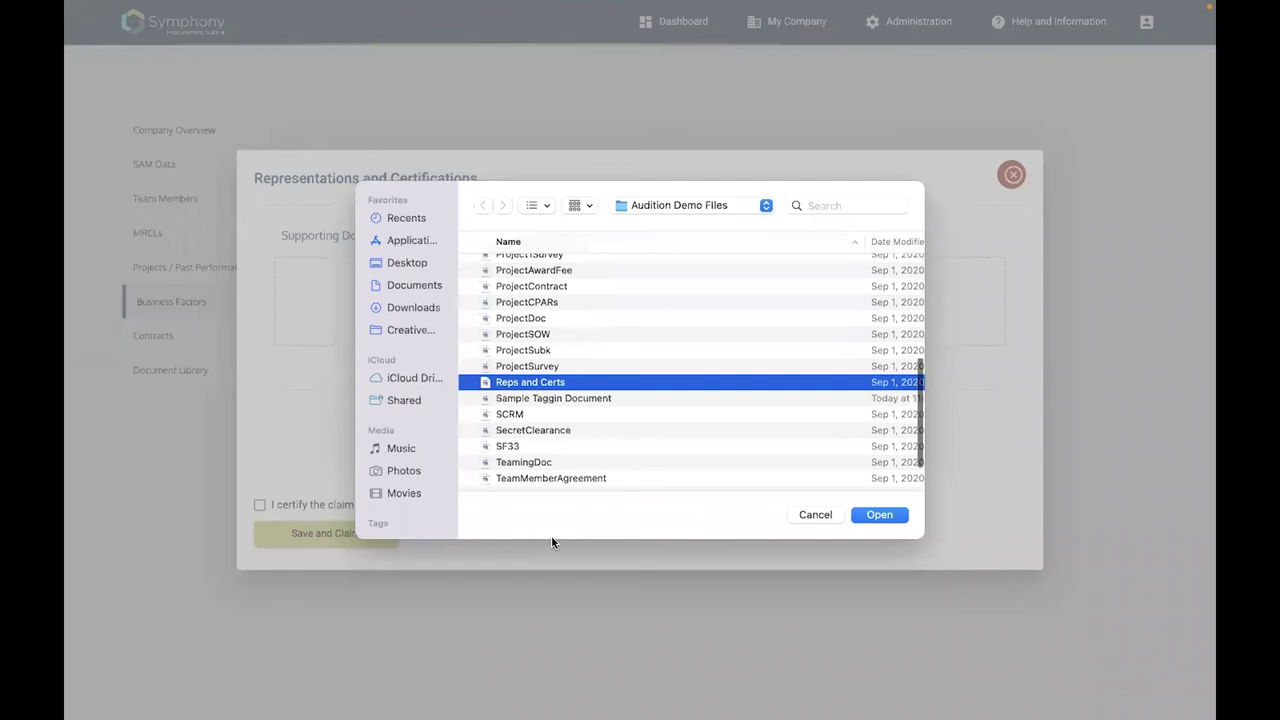
pyautogui.press('Return')
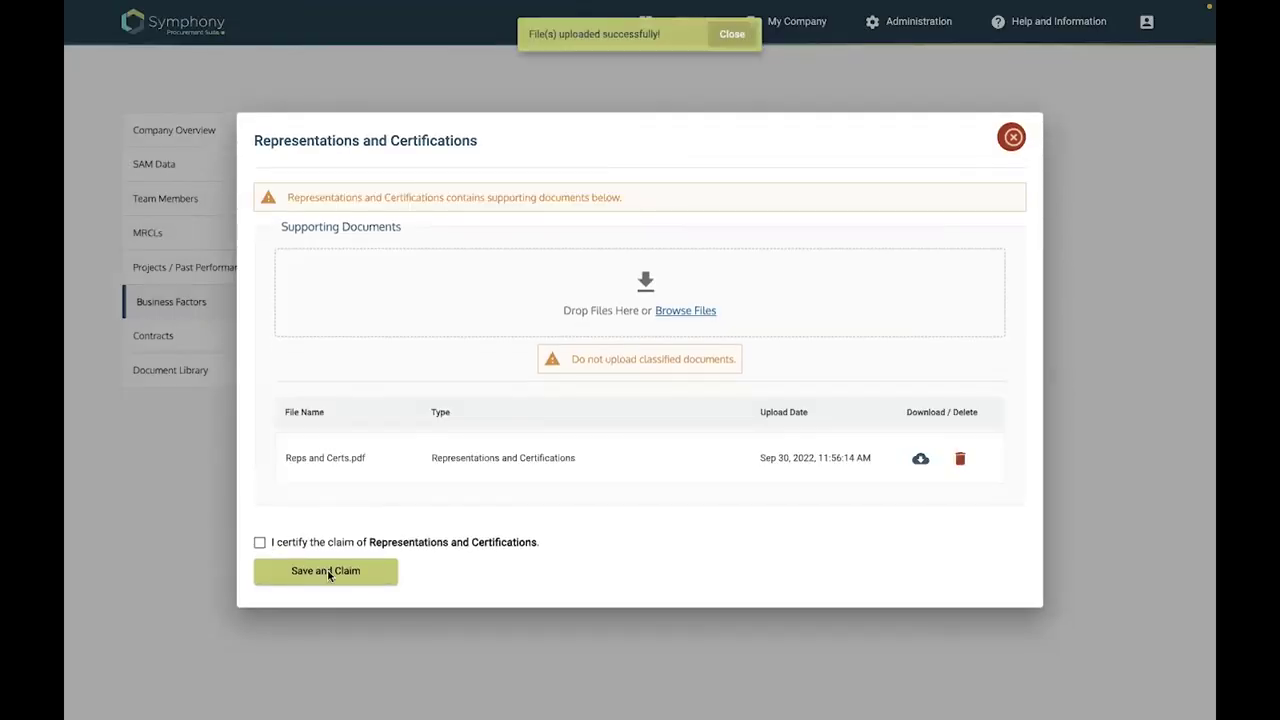
pyautogui.click(328, 573)
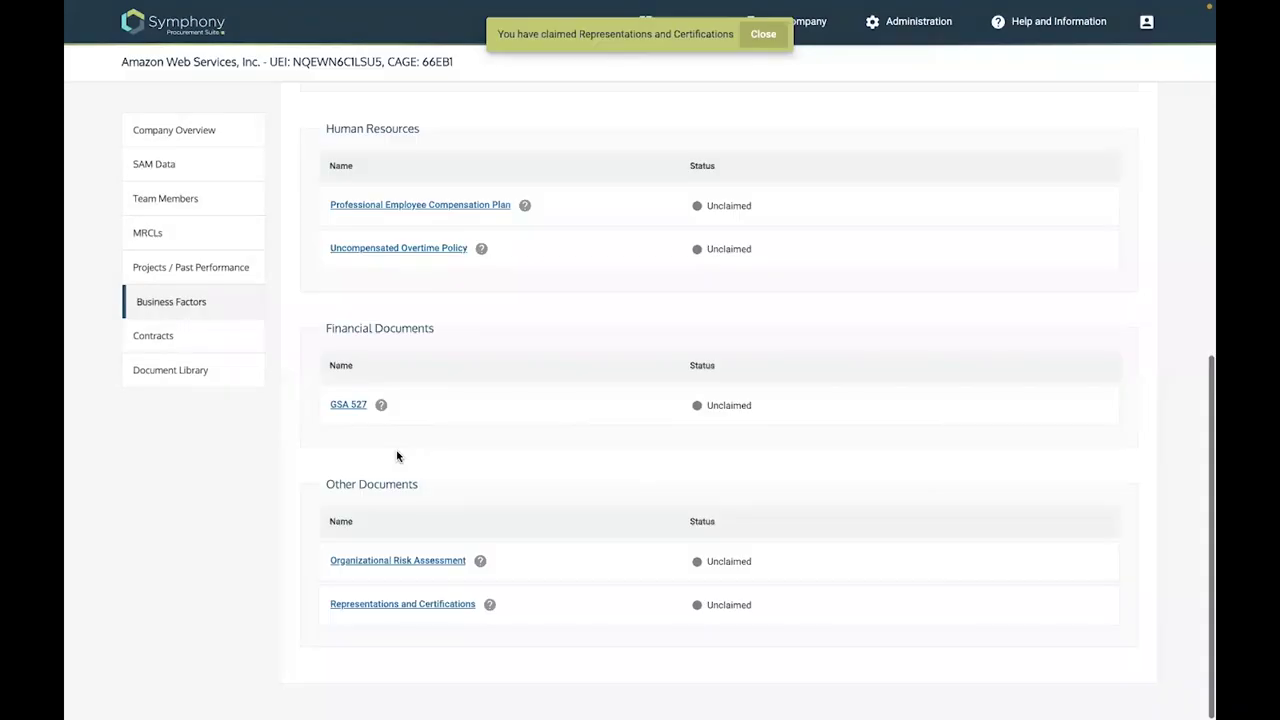
pyautogui.click(345, 405)
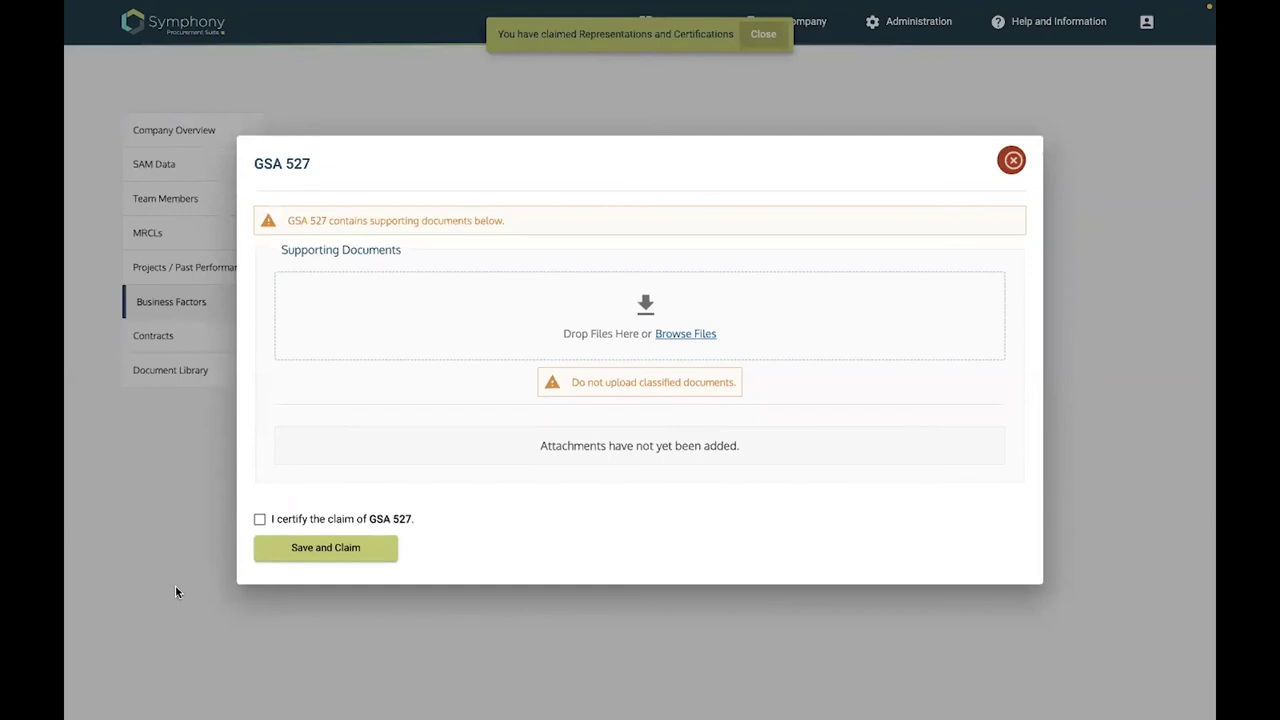
# Certify and claim GSA 527 with 527.pdf uploaded, then open the Uncompensated Overtime Policy claim
pyautogui.click(259, 519)
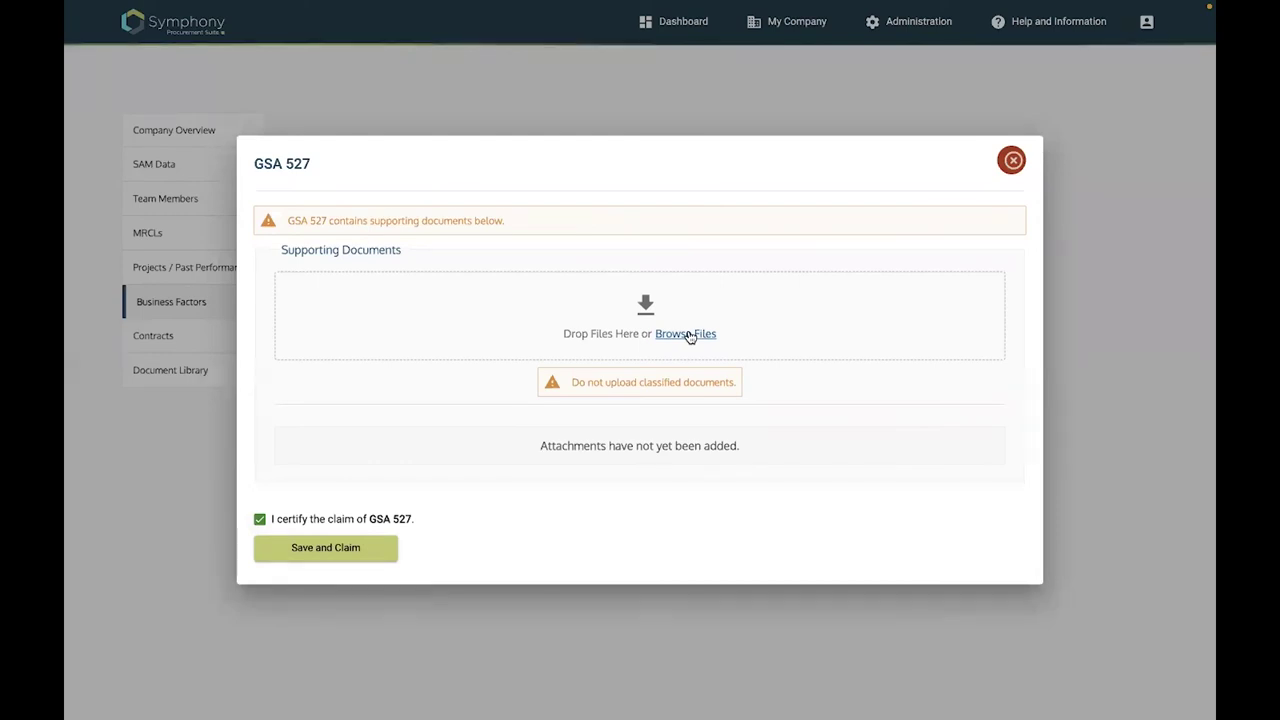
pyautogui.click(690, 335)
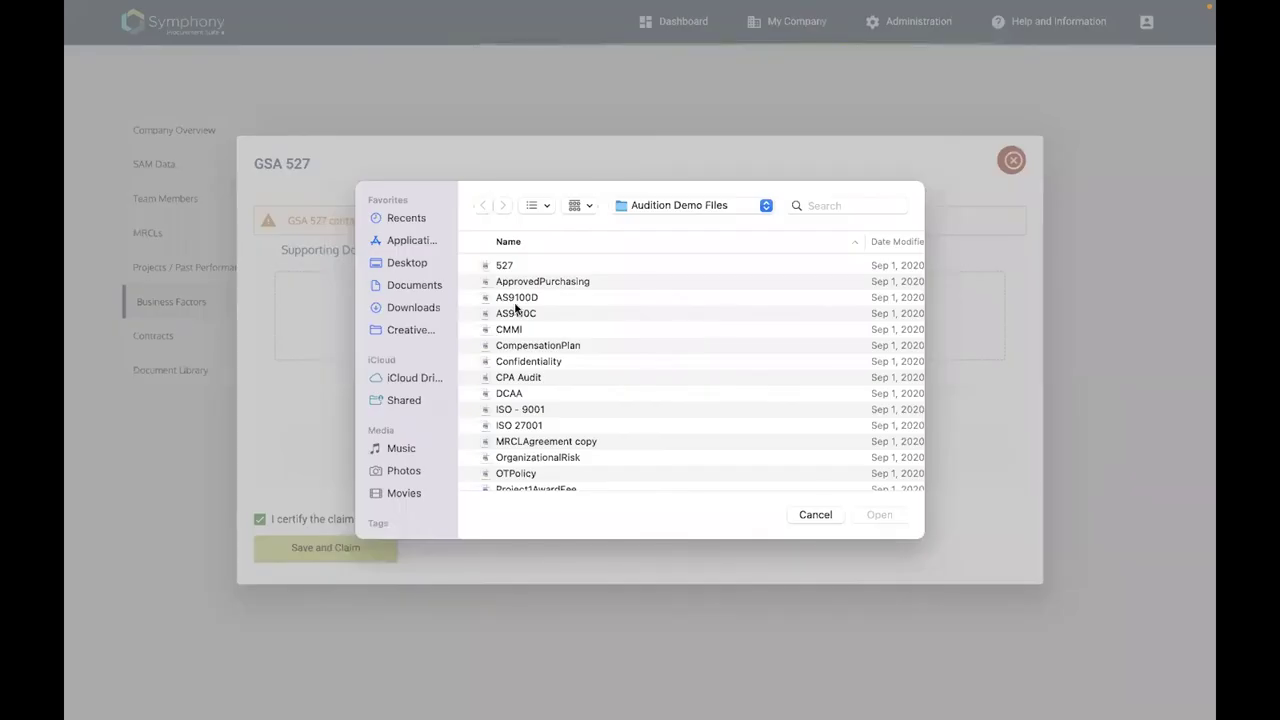
pyautogui.click(531, 268)
pyautogui.click(886, 514)
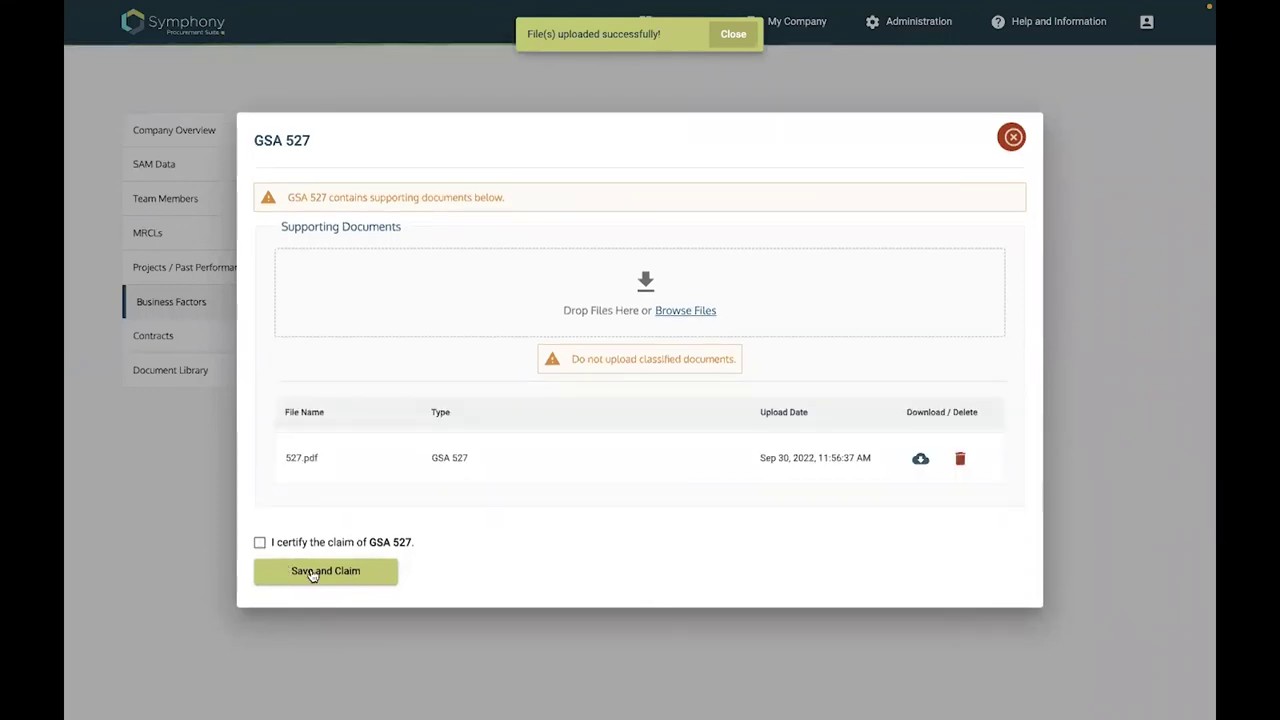
pyautogui.click(259, 542)
pyautogui.click(310, 572)
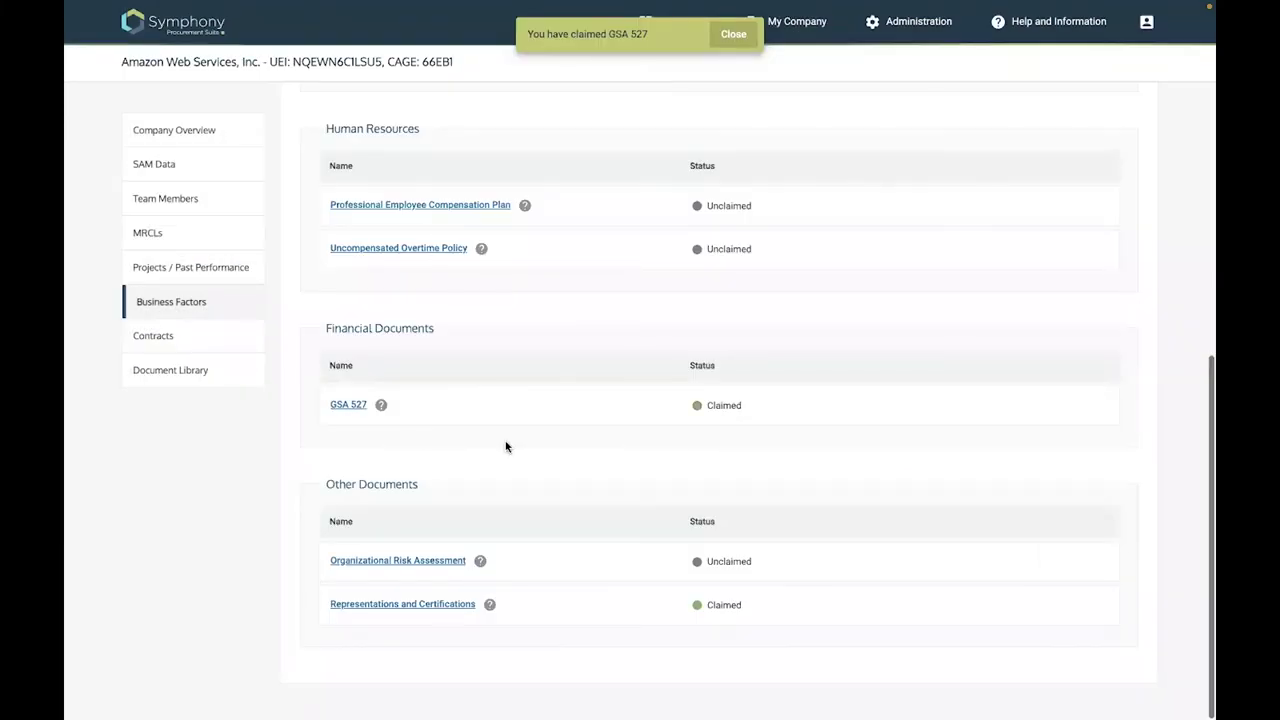
pyautogui.scroll(1, 398, 370)
pyautogui.click(398, 366)
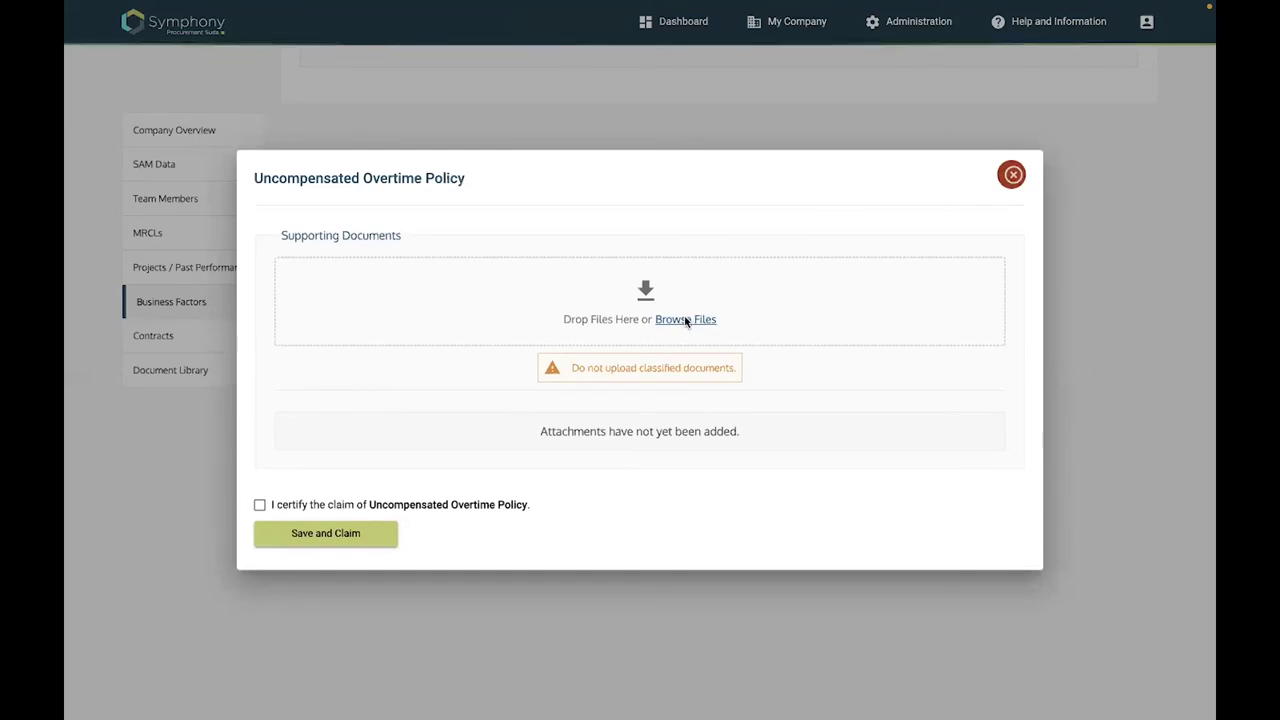
# Attach OTPolicy.pdf as supporting document and save the Uncompensated Overtime Policy claim as Claimed
pyautogui.click(686, 320)
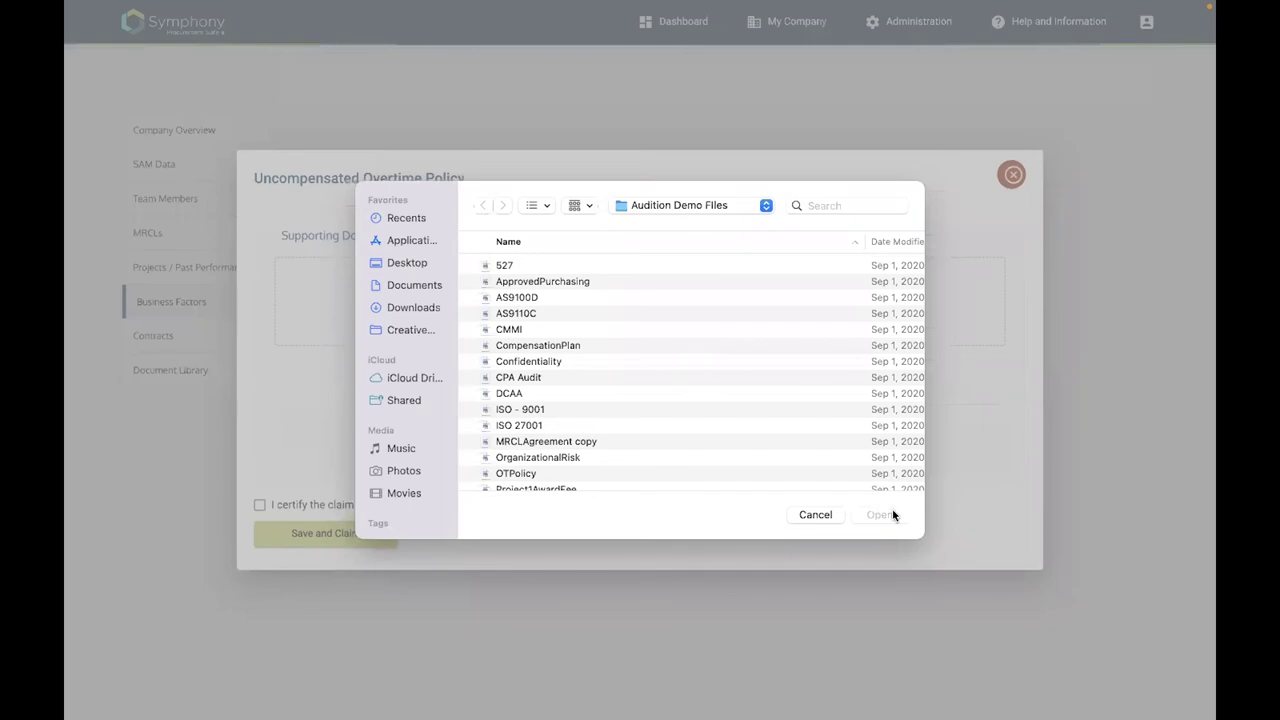
pyautogui.scroll(-3, 893, 515)
pyautogui.press('Escape')
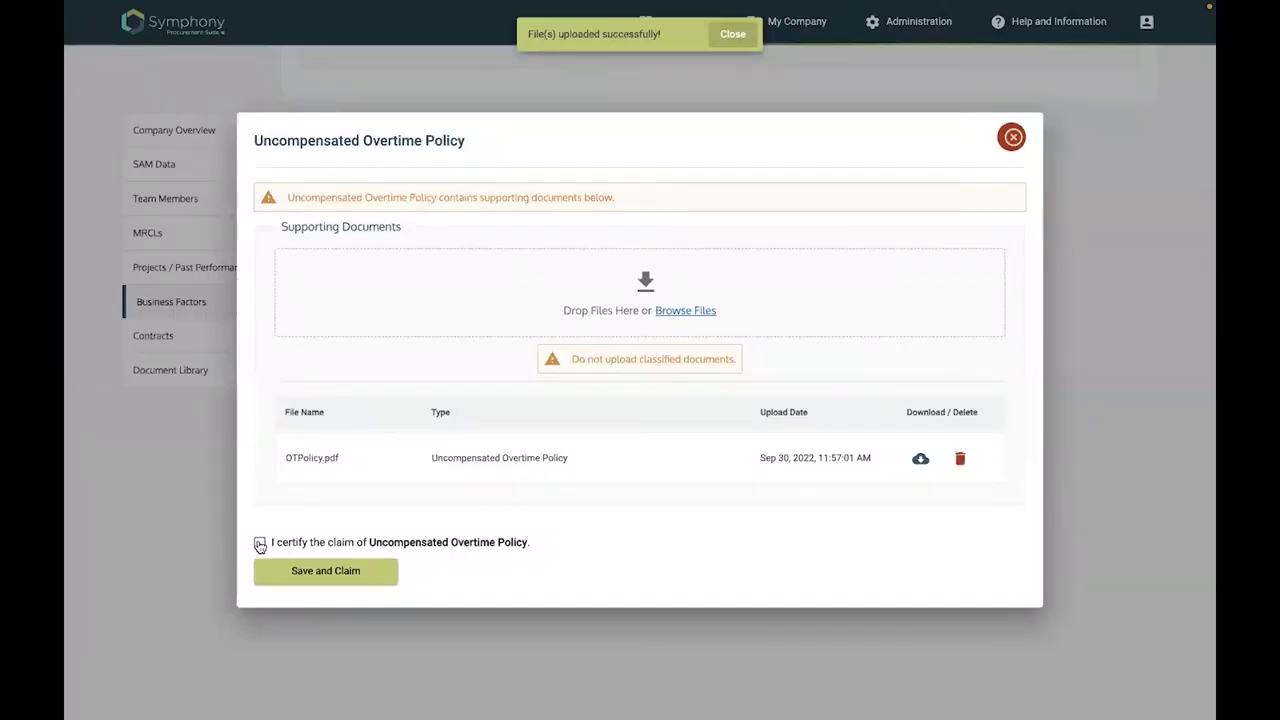
pyautogui.click(330, 571)
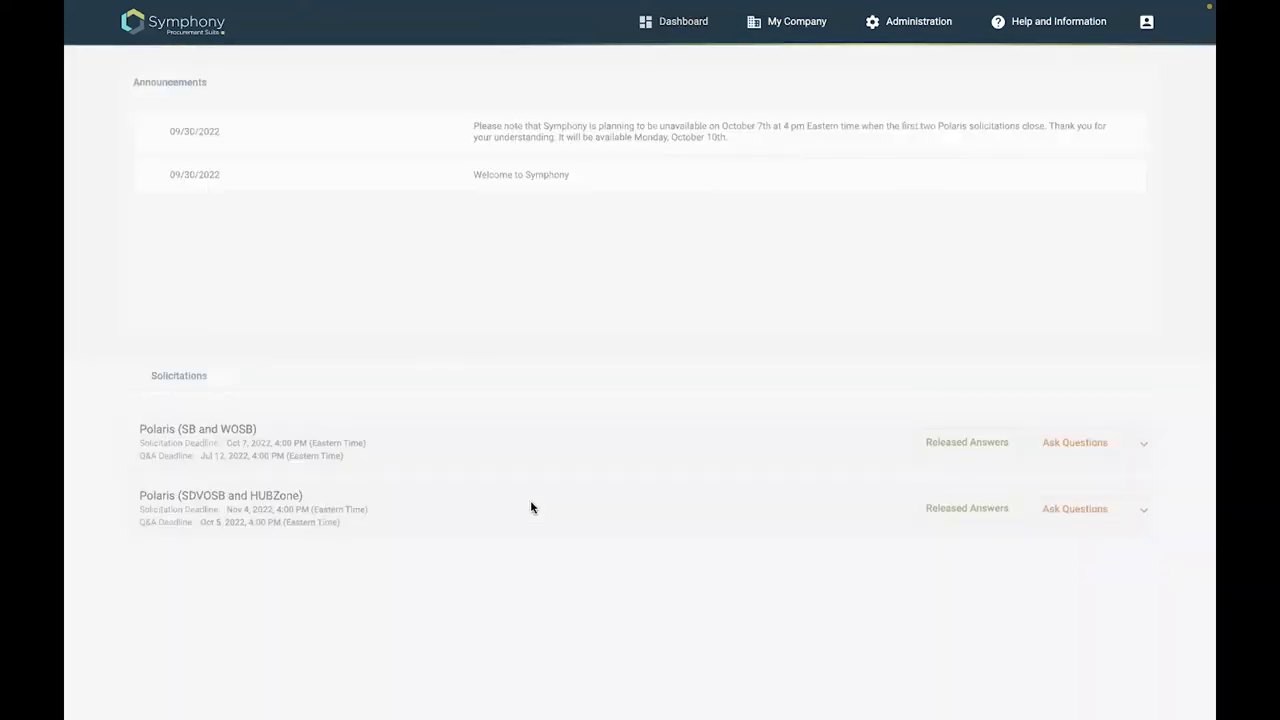
# From the dashboard, continue the Polaris SDVOSB Pool submission
pyautogui.scroll(-3, 1040, 540)
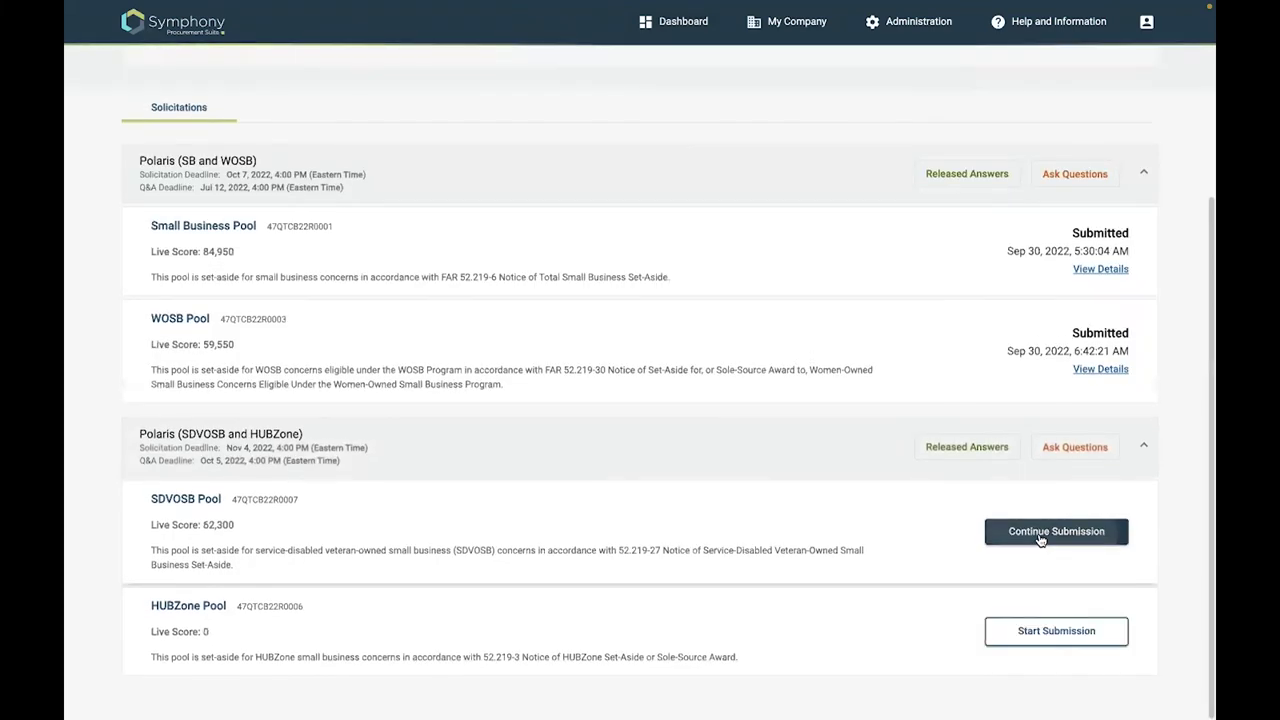
pyautogui.click(1046, 518)
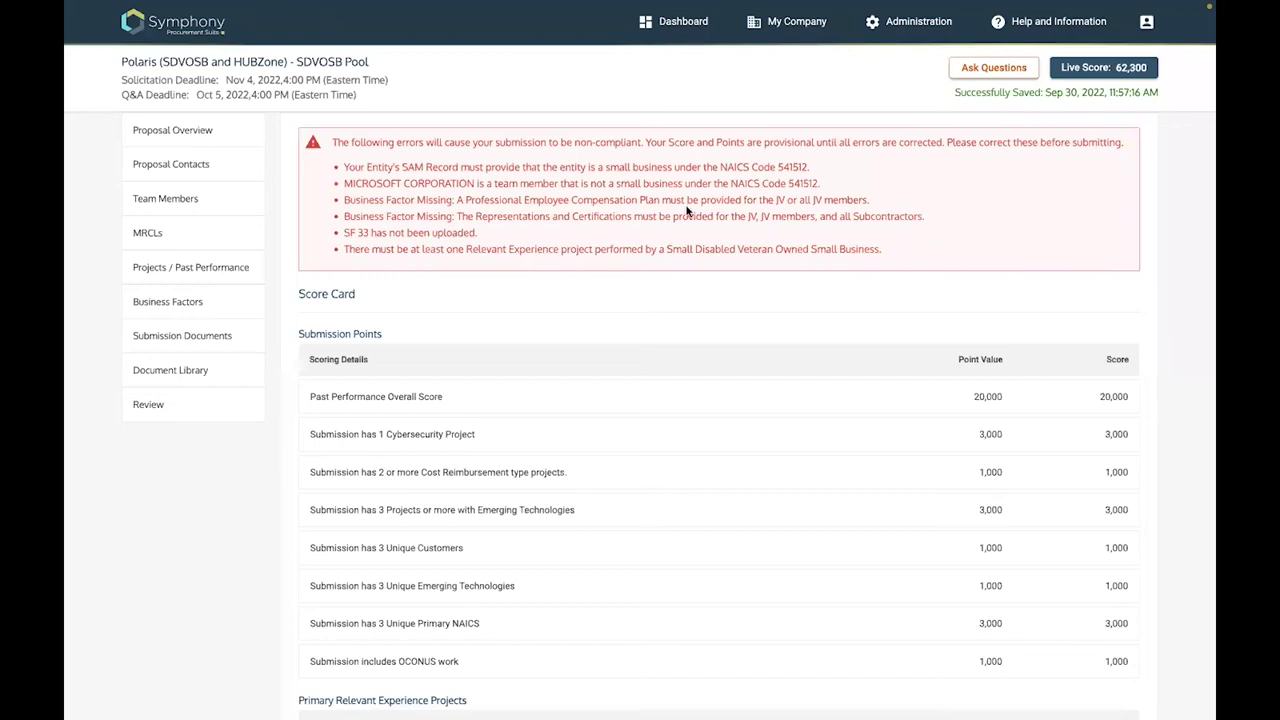
# Highlight the Representations and Certifications and missing compensation plan compliance errors
pyautogui.moveTo(926, 216); pyautogui.dragTo(620, 216)
pyautogui.moveTo(870, 200); pyautogui.dragTo(466, 200)
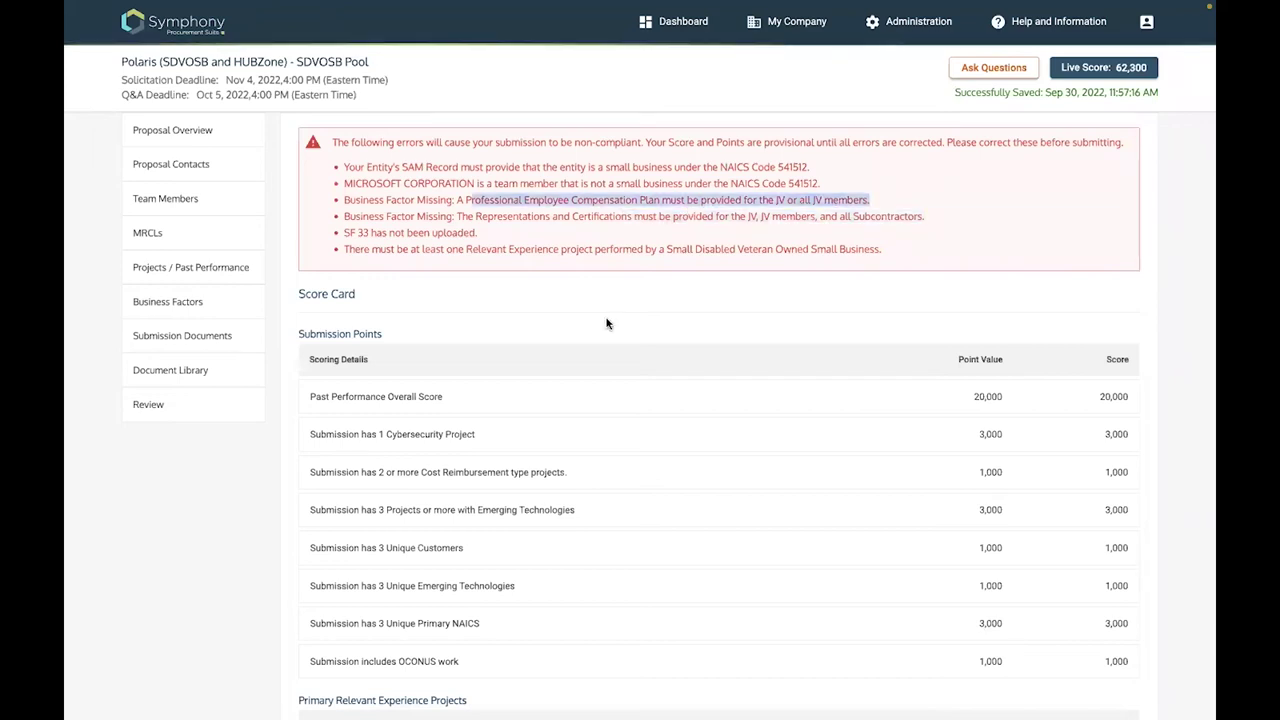
pyautogui.click(606, 323)
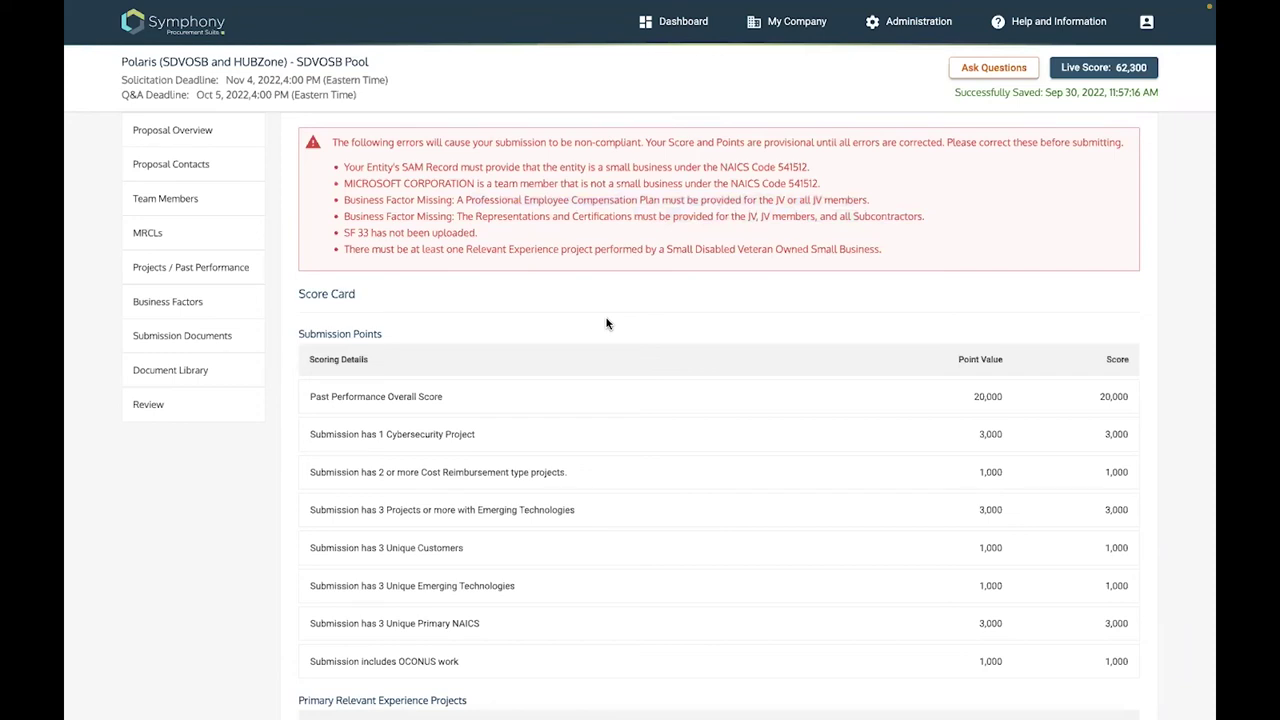
# Read the Scoring Information table down to the 62,300 Total Score, then return to the dashboard
pyautogui.scroll(-2, 521, 231)
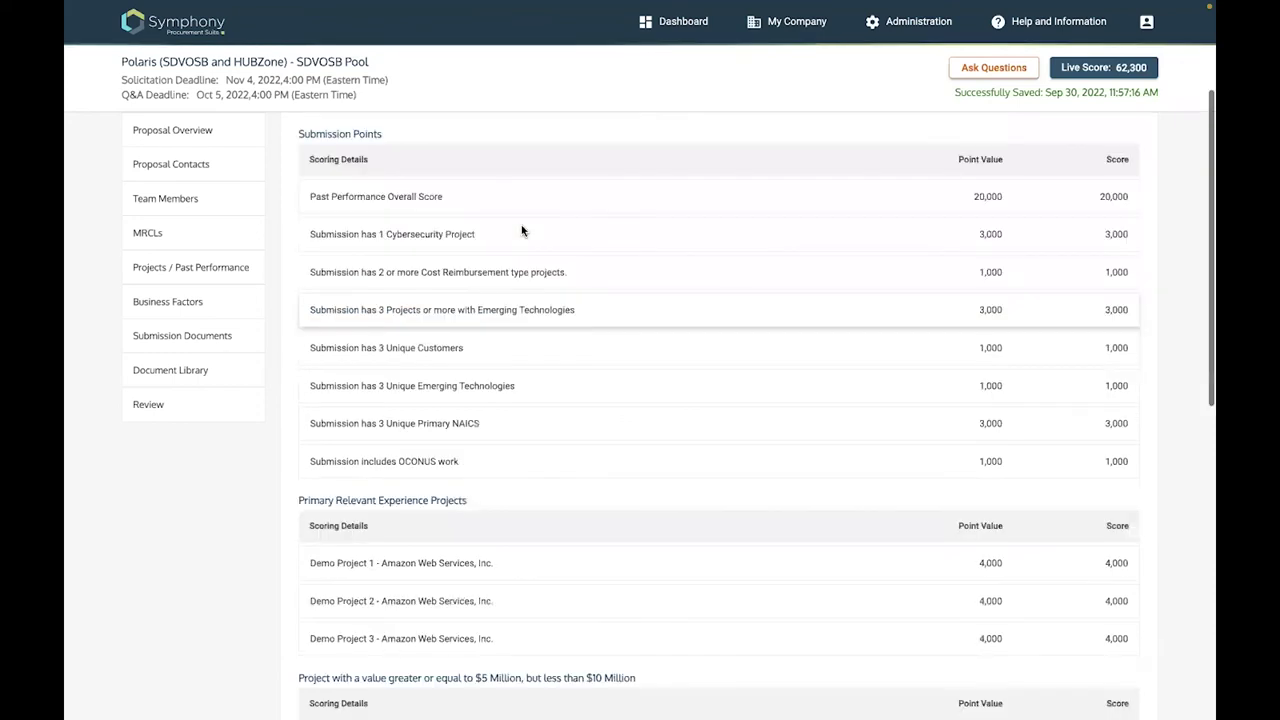
pyautogui.scroll(-1, 564, 272)
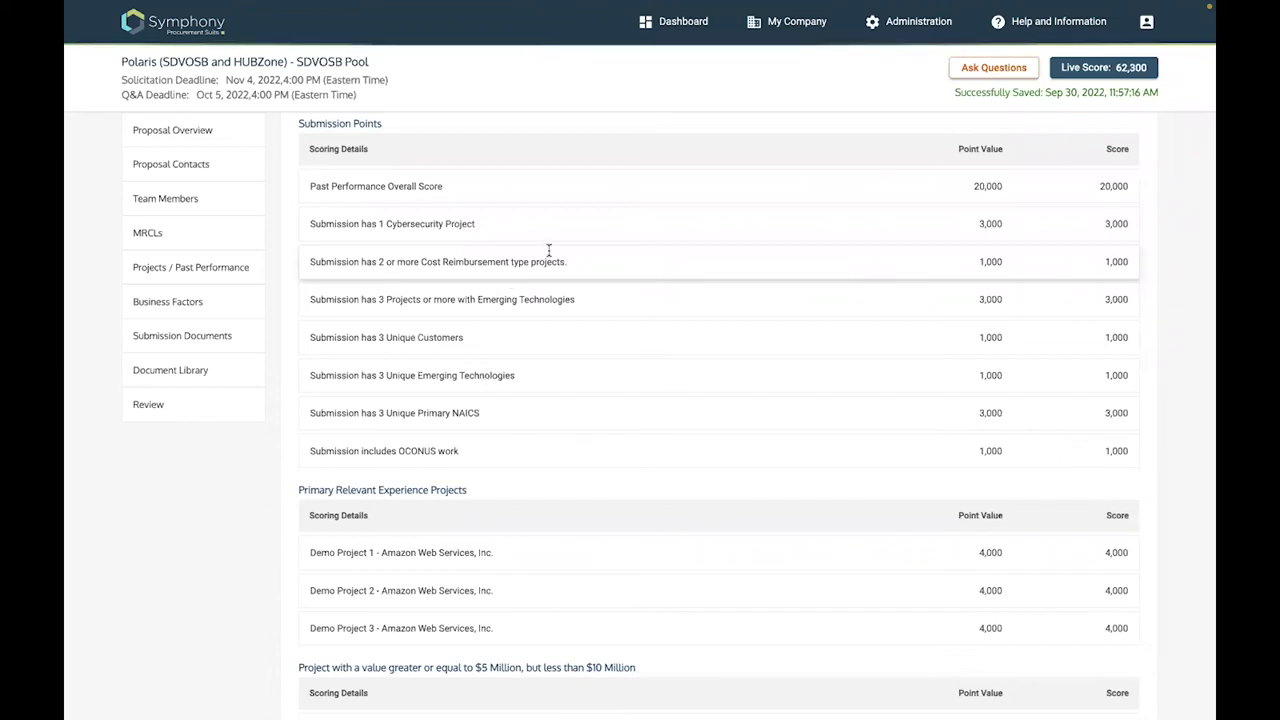
pyautogui.scroll(-1, 548, 249)
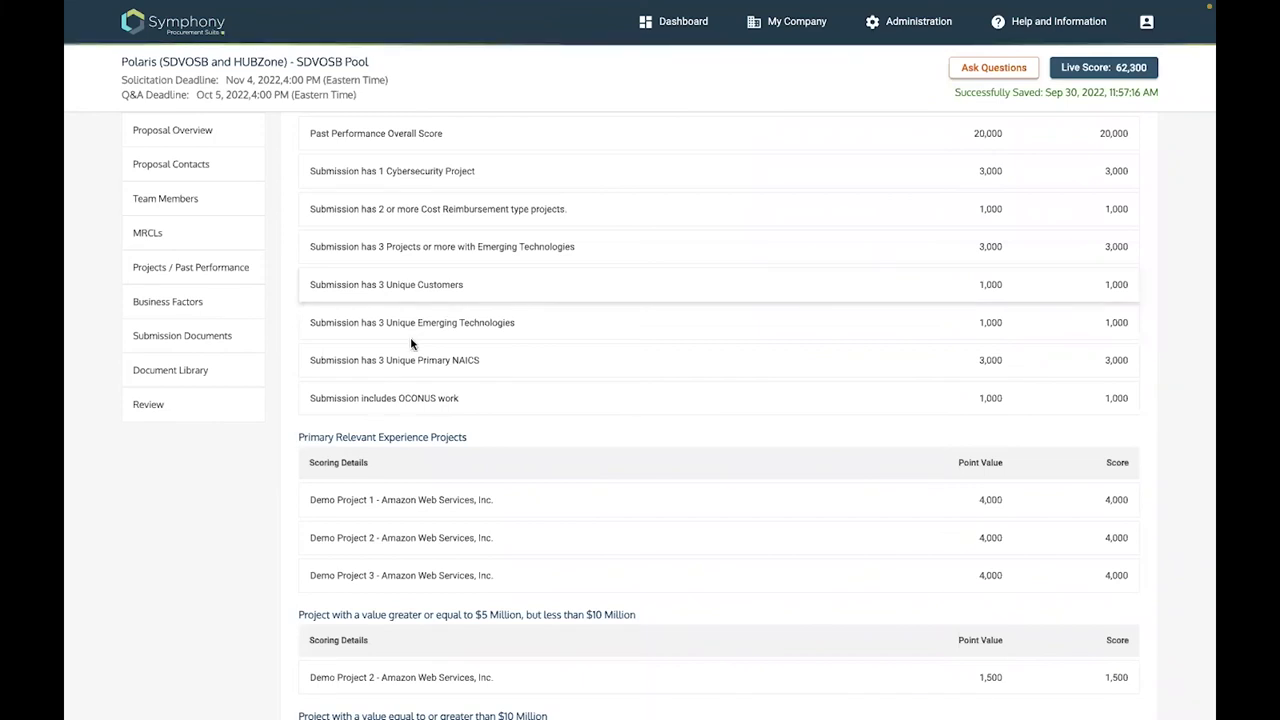
pyautogui.scroll(-1, 480, 311)
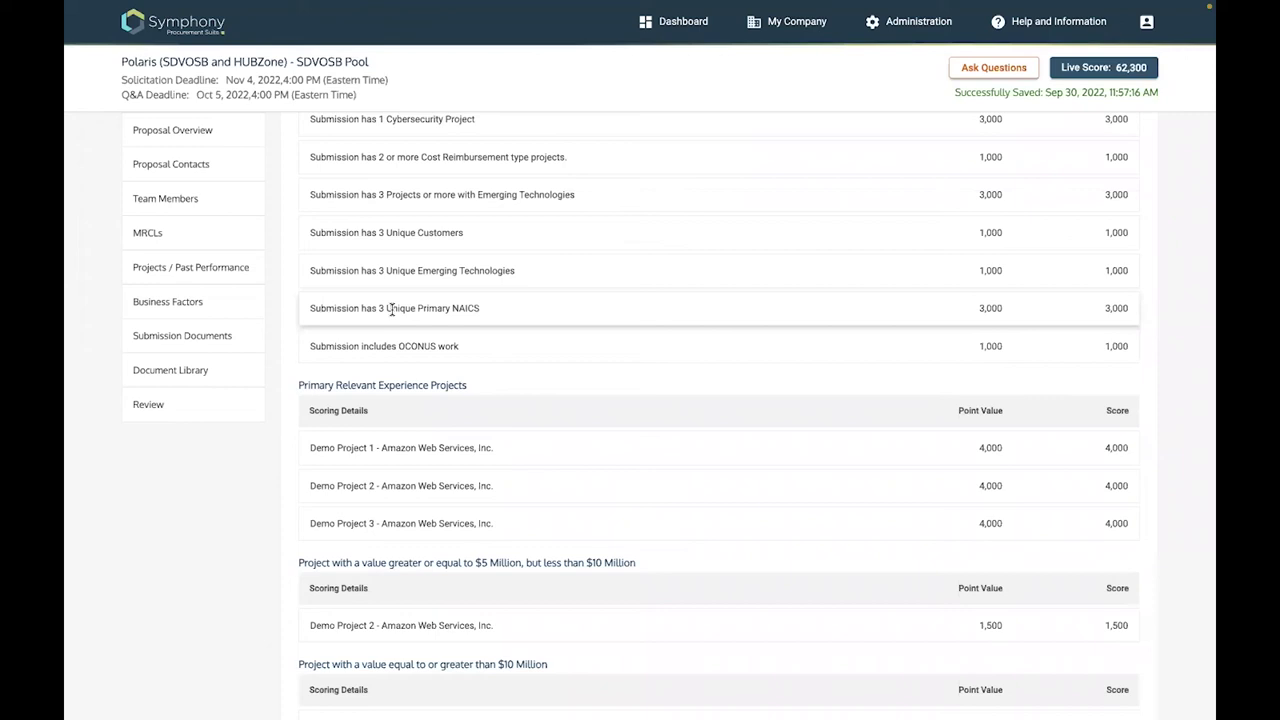
pyautogui.moveTo(388, 308); pyautogui.dragTo(480, 308)
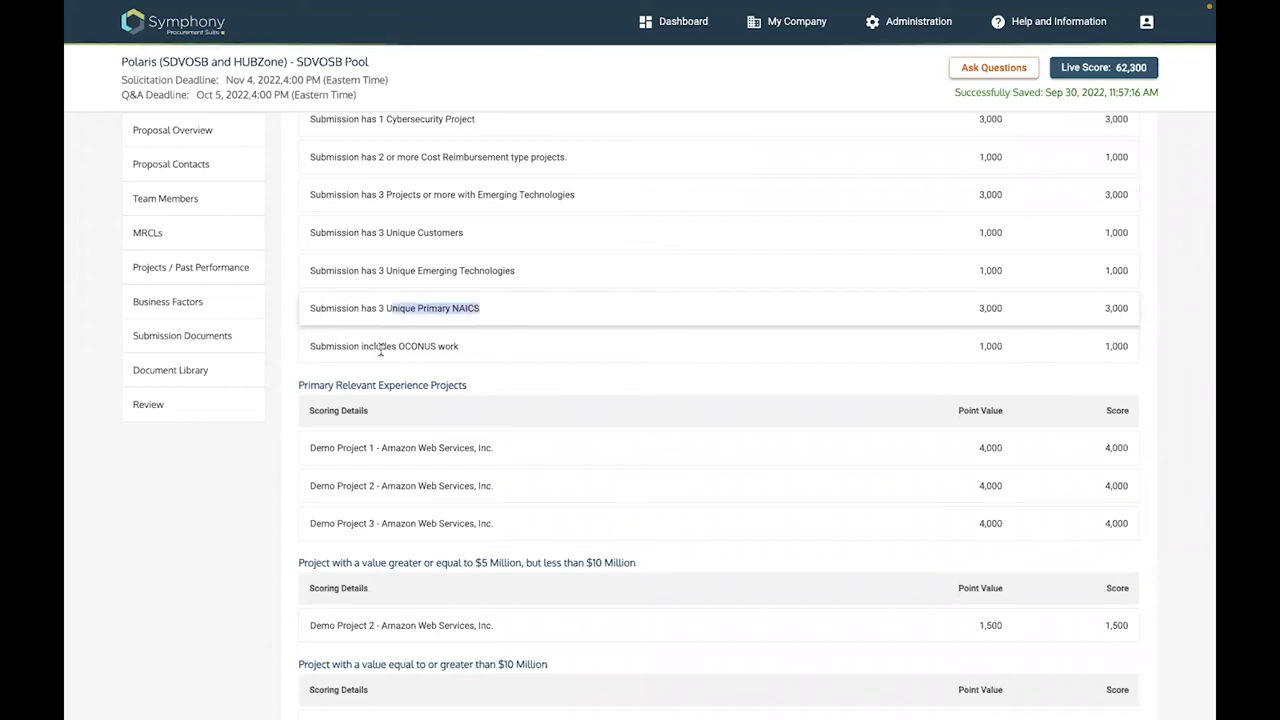
pyautogui.scroll(-2, 381, 354)
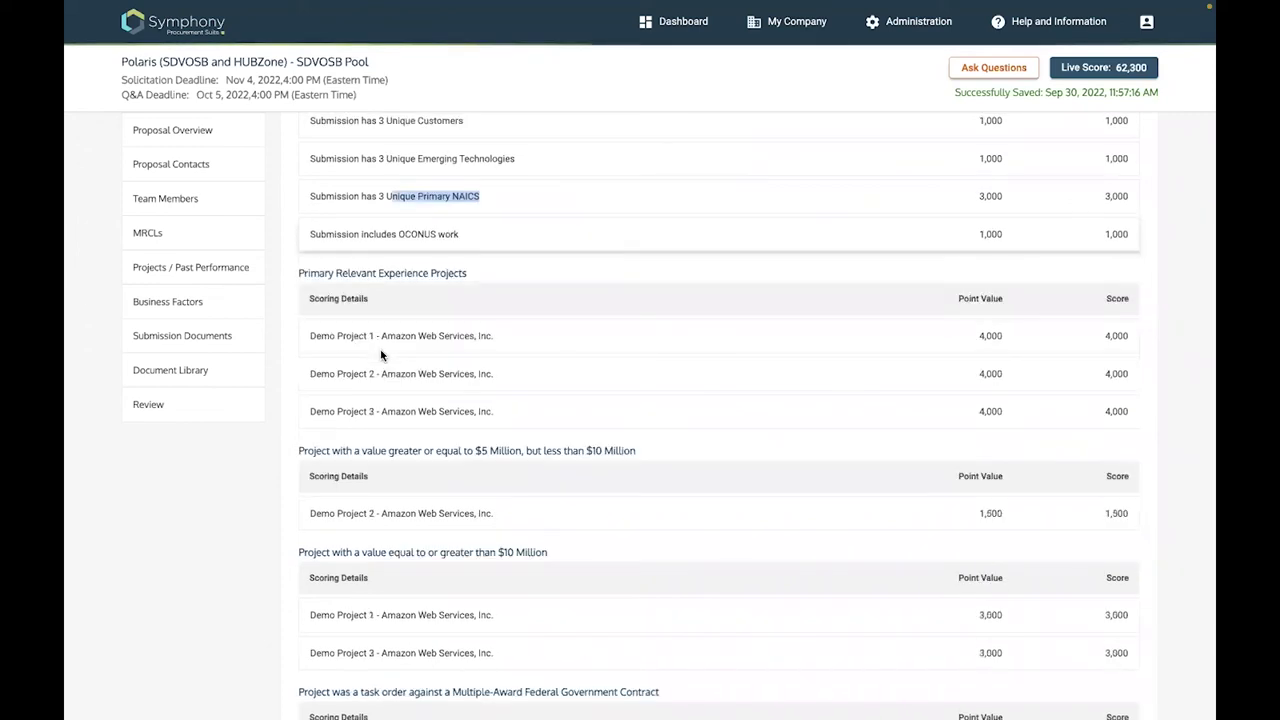
pyautogui.scroll(-2, 381, 352)
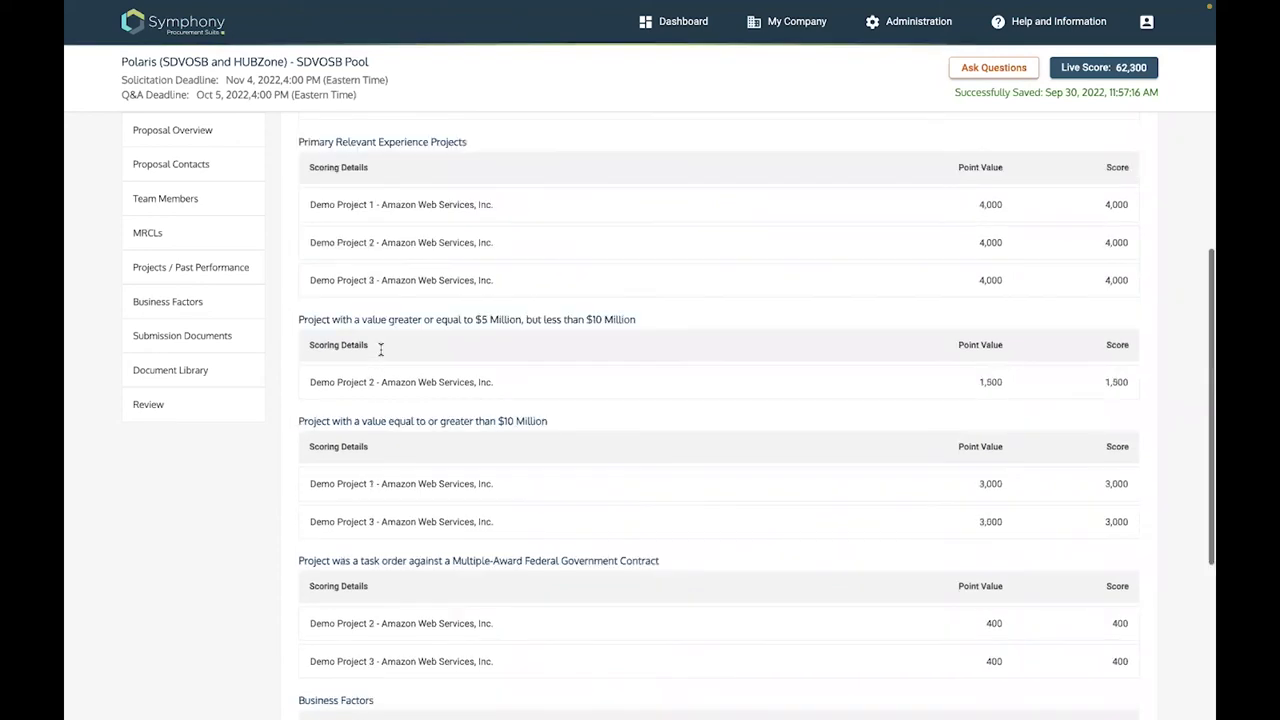
pyautogui.scroll(-3, 380, 348)
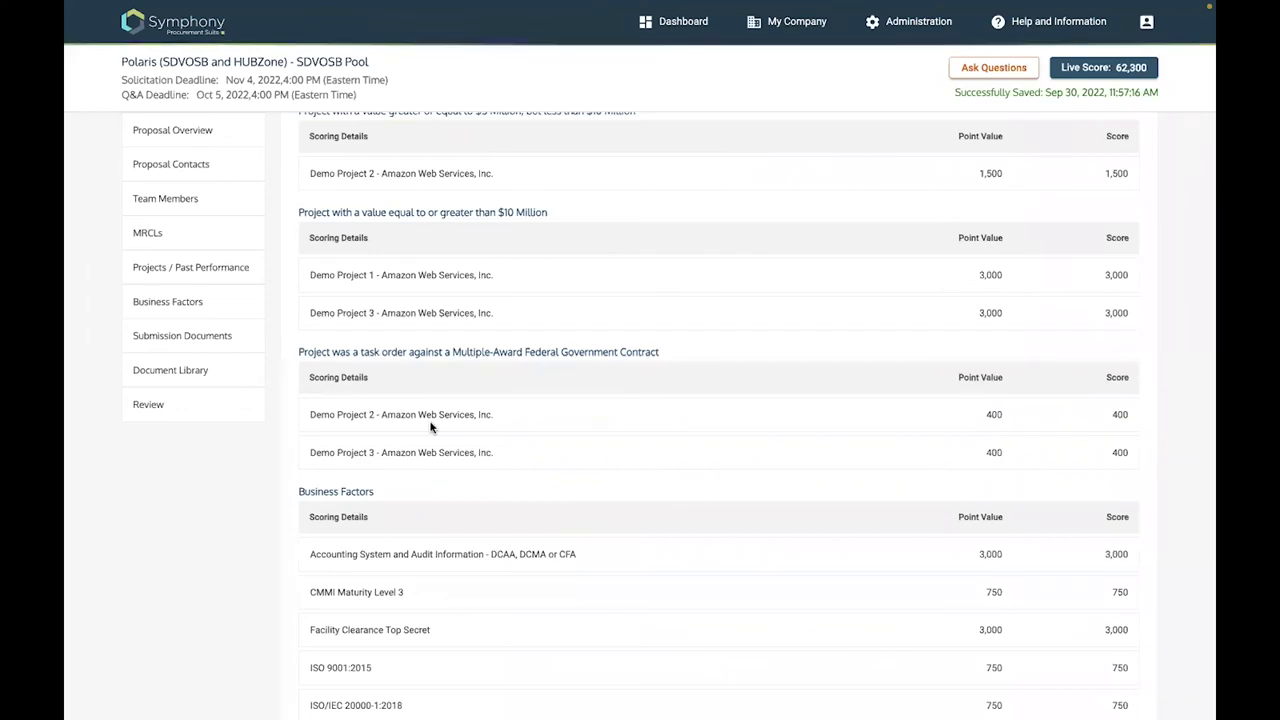
pyautogui.scroll(-2, 433, 480)
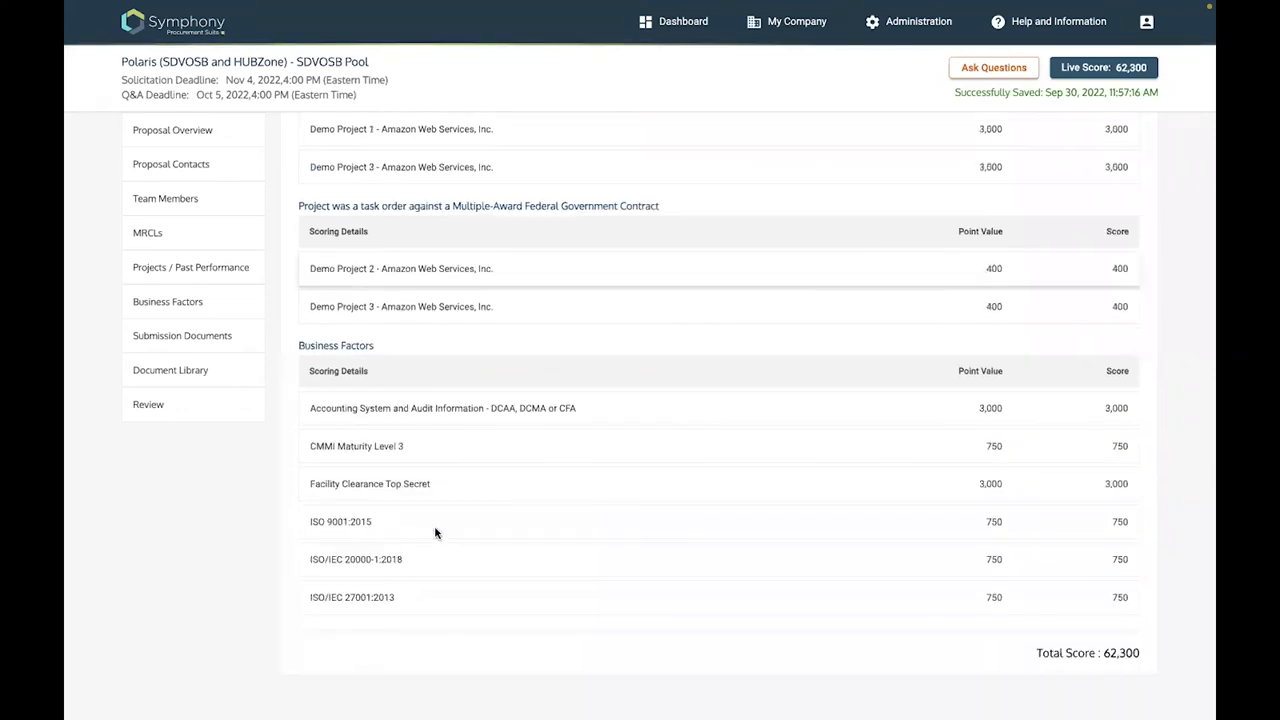
pyautogui.scroll(1, 508, 435)
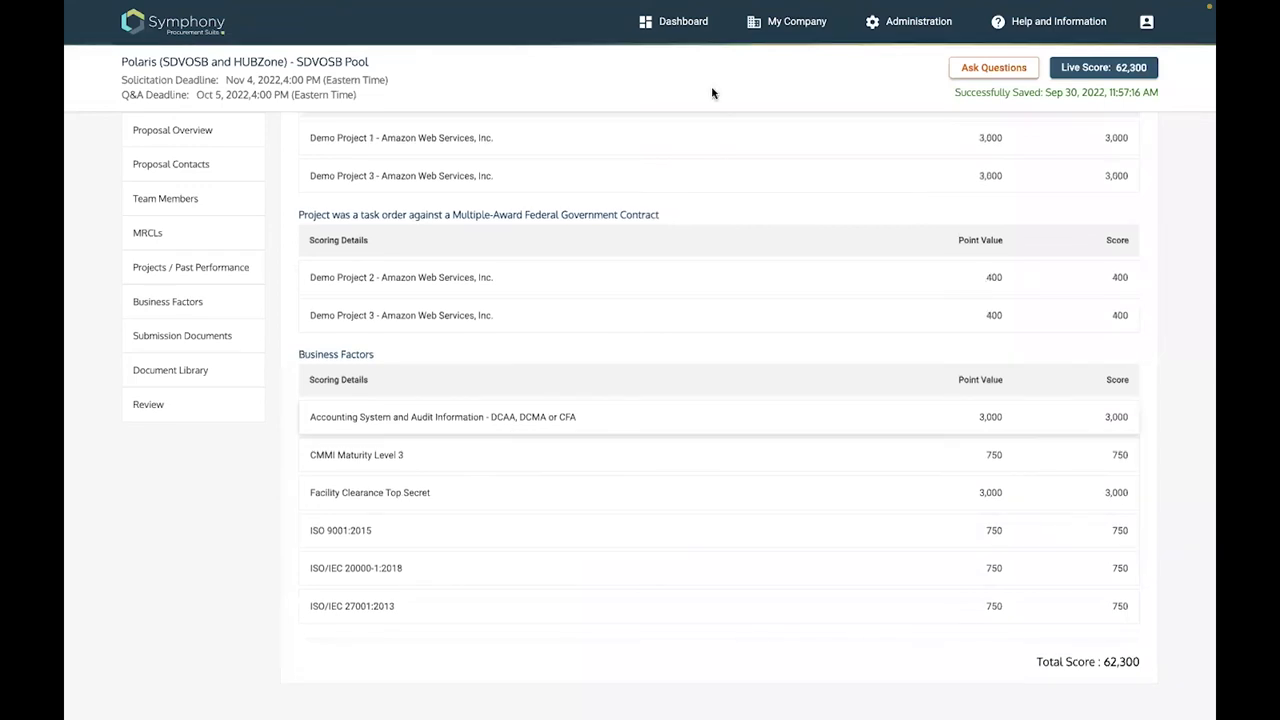
pyautogui.click(687, 23)
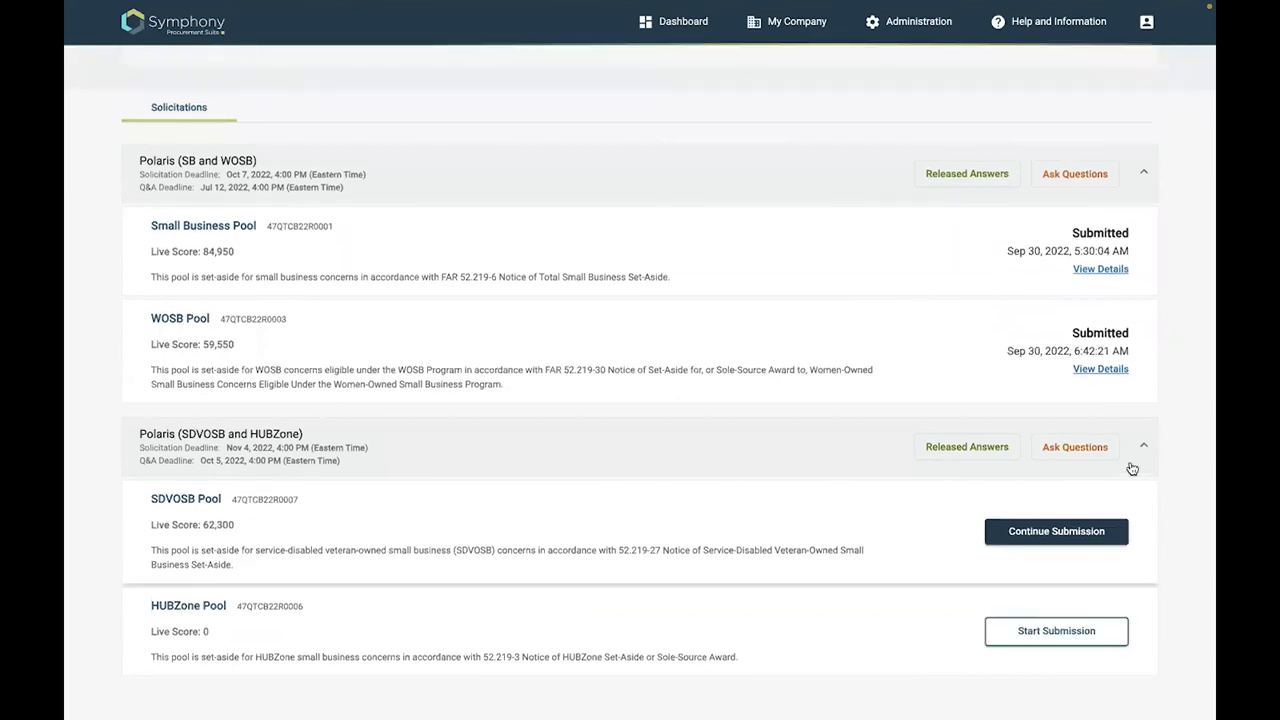
# Start the HUBZone Pool submission, skim its overview, and view Projects / Past Performance
pyautogui.click(1060, 635)
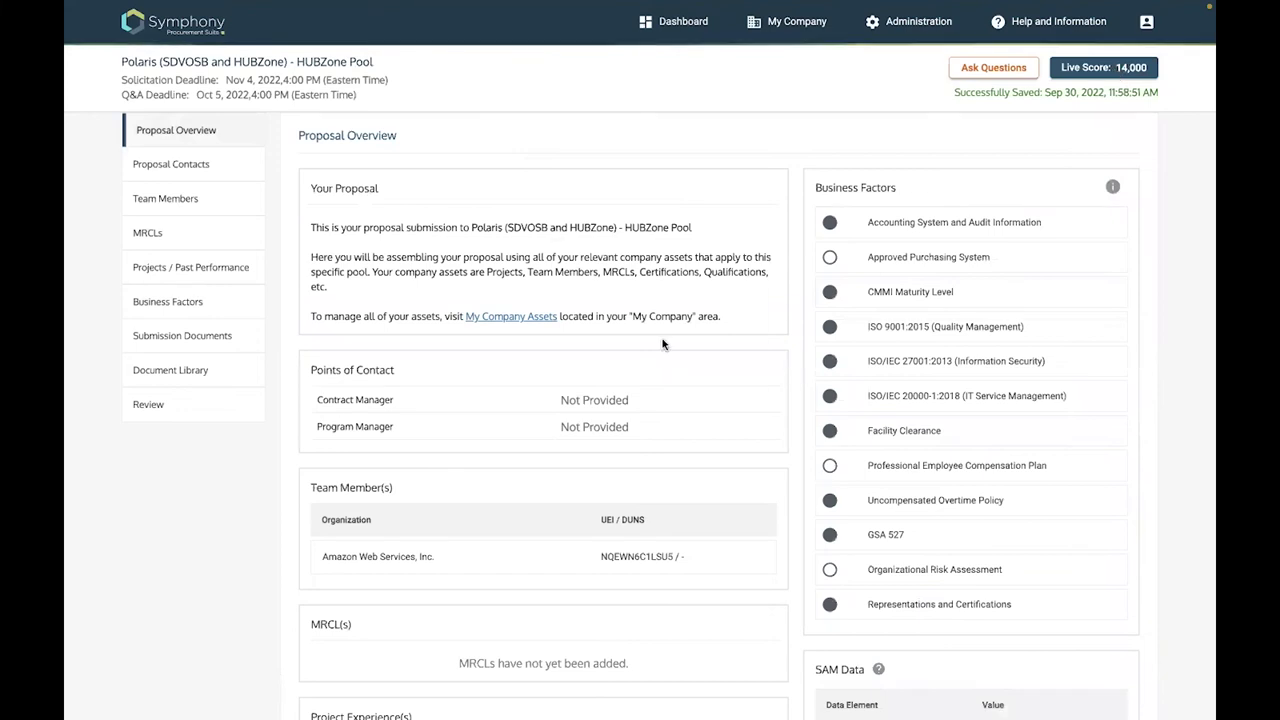
pyautogui.scroll(-3, 701, 445)
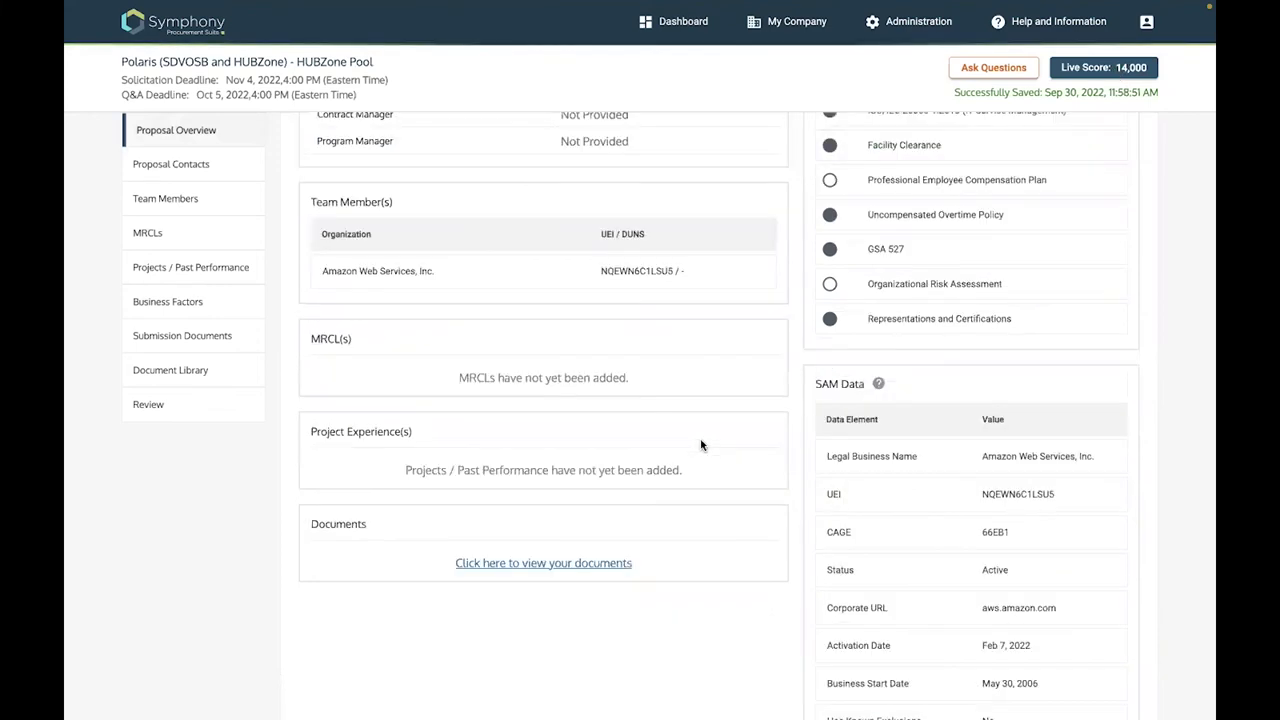
pyautogui.scroll(2, 701, 445)
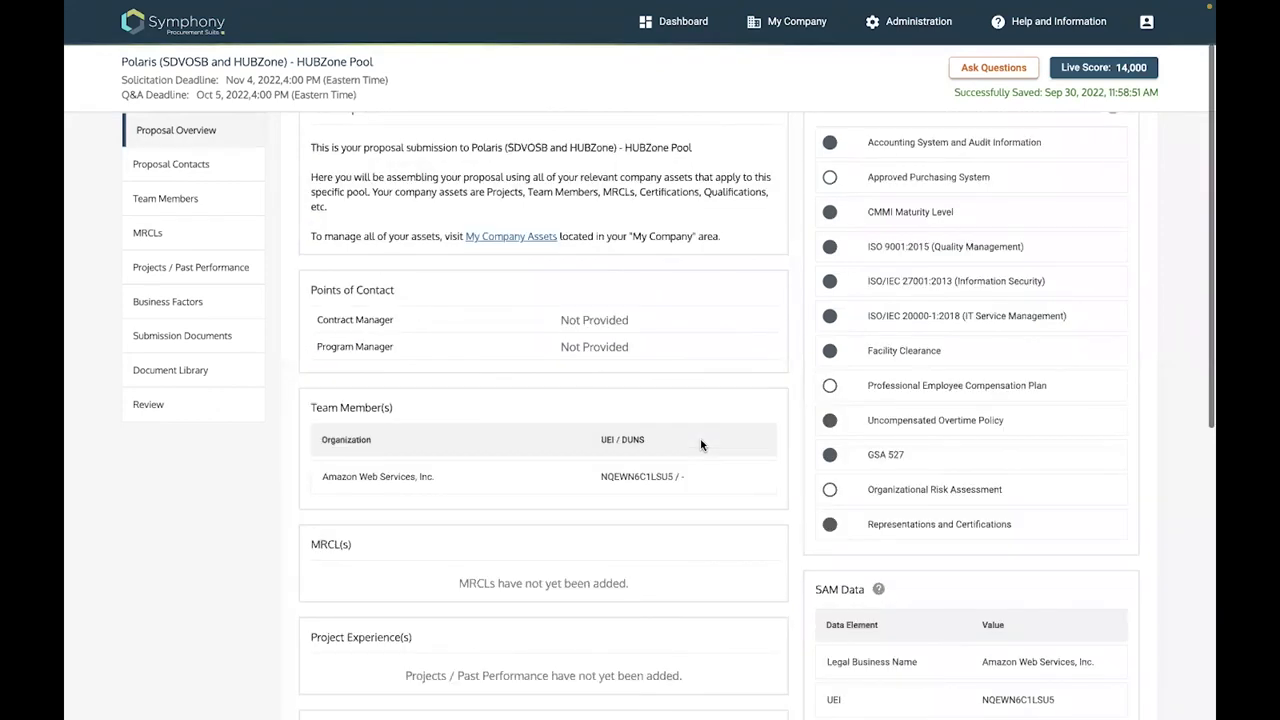
pyautogui.scroll(1, 701, 445)
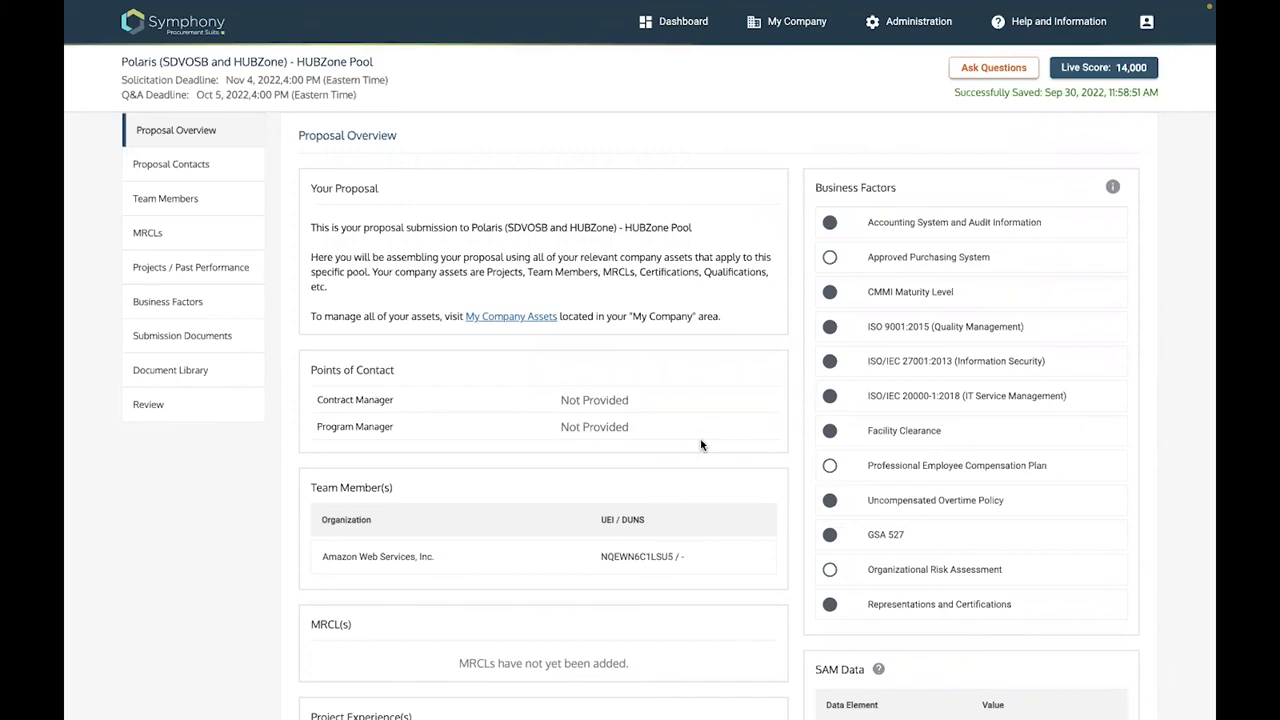
pyautogui.click(190, 268)
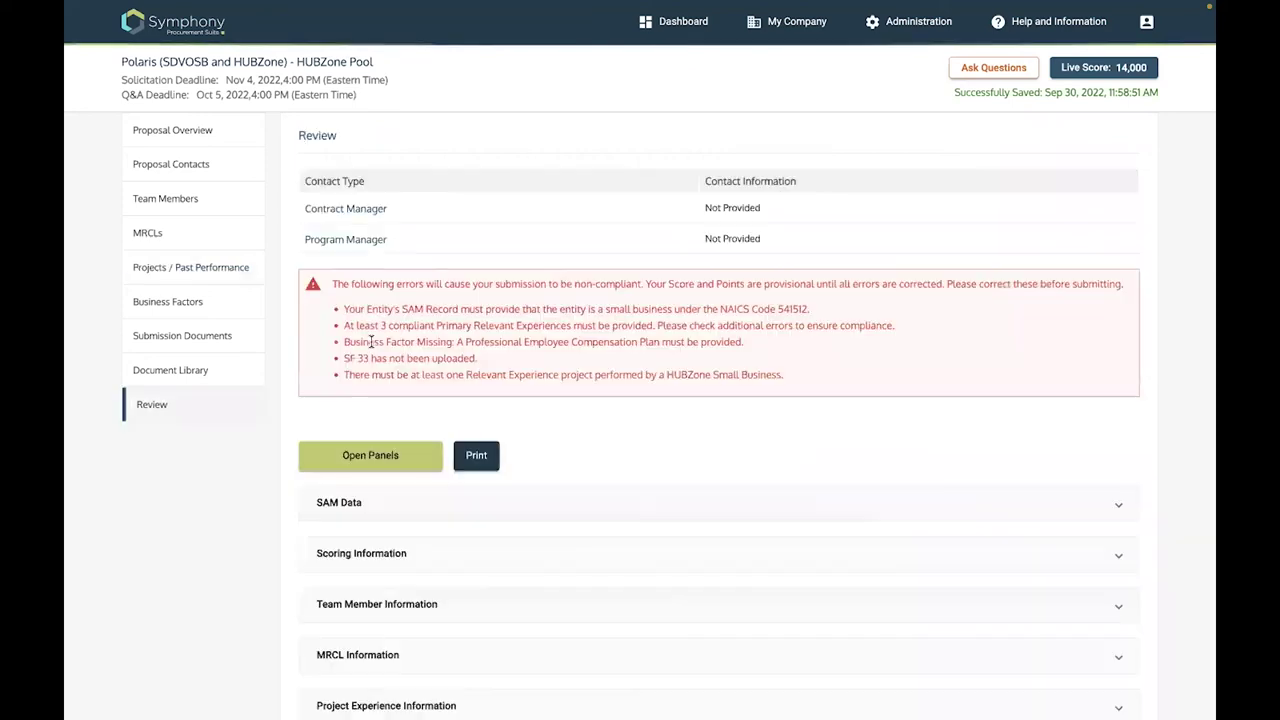
# Return to the dashboard and continue the SDVOSB Pool submission from its Polaris card
pyautogui.click(684, 22)
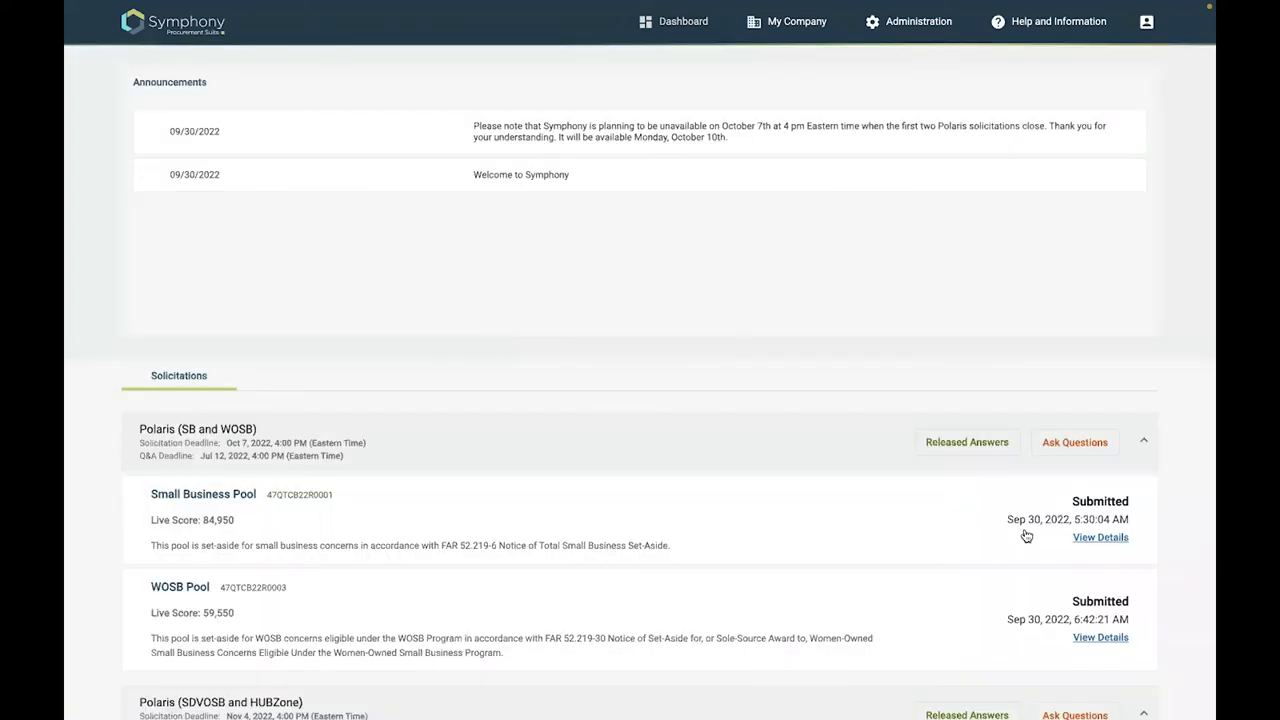
pyautogui.scroll(-3, 1025, 536)
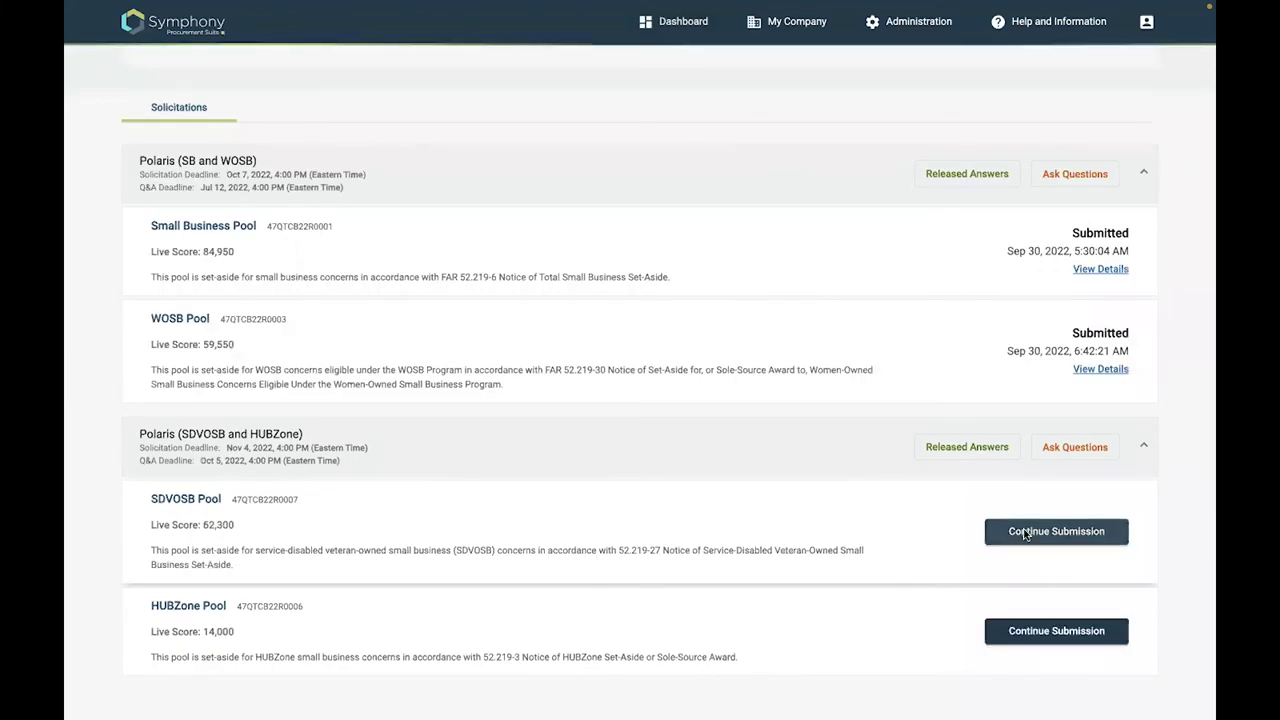
pyautogui.click(1025, 533)
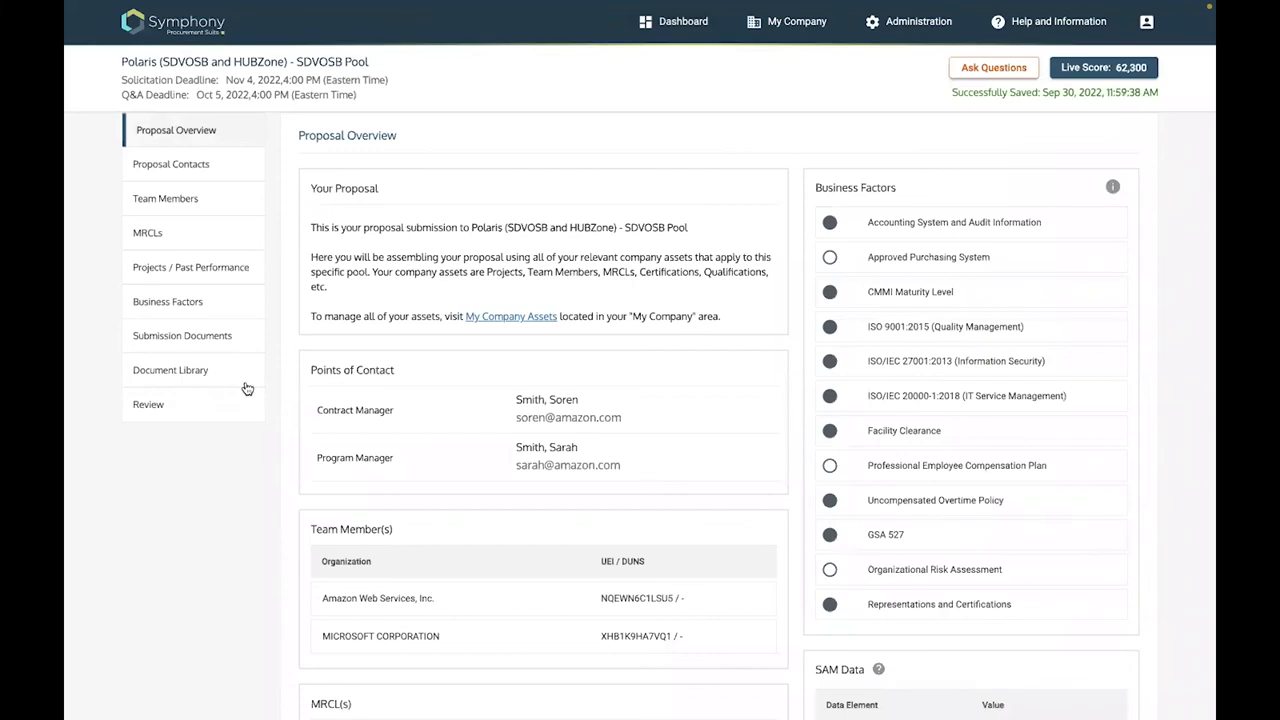
# Upload SF33.pdf under Submission Documents with document type SF 33
pyautogui.click(214, 339)
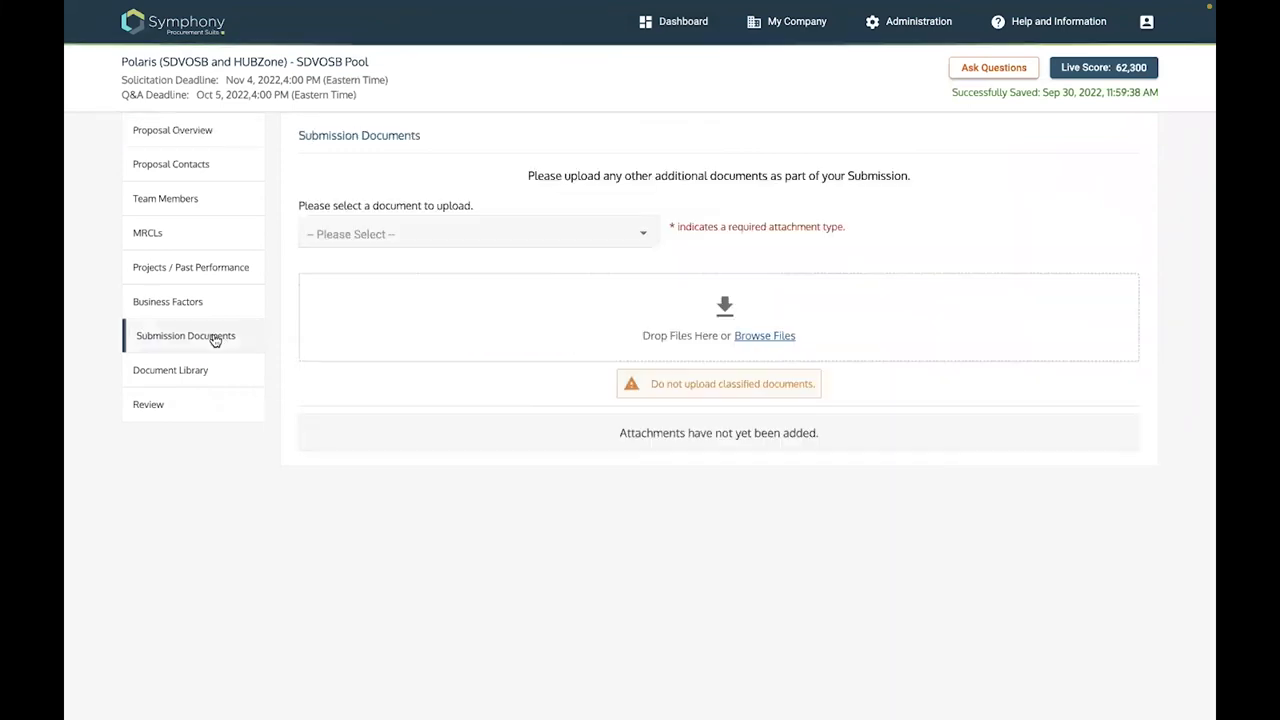
pyautogui.click(643, 236)
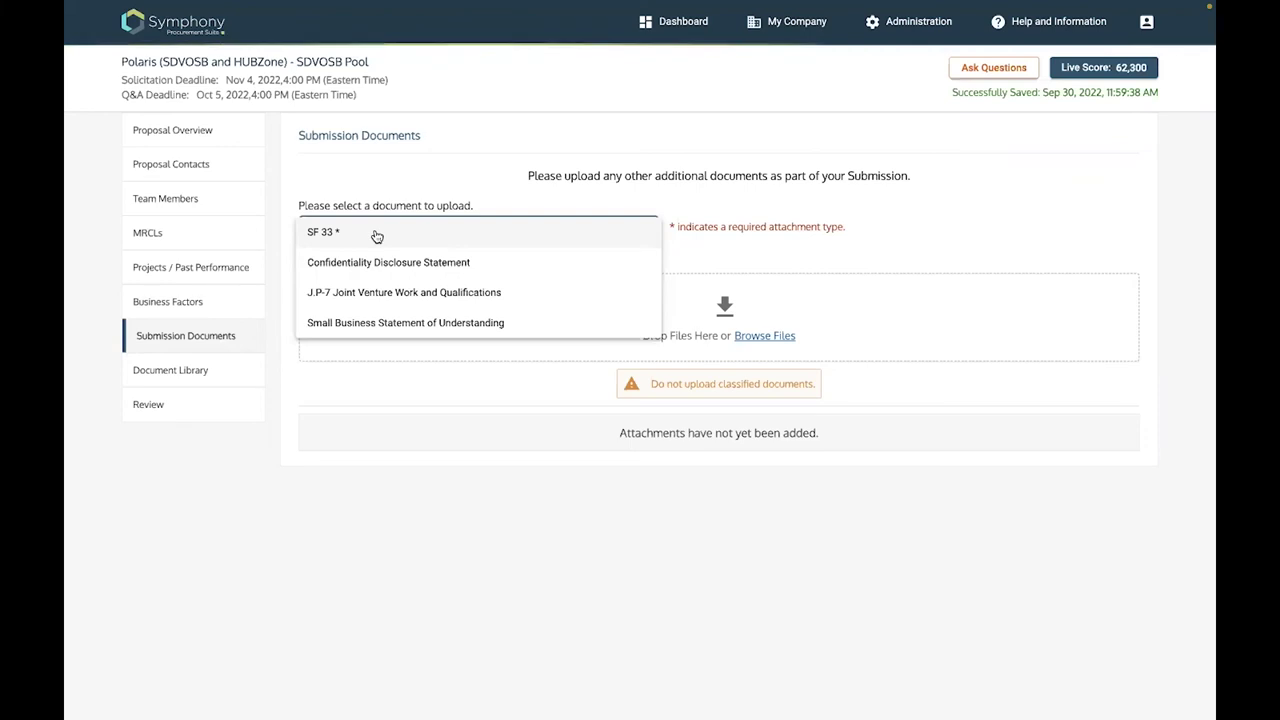
pyautogui.click(838, 330)
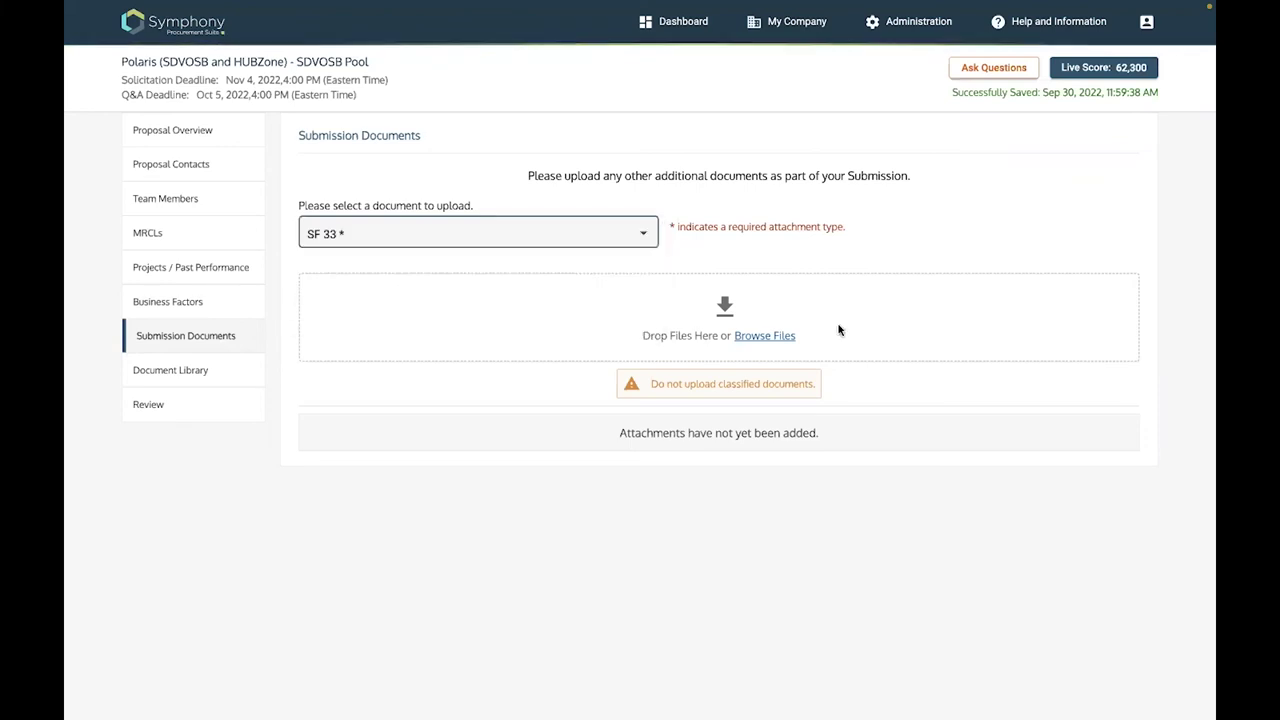
pyautogui.click(768, 338)
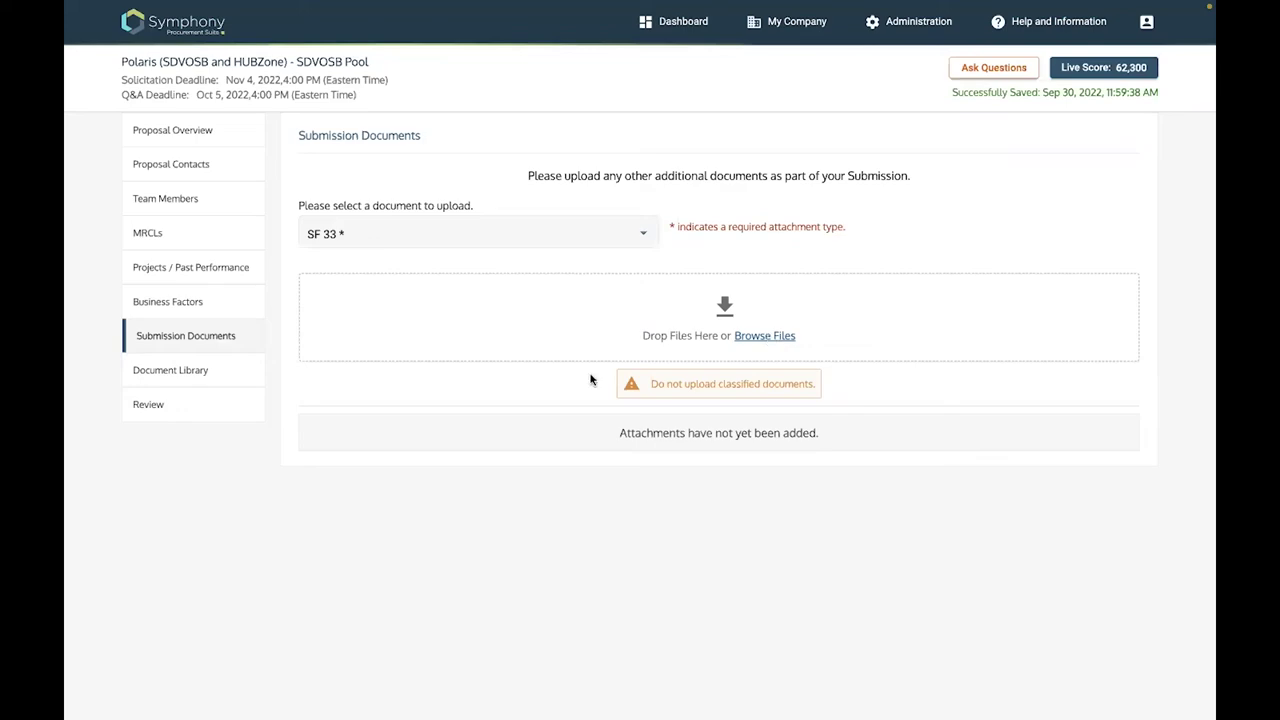
pyautogui.scroll(-10, 513, 458)
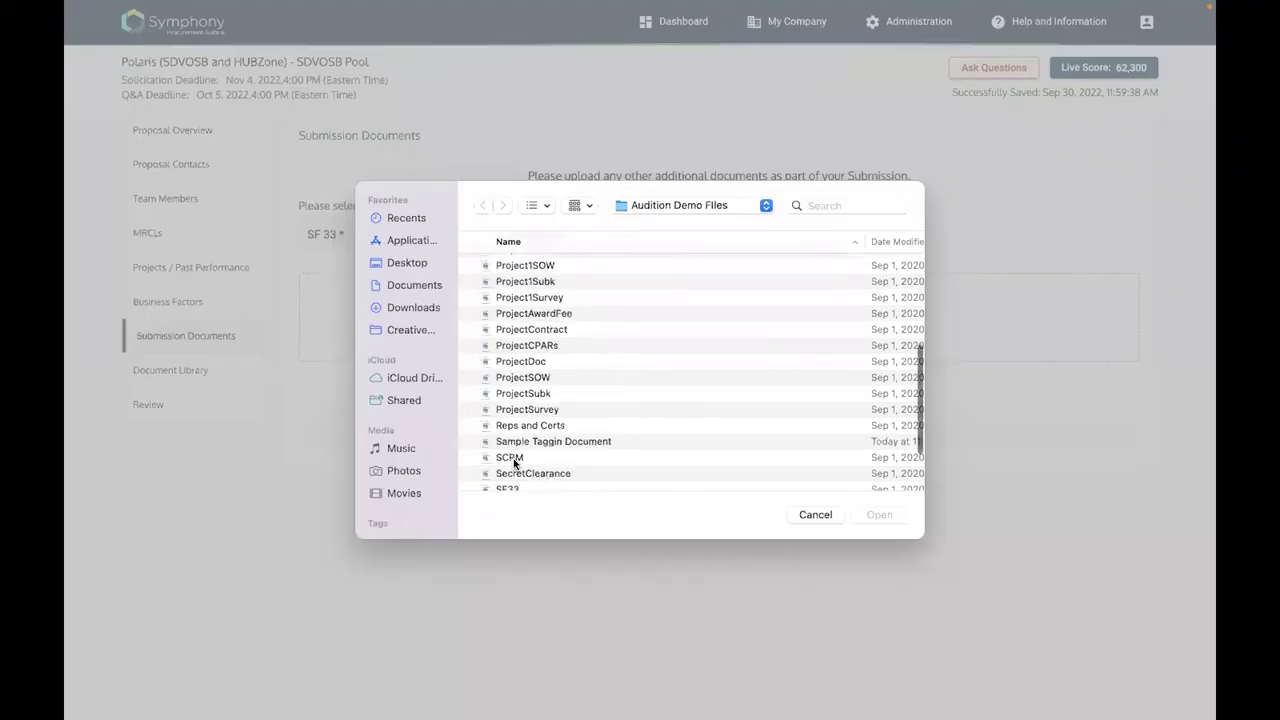
pyautogui.scroll(-3, 512, 426)
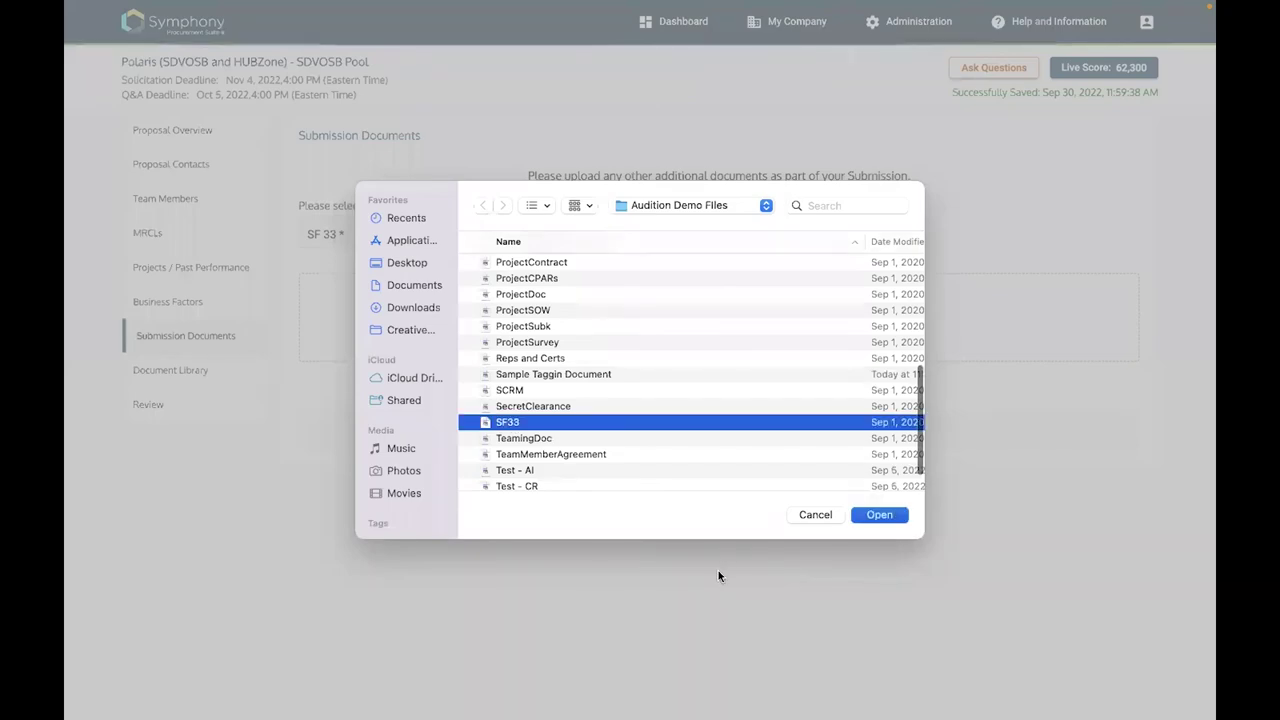
pyautogui.press('Return')
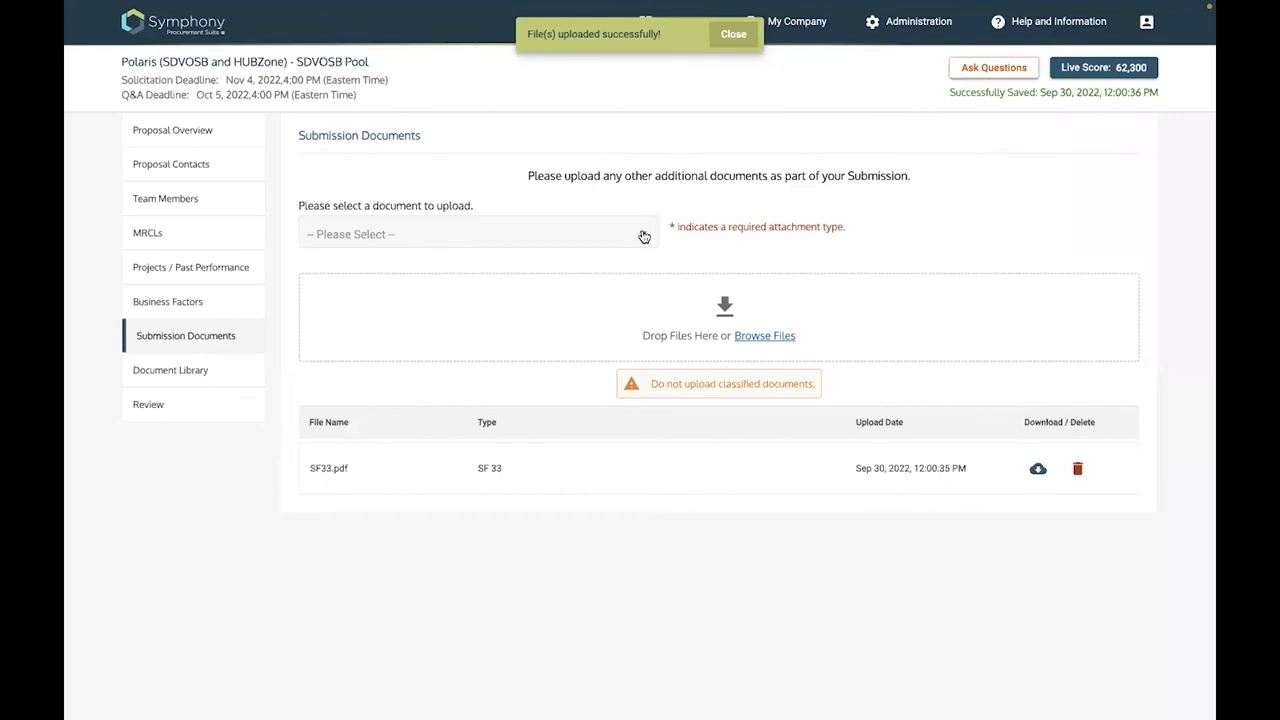
pyautogui.click(406, 262)
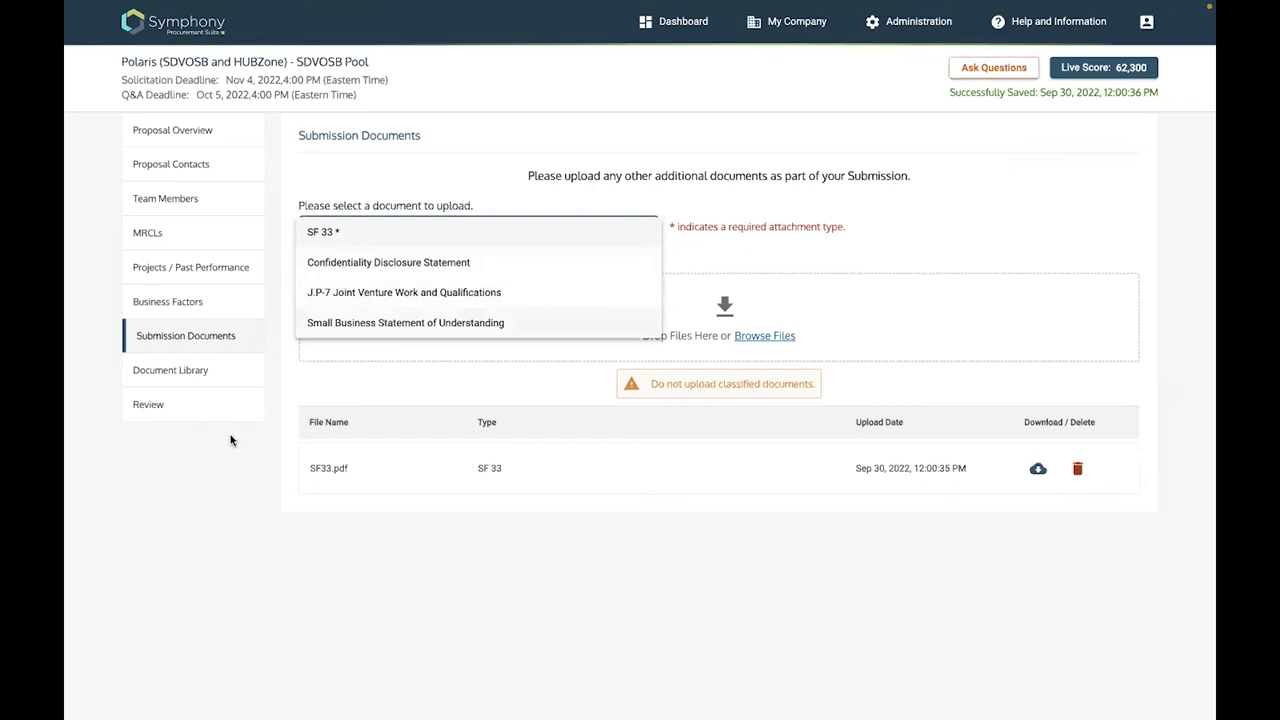
# Open the SDVOSB Pool Review page, scroll through it, and cancel the Print dialog
pyautogui.click(152, 408)
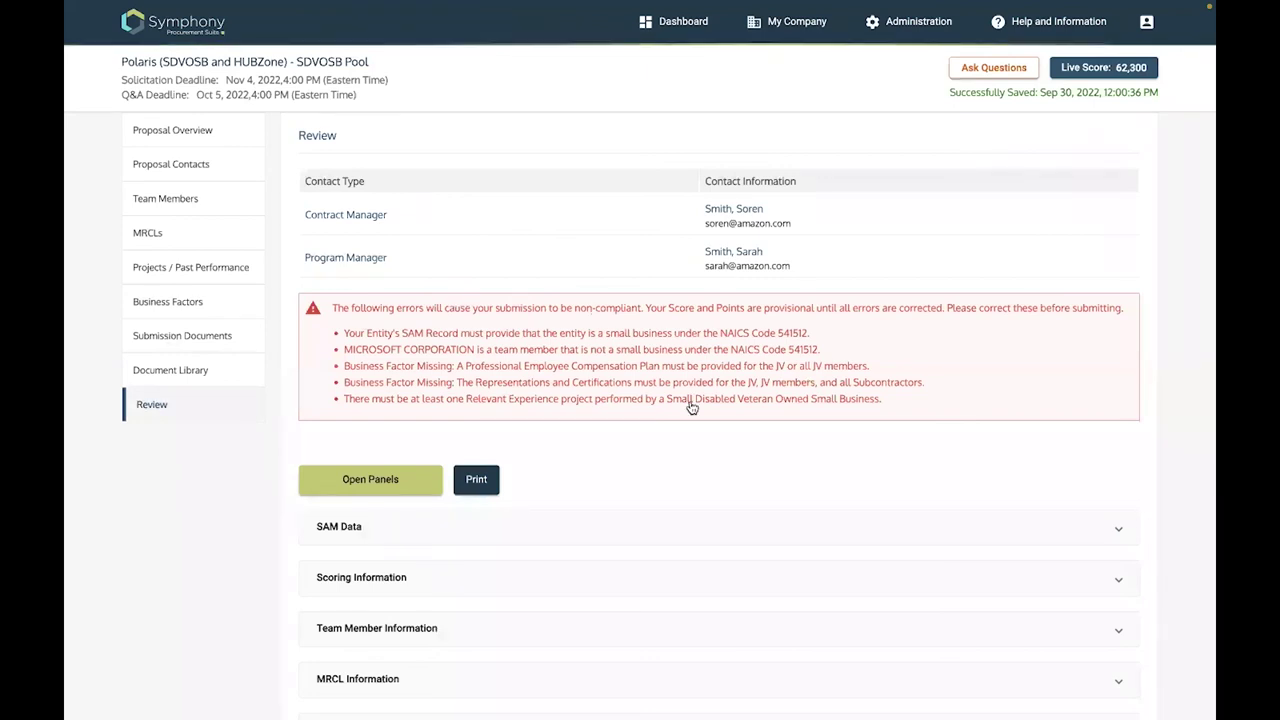
pyautogui.scroll(-3, 483, 197)
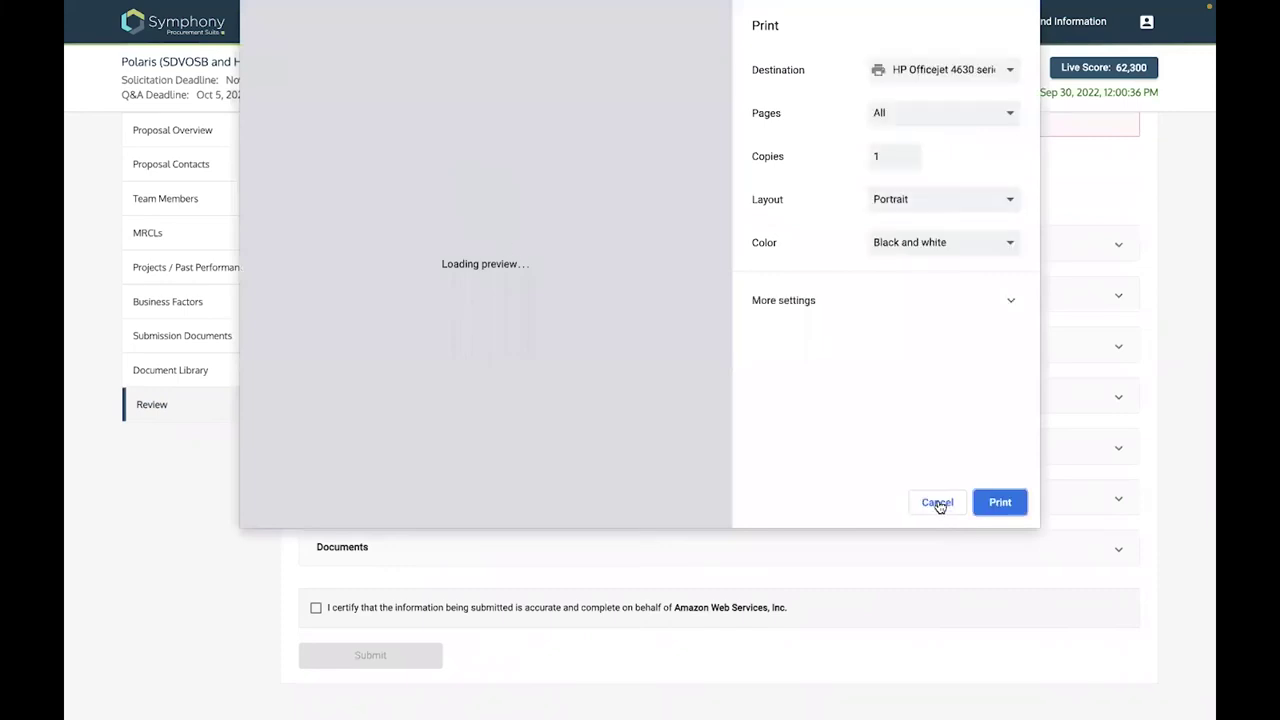
pyautogui.click(938, 505)
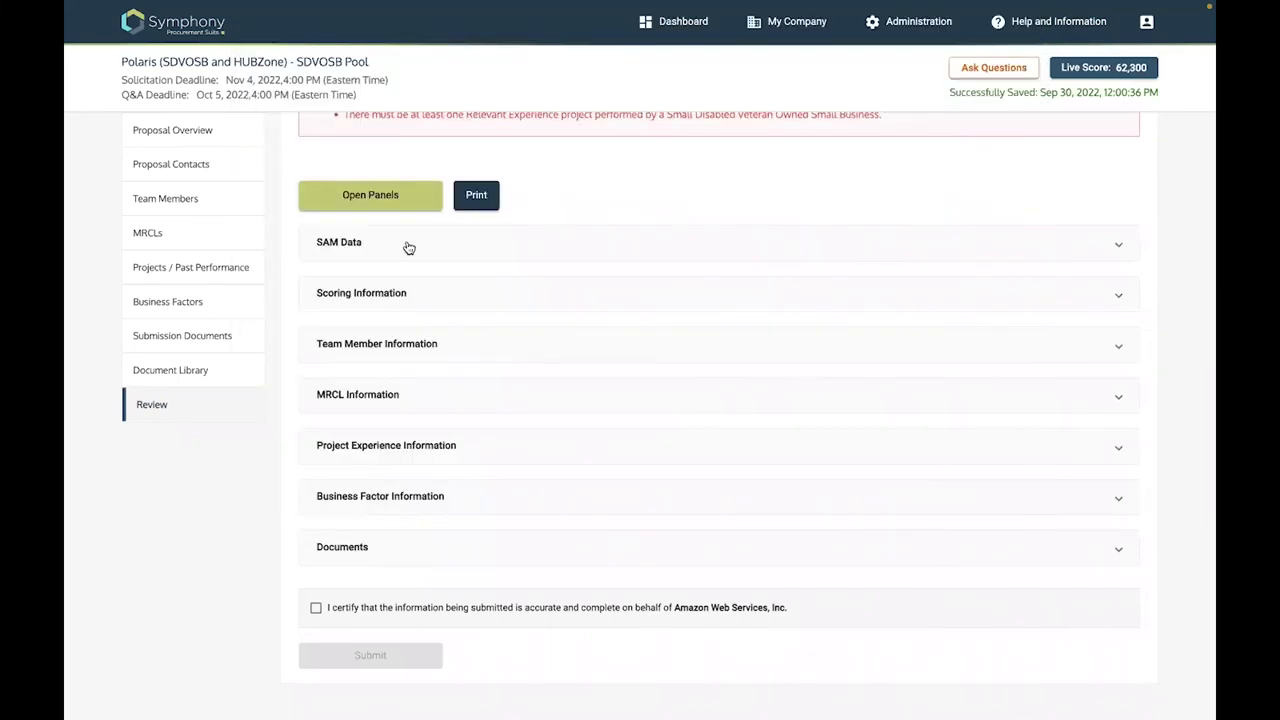
pyautogui.click(383, 195)
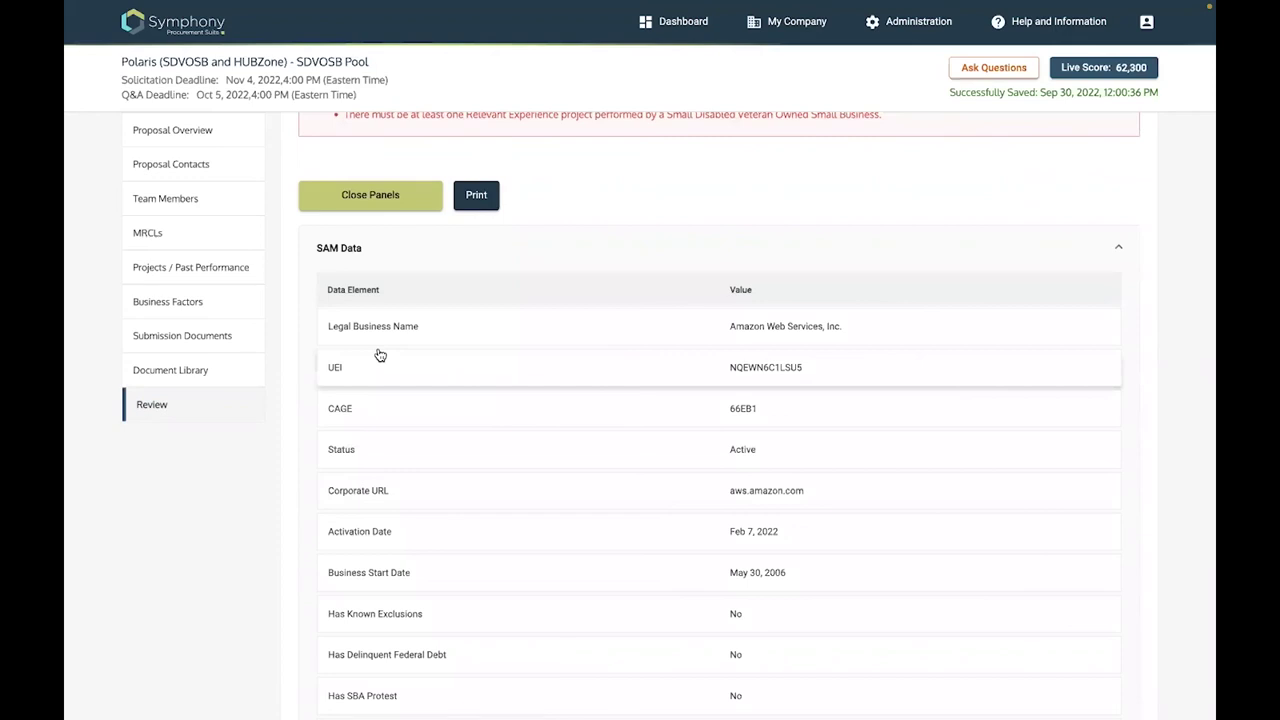
pyautogui.scroll(-10, 380, 355)
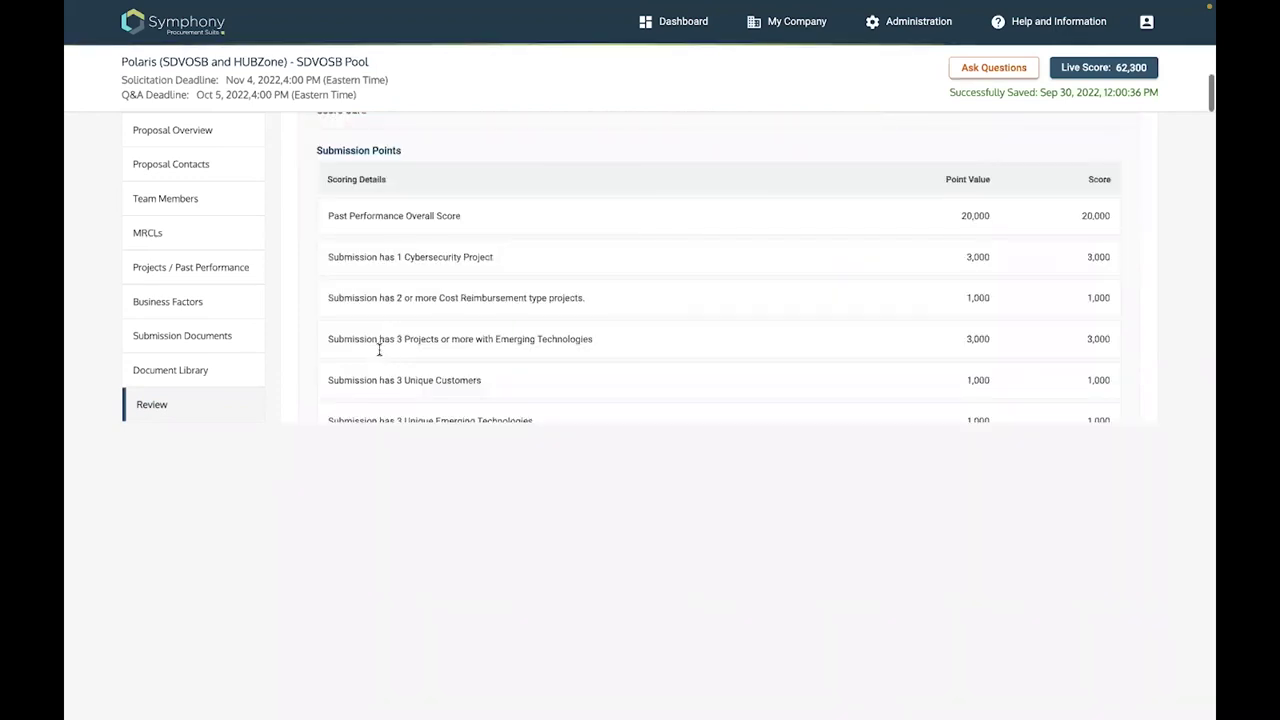
pyautogui.scroll(-5, 379, 350)
pyautogui.scroll(-10, 379, 349)
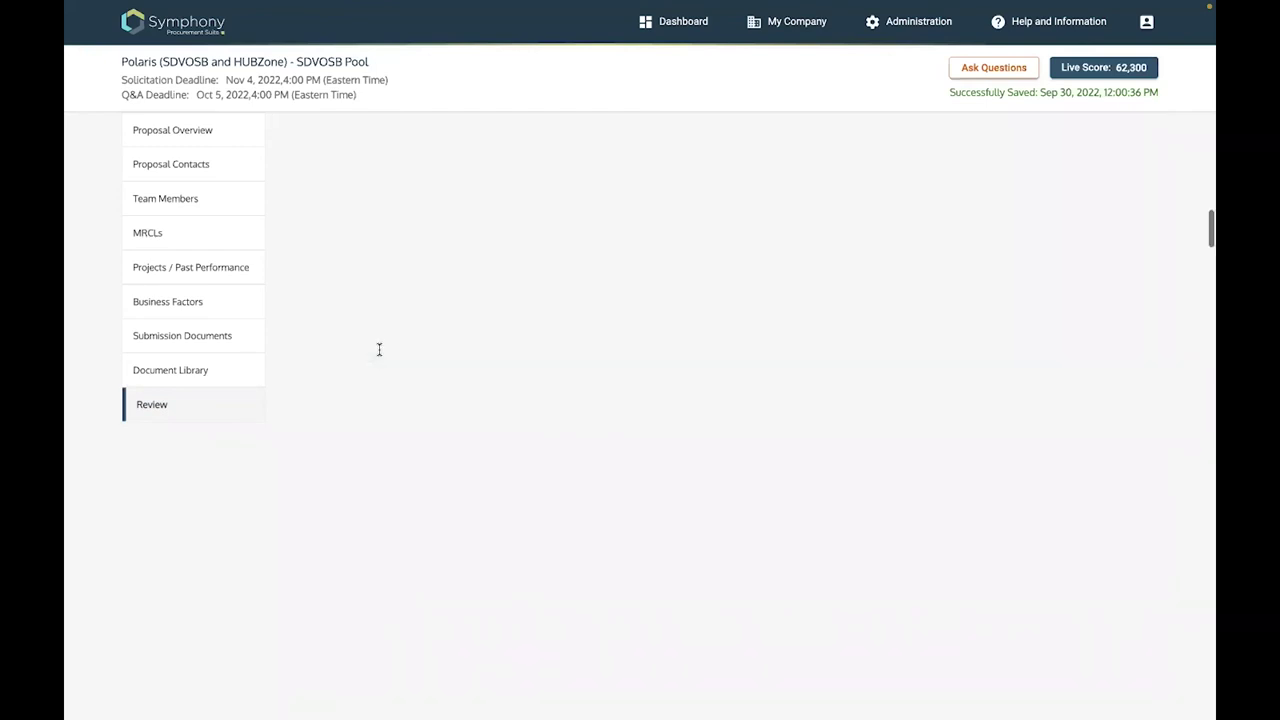
pyautogui.scroll(-10, 379, 349)
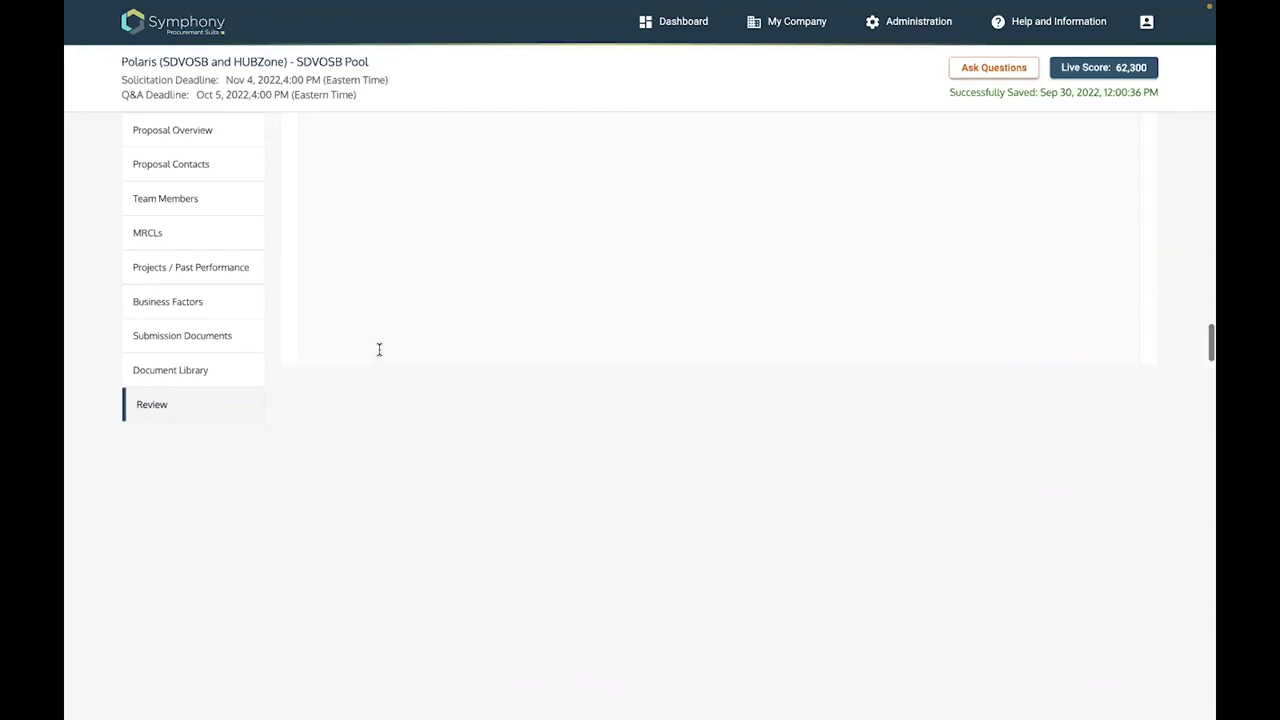
pyautogui.scroll(-10, 379, 353)
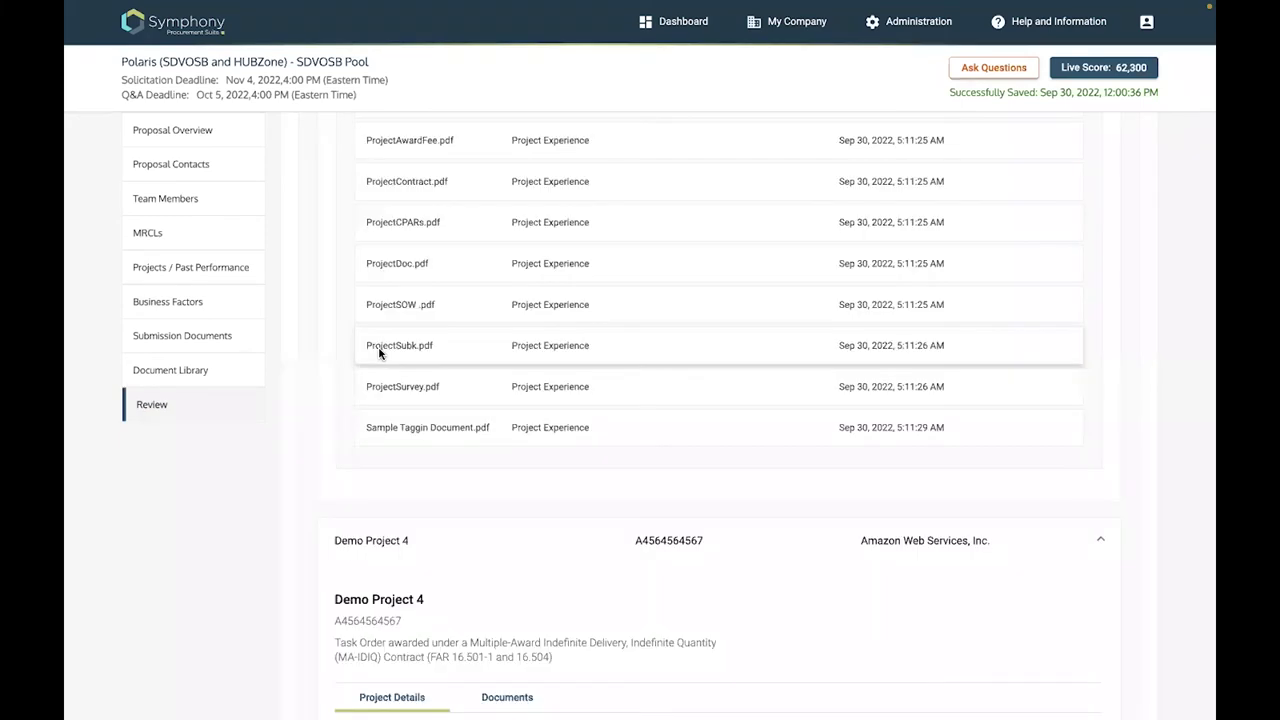
pyautogui.scroll(-5, 379, 353)
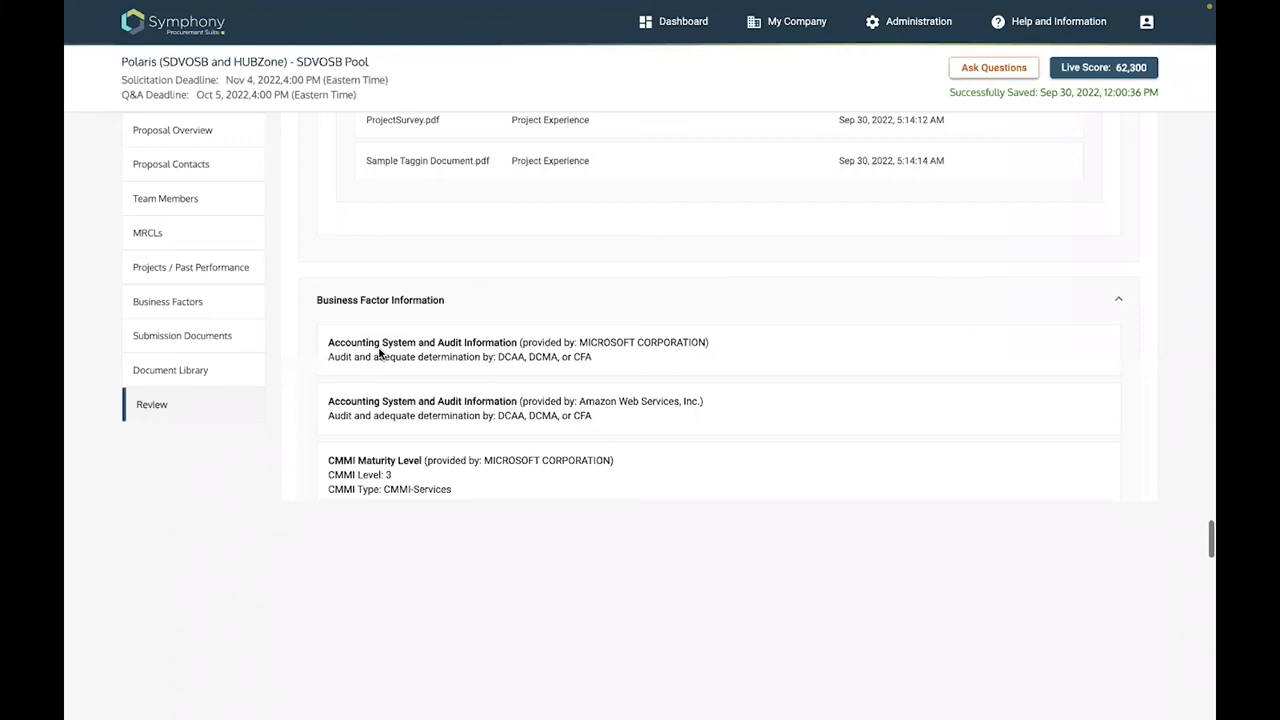
pyautogui.scroll(-5, 434, 206)
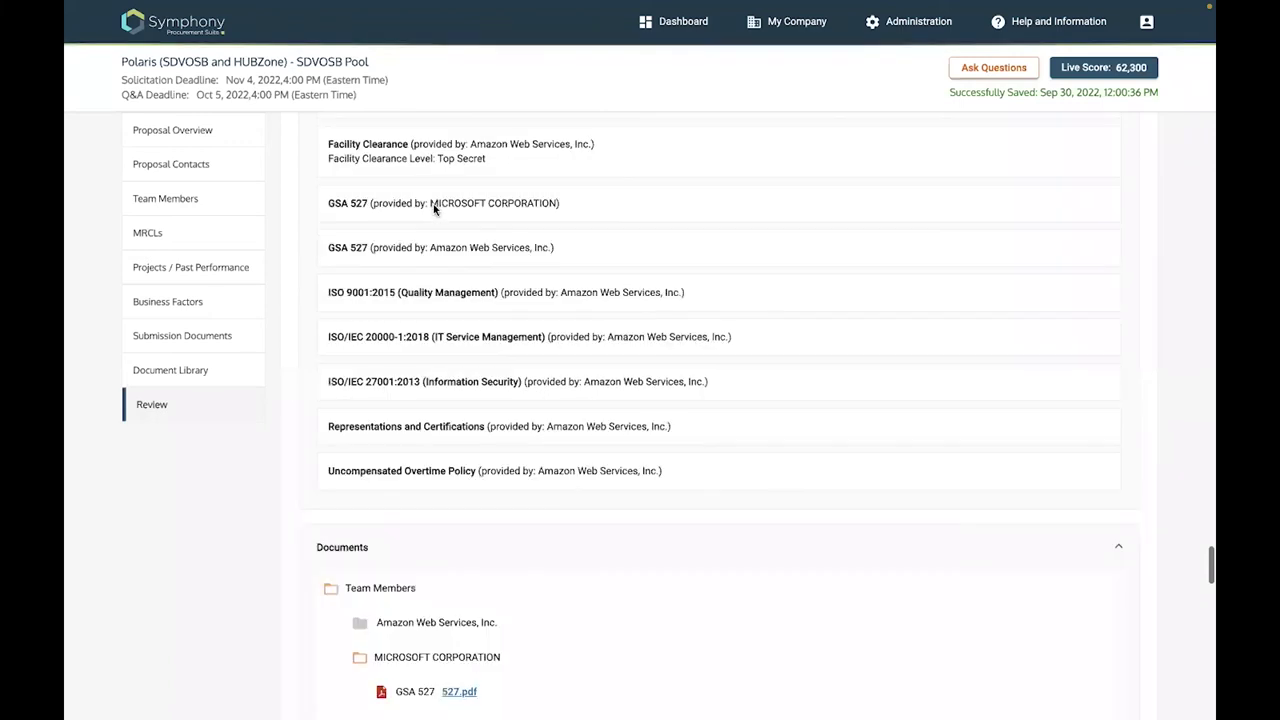
pyautogui.scroll(-1, 361, 350)
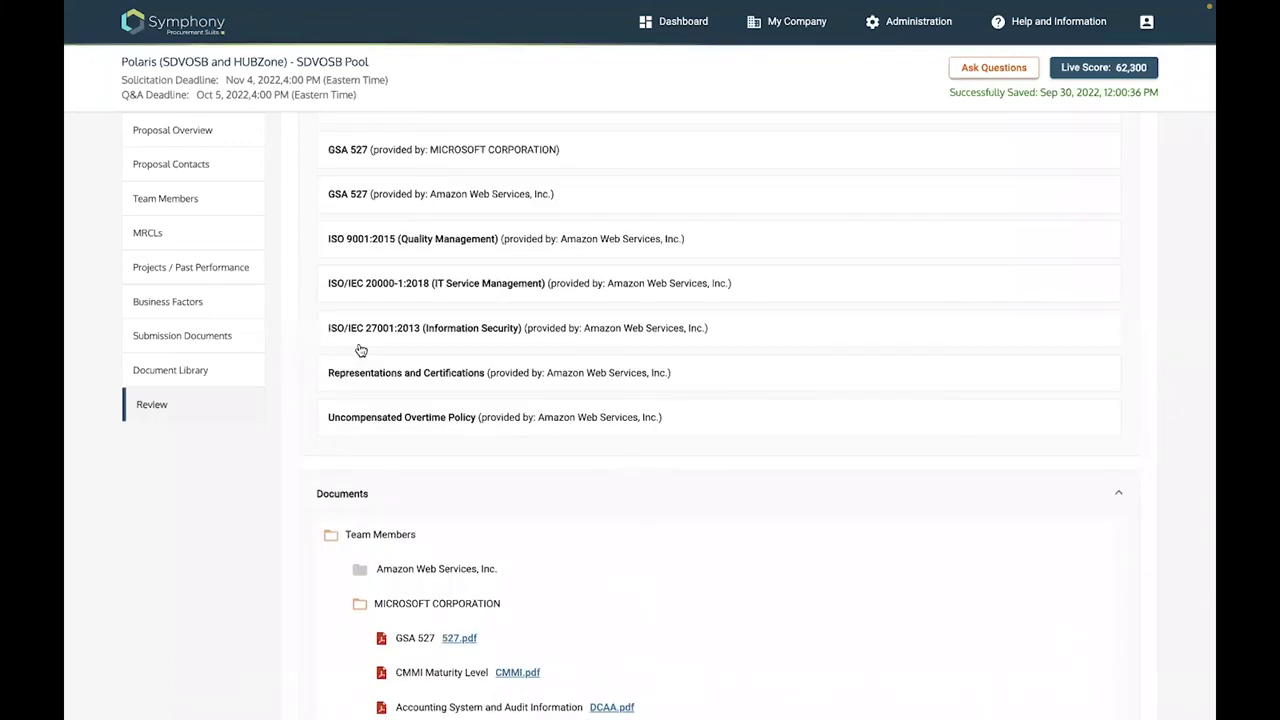
pyautogui.scroll(-5, 361, 350)
pyautogui.scroll(-5, 361, 349)
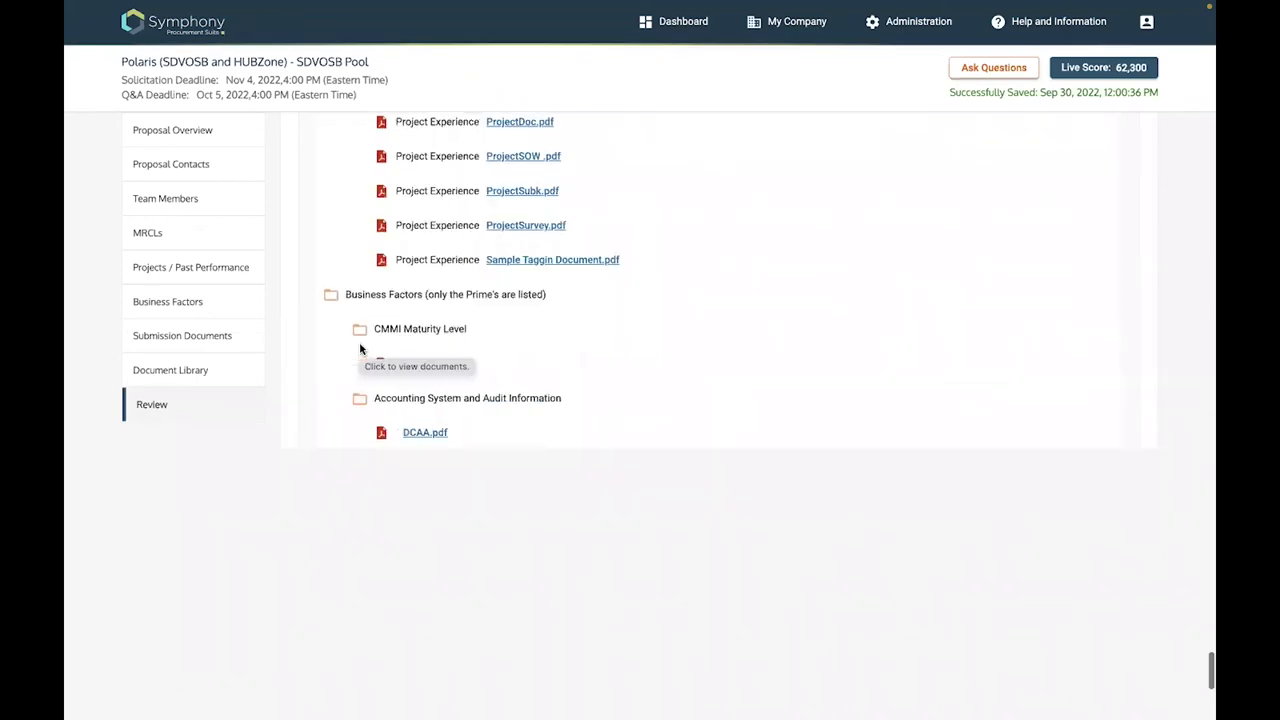
pyautogui.scroll(-3, 361, 349)
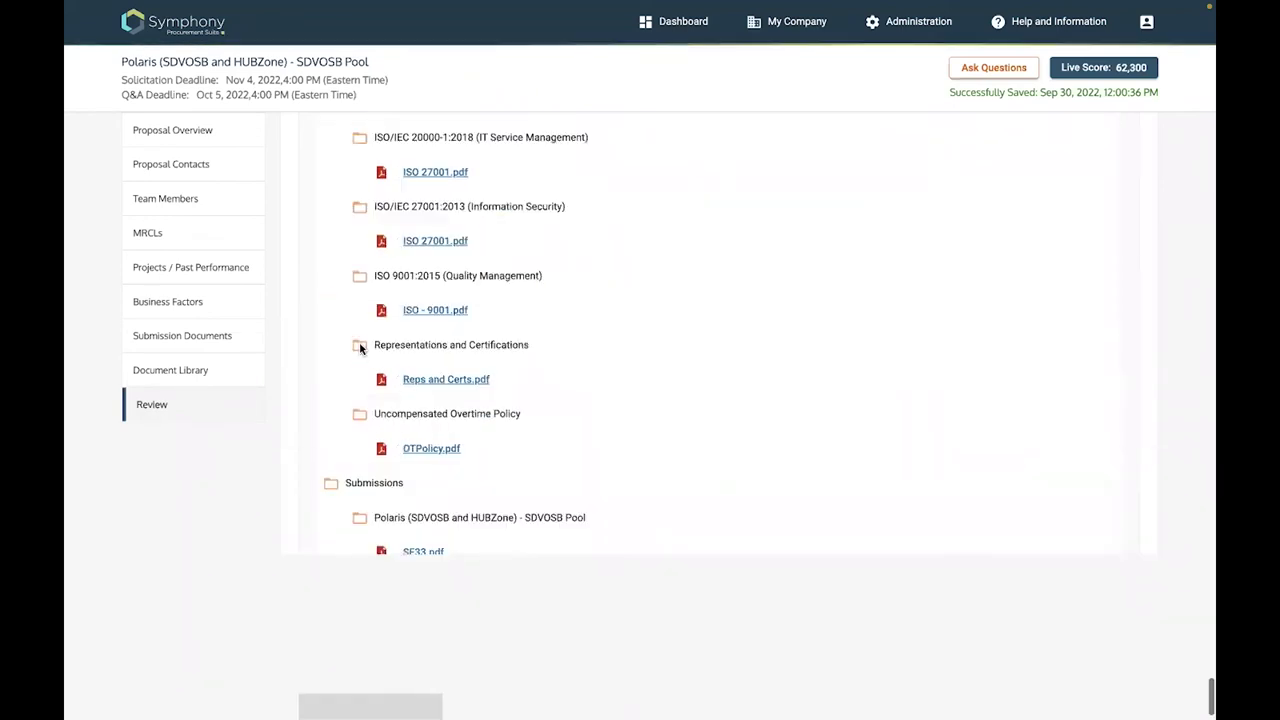
pyautogui.scroll(-1, 319, 621)
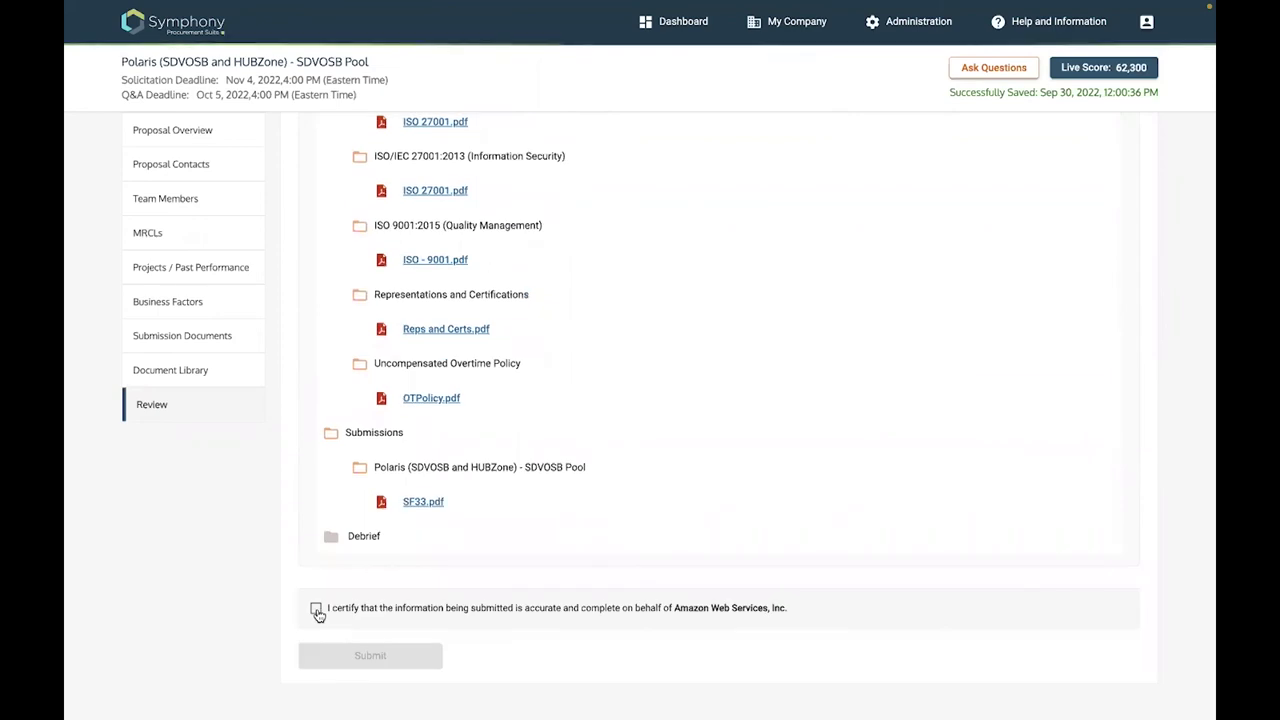
# Tick the accuracy certification, submit the SDVOSB Pool proposal with Yes, and return to the dashboard
pyautogui.click(316, 609)
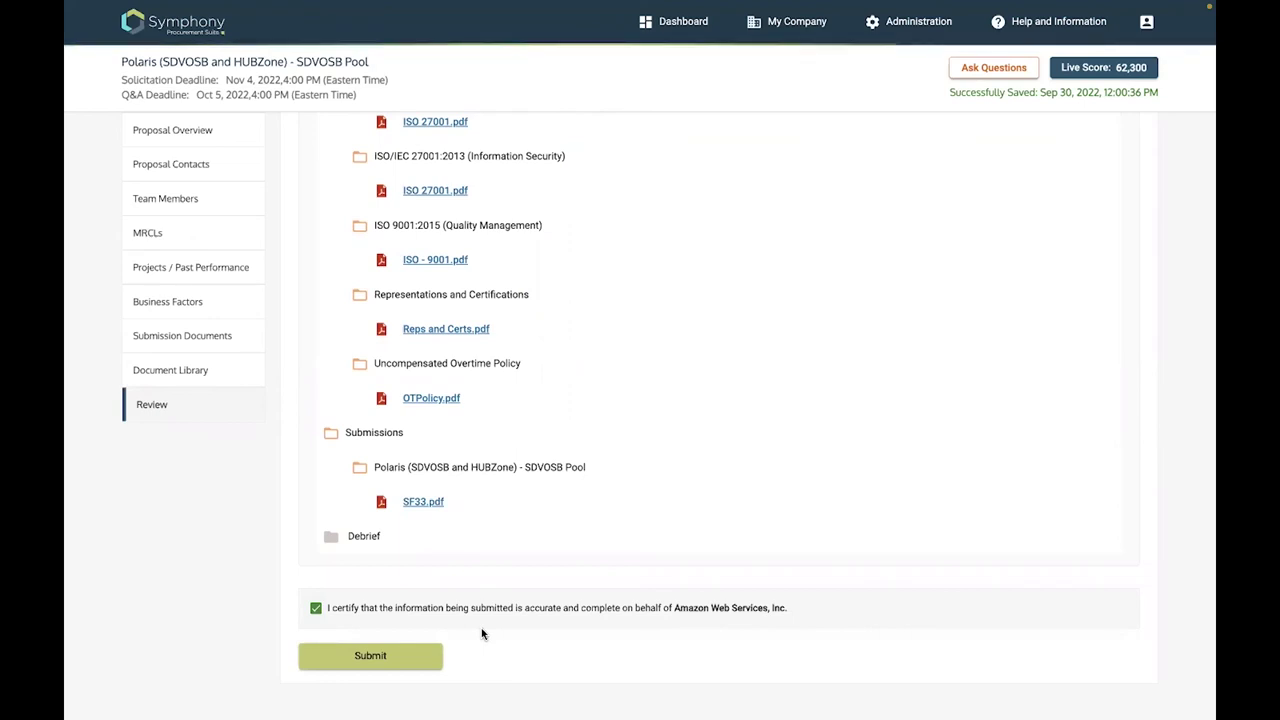
pyautogui.click(377, 653)
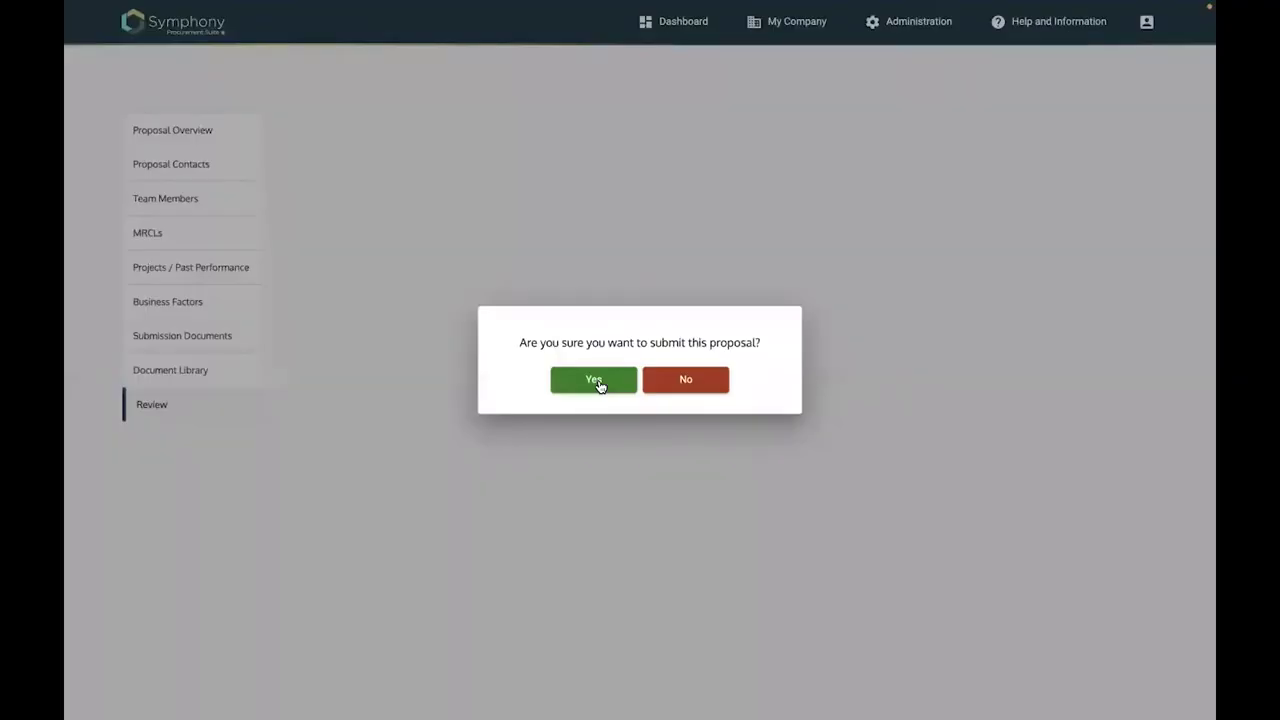
pyautogui.click(596, 382)
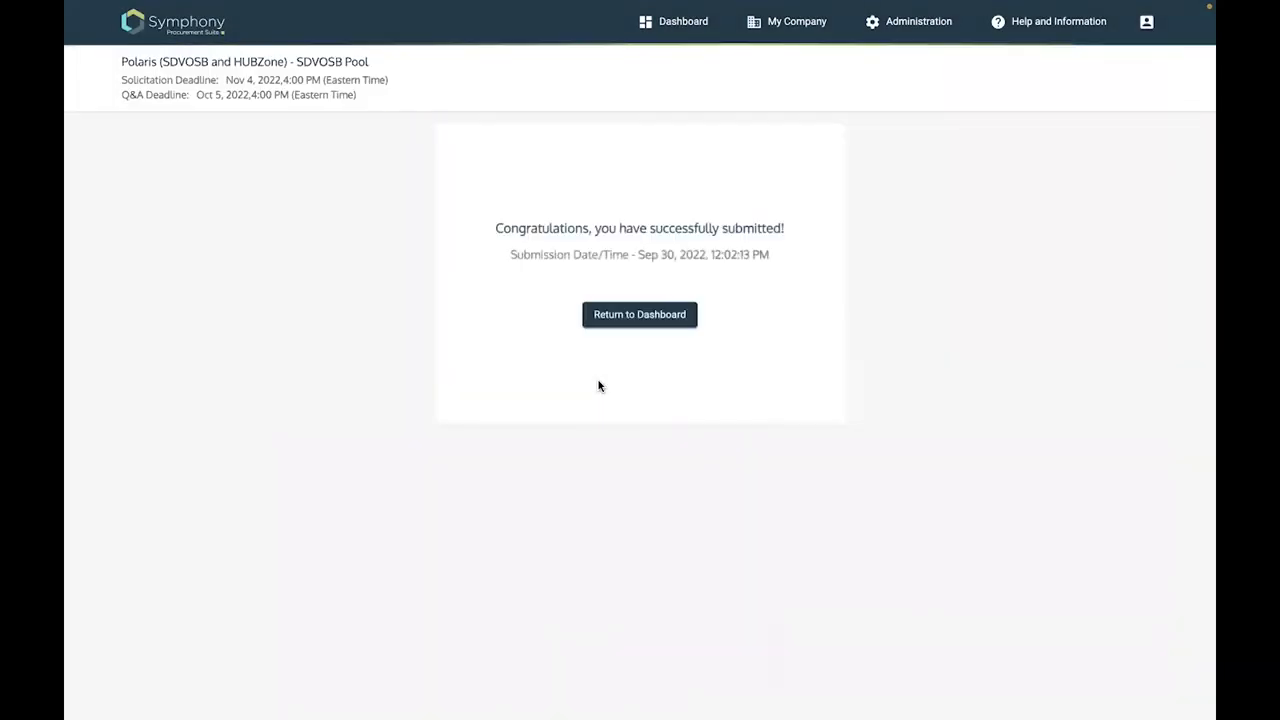
pyautogui.click(654, 318)
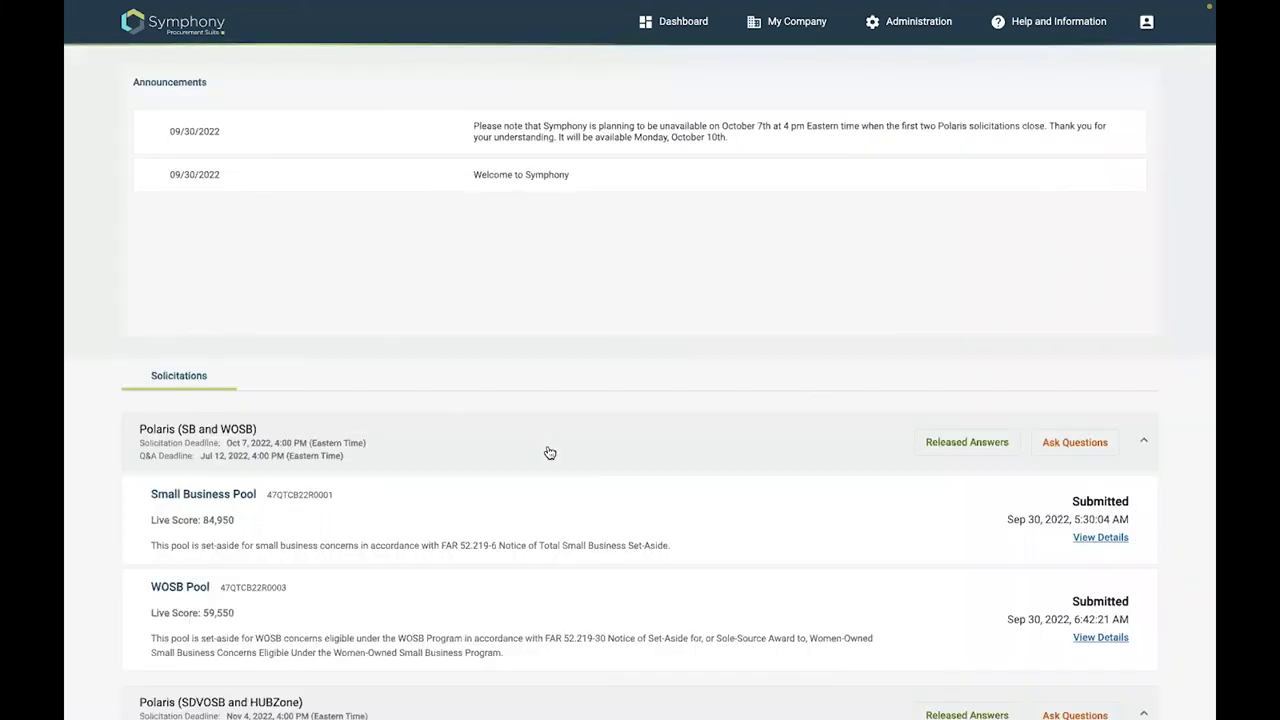
# Open the SDVOSB Pool details and confirm Modify Submission to retract it
pyautogui.scroll(-3, 1099, 548)
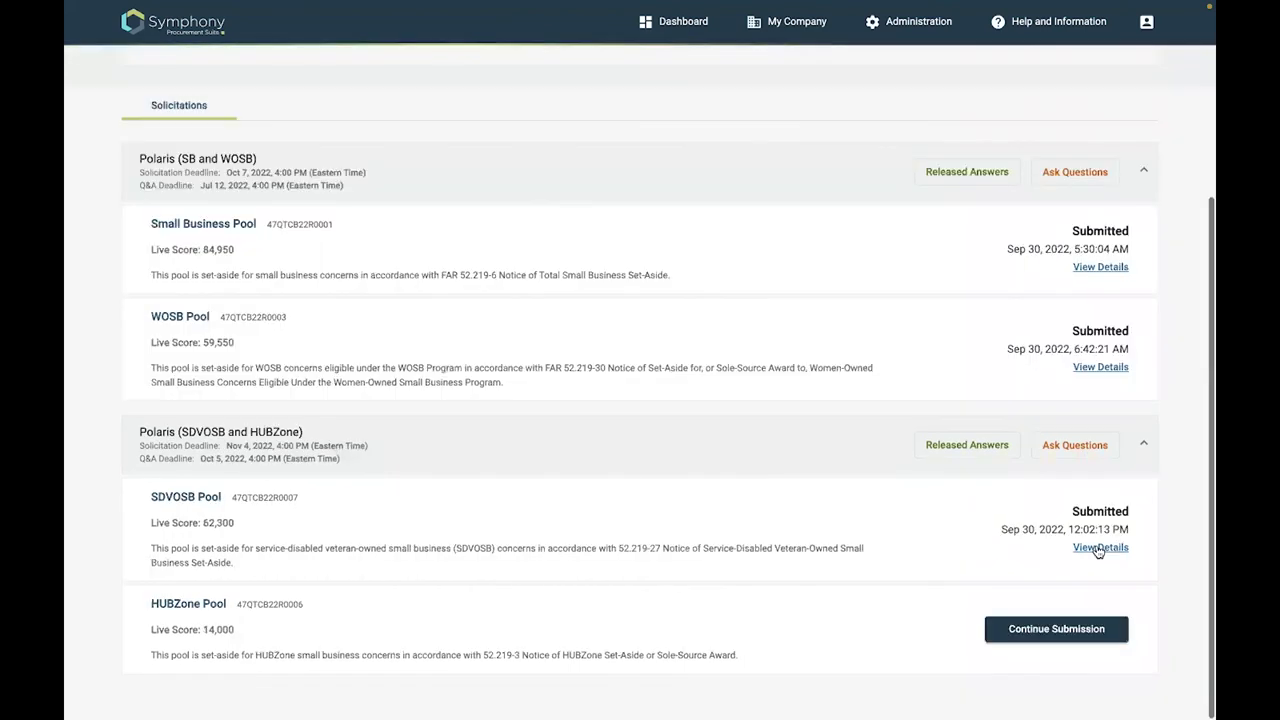
pyautogui.click(1097, 550)
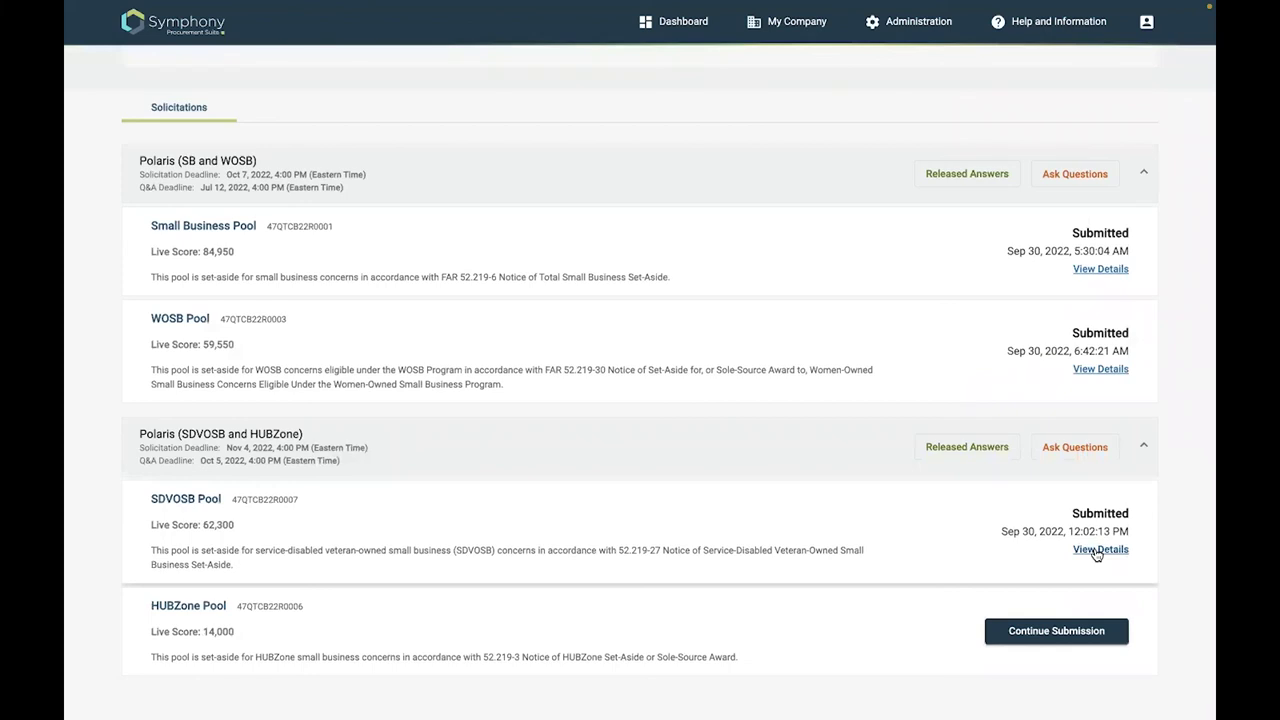
pyautogui.click(1097, 553)
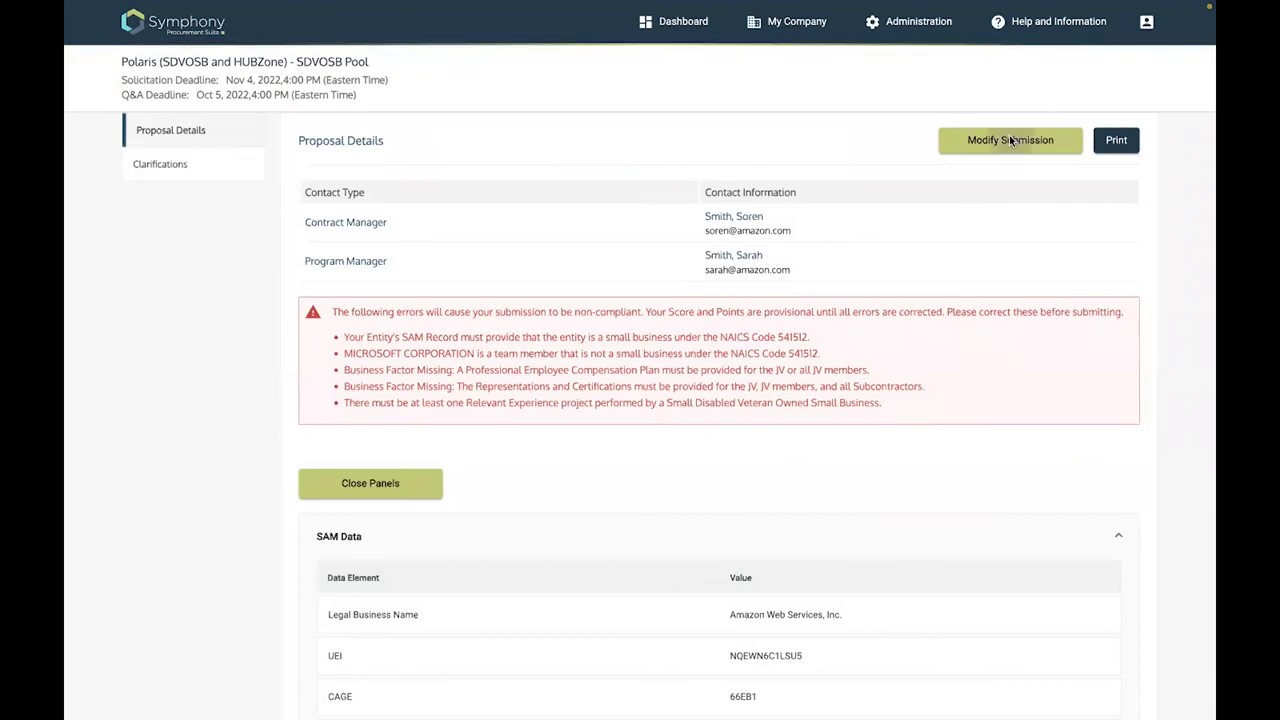
pyautogui.click(1010, 140)
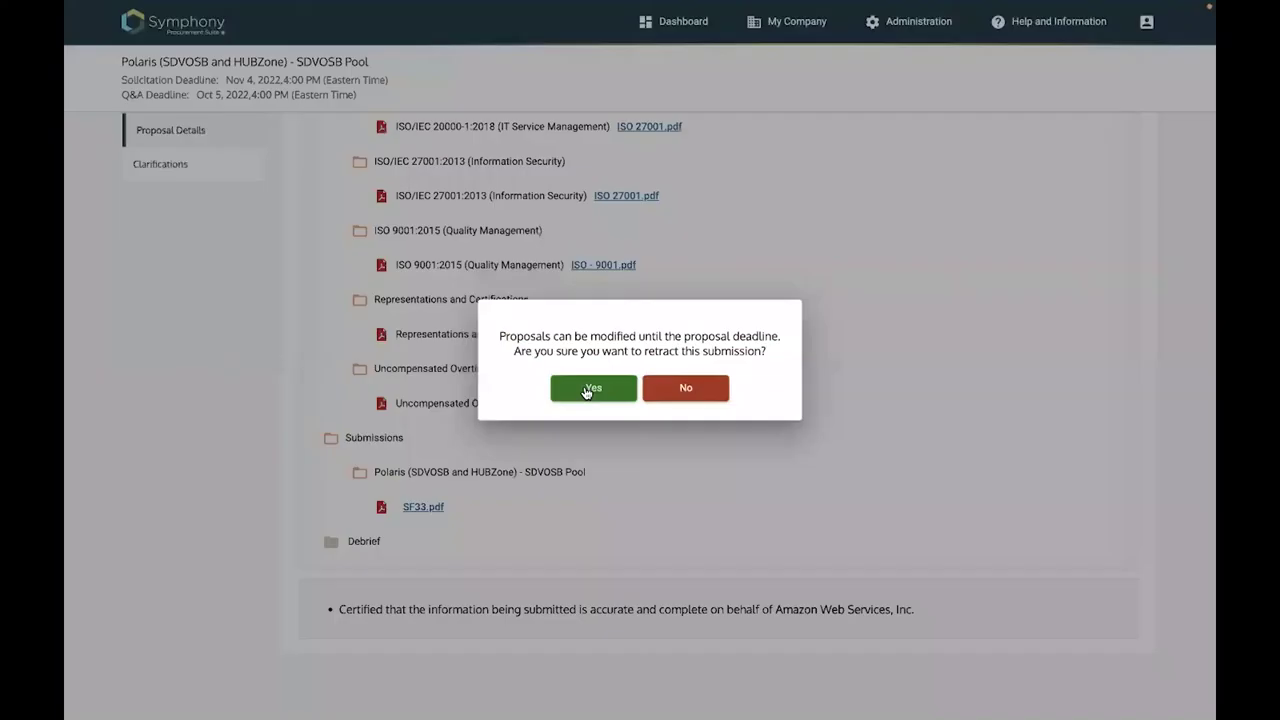
pyautogui.click(588, 387)
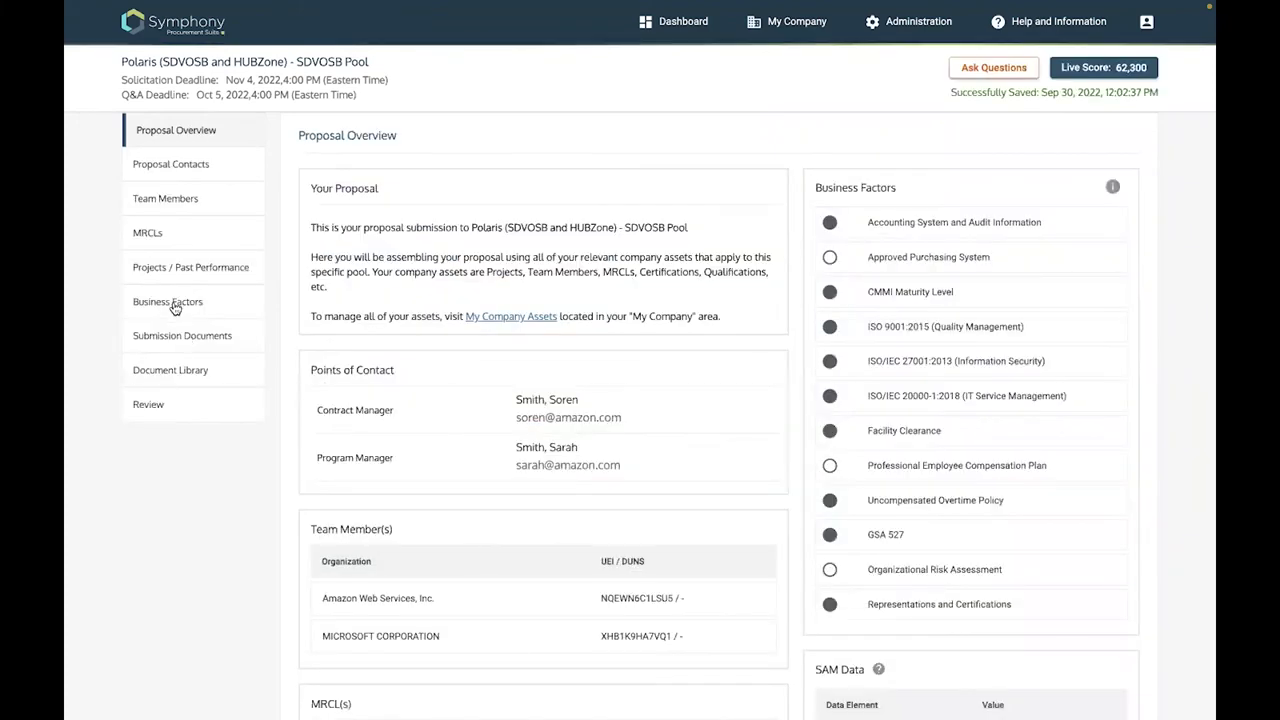
# Review the proposal's claimed and unclaimed Business Factors list, then go to the My Company overview
pyautogui.click(172, 303)
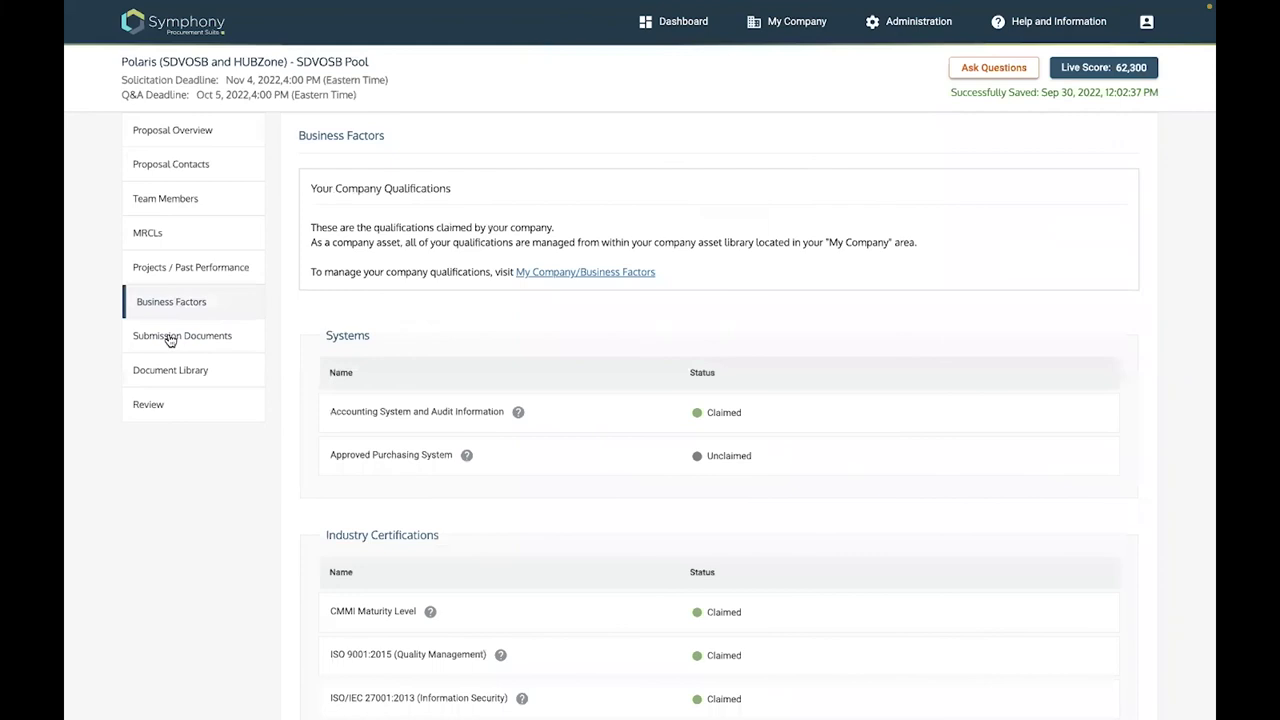
pyautogui.scroll(-5, 387, 414)
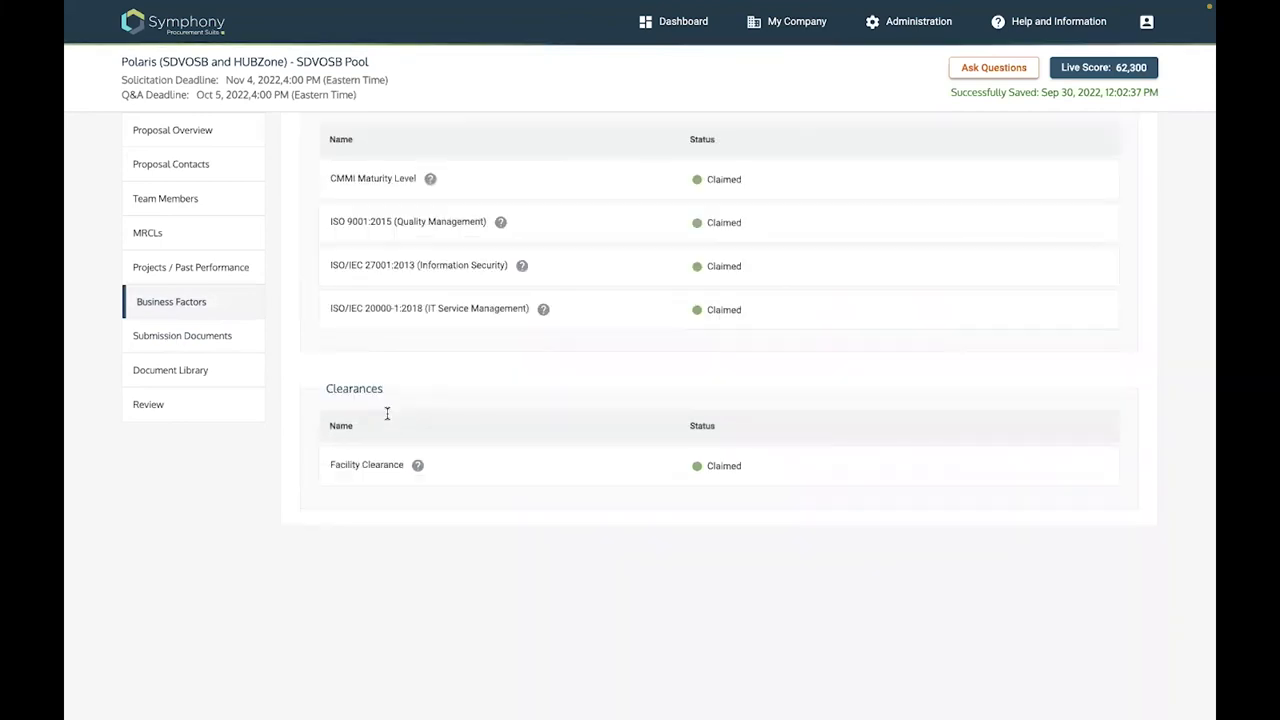
pyautogui.scroll(-5, 387, 419)
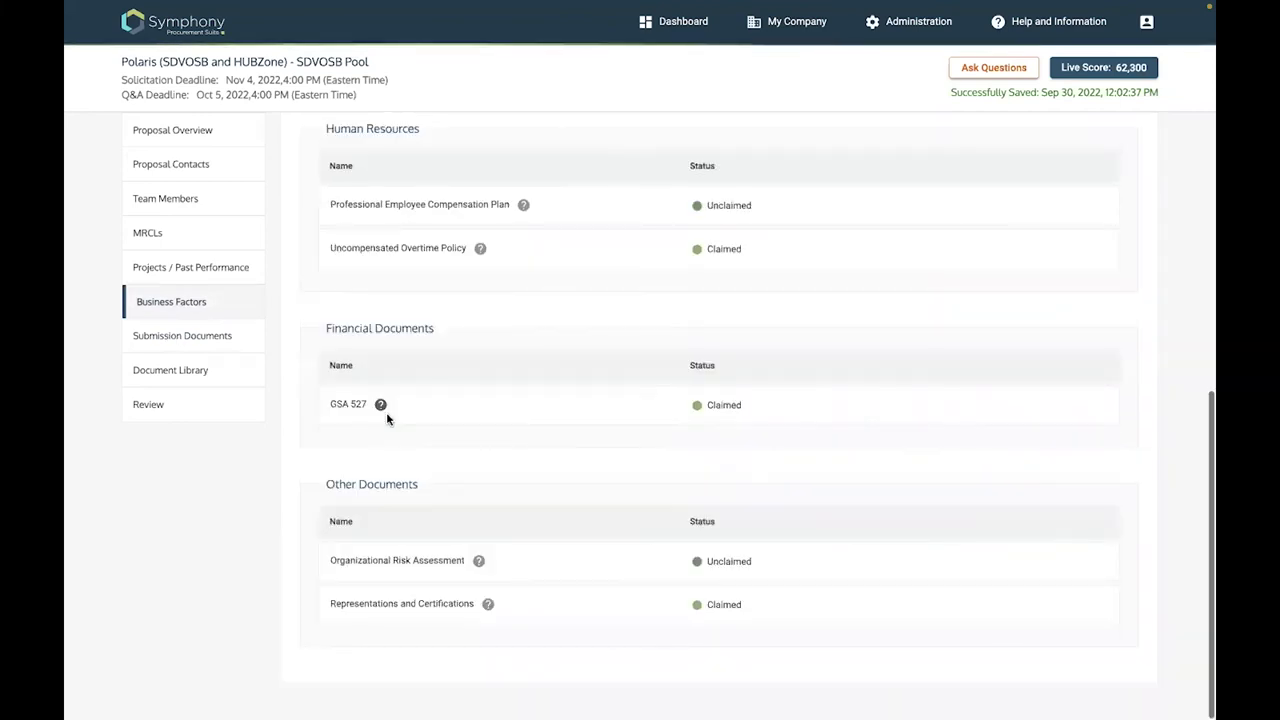
pyautogui.scroll(1, 313, 338)
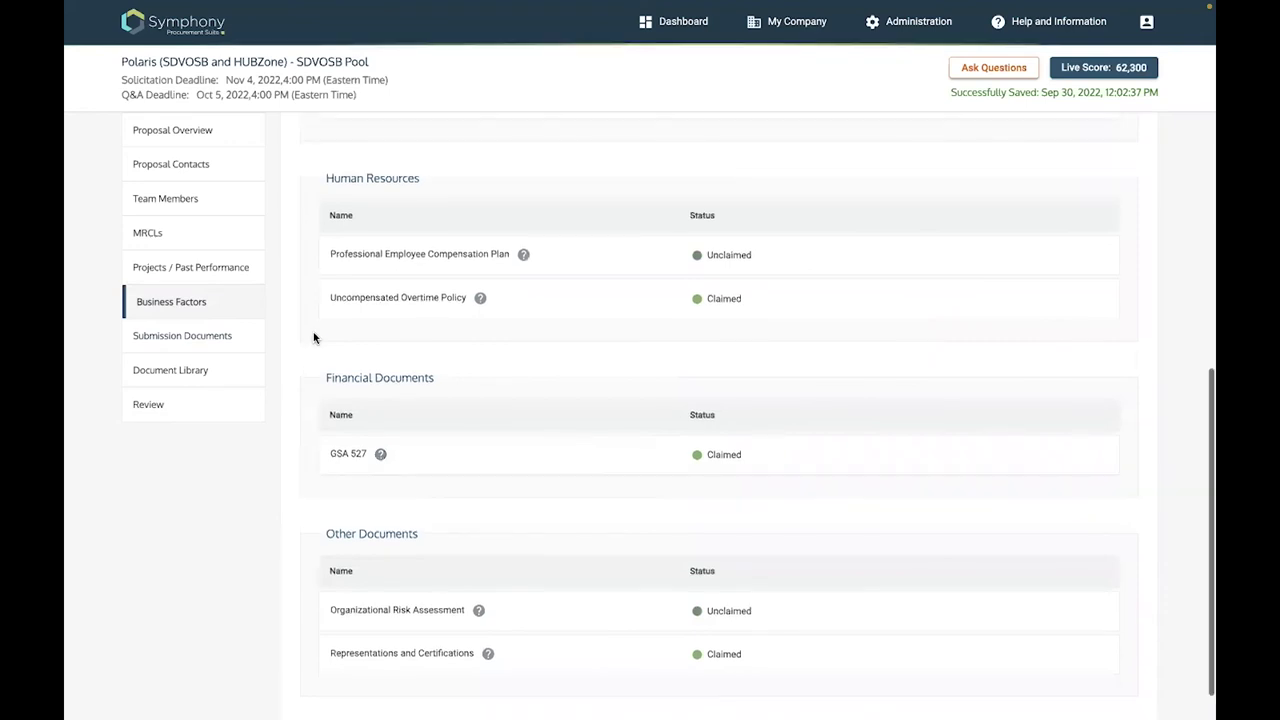
pyautogui.scroll(3, 806, 29)
pyautogui.click(806, 29)
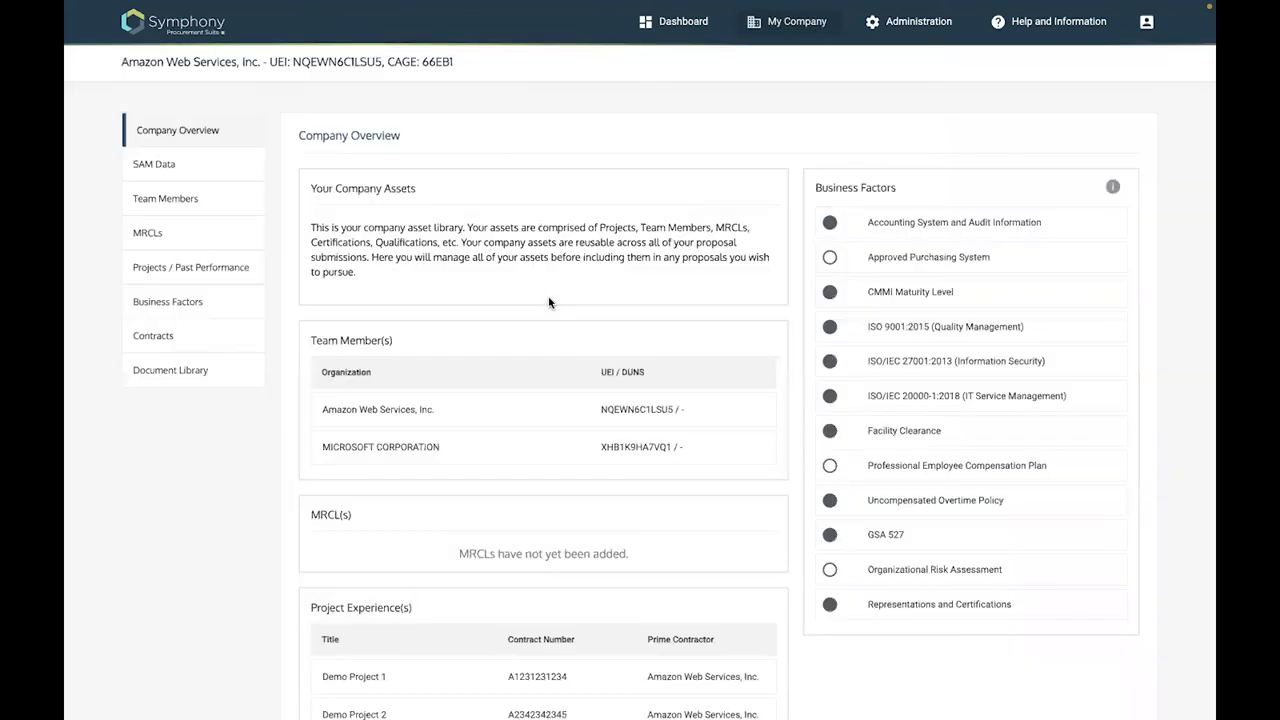
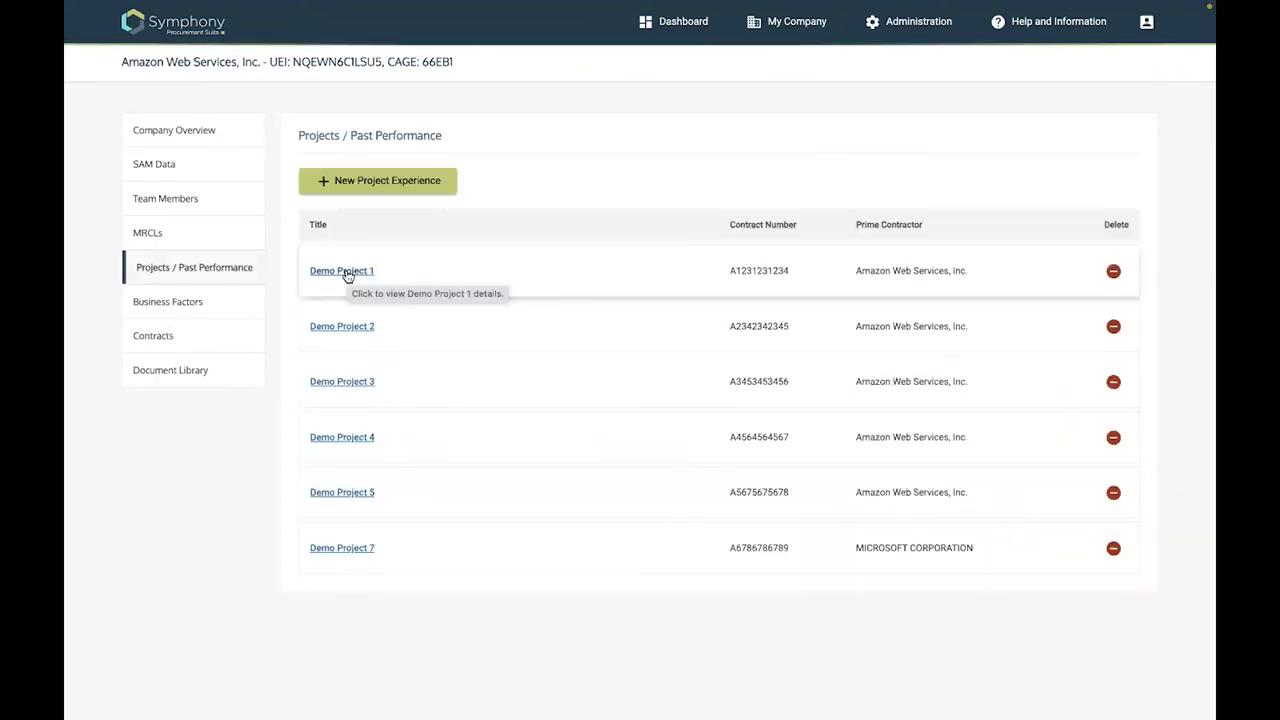
# Scroll through Demo Project 1's details to review them before editing
pyautogui.scroll(-4, 467, 402)
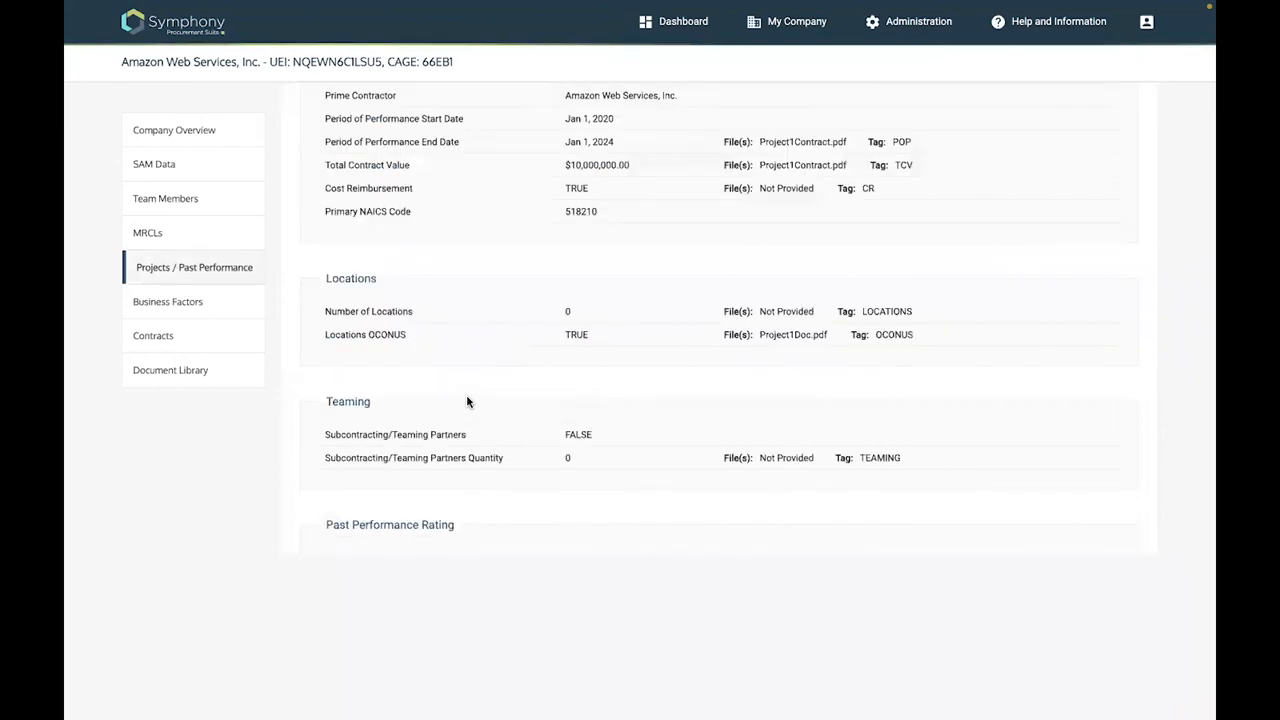
pyautogui.scroll(-3, 467, 402)
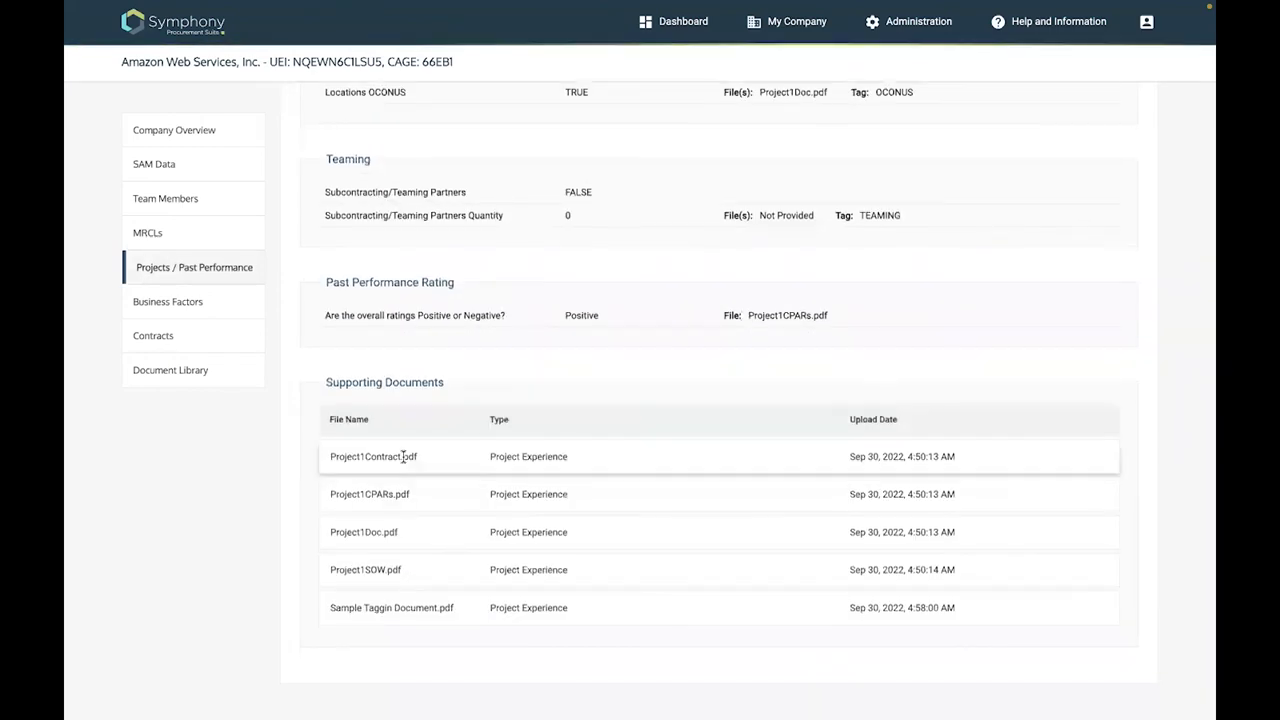
pyautogui.scroll(5, 403, 456)
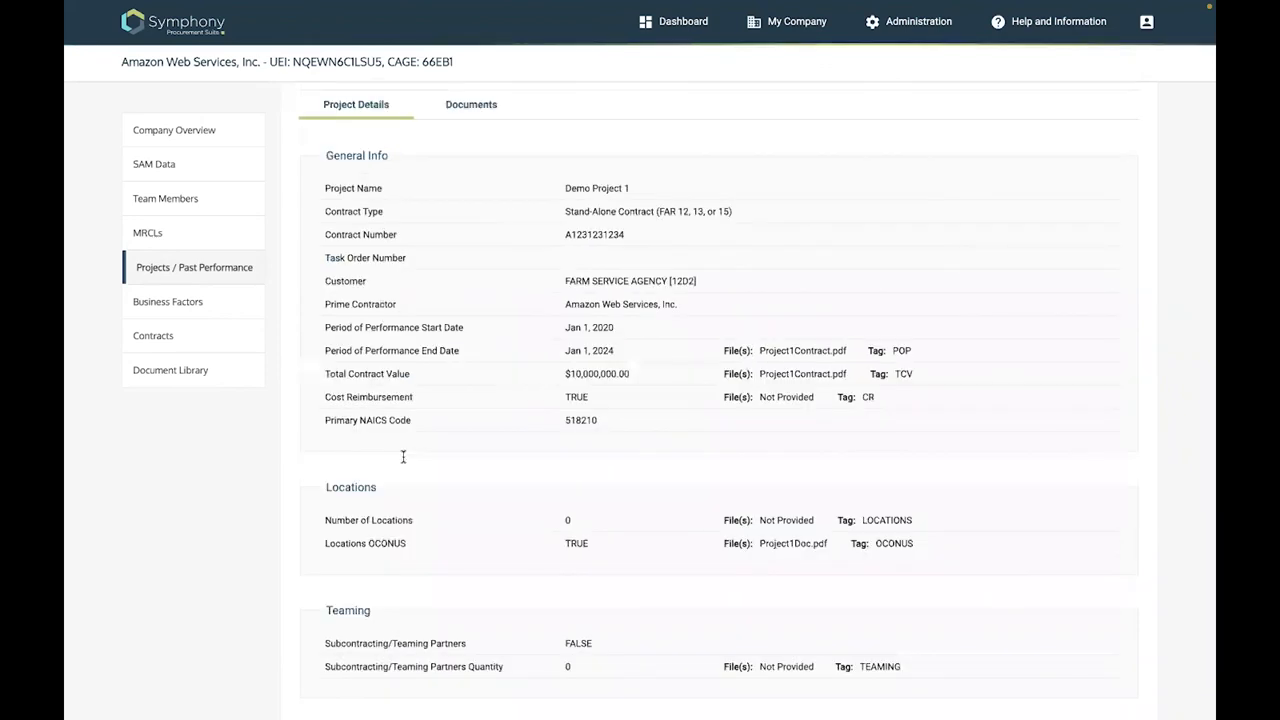
pyautogui.scroll(2, 403, 456)
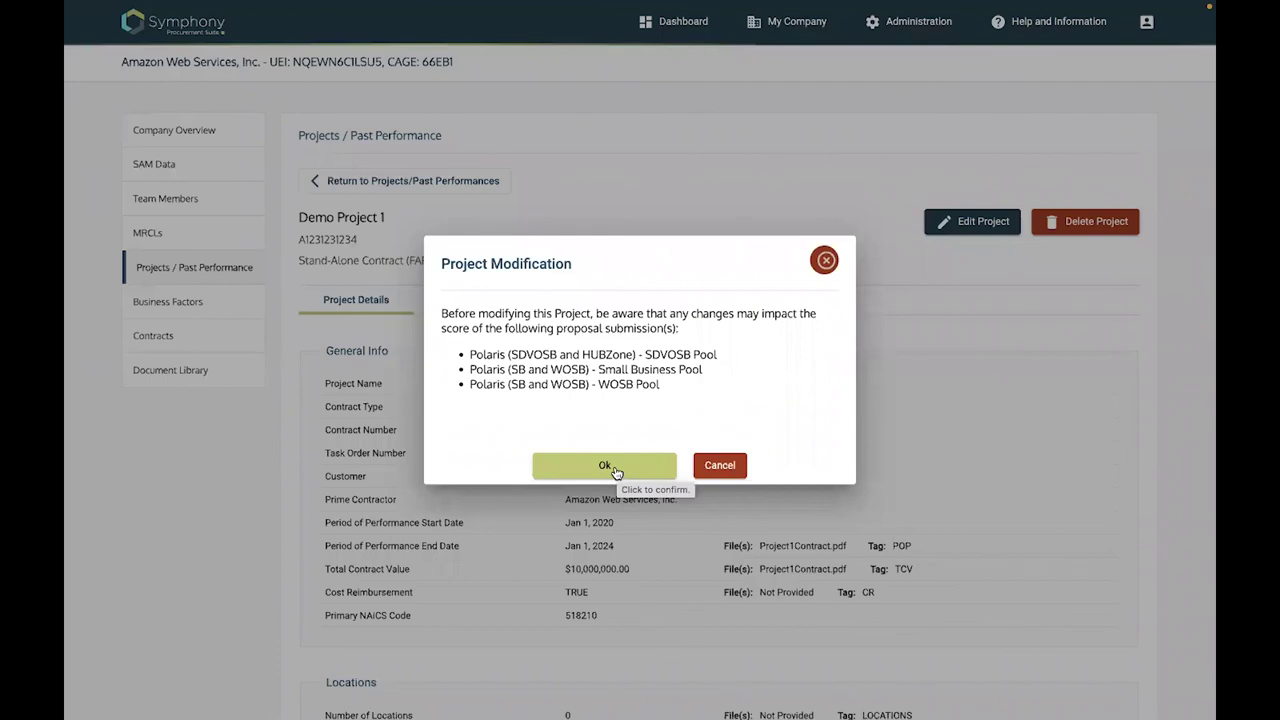
# Accept the Project Modification warning and highlight the TCV file reference tag in the project details
pyautogui.click(606, 466)
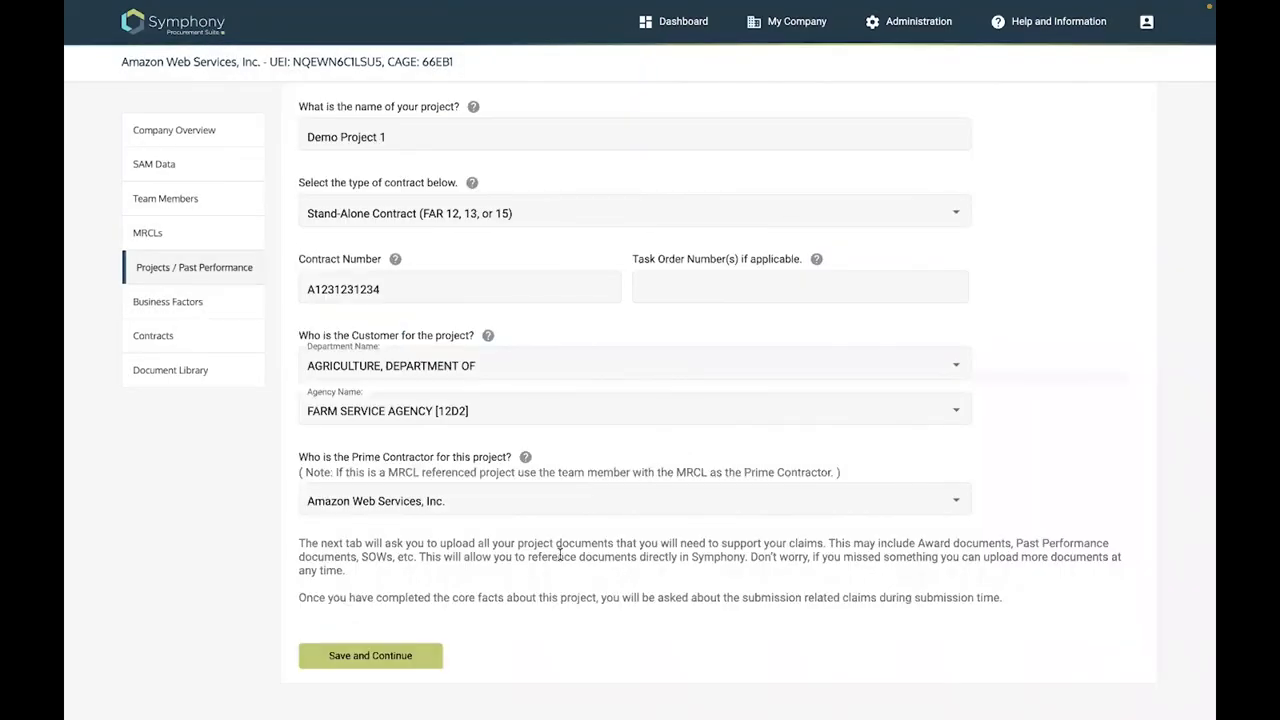
pyautogui.scroll(2, 828, 223)
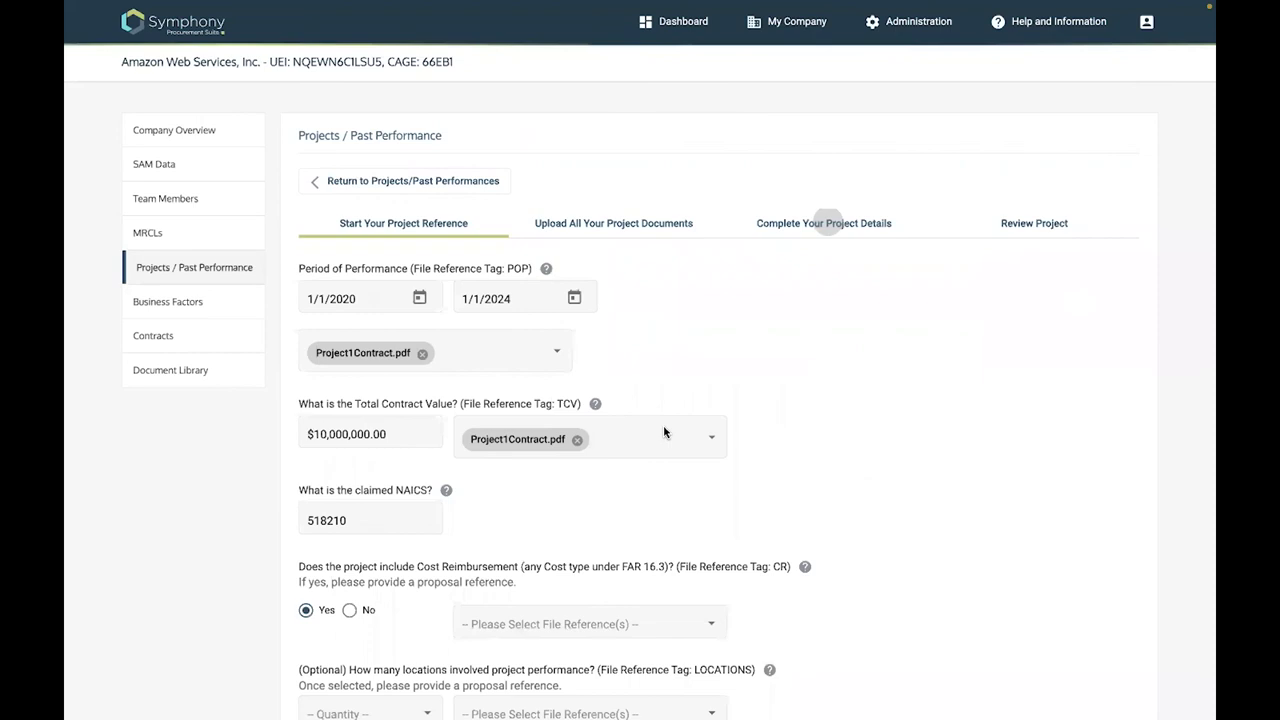
pyautogui.doubleClick(579, 290)
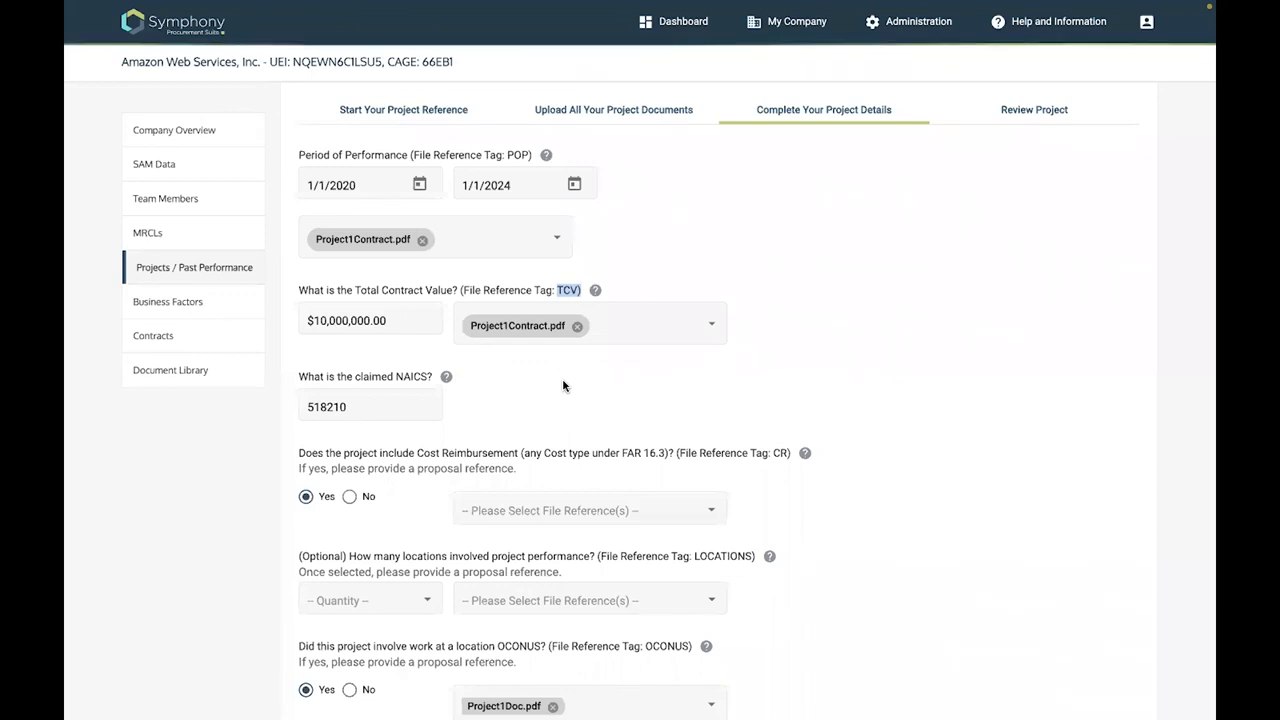
# Resume the SDVOSB Pool proposal from the Dashboard and open its Projects / Past Performance page
pyautogui.click(678, 25)
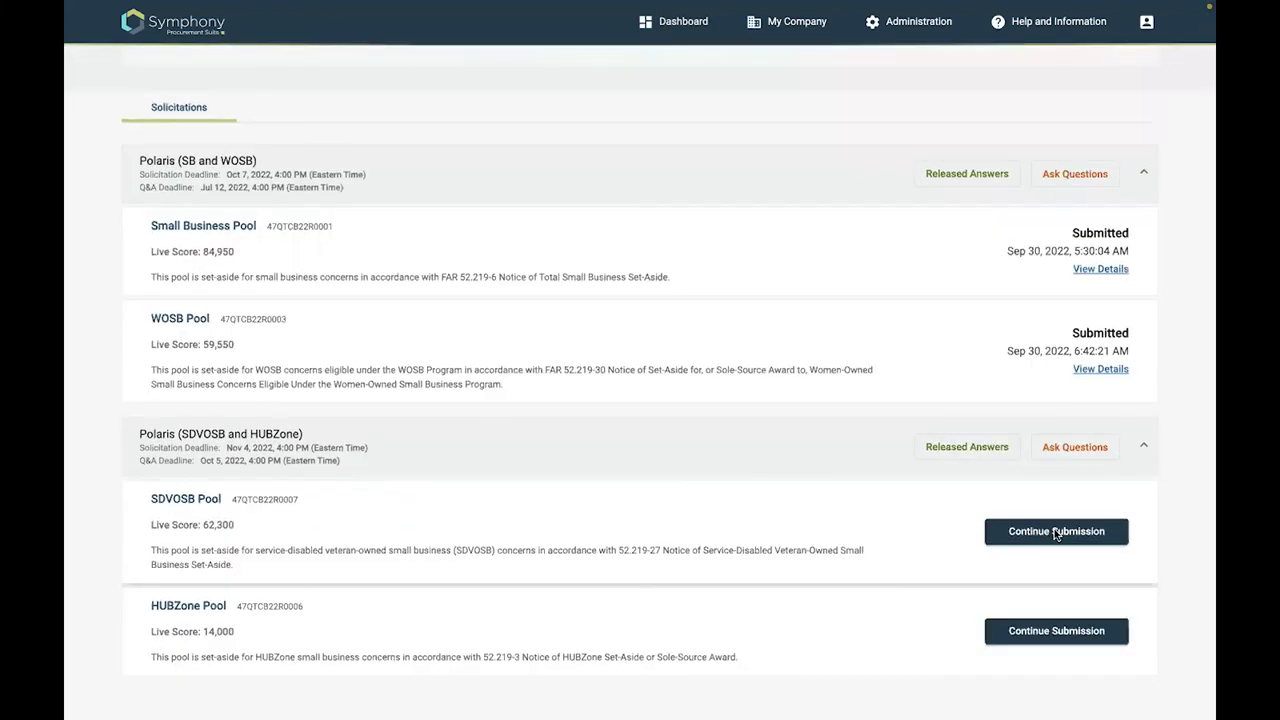
pyautogui.click(1056, 531)
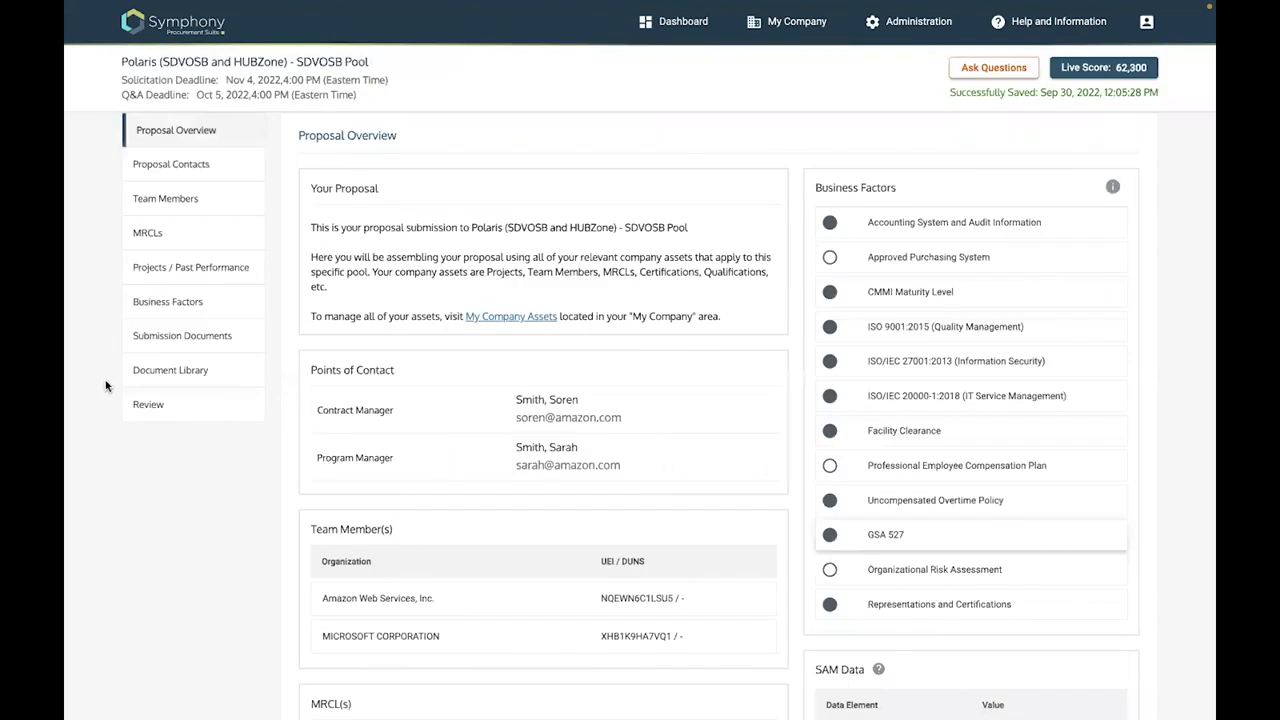
pyautogui.click(185, 268)
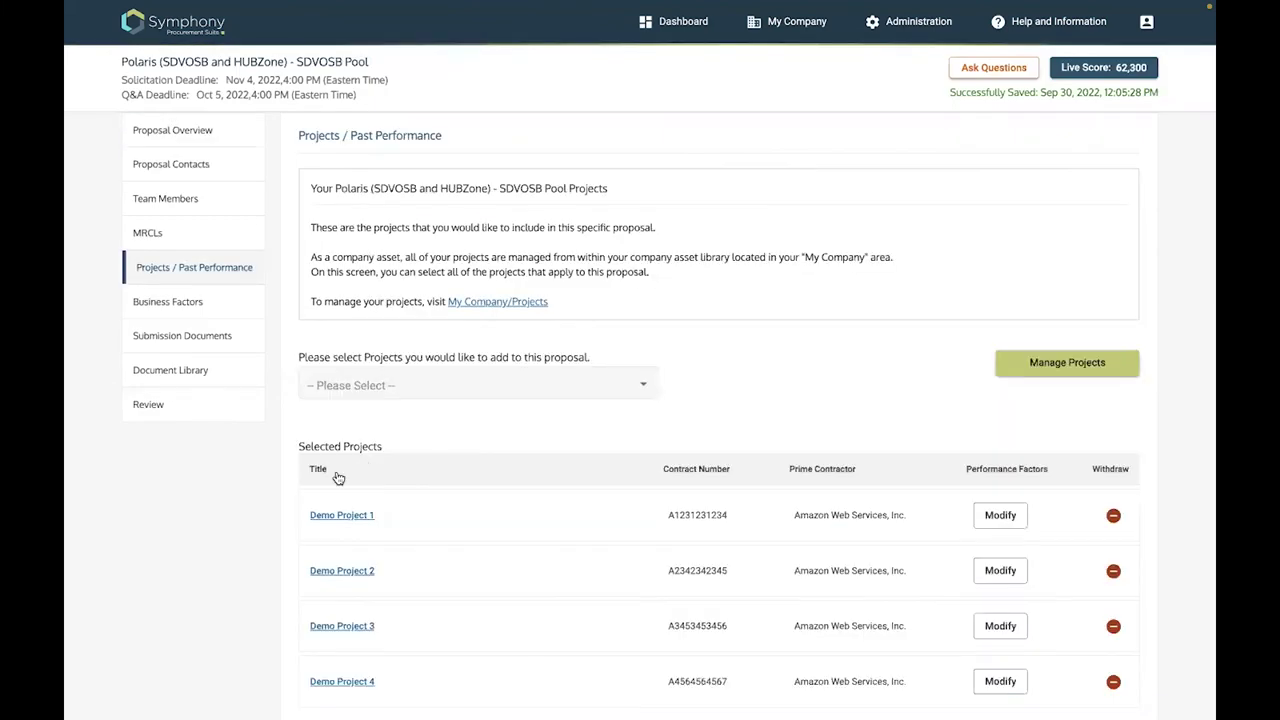
# View Demo Project 1's details, then return to the proposal's project list
pyautogui.scroll(-1, 338, 478)
pyautogui.scroll(-1, 338, 478)
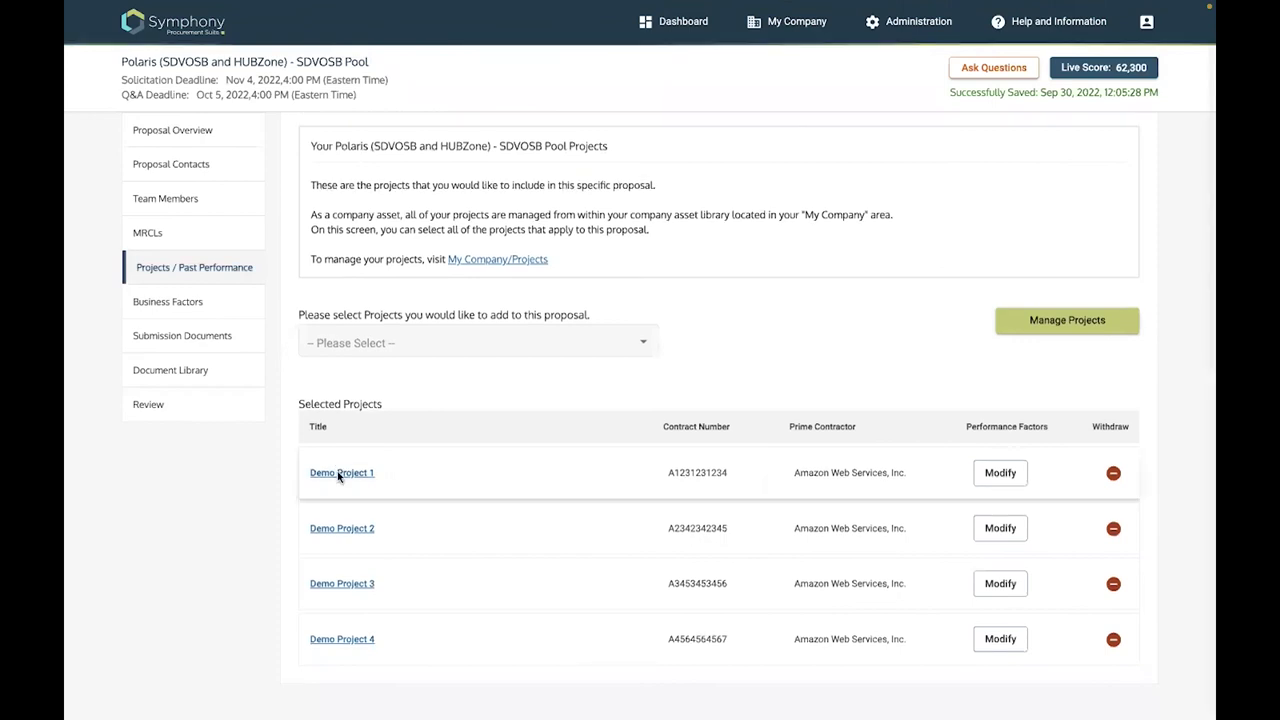
pyautogui.click(340, 473)
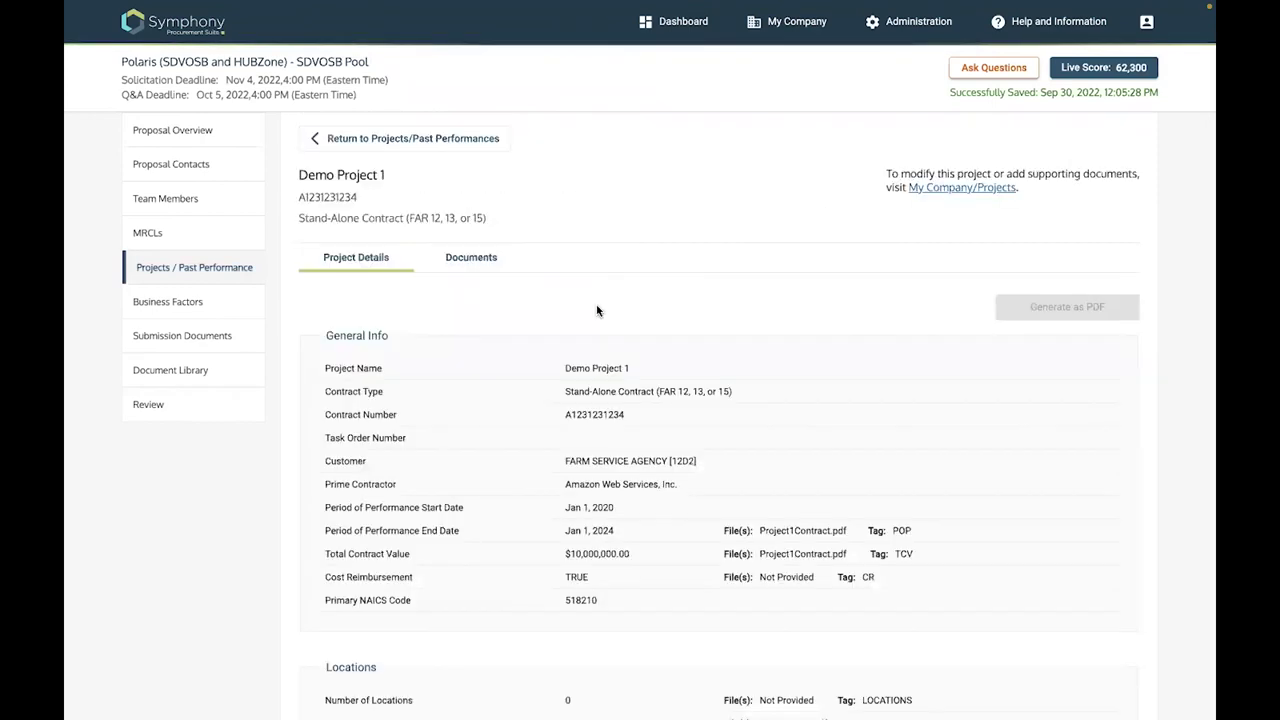
pyautogui.hotkey('alt', 'Left')
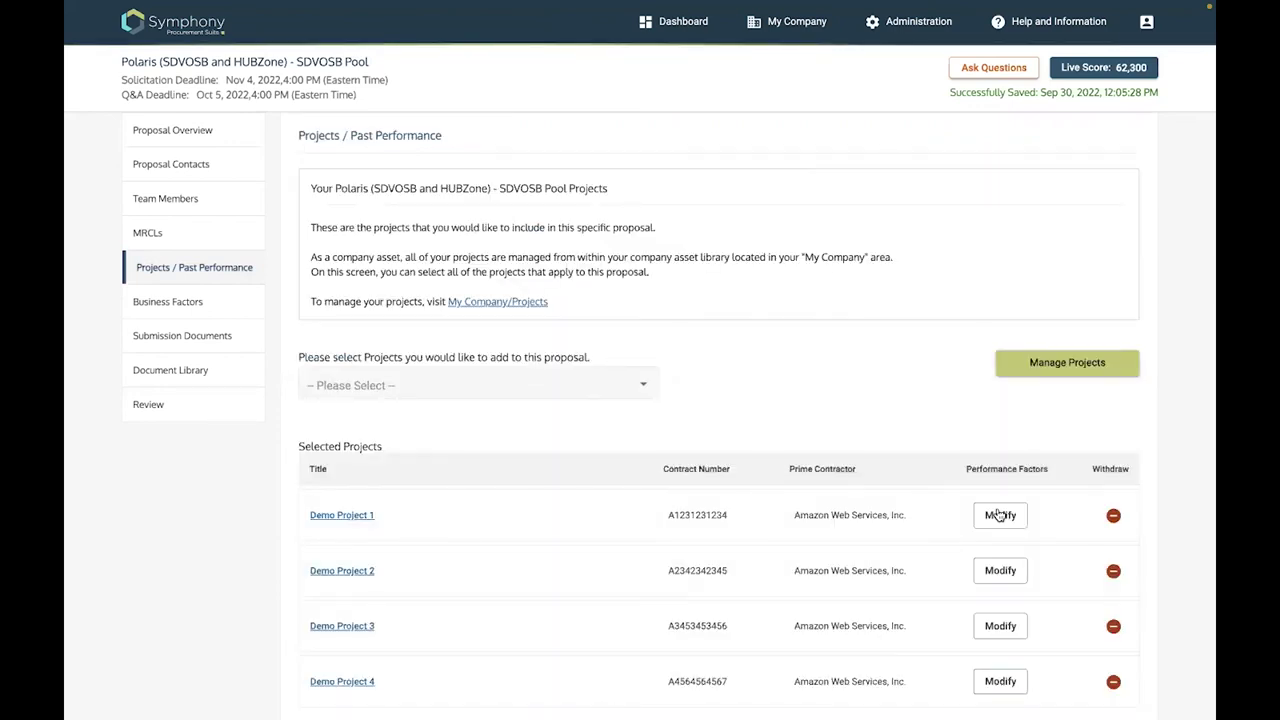
# Enter 'artificialintelligence' as the Emerging Technology file location and save Demo Project 1's performance factors
pyautogui.click(736, 345)
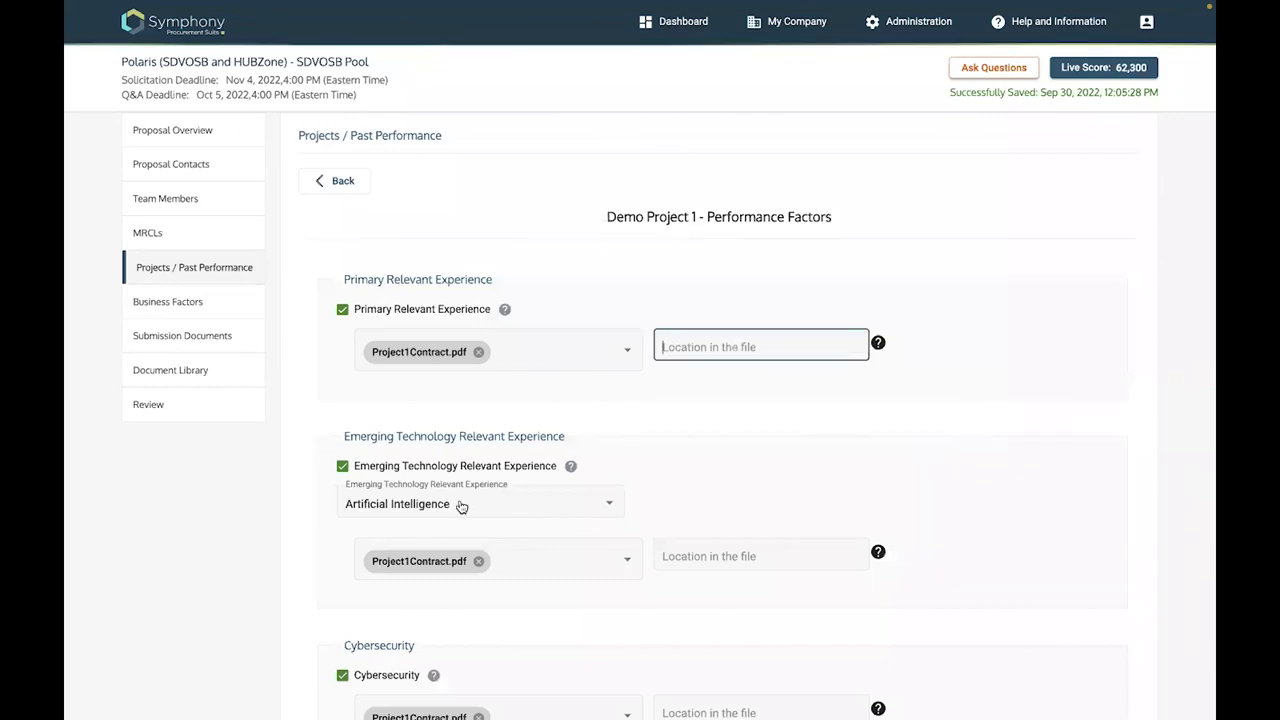
pyautogui.click(760, 556)
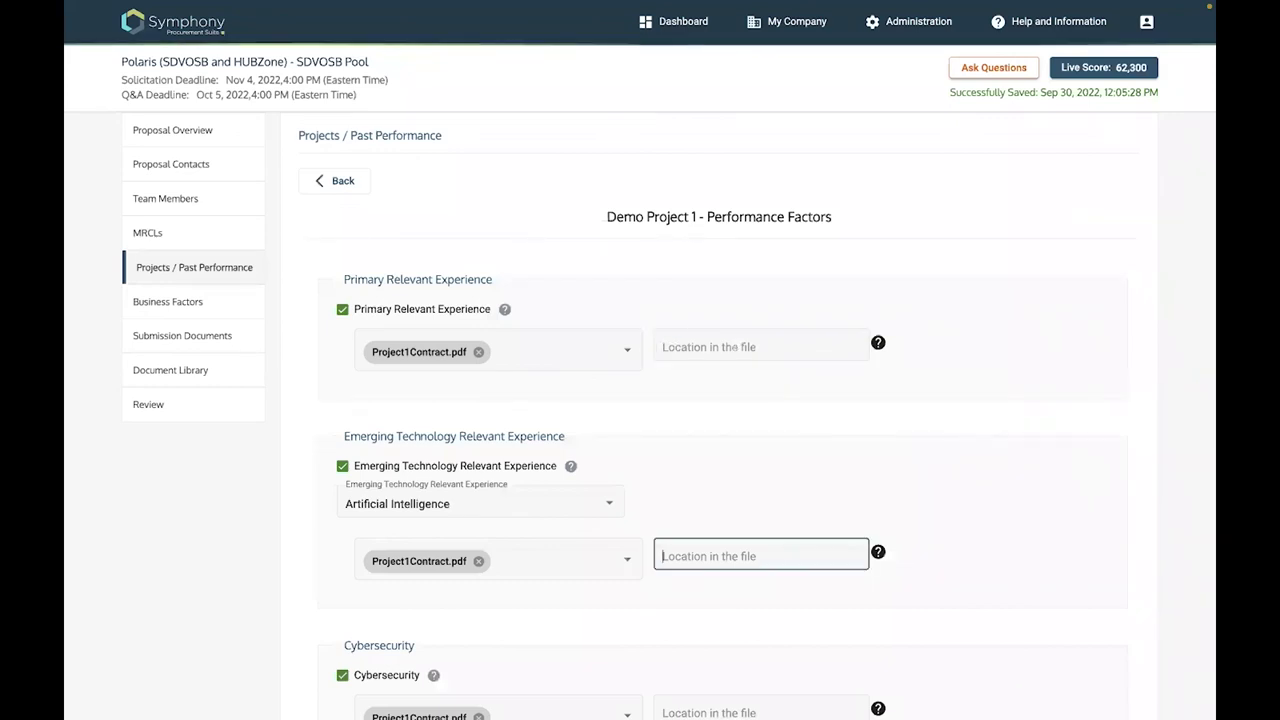
pyautogui.write('artific')
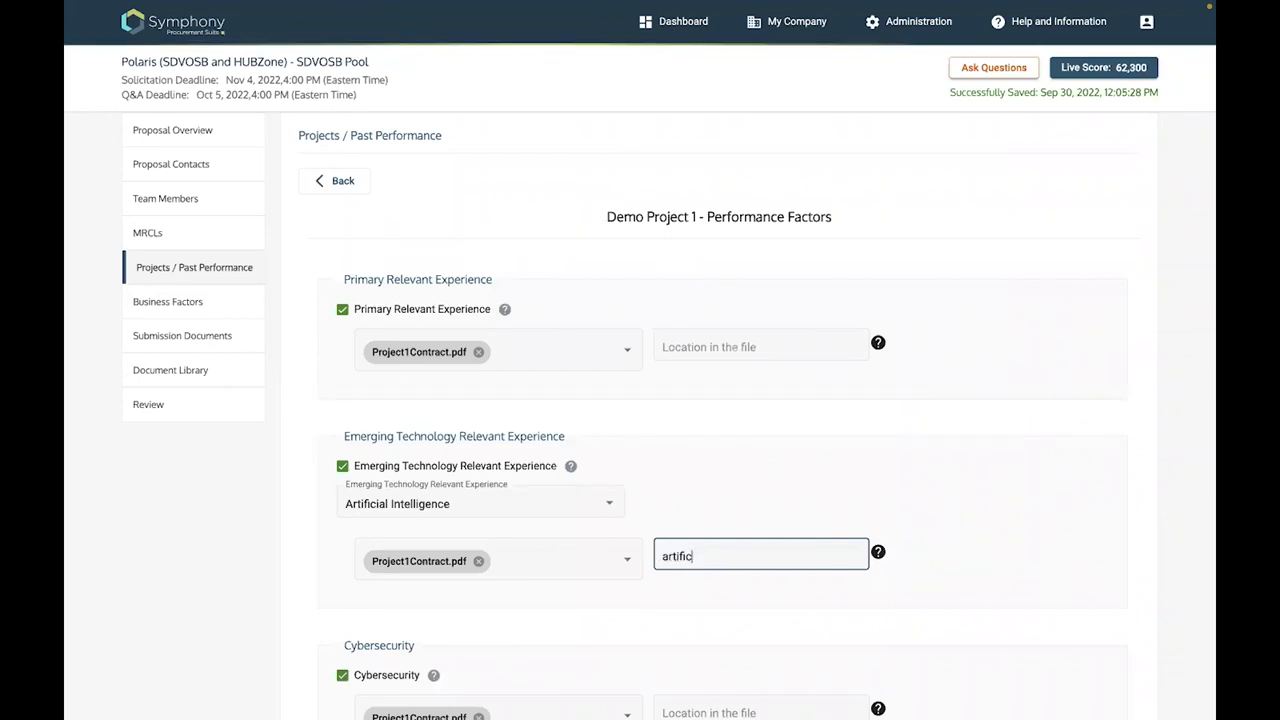
pyautogui.write('ialintelligenc')
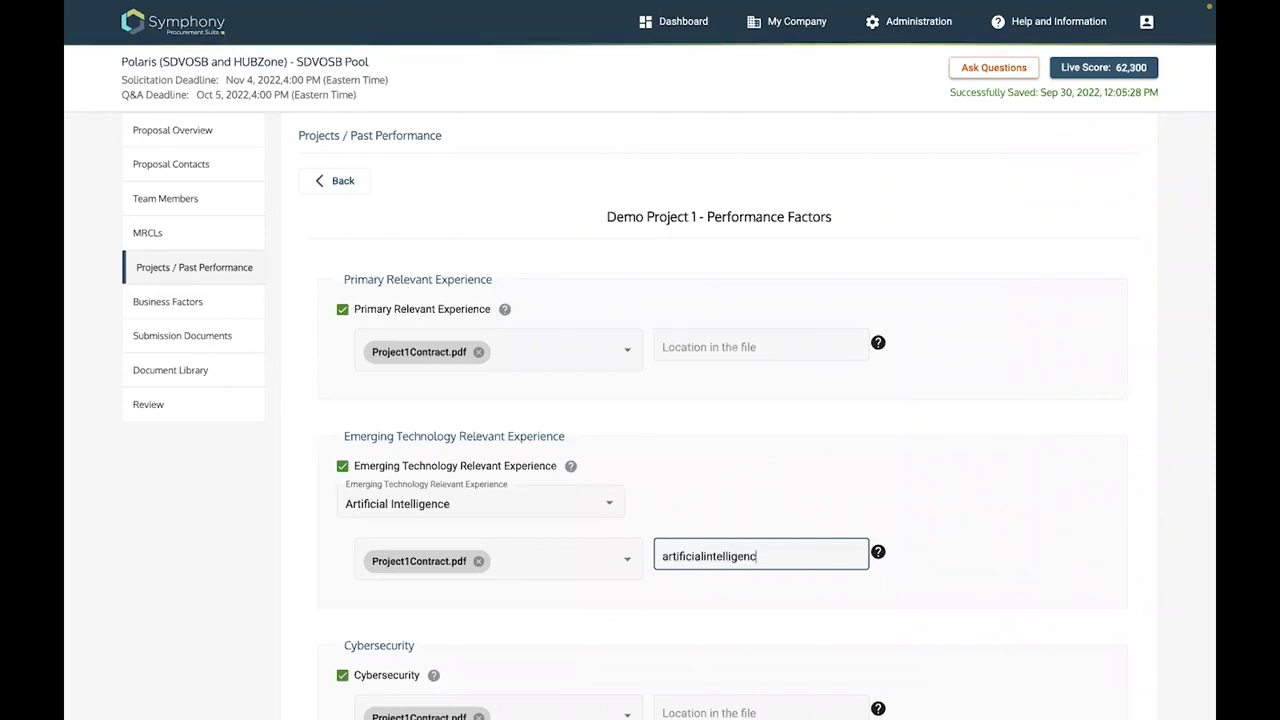
pyautogui.write('e')
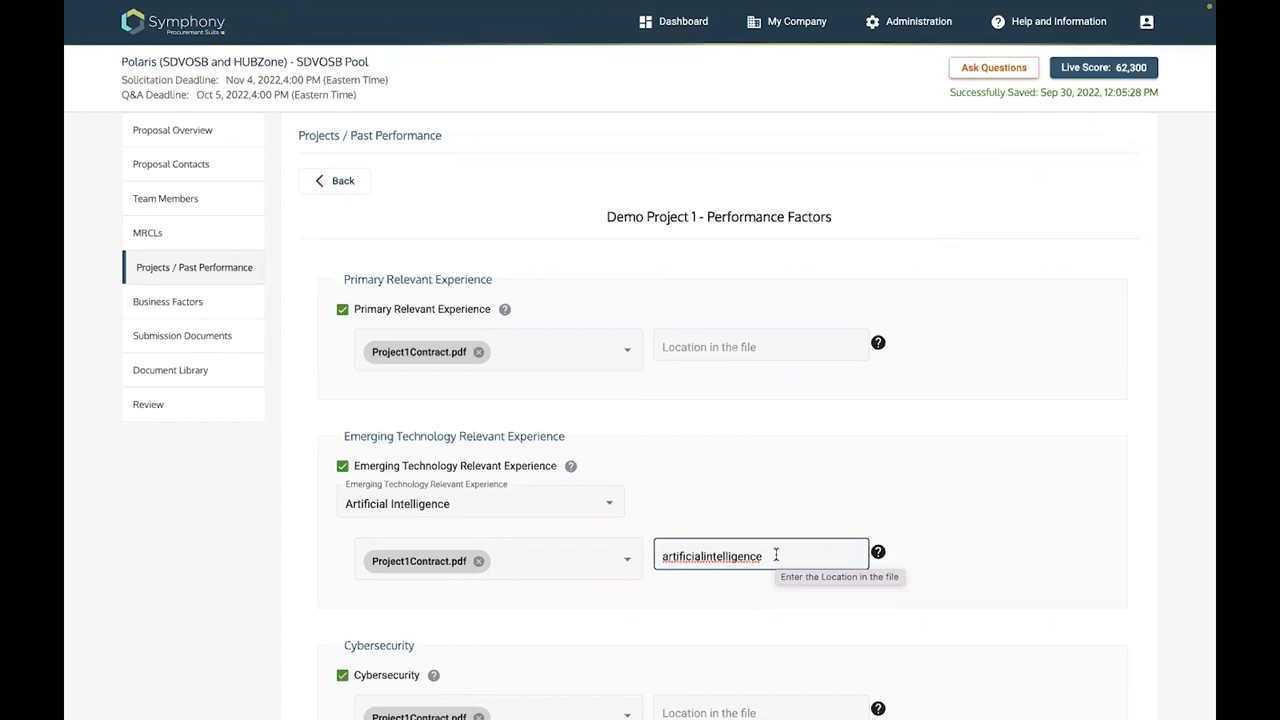
pyautogui.click(823, 482)
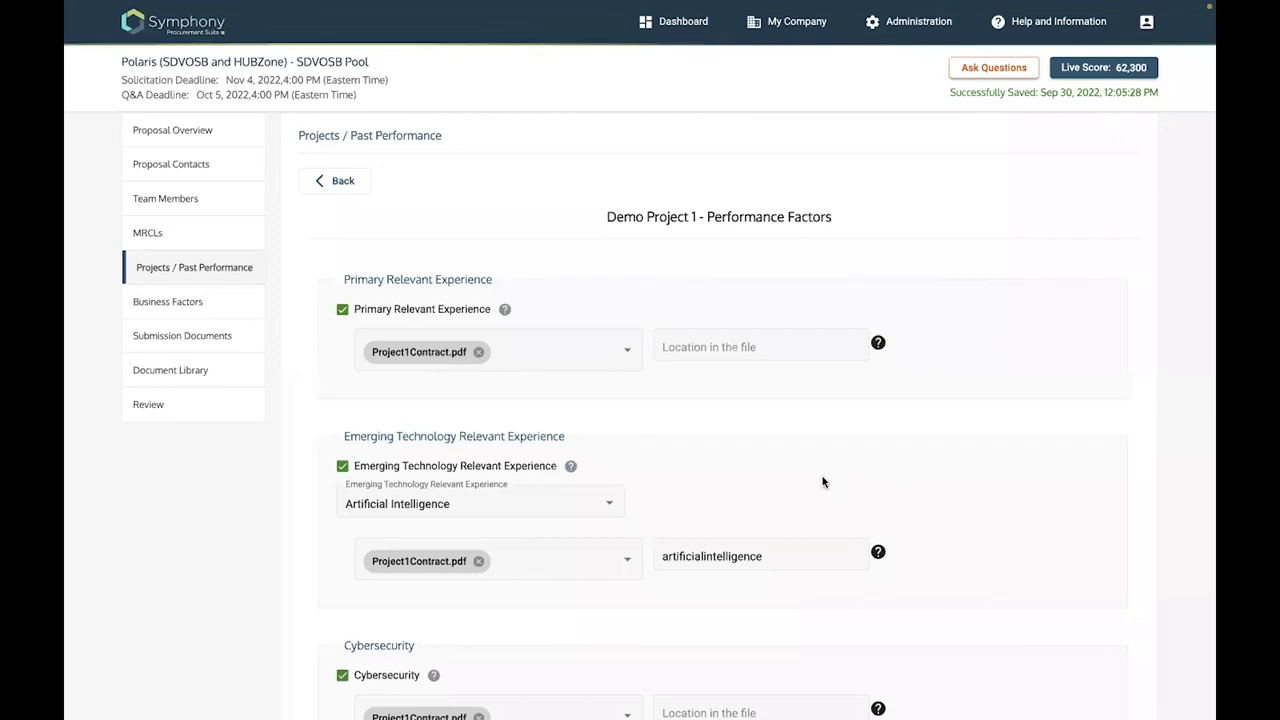
pyautogui.scroll(-2, 380, 664)
pyautogui.click(377, 660)
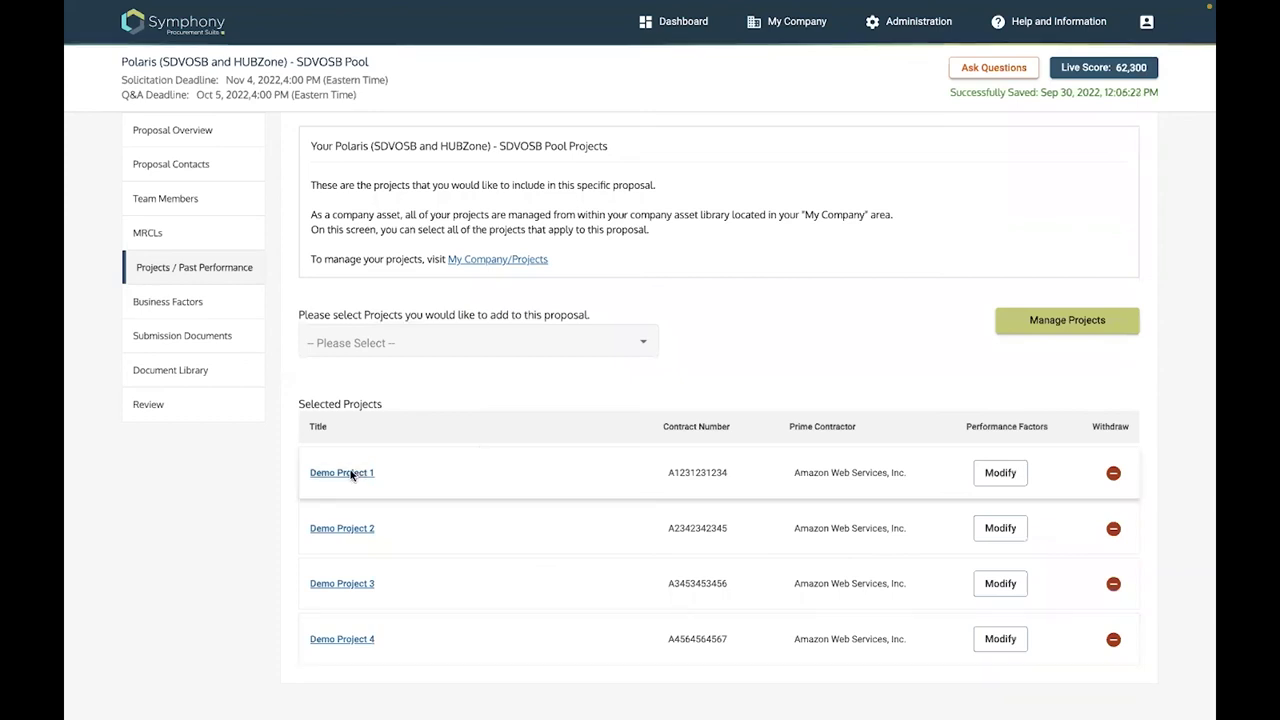
pyautogui.click(351, 474)
pyautogui.scroll(-5, 350, 475)
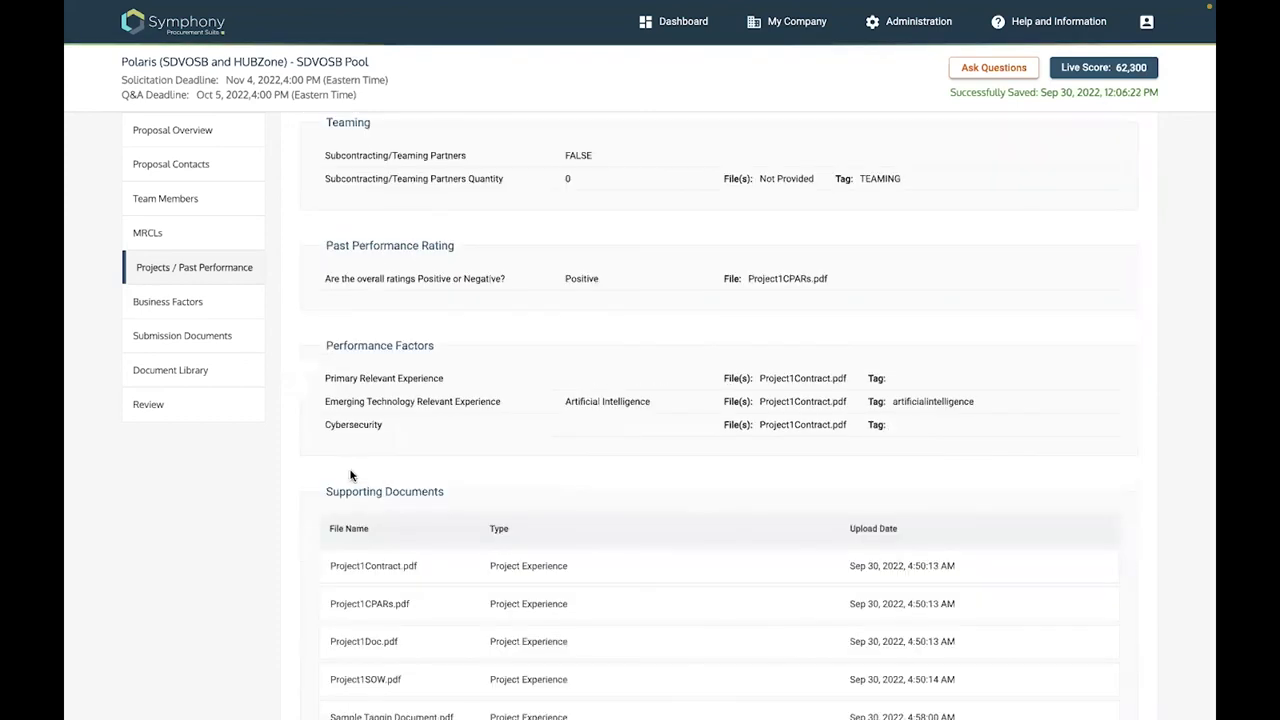
pyautogui.scroll(-1, 350, 469)
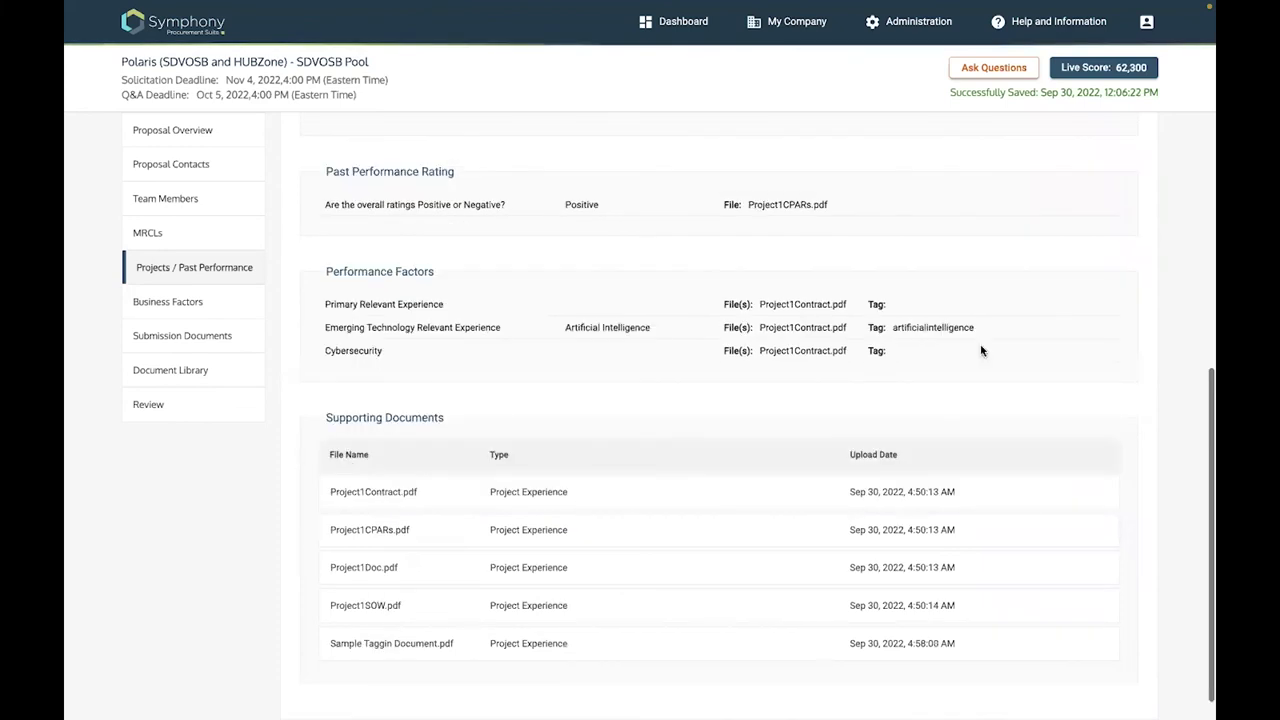
pyautogui.scroll(1, 981, 350)
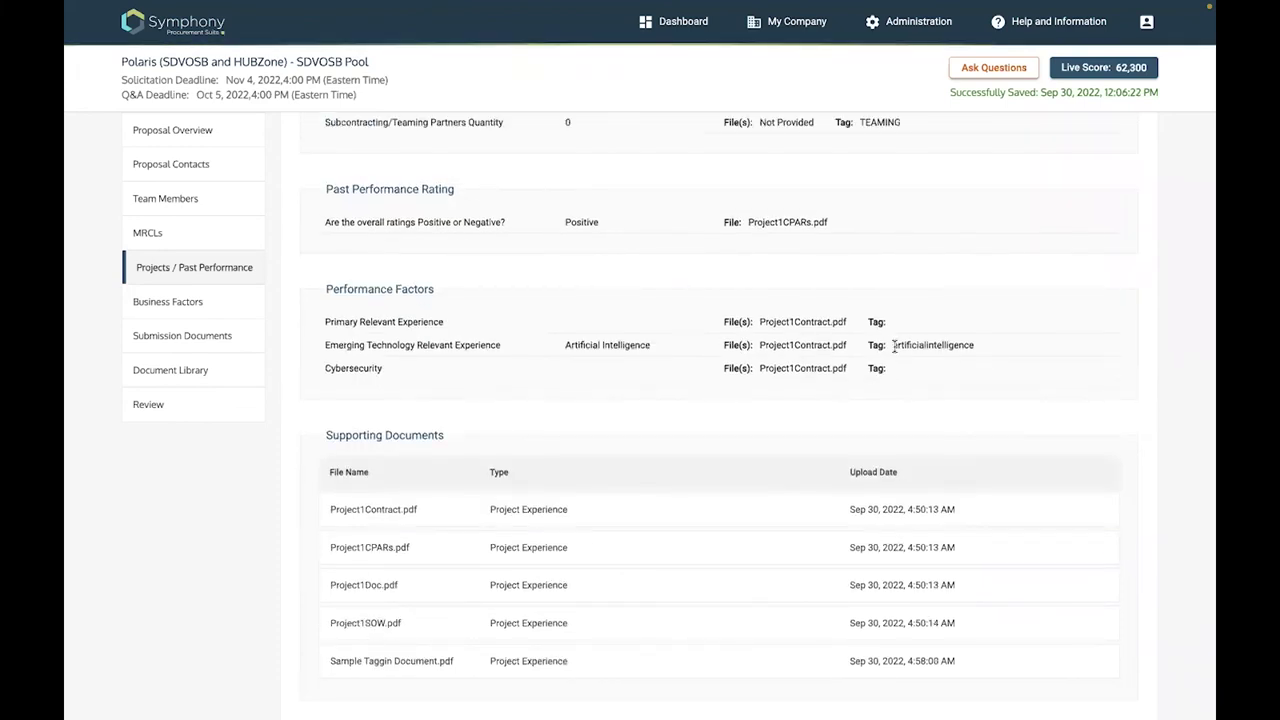
pyautogui.doubleClick(894, 345)
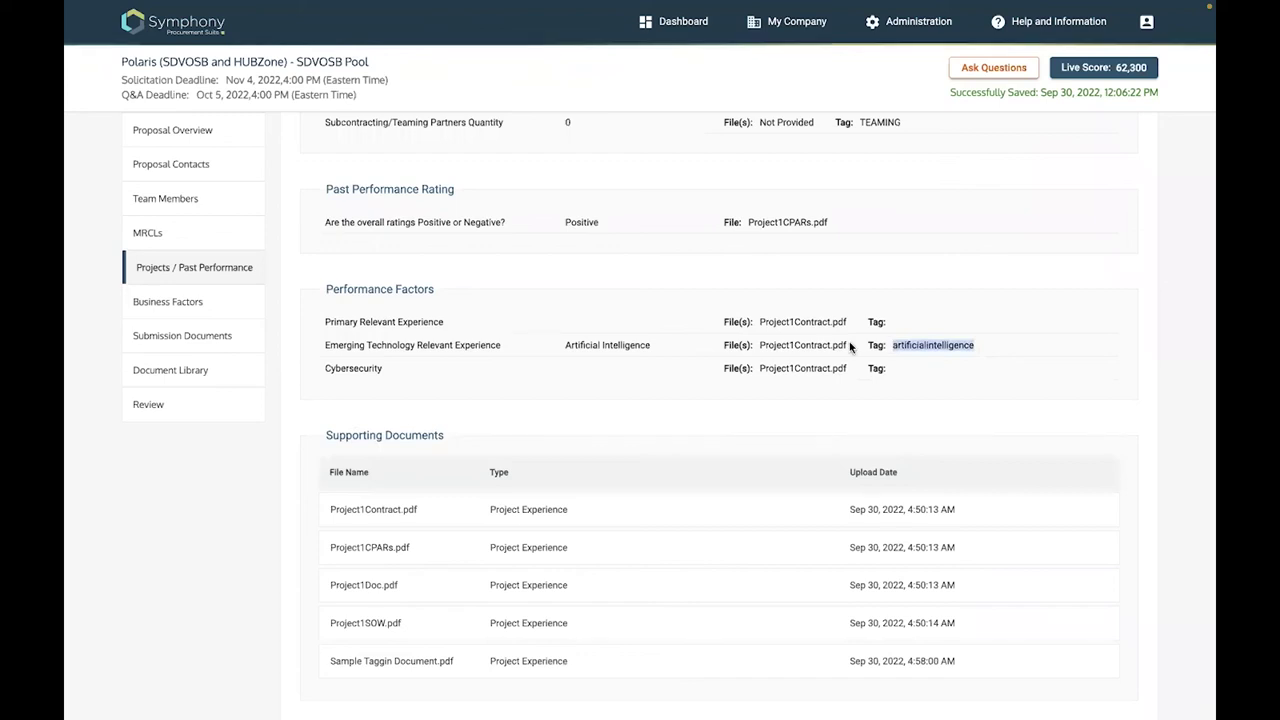
pyautogui.doubleClick(761, 344)
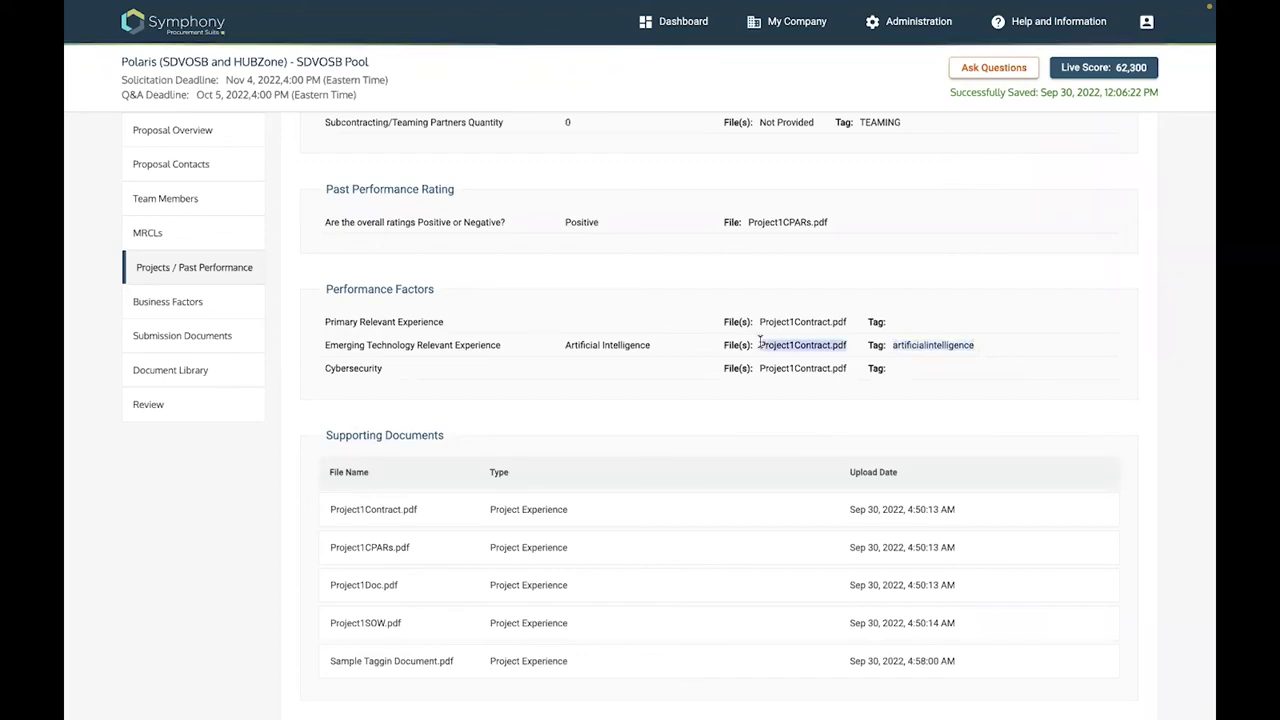
pyautogui.doubleClick(975, 345)
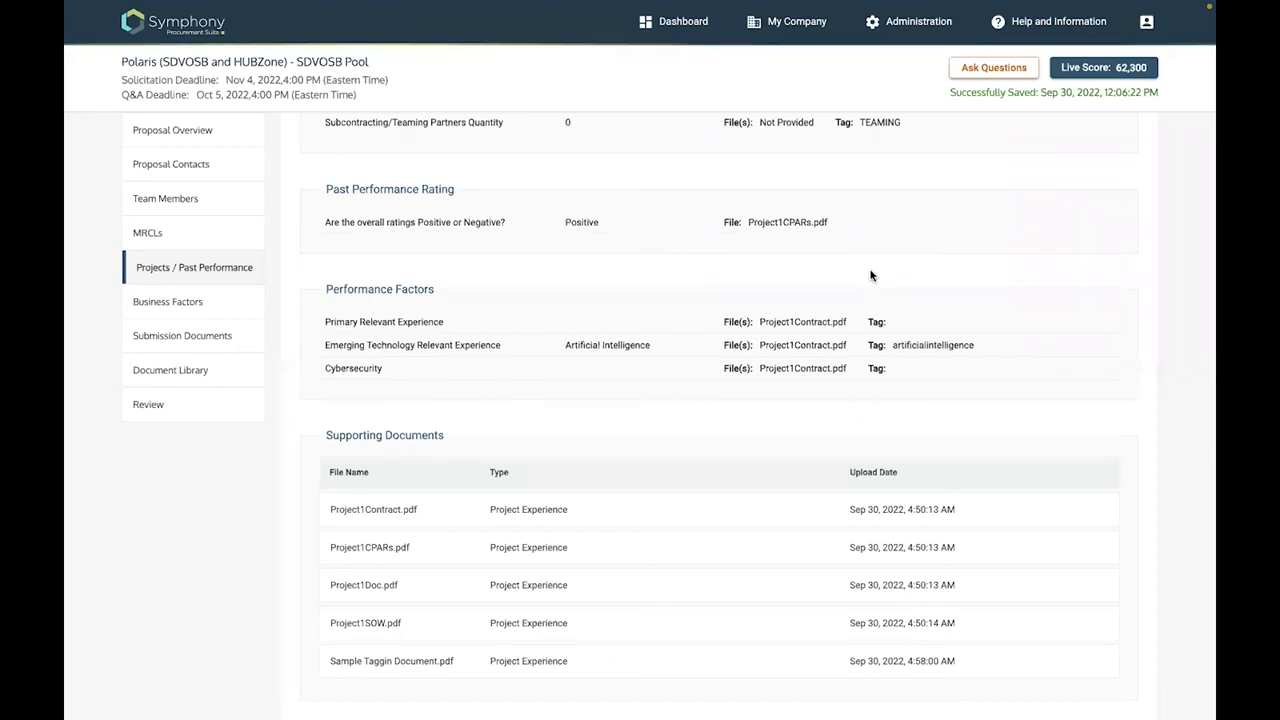
pyautogui.scroll(4, 870, 276)
pyautogui.scroll(4, 870, 276)
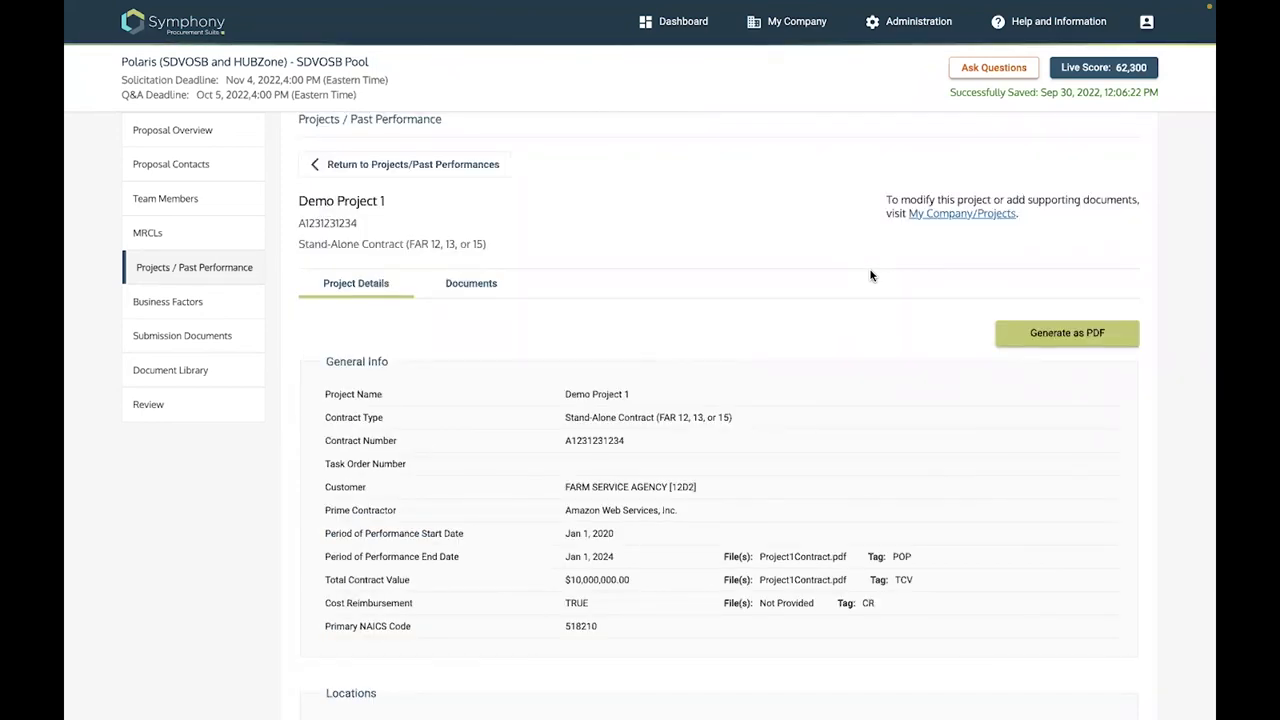
# Open the proposal Review page and expand the Project Experience Information project list
pyautogui.click(189, 404)
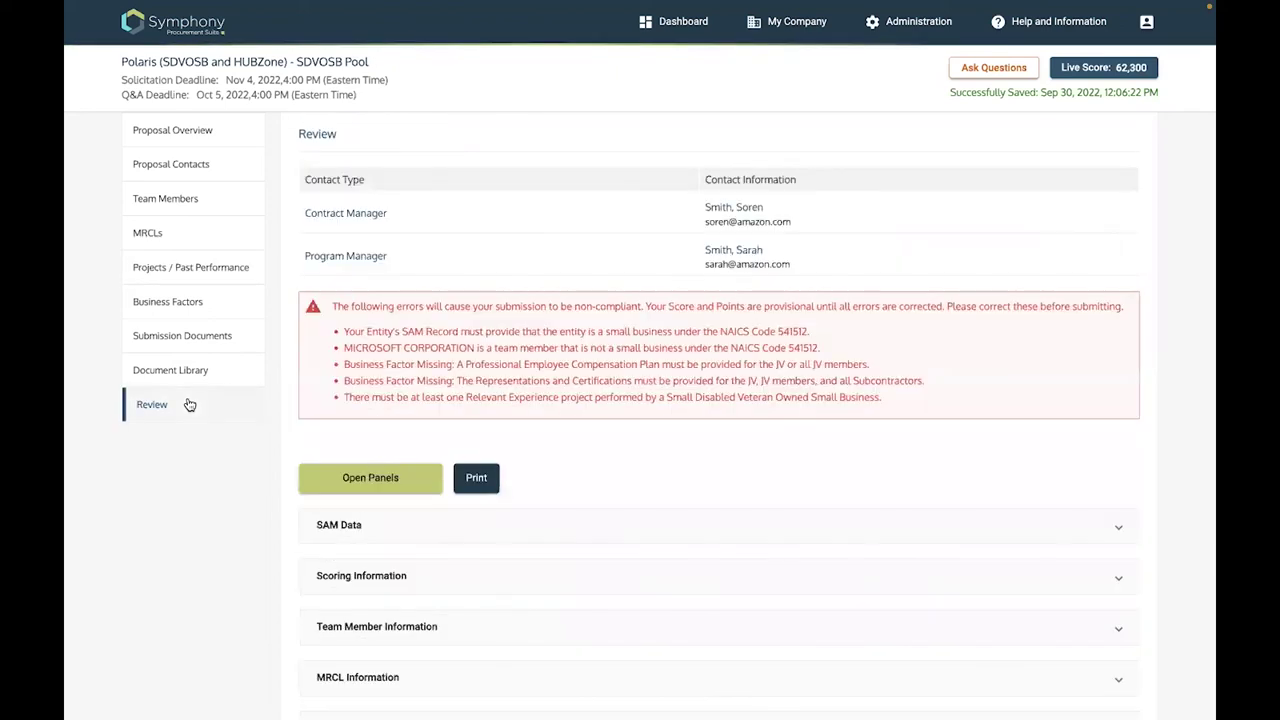
pyautogui.scroll(-3, 446, 486)
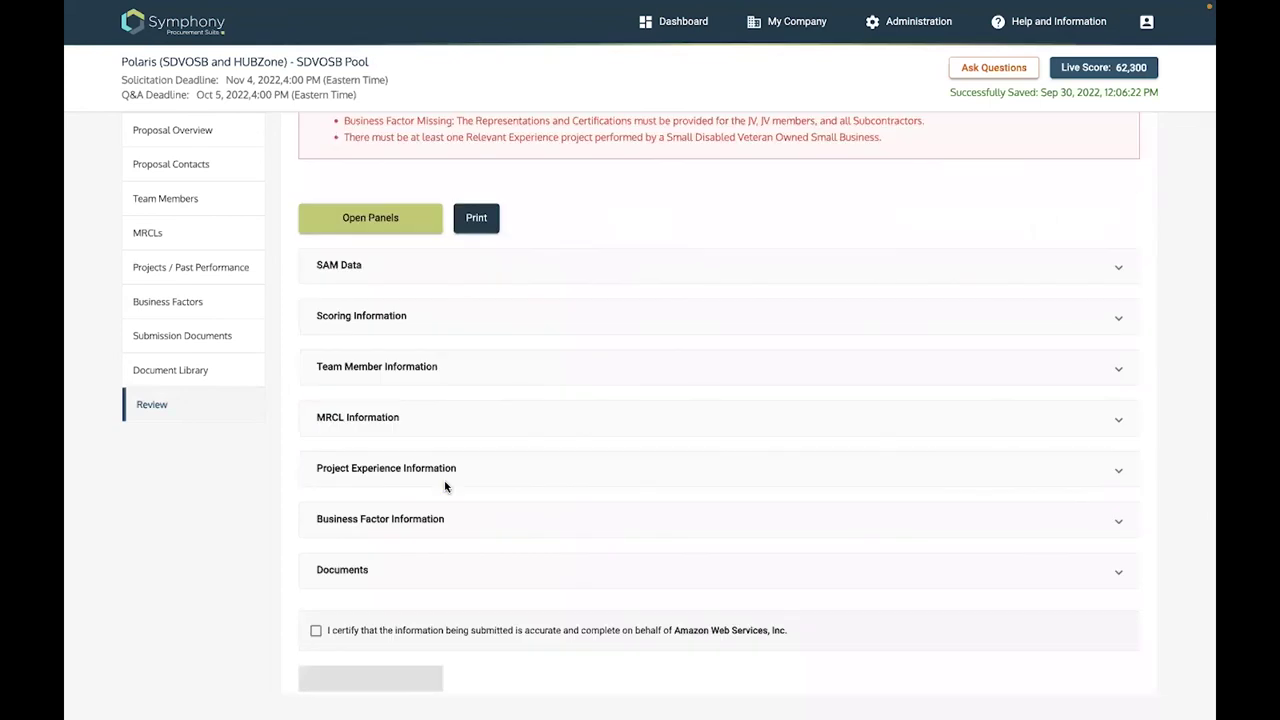
pyautogui.scroll(-1, 1166, 469)
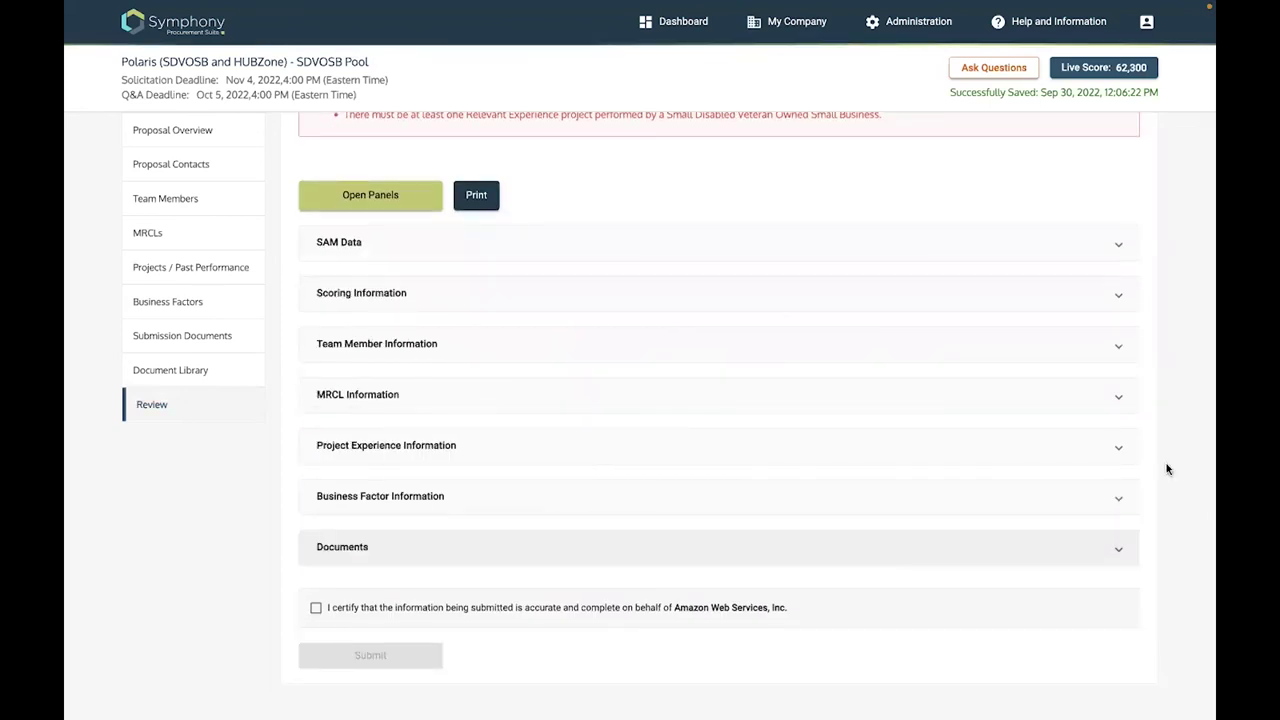
pyautogui.click(1118, 450)
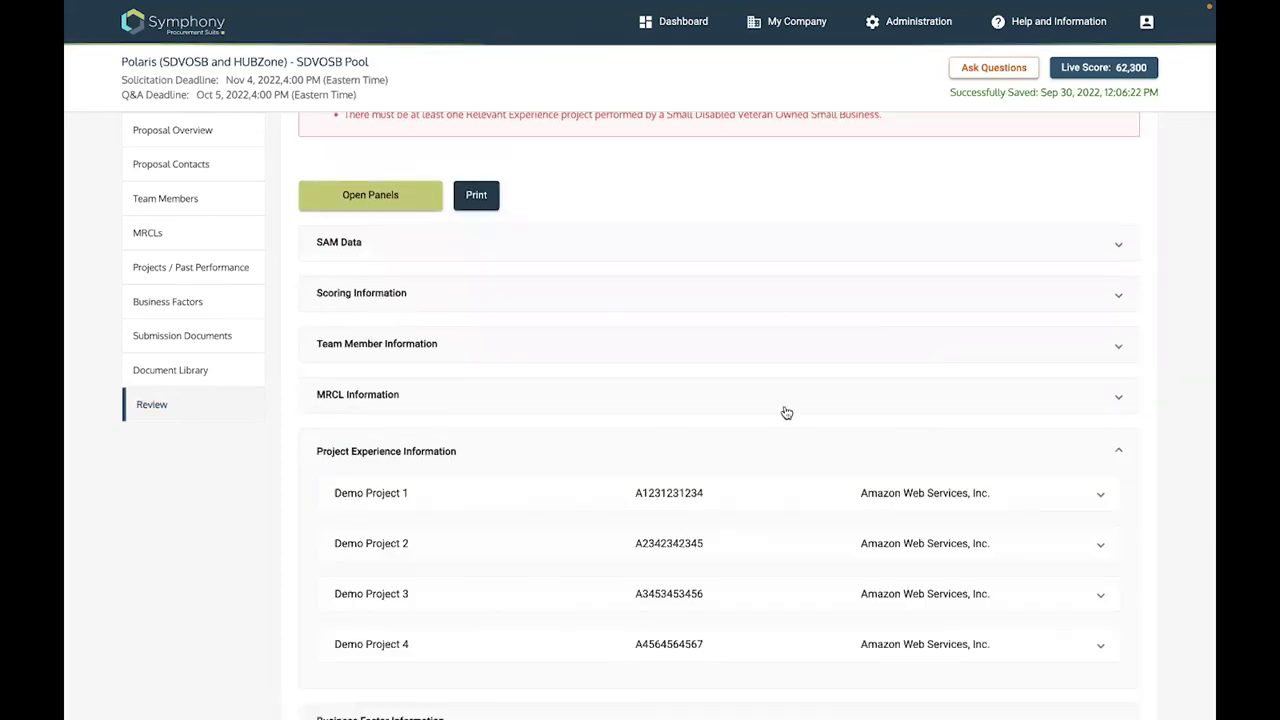
# Scroll through Demo Project 1's Performance Factors section to check its files and tags
pyautogui.scroll(-3, 771, 300)
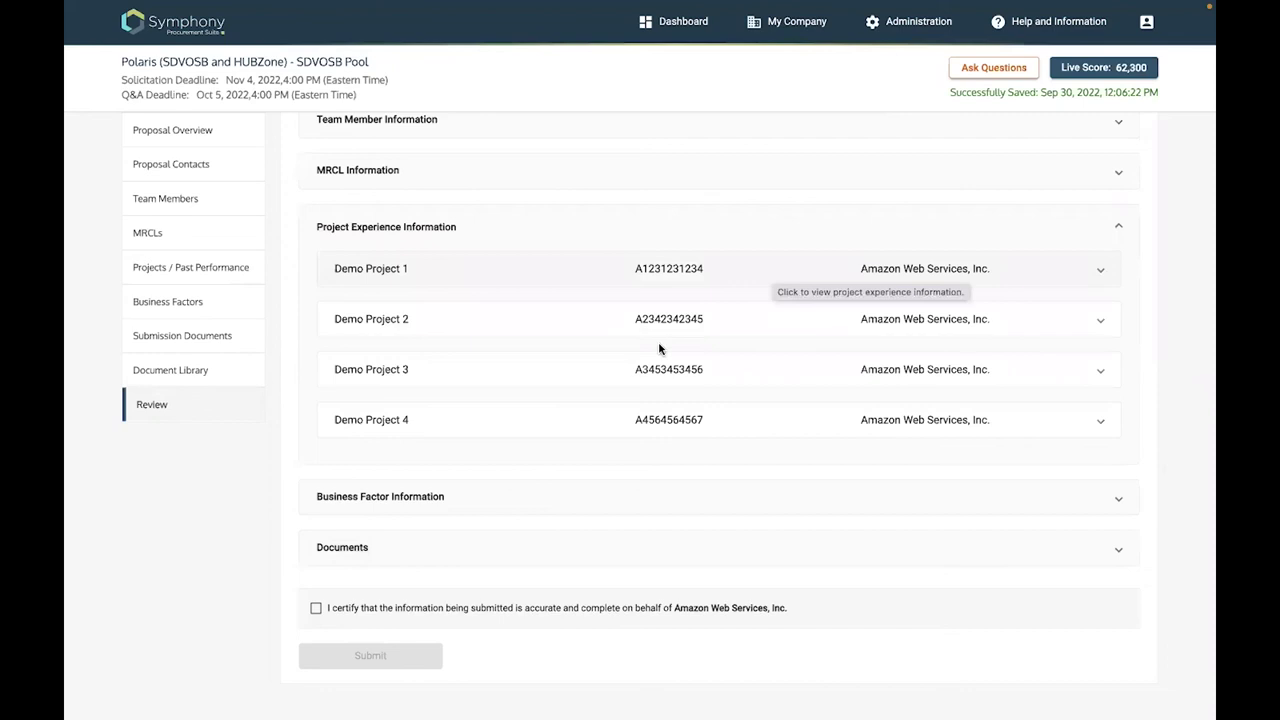
pyautogui.scroll(5, 389, 491)
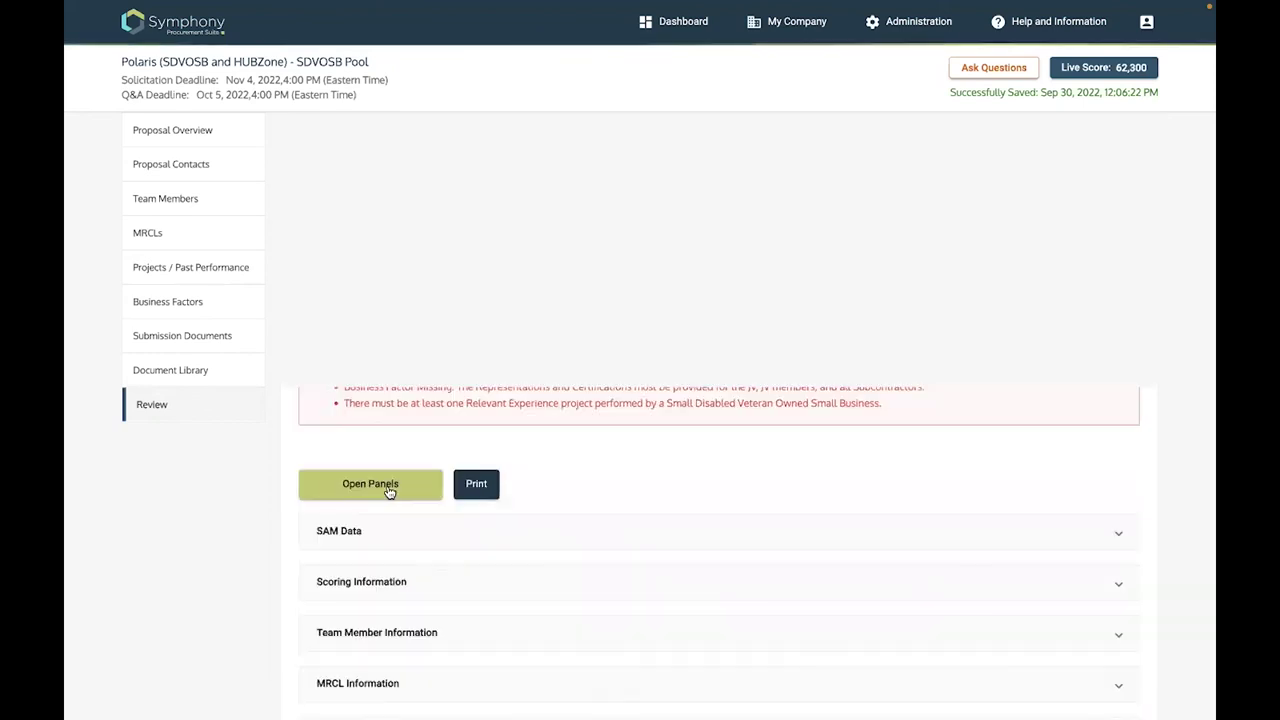
pyautogui.scroll(-5, 675, 450)
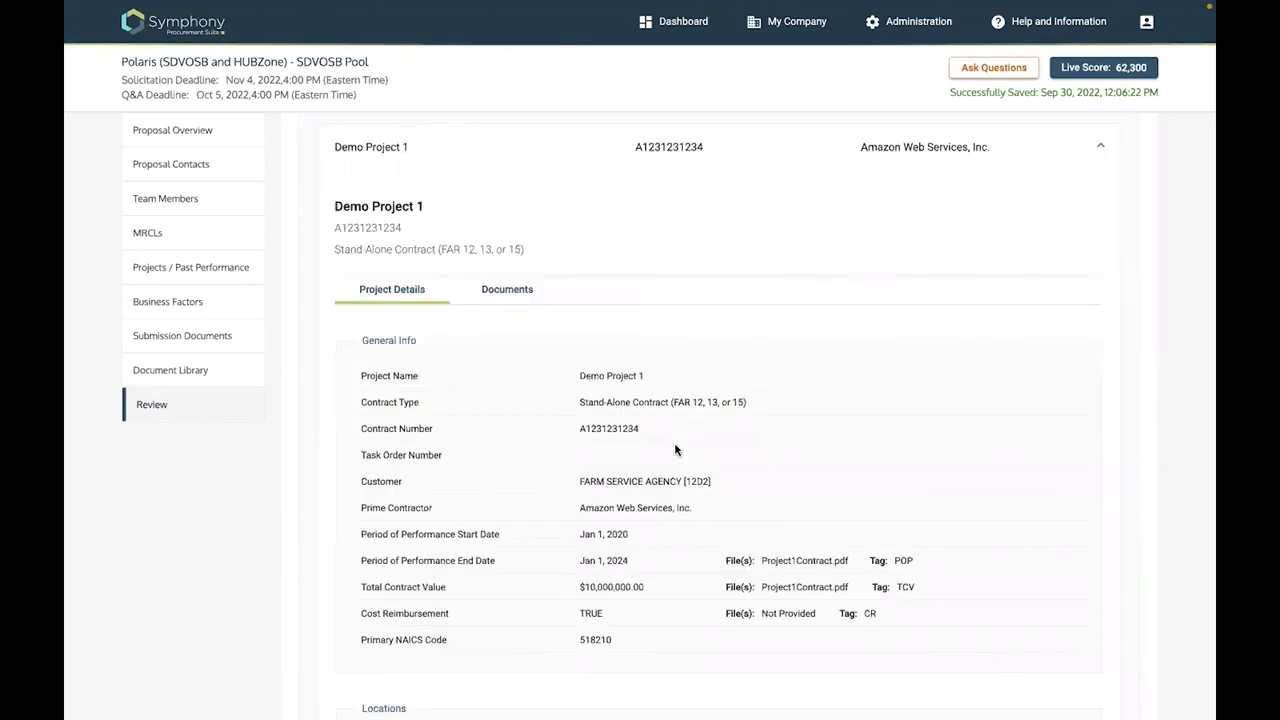
pyautogui.scroll(-2, 675, 450)
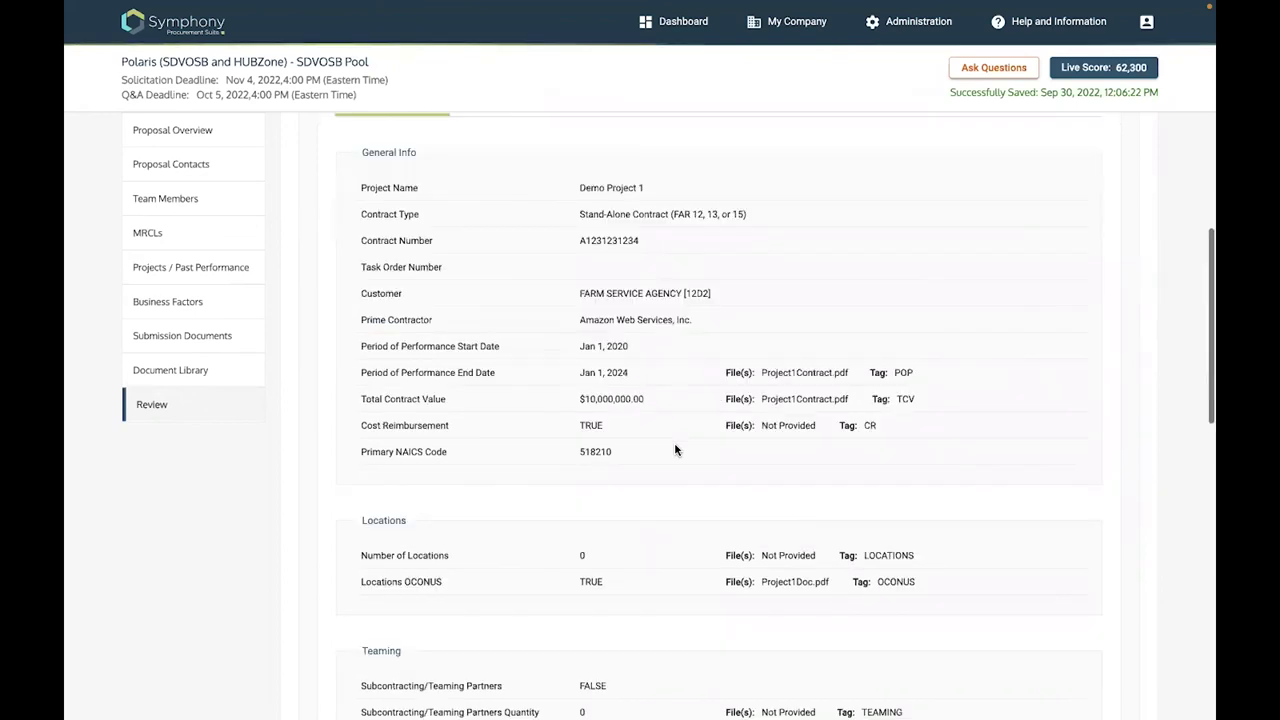
pyautogui.scroll(-1, 675, 450)
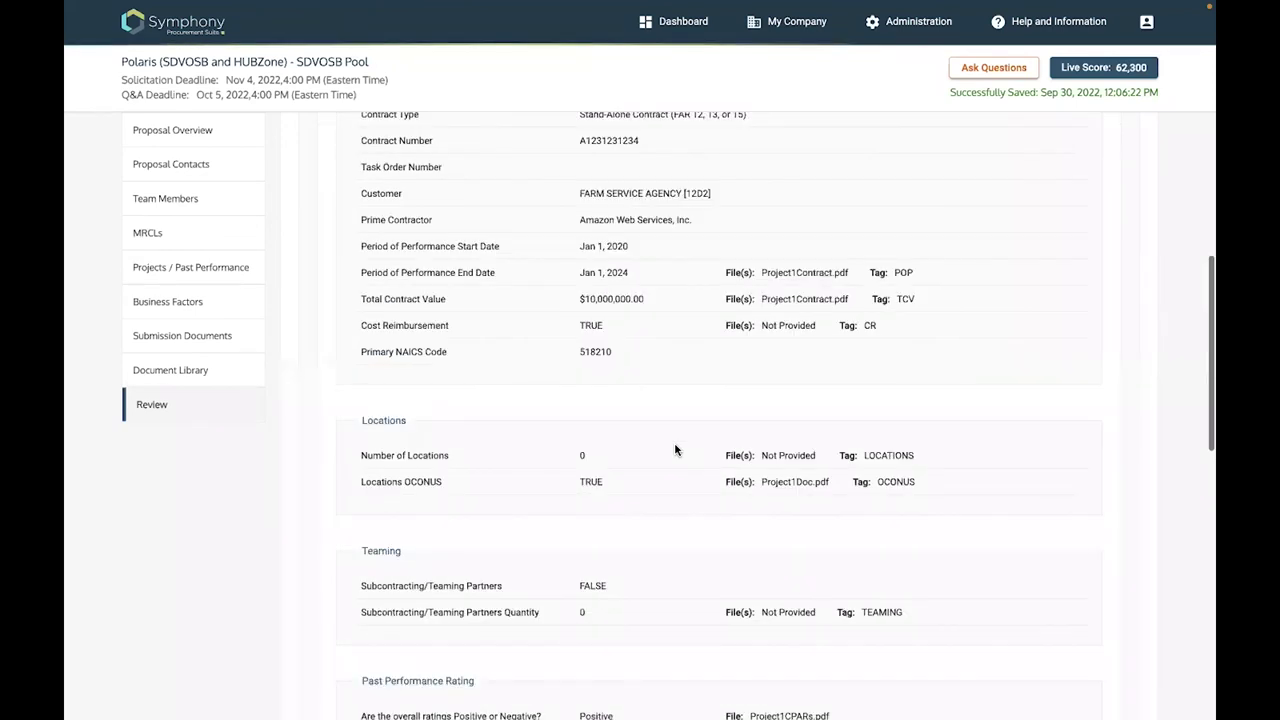
pyautogui.scroll(-1, 675, 450)
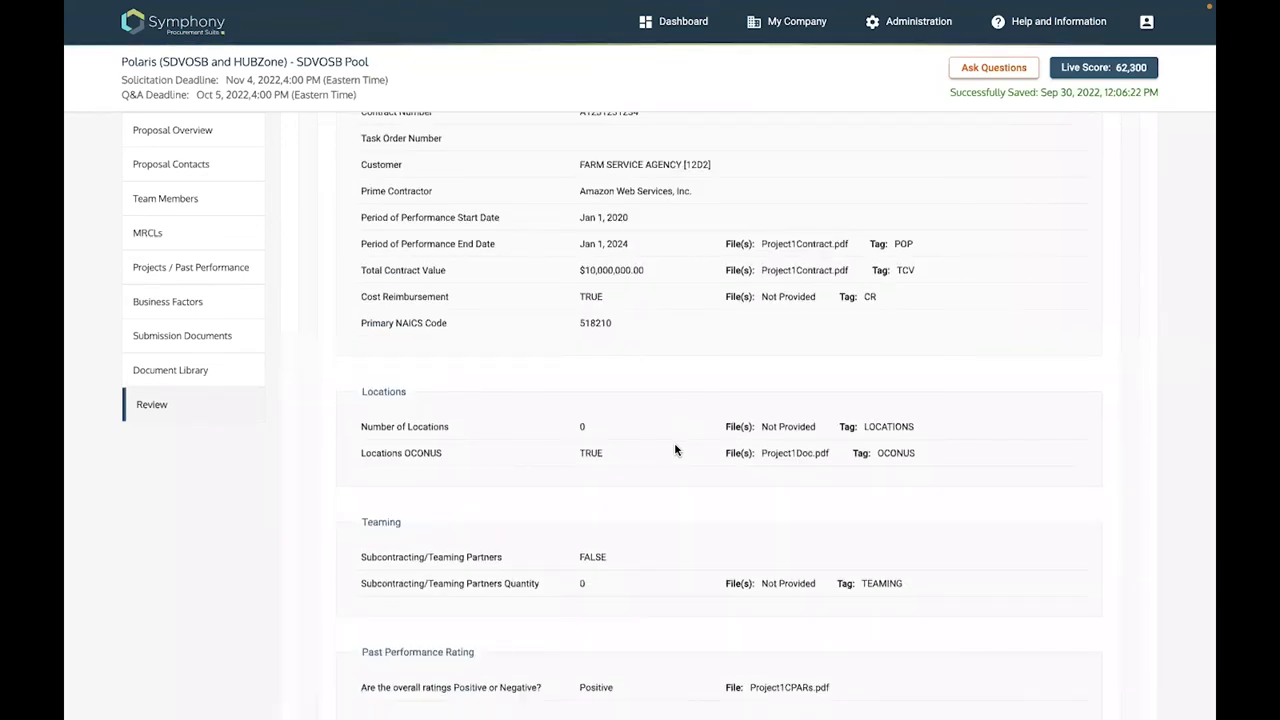
pyautogui.scroll(-3, 902, 430)
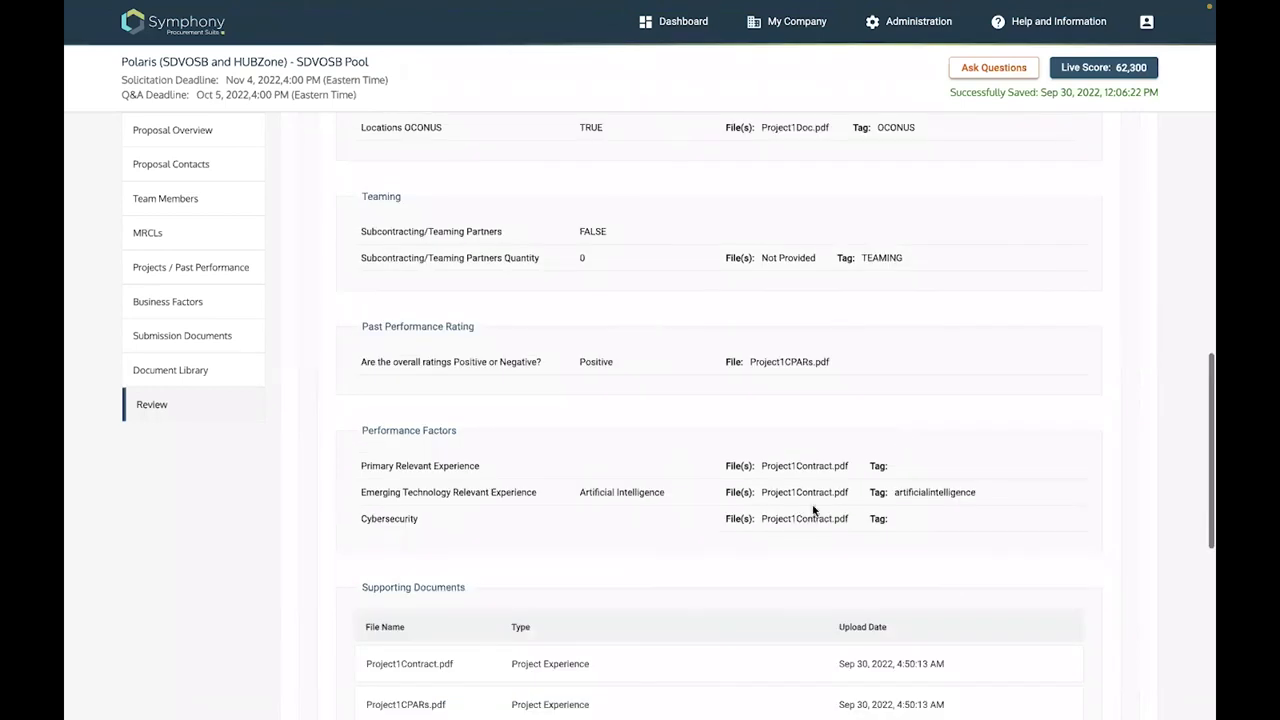
pyautogui.scroll(-1, 813, 510)
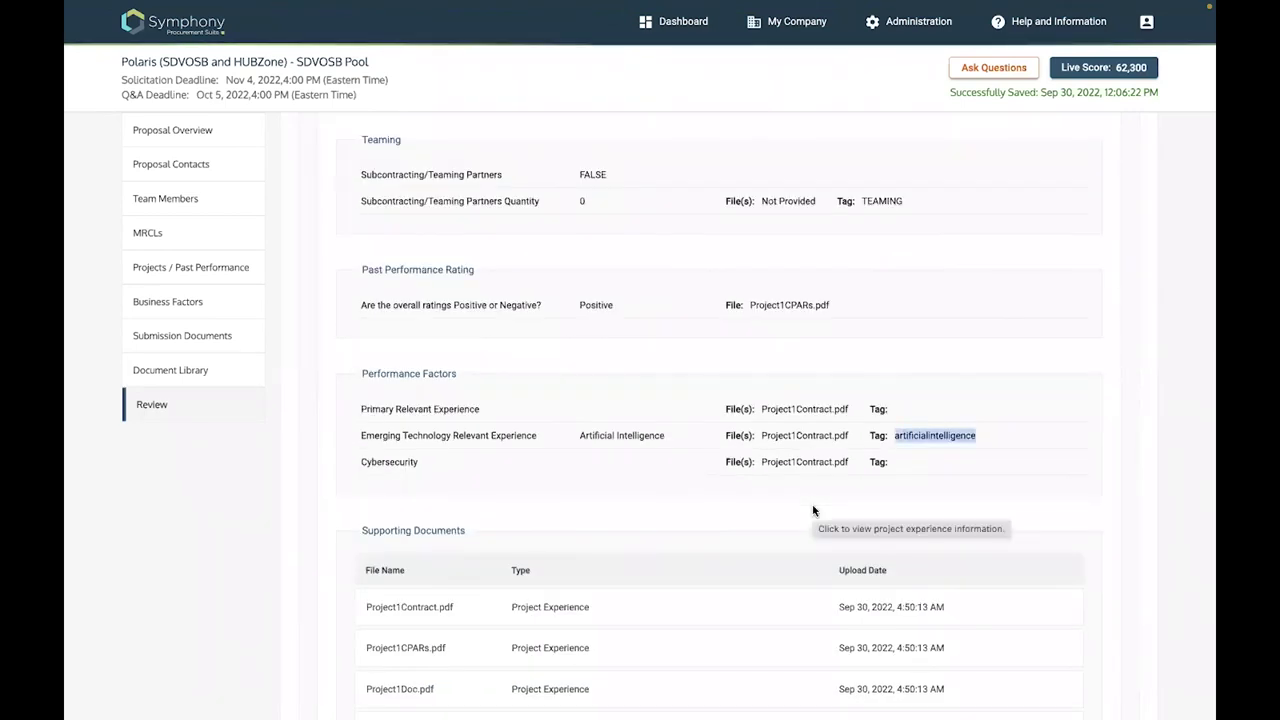
pyautogui.scroll(1, 813, 510)
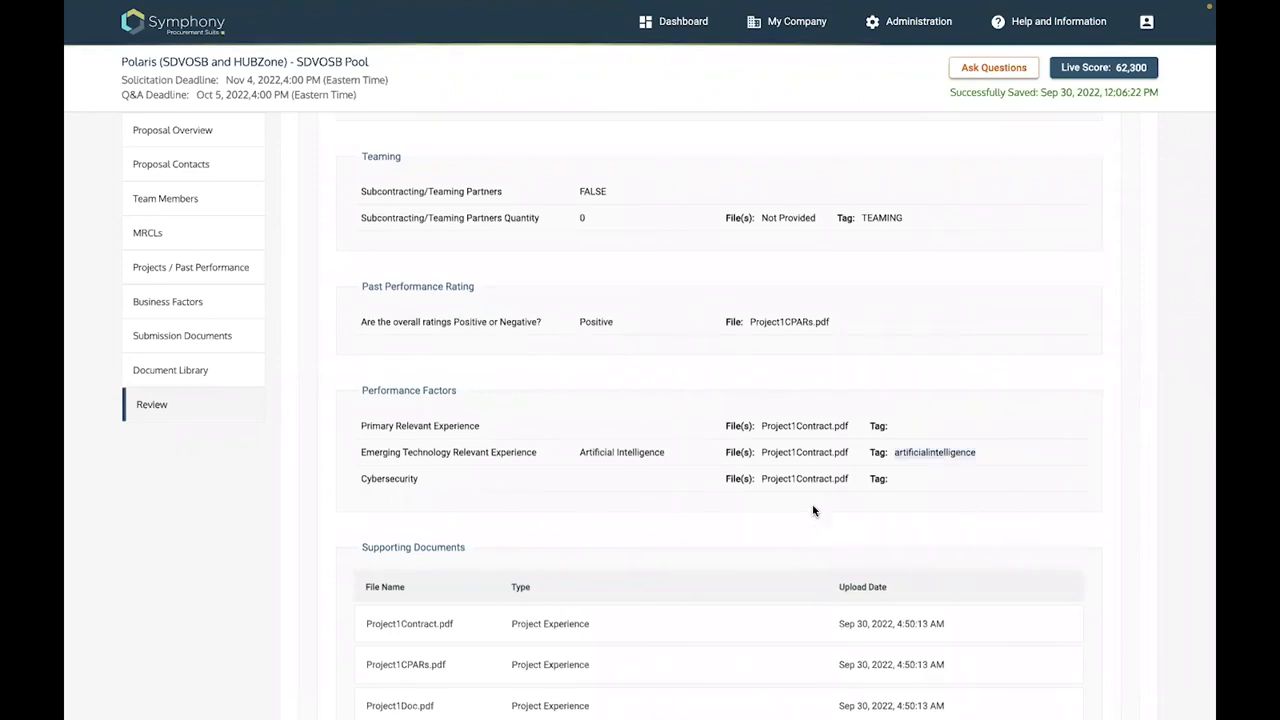
pyautogui.scroll(3, 813, 505)
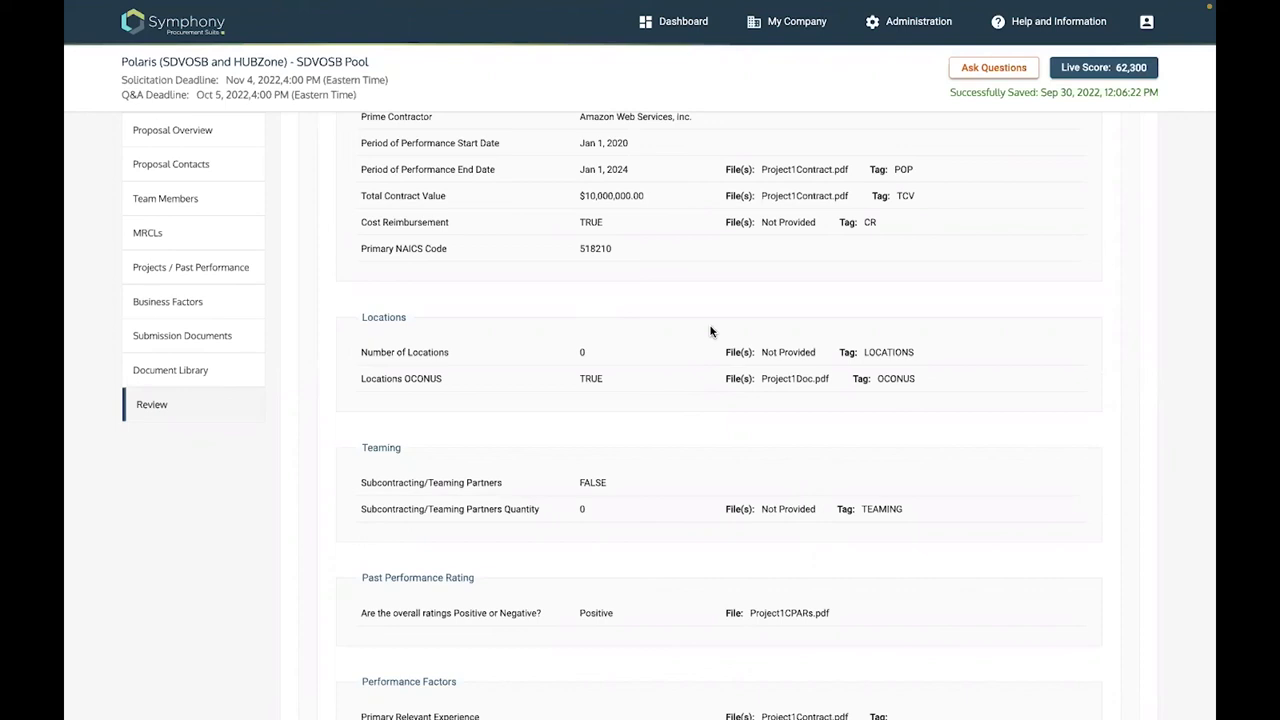
pyautogui.scroll(3, 711, 331)
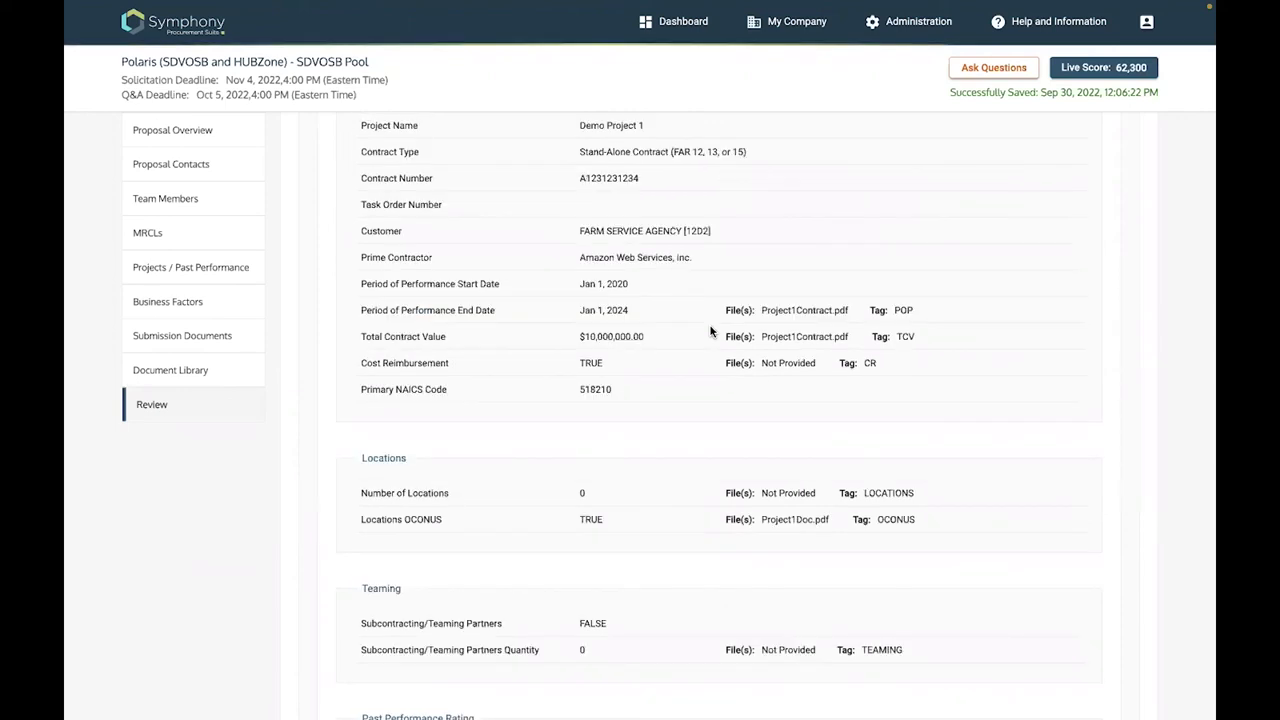
pyautogui.scroll(6, 711, 331)
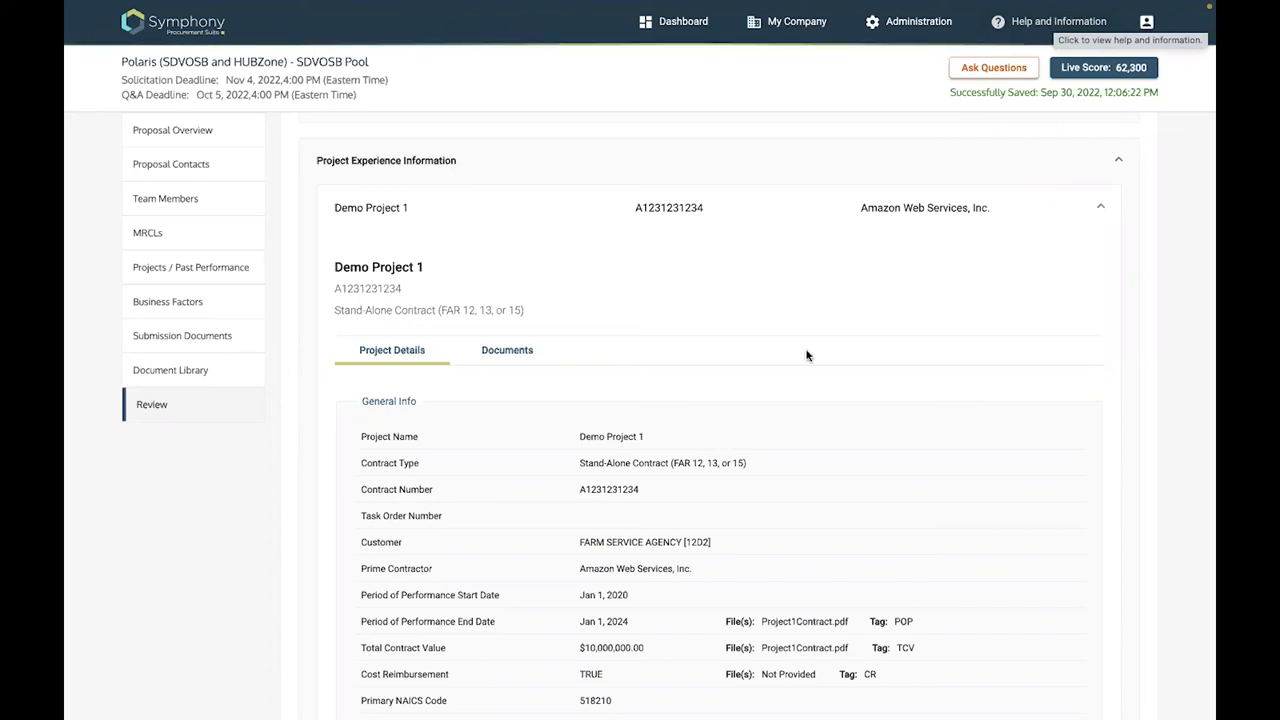
pyautogui.scroll(-1, 807, 355)
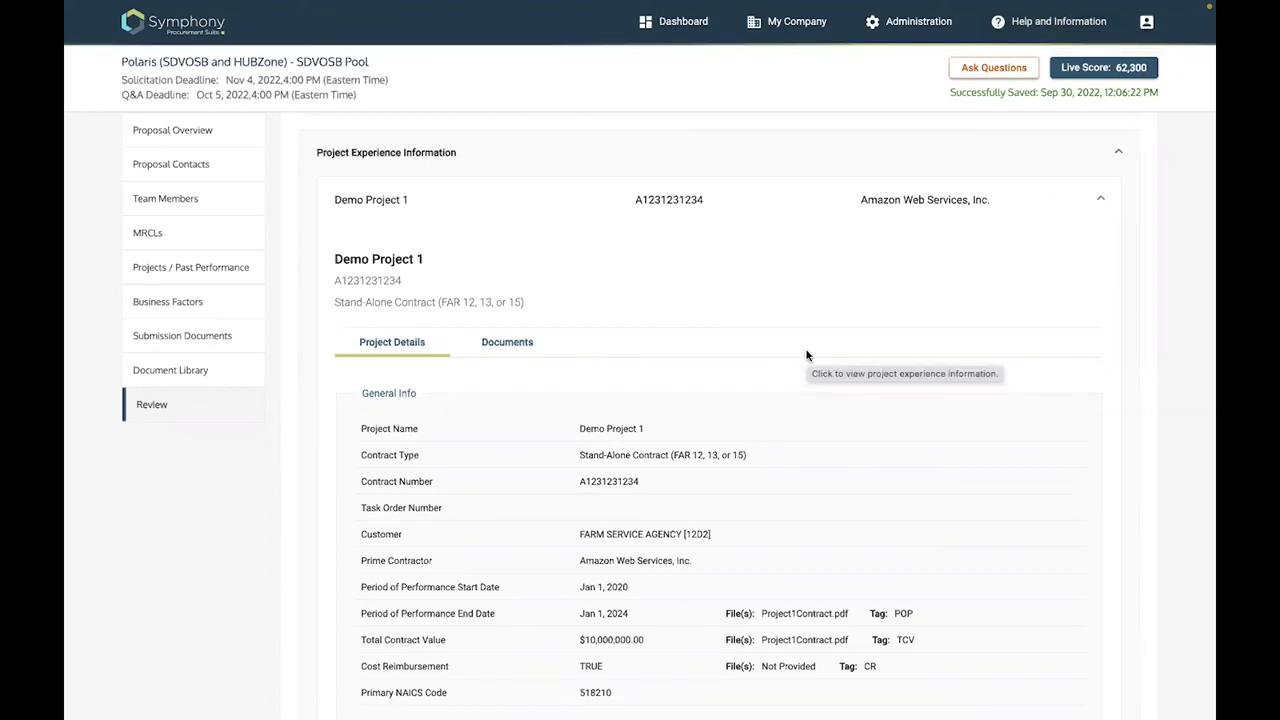
pyautogui.scroll(-2, 807, 355)
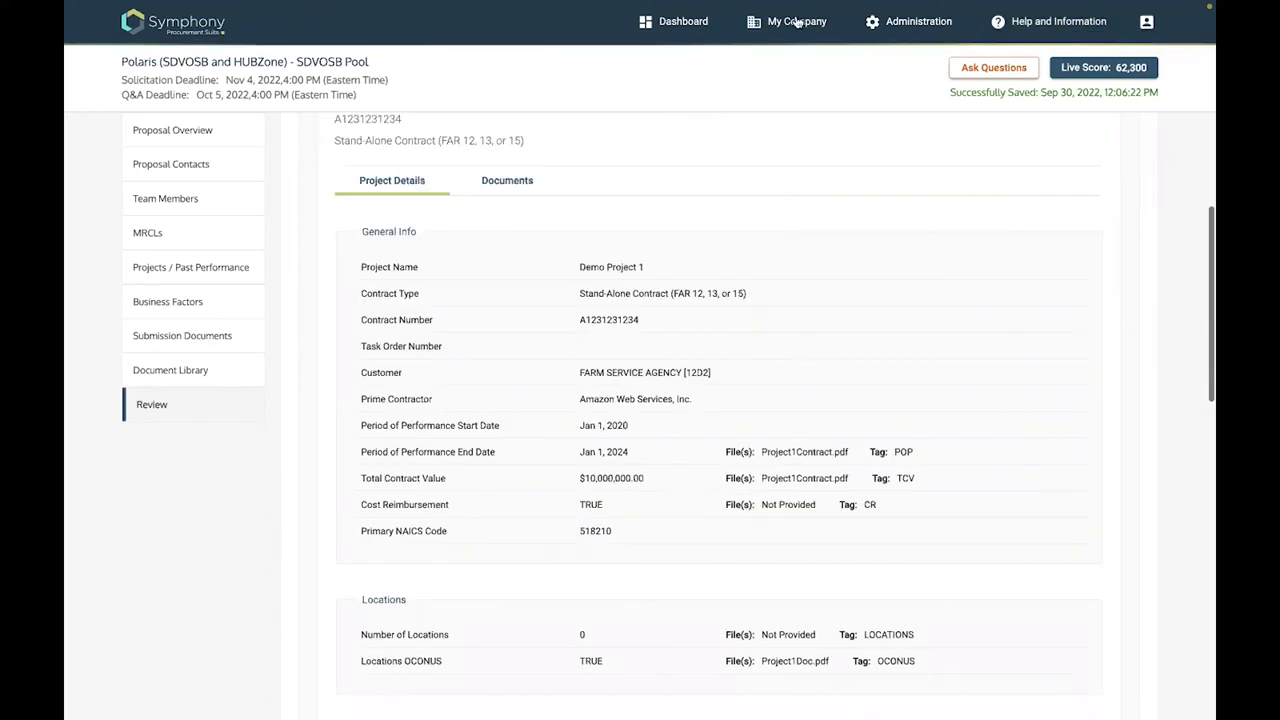
pyautogui.scroll(4, 797, 22)
pyautogui.scroll(5, 797, 22)
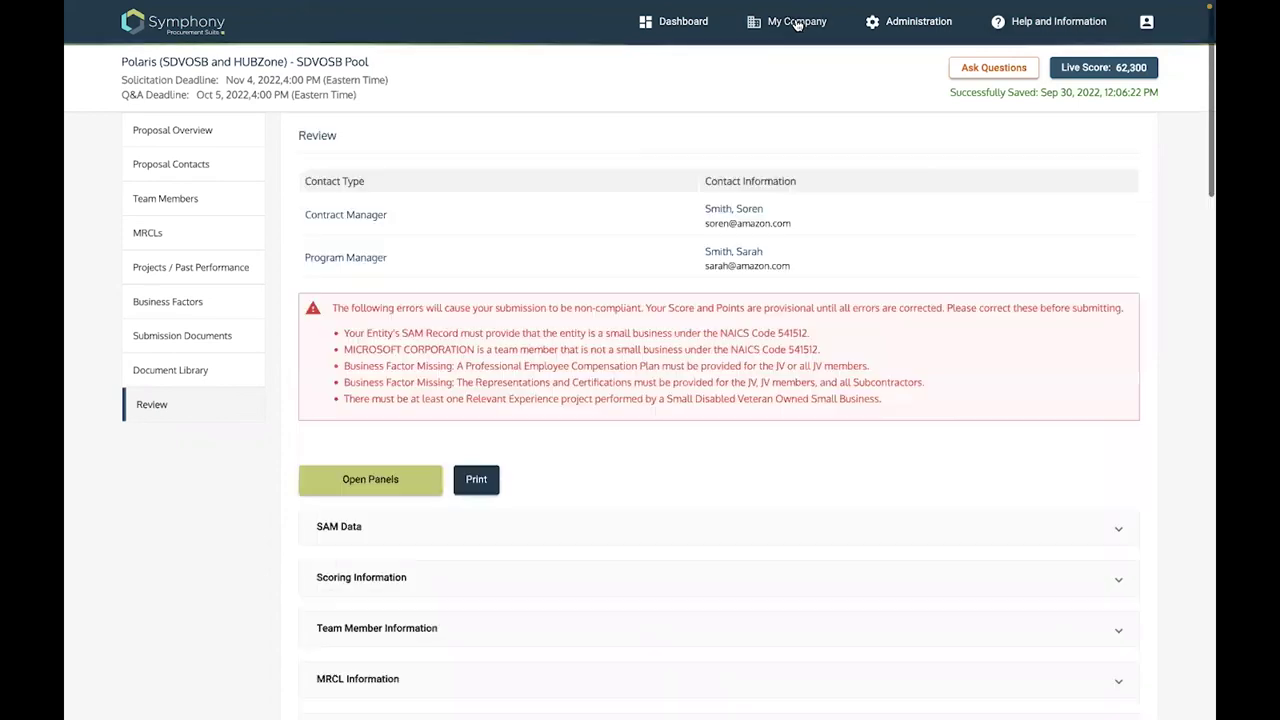
# Return to Demo Project 1's past performance details and open its performance factors for editing
pyautogui.click(183, 268)
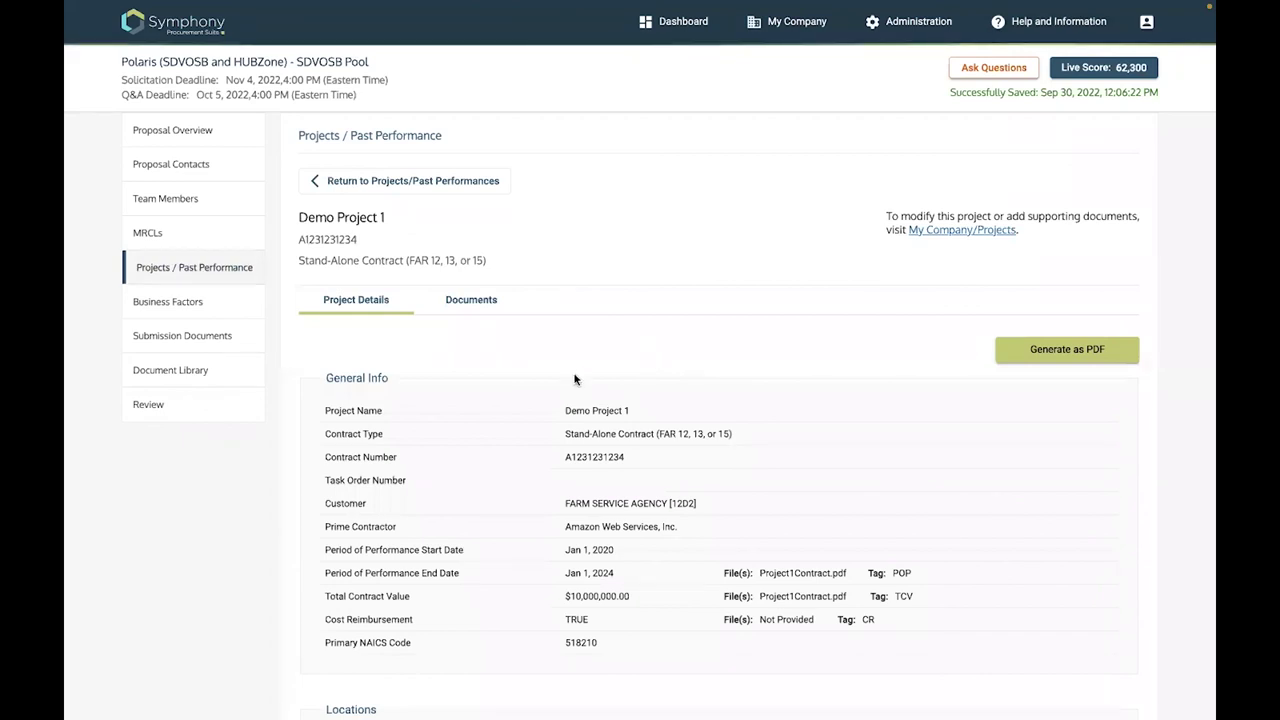
pyautogui.scroll(-1, 575, 379)
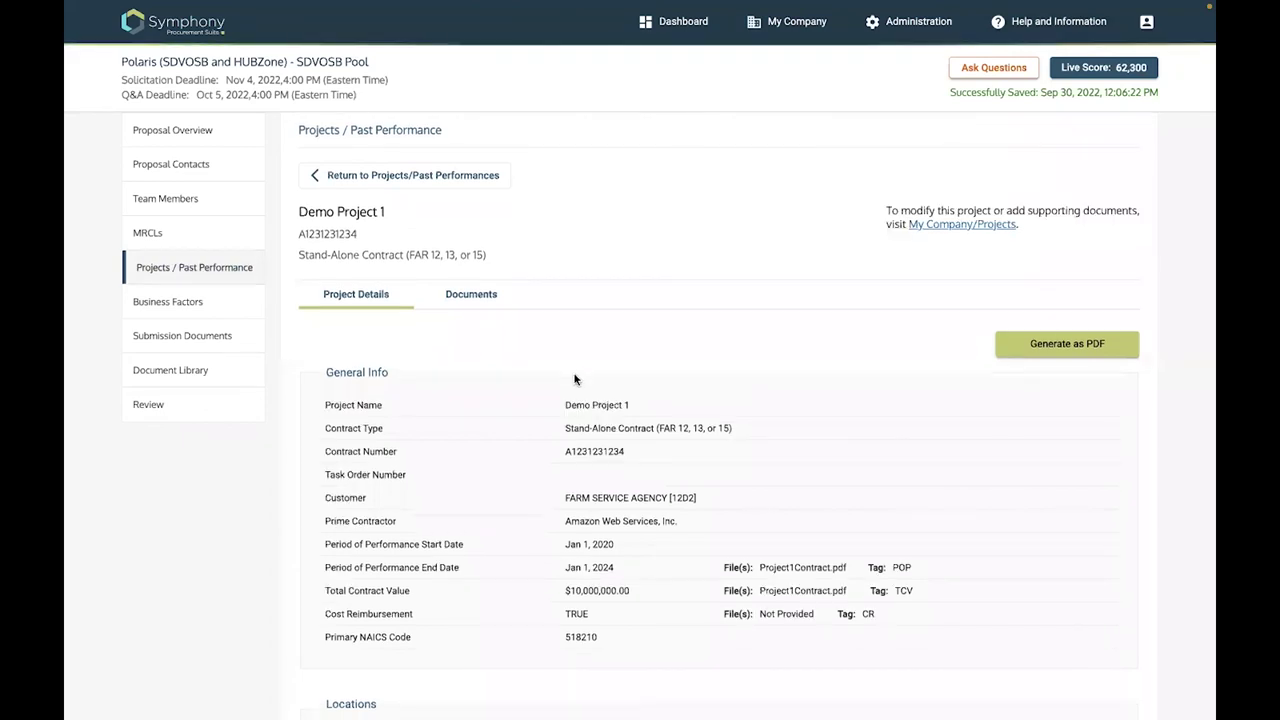
pyautogui.scroll(1, 374, 190)
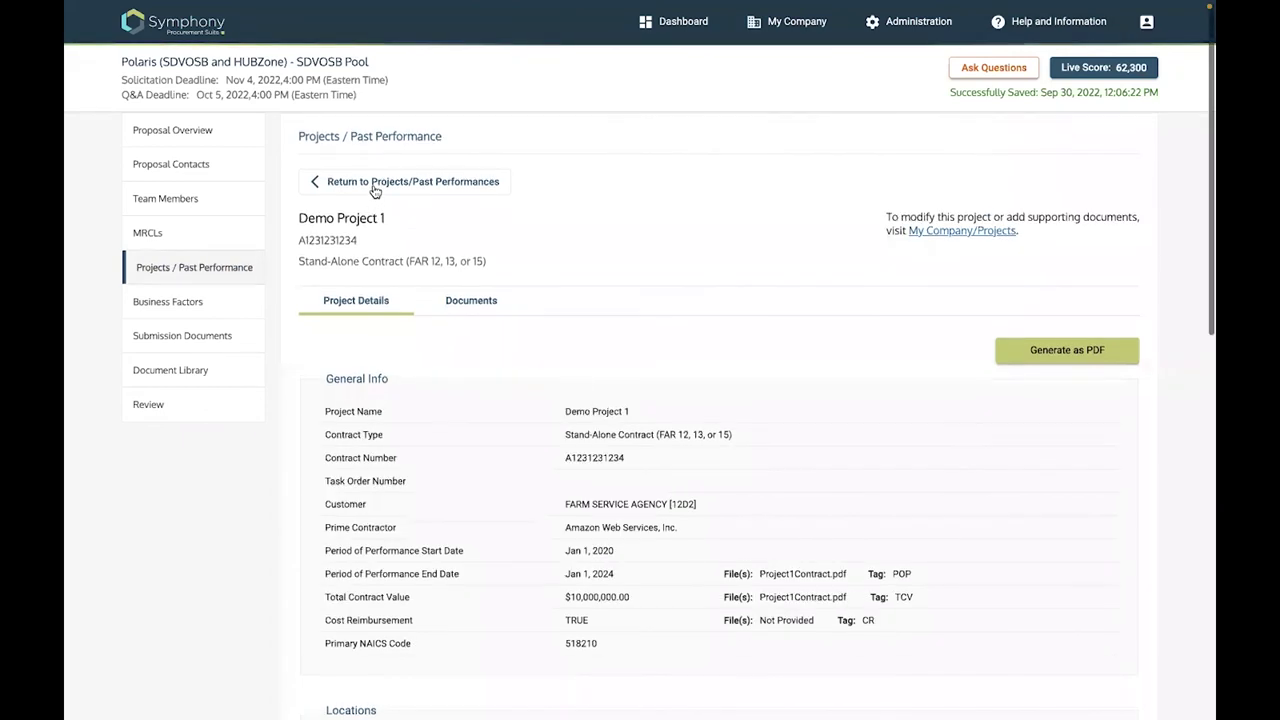
pyautogui.click(1003, 516)
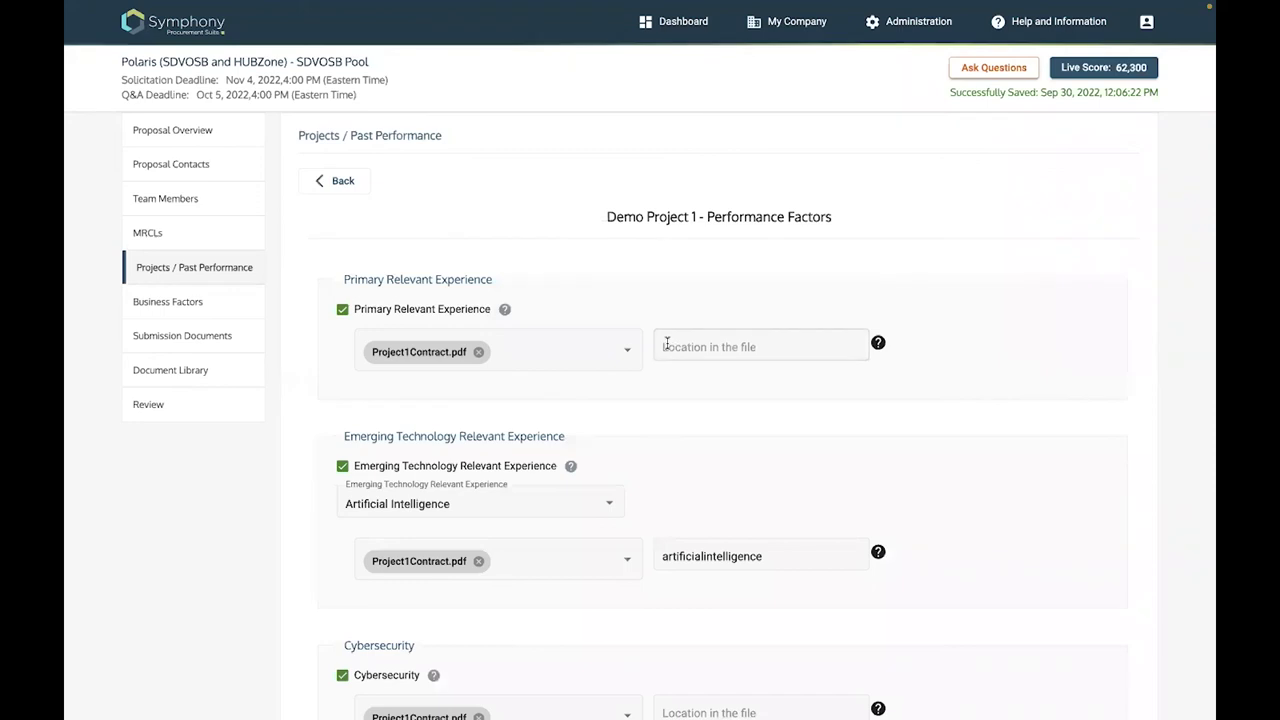
# Type 'PrimaryRelExp' as the Primary Relevant Experience file location and select it for copying
pyautogui.click(750, 345)
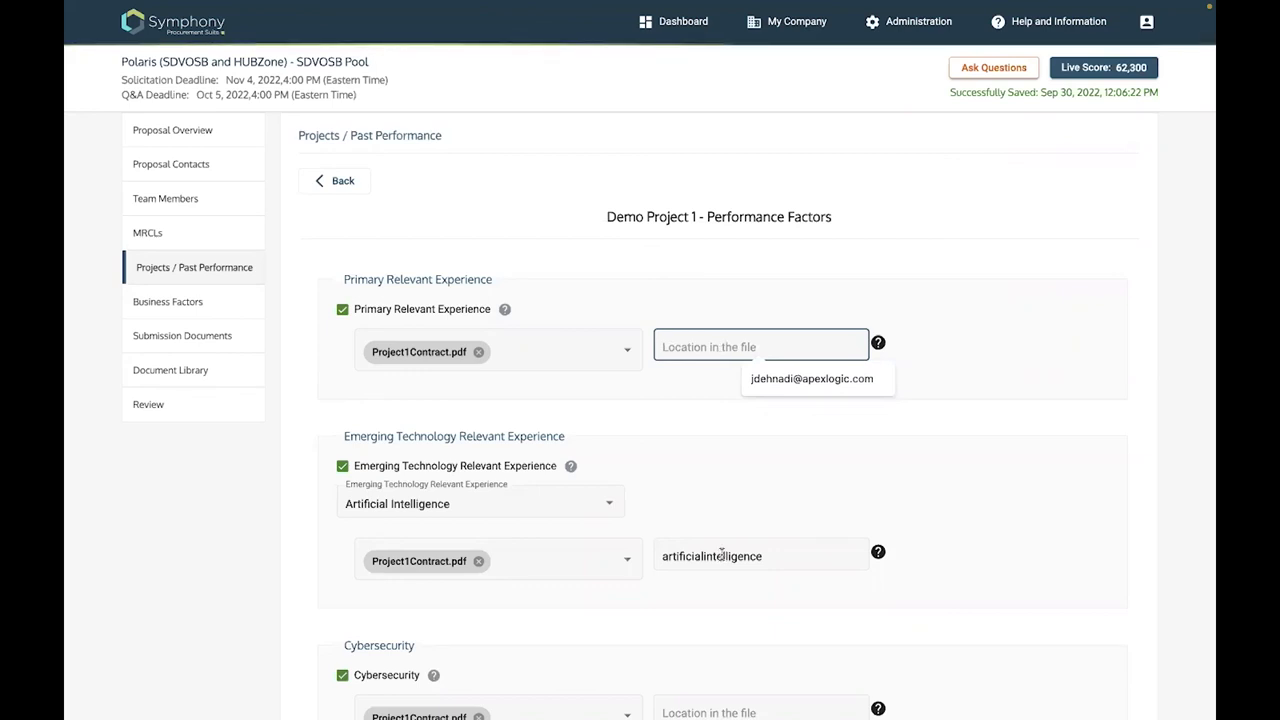
pyautogui.click(761, 557)
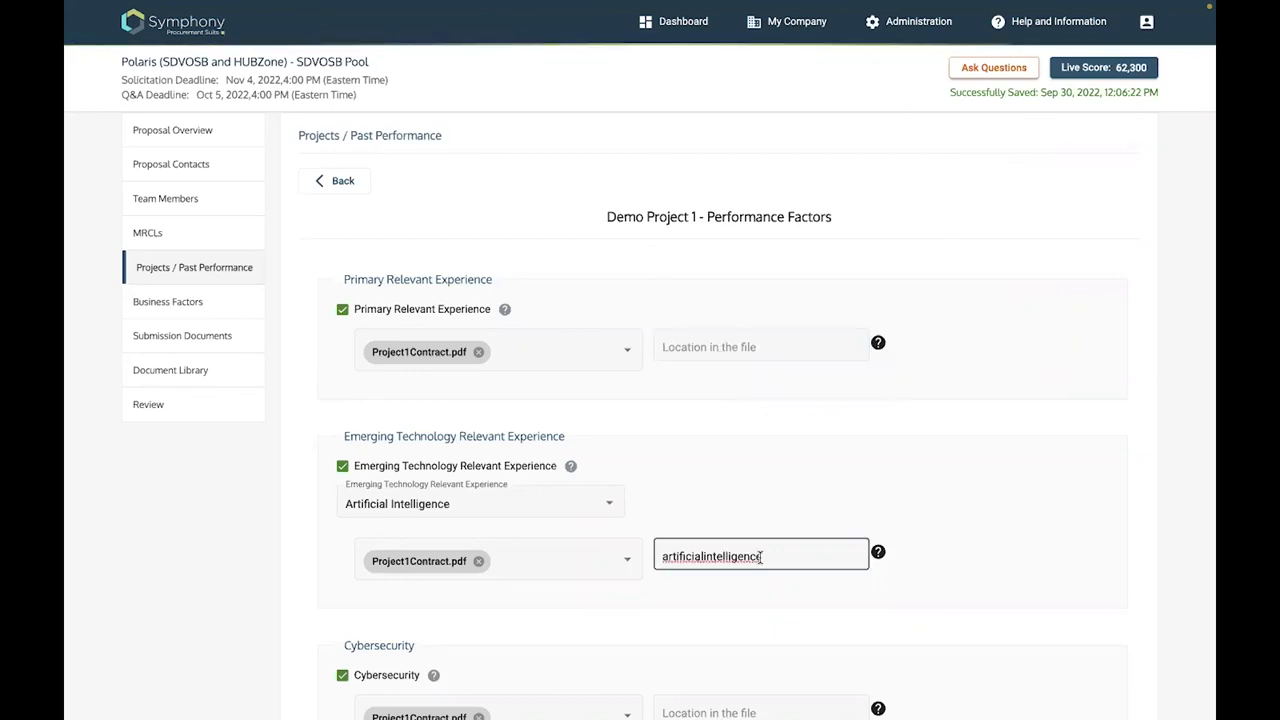
pyautogui.doubleClick(663, 556)
pyautogui.moveTo(663, 556); pyautogui.dragTo(663, 556)
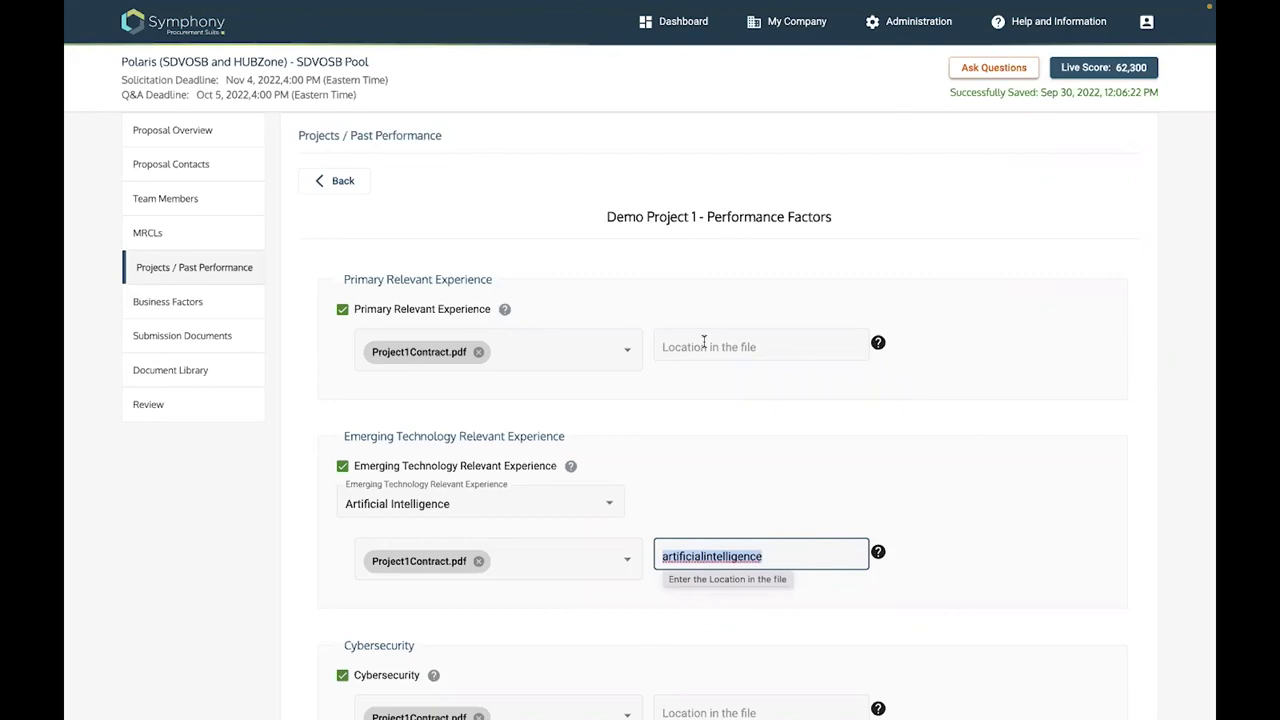
pyautogui.click(704, 342)
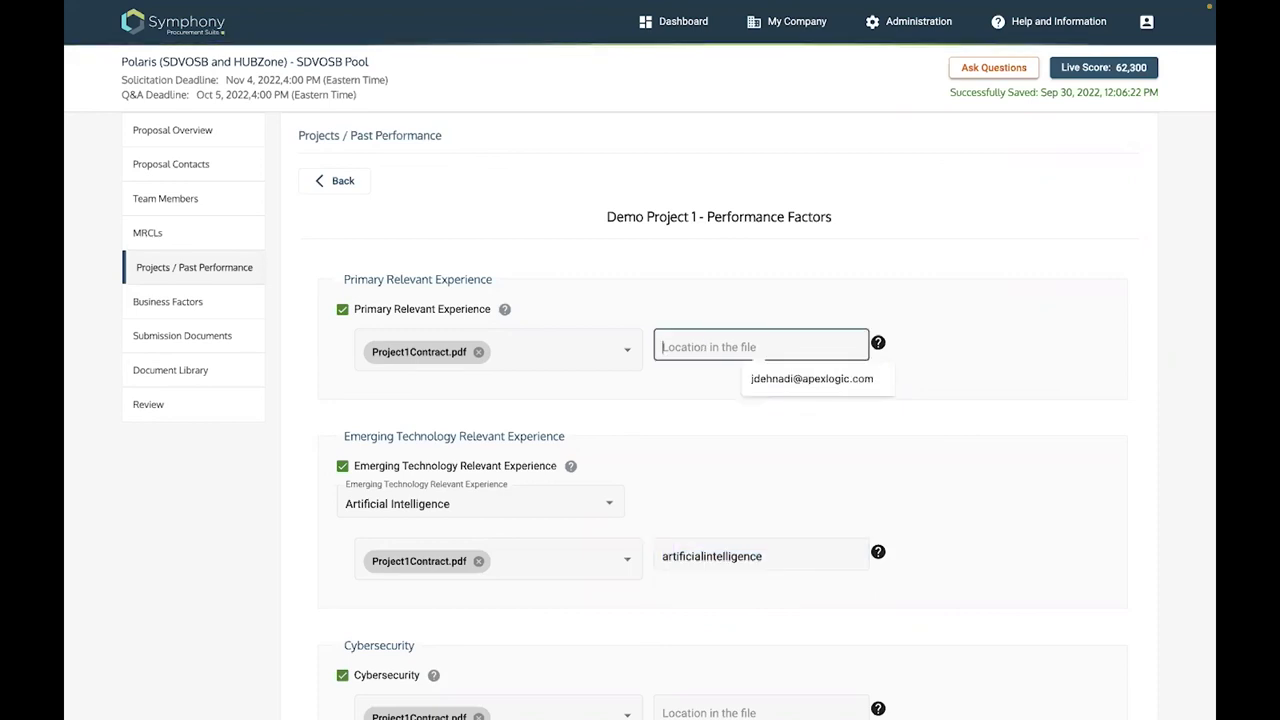
pyautogui.write('Primar')
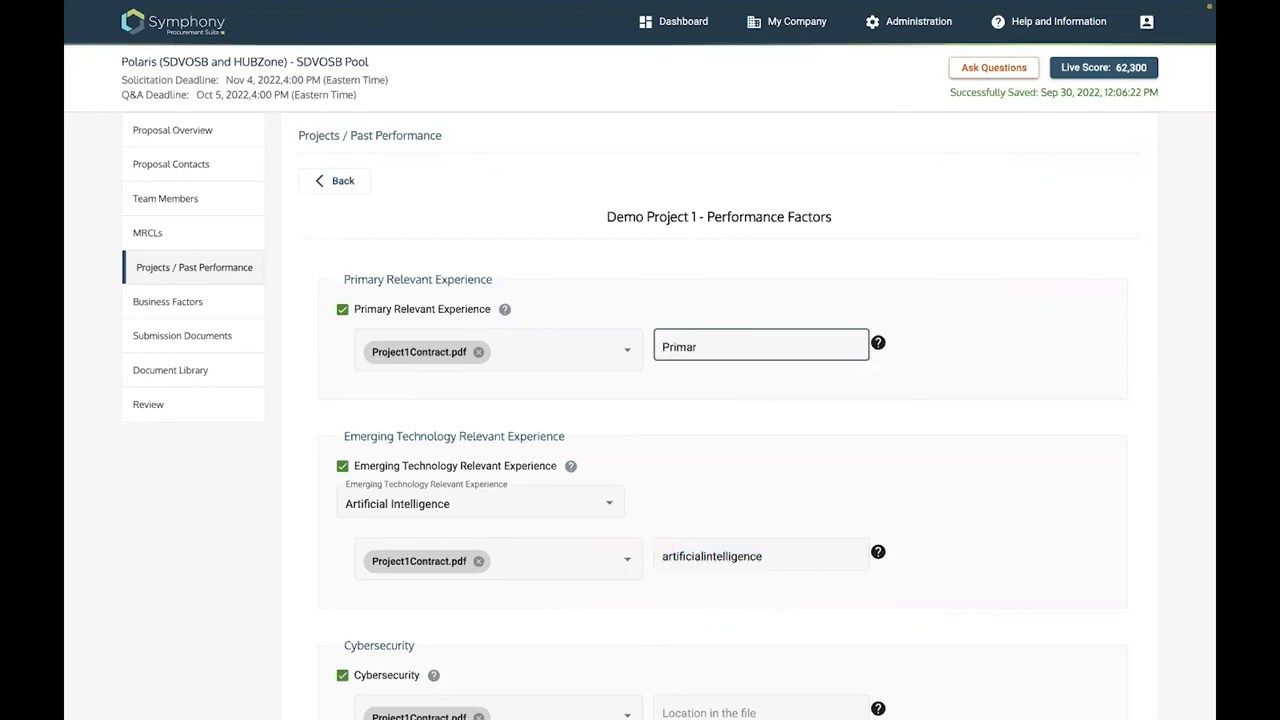
pyautogui.write('yRel')
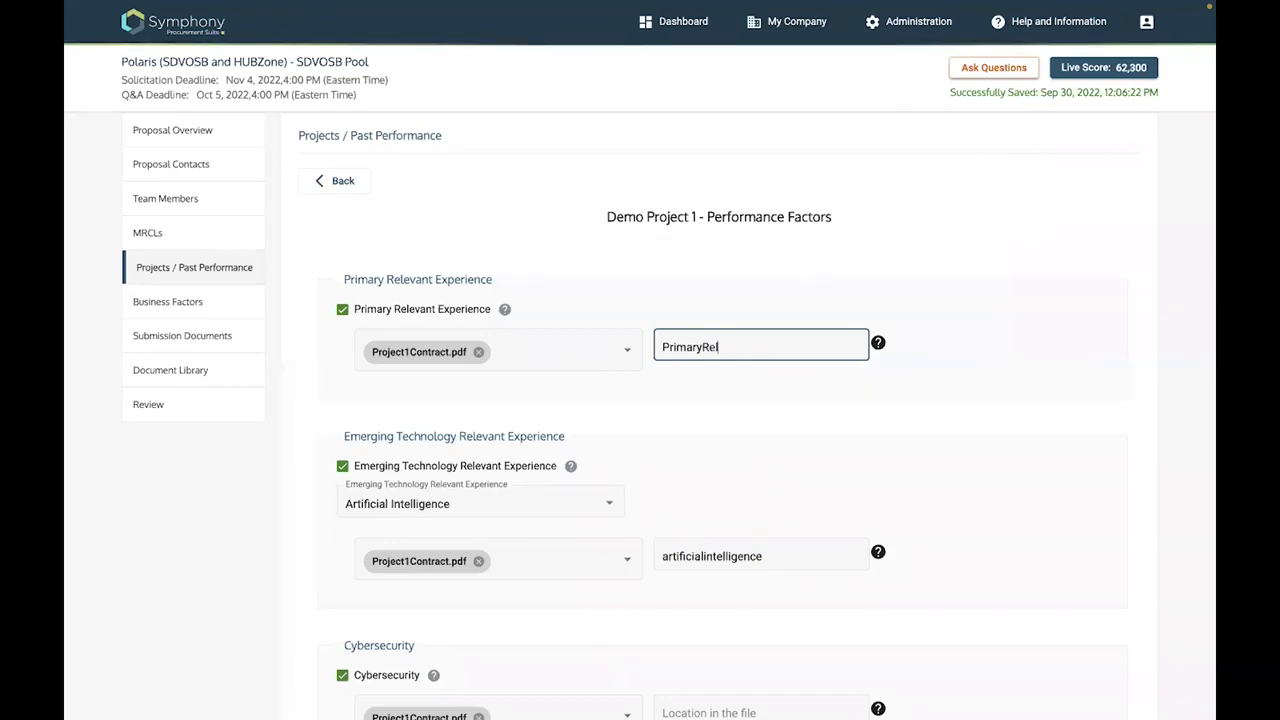
pyautogui.write('Ex')
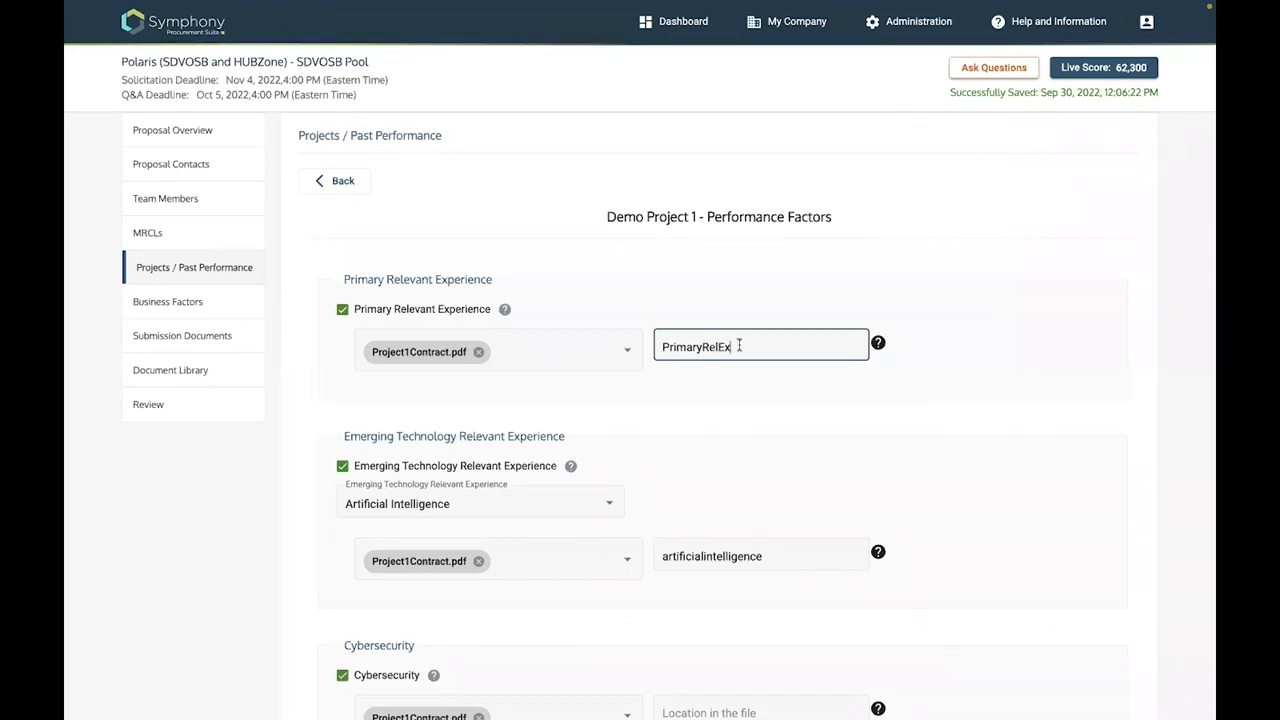
pyautogui.write('p')
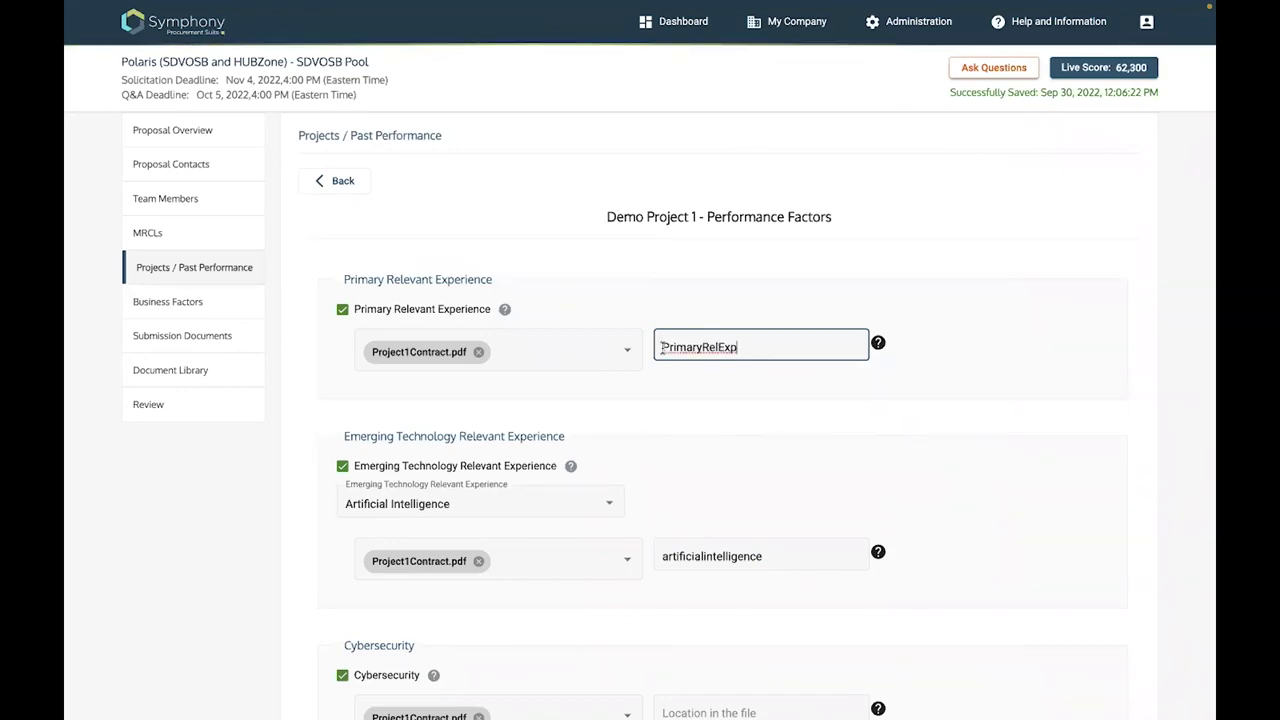
pyautogui.doubleClick(662, 347)
pyautogui.press('super+c')
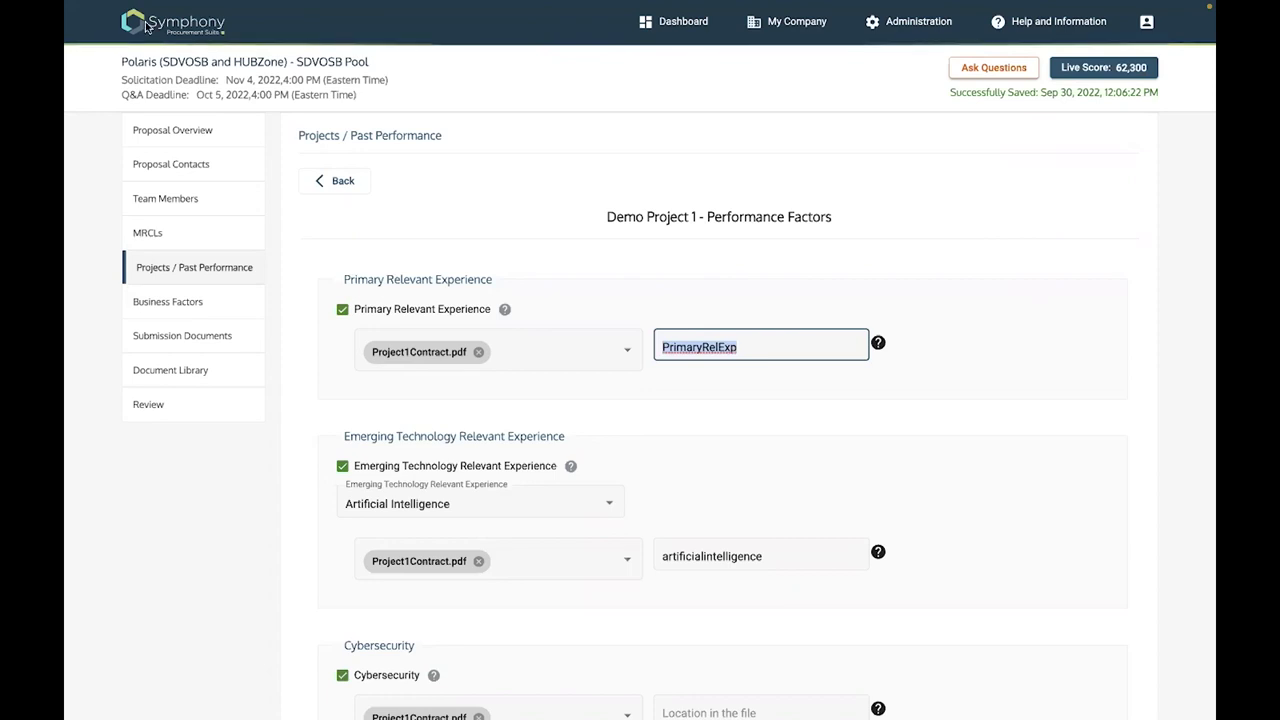
# Leave full screen and bring the contract PDF in Preview forward, scrolled to section C.2
pyautogui.moveTo(115, 31)
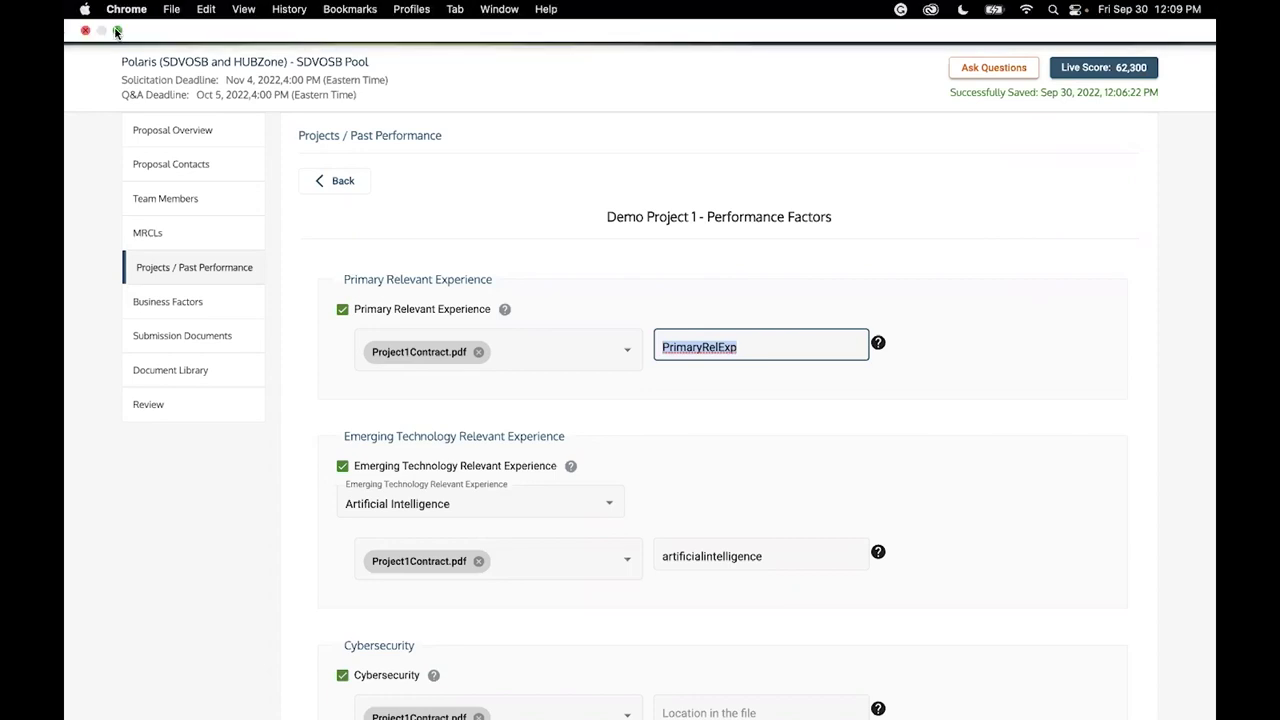
pyautogui.click(116, 33)
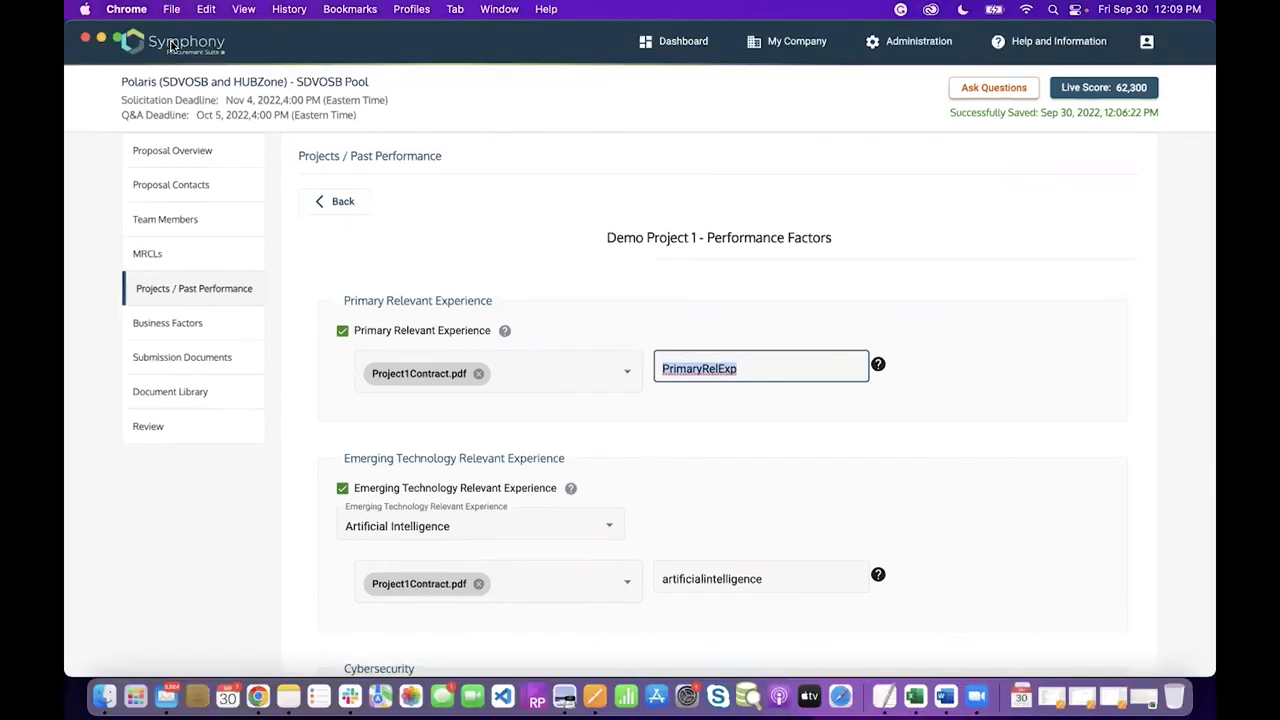
pyautogui.press('super+1')
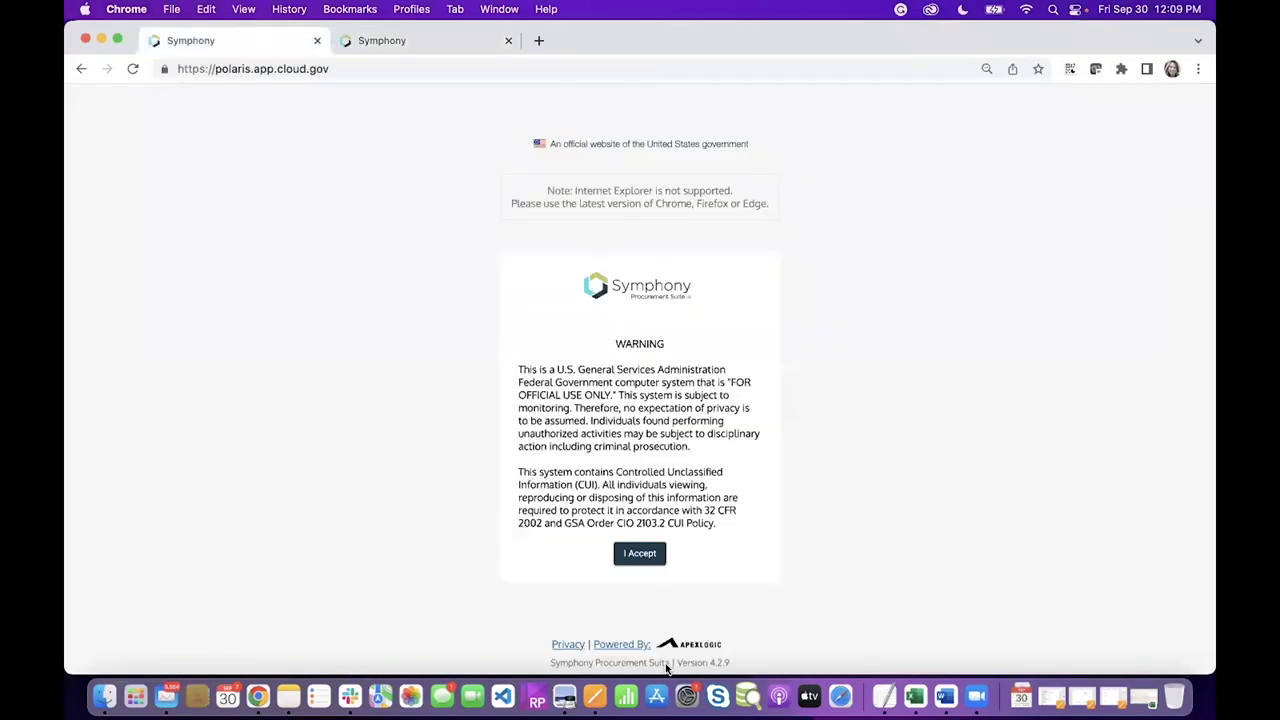
pyautogui.click(565, 697)
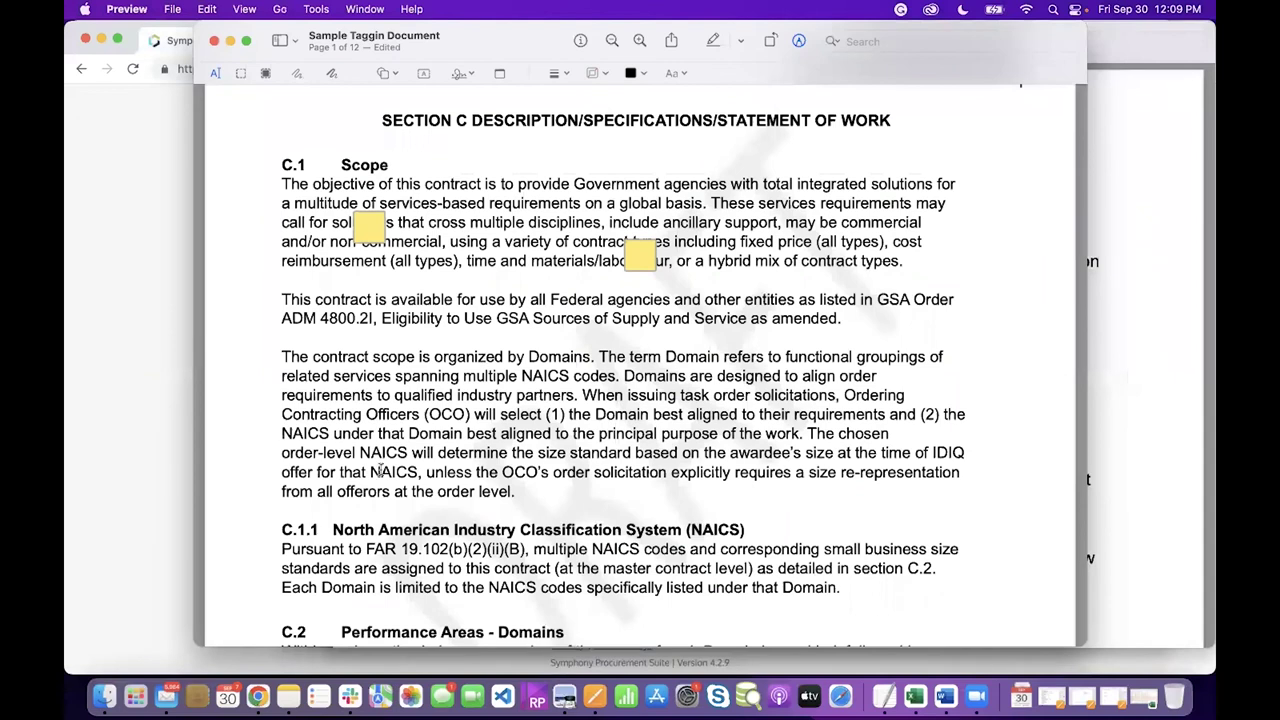
pyautogui.scroll(-2, 381, 470)
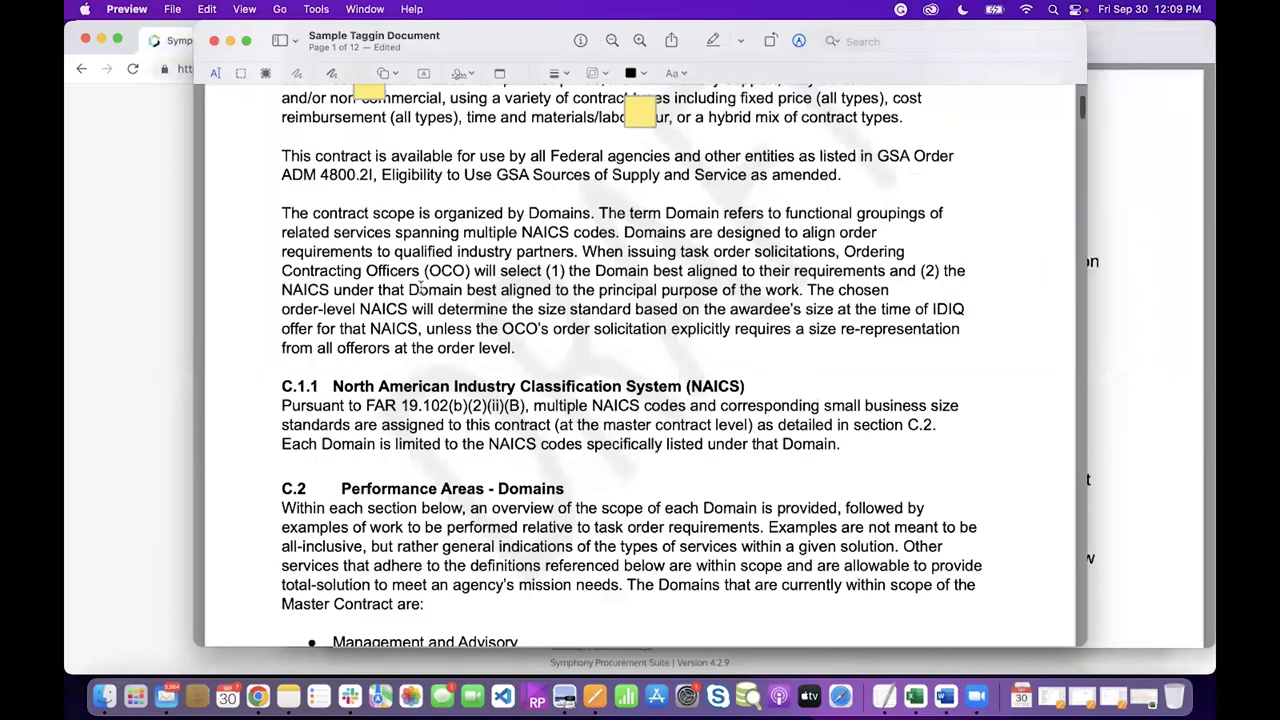
pyautogui.scroll(-4, 416, 284)
pyautogui.scroll(-4, 416, 284)
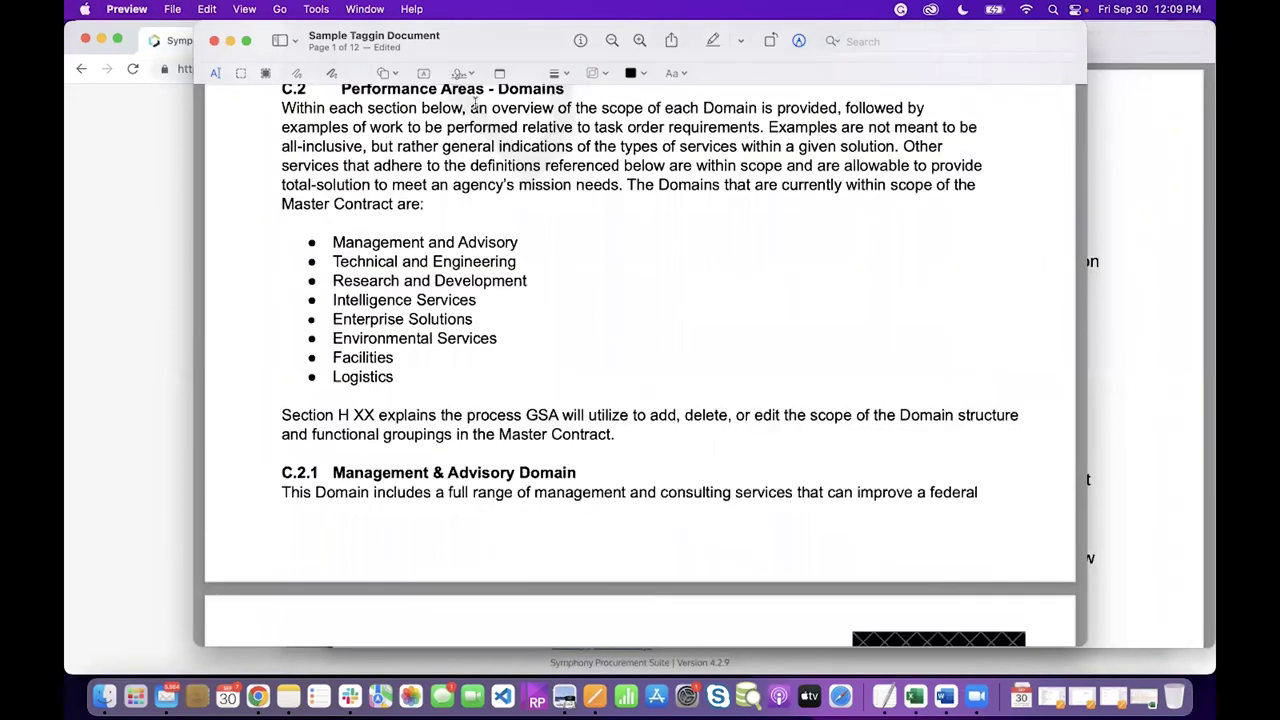
# Add a sticky note by the domains list with 'PrimaryRelExp' and a line describing where Primary Rel Experience is demonstrated
pyautogui.click(315, 9)
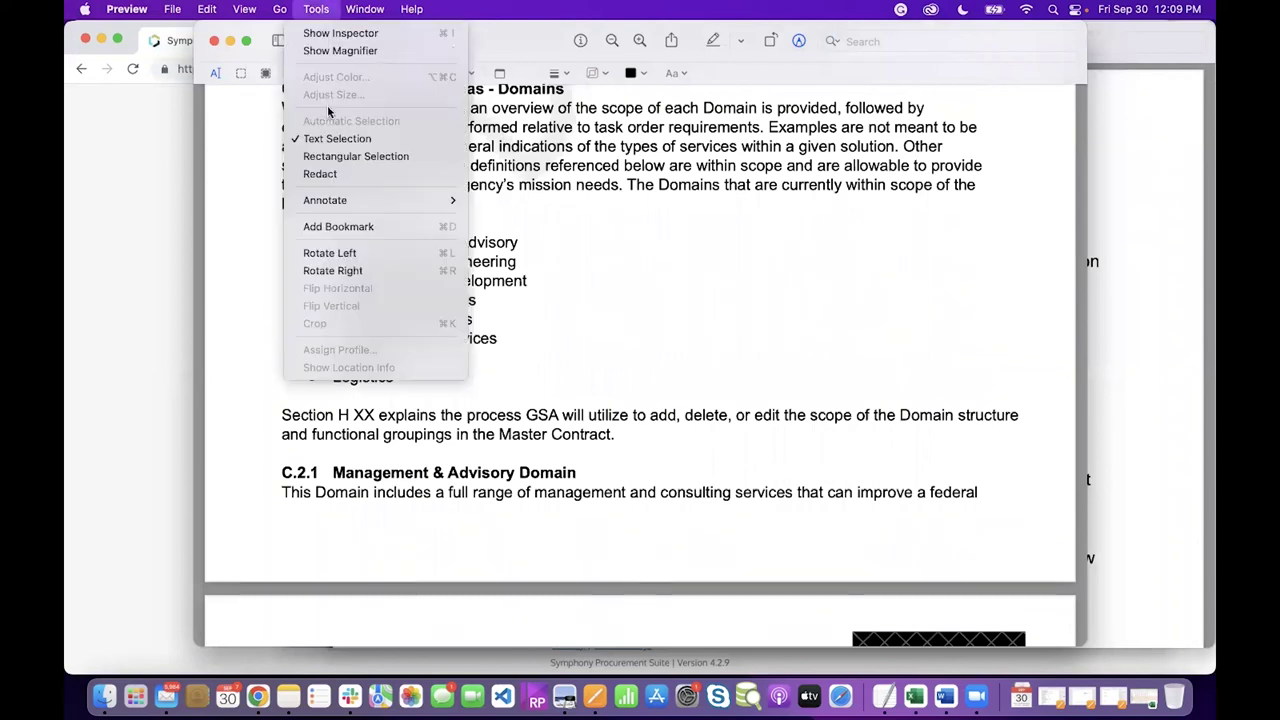
pyautogui.moveTo(335, 201)
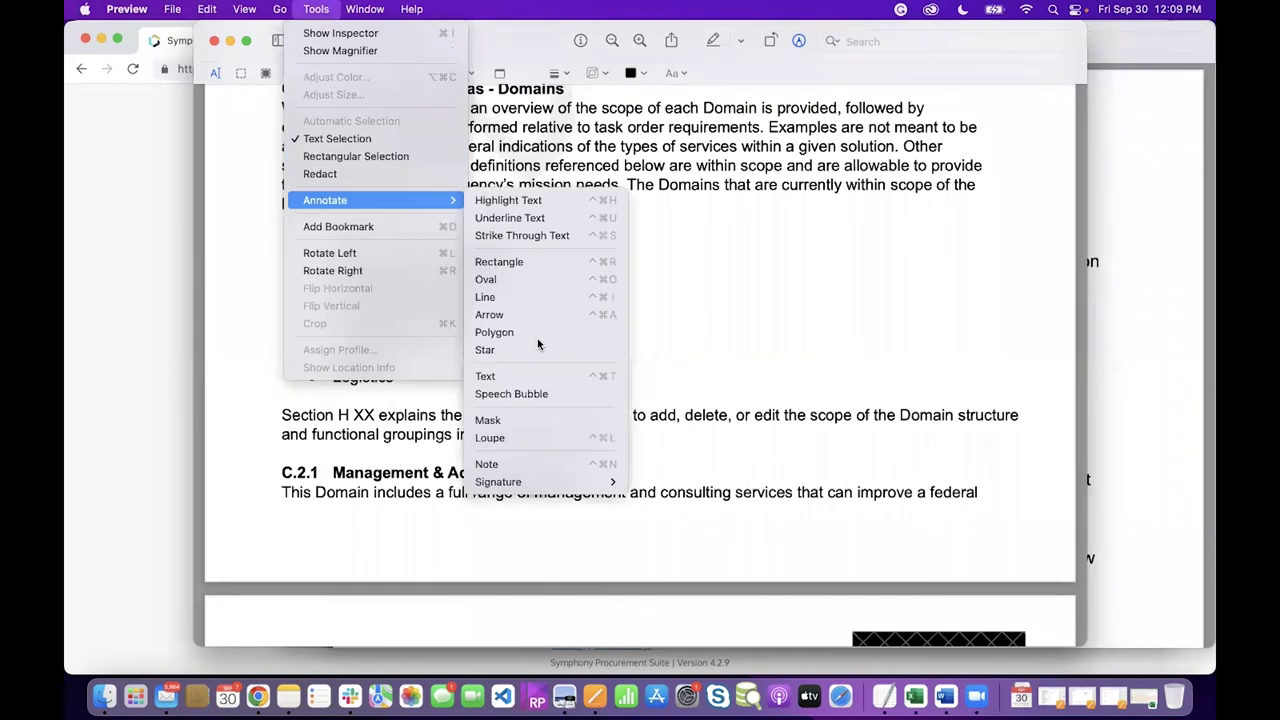
pyautogui.click(512, 466)
pyautogui.press('super+v')
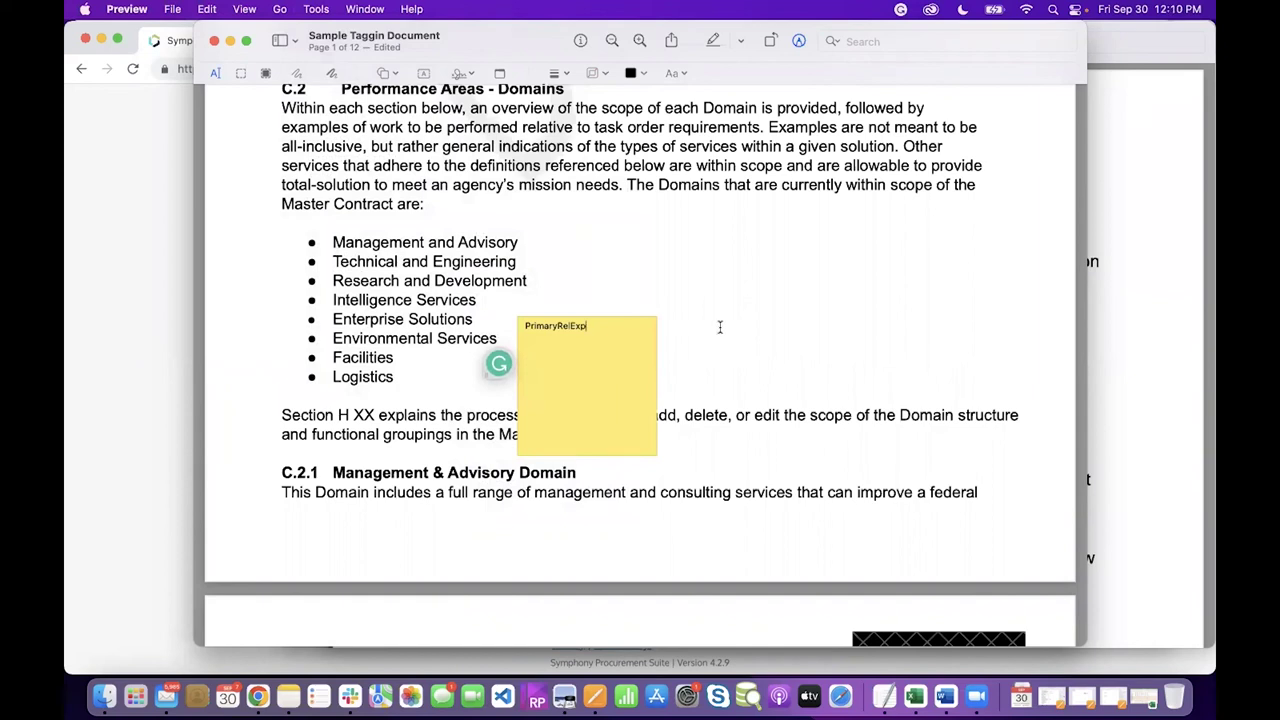
pyautogui.press('Return')
pyautogui.write('This is where the Primary Rel Exper')
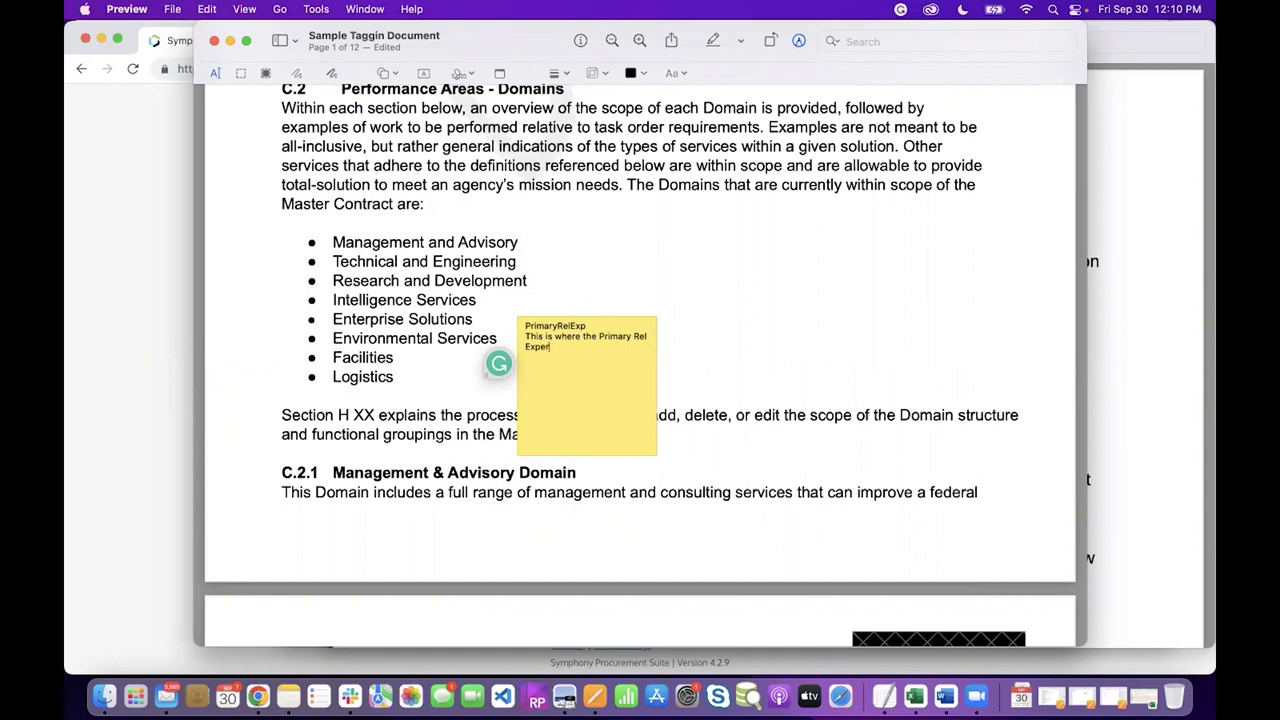
pyautogui.write('ience is demonstrated.')
pyautogui.click(808, 354)
# Add a second sticky note beside the Domains paragraph reading 'TCV'
pyautogui.scroll(1, 699, 225)
pyautogui.scroll(10, 699, 225)
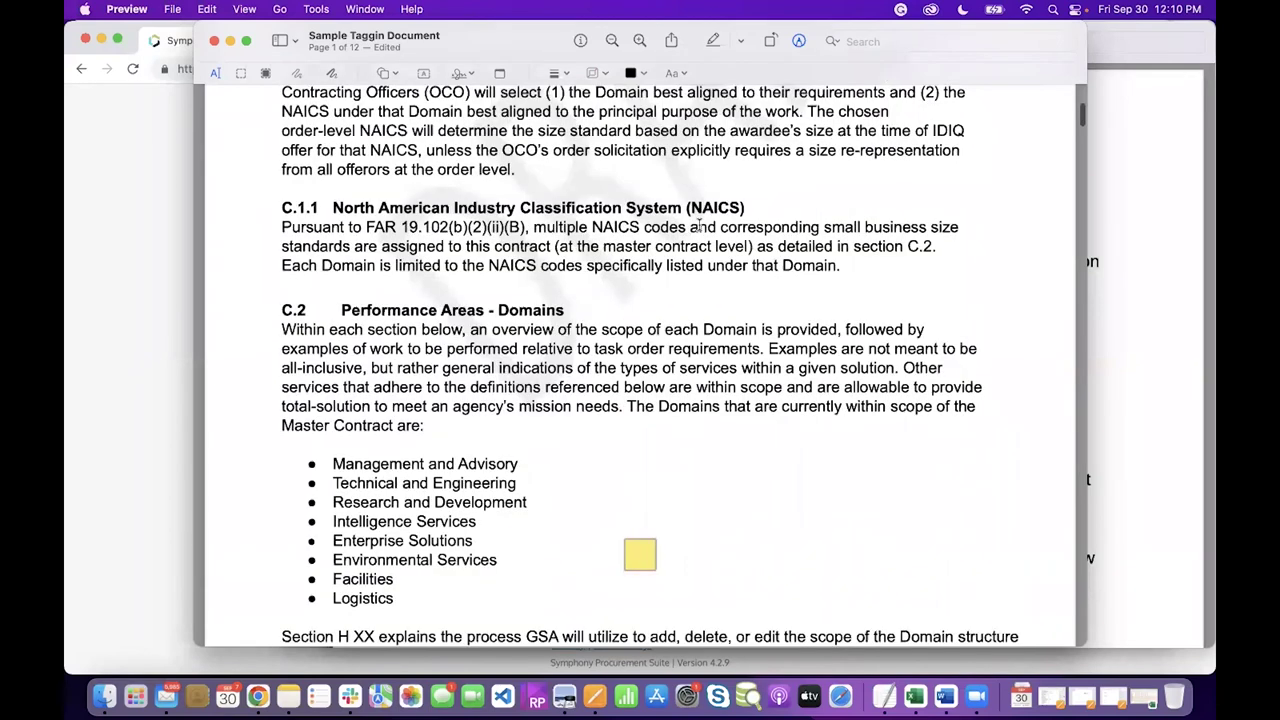
pyautogui.click(315, 10)
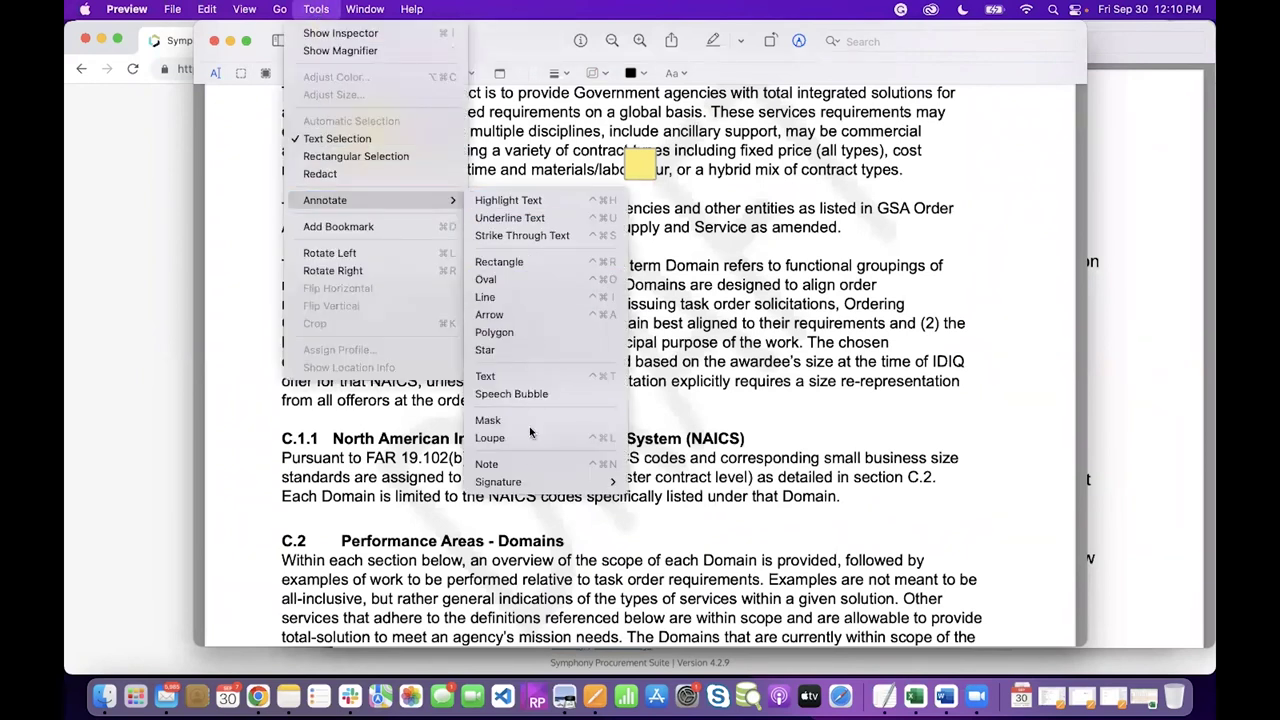
pyautogui.click(520, 466)
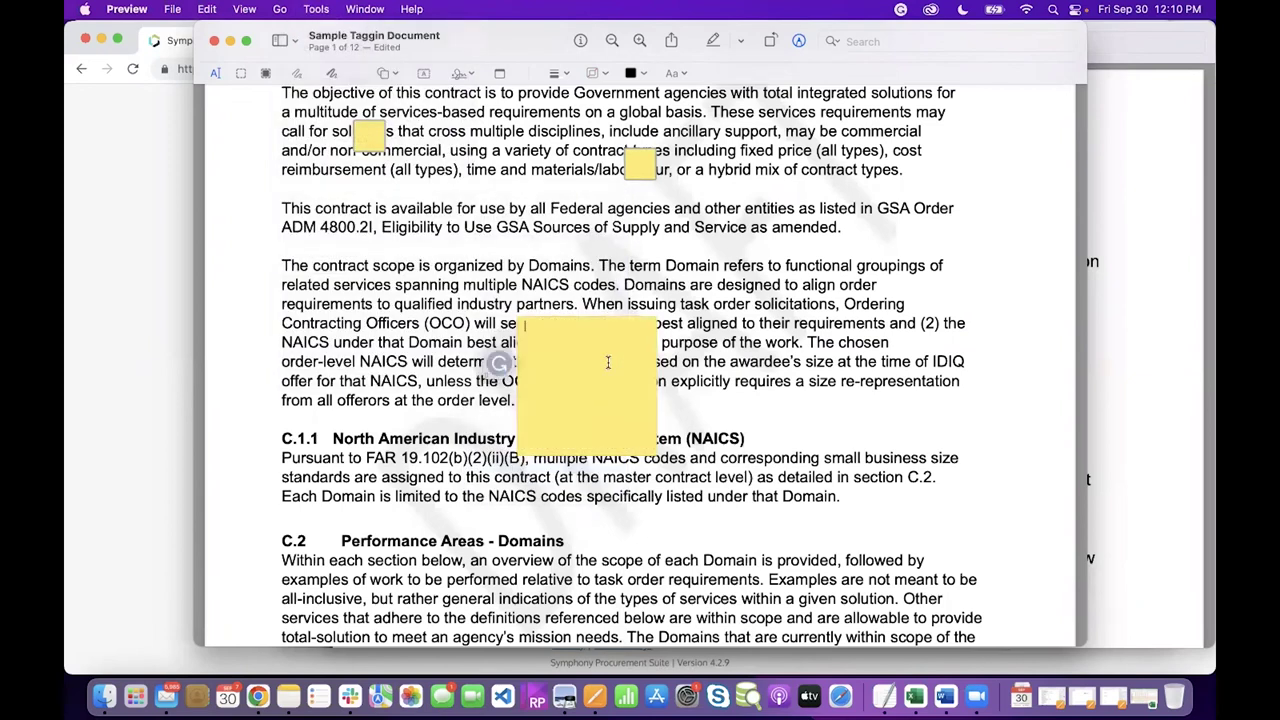
pyautogui.write('TCV')
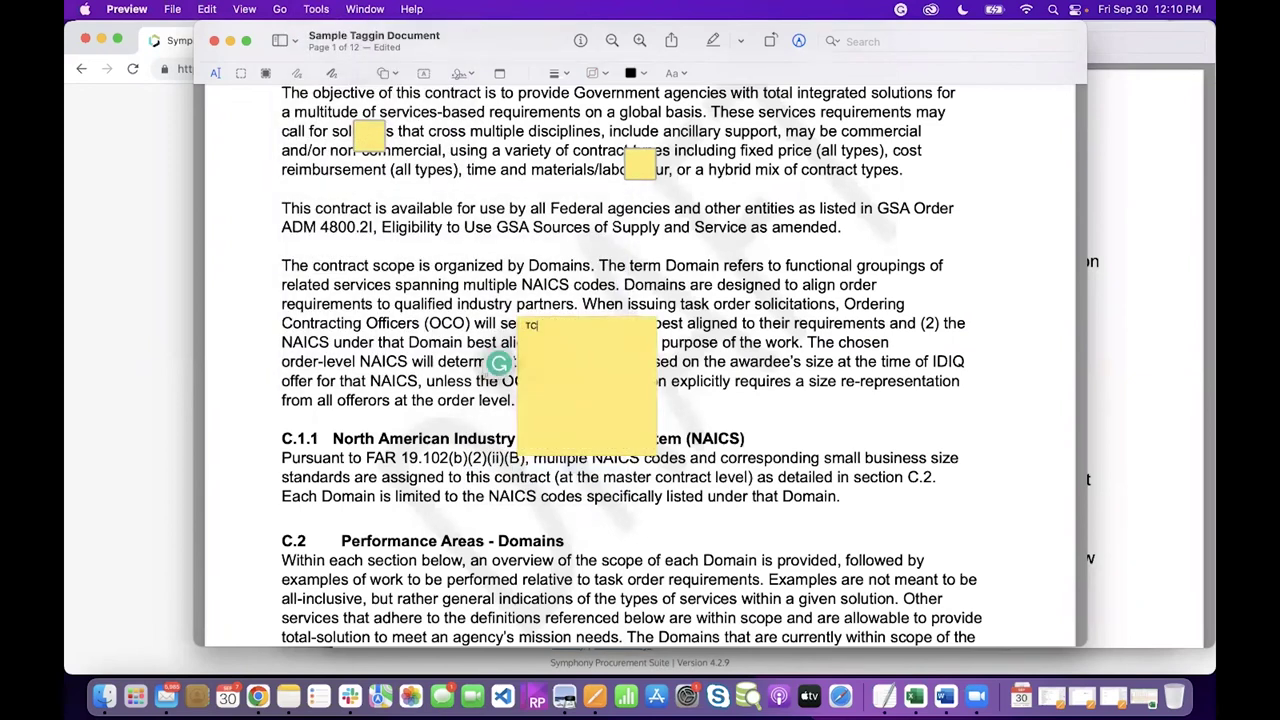